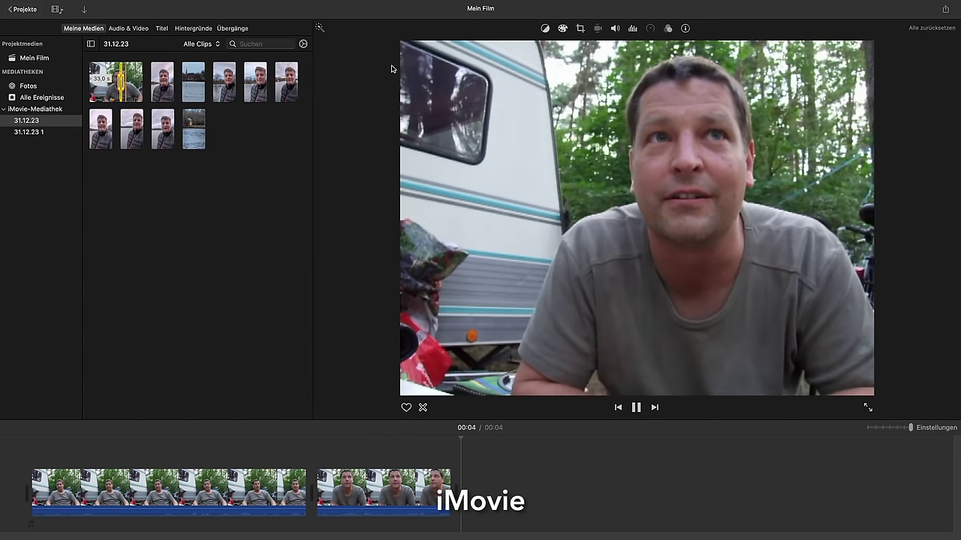
Collapse the SaftRAD-Vorlagen library and look at the events in 2024-02-Videoschnitt-FCP and 2021-08-21-M-T1.
{"action": "mouse_move", "coordinate": [710, 4]}
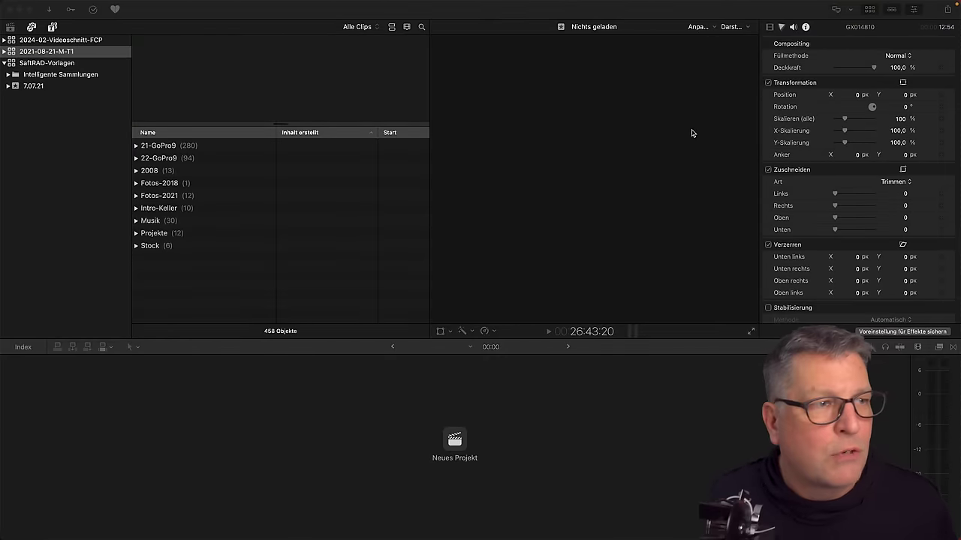
{"action": "left_click", "coordinate": [4, 65]}
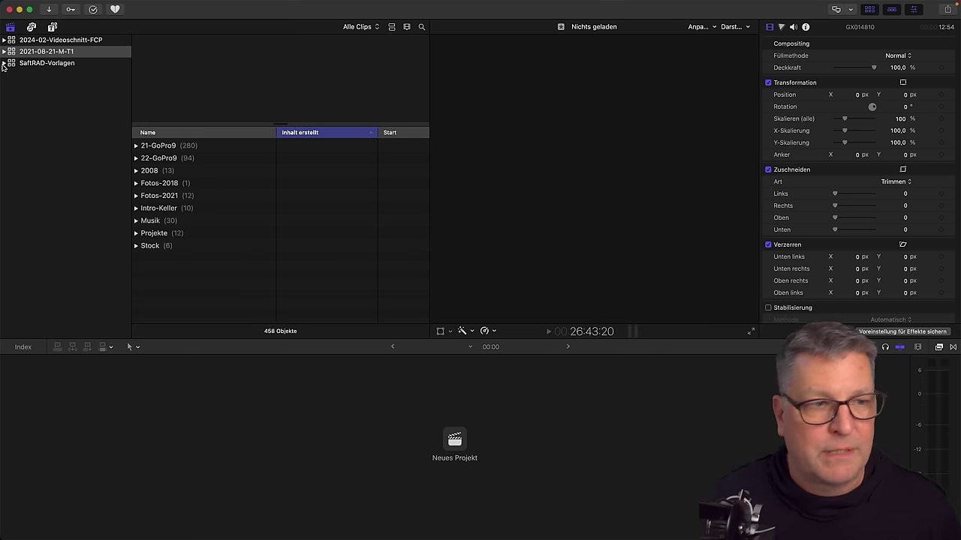
{"action": "left_click", "coordinate": [43, 40]}
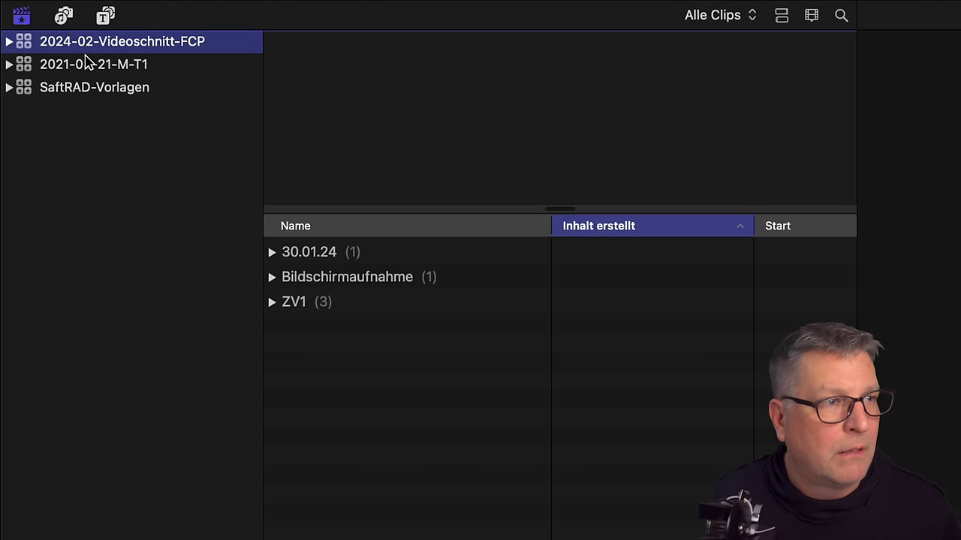
{"action": "left_click", "coordinate": [87, 65]}
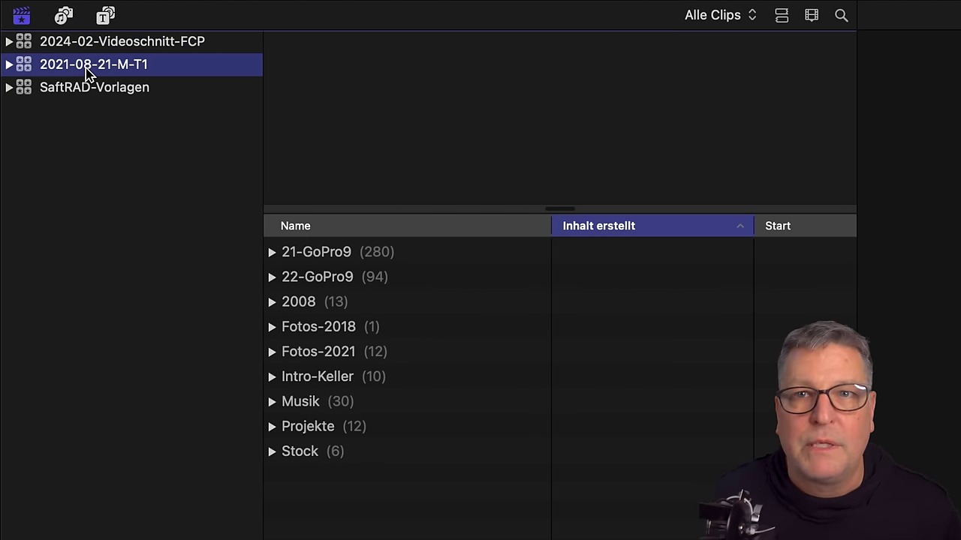
{"action": "left_click", "coordinate": [9, 65]}
{"action": "left_click", "coordinate": [9, 65]}
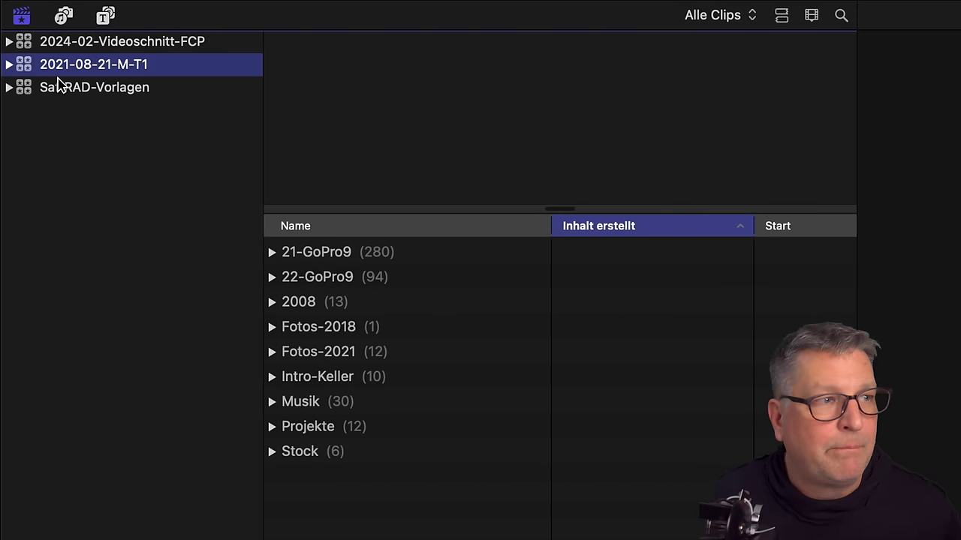
Open Intro-Saftrad Clip 1 from the SaftRAD-Vorlagen library in the timeline and play it.
{"action": "left_click", "coordinate": [62, 90]}
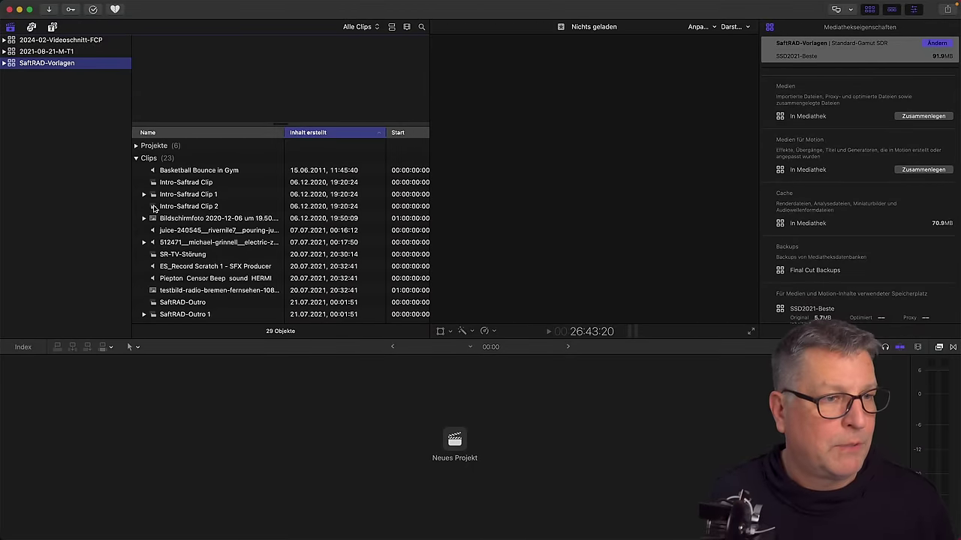
{"action": "double_click", "coordinate": [177, 197]}
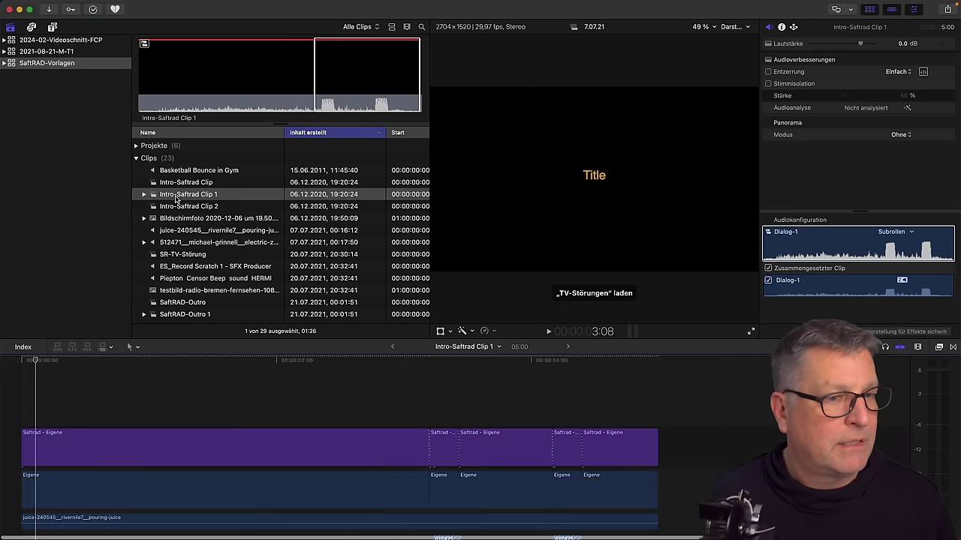
{"action": "left_click", "coordinate": [261, 366]}
{"action": "key", "text": "space"}
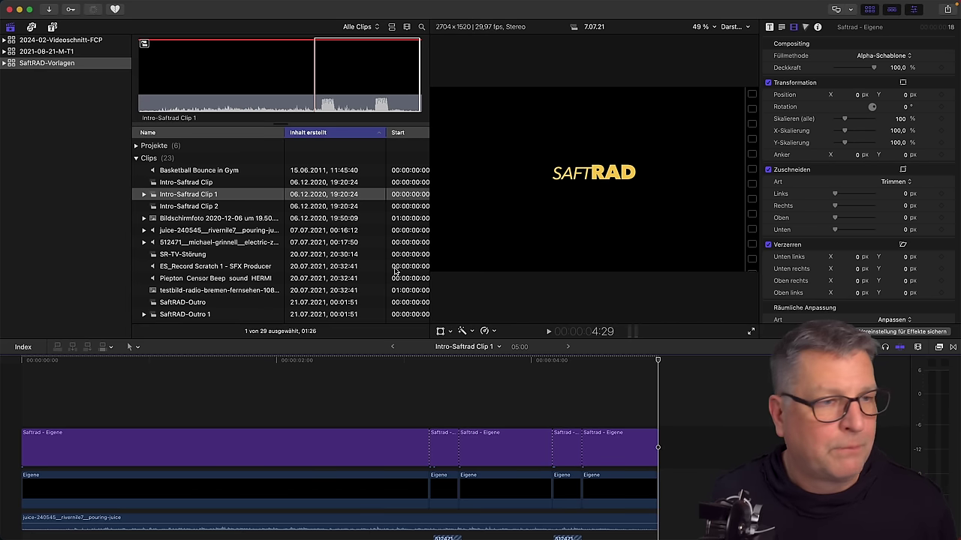
Preview the SaftRAD-Outro clip and the Radio Bremen test card image in the template library.
{"action": "scroll", "coordinate": [195, 240], "scroll_direction": "down", "scroll_amount": 4}
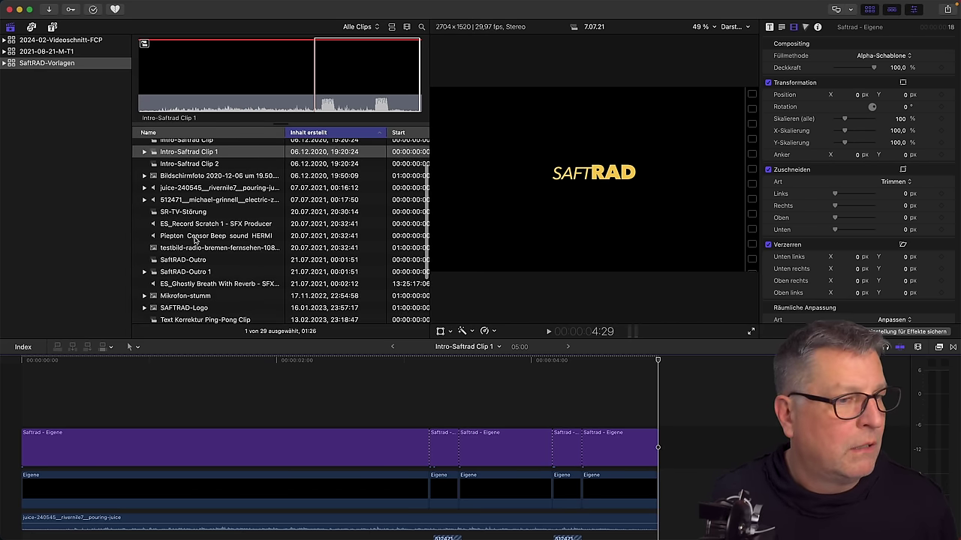
{"action": "left_click", "coordinate": [190, 260]}
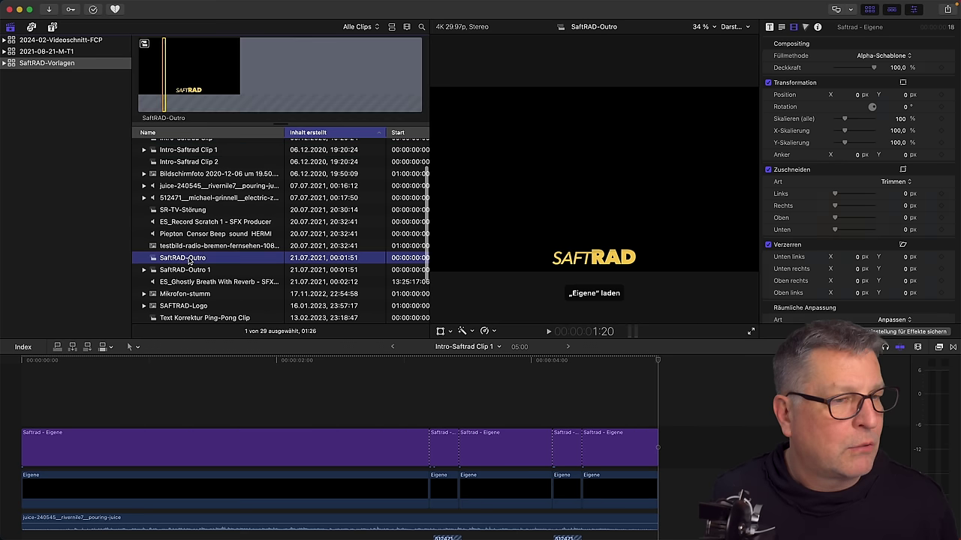
{"action": "left_click", "coordinate": [188, 258]}
{"action": "left_click", "coordinate": [190, 248]}
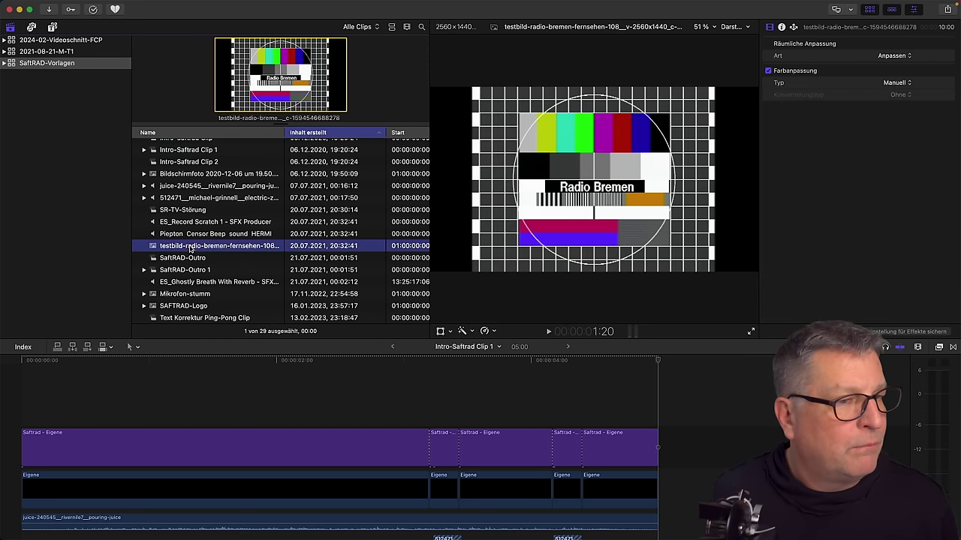
Open the SR-TV-Störung clip in the timeline, play it and scrub through the test card section.
{"action": "double_click", "coordinate": [184, 211]}
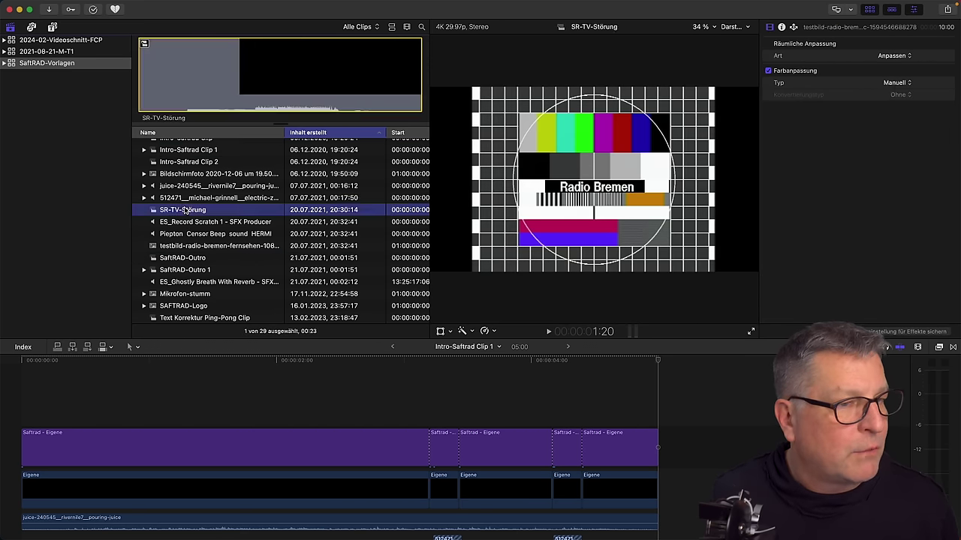
{"action": "left_click", "coordinate": [56, 361]}
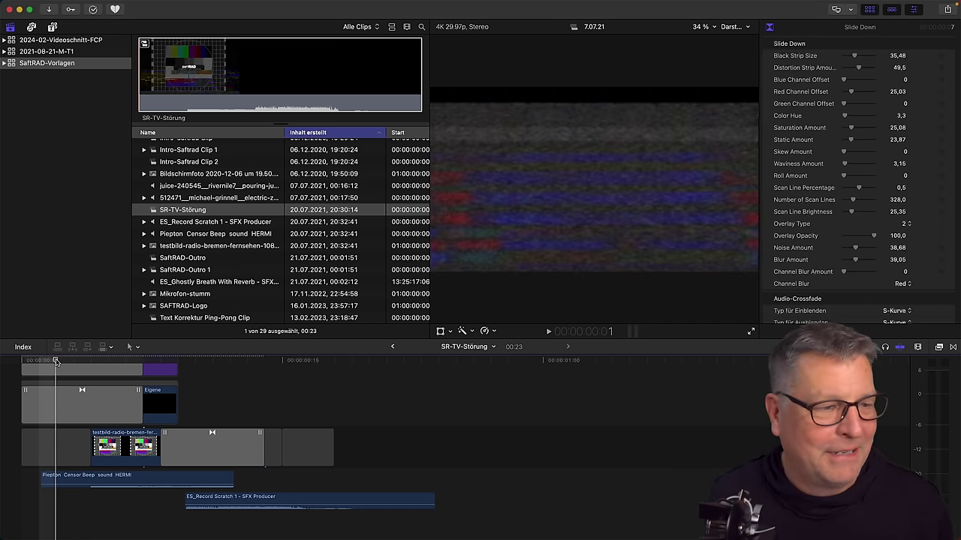
{"action": "key", "text": "space"}
{"action": "left_click_drag", "start_coordinate": [58, 361], "coordinate": [185, 359]}
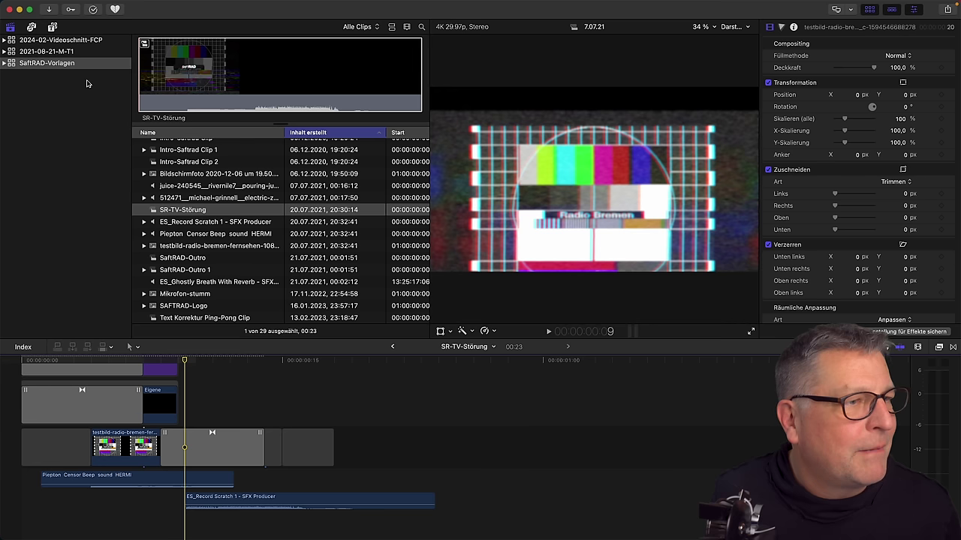
Close the SR-TV-Störung and Intro-Saftrad Clip 1 timelines and select the 2021-08-21-M-T1 library.
{"action": "left_click", "coordinate": [494, 348]}
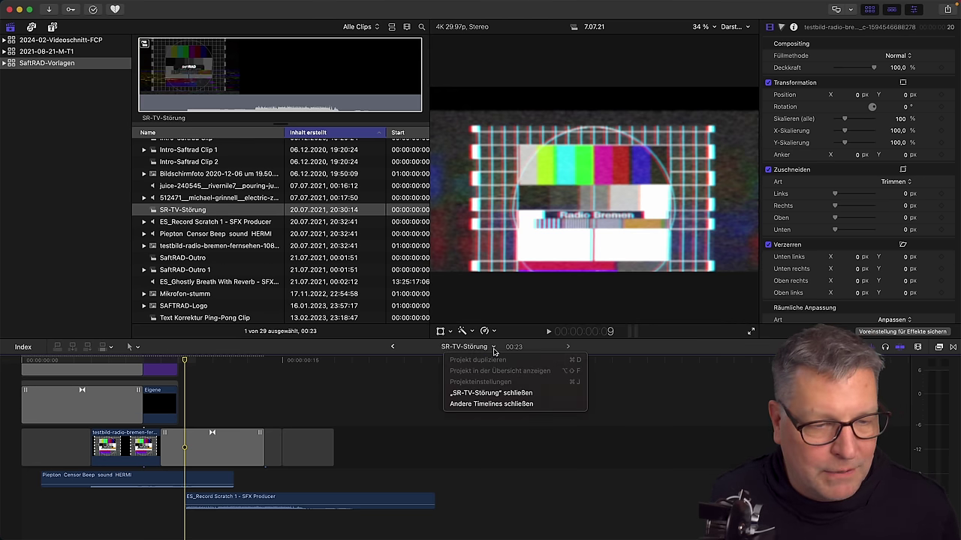
{"action": "left_click", "coordinate": [500, 393]}
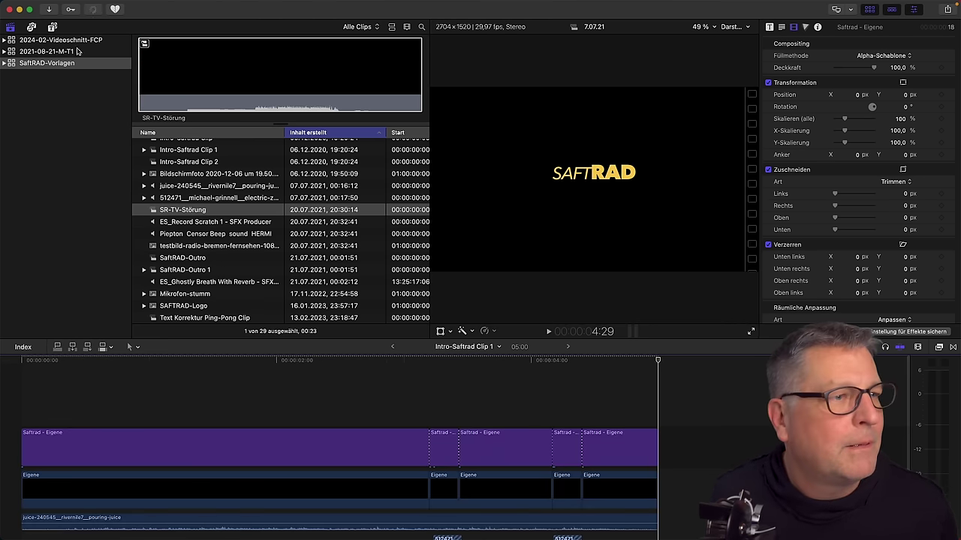
{"action": "left_click", "coordinate": [70, 54]}
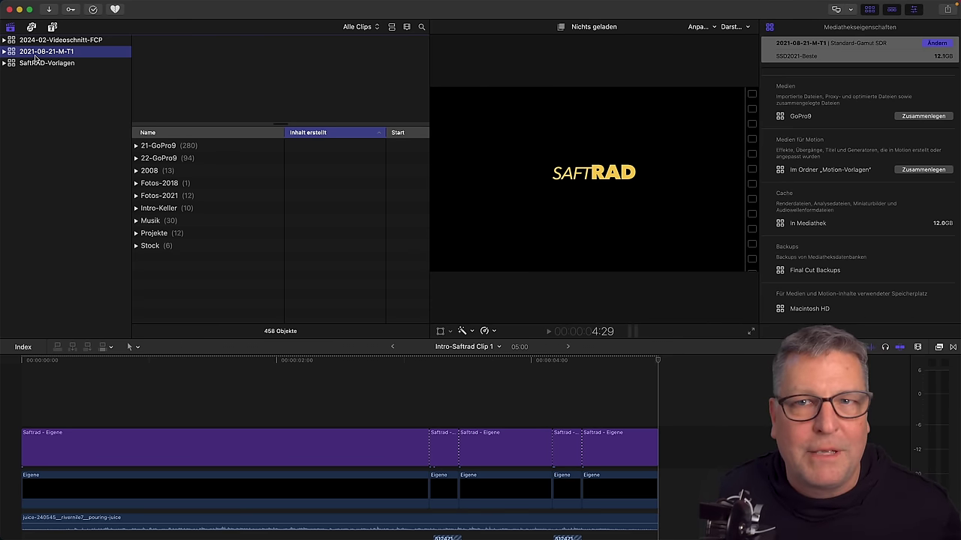
{"action": "left_click", "coordinate": [499, 348]}
{"action": "left_click", "coordinate": [499, 392]}
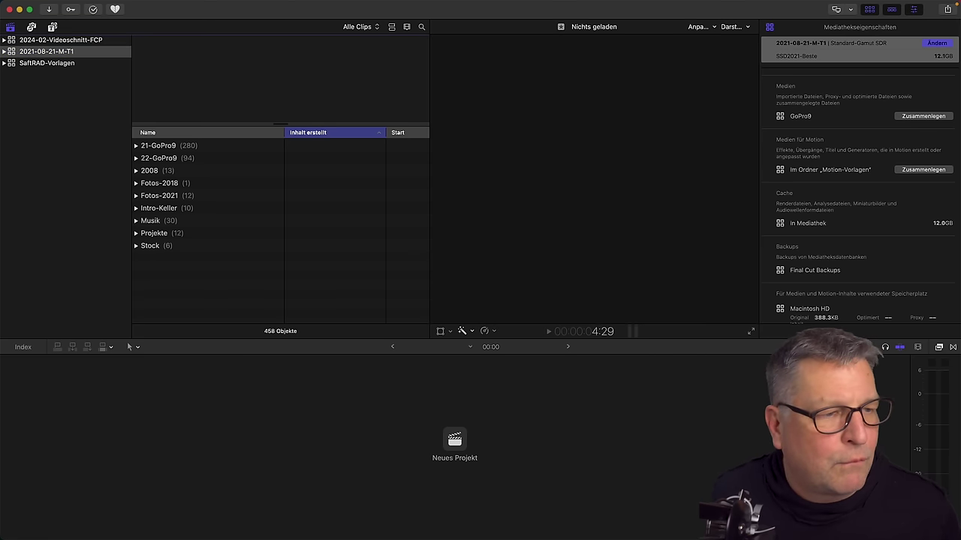
Expand the Stock event and preview its pexels photo and Soljanka clips.
{"action": "left_click", "coordinate": [134, 247]}
{"action": "left_click", "coordinate": [167, 259]}
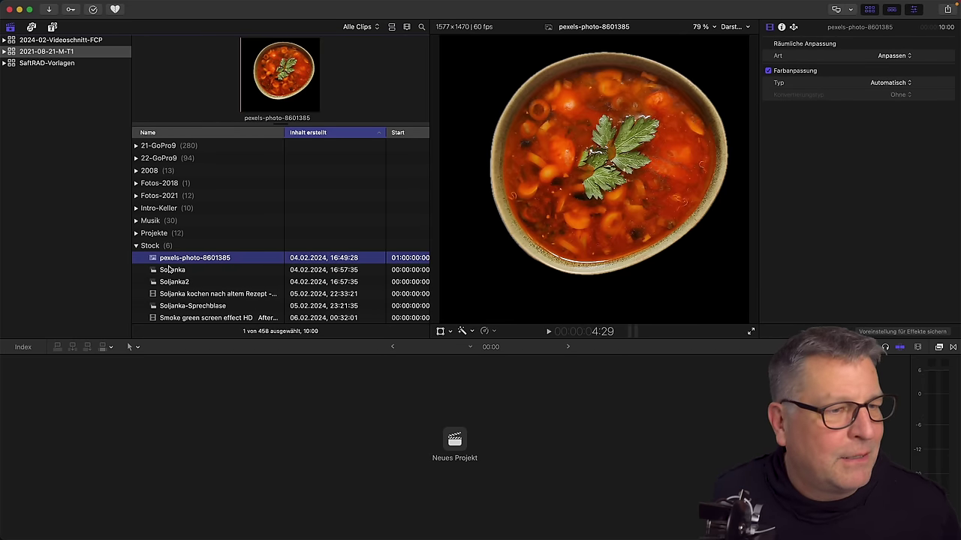
{"action": "left_click", "coordinate": [171, 270]}
{"action": "left_click", "coordinate": [173, 294]}
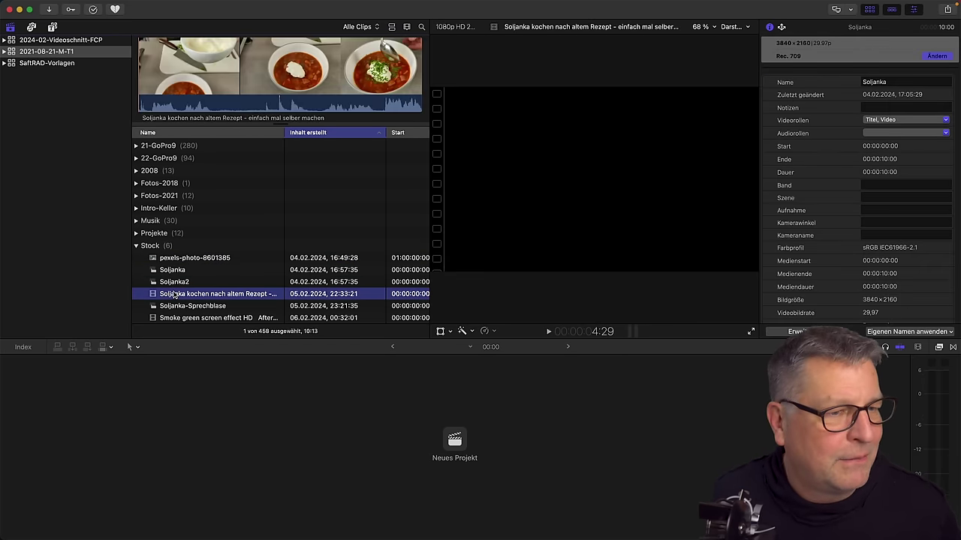
{"action": "left_click", "coordinate": [177, 306]}
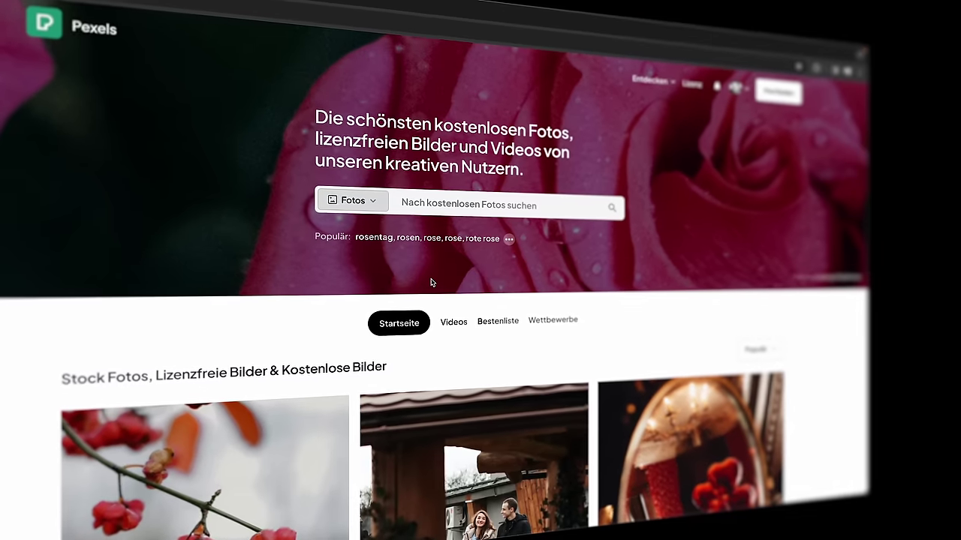
Switch to the Pexels website, search for Dänemark from the recent searches and browse the matching photos and videos.
{"action": "left_click", "coordinate": [433, 204]}
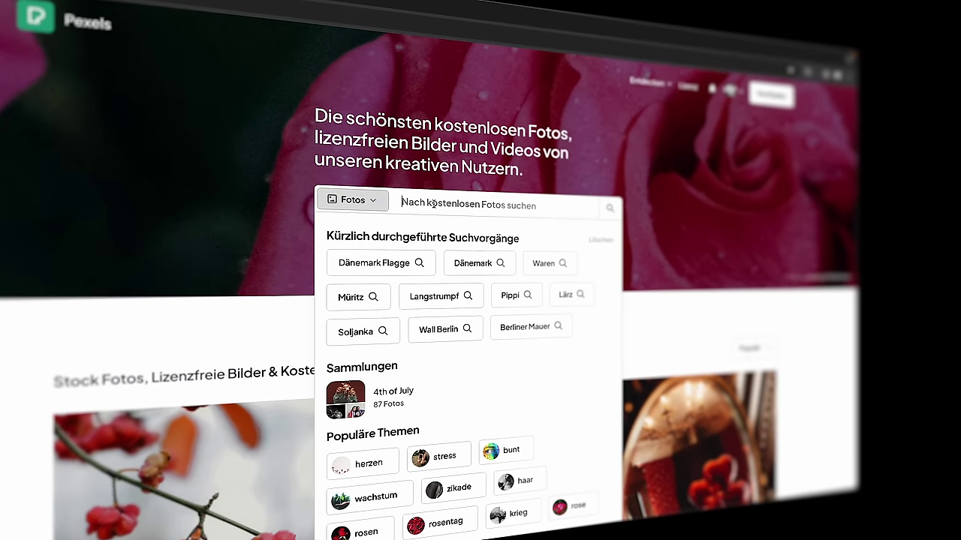
{"action": "left_click", "coordinate": [454, 262]}
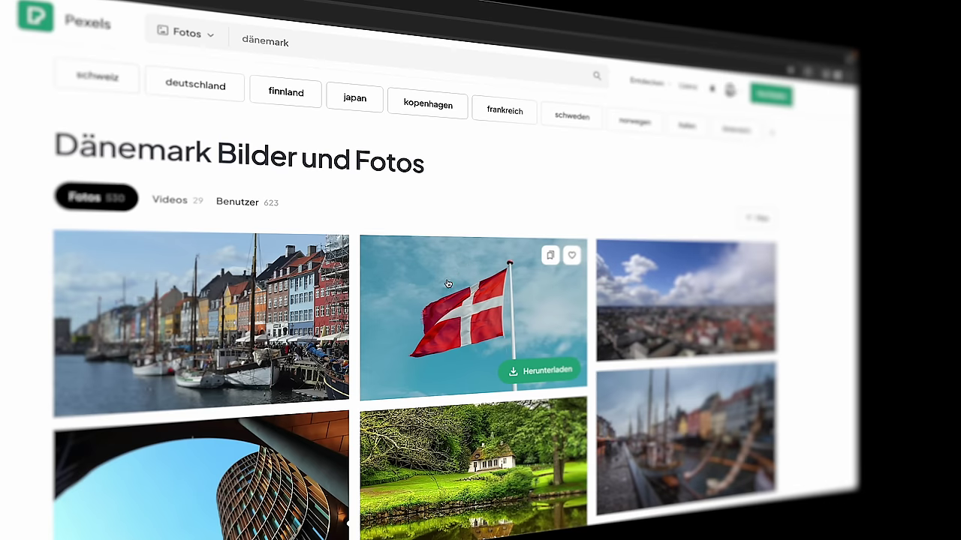
{"action": "scroll", "coordinate": [440, 316], "scroll_direction": "down", "scroll_amount": 5}
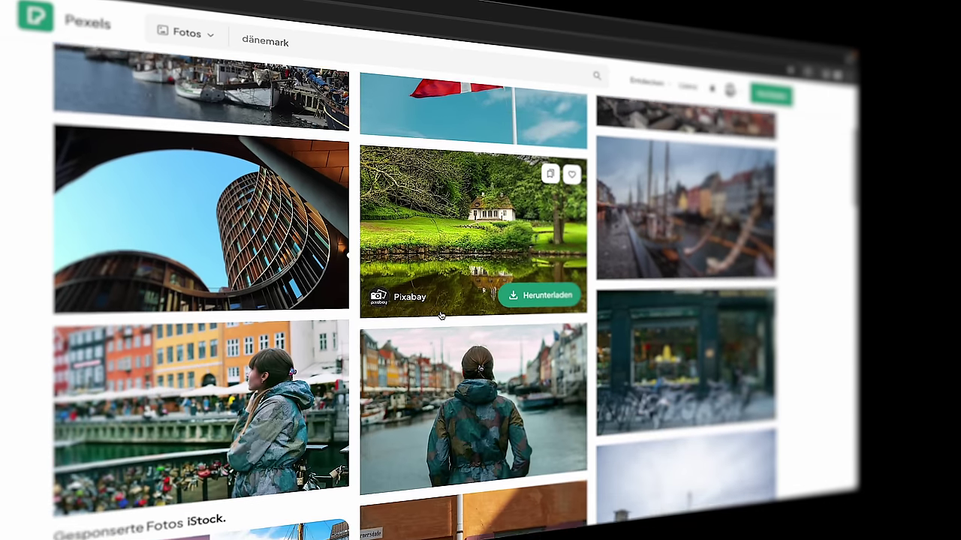
{"action": "scroll", "coordinate": [441, 316], "scroll_direction": "up", "scroll_amount": 5}
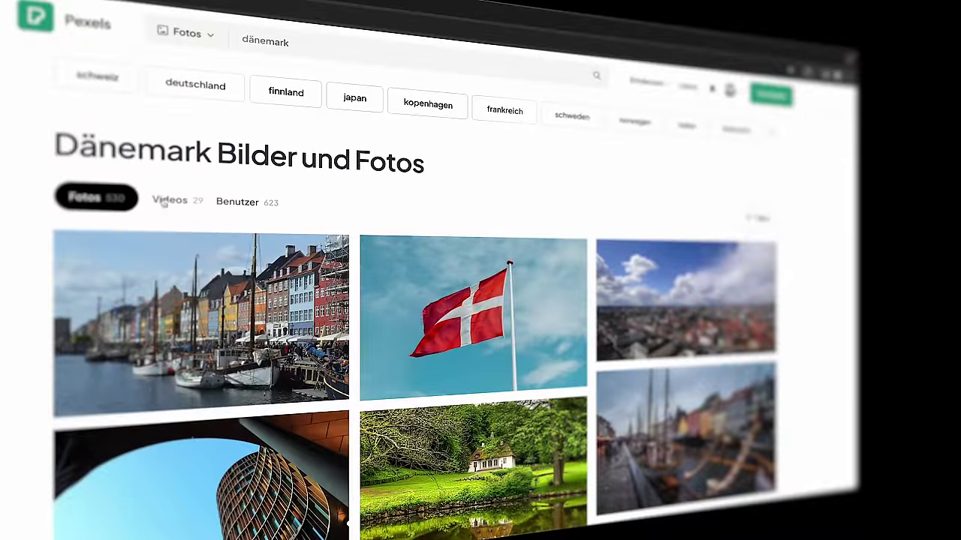
{"action": "left_click", "coordinate": [166, 207]}
{"action": "scroll", "coordinate": [158, 255], "scroll_direction": "down", "scroll_amount": 3}
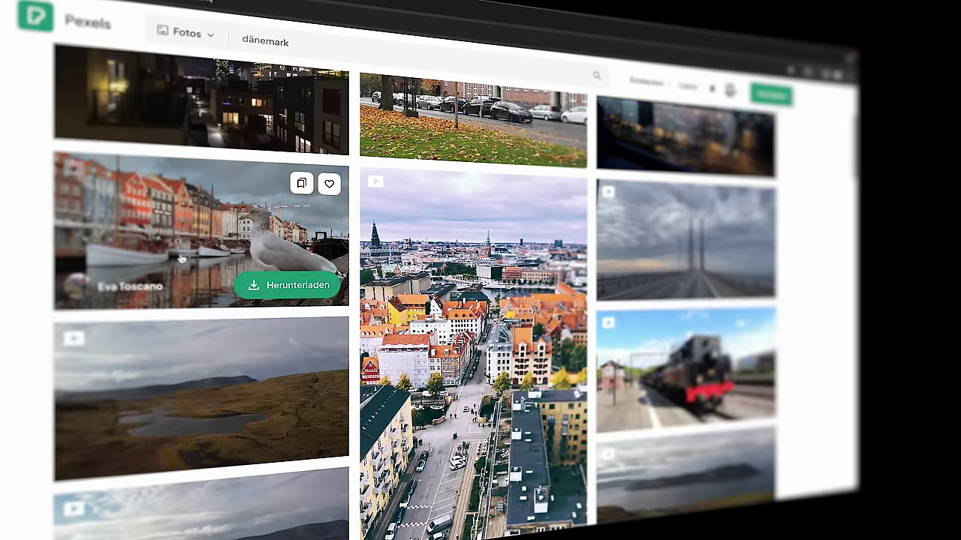
{"action": "left_click", "coordinate": [156, 254]}
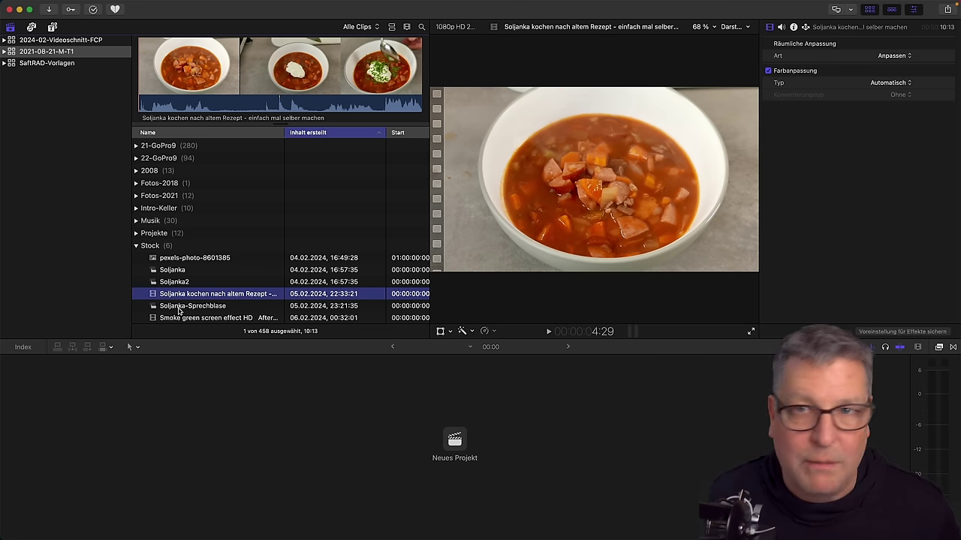
Preview the Soljanka-Sprechblase clip and create a new project named Demo-01.
{"action": "left_click", "coordinate": [178, 306]}
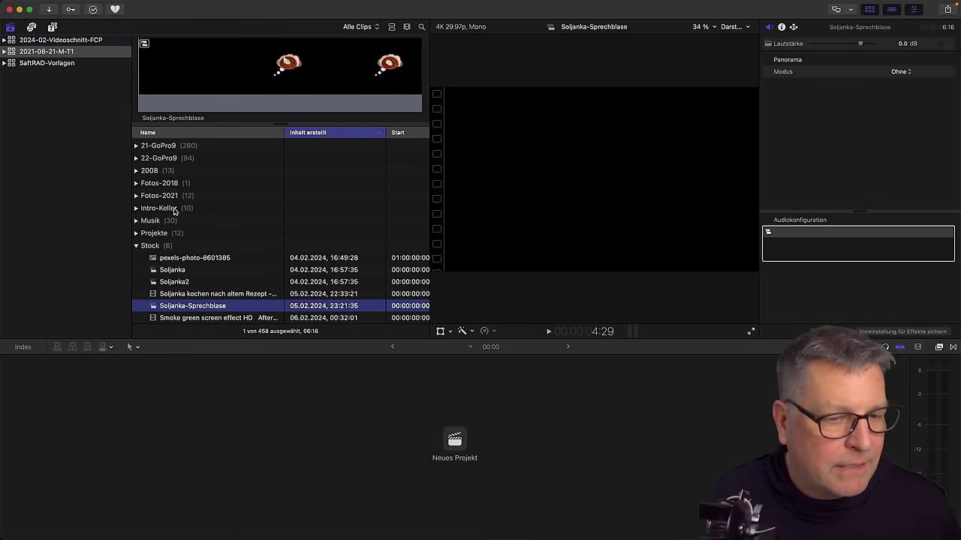
{"action": "left_click", "coordinate": [454, 442]}
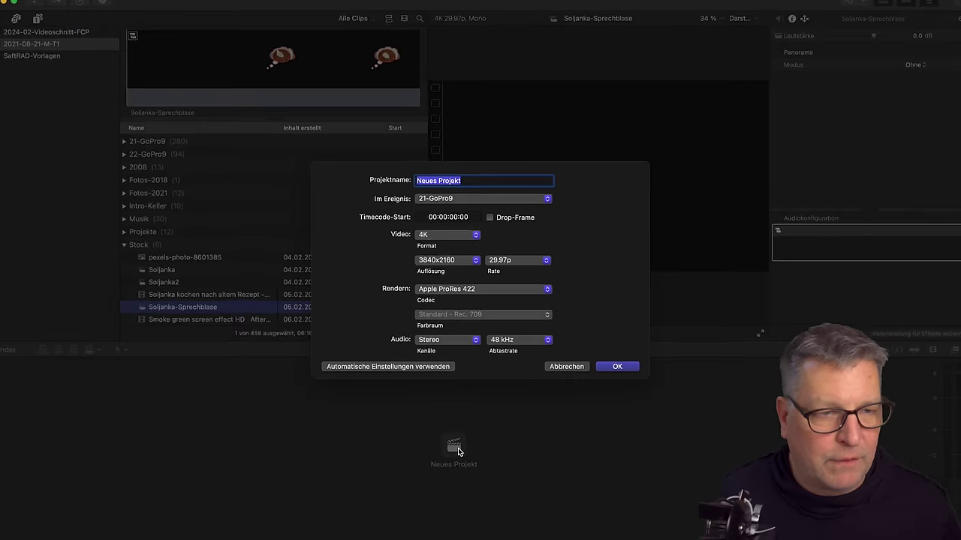
{"action": "type", "text": "Demo"}
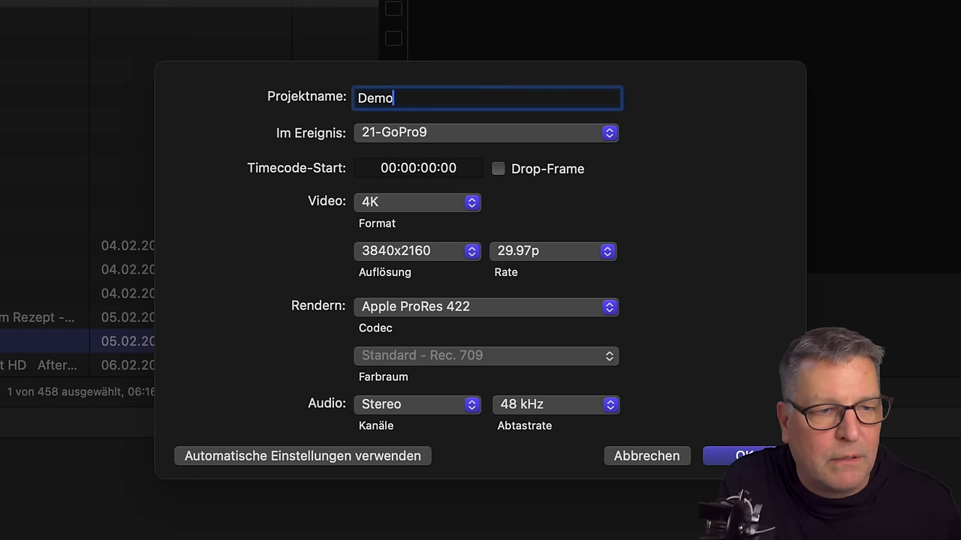
{"action": "type", "text": "-0"}
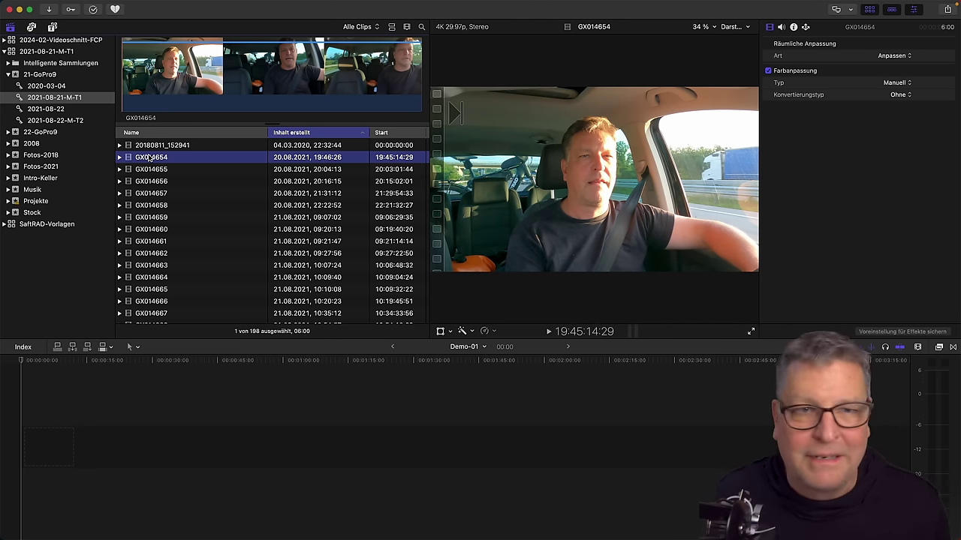
Append all clips of the 2021-08-21-M-T1 collection in 21-GoPro9 to the Demo-01 timeline and review the end of the sequence.
{"action": "key", "text": "super+a"}
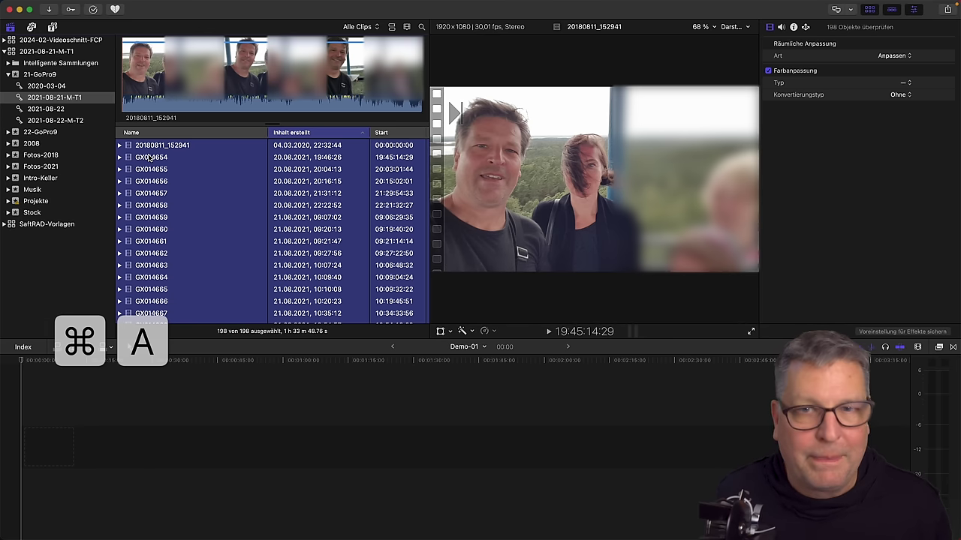
{"action": "key", "text": "e"}
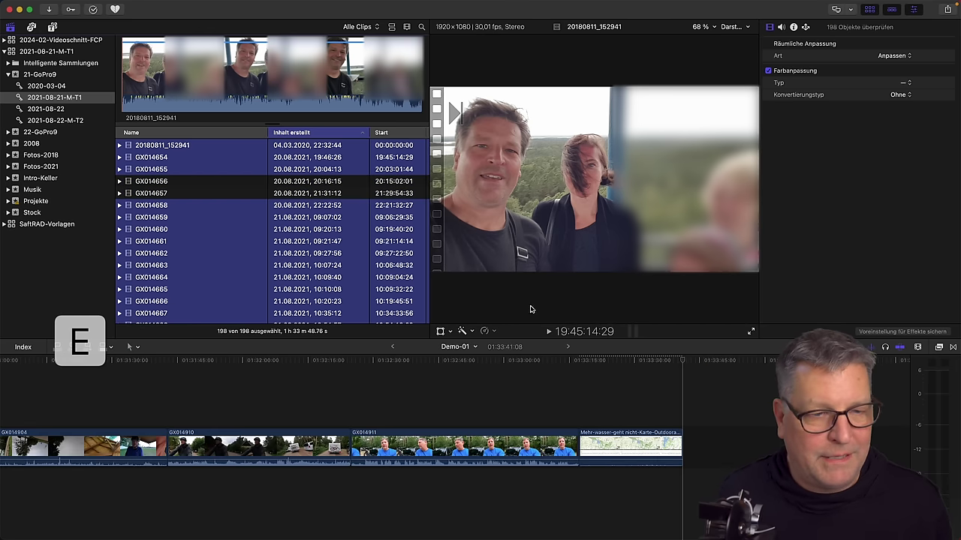
{"action": "left_click", "coordinate": [579, 360]}
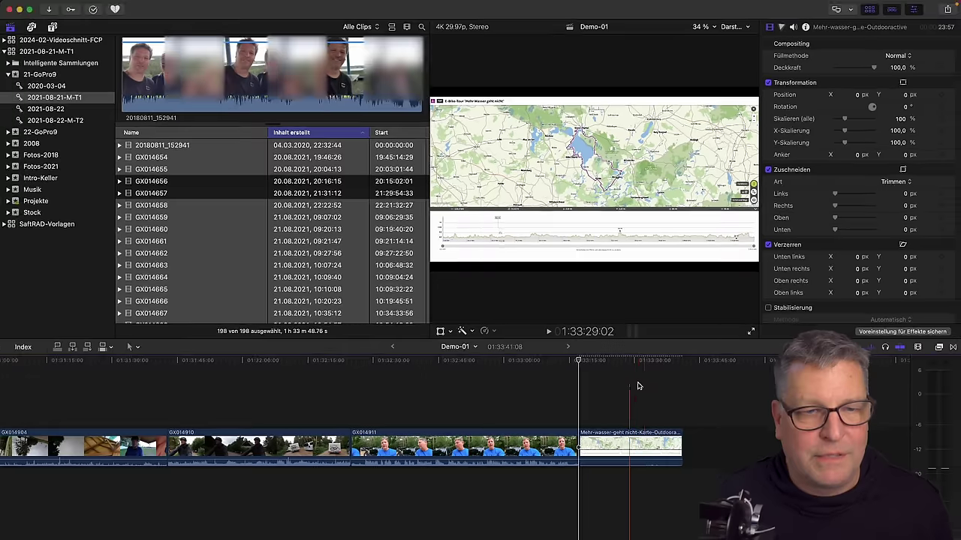
{"action": "scroll", "coordinate": [642, 388], "scroll_direction": "left", "scroll_amount": 10}
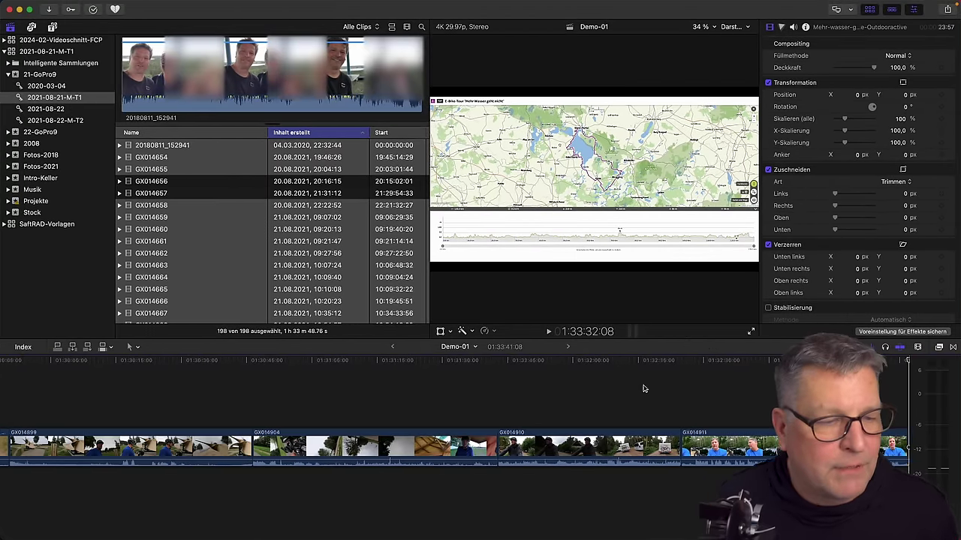
Return to the start of the Demo-01 timeline and delete all of its clips.
{"action": "left_click", "coordinate": [555, 388]}
{"action": "key", "text": "Home"}
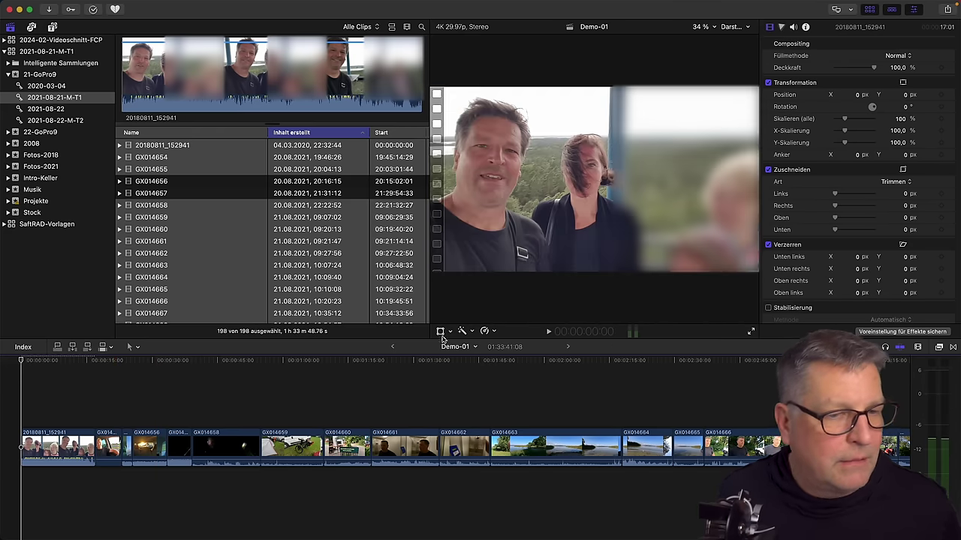
{"action": "left_click", "coordinate": [472, 367]}
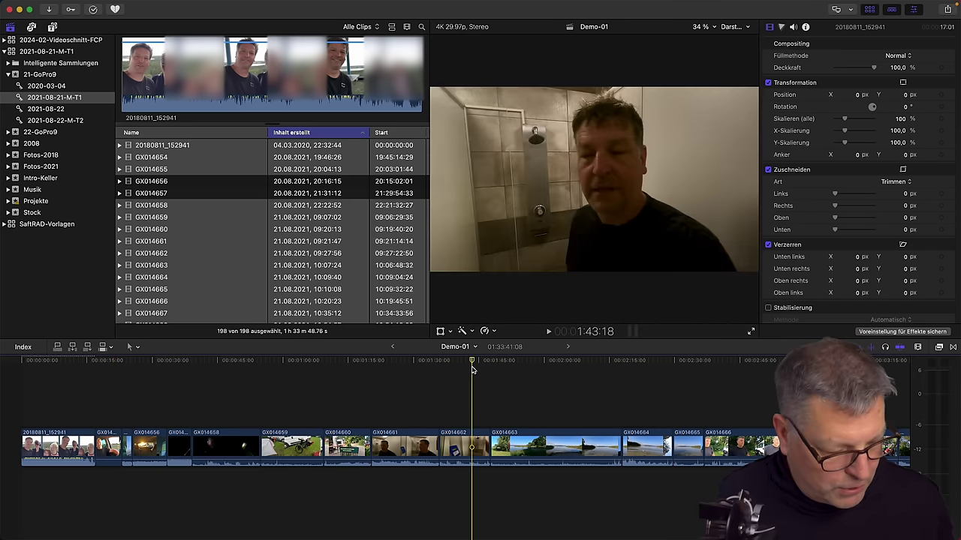
{"action": "key", "text": "super+a"}
{"action": "key", "text": "Delete"}
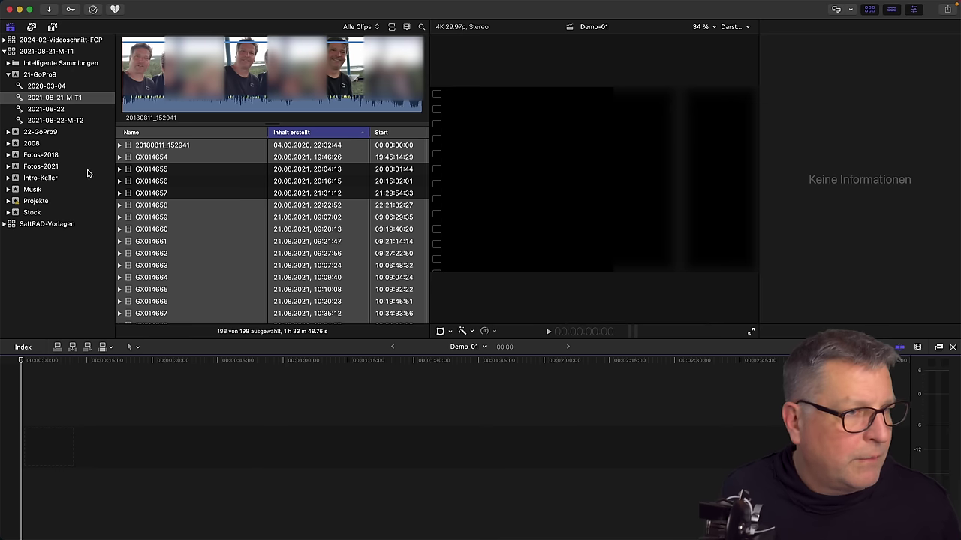
Append all clips of the 2021-08-22-M-T2 collection to the Demo-01 timeline as a trial and delete them all again.
{"action": "left_click", "coordinate": [62, 111]}
{"action": "left_click", "coordinate": [52, 120]}
{"action": "key", "text": "super+a"}
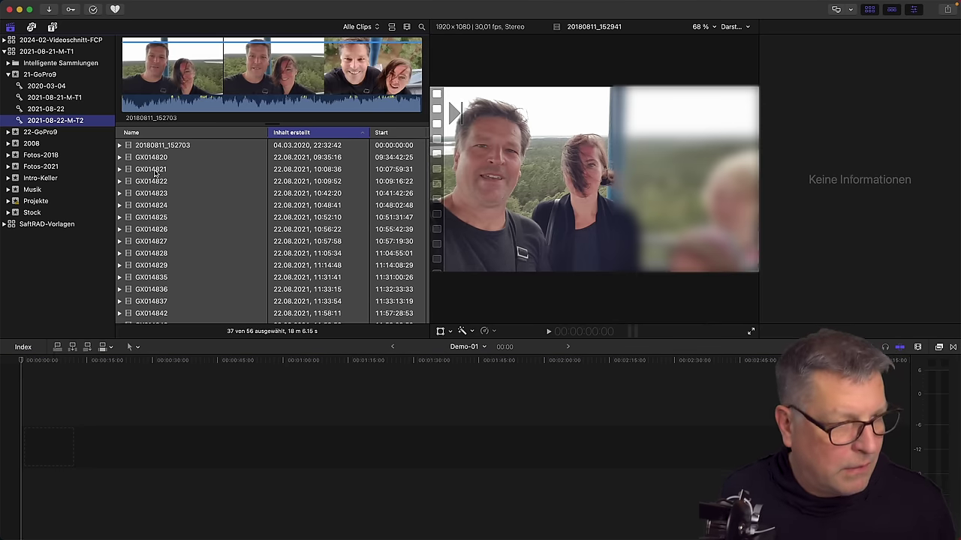
{"action": "key", "text": "e"}
{"action": "left_click_drag", "start_coordinate": [571, 363], "coordinate": [642, 370]}
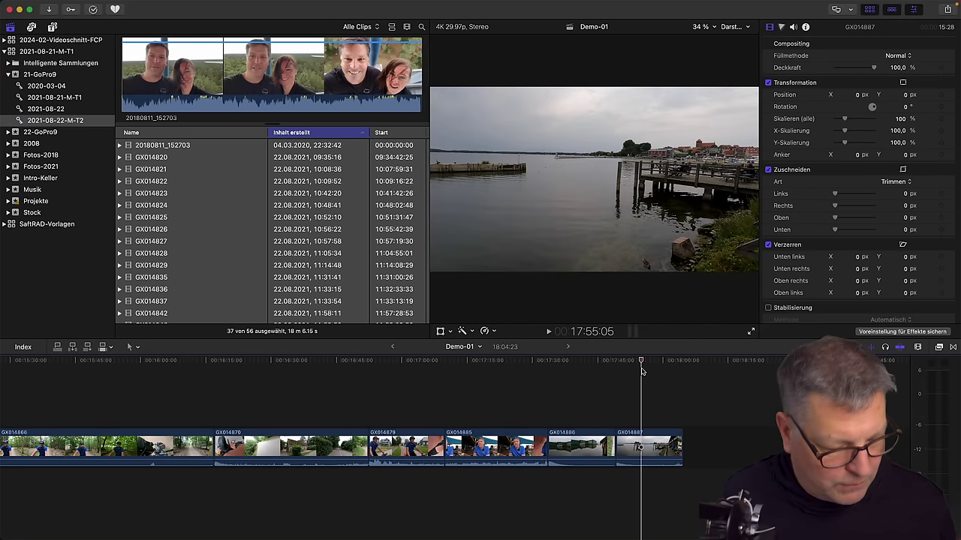
{"action": "key", "text": "super+a"}
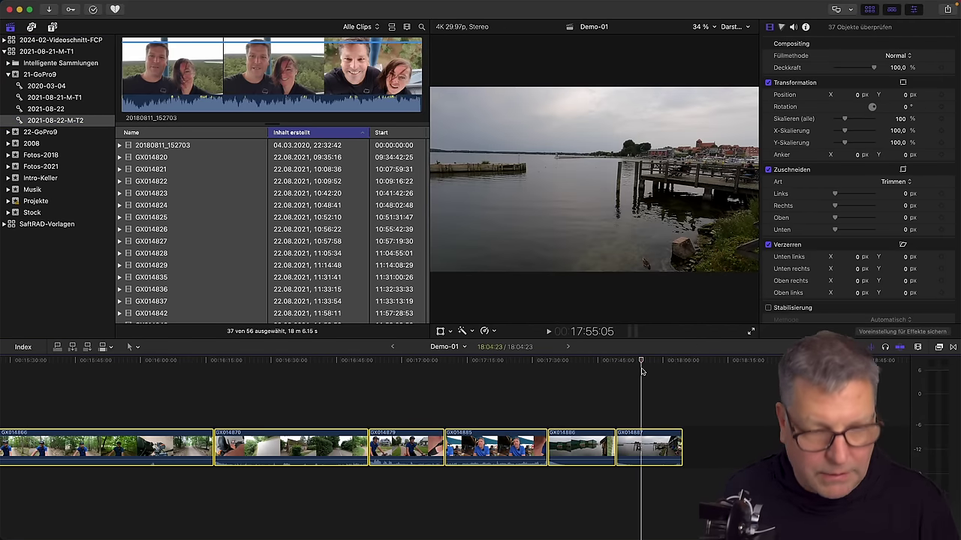
{"action": "key", "text": "Delete"}
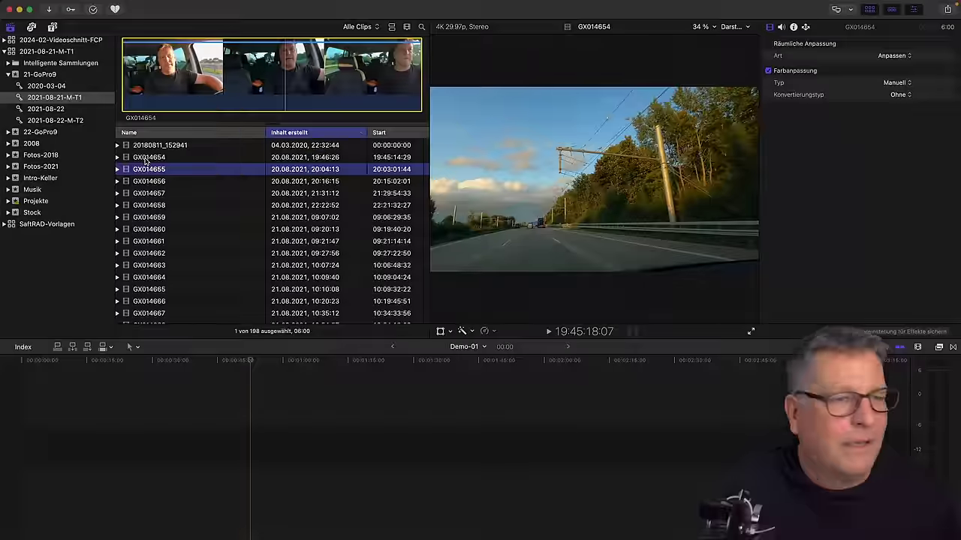
Preview the GX014654 clip from the 2021-08-21-M-T1 collection and append the whole clip to the Demo-01 timeline.
{"action": "left_click", "coordinate": [146, 159]}
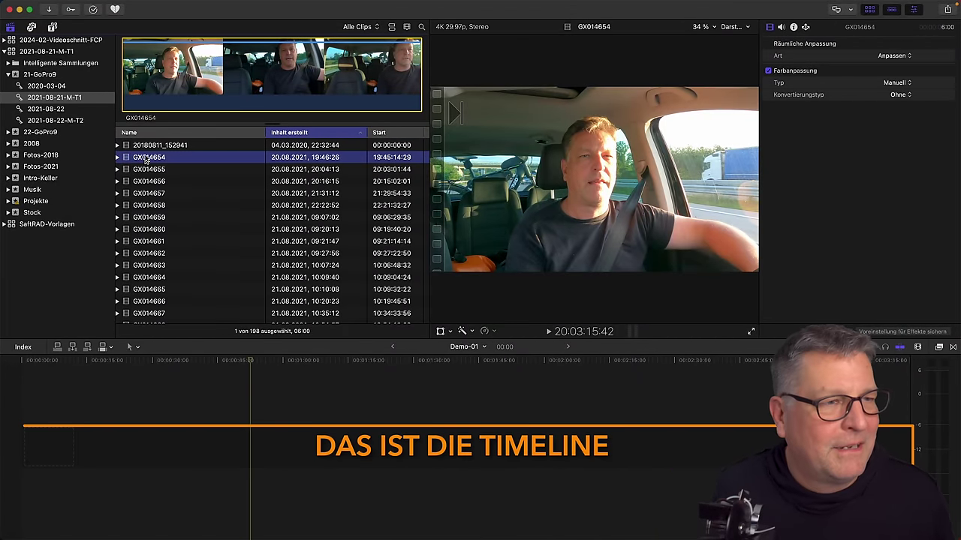
{"action": "left_click", "coordinate": [135, 90]}
{"action": "key", "text": "space"}
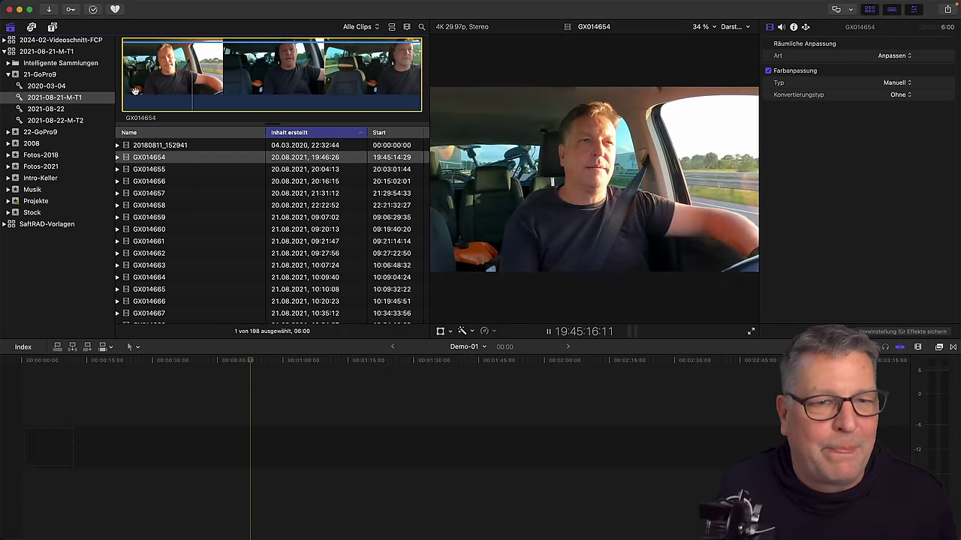
{"action": "key", "text": "space"}
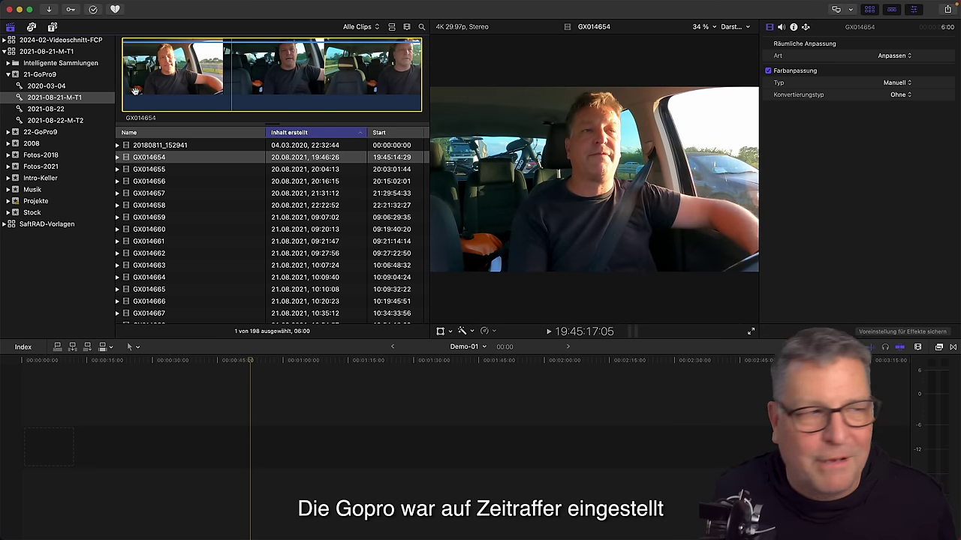
{"action": "key", "text": "e"}
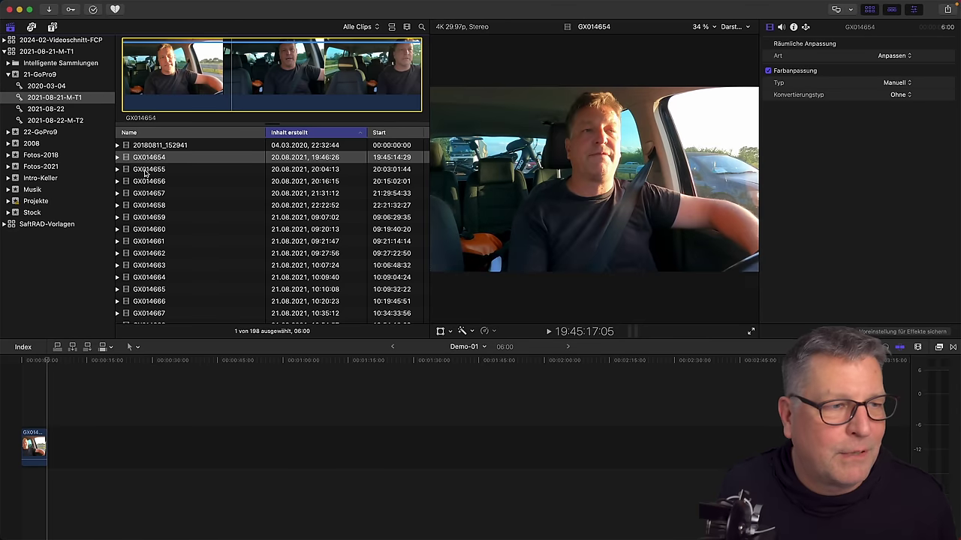
Mark a range from the start of GX014655 to 20:03:12:12 and append it to the Demo-01 timeline.
{"action": "left_click", "coordinate": [146, 159]}
{"action": "key", "text": "Down"}
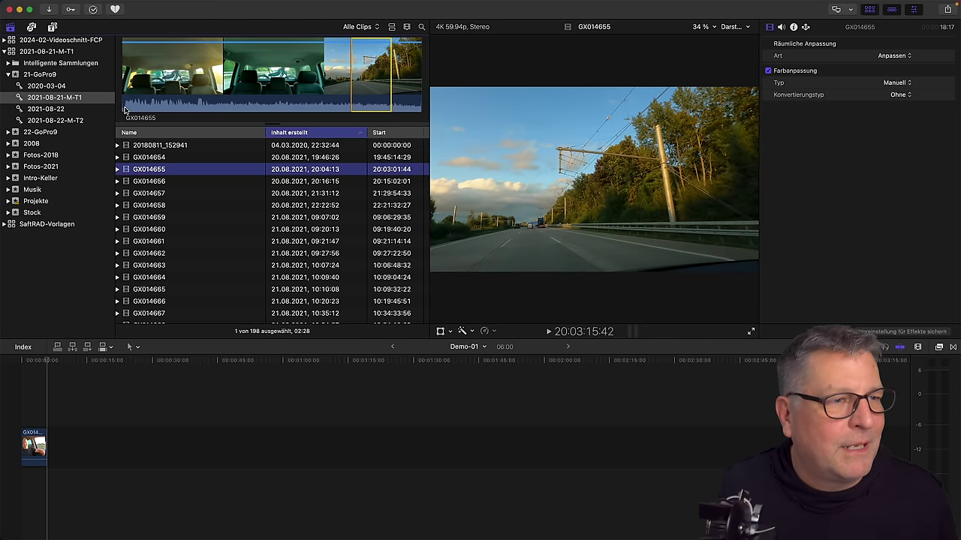
{"action": "key", "text": "space"}
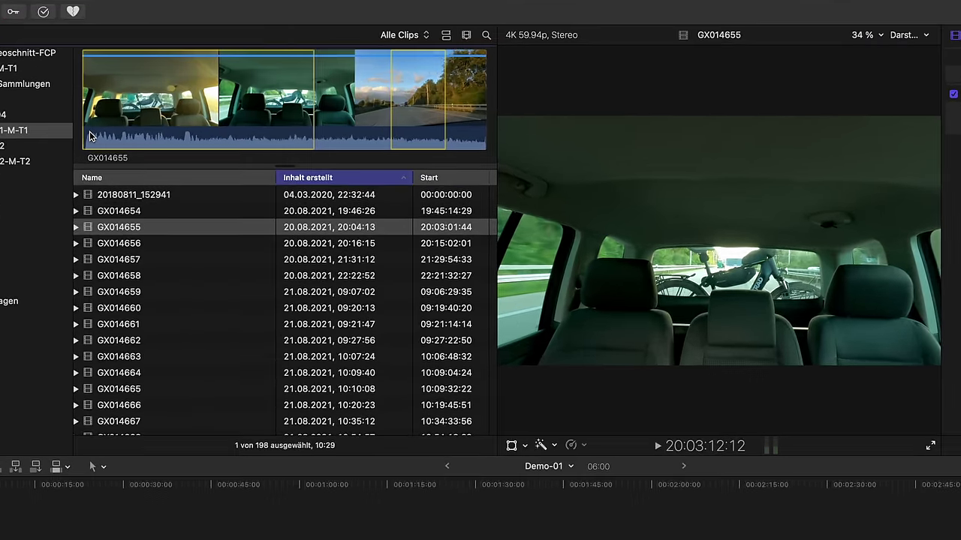
{"action": "key", "text": "o"}
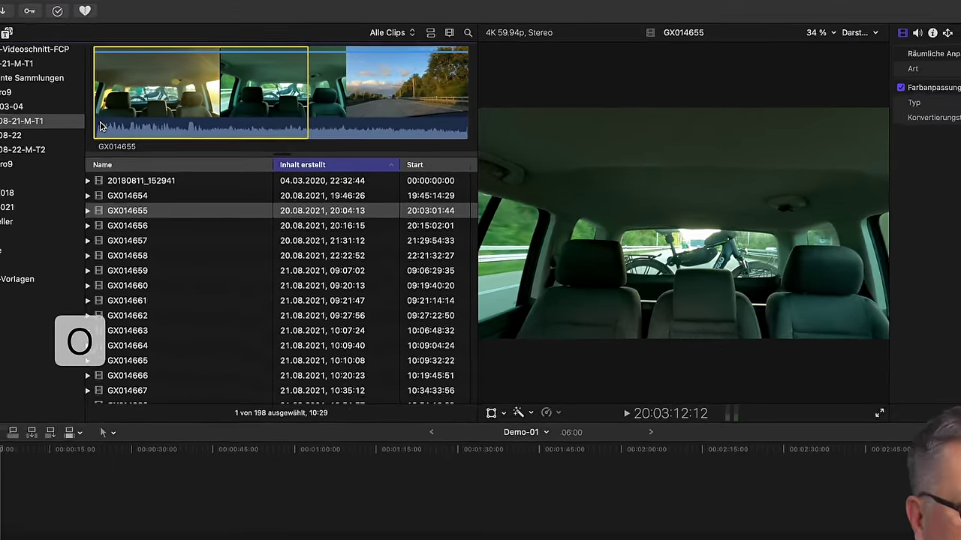
{"action": "key", "text": "e"}
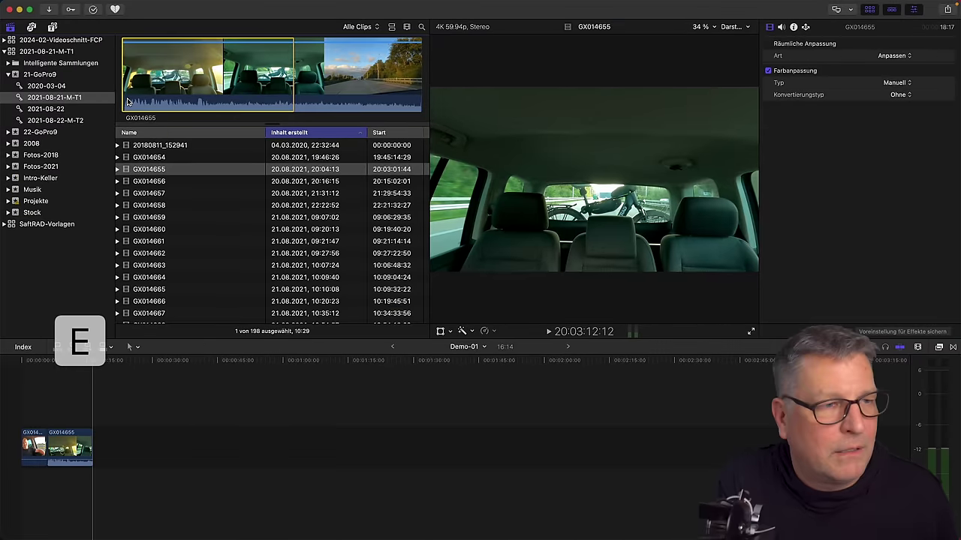
Play through the highway part of GX014655, mark a second range from 20:03:16:07 to about 20:03:18:17, and append it to the timeline.
{"action": "key", "text": "l"}
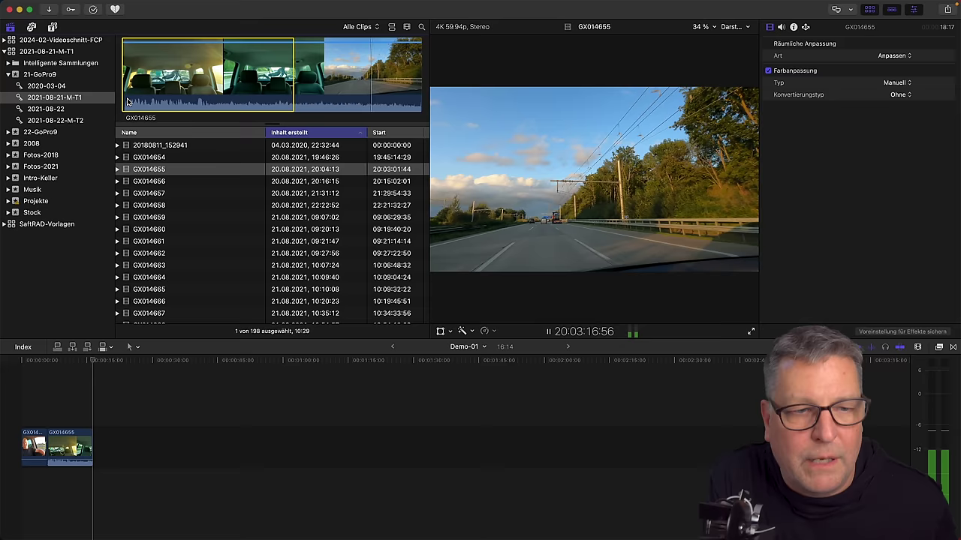
{"action": "key", "text": "i"}
{"action": "key", "text": "j"}
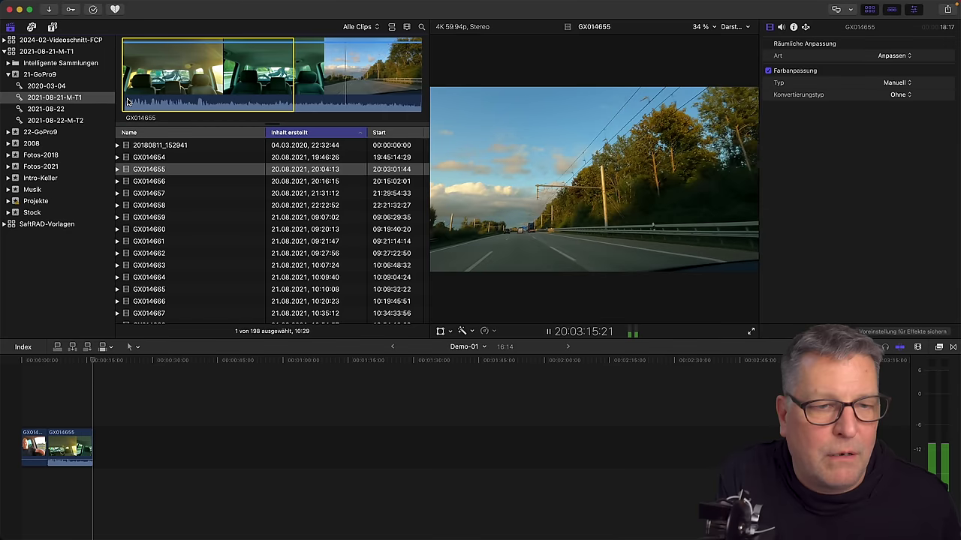
{"action": "key", "text": "l"}
{"action": "key", "text": "k"}
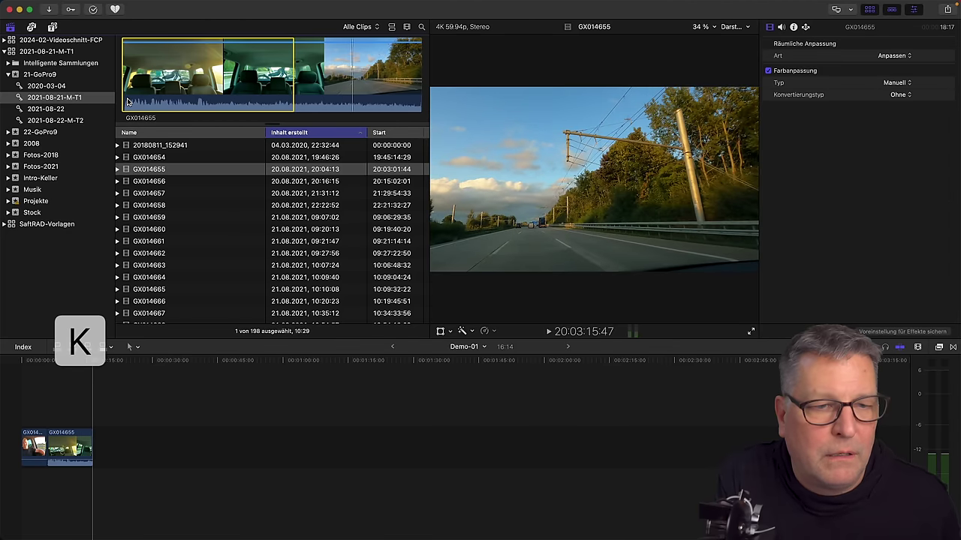
{"action": "key", "text": "j"}
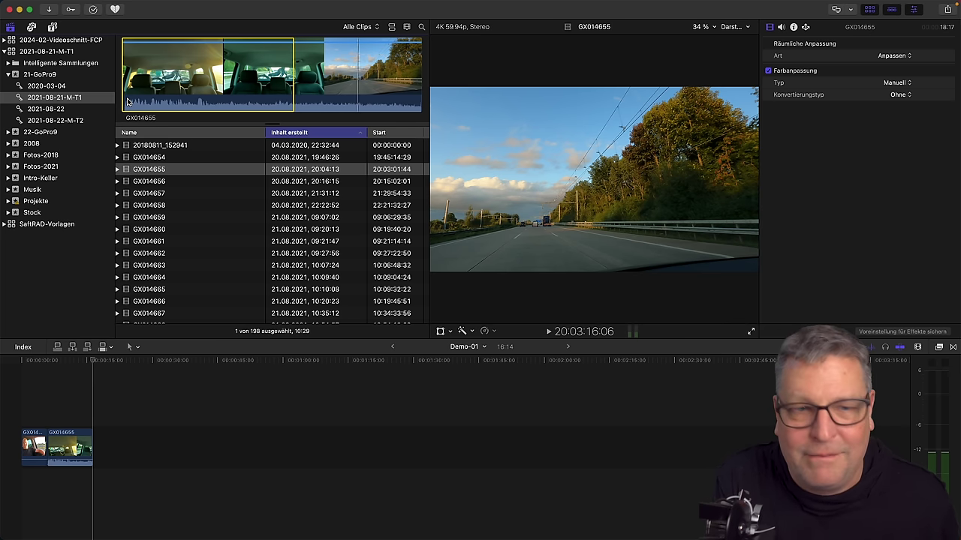
{"action": "key", "text": "space"}
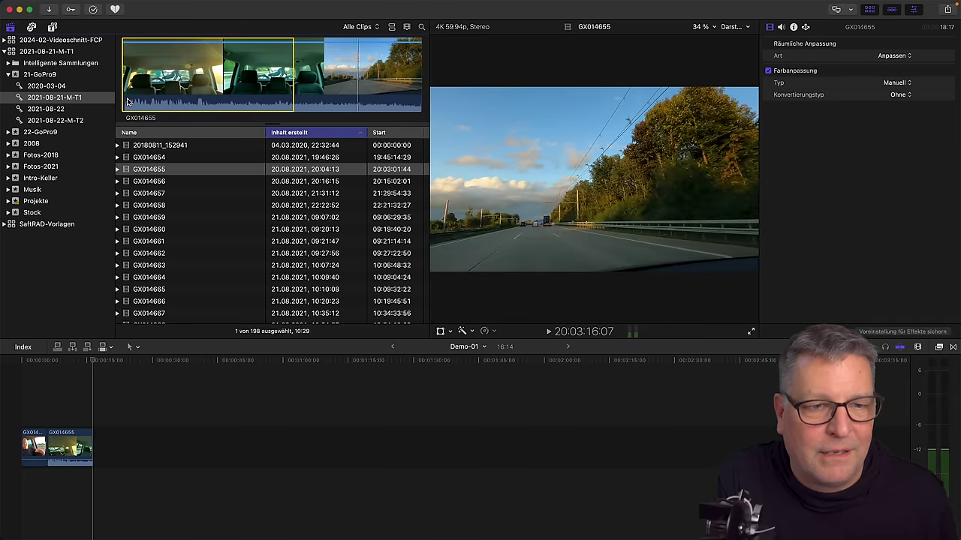
{"action": "key", "text": "space"}
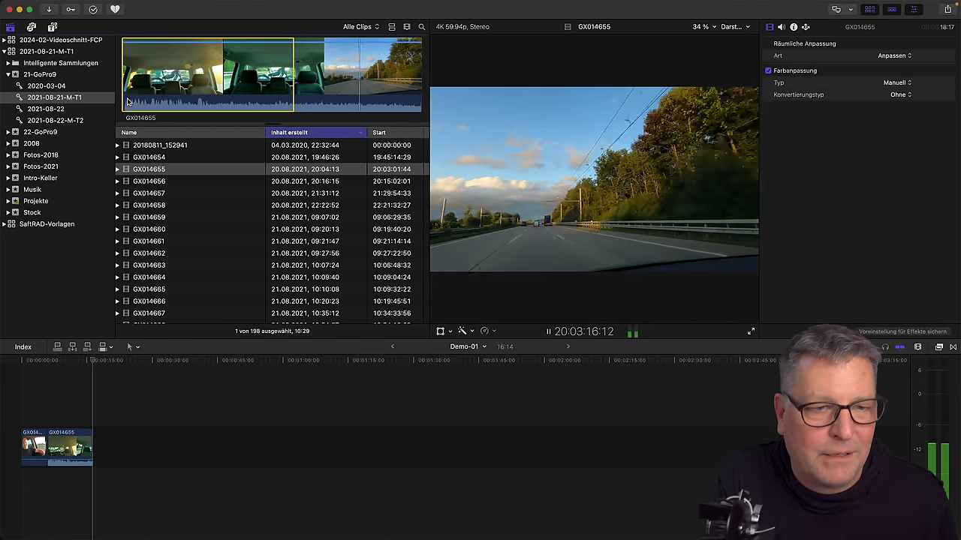
{"action": "key", "text": "space"}
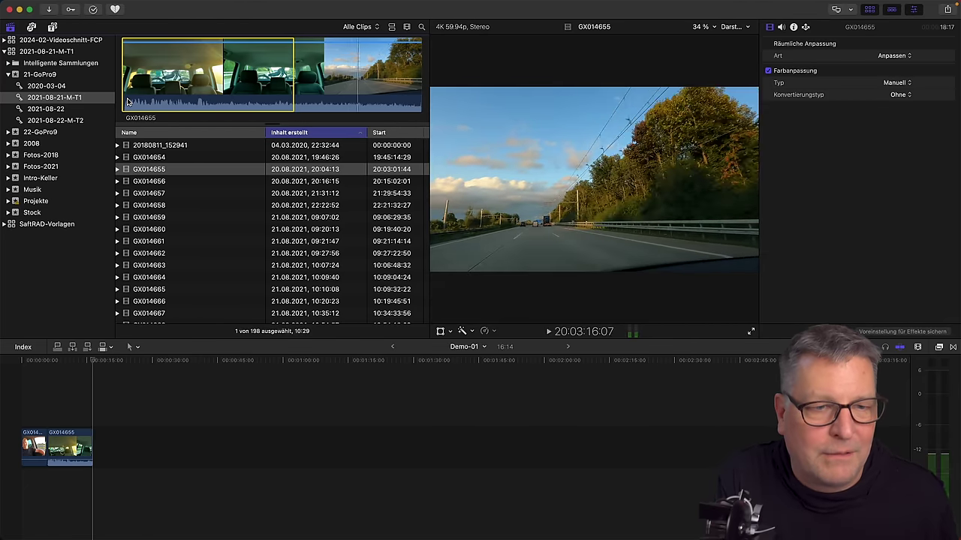
{"action": "key", "text": "i"}
{"action": "key", "text": "space"}
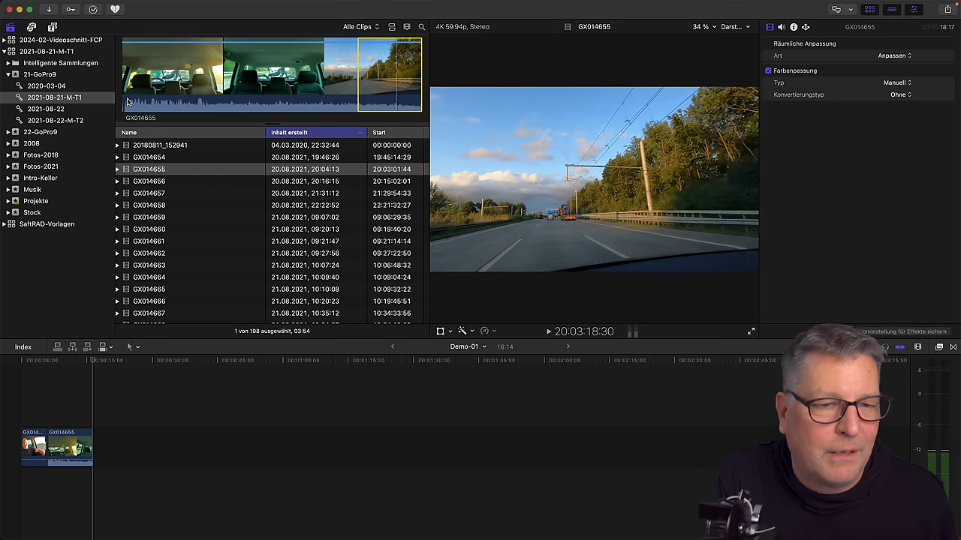
{"action": "key", "text": "e"}
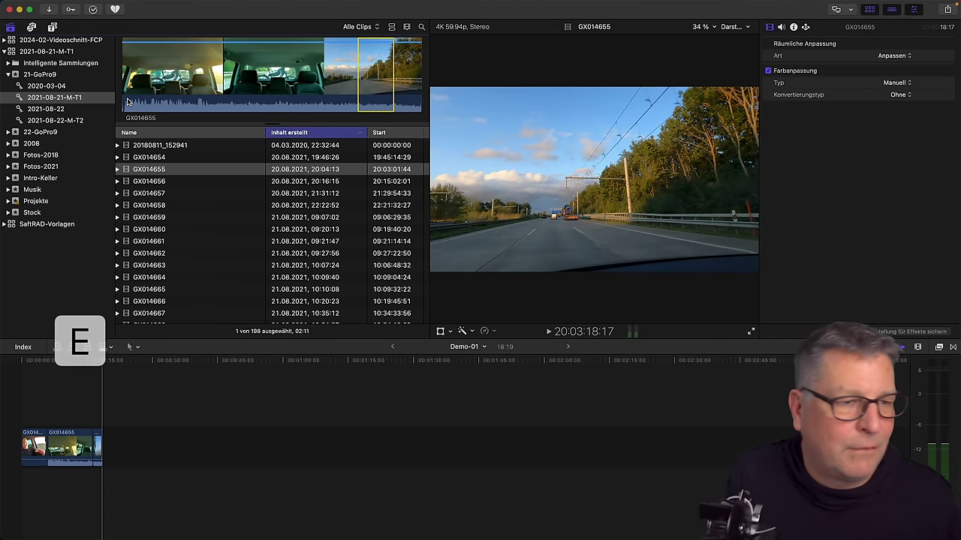
Review GX014656, adjust its marked range to a length of 07:51, and append it to the Demo-01 timeline.
{"action": "key", "text": "Down"}
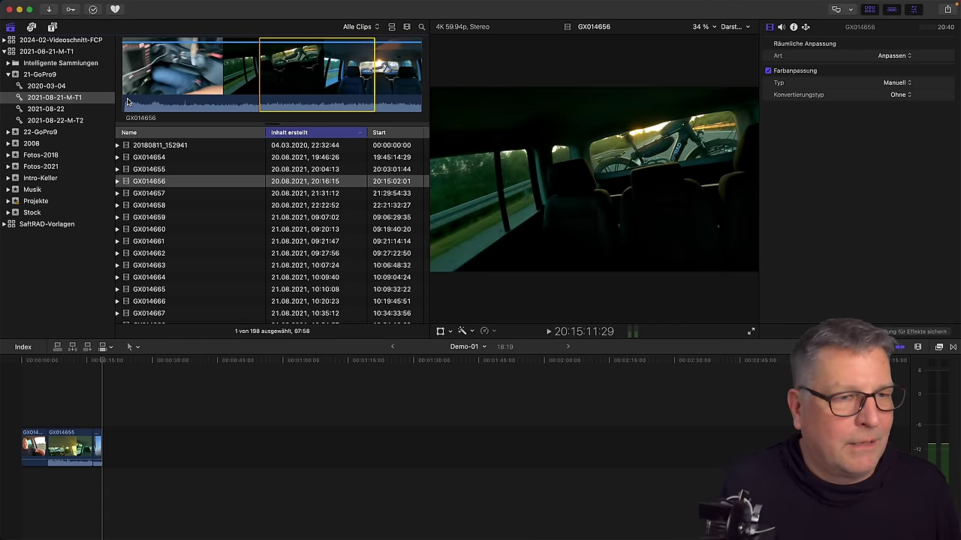
{"action": "key", "text": "space"}
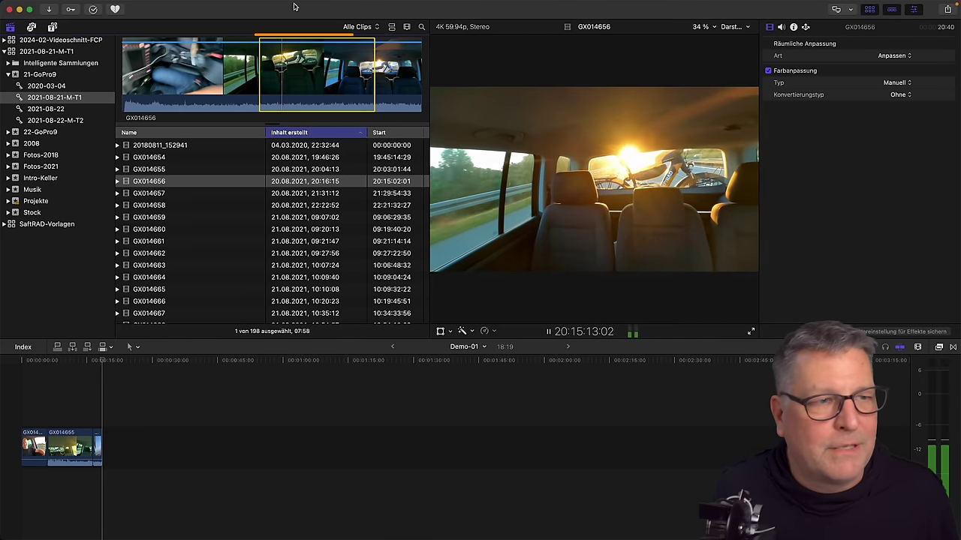
{"action": "left_click", "coordinate": [254, 68]}
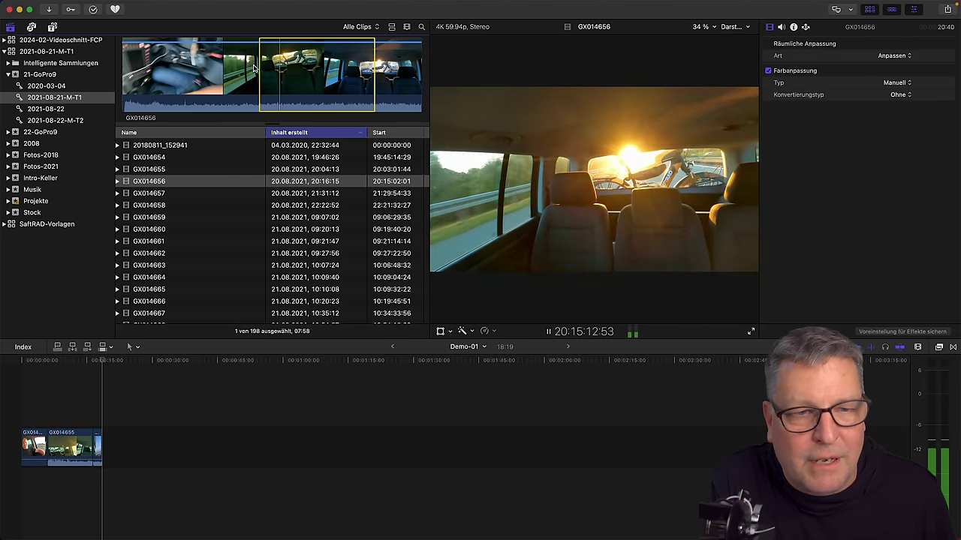
{"action": "key", "text": "j"}
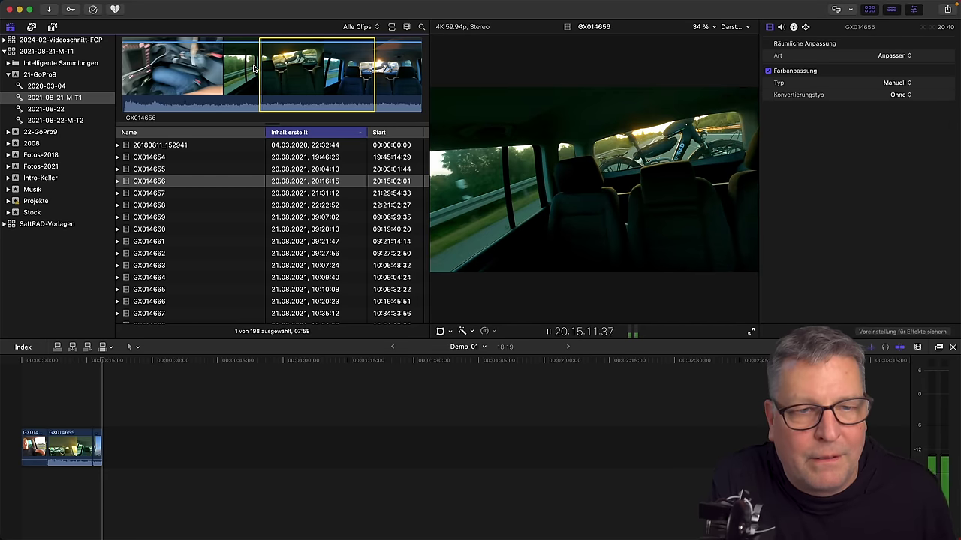
{"action": "key", "text": "l"}
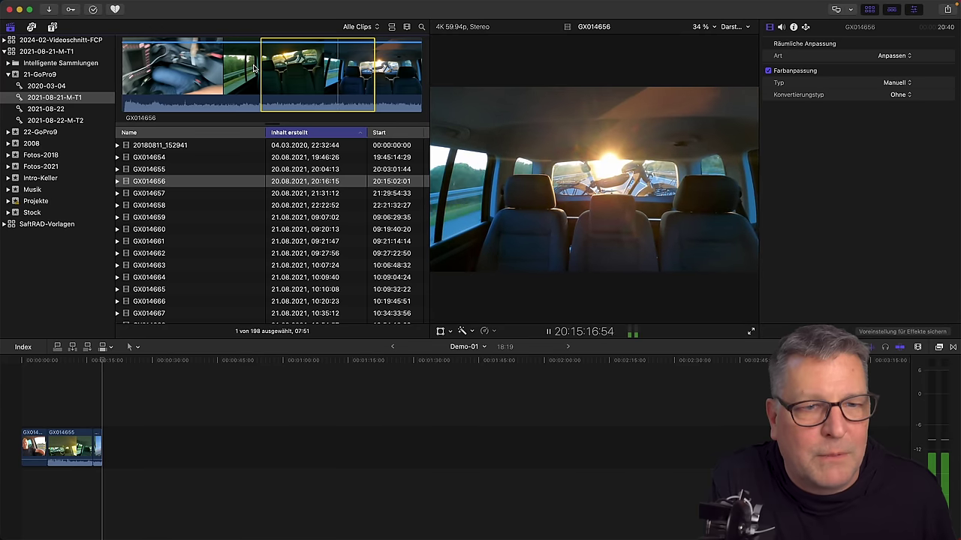
{"action": "key", "text": "k"}
{"action": "key", "text": "j"}
{"action": "key", "text": "l"}
{"action": "key", "text": "k"}
{"action": "key", "text": "l"}
{"action": "key", "text": "k"}
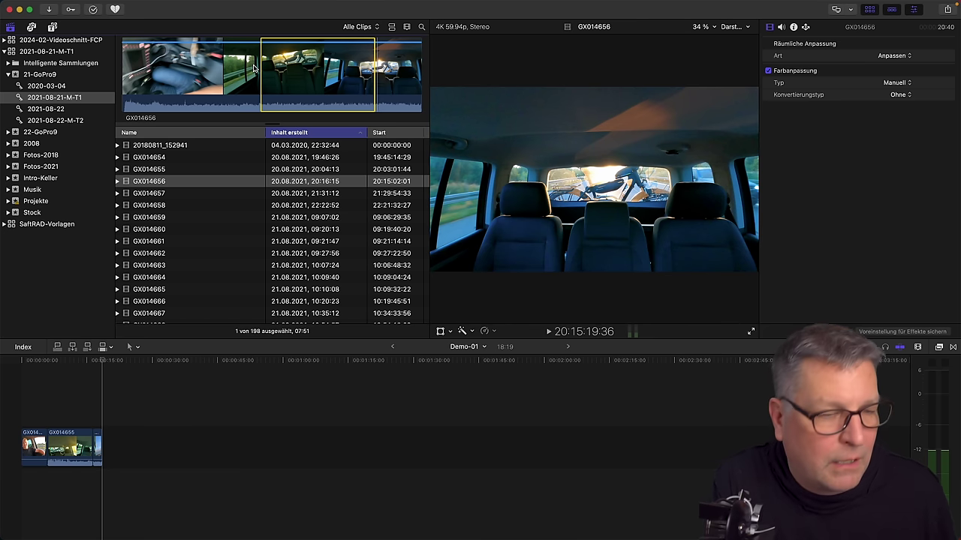
{"action": "key", "text": "e"}
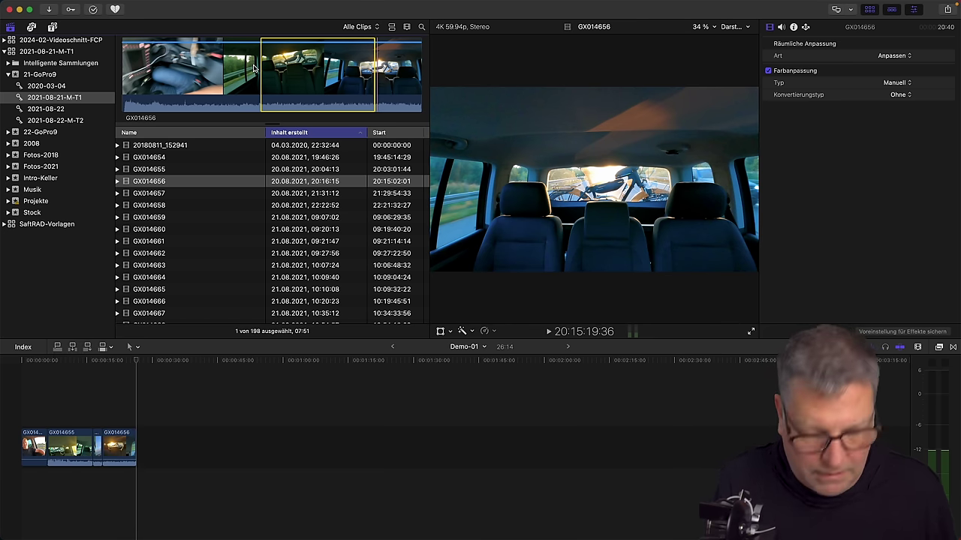
Review the night drive in GX014657 and append its marked 05:43 range to the Demo-01 timeline.
{"action": "key", "text": "Down"}
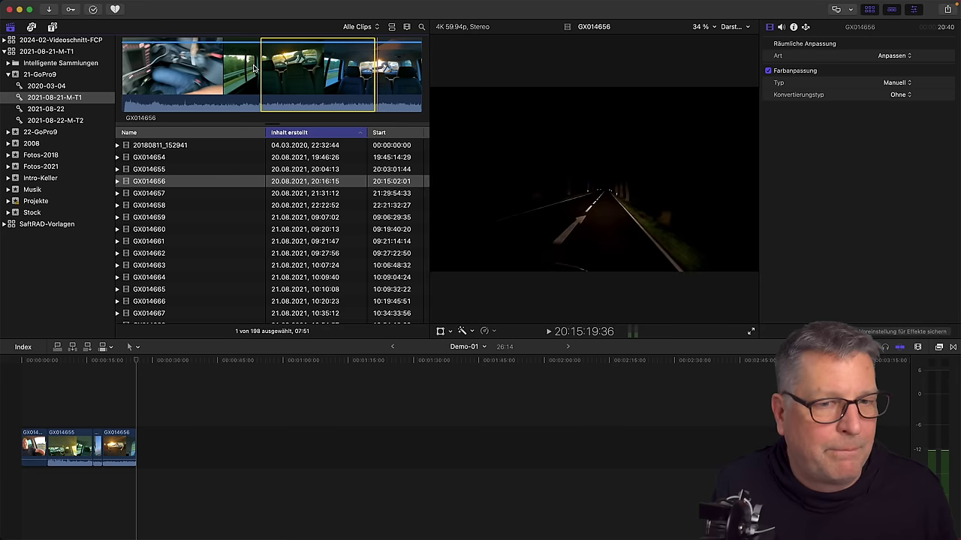
{"action": "key", "text": "l"}
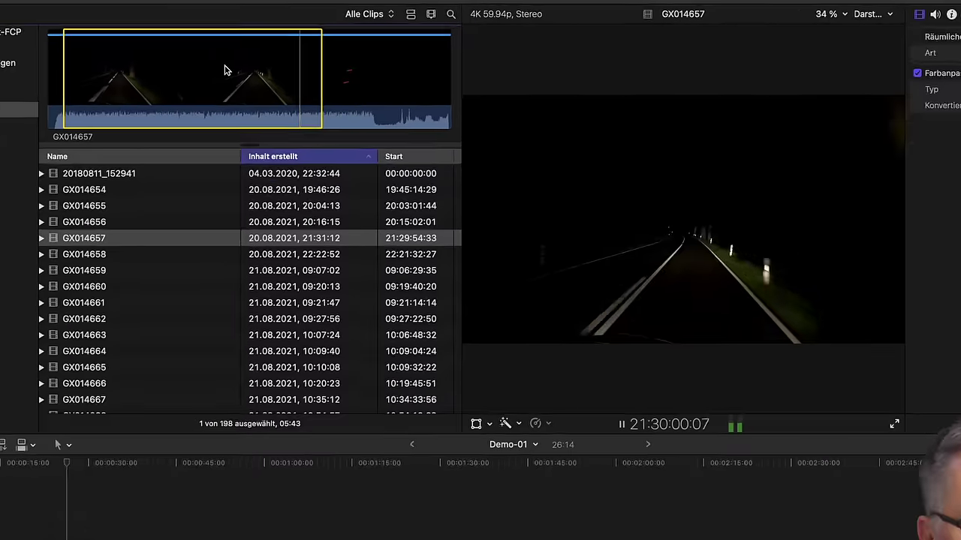
{"action": "key", "text": "j"}
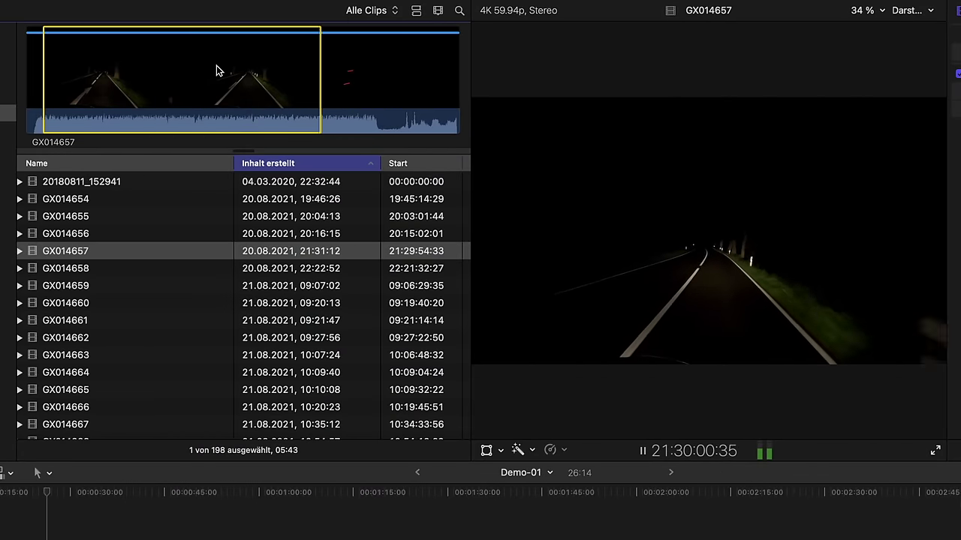
{"action": "key", "text": "l"}
{"action": "key", "text": "k"}
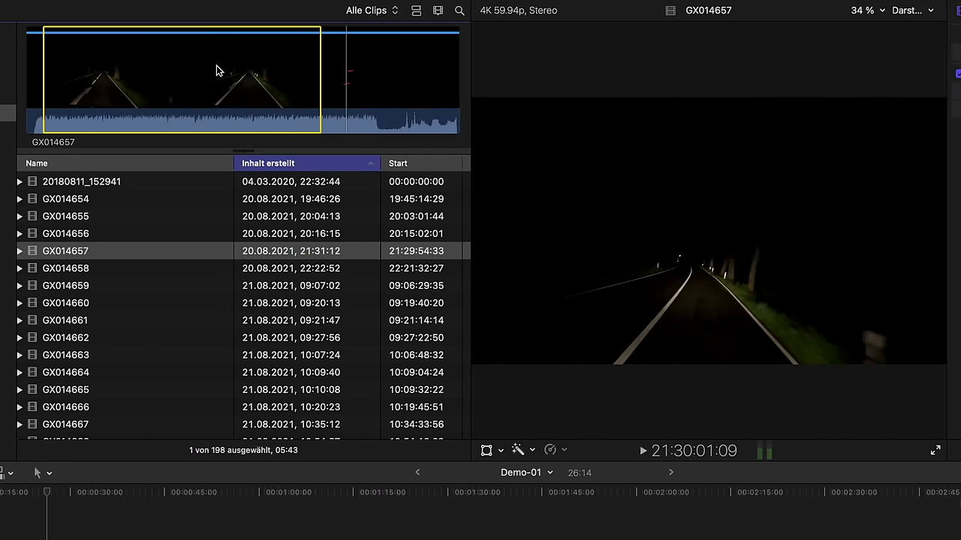
{"action": "key", "text": "j"}
{"action": "key", "text": "l"}
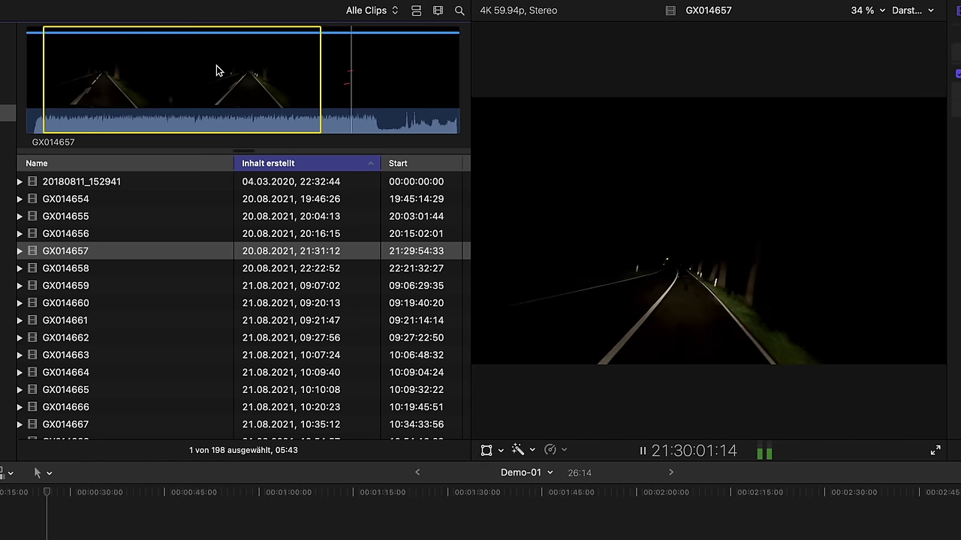
{"action": "key", "text": "j"}
{"action": "key", "text": "k"}
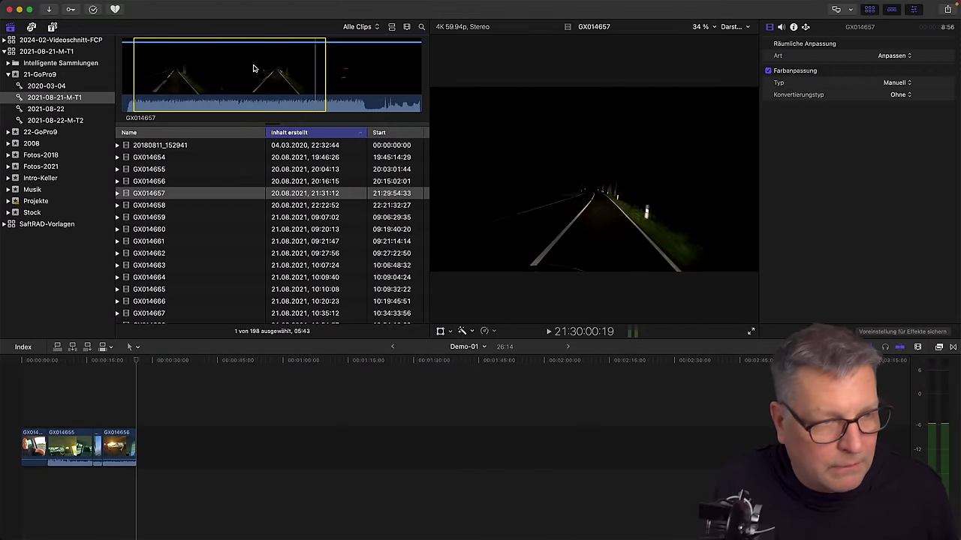
{"action": "key", "text": "e"}
Preview the beginning of GX014658, and browse the following clips for usable footage up to GX014670.
{"action": "key", "text": "Down"}
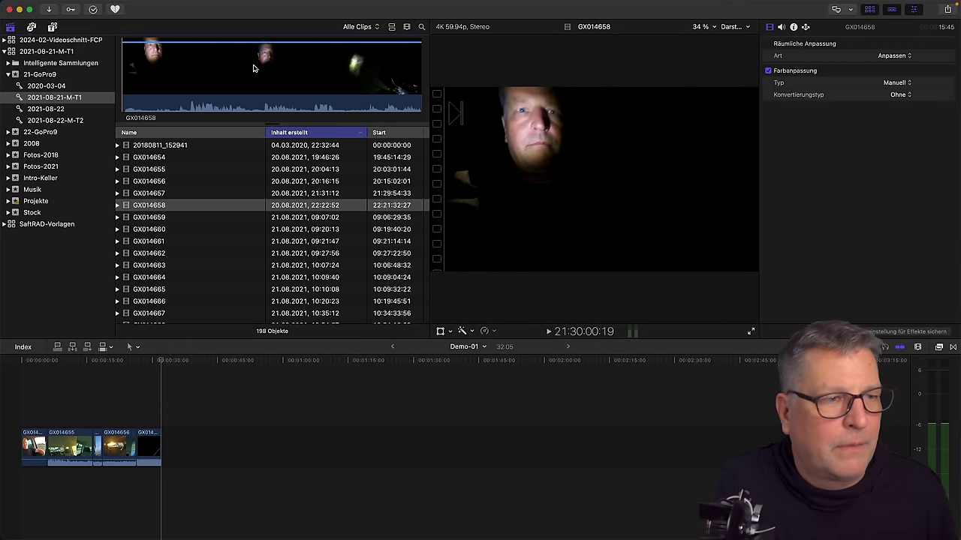
{"action": "key", "text": "space"}
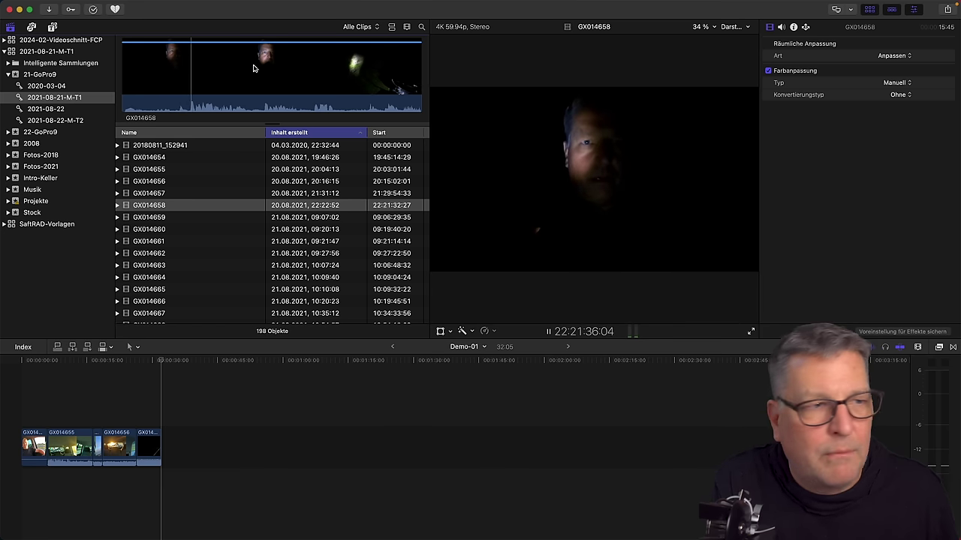
{"action": "key", "text": "space"}
{"action": "key", "text": "Down"}
{"action": "key", "text": "Down"}
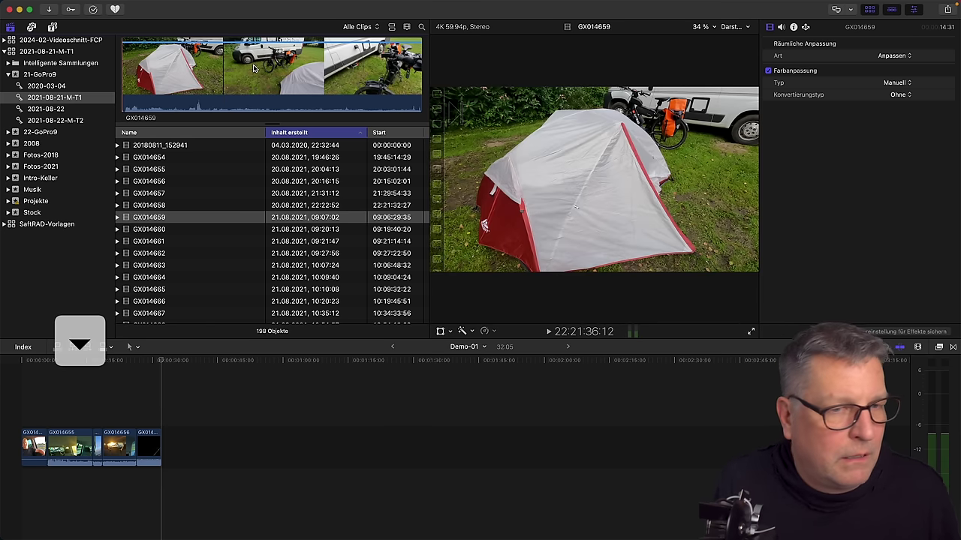
{"action": "key", "text": "Down"}
{"action": "key", "text": "Down"}
{"action": "key", "text": "Down"}
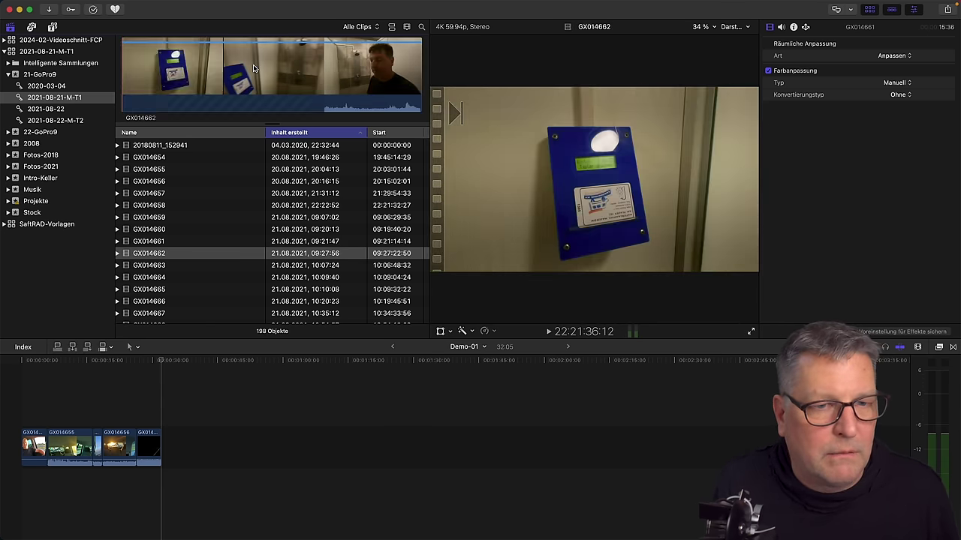
{"action": "key", "text": "Down"}
{"action": "key", "text": "Down"}
{"action": "key", "text": "Down"}
{"action": "key", "text": "Down"}
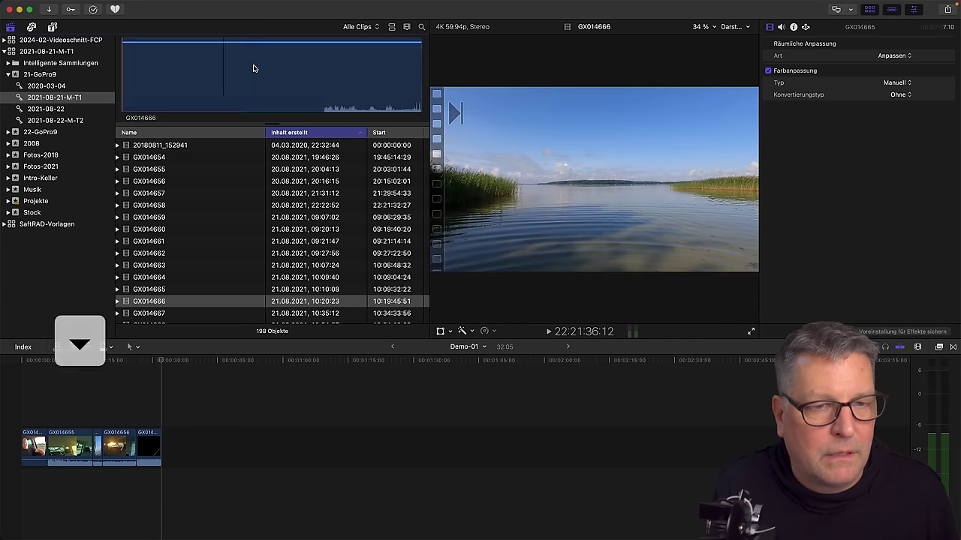
{"action": "key", "text": "Down"}
{"action": "key", "text": "Down"}
{"action": "key", "text": "Down"}
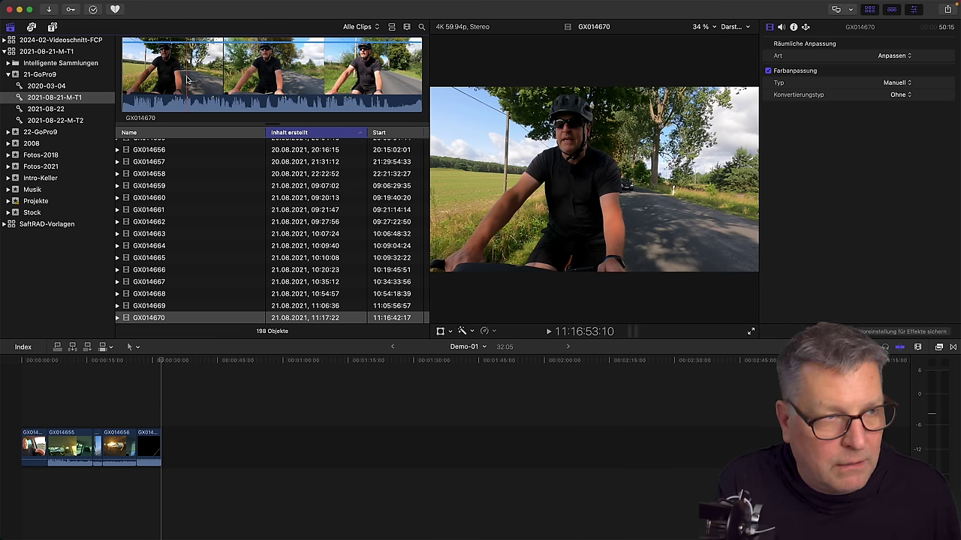
Play GX014670 back and forth around the passing car and set the range start at 11:16:55:12.
{"action": "key", "text": "l"}
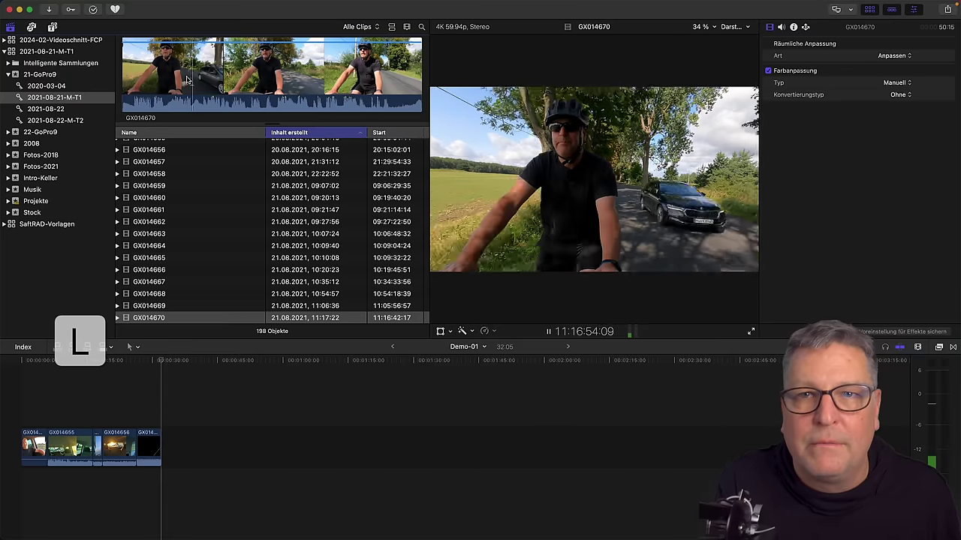
{"action": "key", "text": "space"}
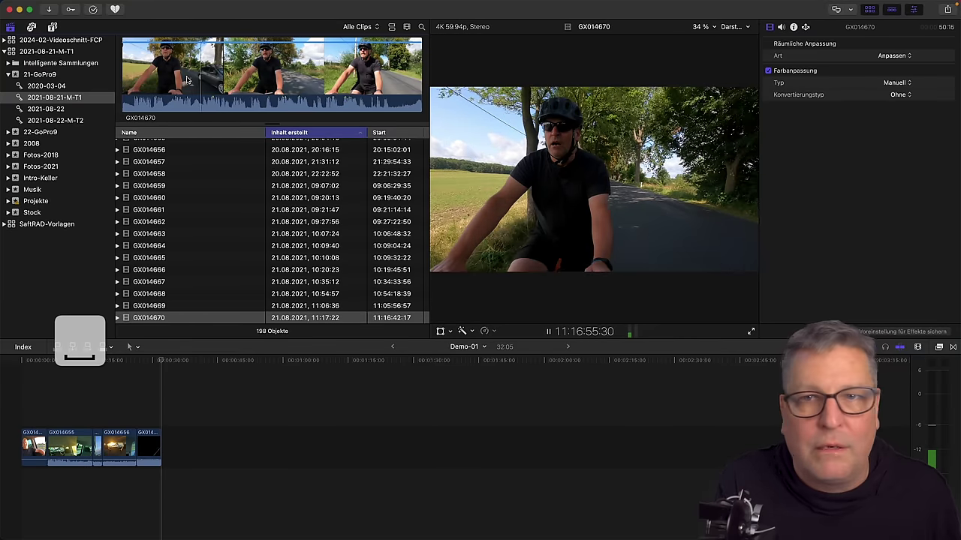
{"action": "key", "text": "j"}
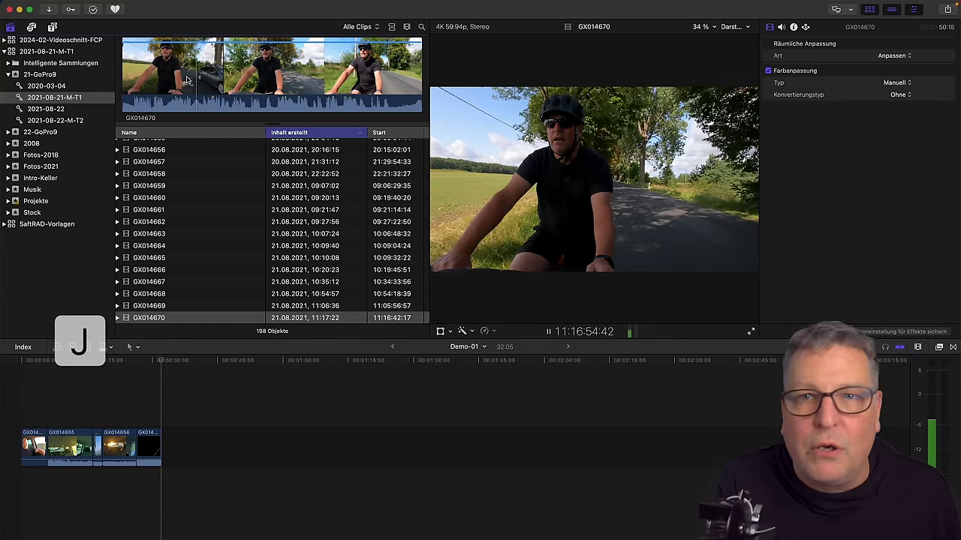
{"action": "key", "text": "k"}
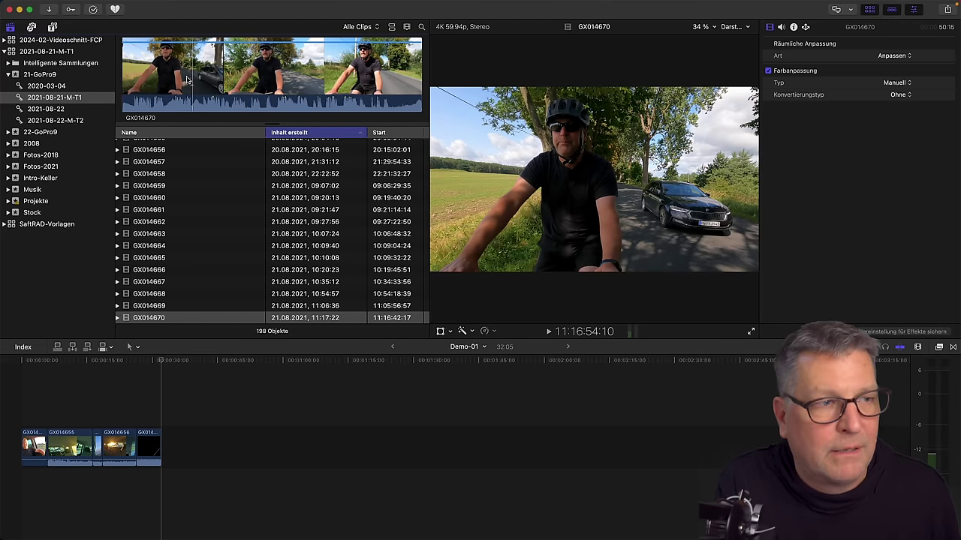
{"action": "key", "text": "l"}
{"action": "key", "text": "k"}
{"action": "key", "text": "i"}
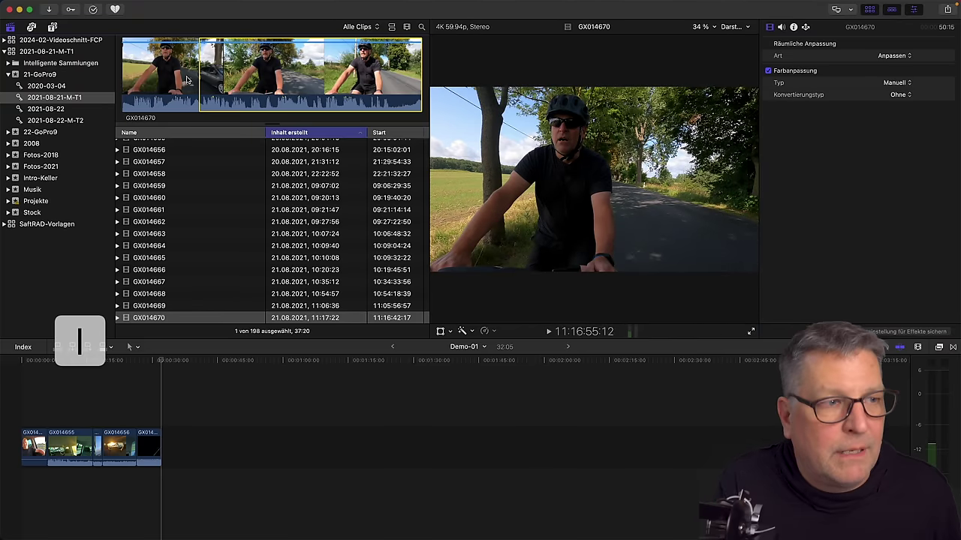
Set the range end in GX014670 for a length of 02:54 and append the range to the Demo-01 timeline.
{"action": "key", "text": "l"}
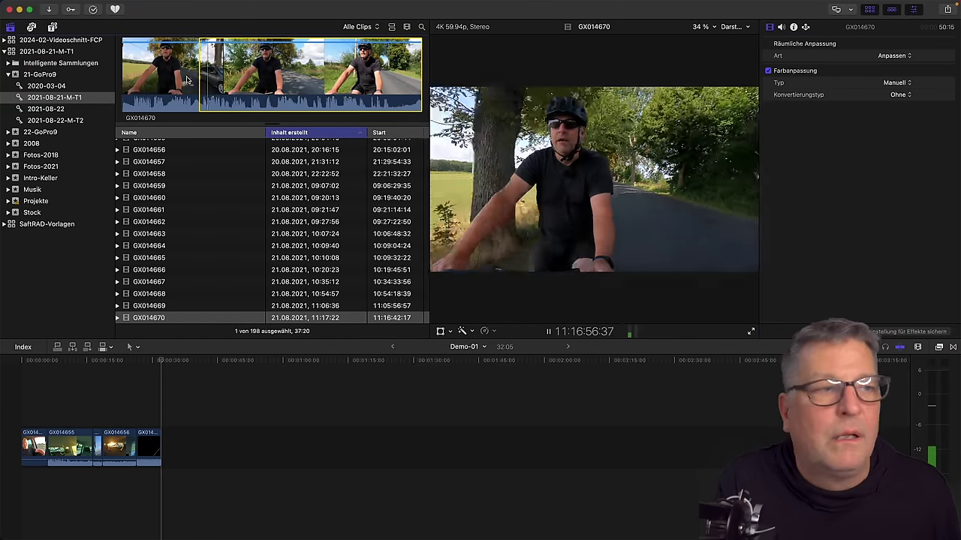
{"action": "key", "text": "o"}
{"action": "key", "text": "o"}
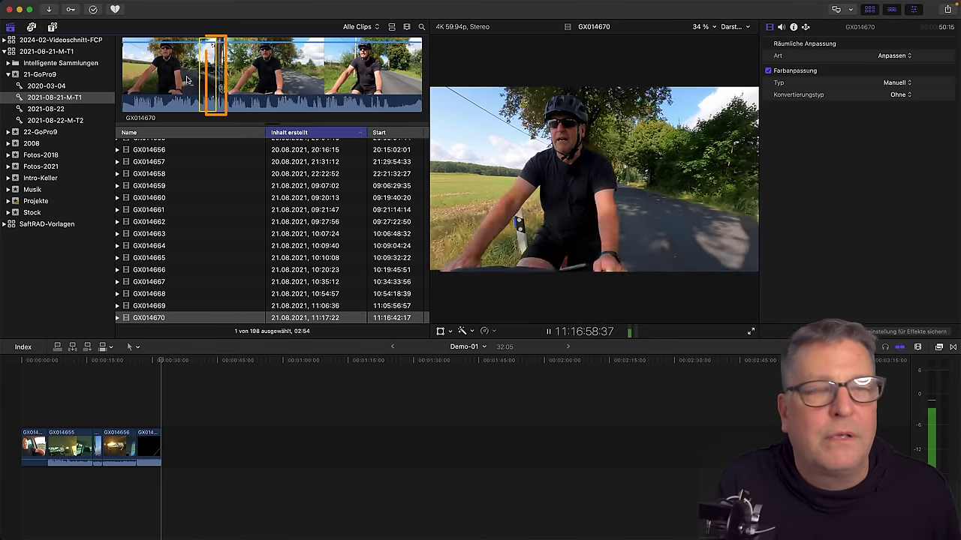
{"action": "key", "text": "k"}
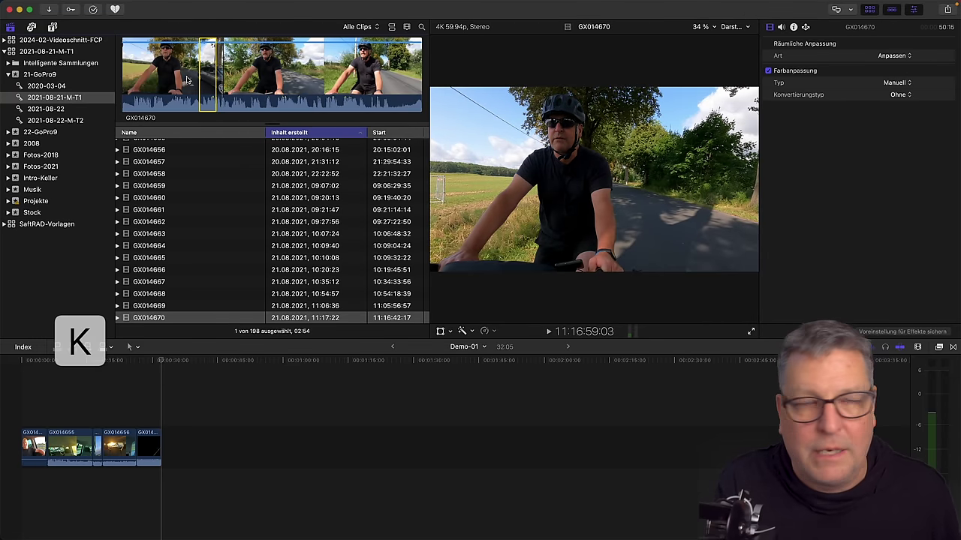
{"action": "key", "text": "e"}
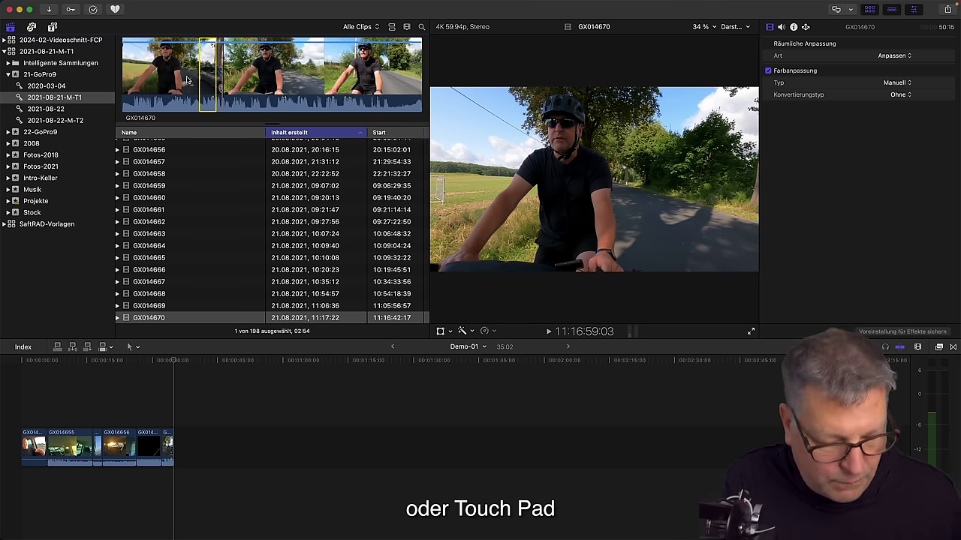
Examine the rest of GX014670 by playing it fast forward, in reverse and in slow steps around 11:17:10.
{"action": "key", "text": "l"}
{"action": "key", "text": "l"}
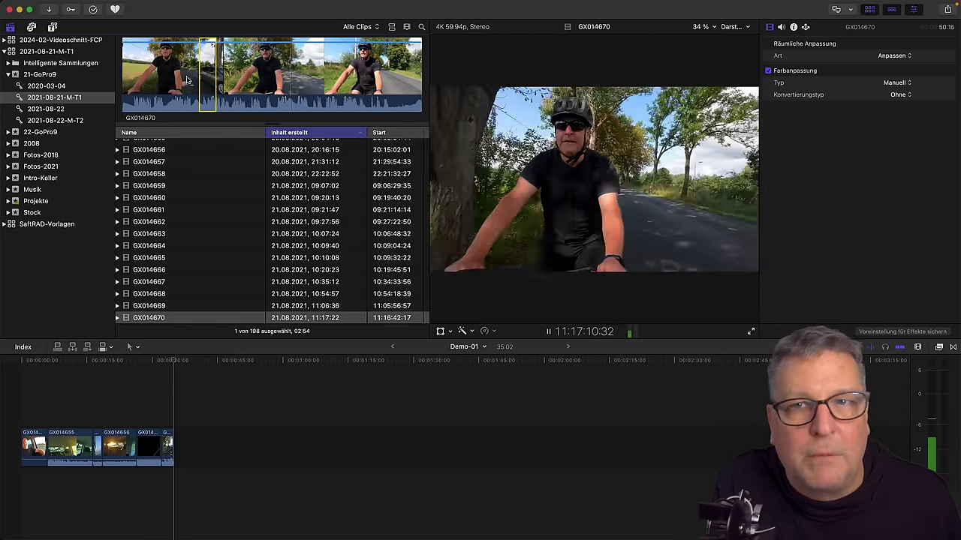
{"action": "key", "text": "k"}
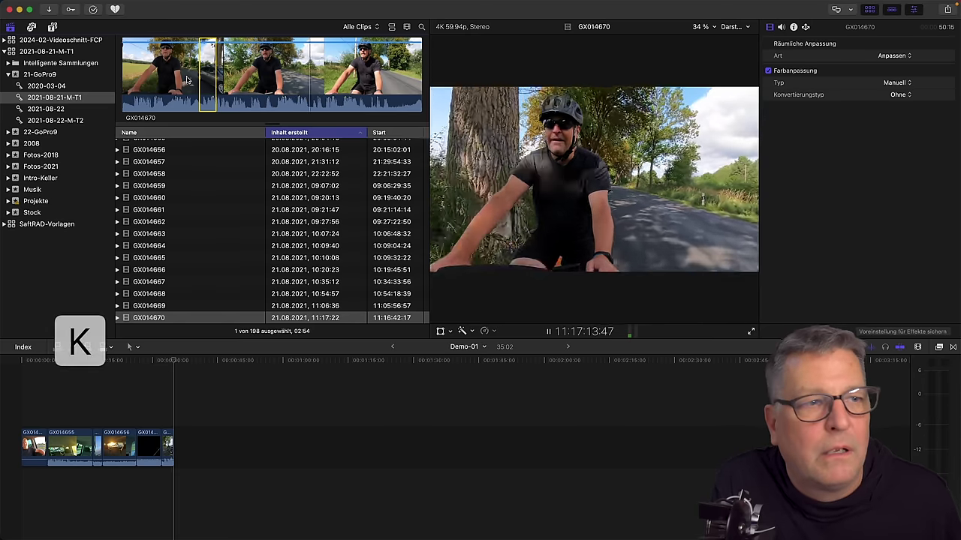
{"action": "key", "text": "j"}
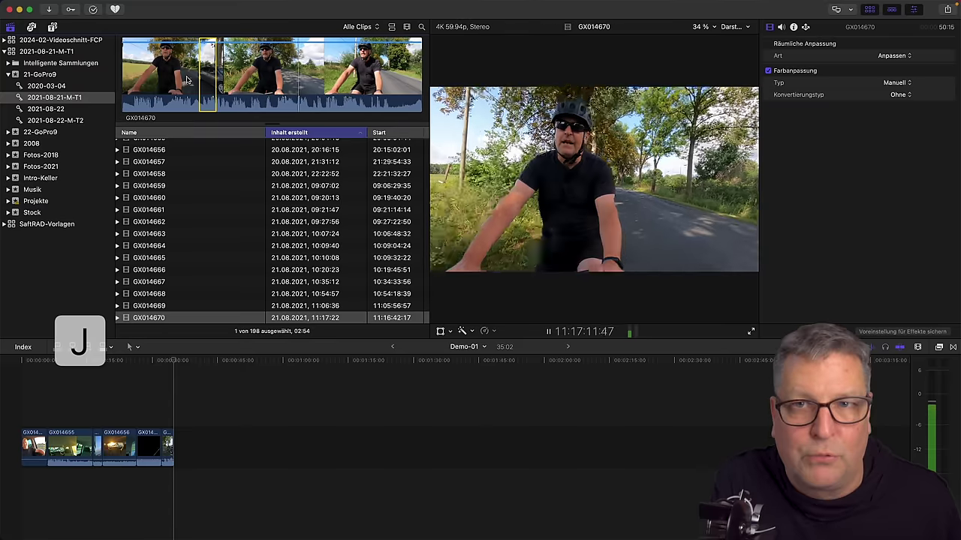
{"action": "key", "text": "k"}
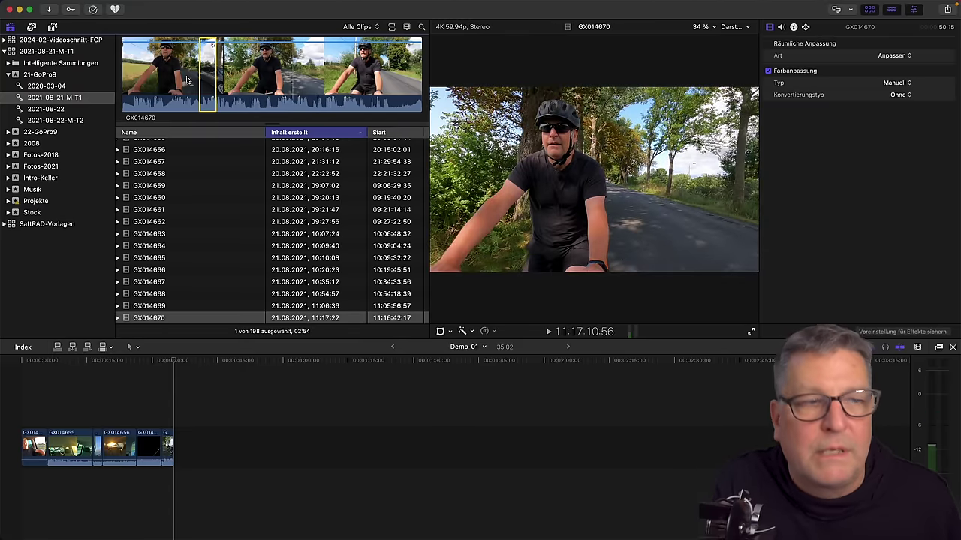
{"action": "key", "text": "k"}
{"action": "key", "text": "l"}
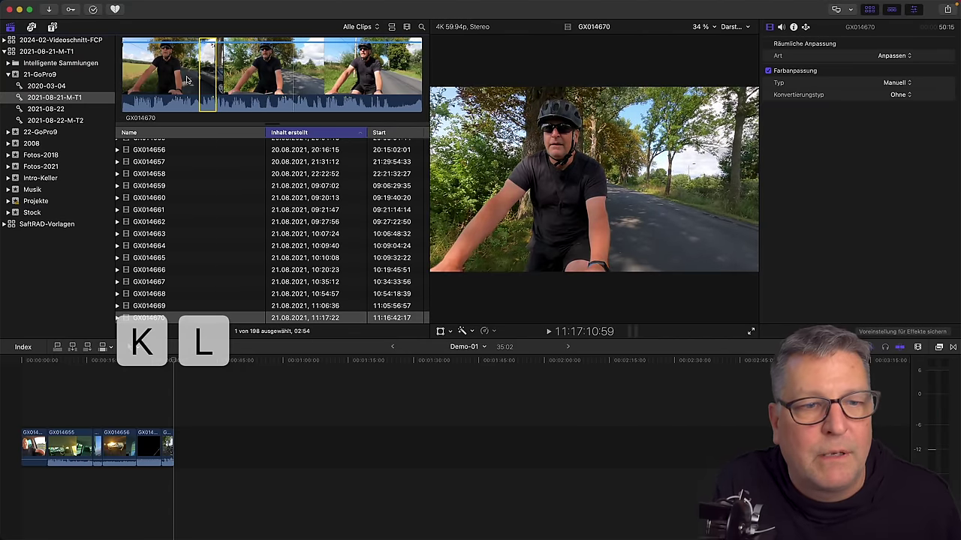
{"action": "key", "text": "l"}
{"action": "key", "text": "l"}
{"action": "key", "text": "j"}
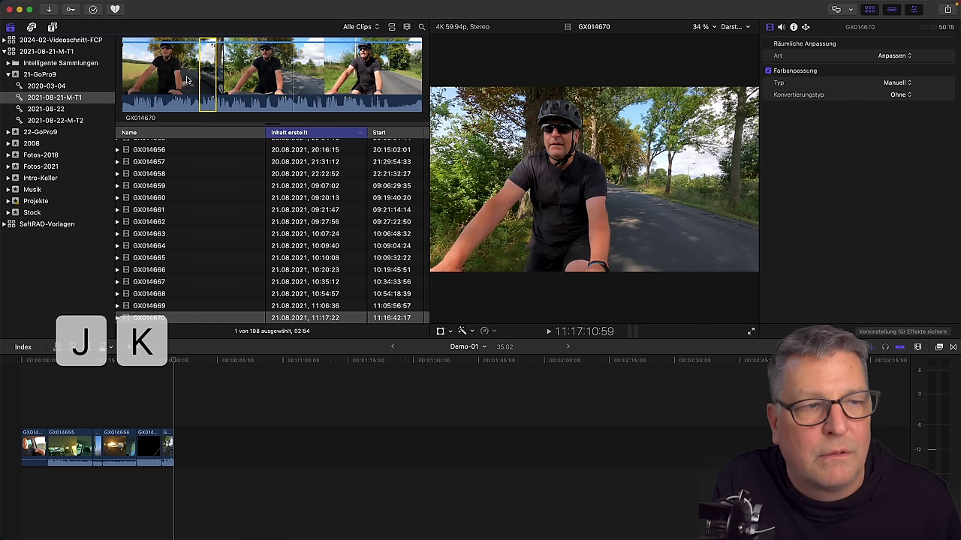
{"action": "key", "text": "j"}
{"action": "key", "text": "j"}
{"action": "key", "text": "j"}
{"action": "key", "text": "j"}
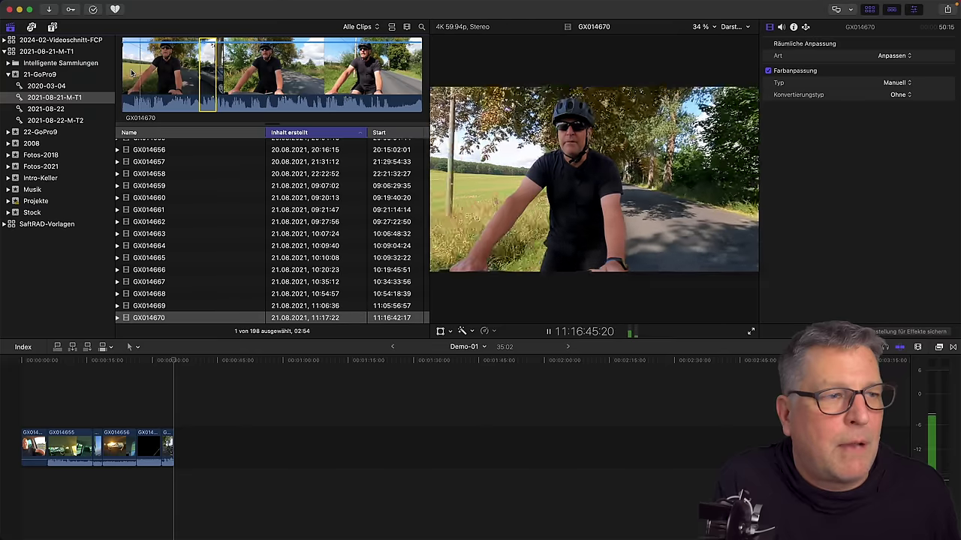
Mark a 43:30 range in GX014670 from near the clip start to 11:17:27:39 and append it to the timeline.
{"action": "key", "text": "k"}
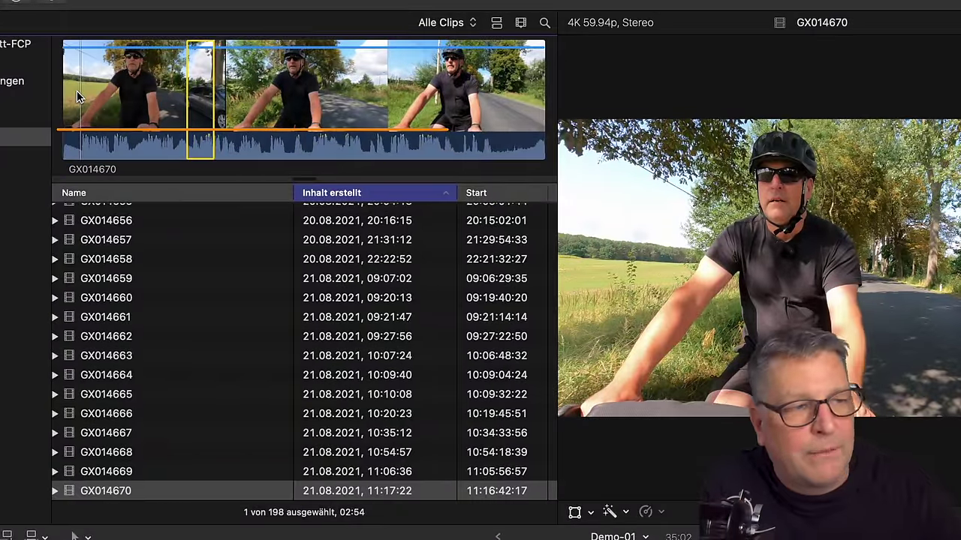
{"action": "key", "text": "i"}
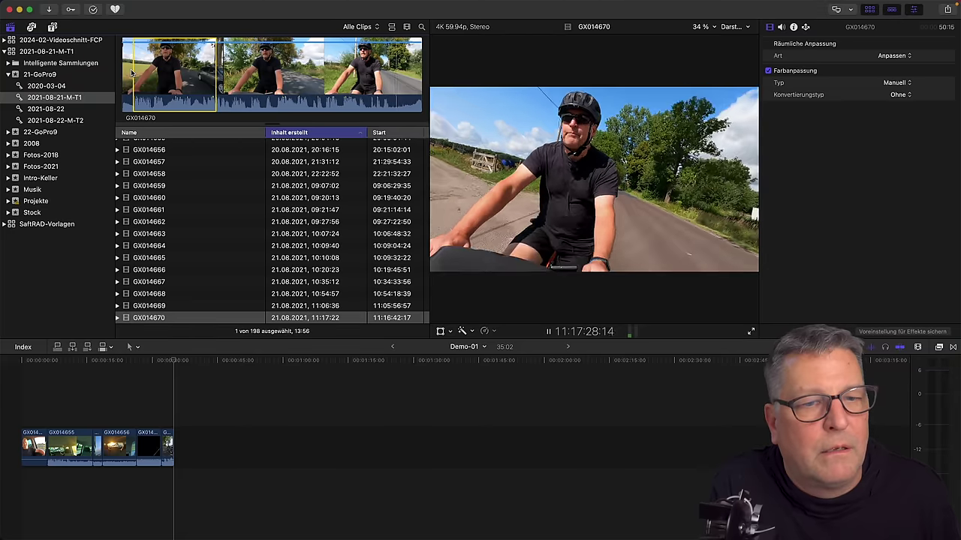
{"action": "key", "text": "o"}
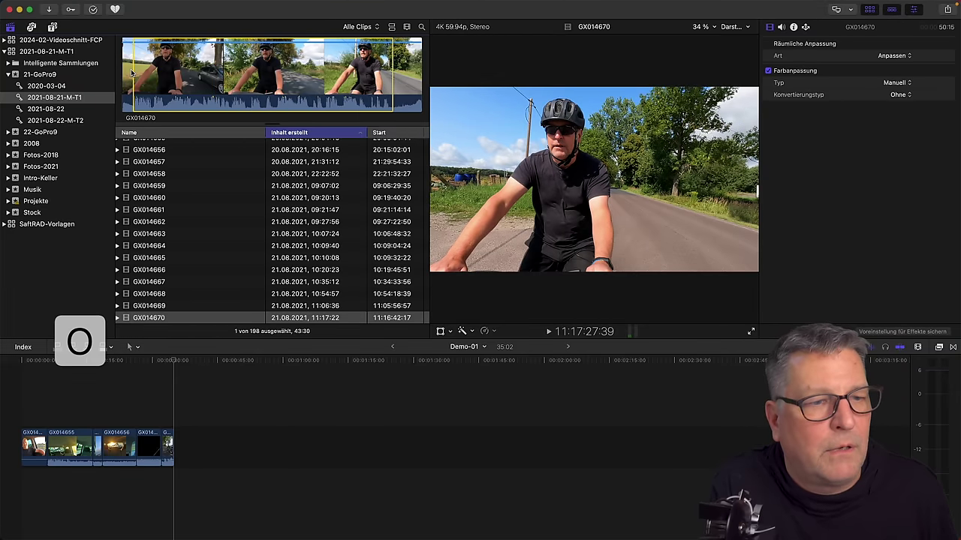
{"action": "key", "text": "e"}
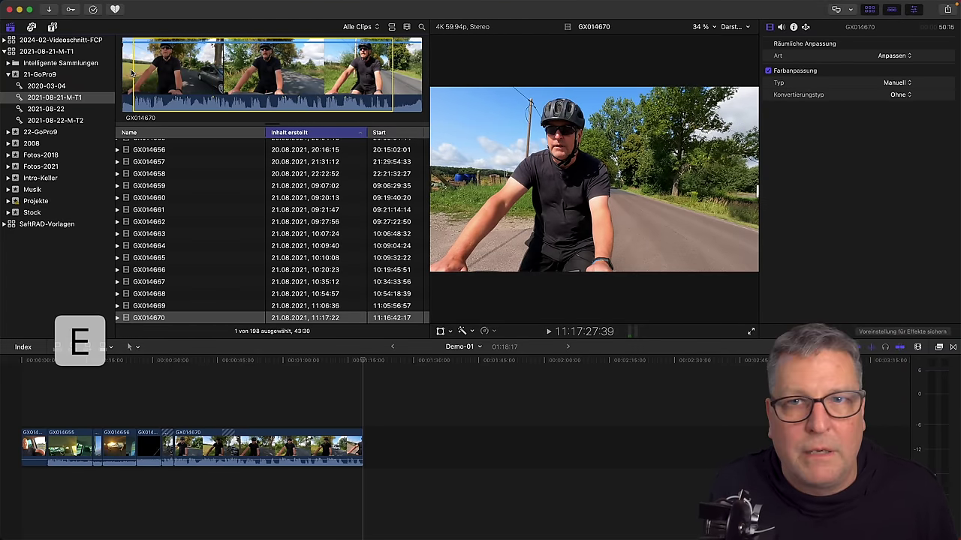
Play GX014671 back and forth and set the range start at 11:19:08:13, where the cyclist is in the picture.
{"action": "key", "text": "Down"}
{"action": "key", "text": "l"}
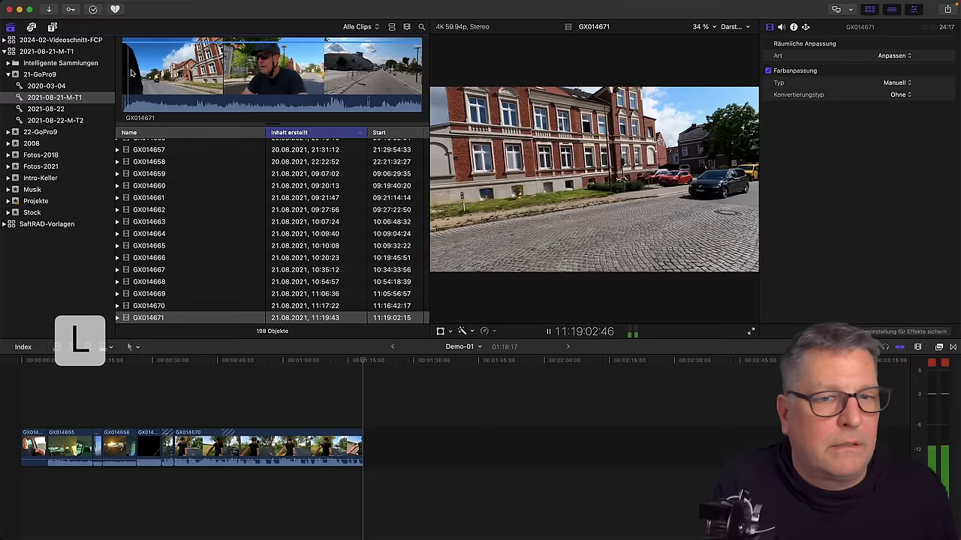
{"action": "key", "text": "l"}
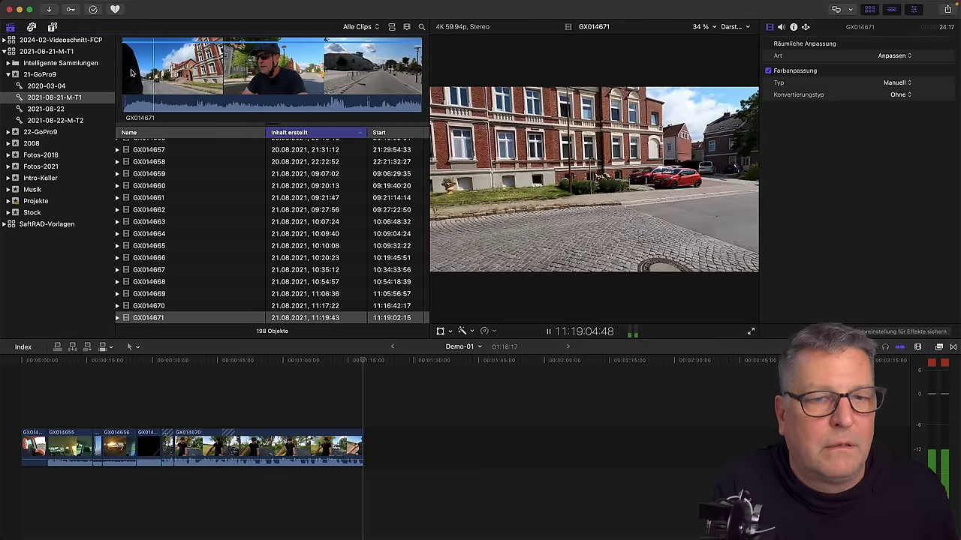
{"action": "key", "text": "j"}
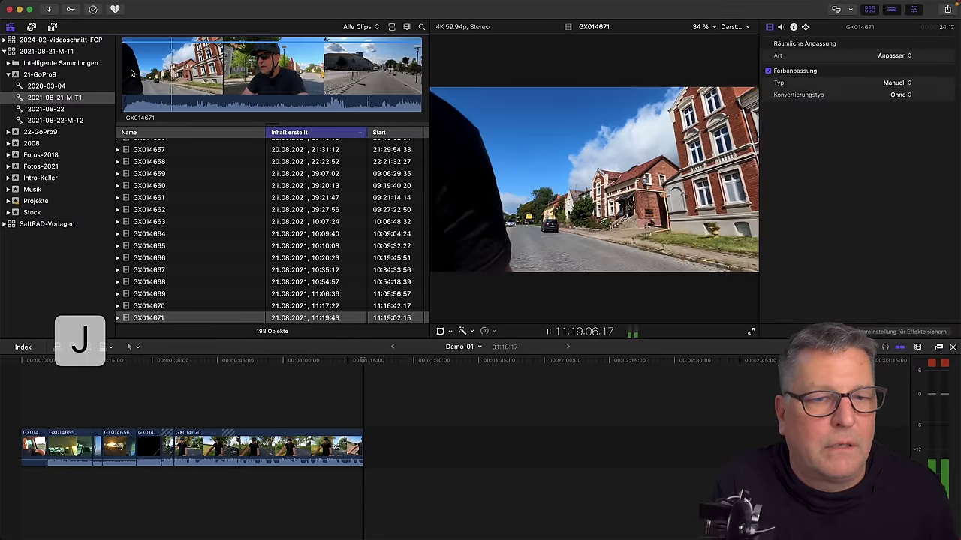
{"action": "key", "text": "l"}
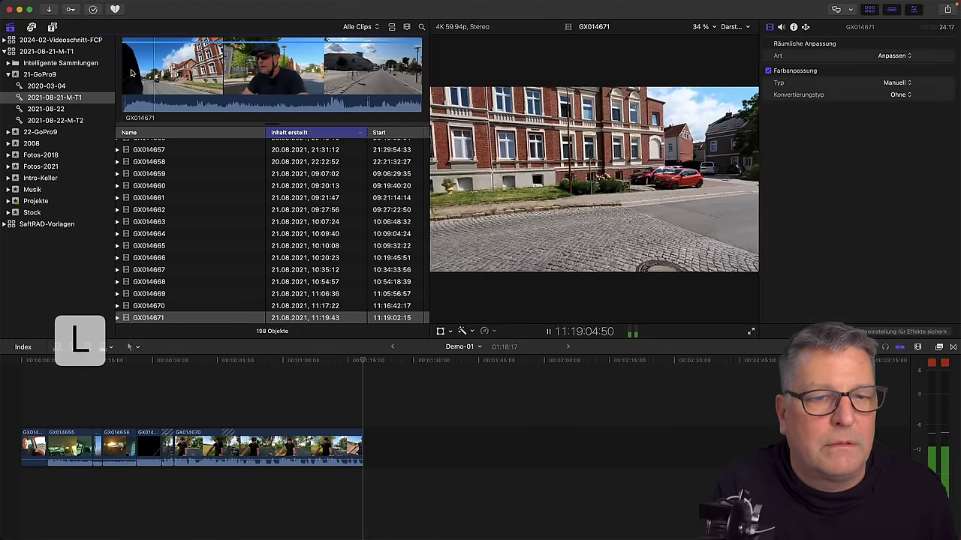
{"action": "key", "text": "l"}
{"action": "key", "text": "j"}
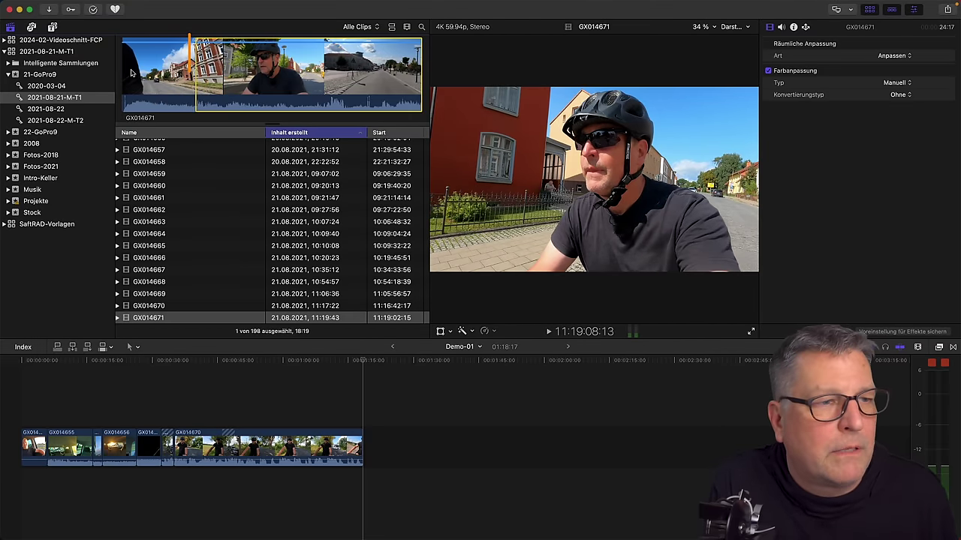
{"action": "key", "text": "i"}
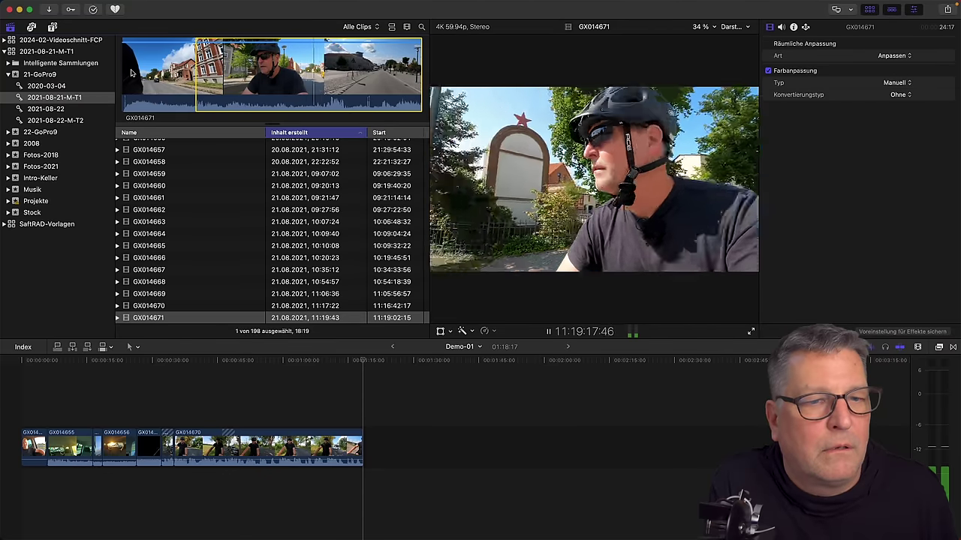
Set the range end in GX014671 at 11:19:16:17 for a length of 08:05 and append the range to the timeline.
{"action": "key", "text": "j"}
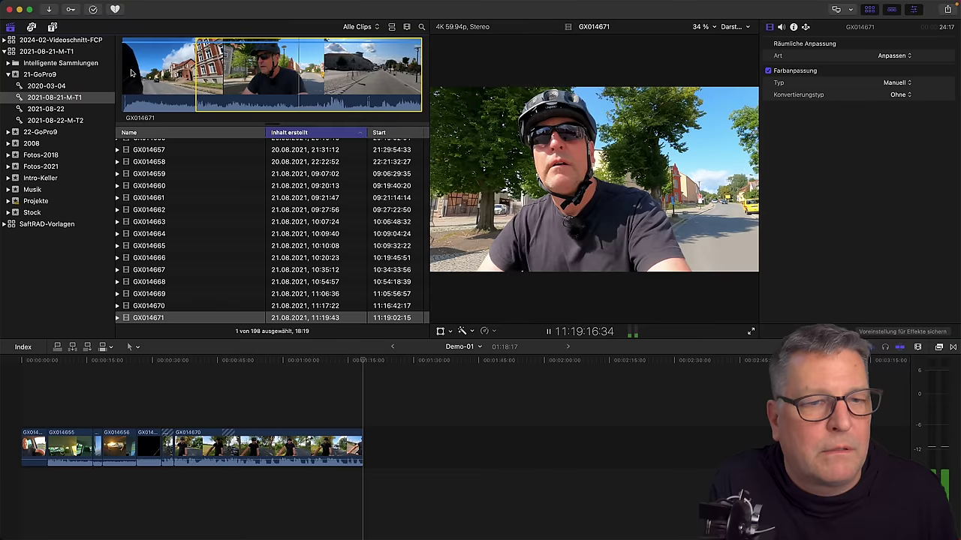
{"action": "key", "text": "k"}
{"action": "key", "text": "l"}
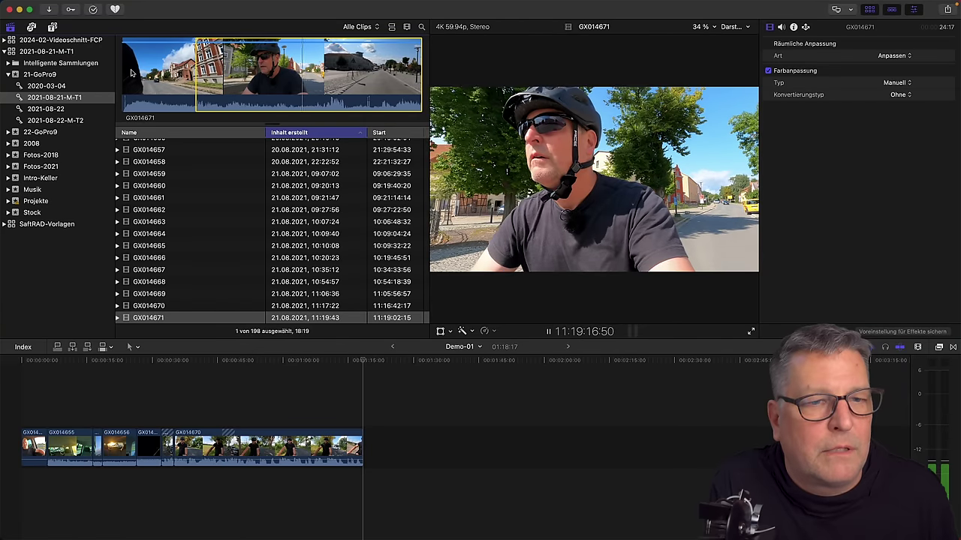
{"action": "key", "text": "j"}
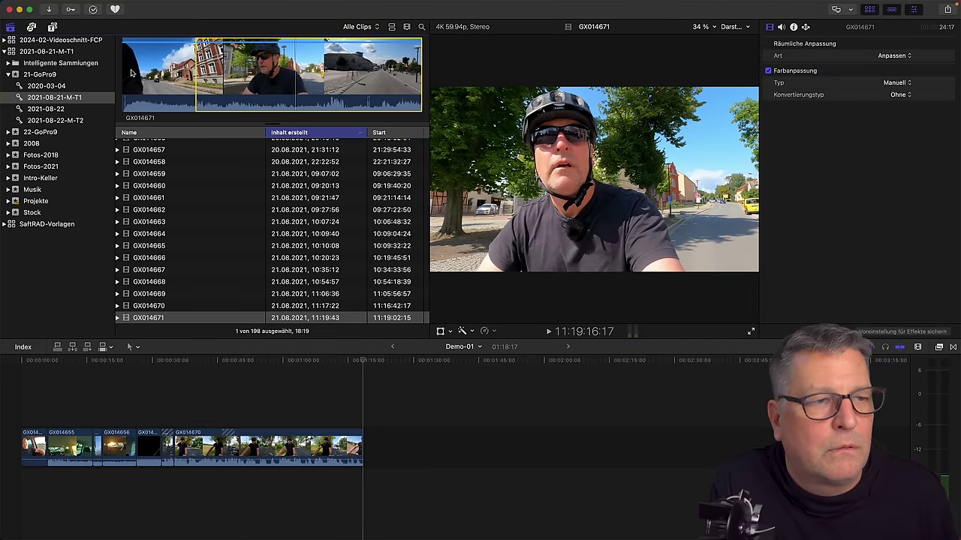
{"action": "key", "text": "o"}
{"action": "key", "text": "e"}
Set a new range start in GX014671 at 11:19:19:10, in the street view, and continue playback.
{"action": "key", "text": "space"}
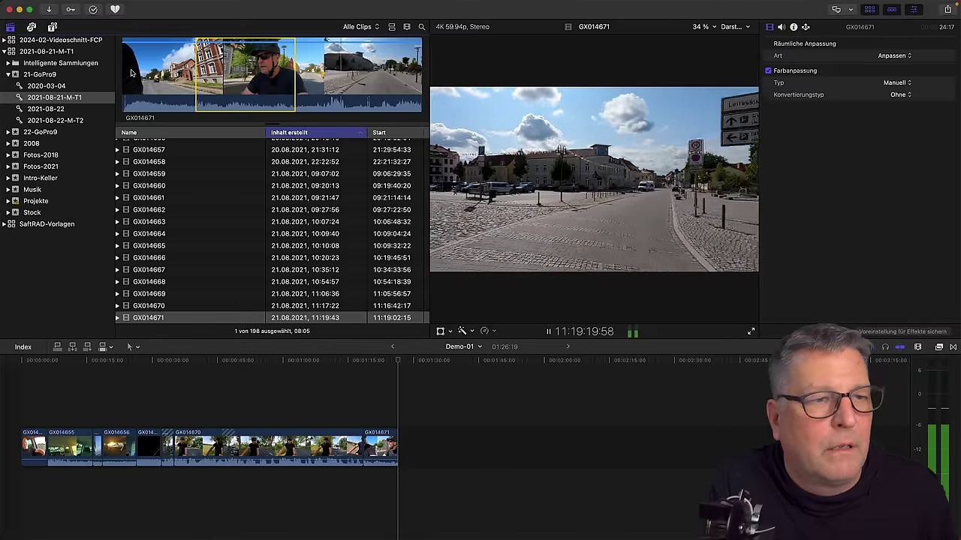
{"action": "key", "text": "space"}
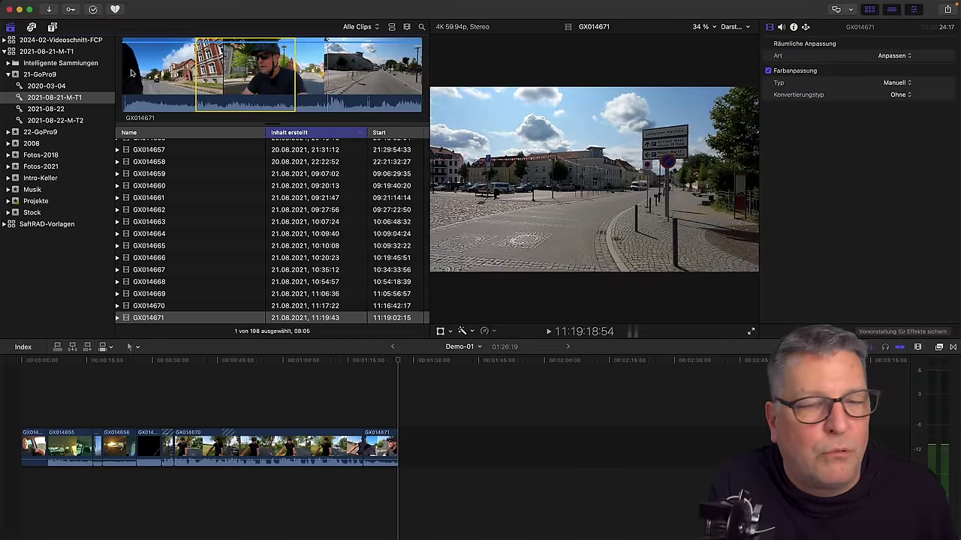
{"action": "key", "text": "Right"}
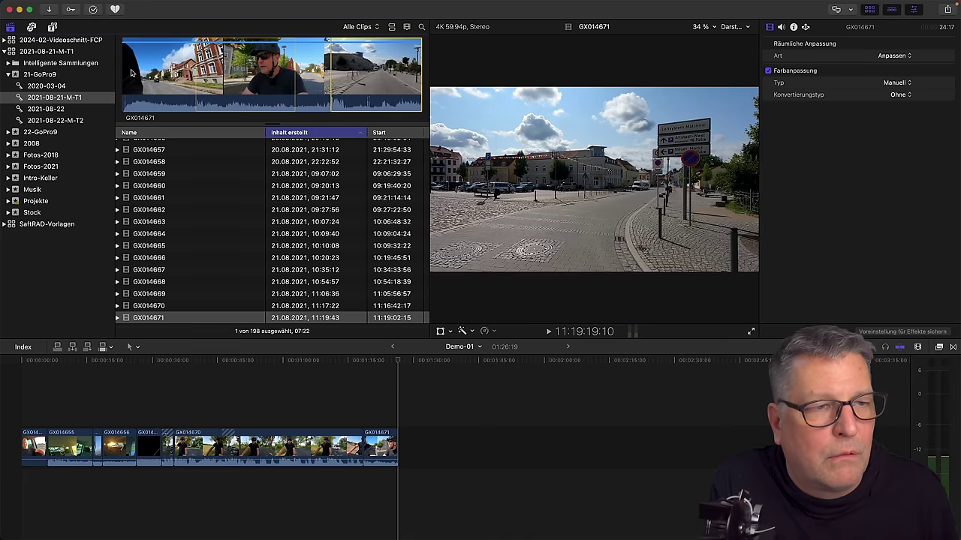
{"action": "key", "text": "space"}
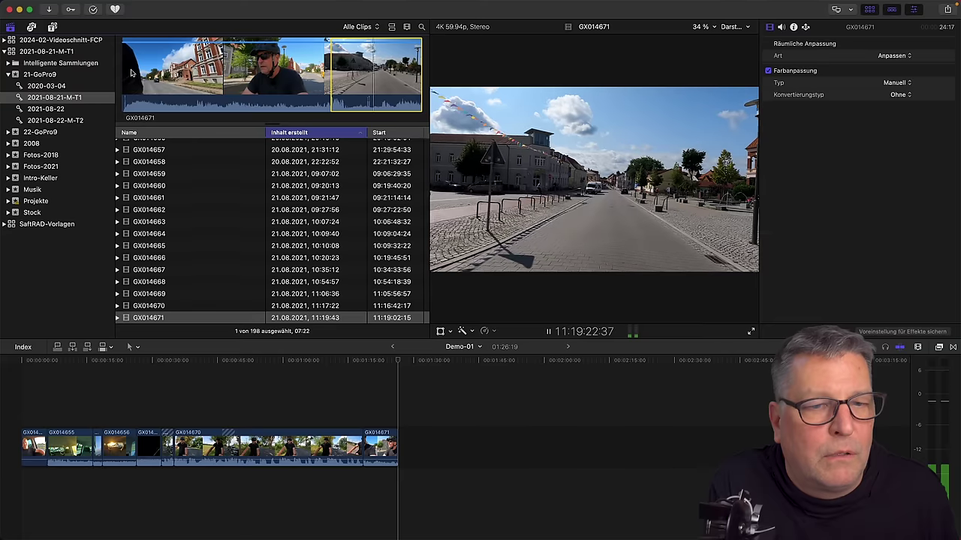
Set the range end in GX014671 at 11:19:24:00 for a length of 04:51 and append the range to the timeline.
{"action": "key", "text": "j"}
{"action": "key", "text": "k"}
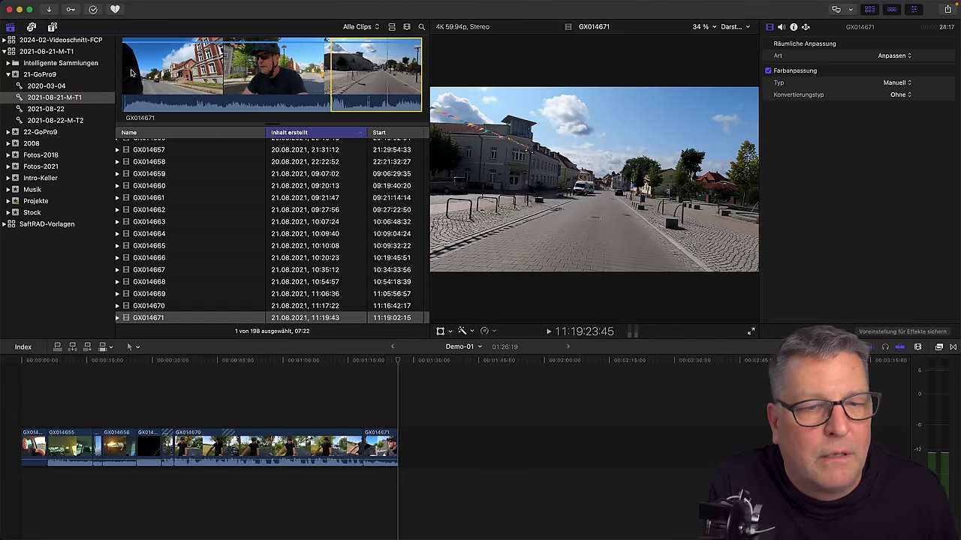
{"action": "key", "text": "l"}
{"action": "key", "text": "j"}
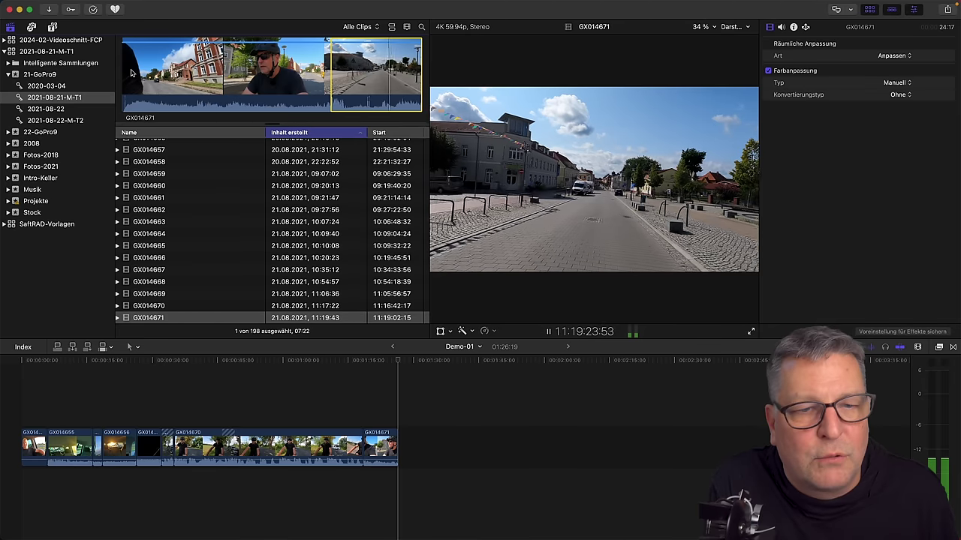
{"action": "key", "text": "k"}
{"action": "key", "text": "l"}
{"action": "key", "text": "k"}
{"action": "key", "text": "o"}
{"action": "key", "text": "e"}
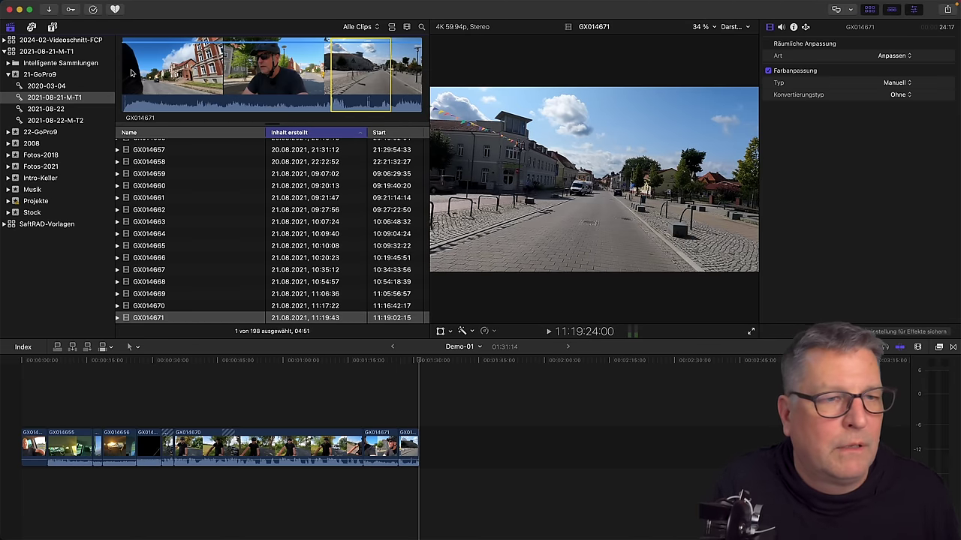
Check the end of GX014671, skip forward through the clips to GX014678, and pause it at 11:36:59:38.
{"action": "key", "text": "l"}
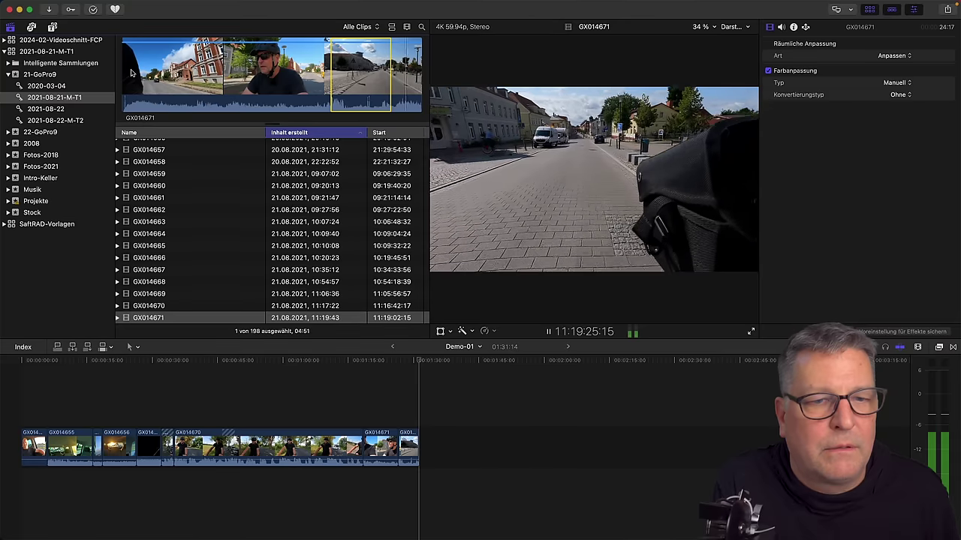
{"action": "key", "text": "Down"}
{"action": "key", "text": "Down"}
{"action": "key", "text": "Down"}
{"action": "key", "text": "Down"}
{"action": "key", "text": "Down"}
{"action": "key", "text": "Down"}
{"action": "key", "text": "Down"}
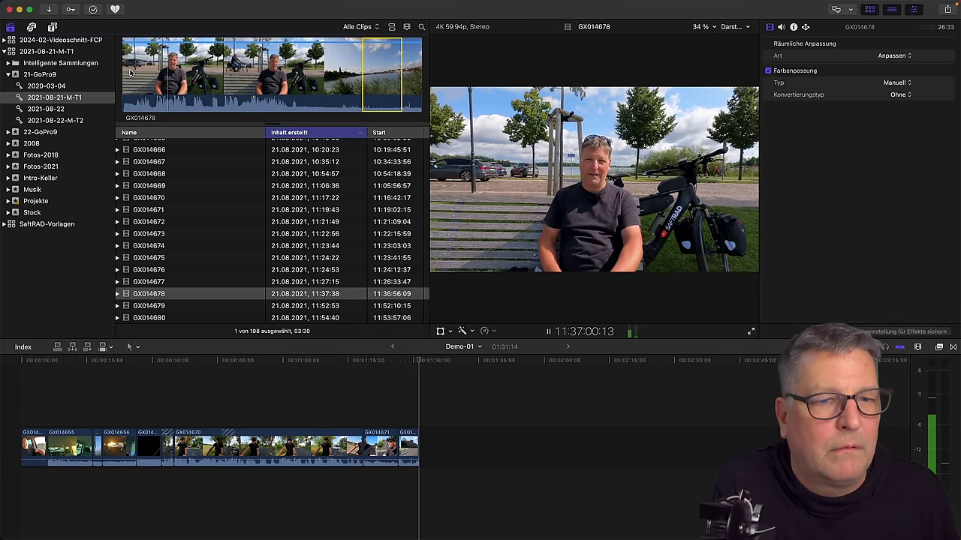
{"action": "key", "text": "k"}
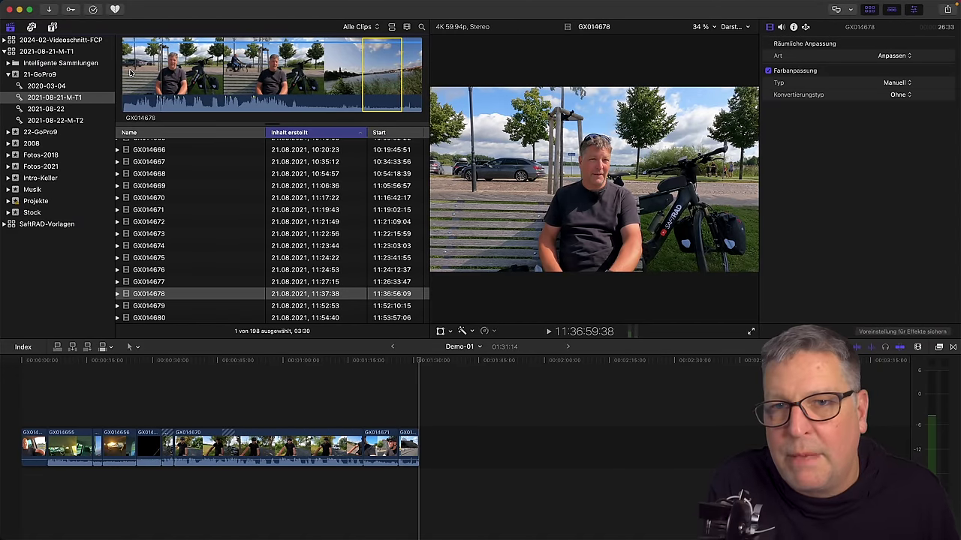
Examine GX014678 frame by frame backwards from 11:36:59:38 to 11:36:59:19.
{"action": "key", "text": "Left"}
{"action": "key", "text": "Left"}
{"action": "key", "text": "Left"}
{"action": "key", "text": "Left"}
{"action": "key", "text": "Left"}
{"action": "key", "text": "Left"}
{"action": "key", "text": "Left"}
{"action": "key", "text": "Left"}
{"action": "key", "text": "Left"}
{"action": "key", "text": "Left"}
{"action": "key", "text": "Left"}
{"action": "key", "text": "Left"}
{"action": "key", "text": "Left"}
{"action": "key", "text": "Left"}
{"action": "key", "text": "Left"}
{"action": "key", "text": "Left"}
{"action": "key", "text": "Left"}
{"action": "key", "text": "Left"}
{"action": "key", "text": "Left"}
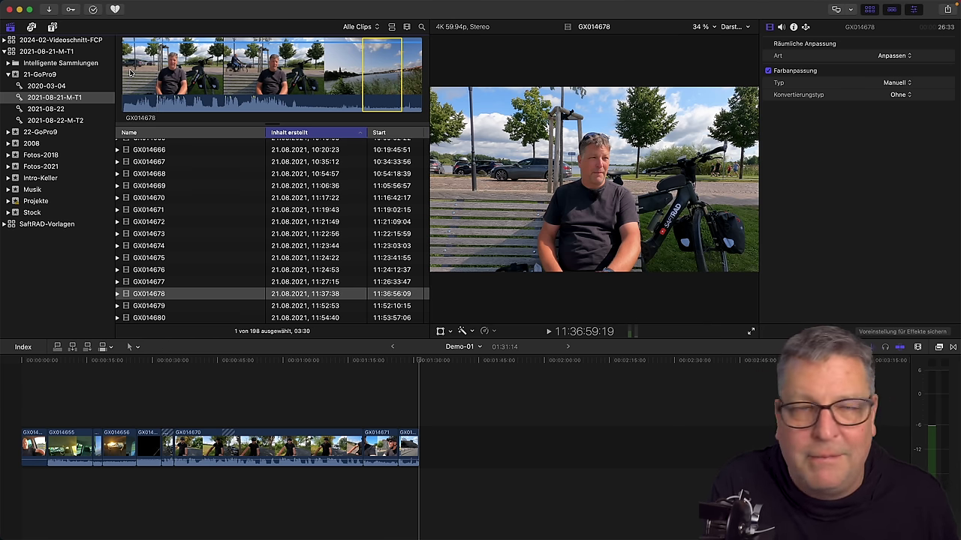
Mark a 13:37 range in GX014678 from about 11:36:57 to 11:37:10:51 and append it to the timeline.
{"action": "key", "text": "space"}
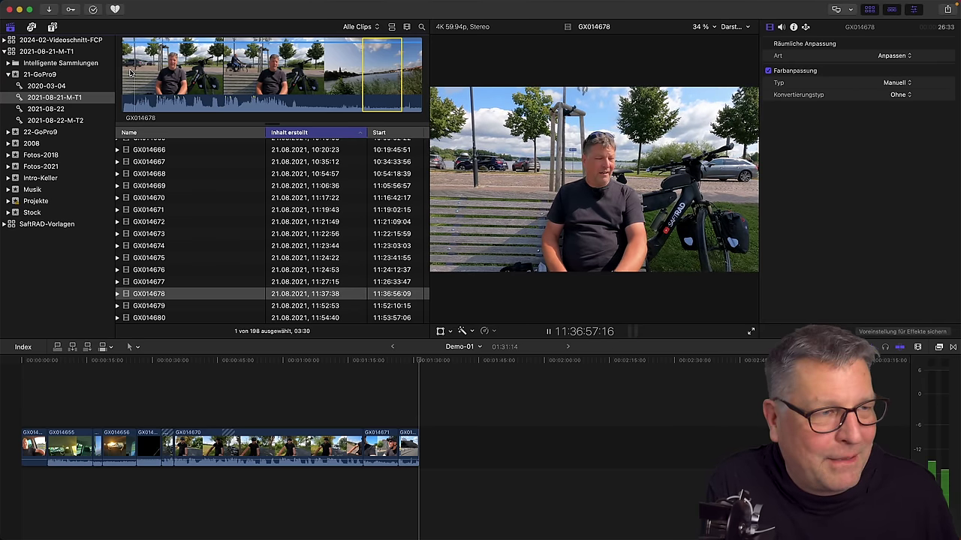
{"action": "key", "text": "x"}
{"action": "key", "text": "space"}
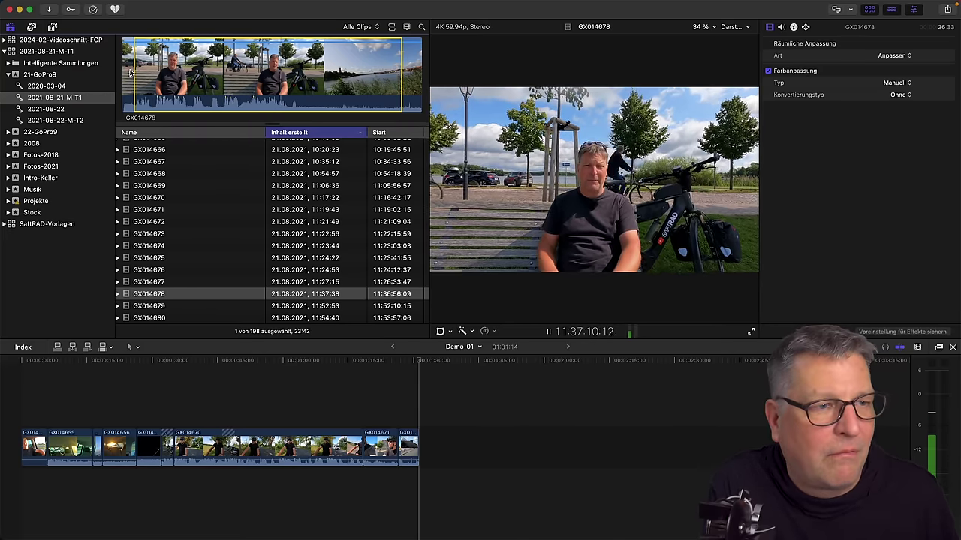
{"action": "key", "text": "space"}
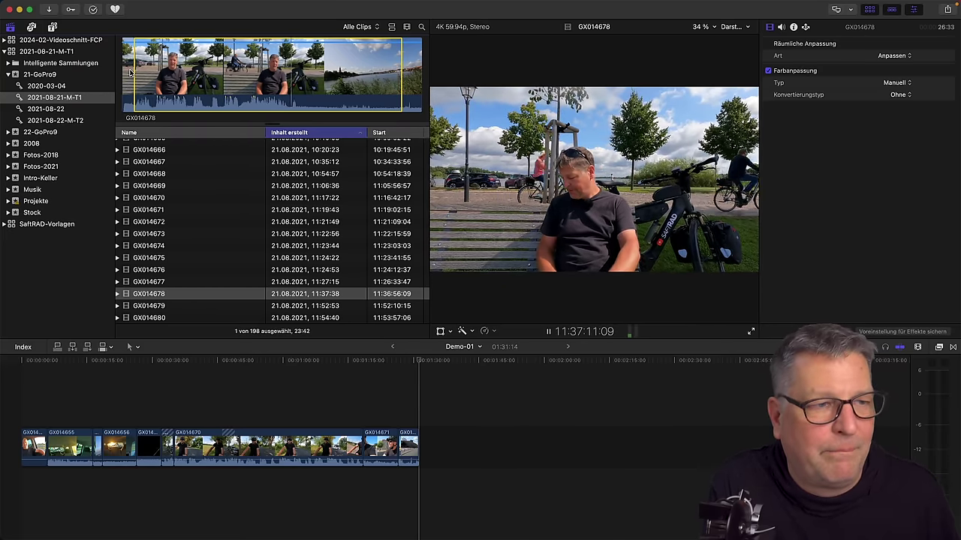
{"action": "key", "text": "j"}
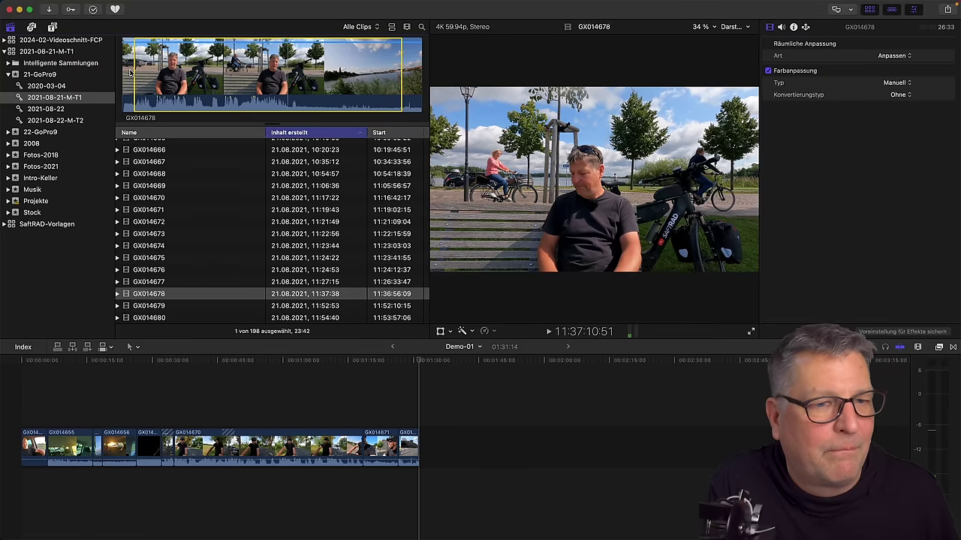
{"action": "key", "text": "o"}
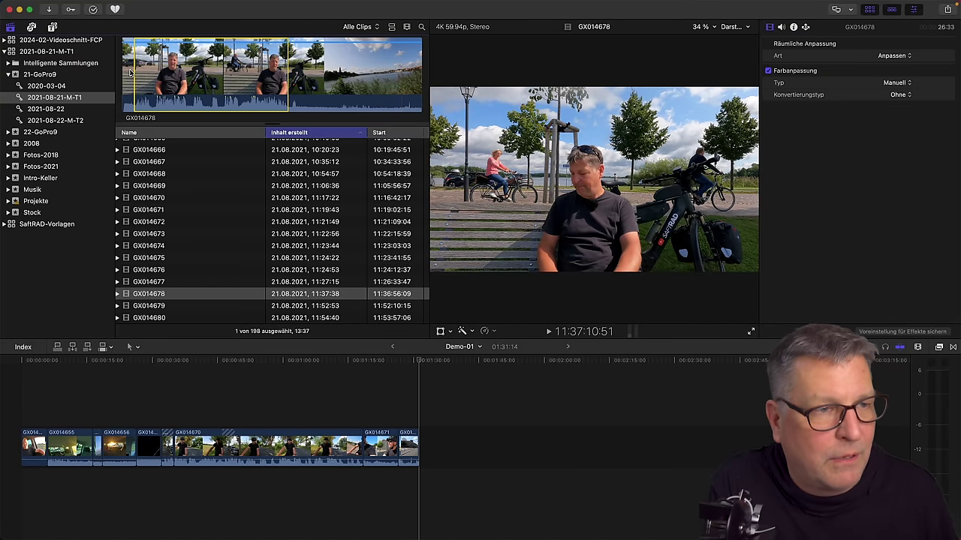
{"action": "key", "text": "e"}
Mark a 04:11 range of the lake view in GX014678 ending at 11:37:19:20 and append it to the timeline.
{"action": "key", "text": "space"}
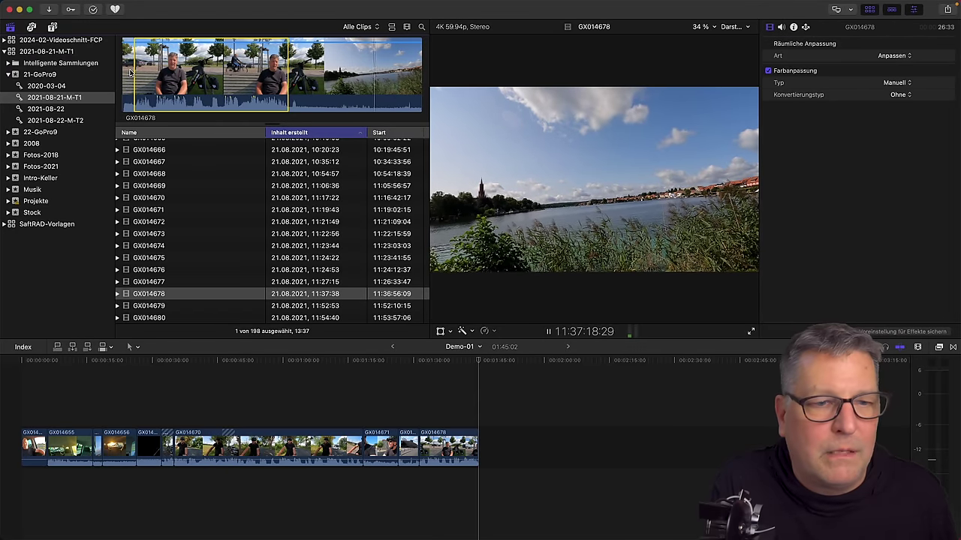
{"action": "key", "text": "space"}
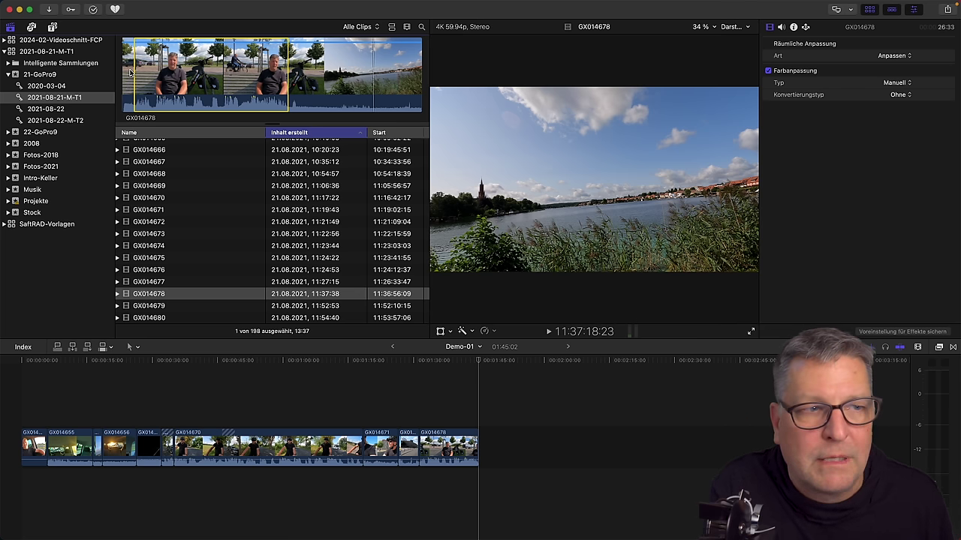
{"action": "key", "text": "j"}
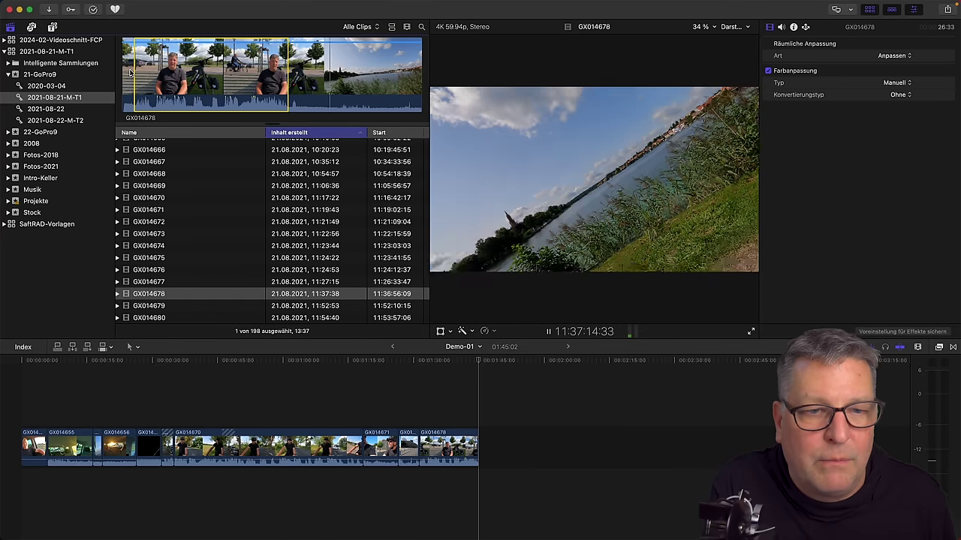
{"action": "key", "text": "l"}
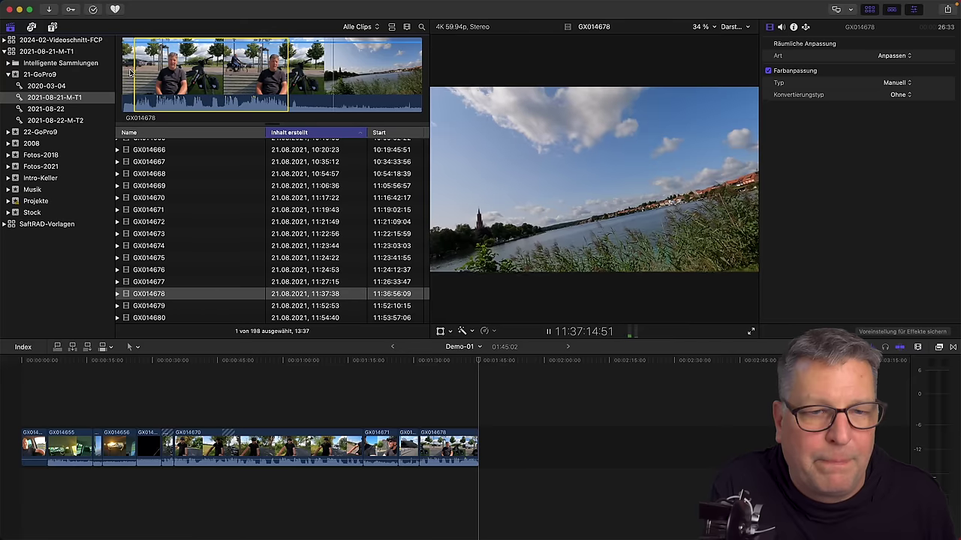
{"action": "key", "text": "i"}
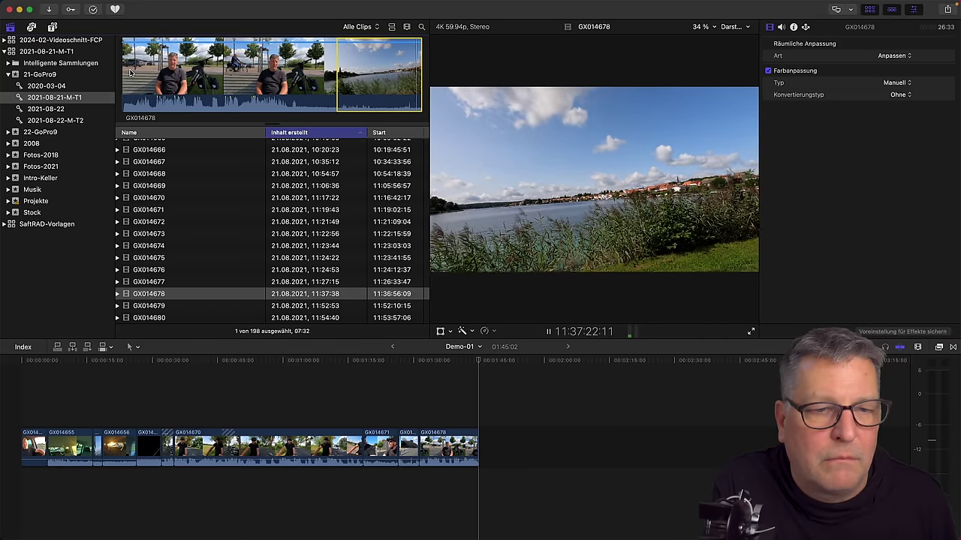
{"action": "key", "text": "j"}
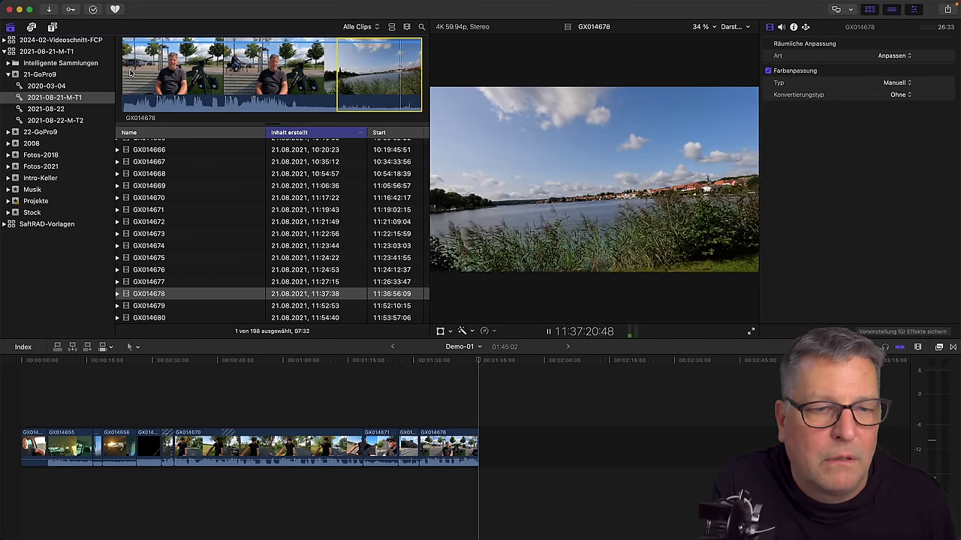
{"action": "key", "text": "k"}
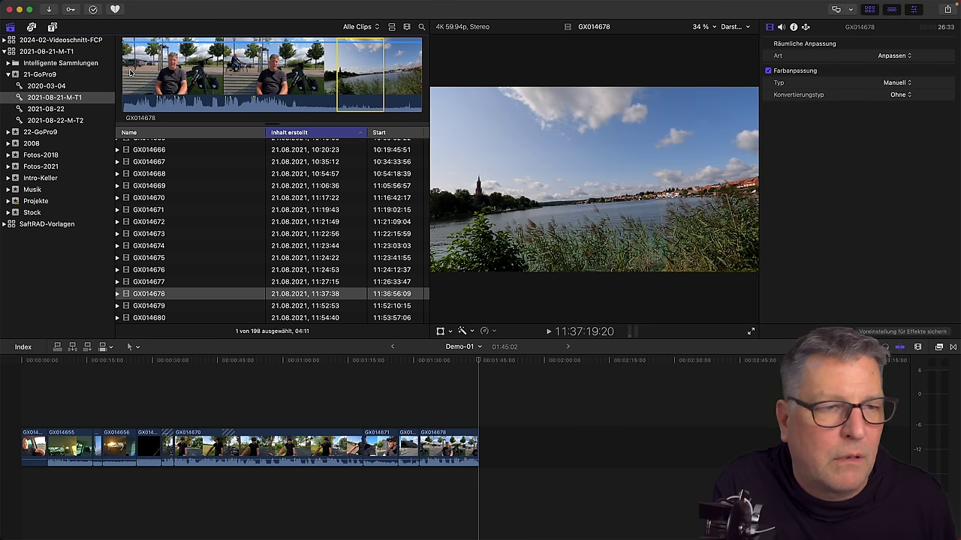
{"action": "key", "text": "e"}
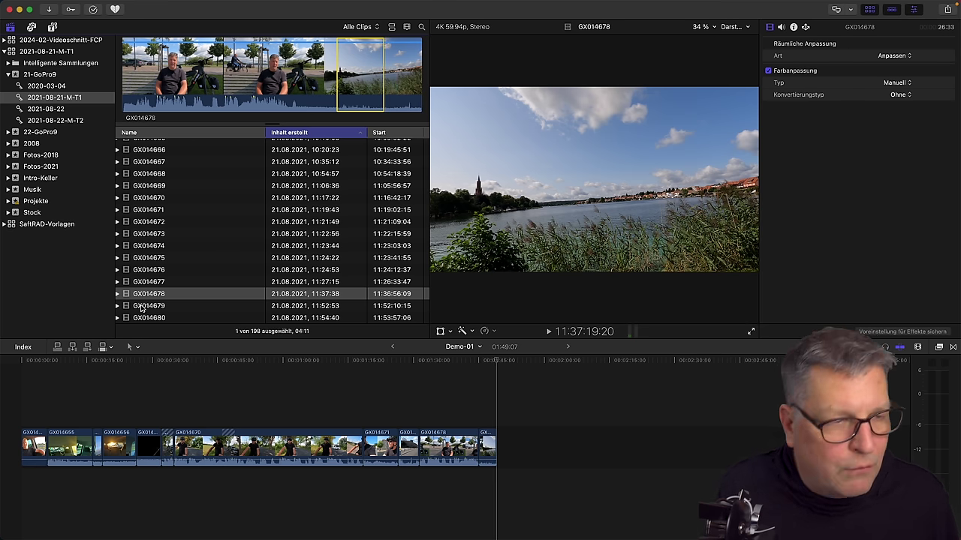
Preview GX014679 and GX014680, return to GX014679 and jump to 11:52:23:07 in it.
{"action": "key", "text": "Down"}
{"action": "key", "text": "l"}
{"action": "key", "text": "Down"}
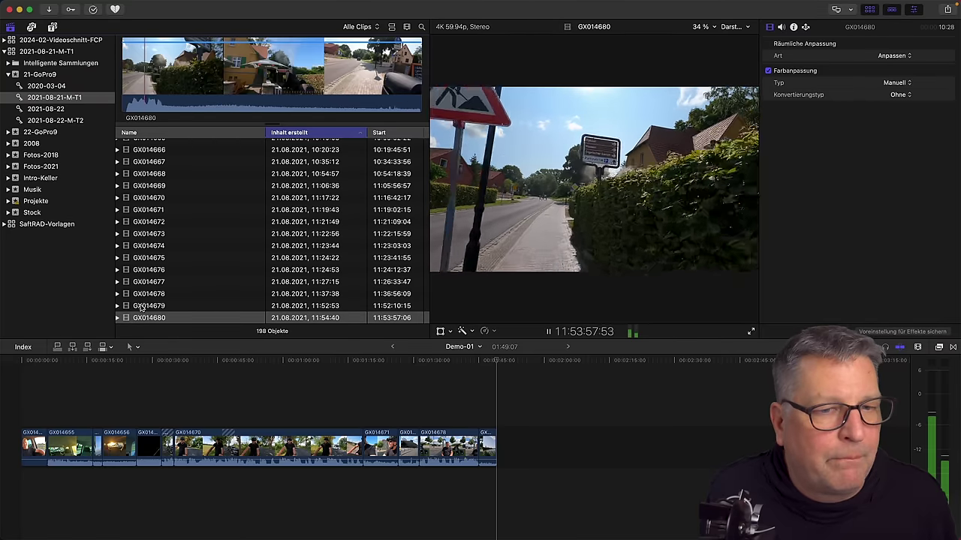
{"action": "key", "text": "Up"}
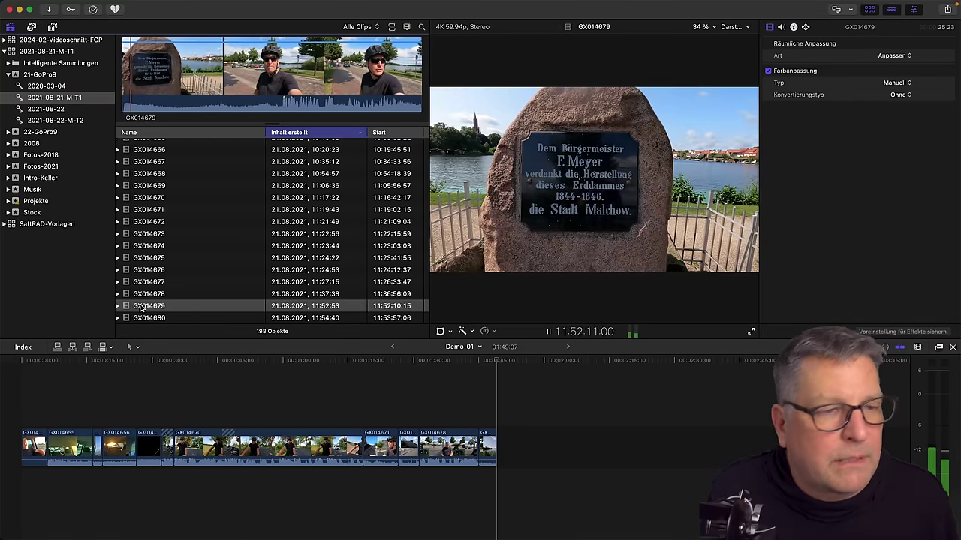
{"action": "left_click", "coordinate": [274, 87]}
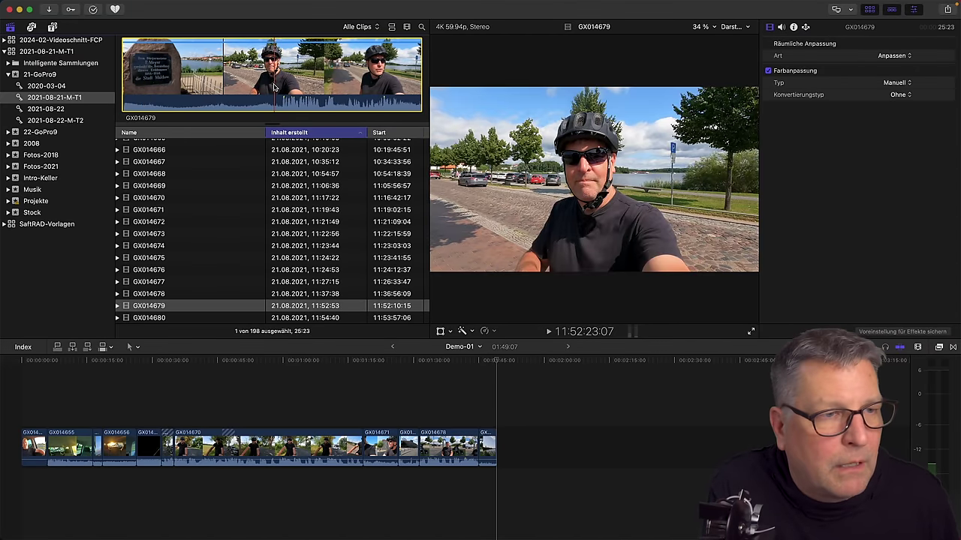
Mark a 05:51 range of the memorial stone in GX014679 ending at 11:52:16:57 and append it to the timeline.
{"action": "key", "text": "space"}
{"action": "key", "text": "j"}
{"action": "key", "text": "j"}
{"action": "key", "text": "j"}
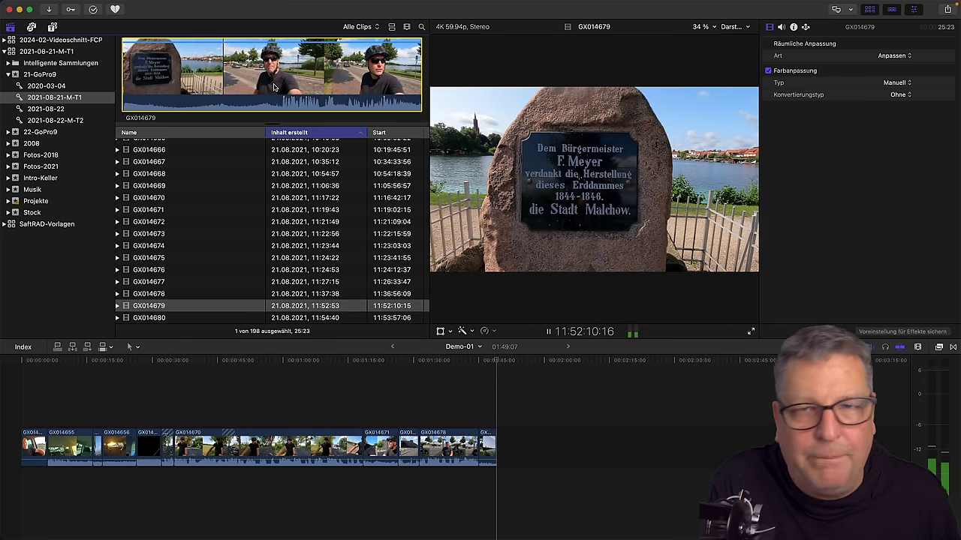
{"action": "key", "text": "k"}
{"action": "key", "text": "l"}
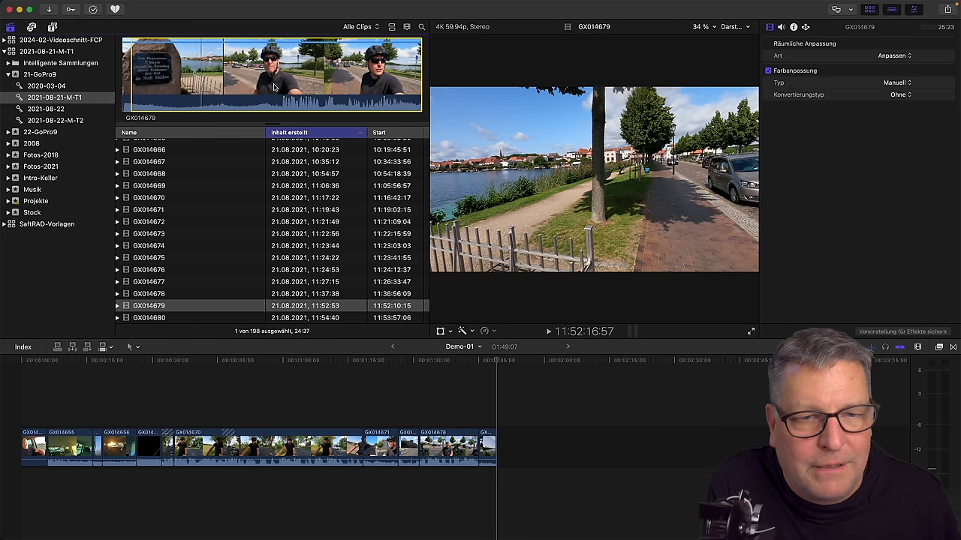
{"action": "key", "text": "o"}
{"action": "key", "text": "e"}
Mark a 10:25 range in GX014679 from about 11:52:23:37 to 11:52:34:10 and append it to the timeline.
{"action": "key", "text": "space"}
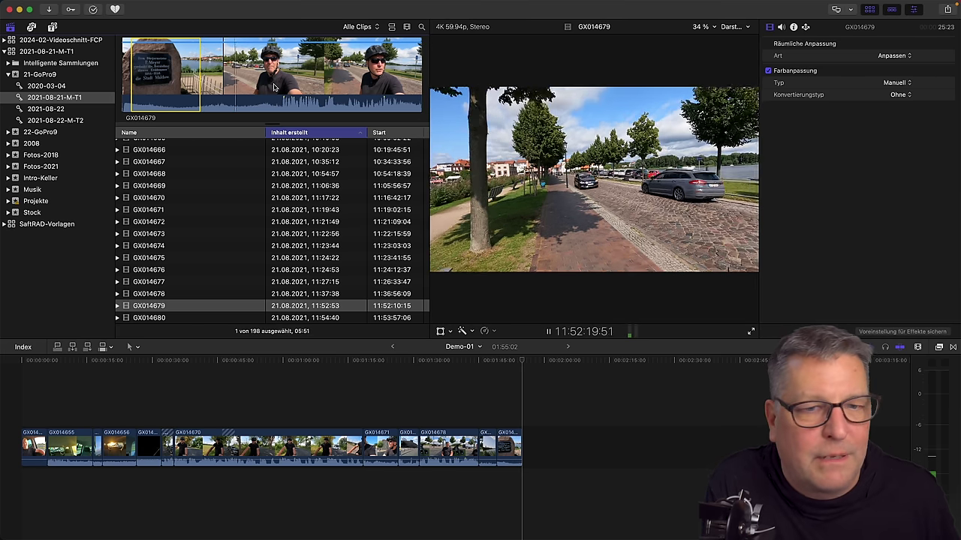
{"action": "key", "text": "space"}
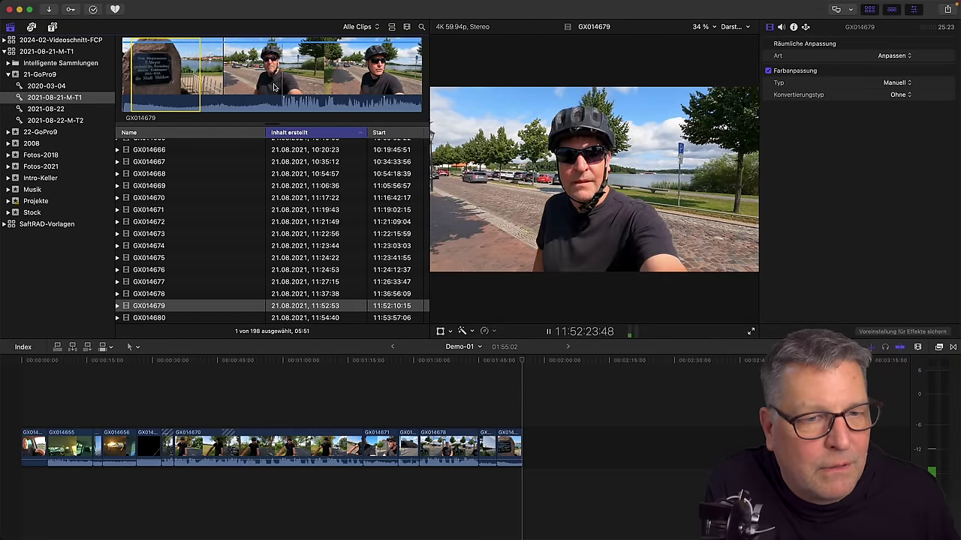
{"action": "key", "text": "j"}
{"action": "key", "text": "space"}
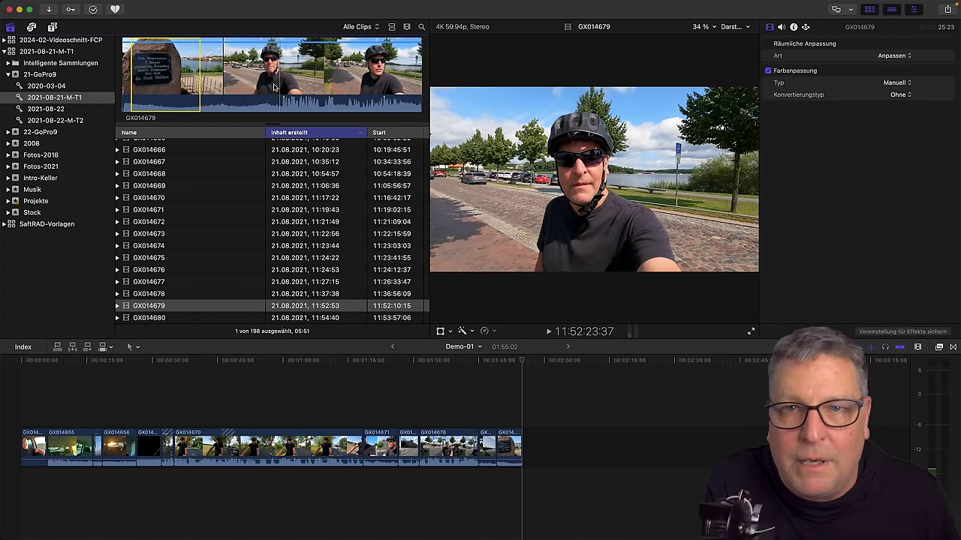
{"action": "key", "text": "i"}
{"action": "key", "text": "space"}
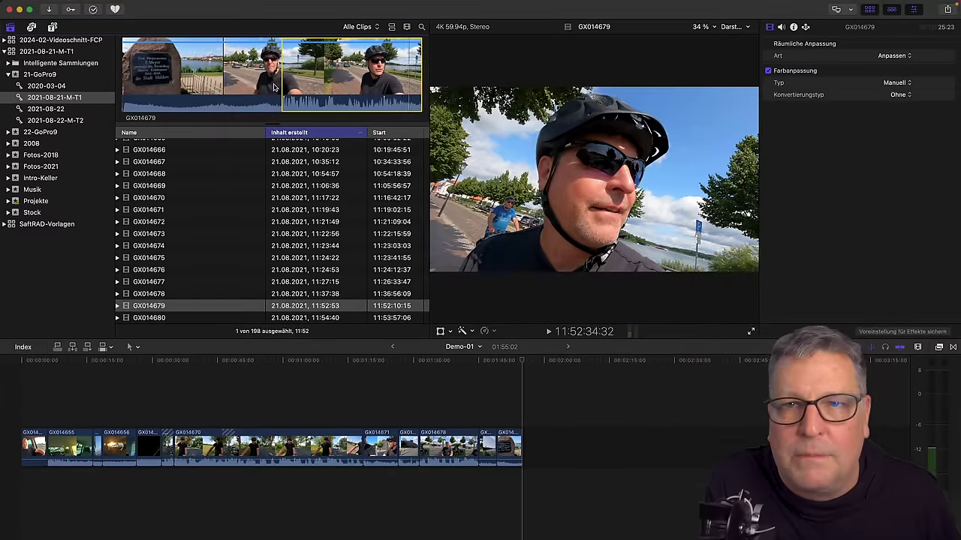
{"action": "key", "text": "j"}
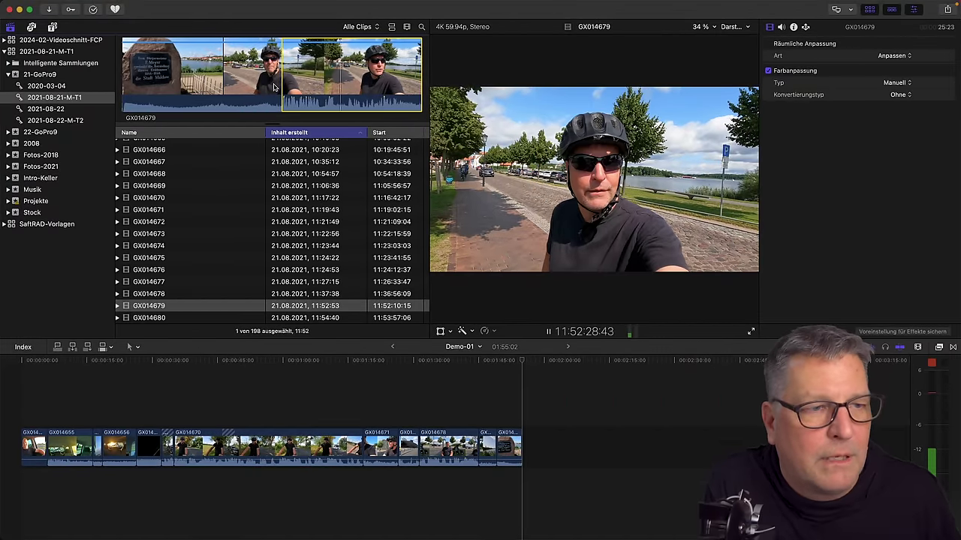
{"action": "key", "text": "k"}
{"action": "key", "text": "o"}
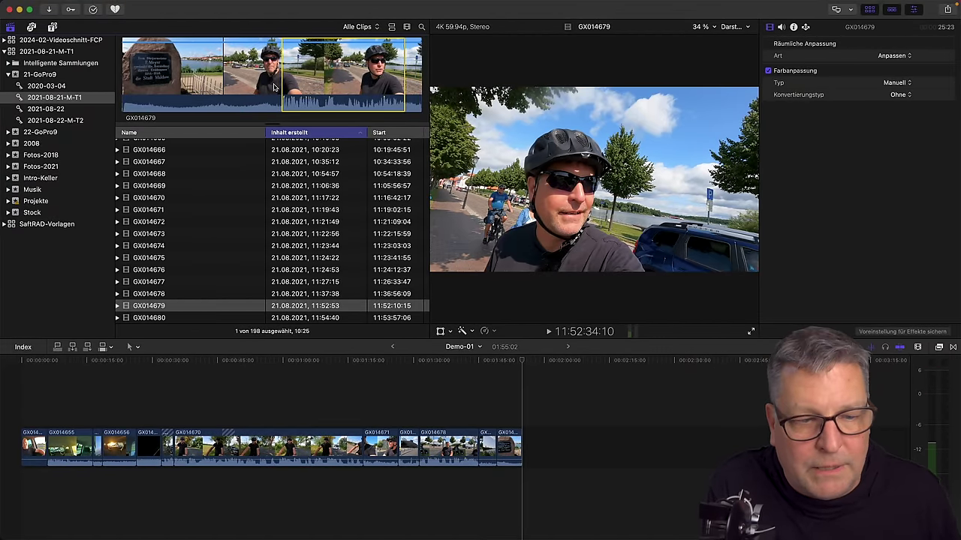
{"action": "key", "text": "e"}
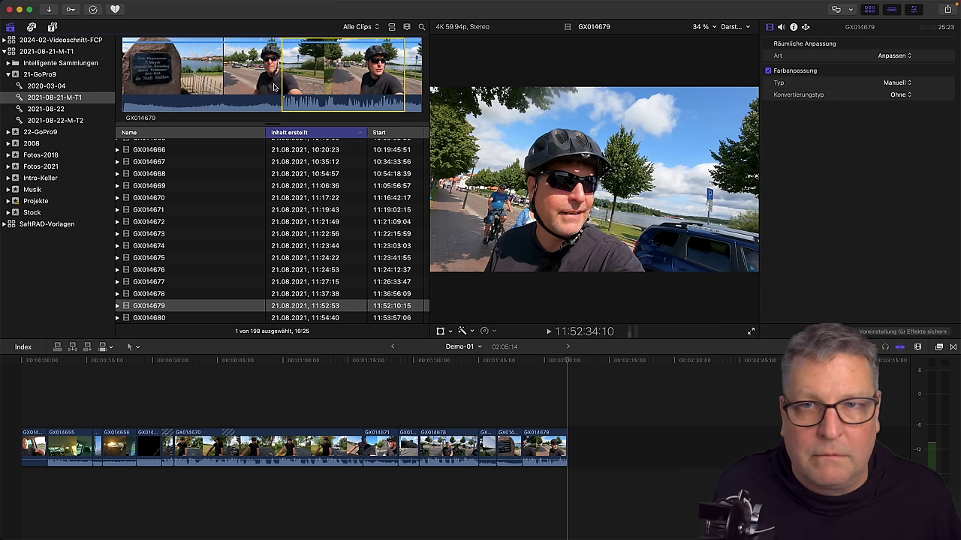
Continue to GX014683 and mark the start of the usable range at 12:03:28:31.
{"action": "key", "text": "Down"}
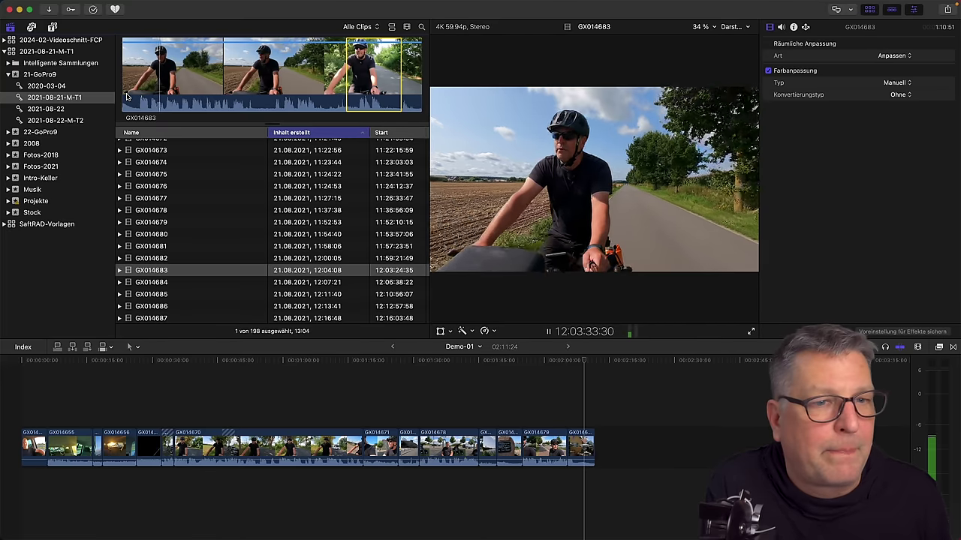
{"action": "key", "text": "j"}
{"action": "key", "text": "j"}
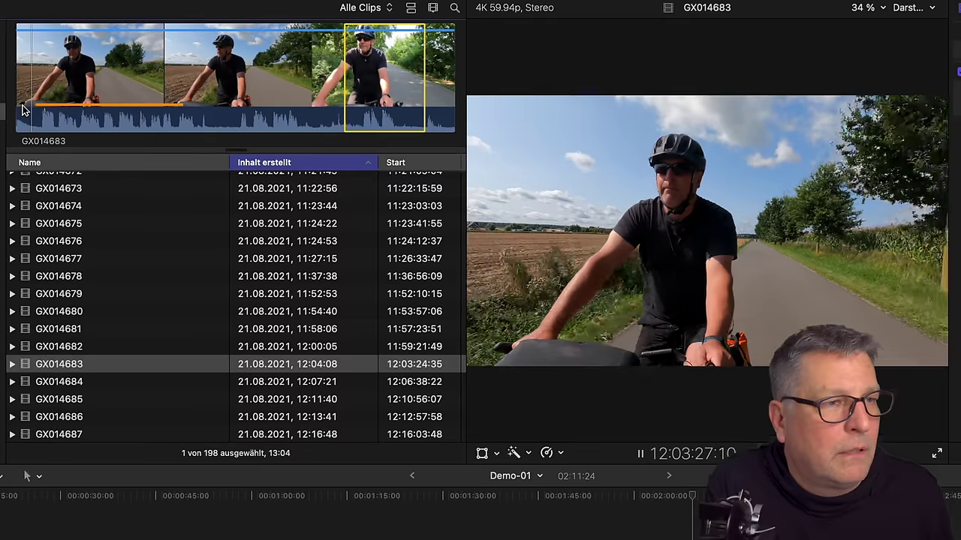
{"action": "key", "text": "l"}
{"action": "key", "text": "k"}
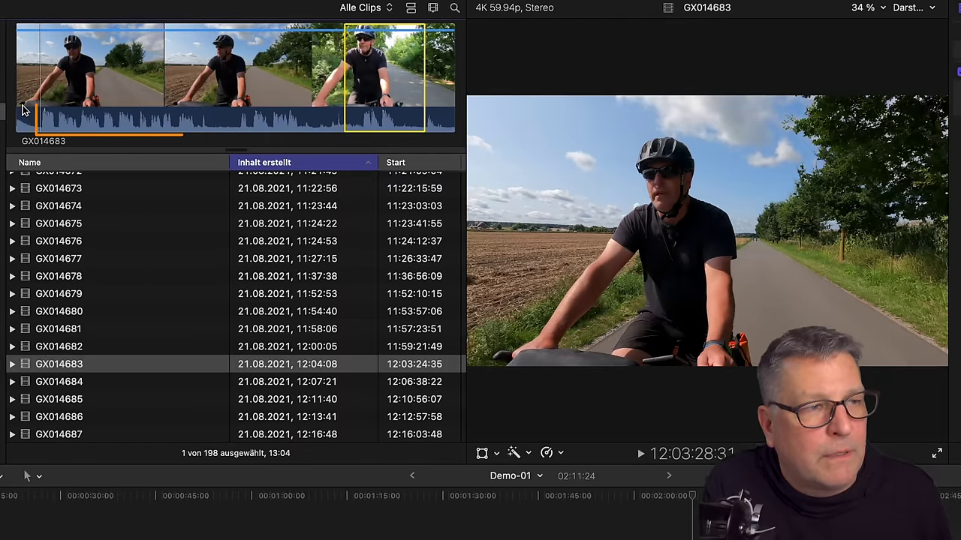
{"action": "key", "text": "i"}
{"action": "key", "text": "l"}
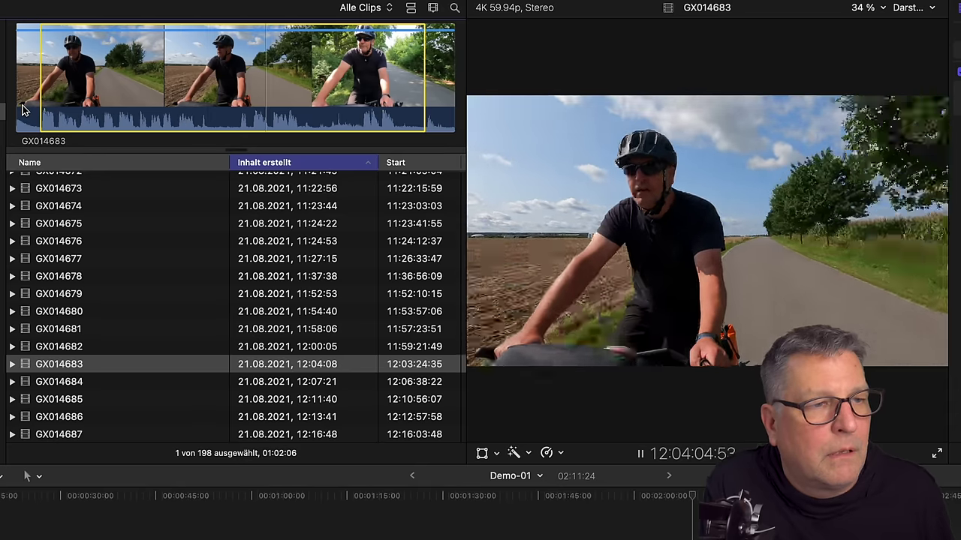
Review GX014683 from about 12:03:54:56 to past 12:04:04 and pause it at 12:04:09:54.
{"action": "key", "text": "j"}
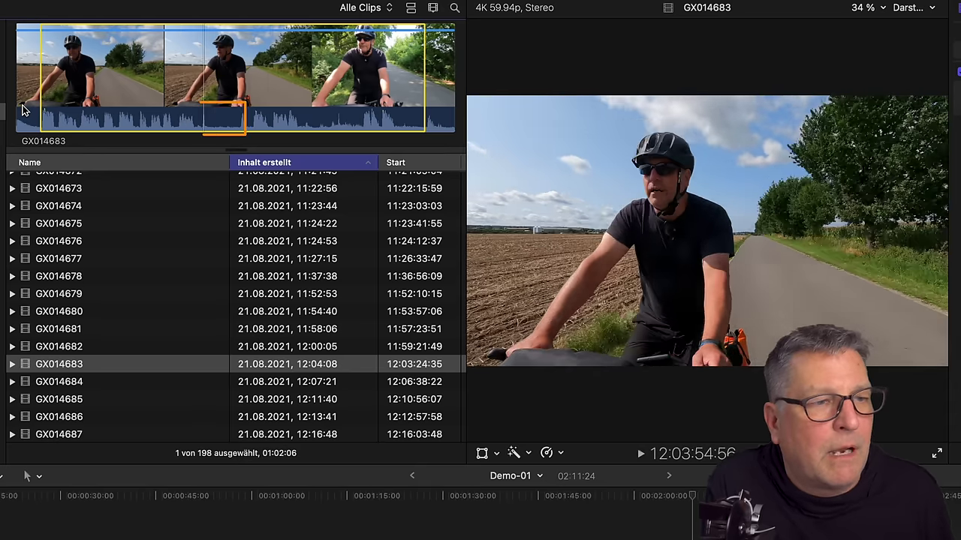
{"action": "key", "text": "l"}
{"action": "key", "text": "l"}
{"action": "key", "text": "l"}
{"action": "key", "text": "k"}
{"action": "key", "text": "l"}
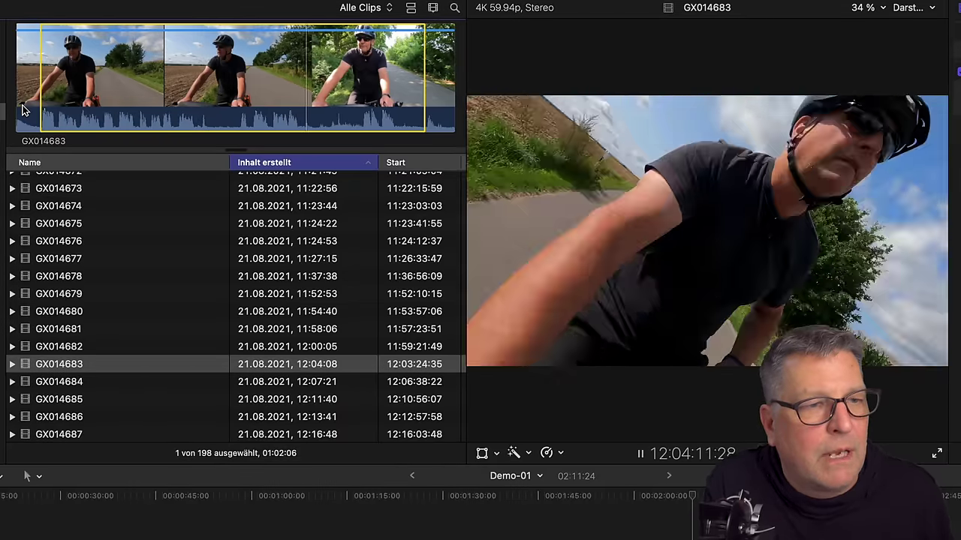
{"action": "key", "text": "k"}
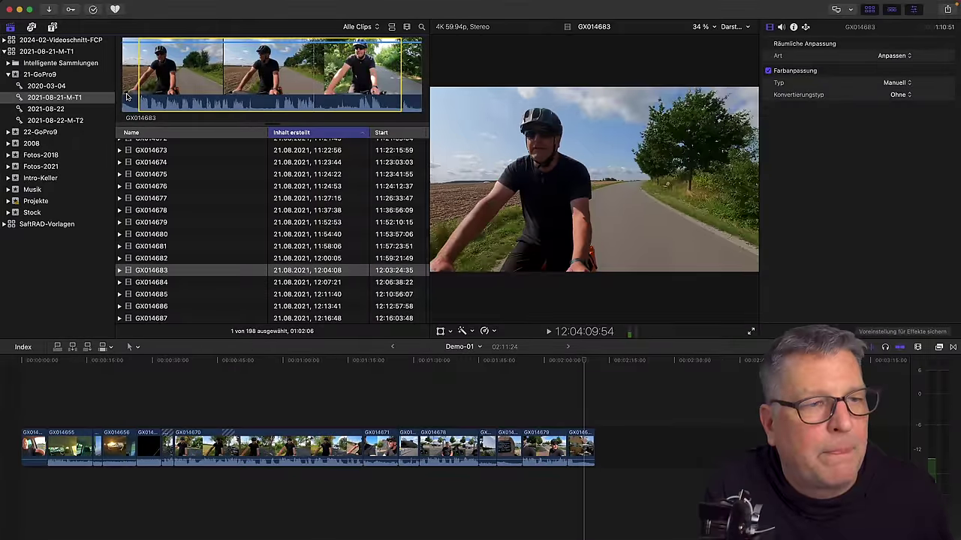
Mark the range end in GX014683 at 12:04:10:09 and append the range to the timeline.
{"action": "key", "text": "Left"}
{"action": "key", "text": "Left"}
{"action": "key", "text": "Left"}
{"action": "key", "text": "Right"}
{"action": "key", "text": "Right"}
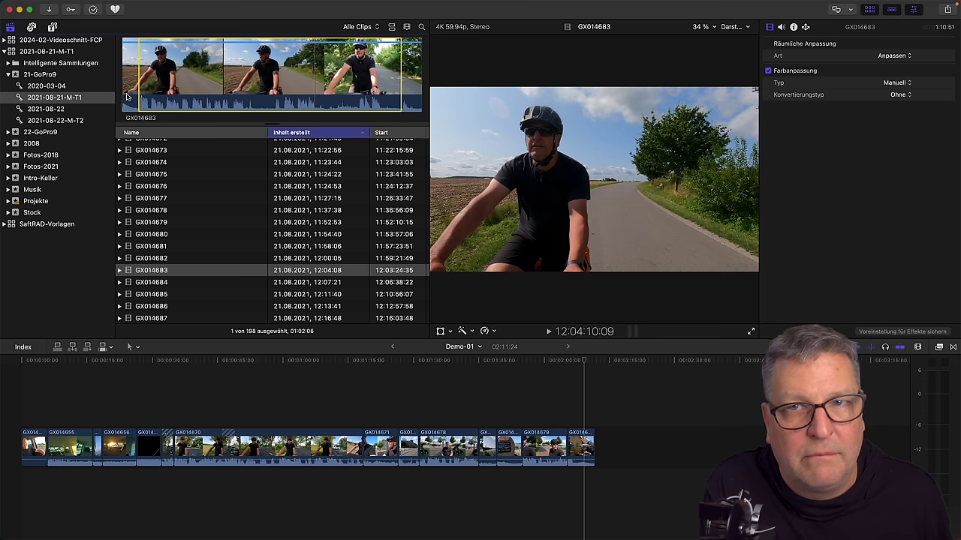
{"action": "key", "text": "o"}
{"action": "key", "text": "e"}
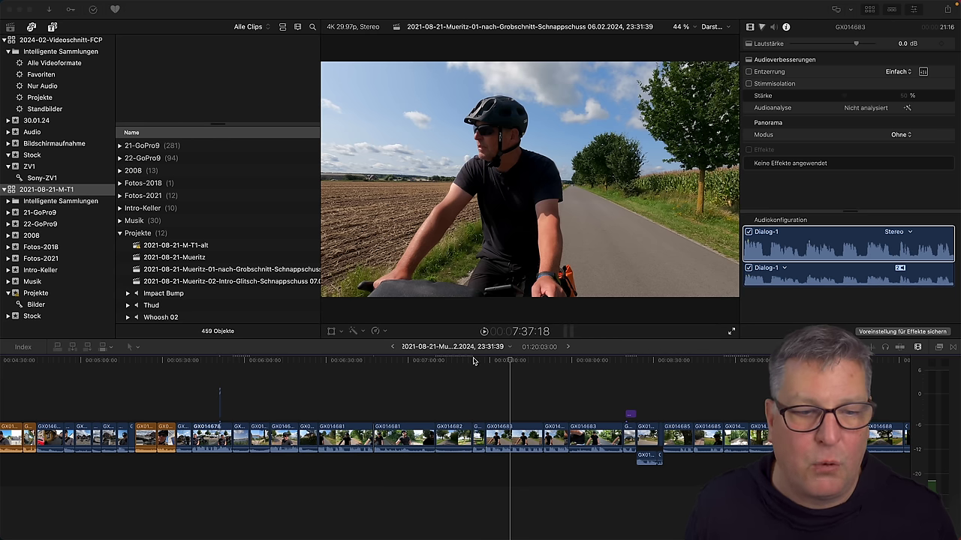
In the 2021-08-21-Mueritz-01 rough cut project, move the playhead to 7:42:06 and fit the whole timeline in view.
{"action": "left_click", "coordinate": [506, 364]}
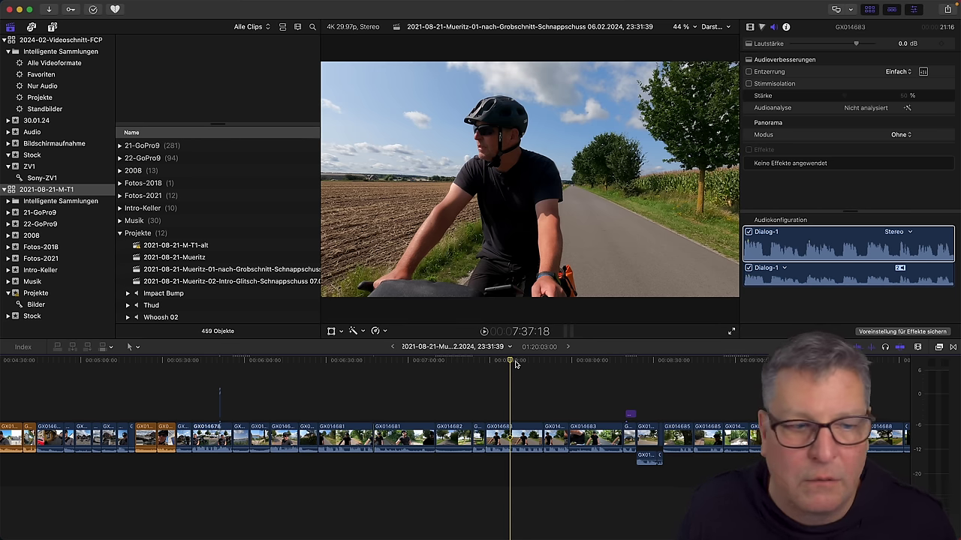
{"action": "left_click_drag", "start_coordinate": [521, 366], "coordinate": [523, 365]}
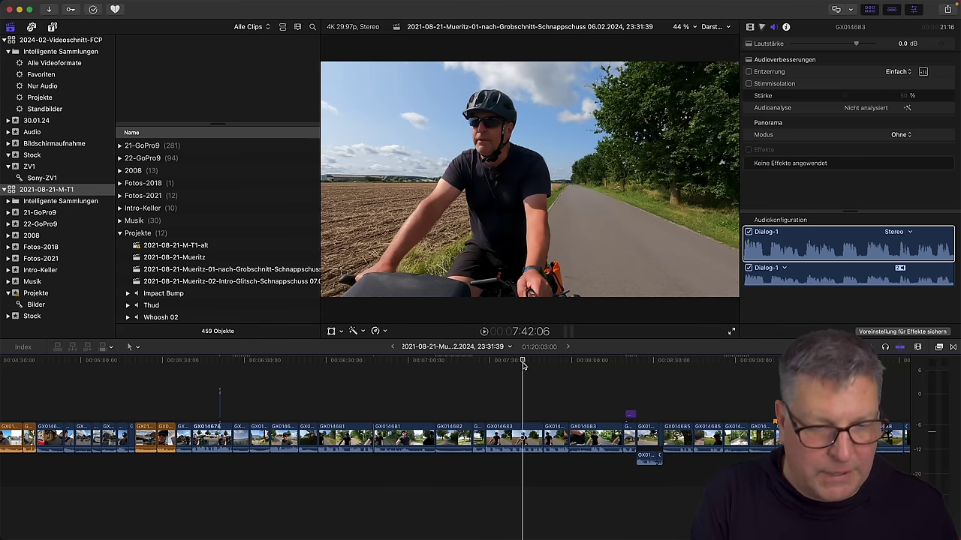
{"action": "key", "text": "shift+z"}
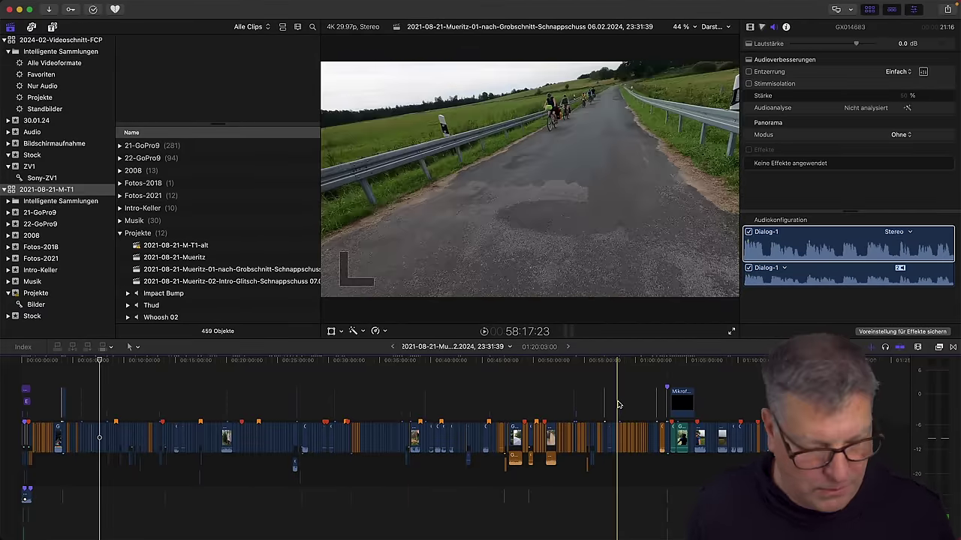
Play short passages of GX014849 and GX014848 around 58 minutes to compare their audio.
{"action": "key", "text": "super+equal"}
{"action": "key", "text": "super+equal"}
{"action": "key", "text": "super+equal"}
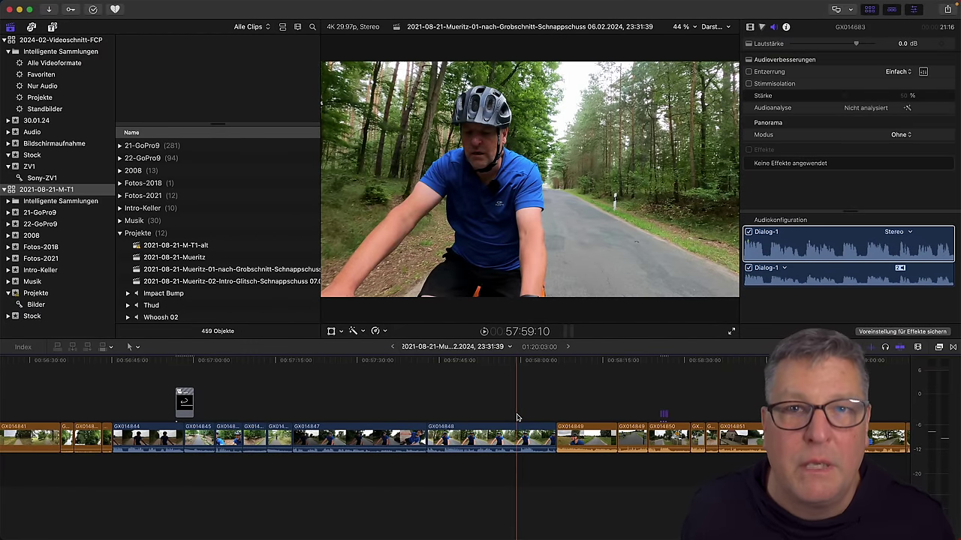
{"action": "left_click", "coordinate": [584, 441]}
{"action": "key", "text": "space"}
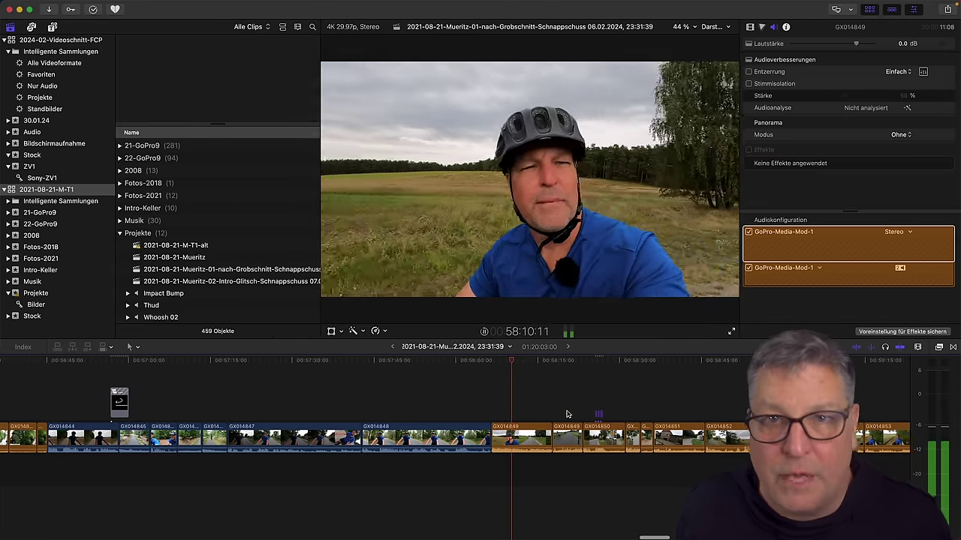
{"action": "key", "text": "space"}
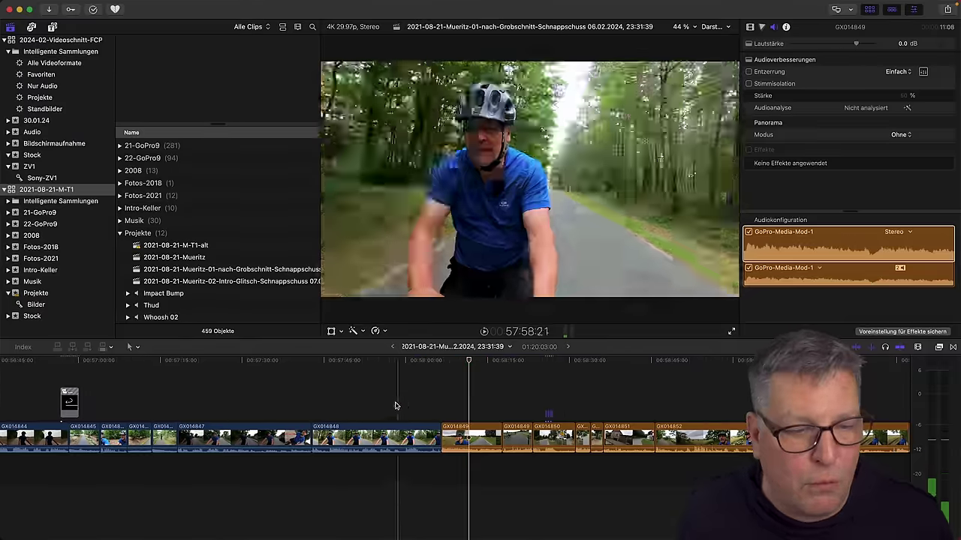
{"action": "left_click", "coordinate": [380, 405]}
{"action": "key", "text": "space"}
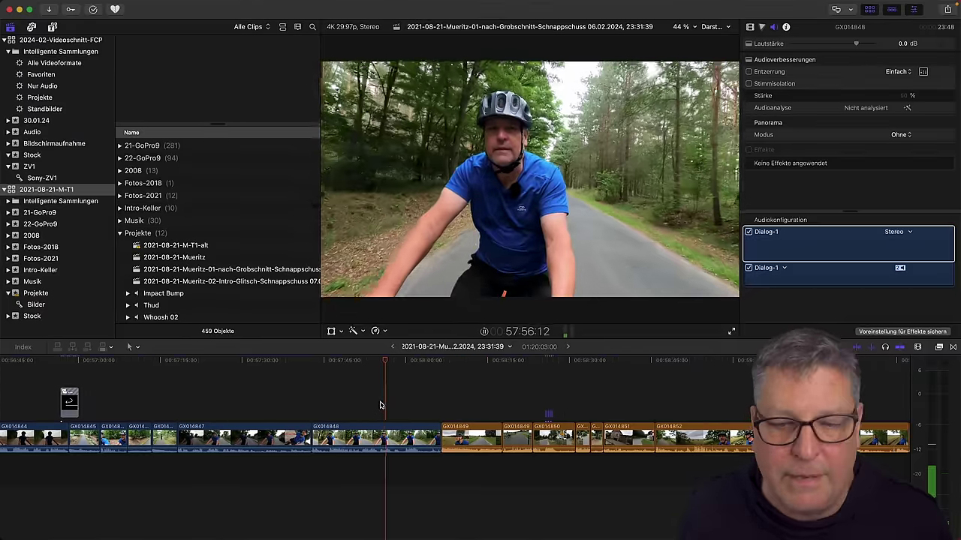
{"action": "key", "text": "space"}
Check which audio role is assigned to the orange clip GX014849.
{"action": "left_click", "coordinate": [459, 438]}
{"action": "right_click", "coordinate": [459, 438]}
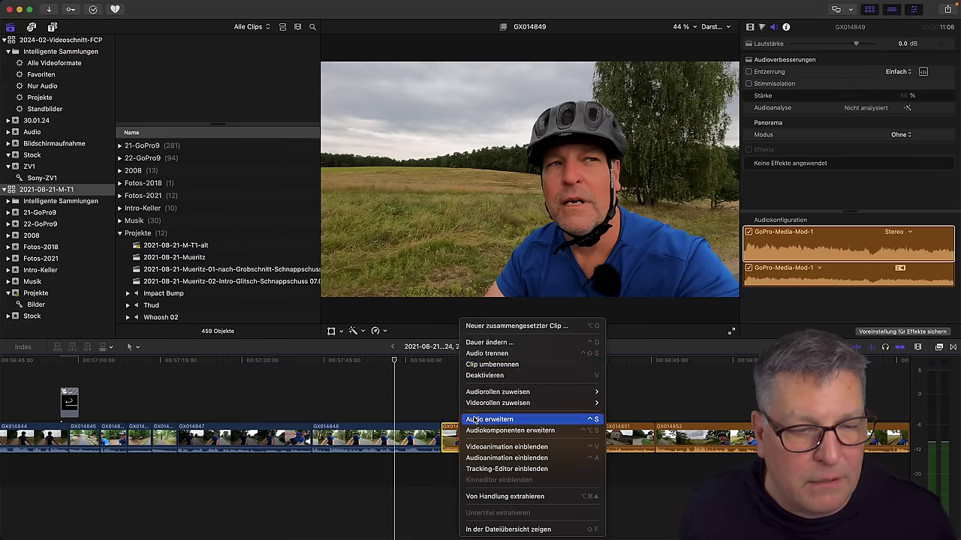
{"action": "mouse_move", "coordinate": [499, 393]}
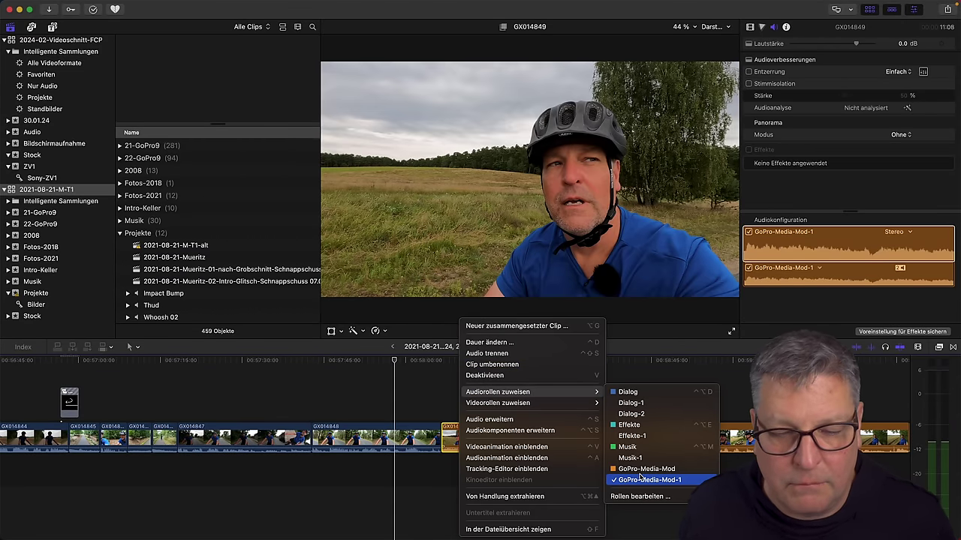
Close the role list, select clip GX014848 and show the installed effects.
{"action": "left_click", "coordinate": [402, 428]}
{"action": "left_click", "coordinate": [401, 431]}
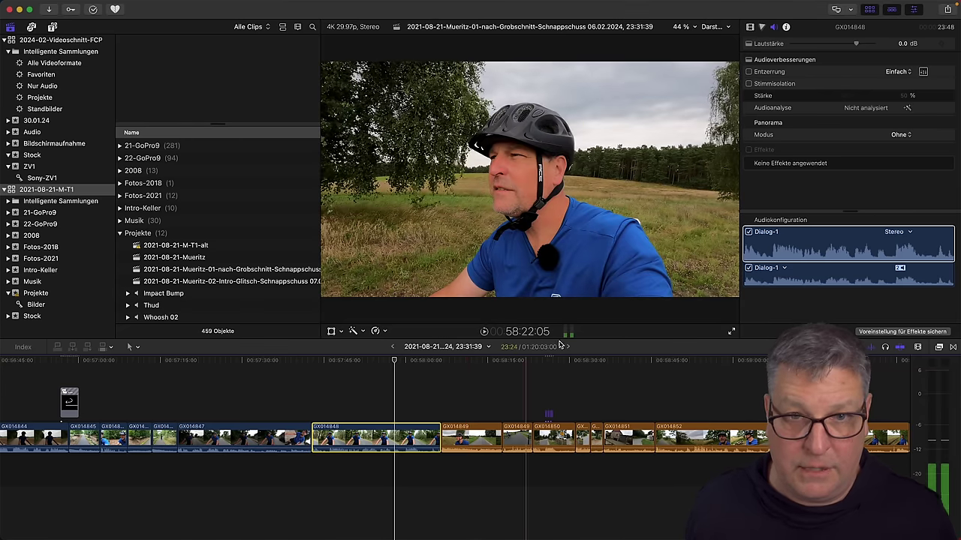
{"action": "key", "text": "super+5"}
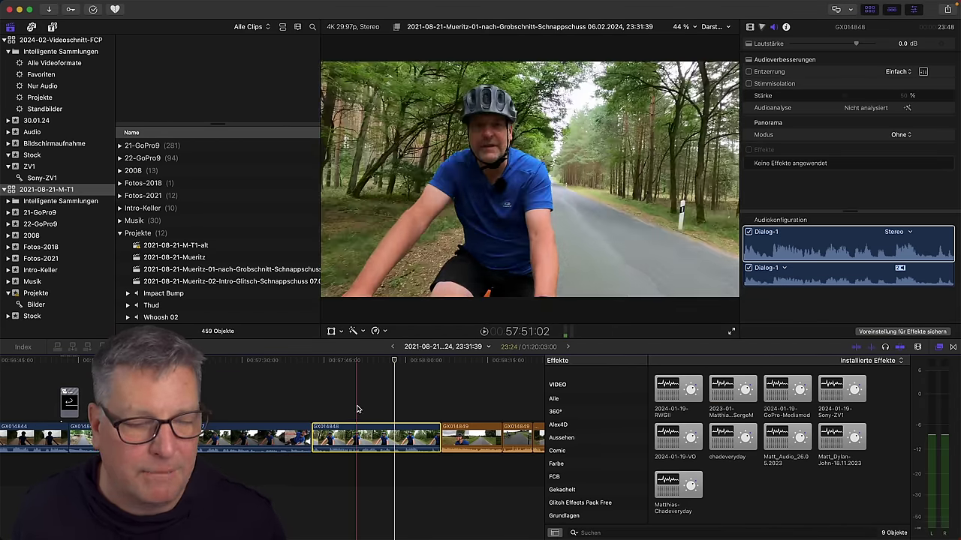
Move the playhead to 7:30:00 in the Mueritz rough cut by entering the timecode.
{"action": "left_click", "coordinate": [428, 362]}
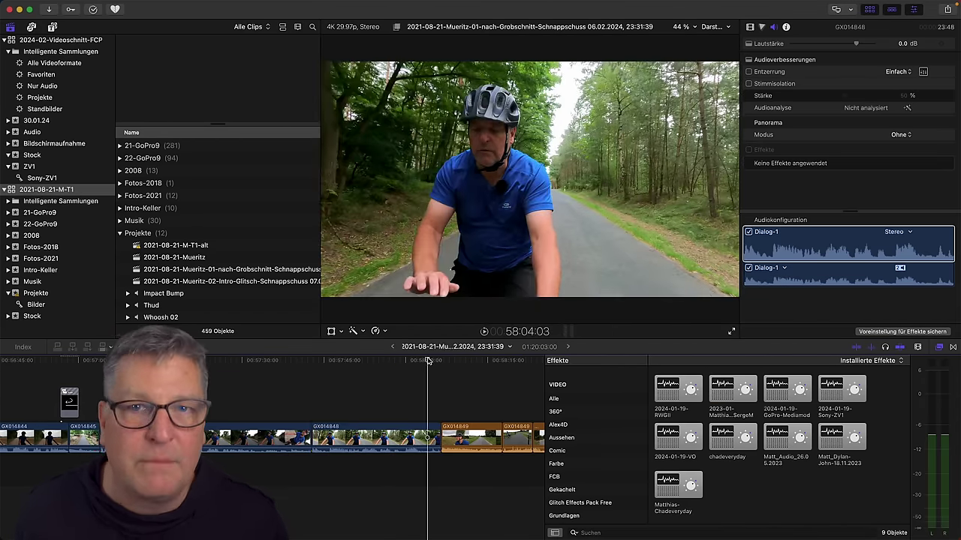
{"action": "left_click", "coordinate": [514, 333]}
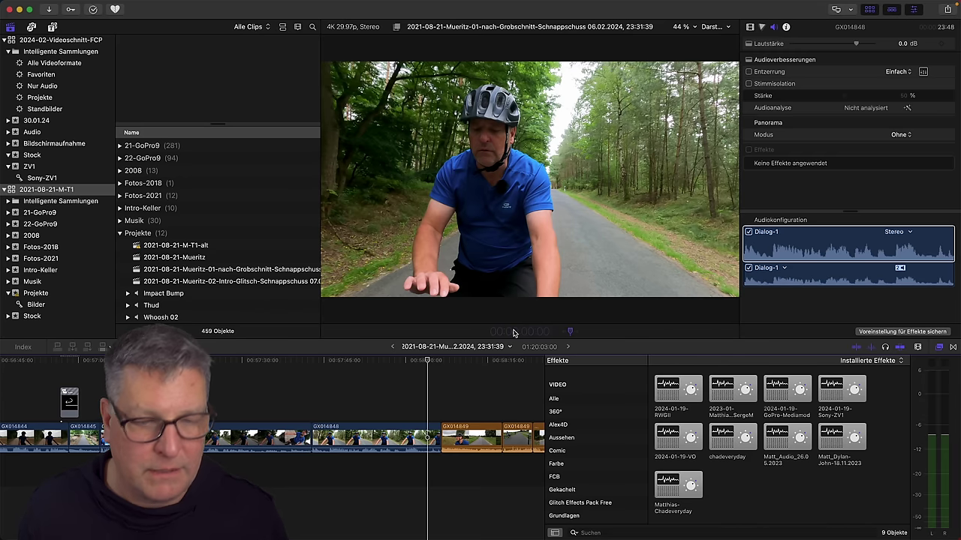
{"action": "type", "text": "1:30:0"}
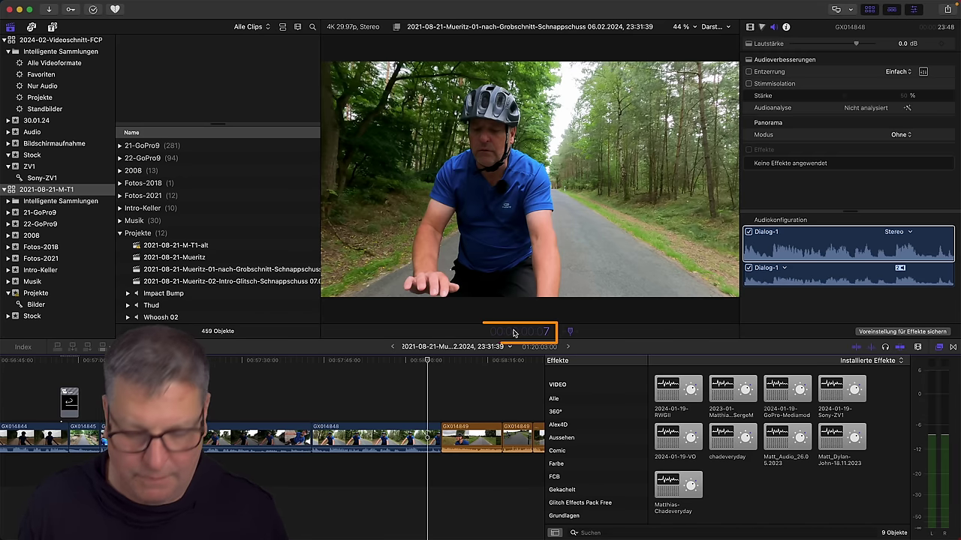
{"action": "type", "text": "0"}
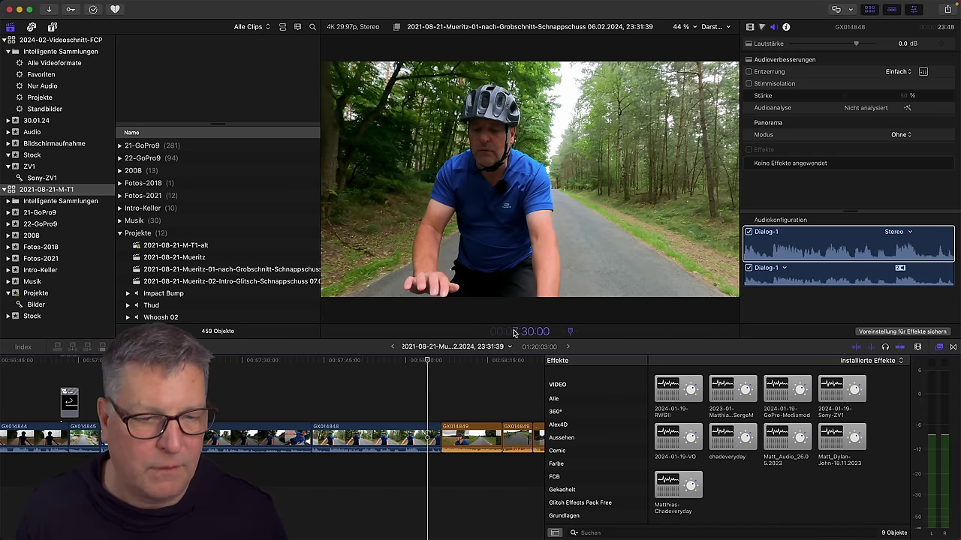
{"action": "key", "text": "Return"}
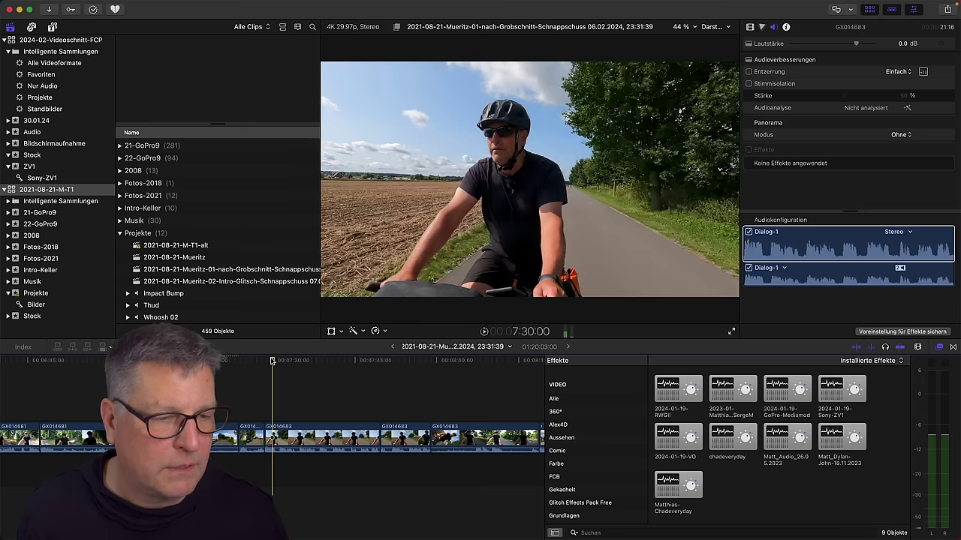
Play short passages of clip GX014683 around 7:34 while watching the left and right audio levels.
{"action": "left_click_drag", "start_coordinate": [272, 361], "coordinate": [271, 361]}
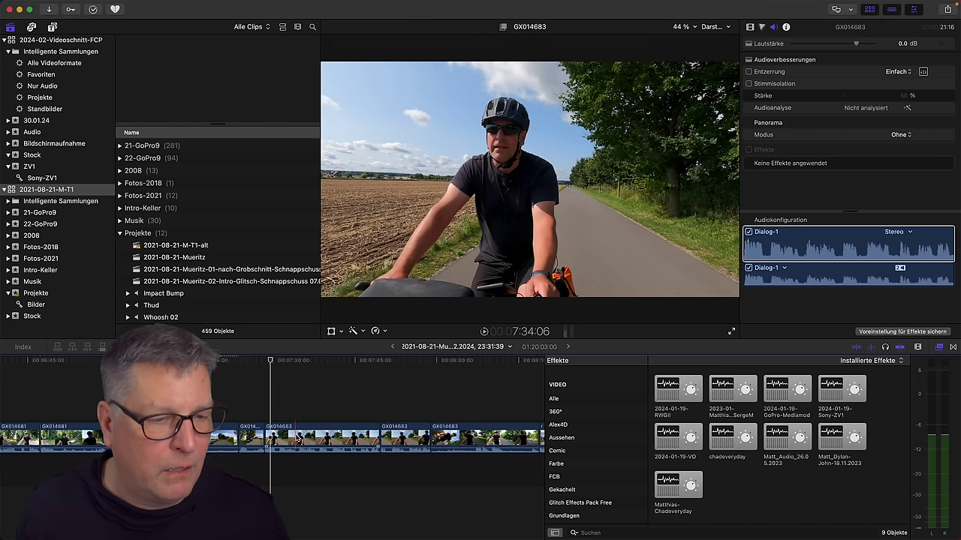
{"action": "left_click", "coordinate": [272, 407]}
{"action": "key", "text": "space"}
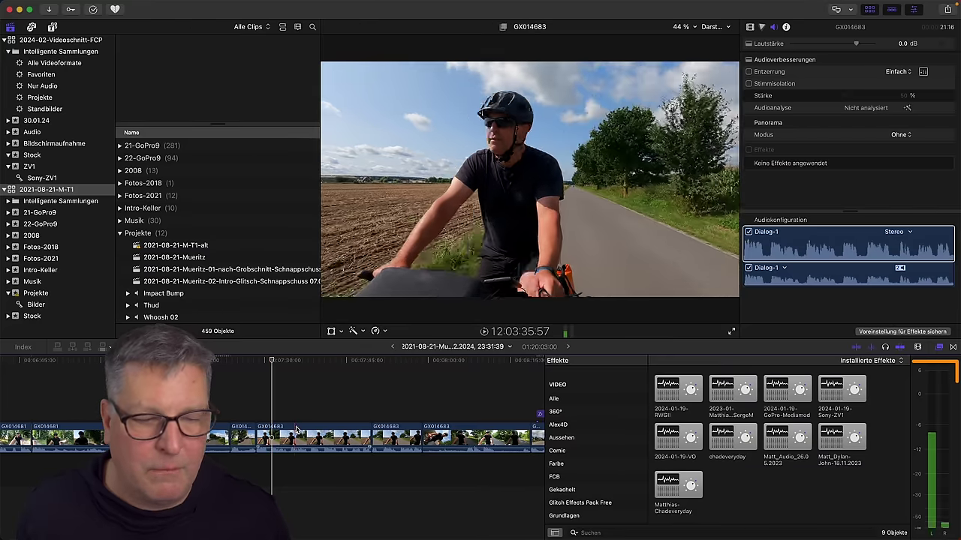
{"action": "key", "text": "space"}
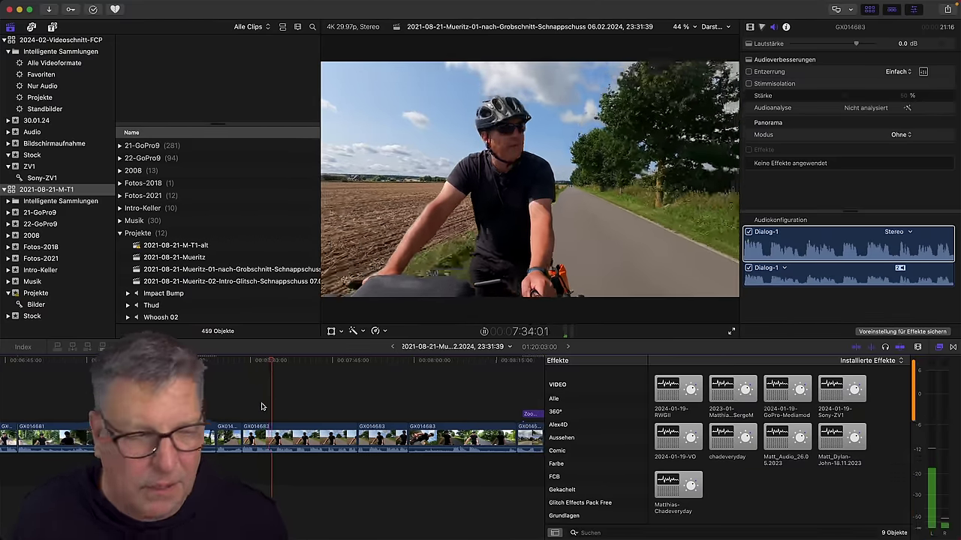
{"action": "key", "text": "space"}
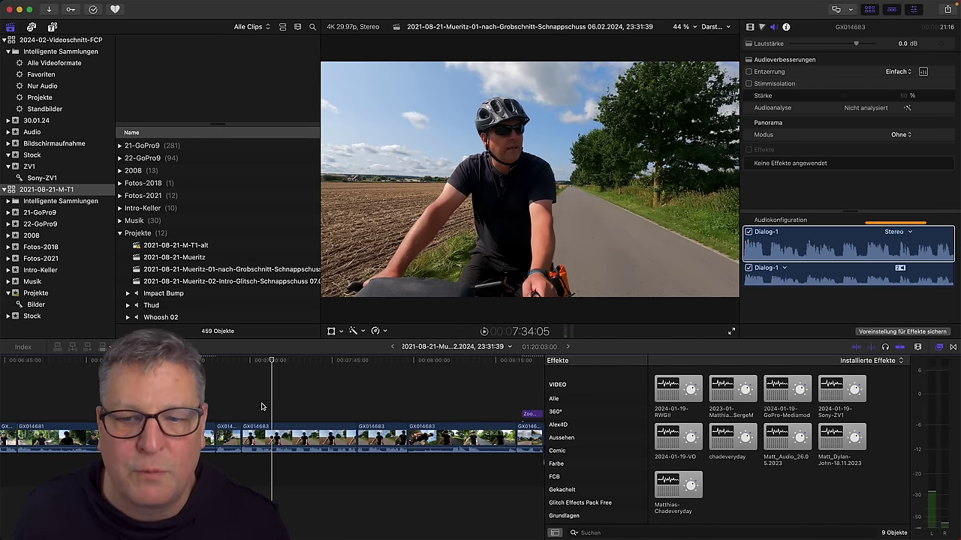
Set the first GX014683 clip's audio configuration to Dual-Mono, disable Dialog-2 and play the clip from near its start.
{"action": "left_click", "coordinate": [899, 232]}
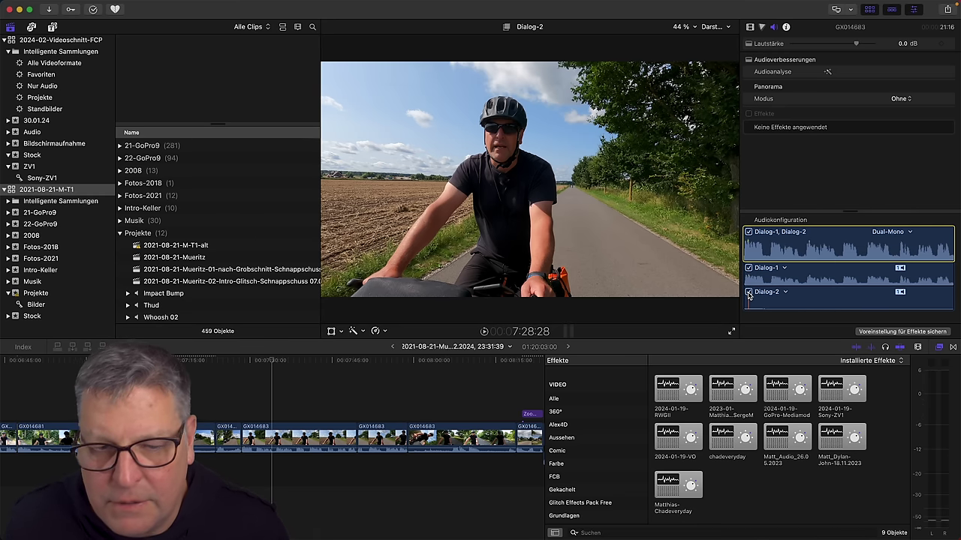
{"action": "left_click", "coordinate": [749, 292]}
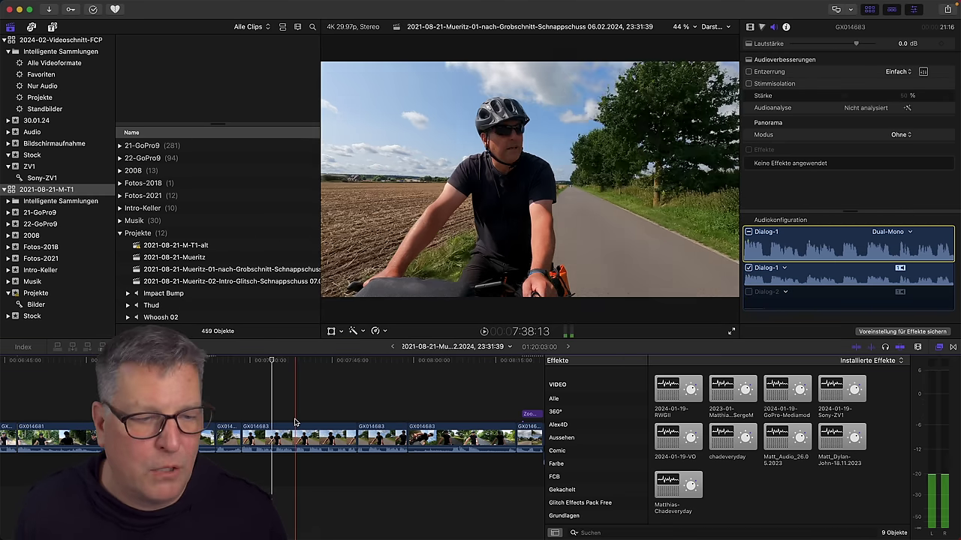
{"action": "left_click", "coordinate": [257, 422]}
{"action": "key", "text": "space"}
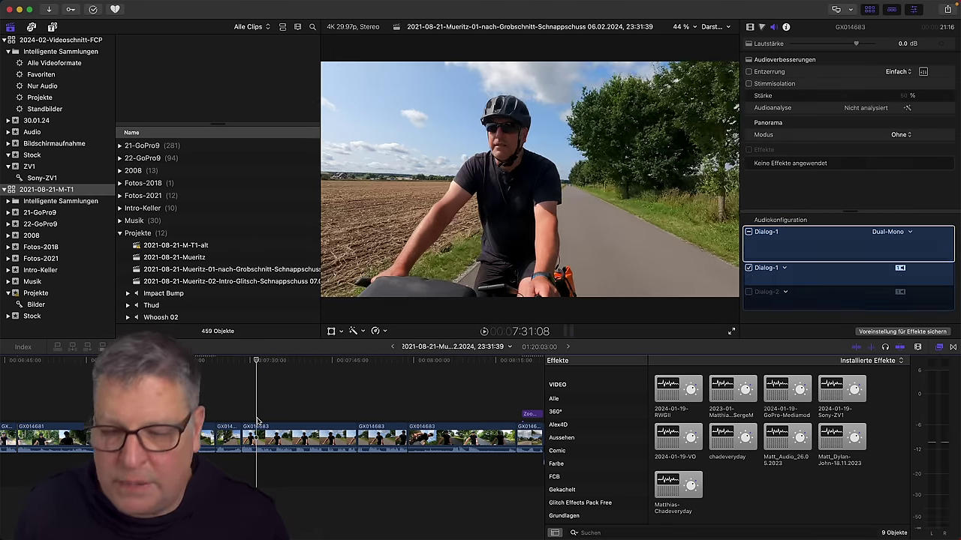
{"action": "key", "text": "space"}
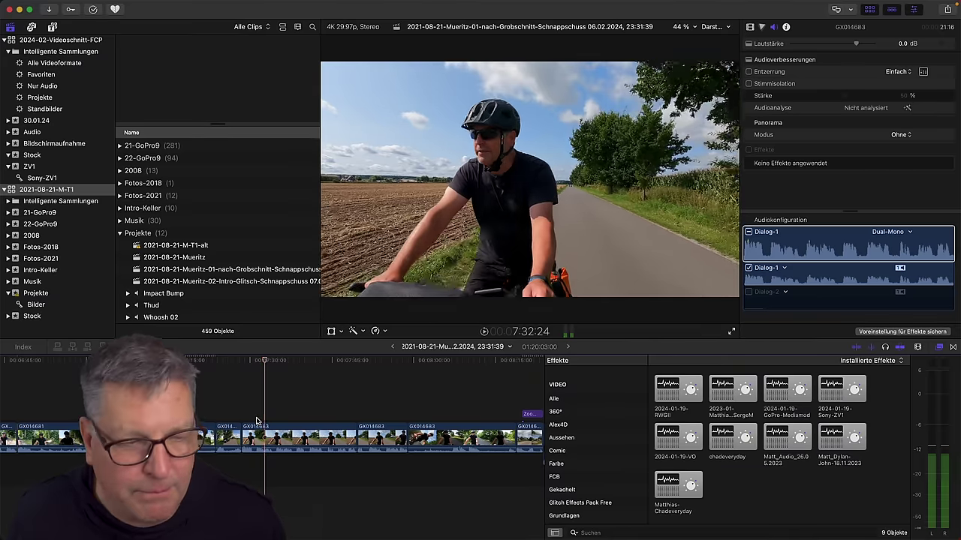
Select the following two GX014683 clips together, set their audio configuration to Dual-Mono and disable Dialog-2.
{"action": "left_click", "coordinate": [259, 433]}
{"action": "key", "text": "shift+f"}
{"action": "left_click", "coordinate": [444, 434], "text": "shift"}
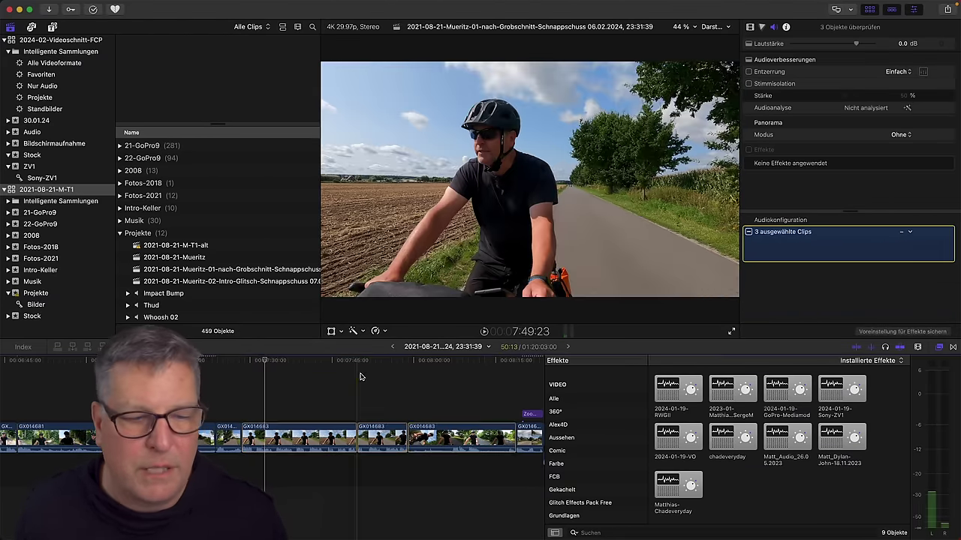
{"action": "left_click_drag", "start_coordinate": [360, 377], "coordinate": [517, 449]}
{"action": "left_click", "coordinate": [894, 233]}
{"action": "left_click", "coordinate": [901, 245]}
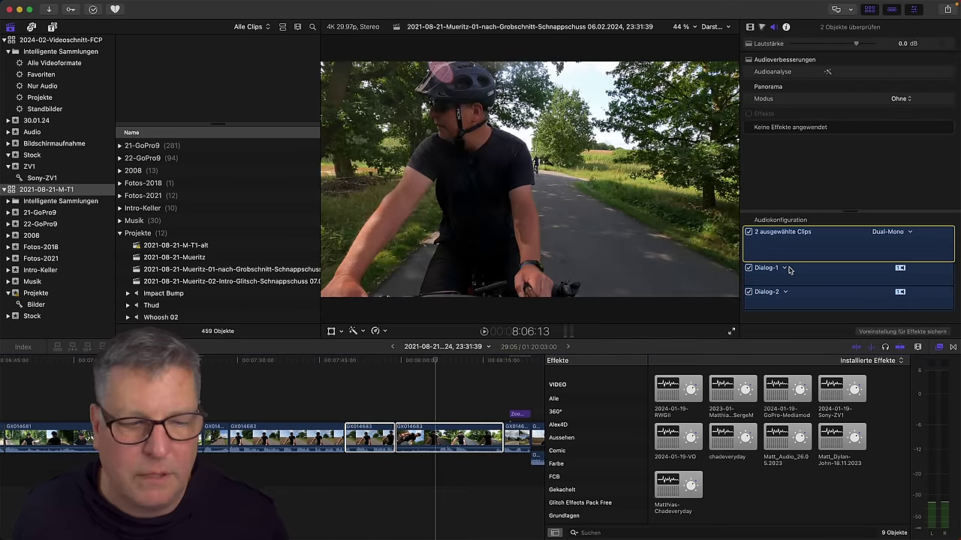
{"action": "left_click", "coordinate": [752, 293]}
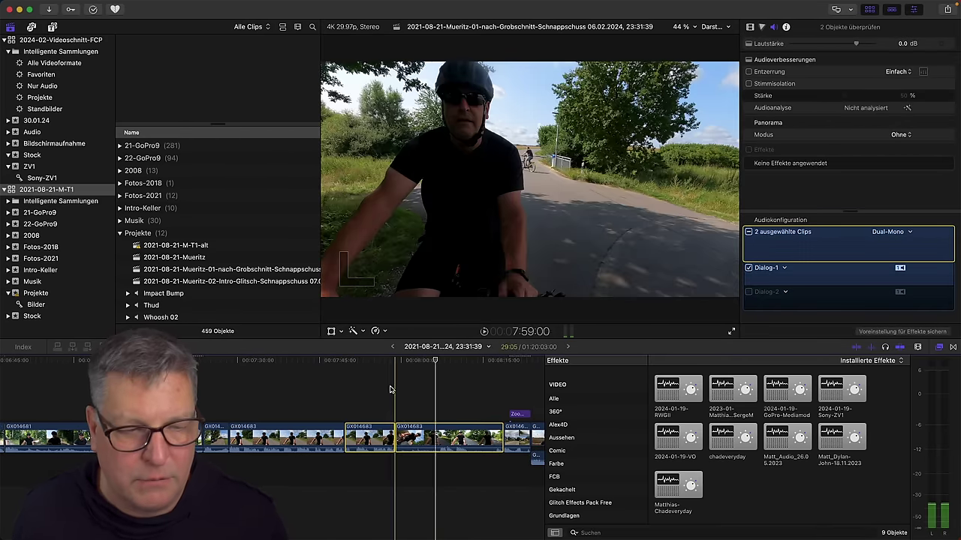
Apply the saved audio effect preset 2024-01-19-RWGII to the short GX014683 clip around 7:51.
{"action": "left_click", "coordinate": [384, 388]}
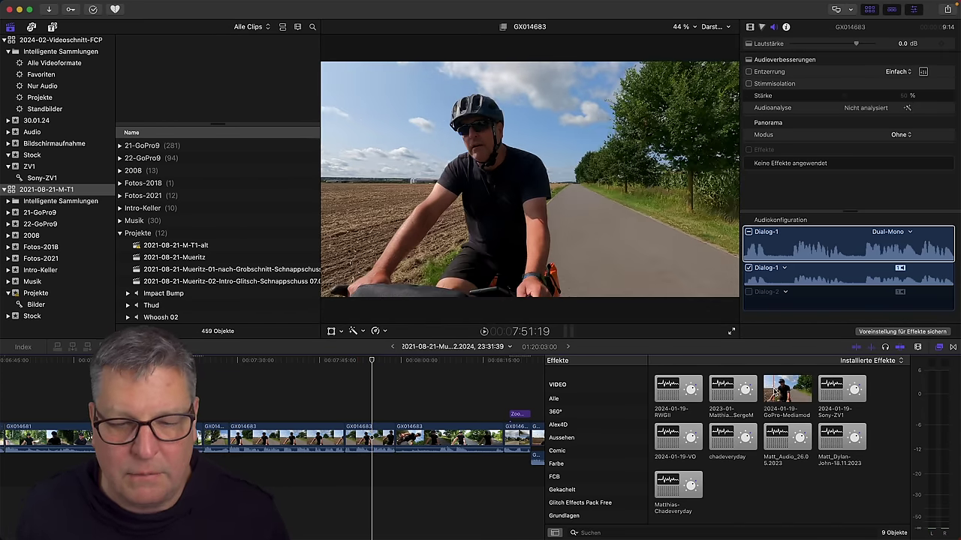
{"action": "left_click_drag", "start_coordinate": [770, 391], "coordinate": [374, 419]}
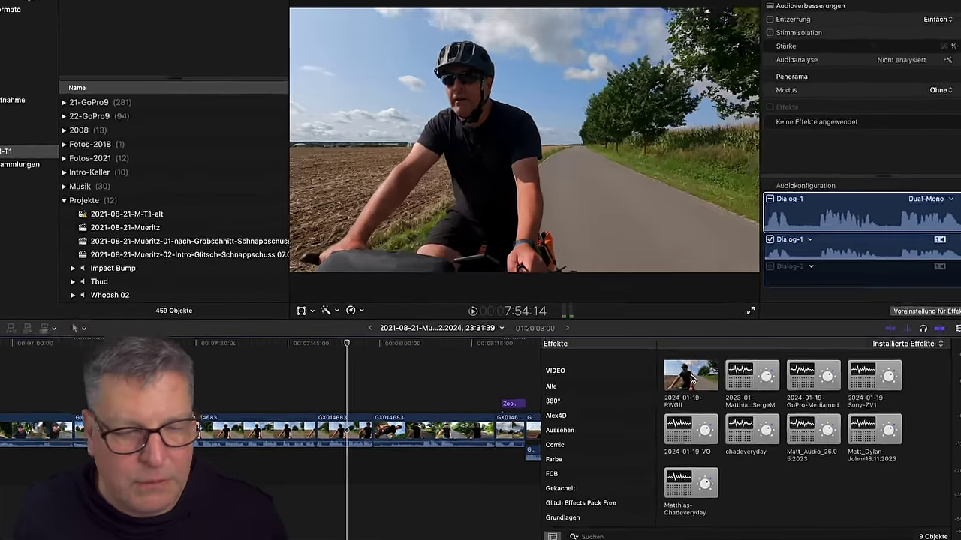
{"action": "left_click_drag", "start_coordinate": [287, 388], "coordinate": [255, 401]}
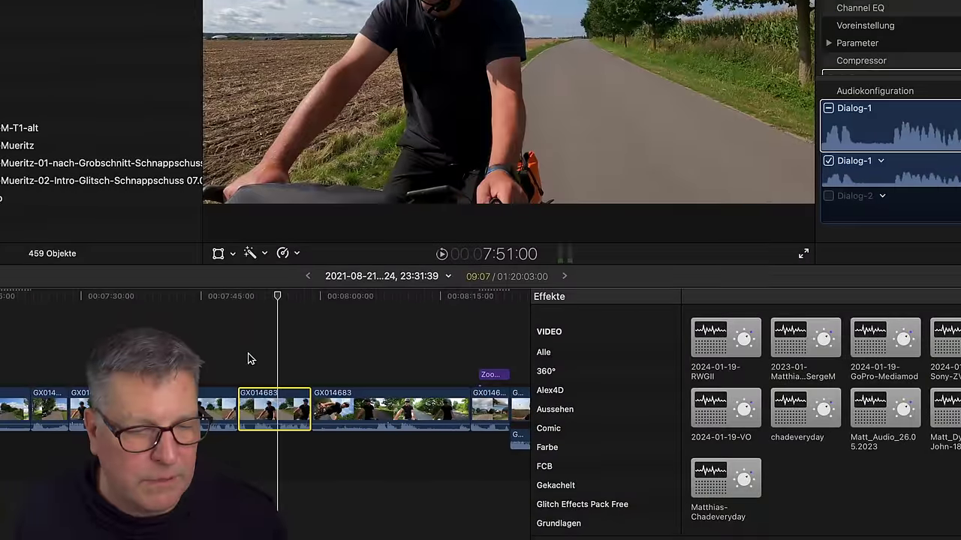
Play the short GX014683 clip around 7:51 to hear it with the audio effect preset.
{"action": "key", "text": "space"}
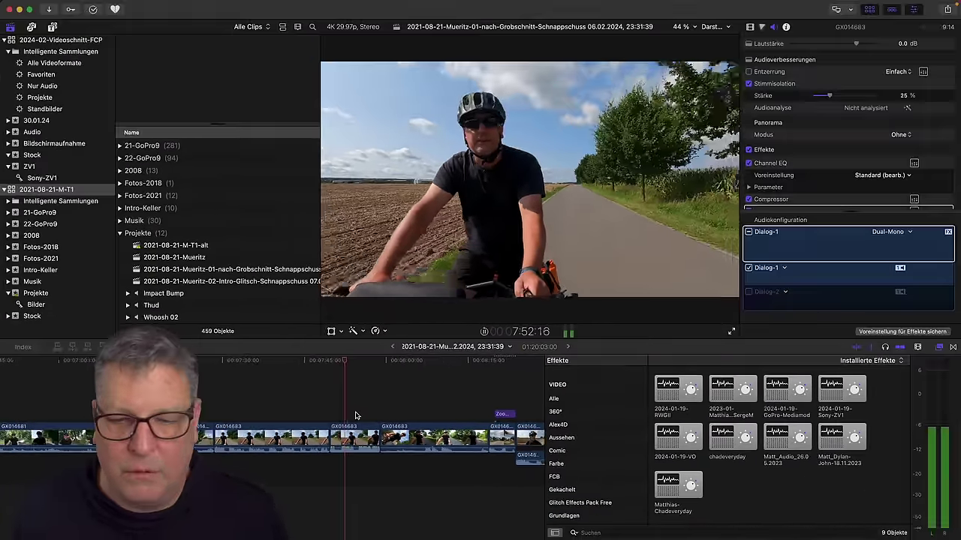
{"action": "key", "text": "space"}
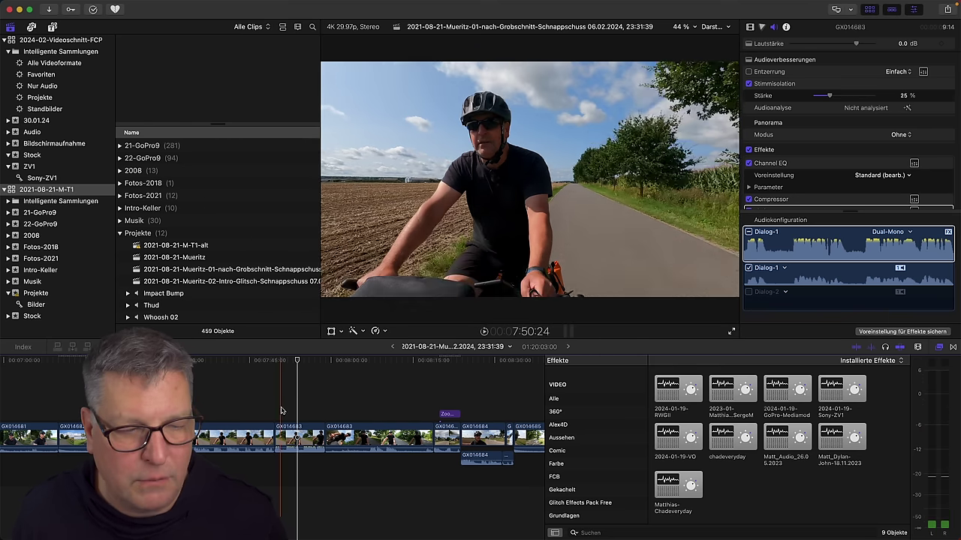
{"action": "left_click", "coordinate": [280, 411]}
{"action": "key", "text": "space"}
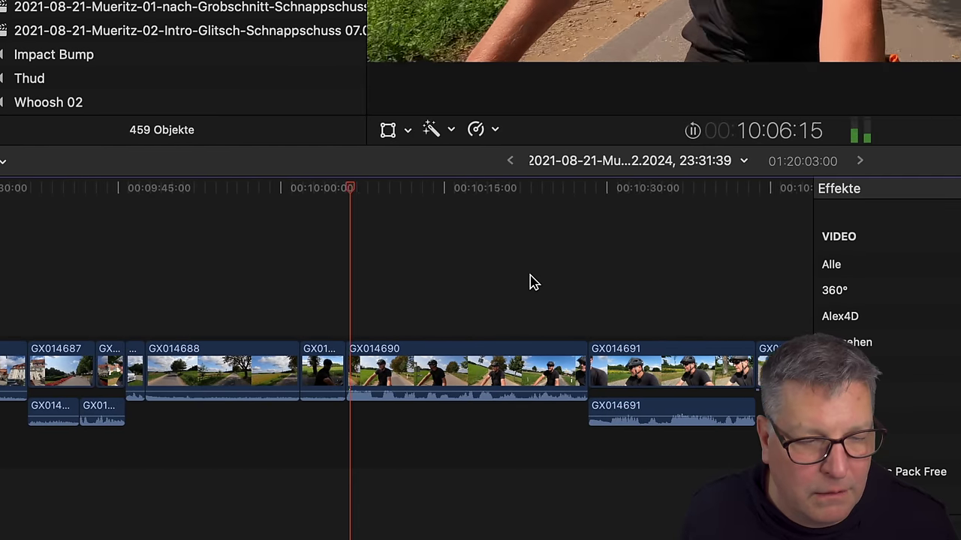
Raise the system volume and listen to the audio at the cut from GX014689 to GX014690.
{"action": "key", "text": "space"}
{"action": "left_click", "coordinate": [320, 309]}
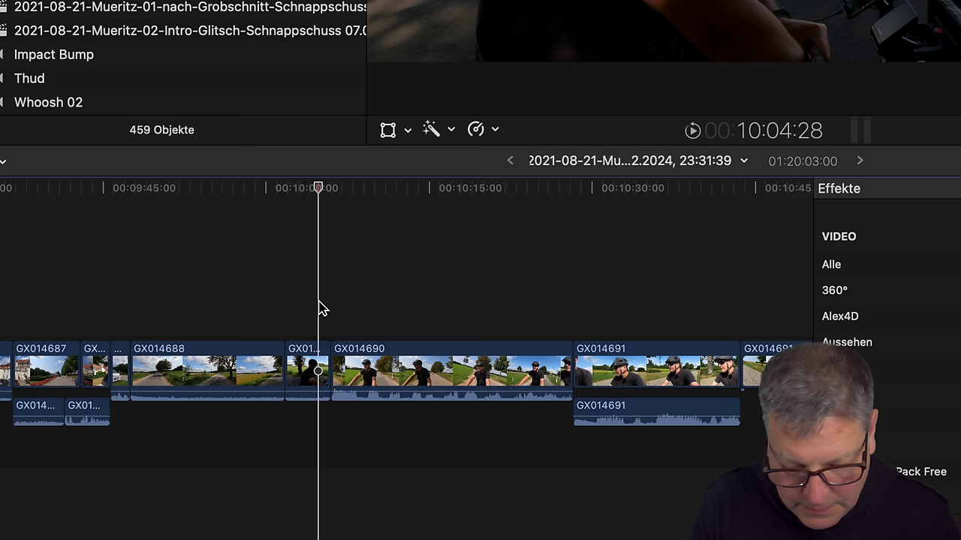
{"action": "key", "text": "XF86AudioRaiseVolume"}
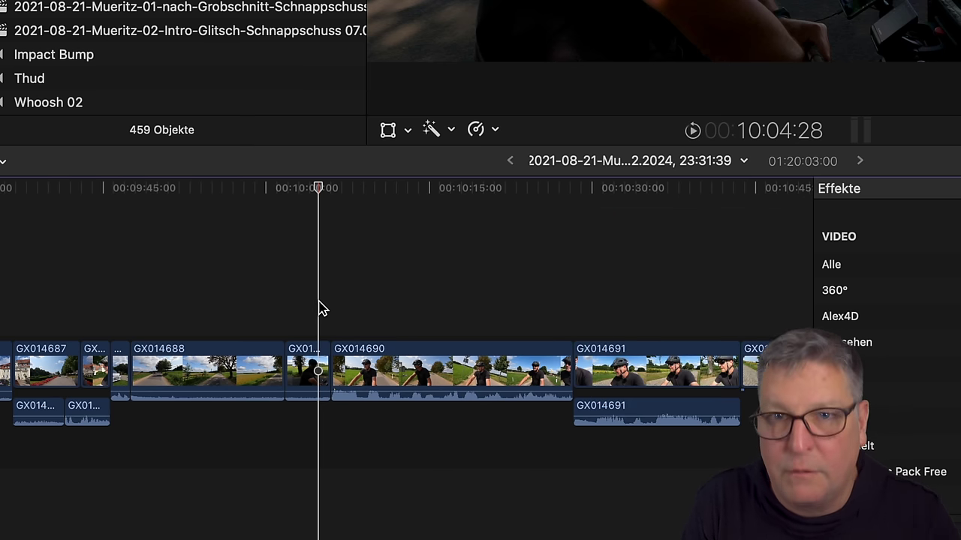
{"action": "key", "text": "XF86AudioRaiseVolume"}
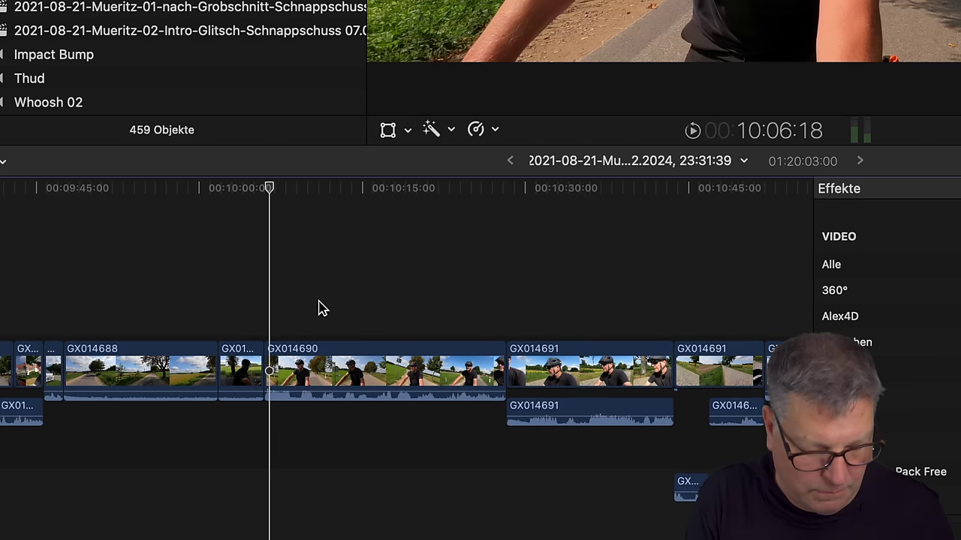
{"action": "key", "text": "j"}
{"action": "key", "text": "k"}
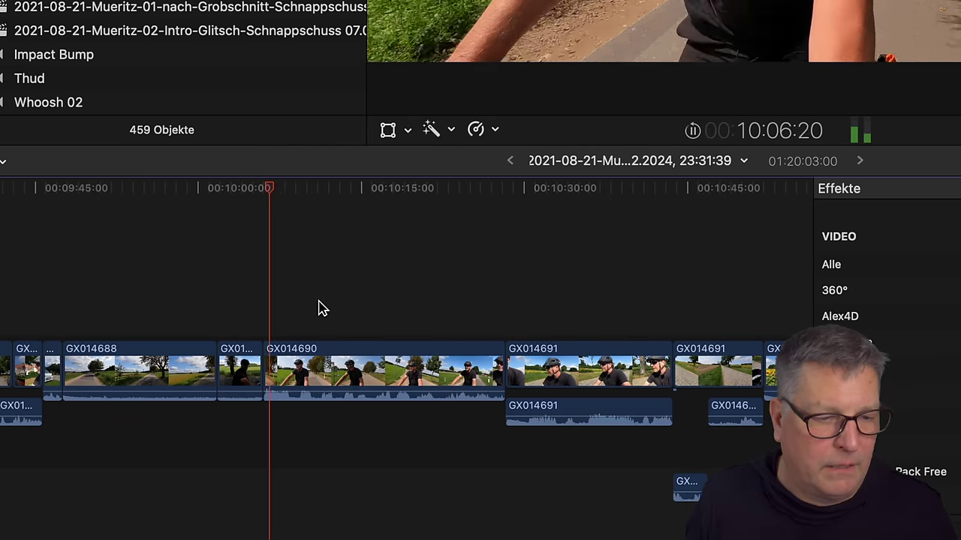
{"action": "key", "text": "k"}
{"action": "key", "text": "XF86AudioRaiseVolume"}
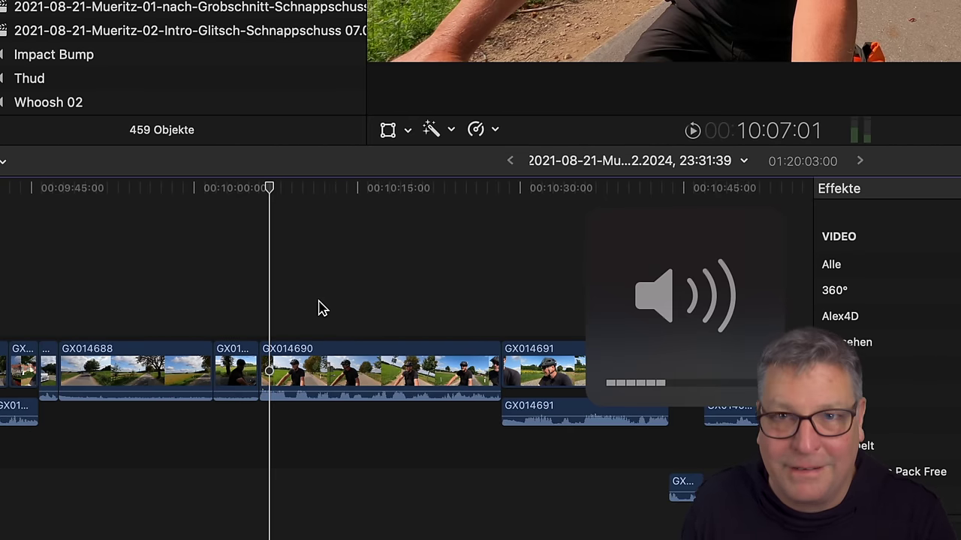
Expand the audio of clips GX014690 and GX014689 so it shows separately below the video.
{"action": "left_click", "coordinate": [286, 313]}
{"action": "scroll", "coordinate": [223, 377], "scroll_direction": "up", "scroll_amount": 3}
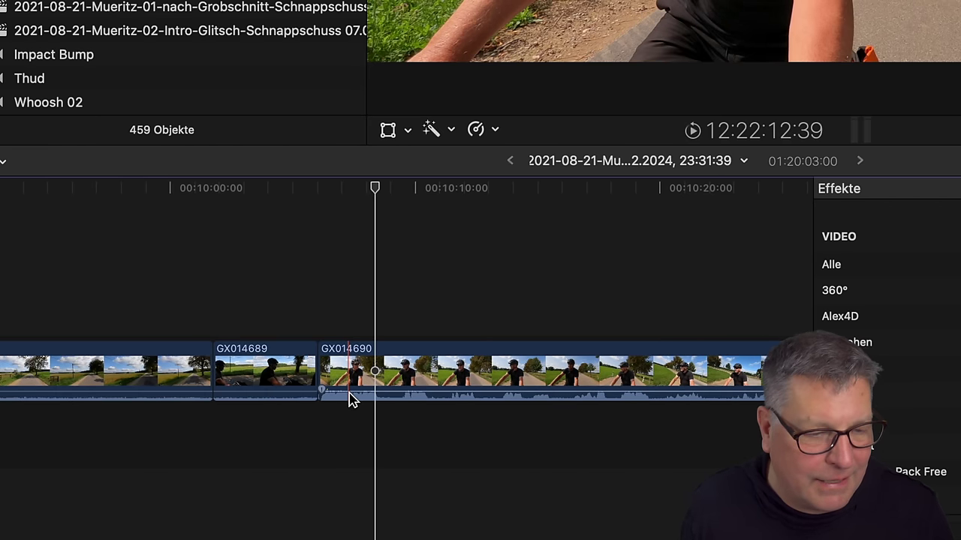
{"action": "left_click", "coordinate": [350, 401]}
{"action": "key", "text": "ctrl+s"}
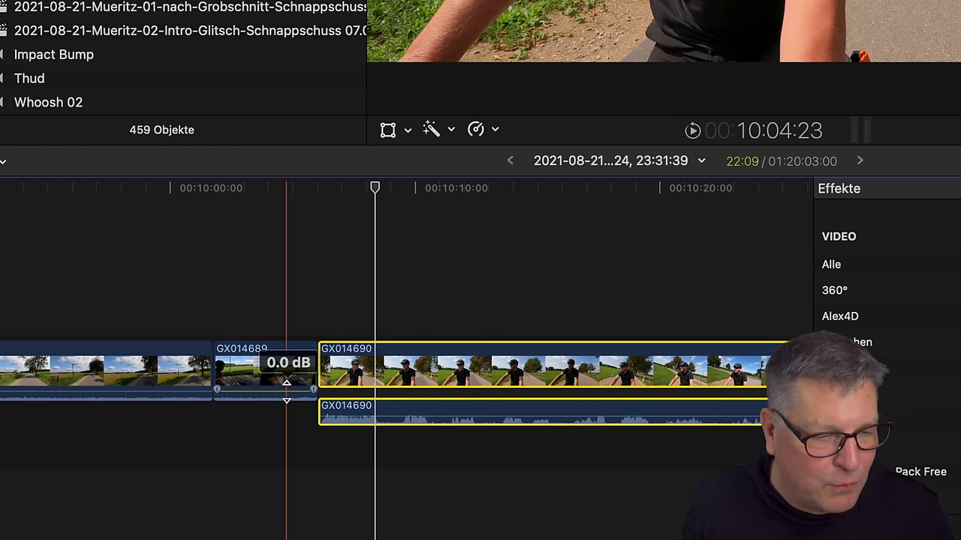
{"action": "left_click", "coordinate": [277, 402]}
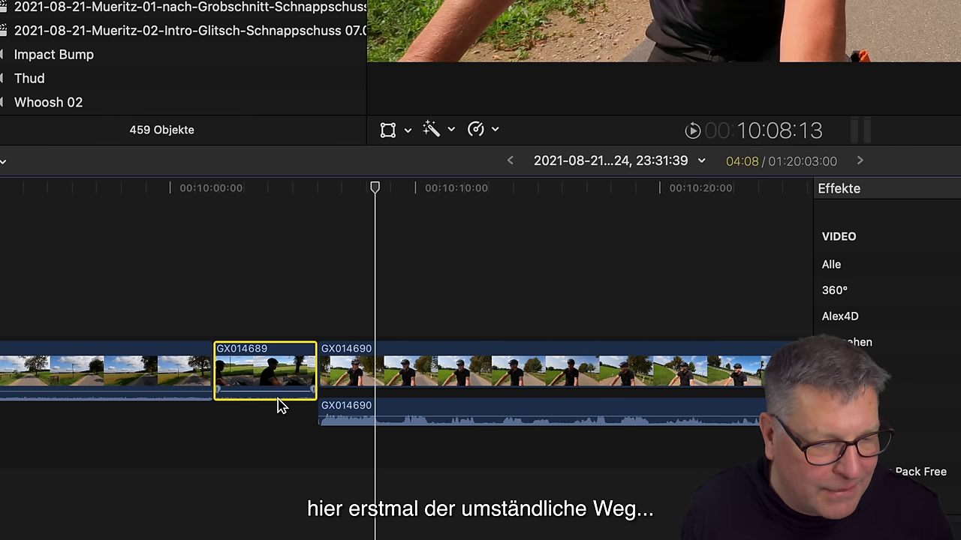
{"action": "key", "text": "ctrl+s"}
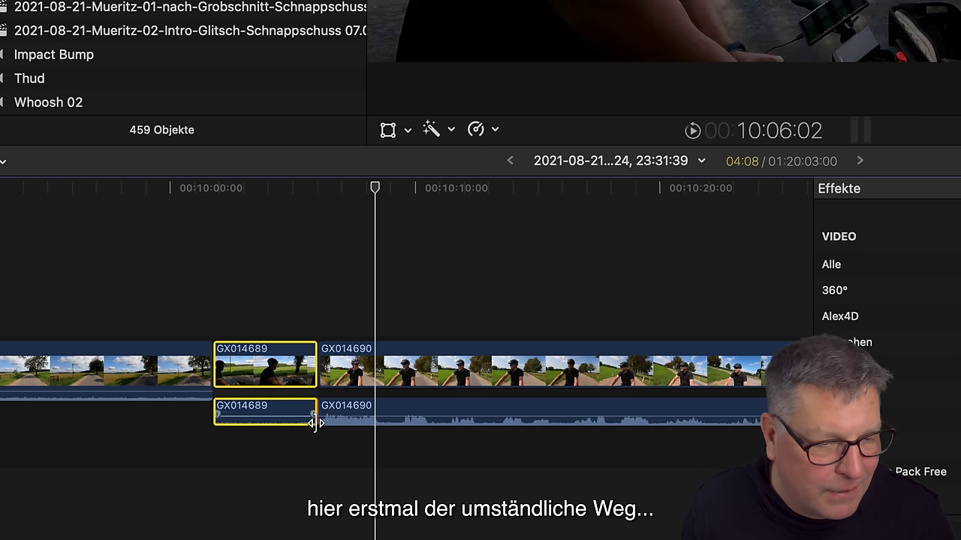
Adjust the audio edge and fade at the end of GX014689 to soften the change into GX014690, and play the transition.
{"action": "left_click", "coordinate": [314, 419]}
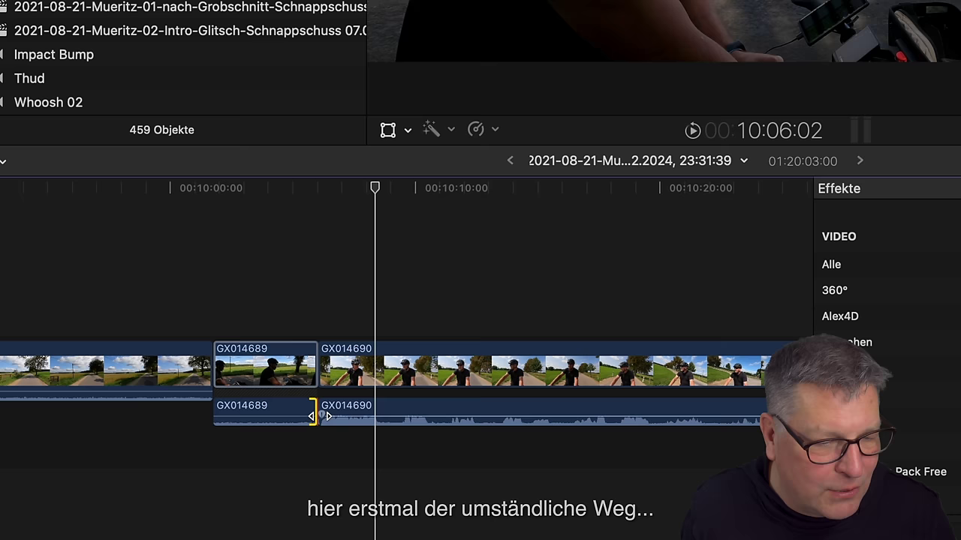
{"action": "mouse_move", "coordinate": [314, 416]}
{"action": "left_mouse_down"}
{"action": "mouse_move", "coordinate": [334, 419]}
{"action": "mouse_move", "coordinate": [300, 412]}
{"action": "left_mouse_up"}
{"action": "left_click", "coordinate": [313, 417]}
{"action": "left_click", "coordinate": [300, 292]}
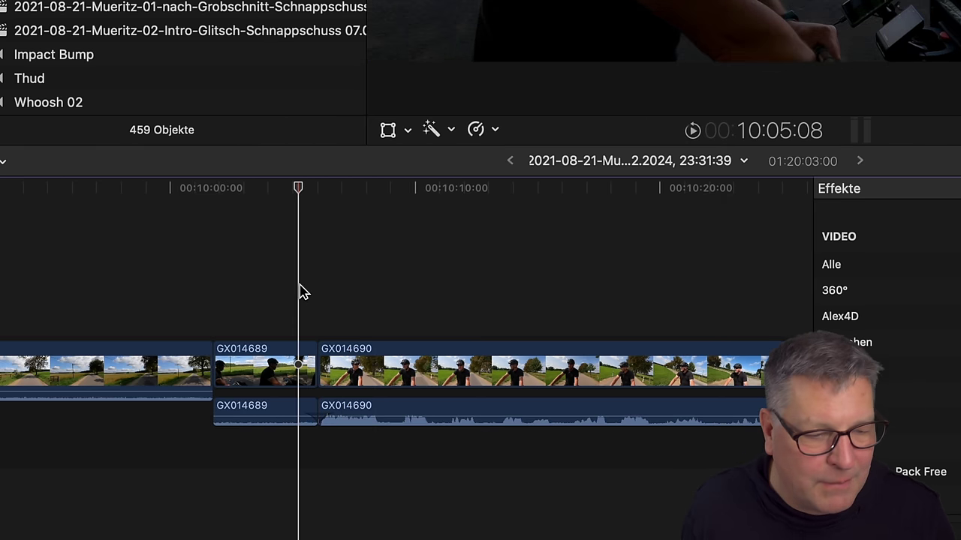
{"action": "key", "text": "space"}
{"action": "key", "text": "space"}
Select the expanded audio of GX014689 and GX014690 around their cut and apply an audio crossfade.
{"action": "left_click", "coordinate": [298, 292]}
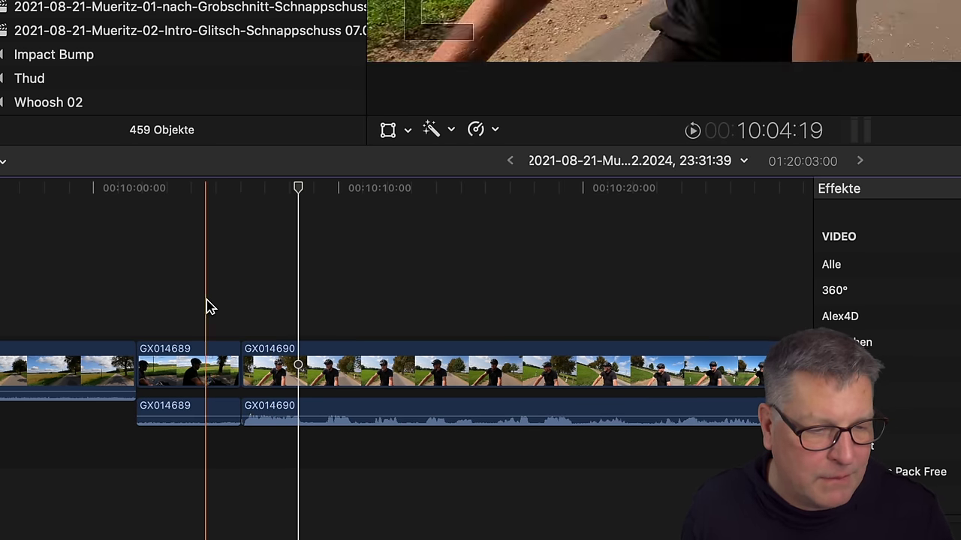
{"action": "key", "text": "alt+t"}
{"action": "left_click_drag", "start_coordinate": [296, 476], "coordinate": [232, 418]}
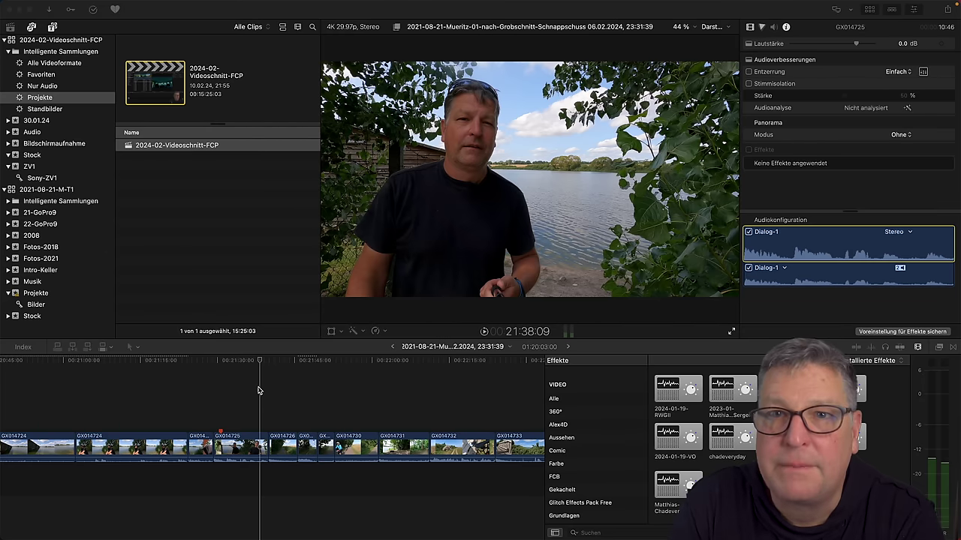
Raise the system volume and listen to the audio at the cut from GX014725 to GX014726.
{"action": "key", "text": "alt+t"}
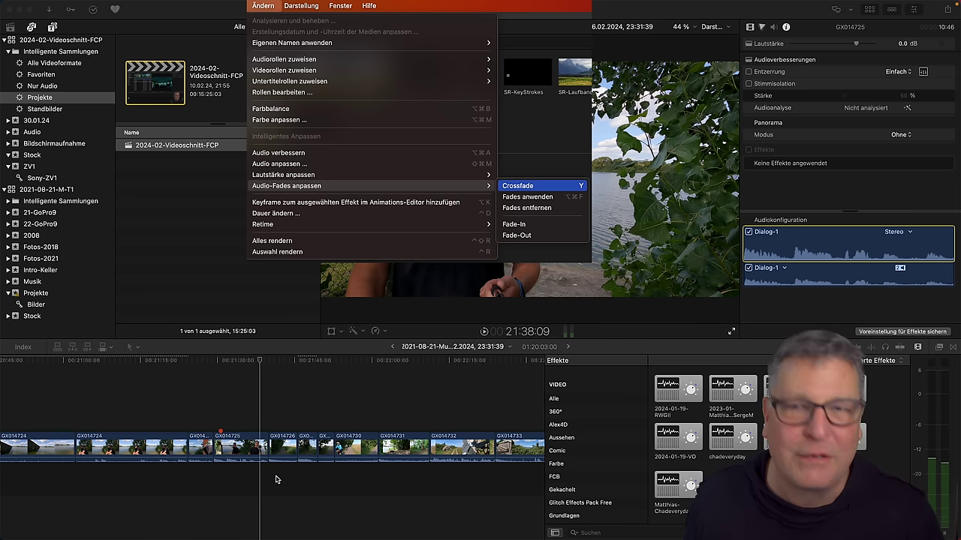
{"action": "left_click", "coordinate": [262, 411]}
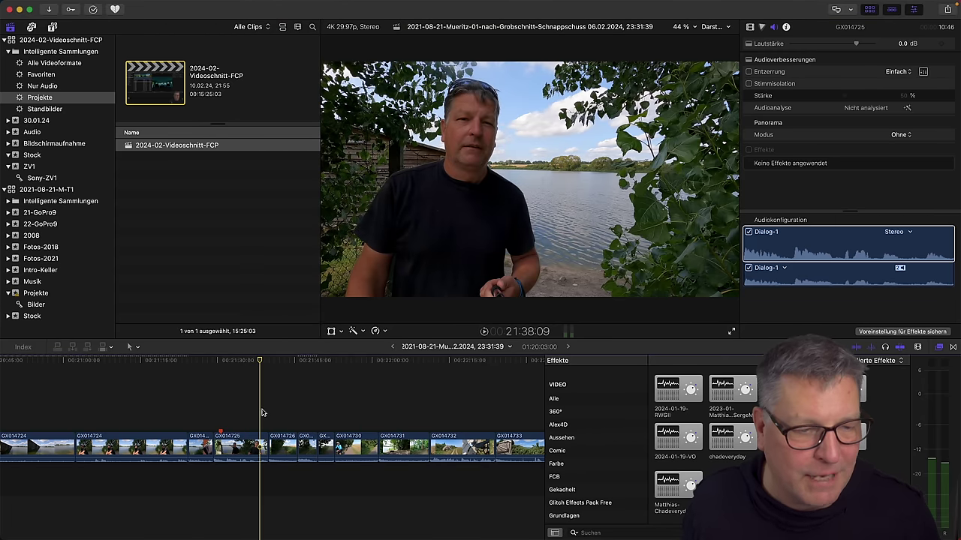
{"action": "key", "text": "space"}
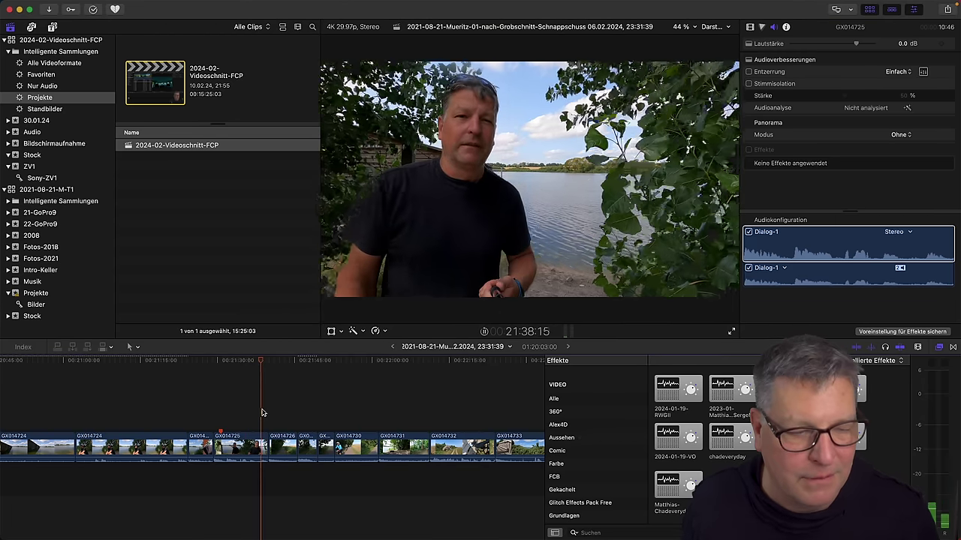
{"action": "key", "text": "XF86AudioRaiseVolume"}
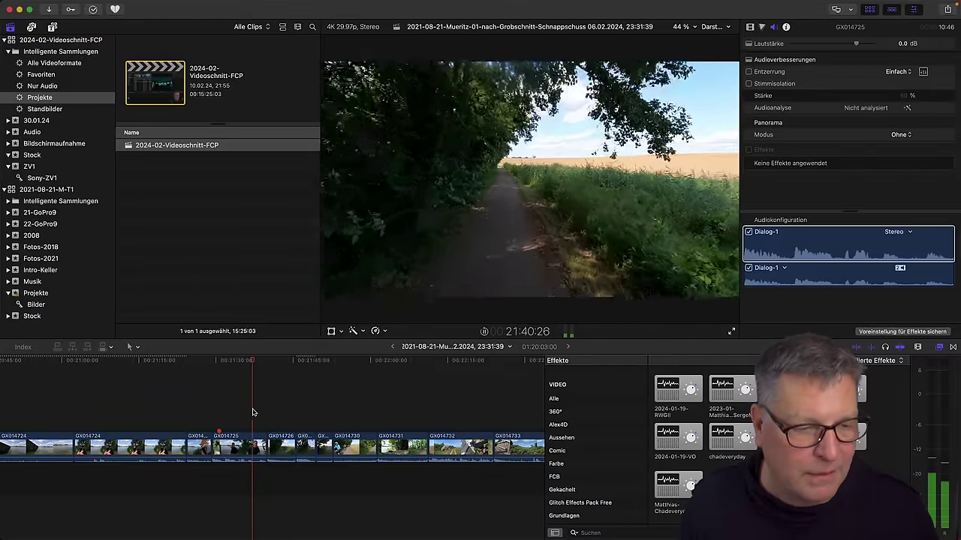
{"action": "left_click", "coordinate": [253, 412]}
{"action": "key", "text": "XF86AudioRaiseVolume"}
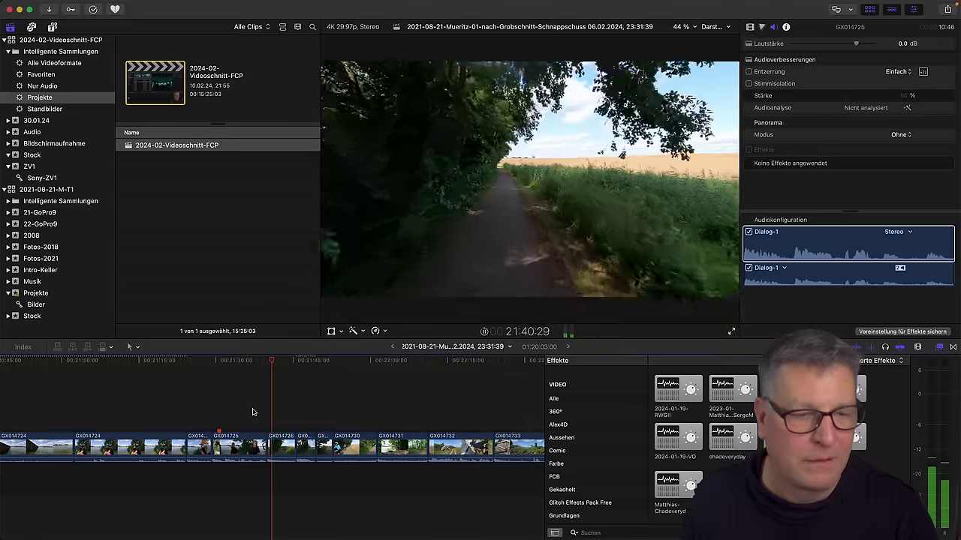
{"action": "key", "text": "space"}
{"action": "key", "text": "XF86AudioRaiseVolume"}
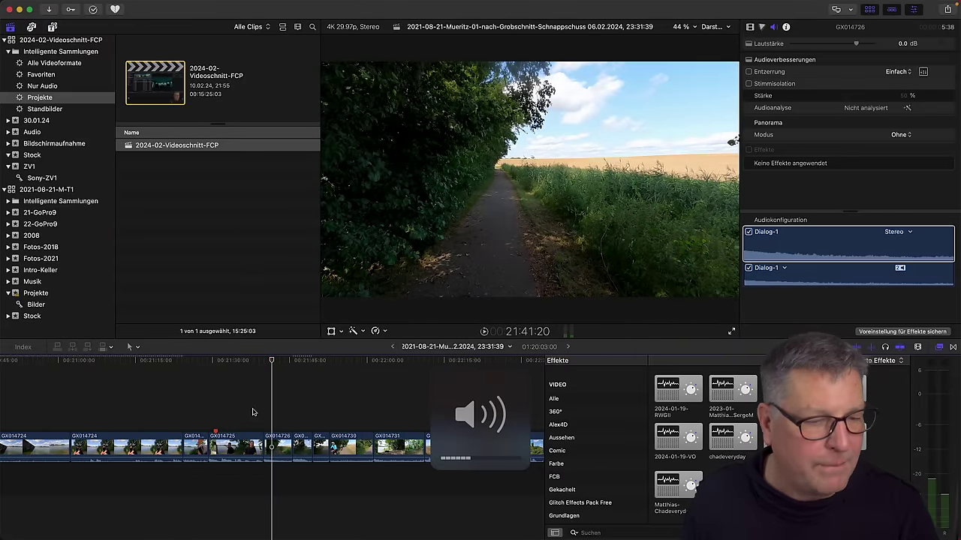
{"action": "left_click", "coordinate": [252, 412]}
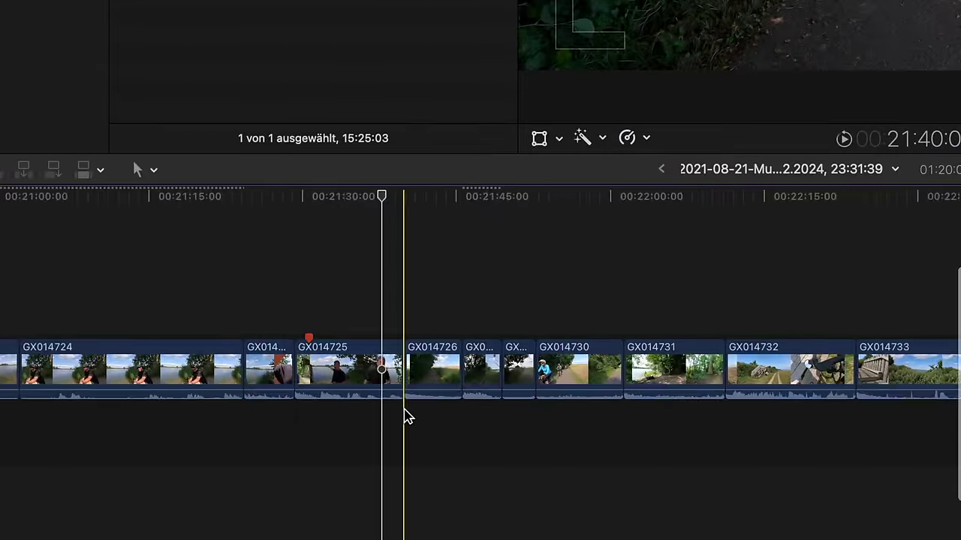
Select clips GX014725 and GX014726 and apply an audio crossfade between them.
{"action": "scroll", "coordinate": [375, 430], "scroll_direction": "up", "scroll_amount": 5}
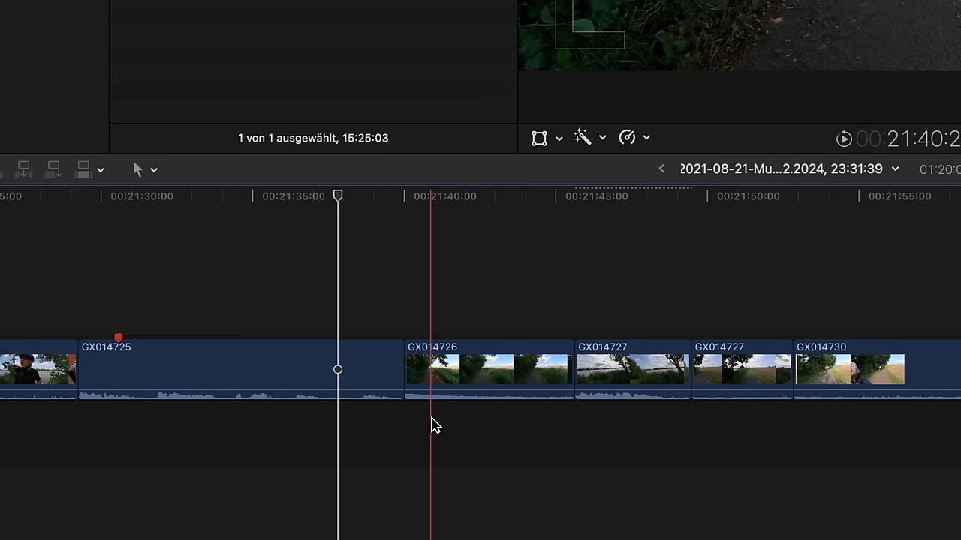
{"action": "left_click_drag", "start_coordinate": [434, 425], "coordinate": [386, 386]}
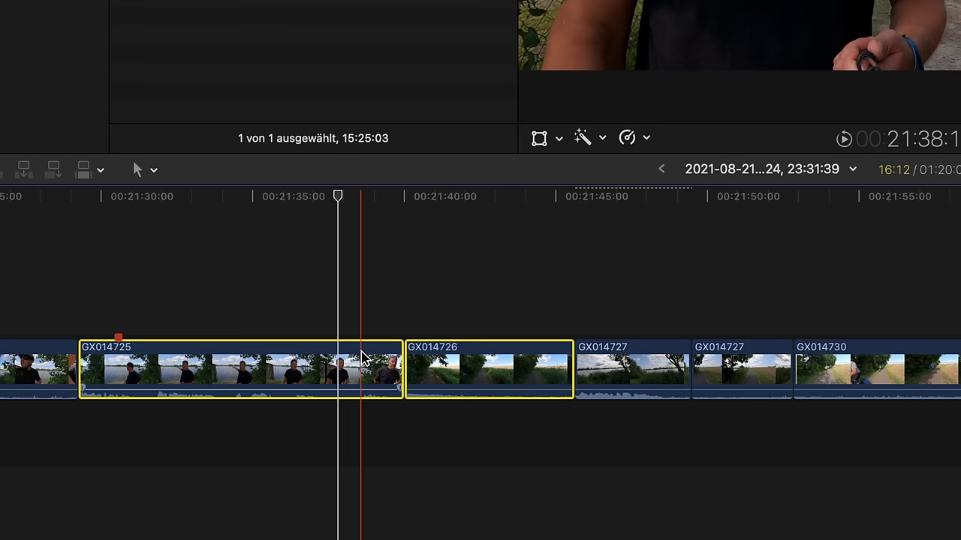
{"action": "key", "text": "y"}
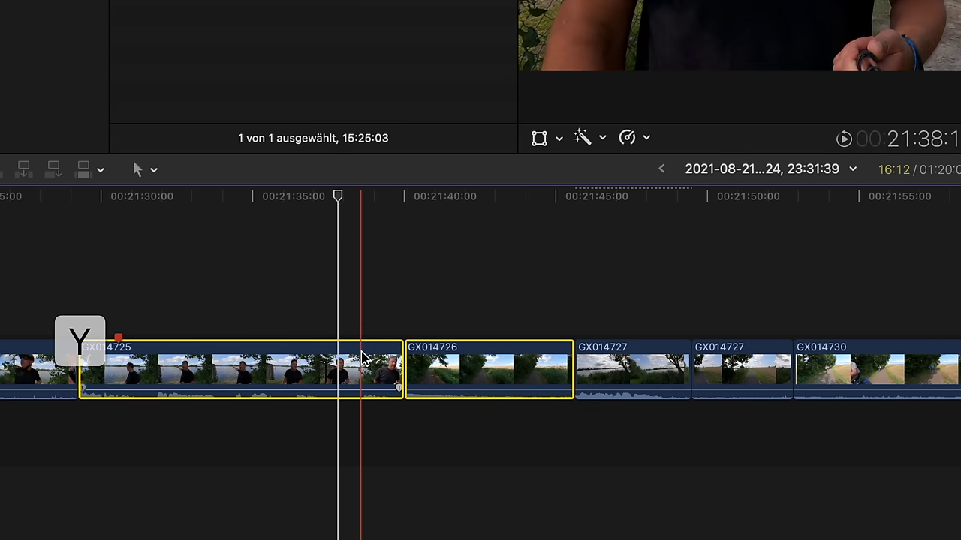
Expand the audio of GX014725 and GX014726 below the video and play the crossfade at their cut.
{"action": "left_click", "coordinate": [392, 311]}
{"action": "scroll", "coordinate": [392, 314], "scroll_direction": "up", "scroll_amount": 4}
{"action": "scroll", "coordinate": [393, 314], "scroll_direction": "up", "scroll_amount": 5}
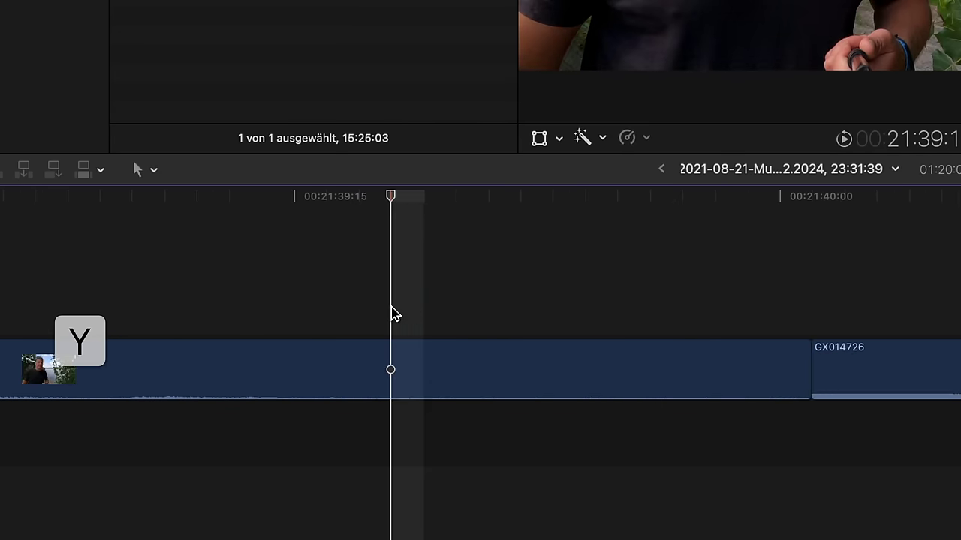
{"action": "scroll", "coordinate": [392, 313], "scroll_direction": "right", "scroll_amount": 5}
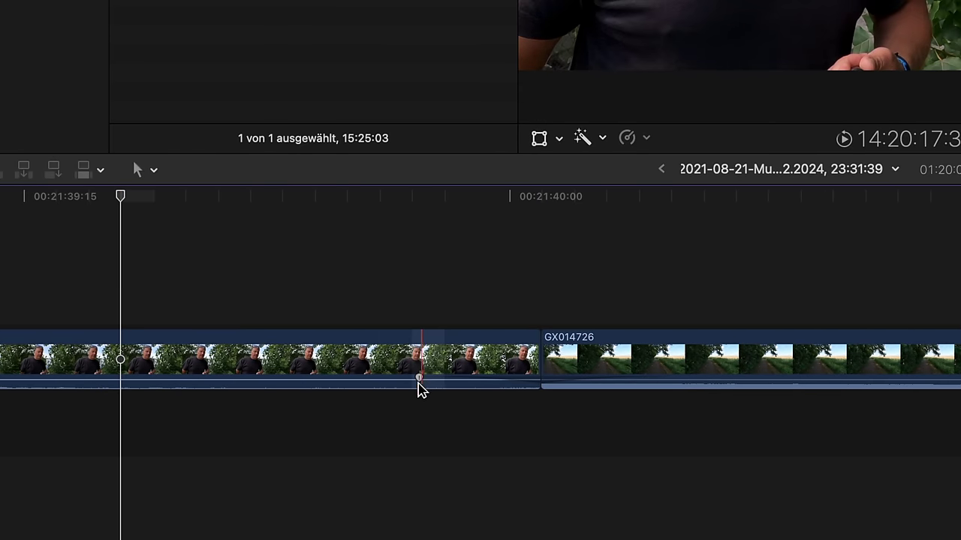
{"action": "double_click", "coordinate": [323, 390]}
{"action": "double_click", "coordinate": [617, 394]}
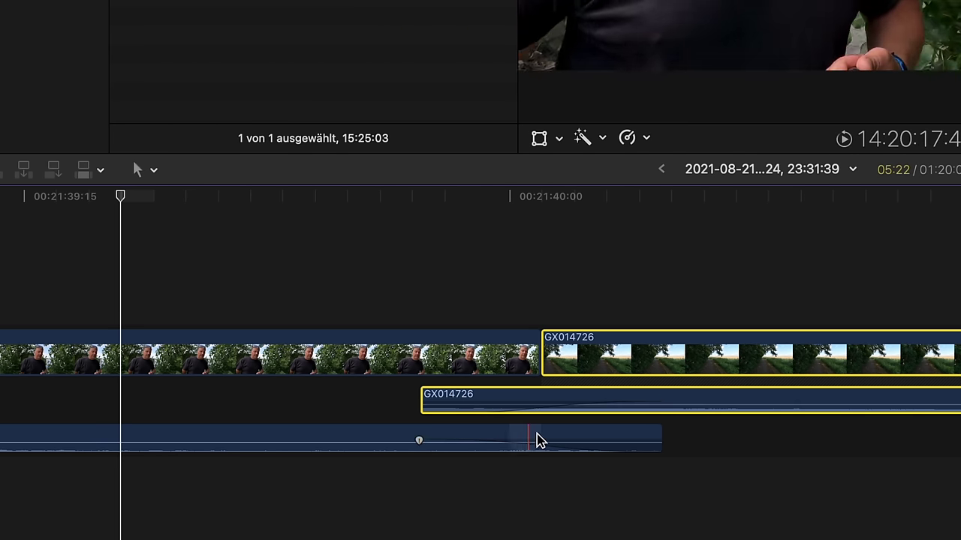
{"action": "left_click", "coordinate": [344, 274]}
{"action": "key", "text": "space"}
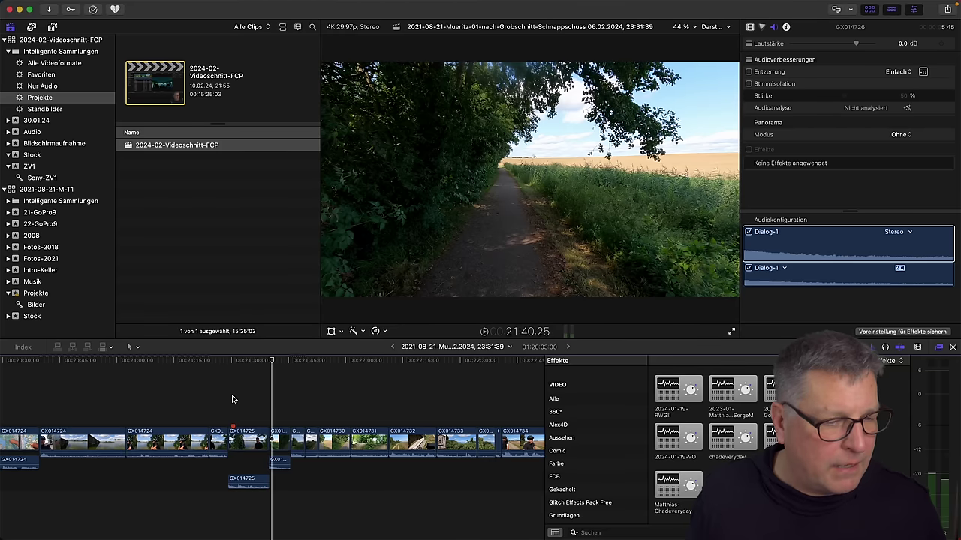
{"action": "scroll", "coordinate": [232, 399], "scroll_direction": "left", "scroll_amount": 5}
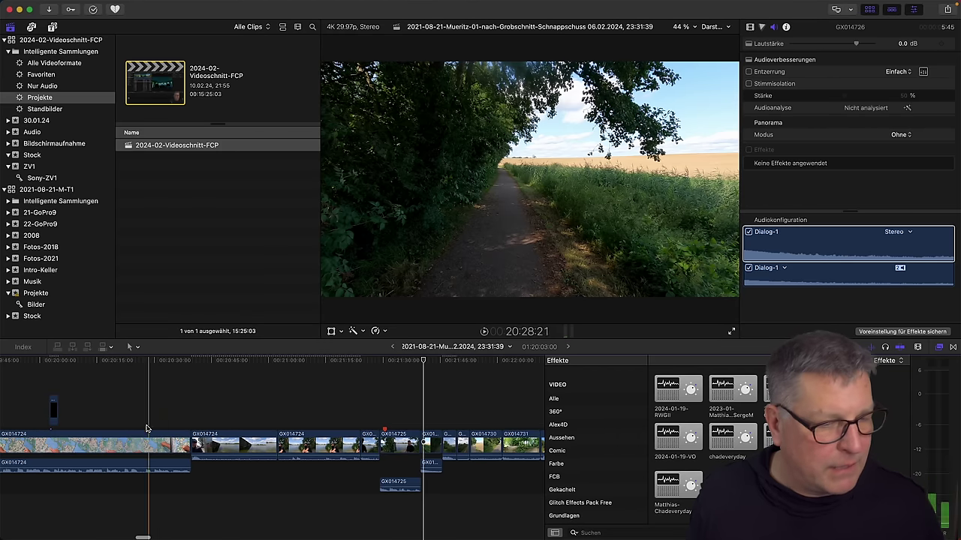
{"action": "key", "text": "super+a"}
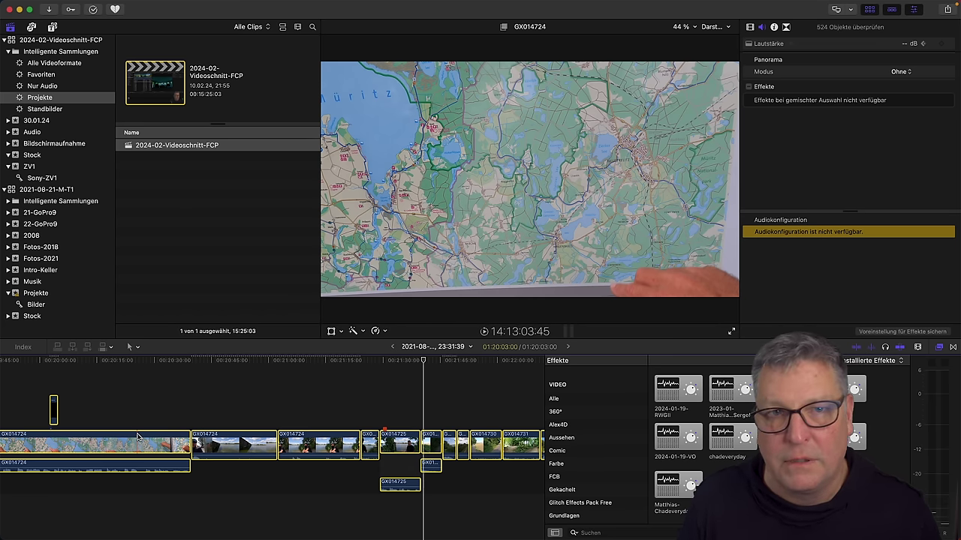
{"action": "left_click", "coordinate": [178, 398]}
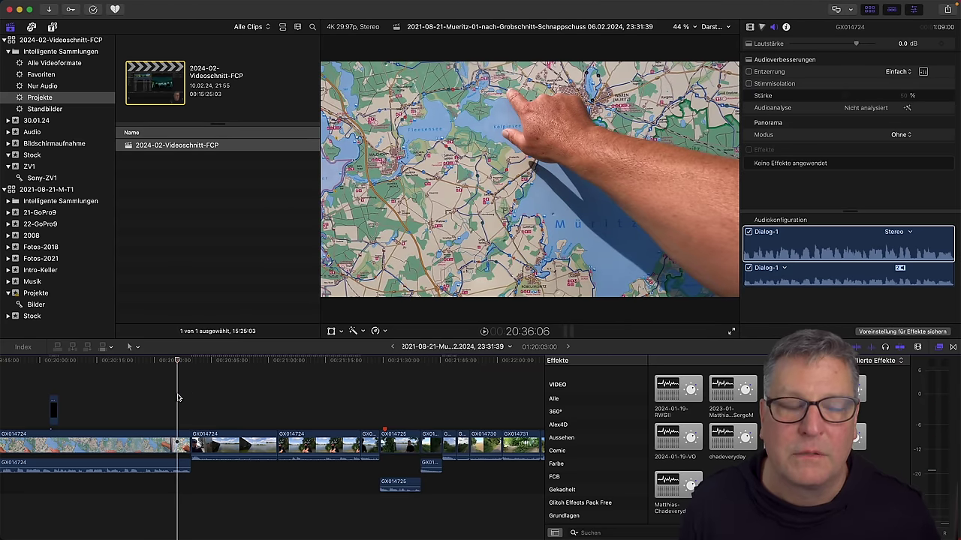
Go to the beginning of the Mueritz project and skim the opening shots of its intro.
{"action": "key", "text": "super+minus"}
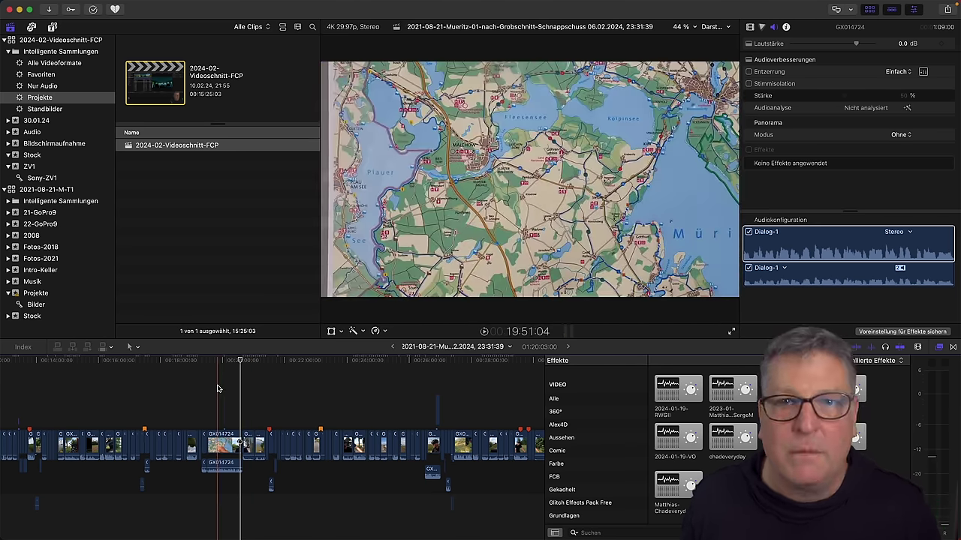
{"action": "left_click", "coordinate": [223, 362]}
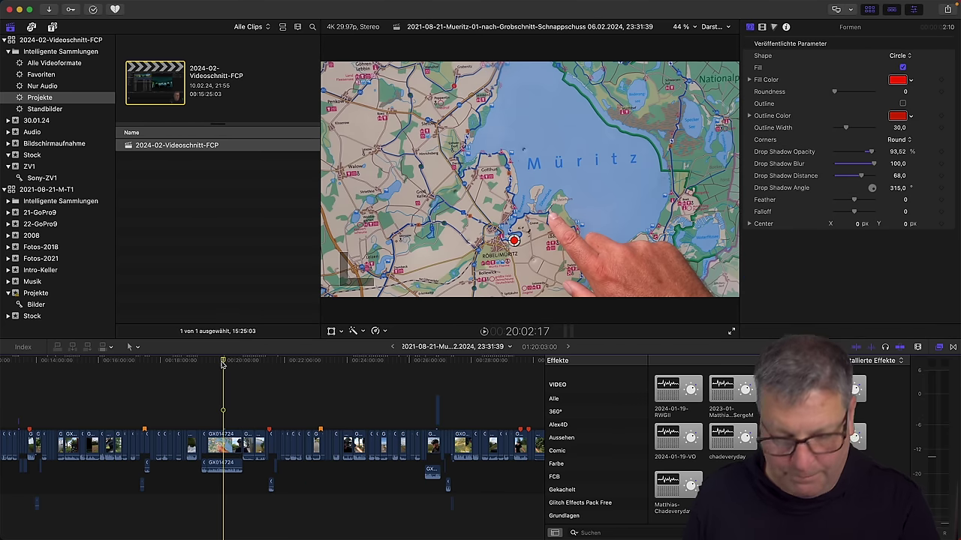
{"action": "key", "text": "Up"}
{"action": "left_click", "coordinate": [22, 361]}
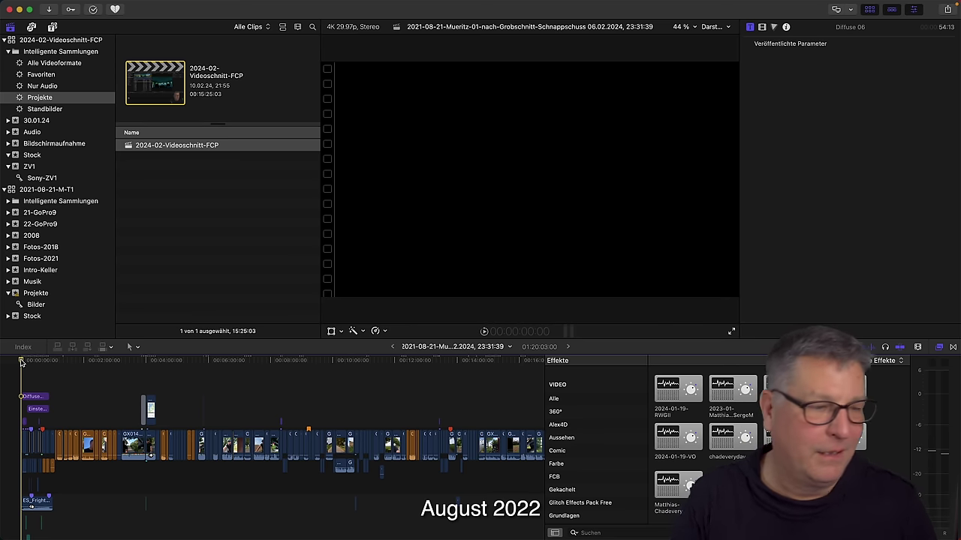
{"action": "left_click", "coordinate": [25, 361]}
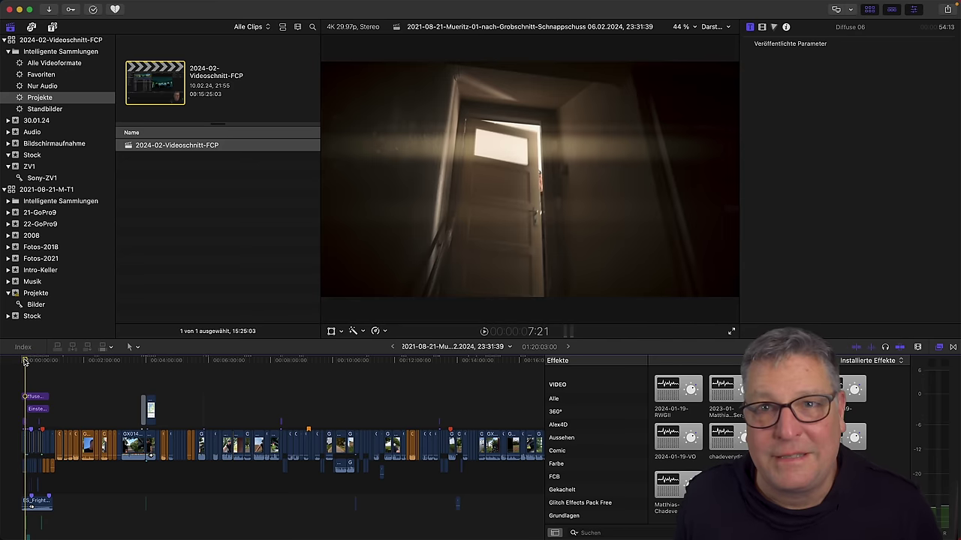
{"action": "left_click", "coordinate": [21, 361]}
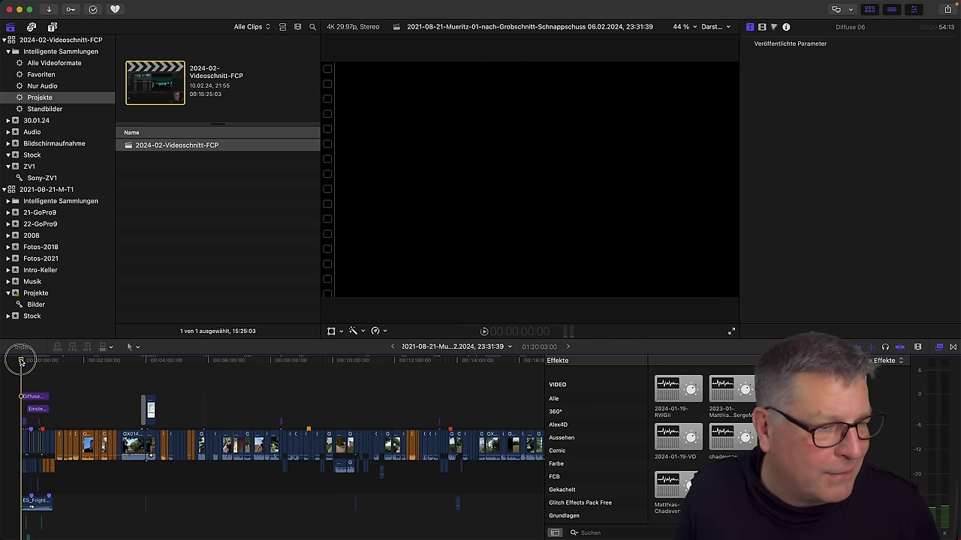
{"action": "left_click", "coordinate": [32, 361]}
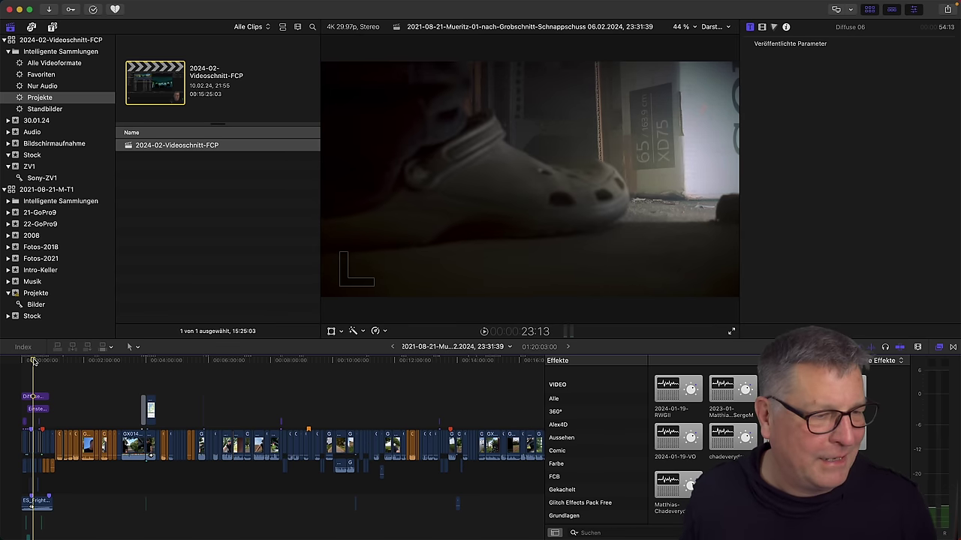
{"action": "left_click_drag", "start_coordinate": [34, 361], "coordinate": [21, 362]}
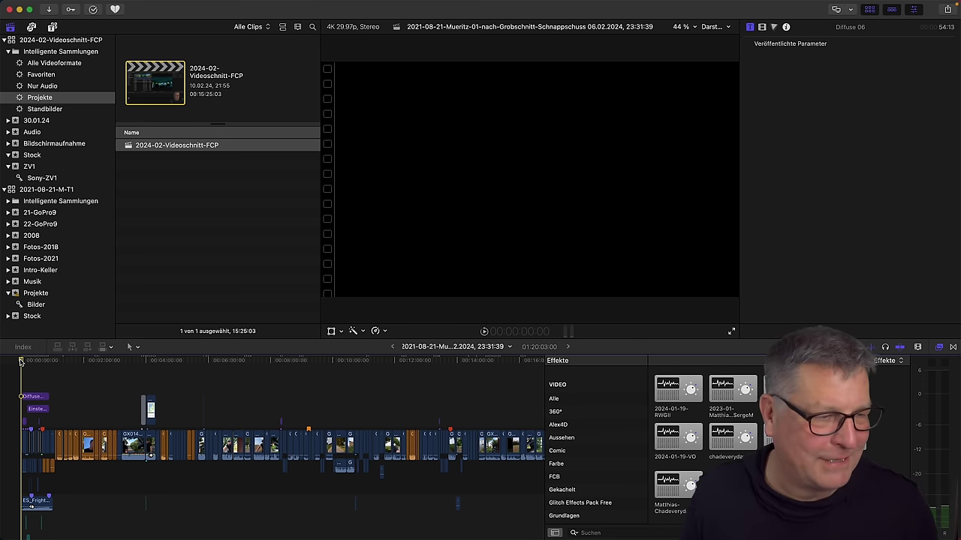
Play the intro from the project's start with raised volume, up to the 2021 Müritz hard-drive shot.
{"action": "key", "text": "super+equal"}
{"action": "key", "text": "super+equal"}
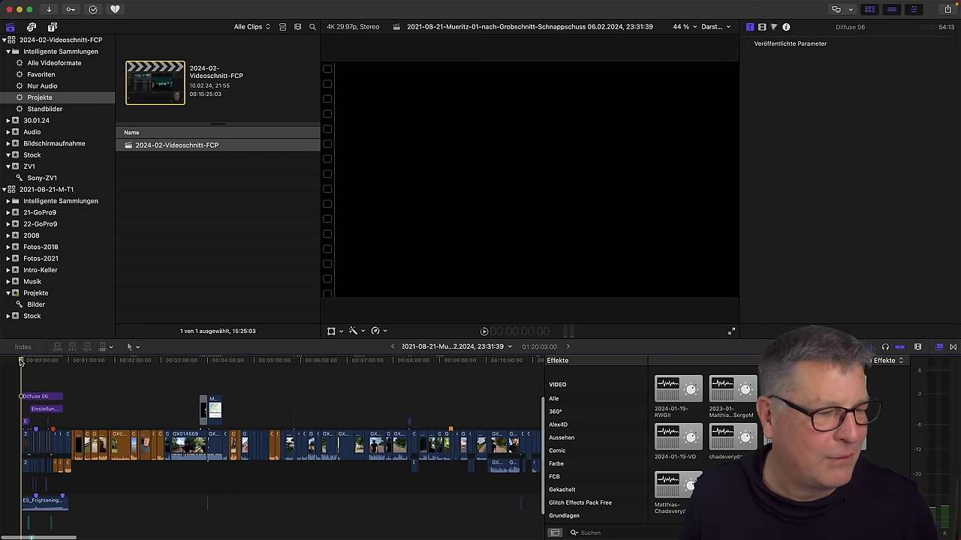
{"action": "key", "text": "super+equal"}
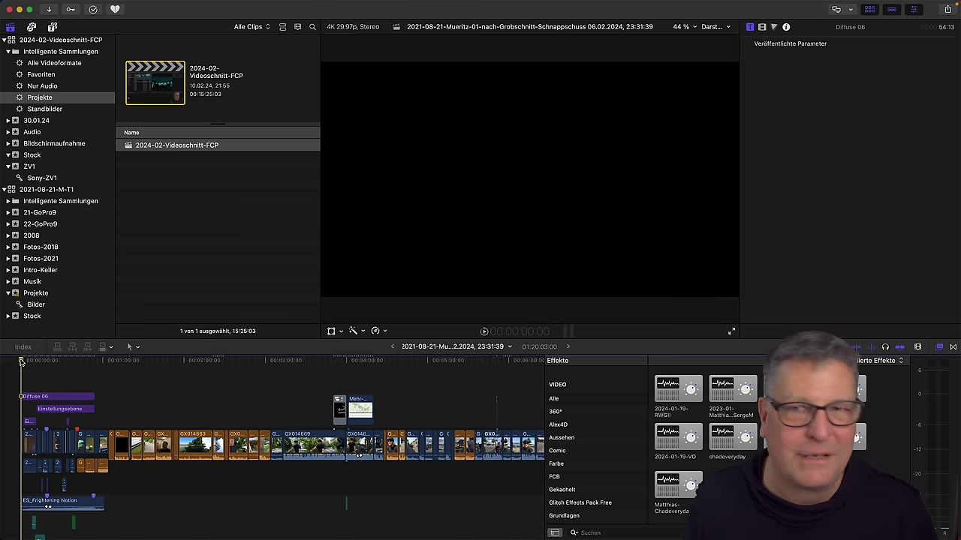
{"action": "left_click", "coordinate": [21, 361]}
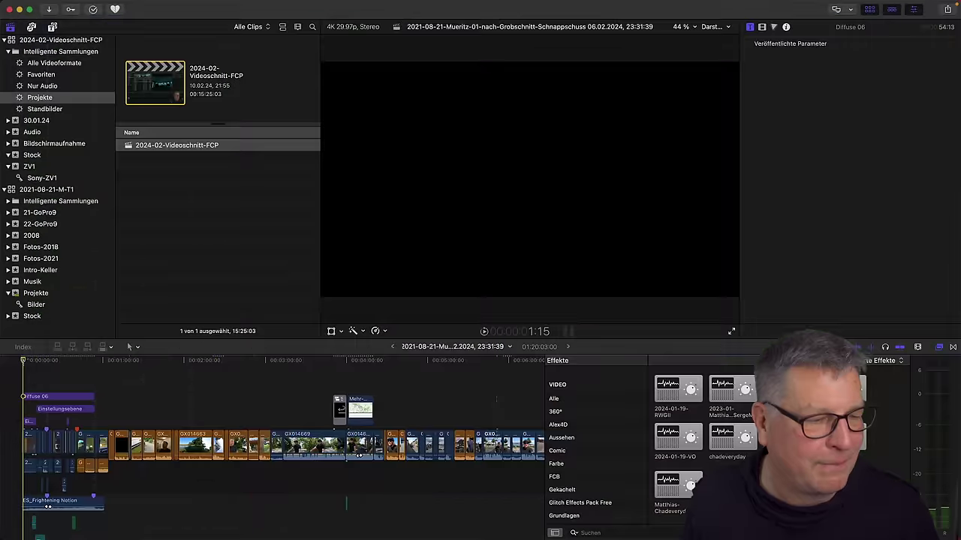
{"action": "key", "text": "XF86AudioRaiseVolume"}
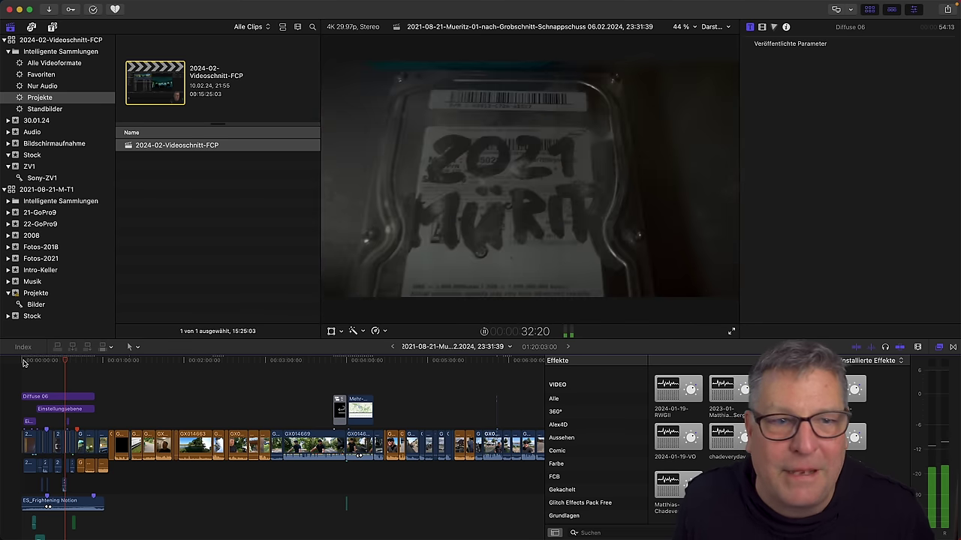
{"action": "key", "text": "space"}
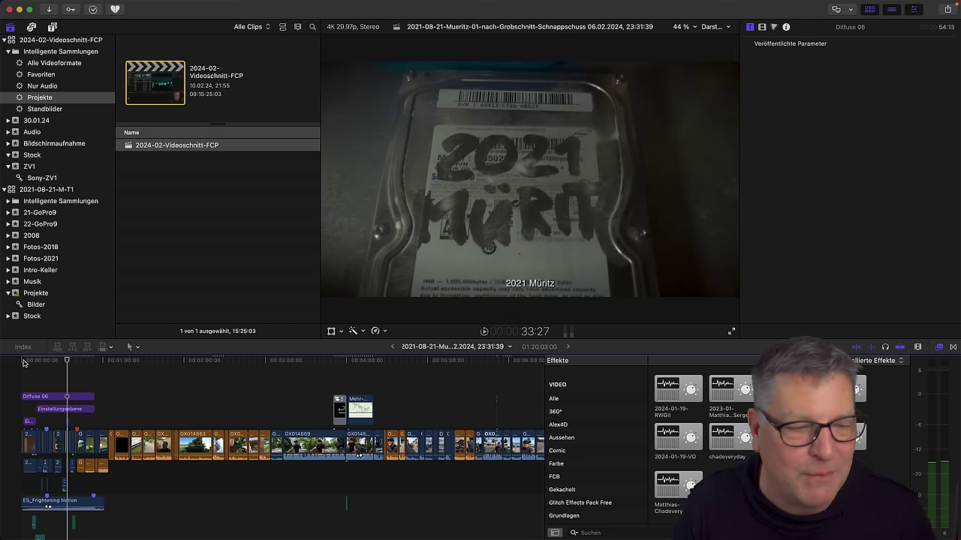
Go to the 2021 Müritz hard-drive shot, select the adjustment layer above it and enlarge that part of the intro timeline.
{"action": "left_click", "coordinate": [67, 363]}
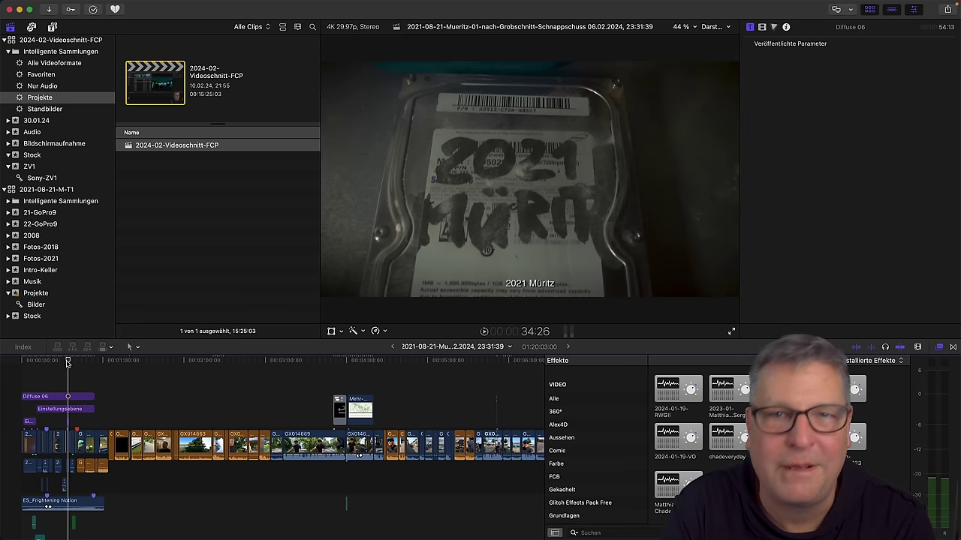
{"action": "left_click", "coordinate": [67, 361]}
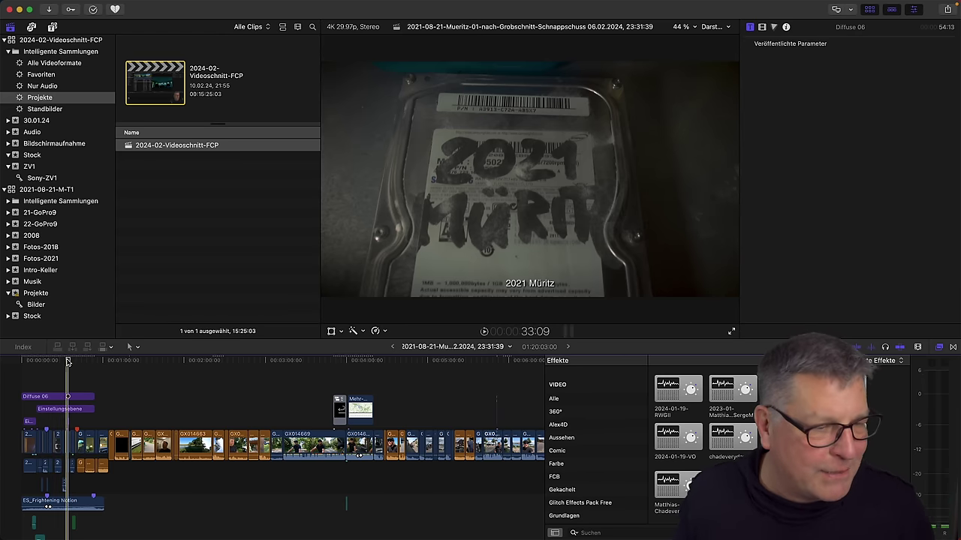
{"action": "left_click_drag", "start_coordinate": [67, 362], "coordinate": [70, 361]}
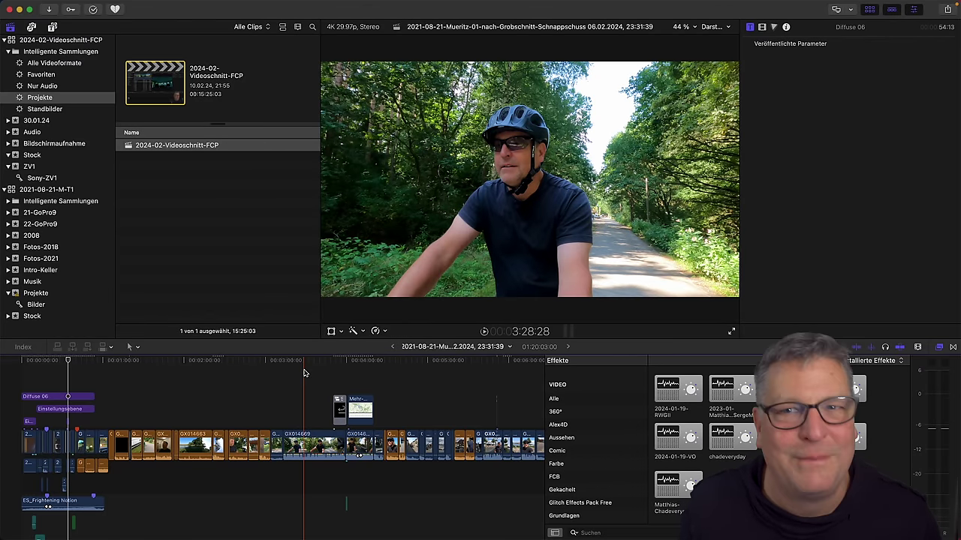
{"action": "left_click", "coordinate": [66, 409]}
{"action": "key", "text": "super+equal"}
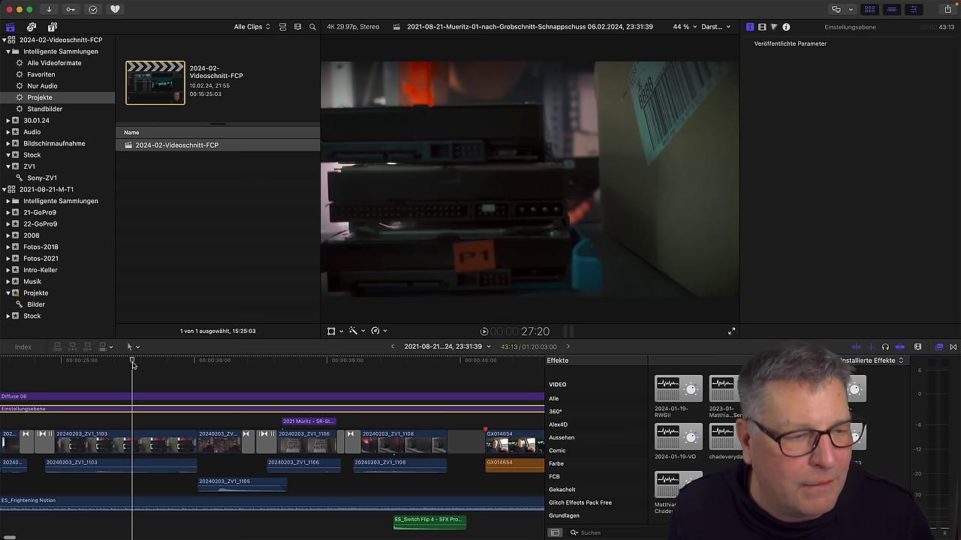
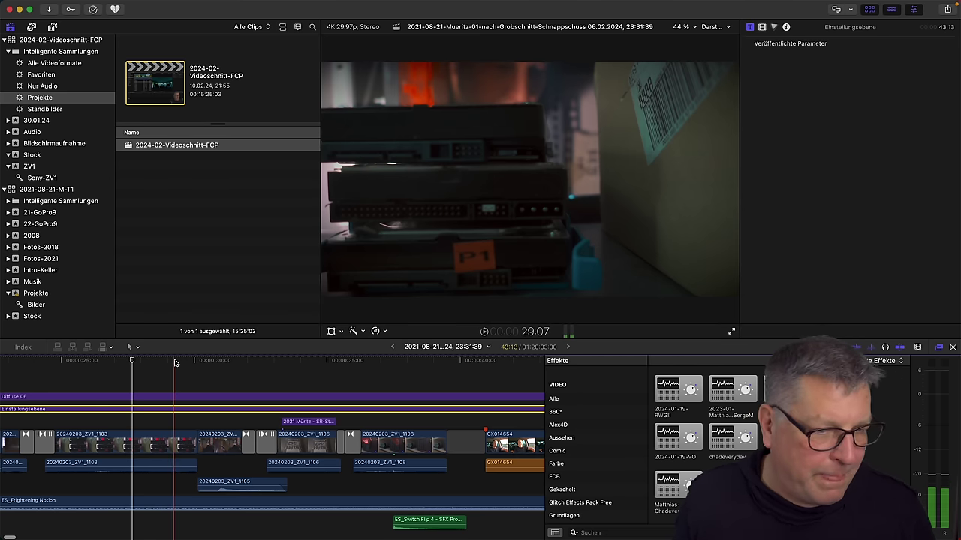
Play the intro from the padlock shot at about 16:28 and check the ES_Frightening Notion volume between its keyframes.
{"action": "scroll", "coordinate": [174, 364], "scroll_direction": "left", "scroll_amount": 10}
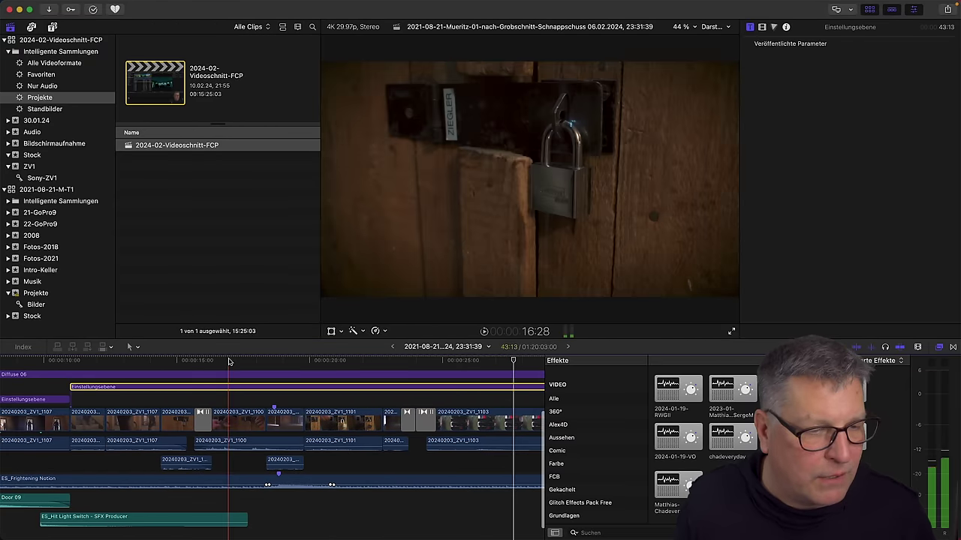
{"action": "left_click", "coordinate": [229, 361]}
{"action": "key", "text": "space"}
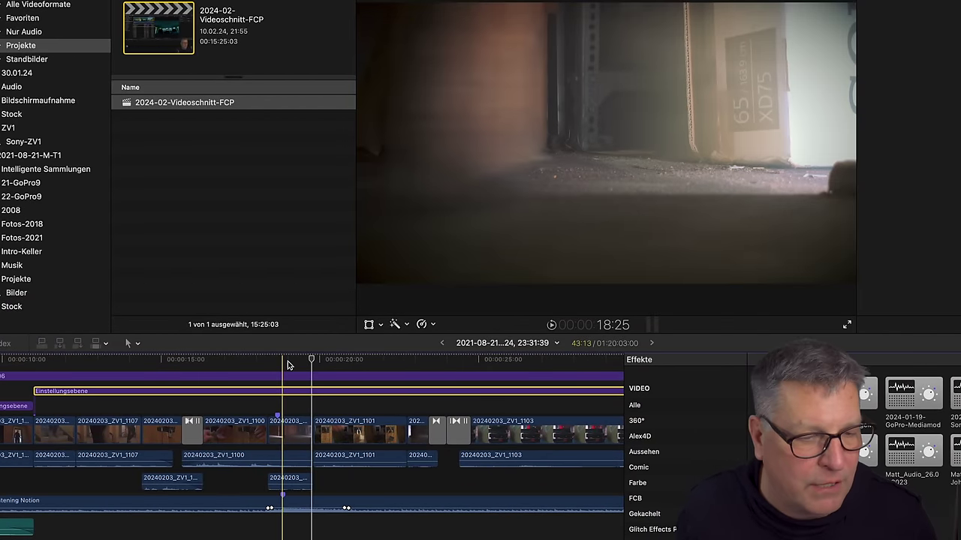
{"action": "mouse_move", "coordinate": [275, 510]}
{"action": "left_mouse_down"}
{"action": "mouse_move", "coordinate": [257, 510]}
{"action": "mouse_move", "coordinate": [293, 509]}
{"action": "left_mouse_up"}
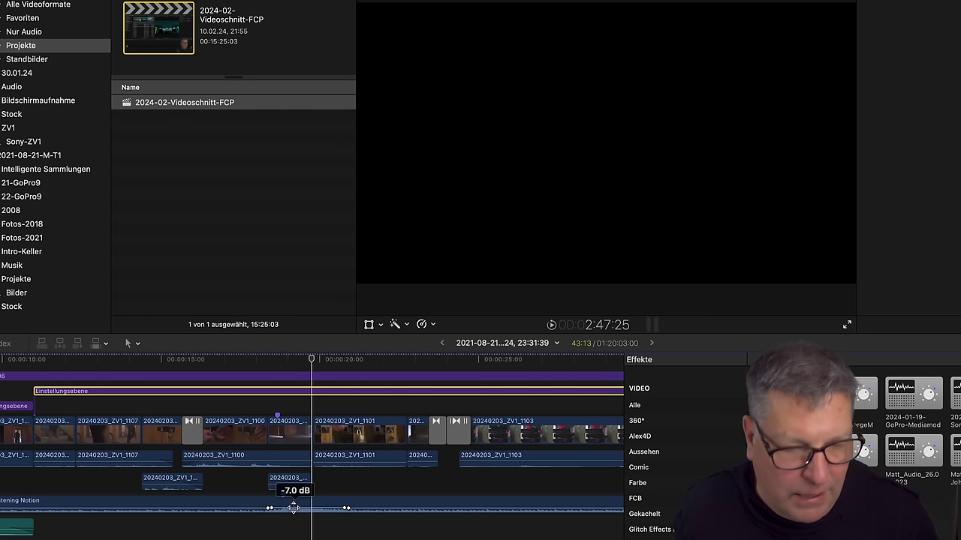
{"action": "left_click_drag", "start_coordinate": [293, 509], "coordinate": [292, 509]}
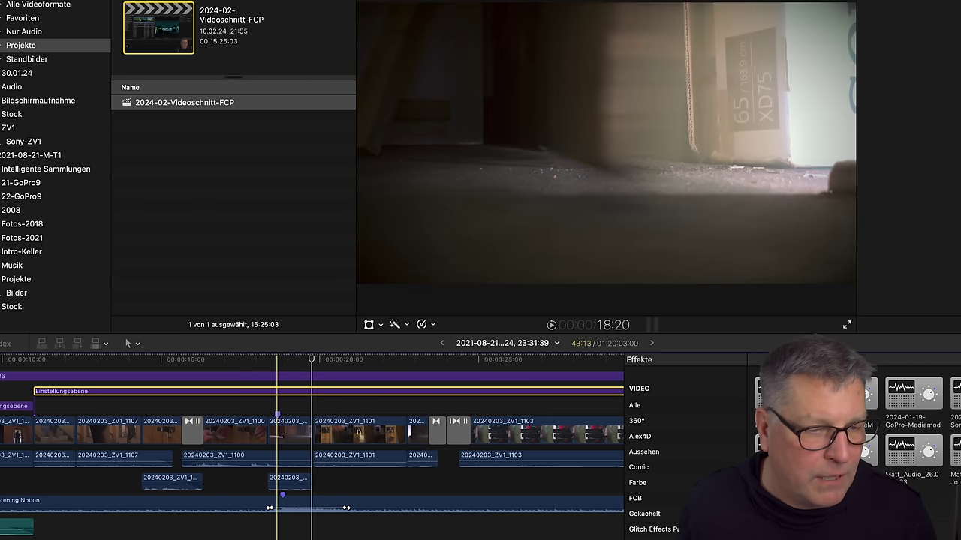
Clear the selection and play the intro from 18:14 through the 2021 Müritz hard-drive shot.
{"action": "key", "text": "super+shift+a"}
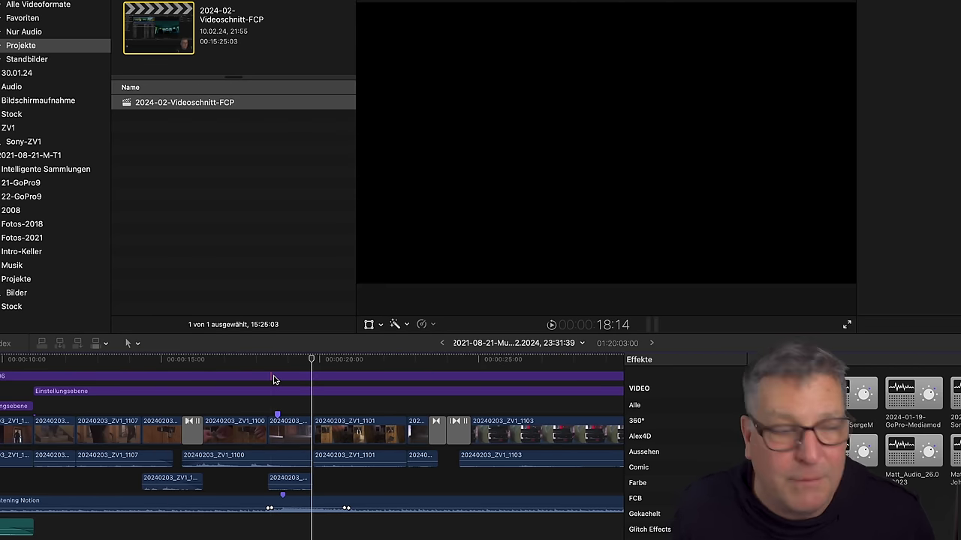
{"action": "left_click", "coordinate": [271, 367]}
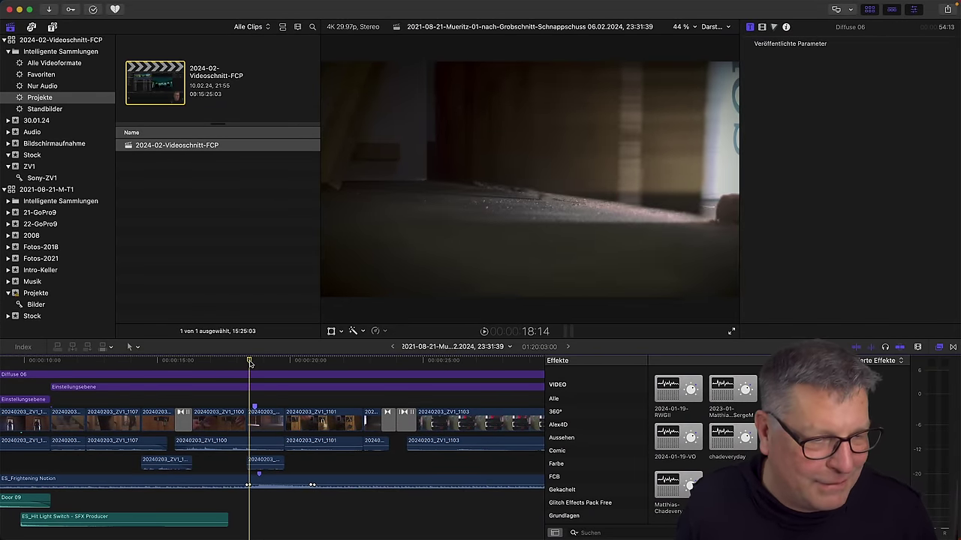
{"action": "key", "text": "space"}
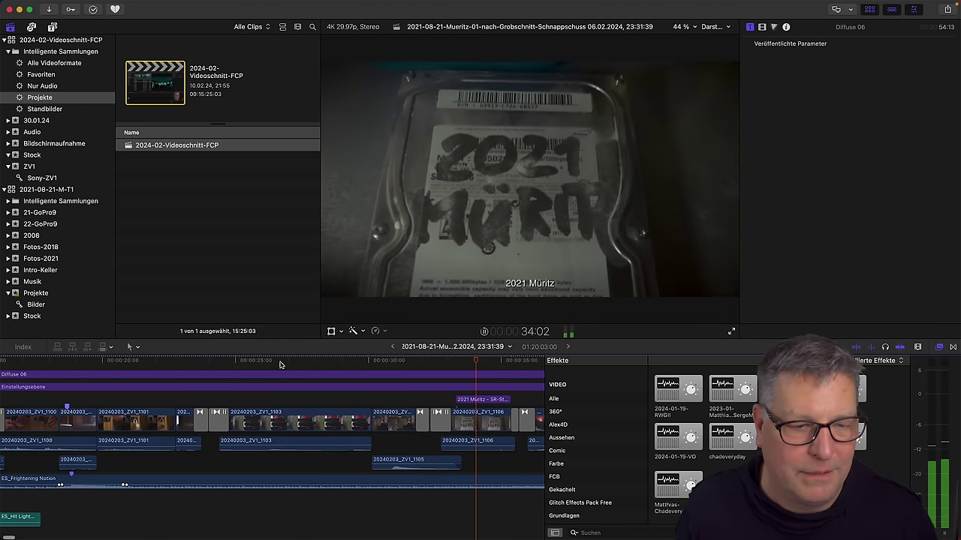
{"action": "key", "text": "space"}
Select the adjustment layer, switch to the Diffuse 06 layer above it and examine its mLight Diffuse 06 parameters.
{"action": "left_click", "coordinate": [328, 391]}
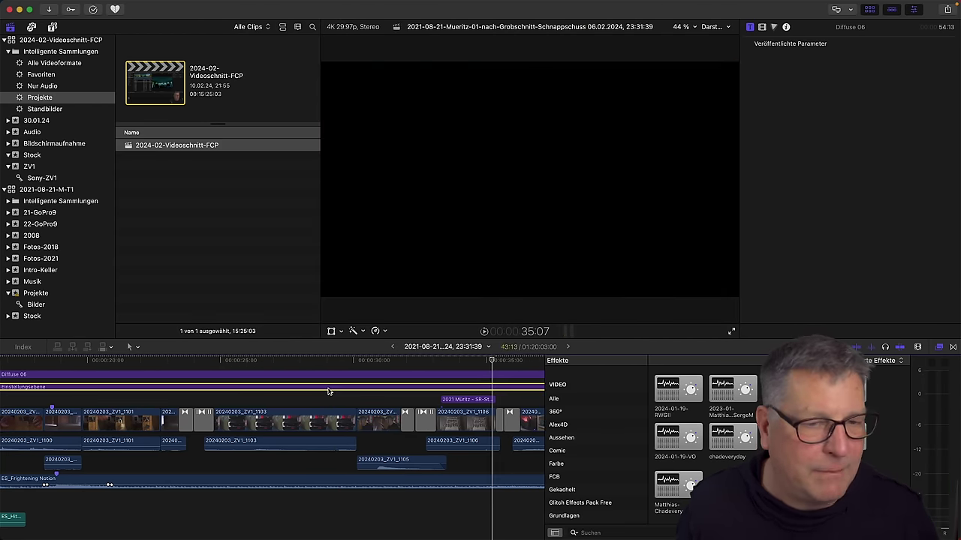
{"action": "left_click", "coordinate": [321, 391]}
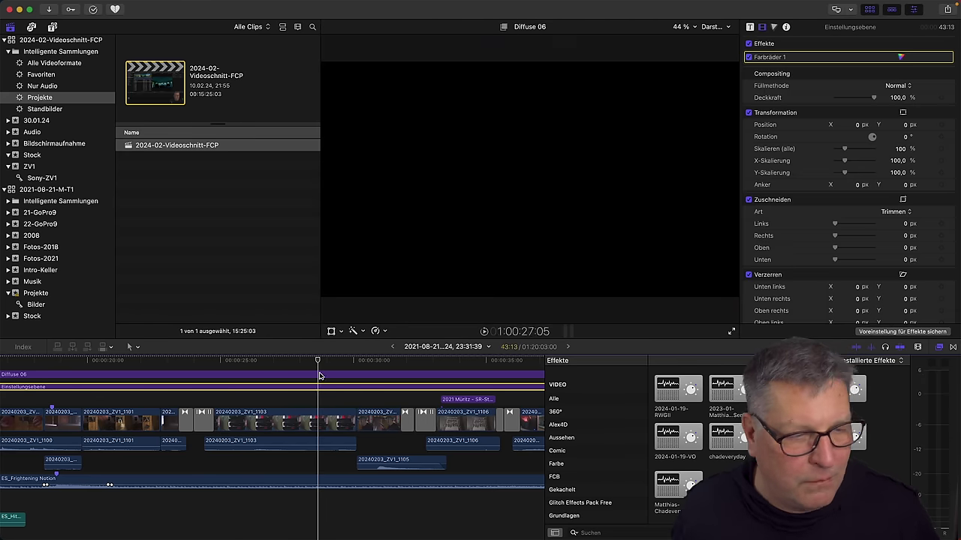
{"action": "left_click", "coordinate": [319, 374]}
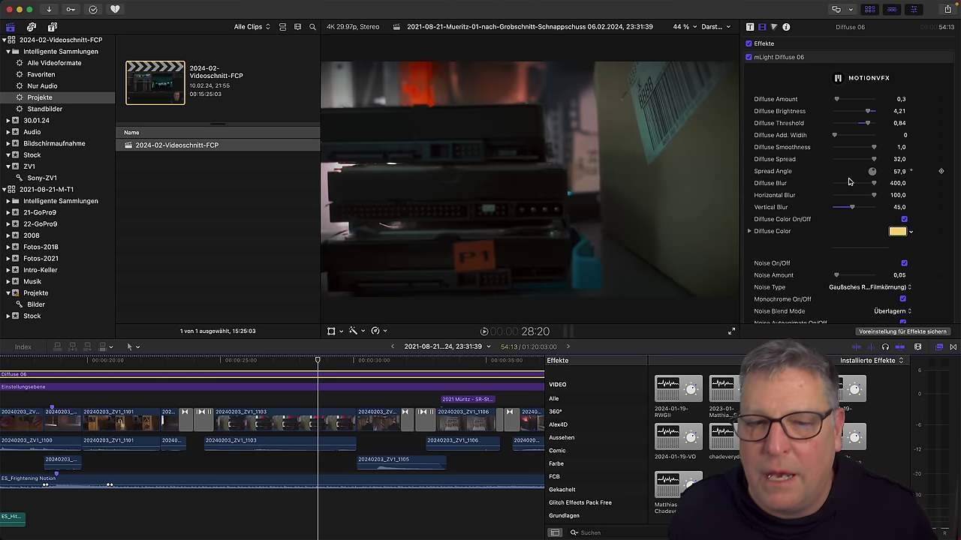
{"action": "scroll", "coordinate": [848, 216], "scroll_direction": "down", "scroll_amount": 5}
{"action": "scroll", "coordinate": [848, 215], "scroll_direction": "down", "scroll_amount": 1}
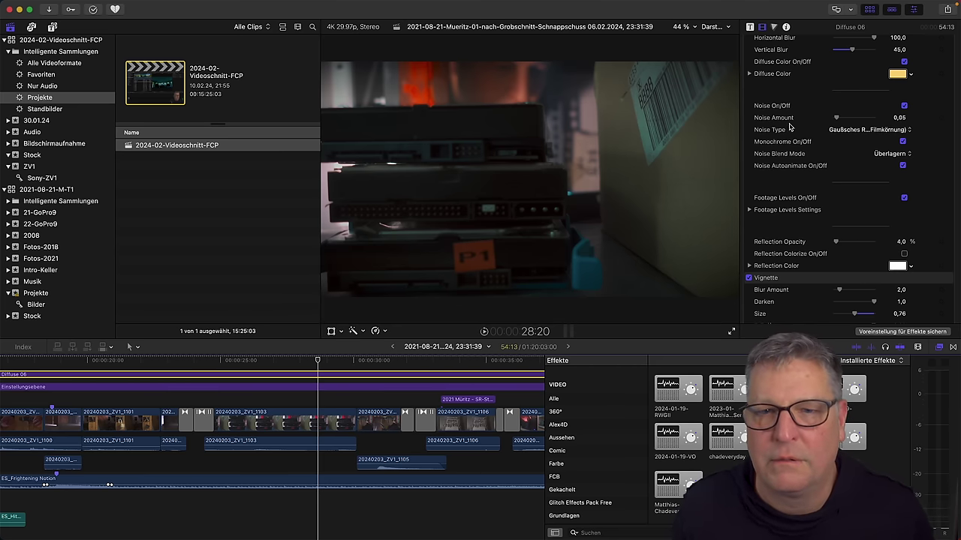
{"action": "scroll", "coordinate": [789, 127], "scroll_direction": "up", "scroll_amount": 5}
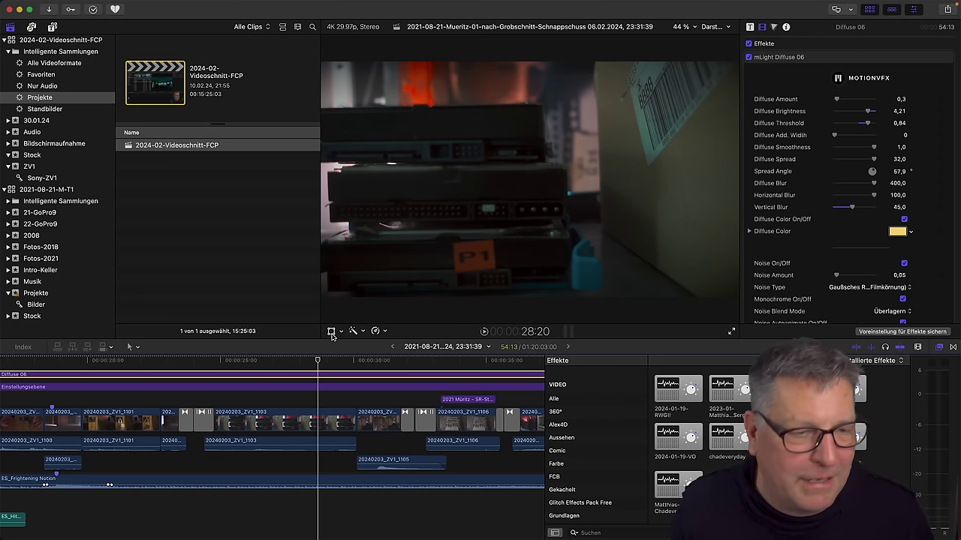
Disable and re-enable the Diffuse 06 layer at the door shot at 6:11 to compare the picture.
{"action": "scroll", "coordinate": [250, 378], "scroll_direction": "left", "scroll_amount": 10}
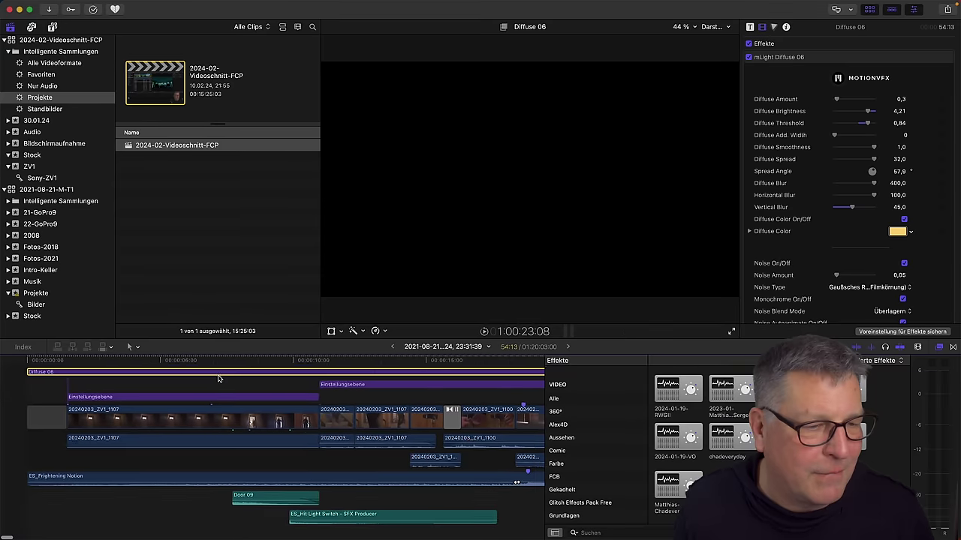
{"action": "left_click", "coordinate": [191, 361]}
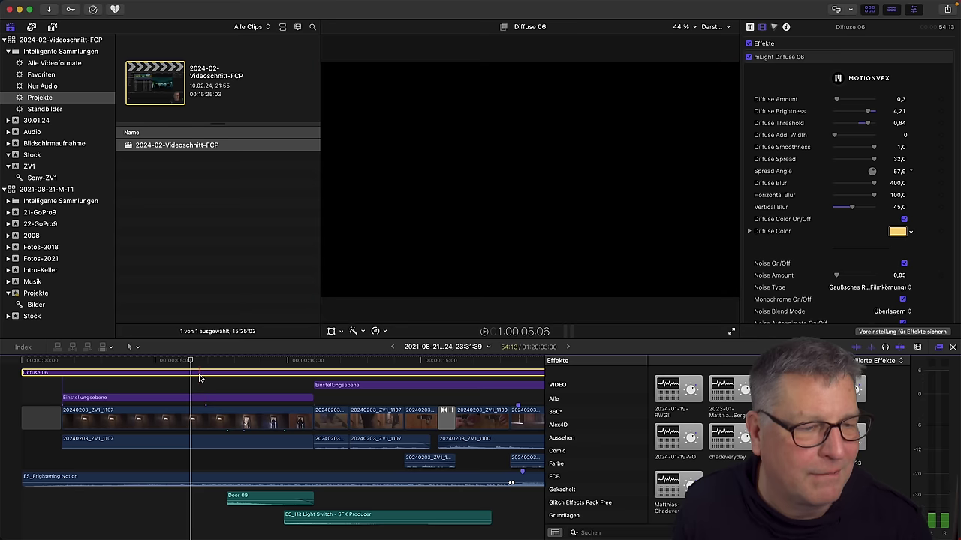
{"action": "key", "text": "v"}
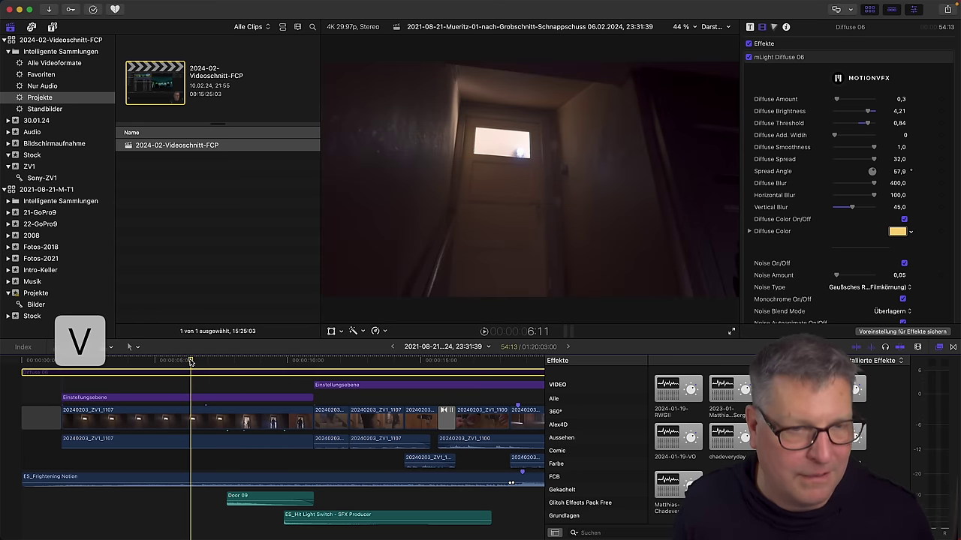
{"action": "key", "text": "v"}
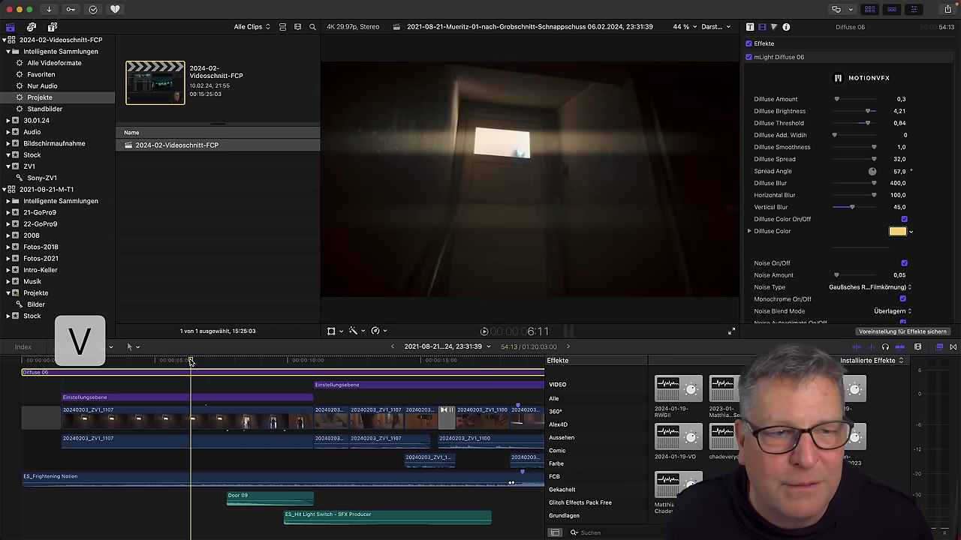
Go to the bicycle cellar shot at 13:04 and disable the second adjustment layer (Einstellungsebene) above it.
{"action": "left_click_drag", "start_coordinate": [191, 361], "coordinate": [370, 362]}
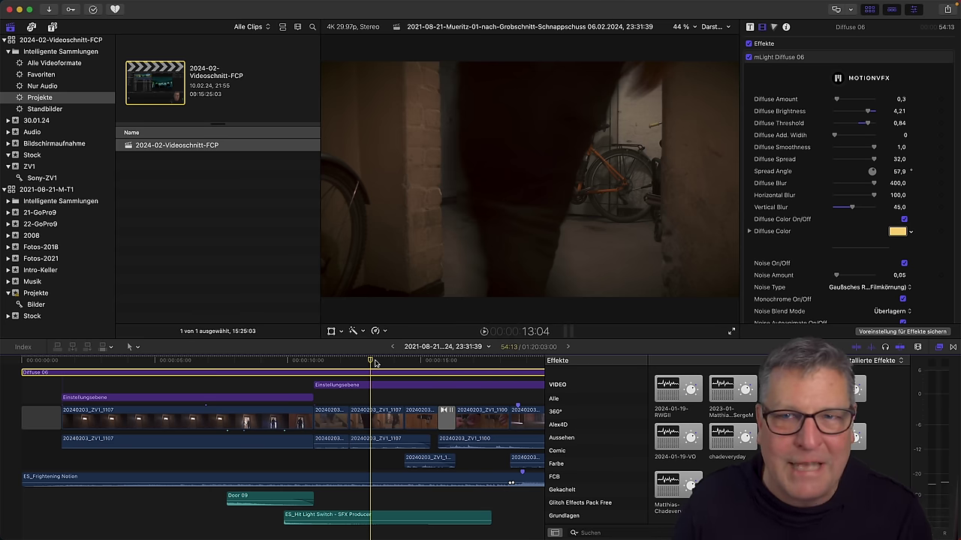
{"action": "left_click", "coordinate": [374, 384]}
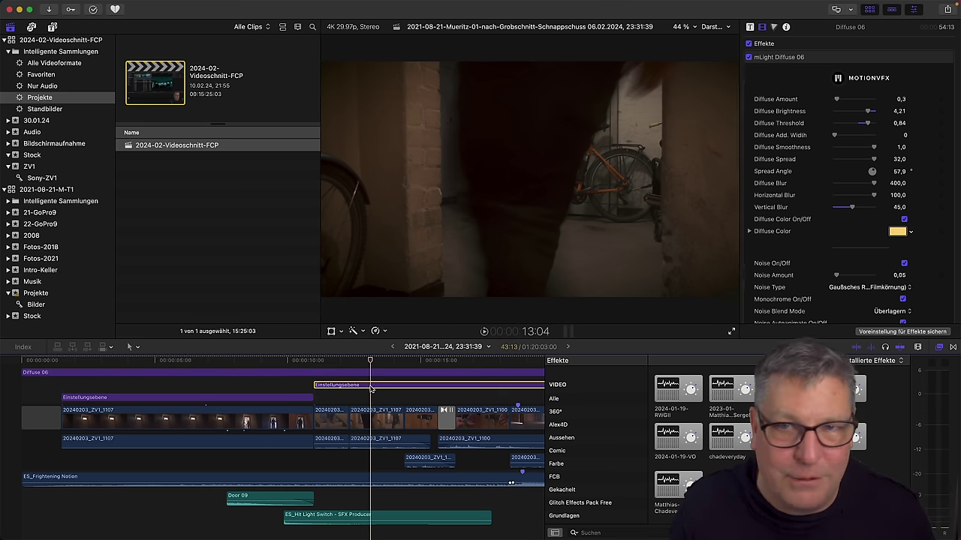
{"action": "key", "text": "v"}
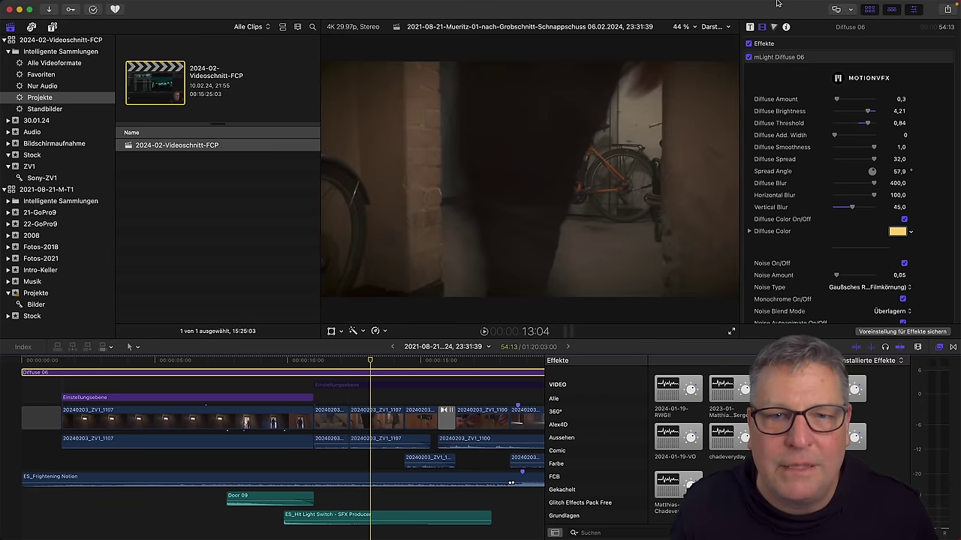
Switch Diffuse 06's Vignette and mLut effects off and on in turn to compare the picture, and review the remaining mLut settings.
{"action": "scroll", "coordinate": [786, 172], "scroll_direction": "down", "scroll_amount": 10}
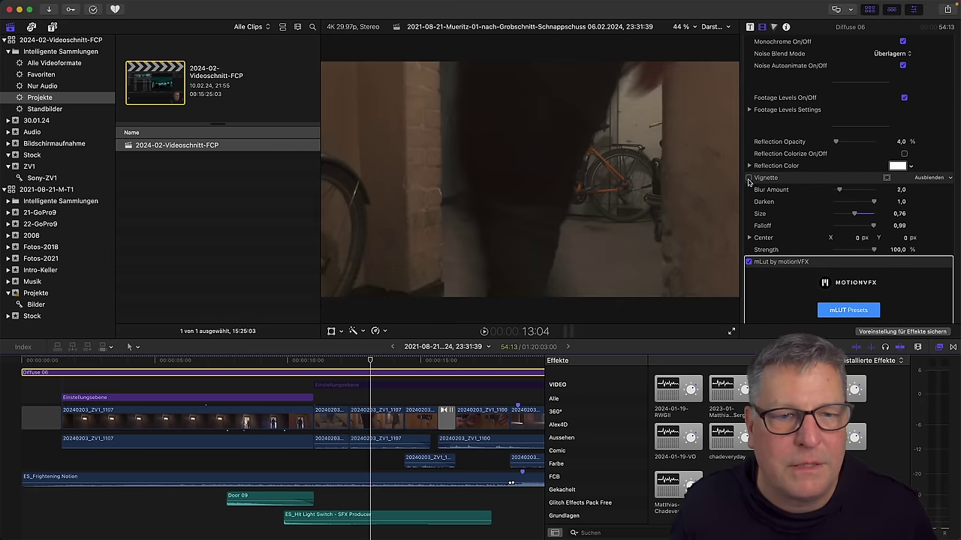
{"action": "left_click", "coordinate": [748, 179]}
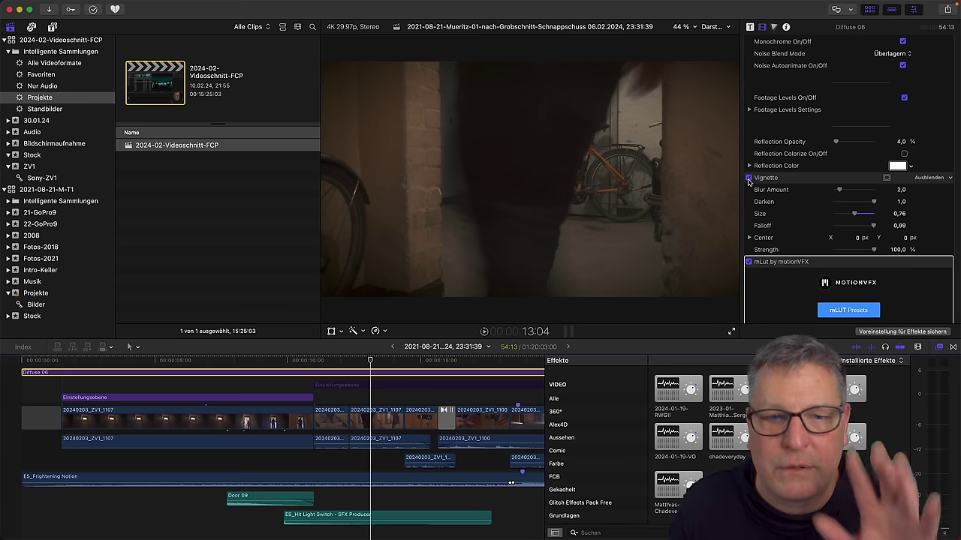
{"action": "scroll", "coordinate": [765, 214], "scroll_direction": "down", "scroll_amount": 5}
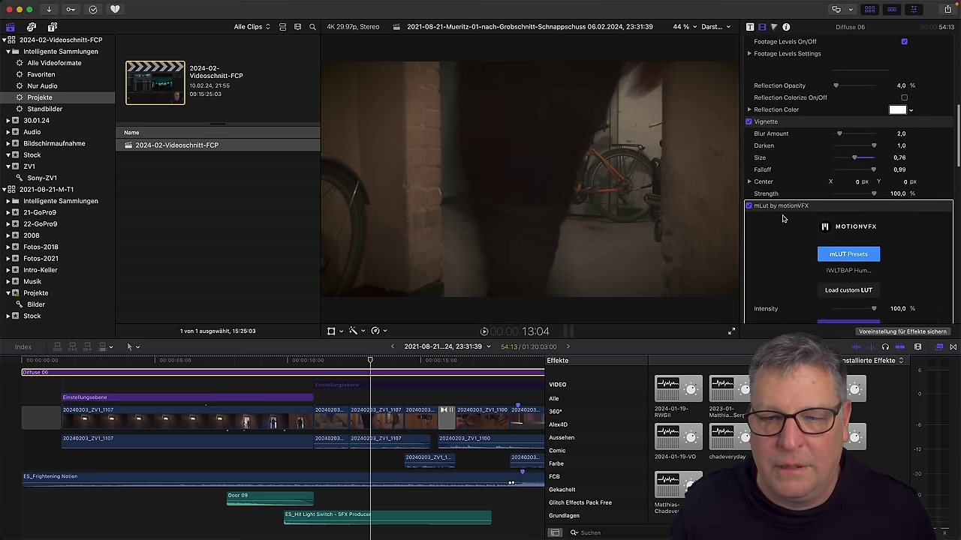
{"action": "left_click", "coordinate": [749, 133]}
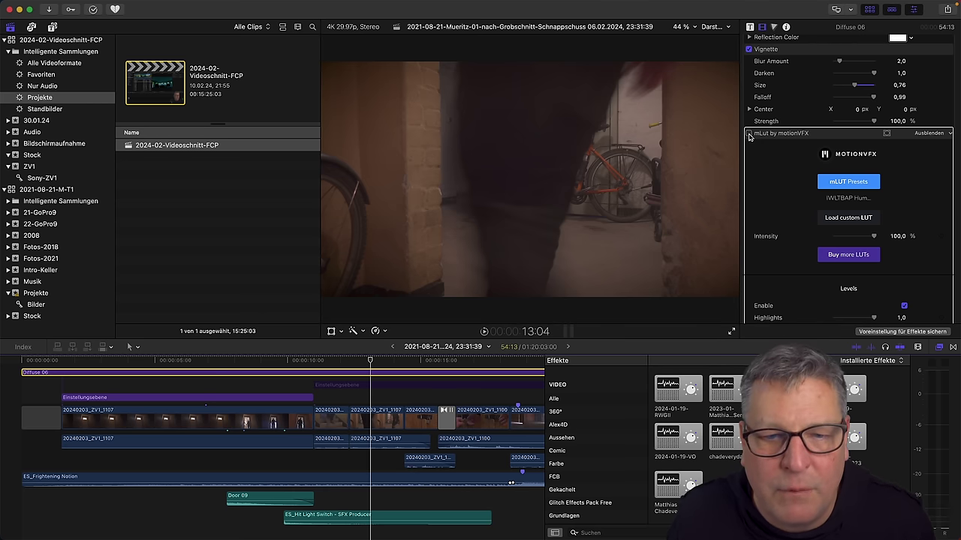
{"action": "left_click", "coordinate": [749, 133]}
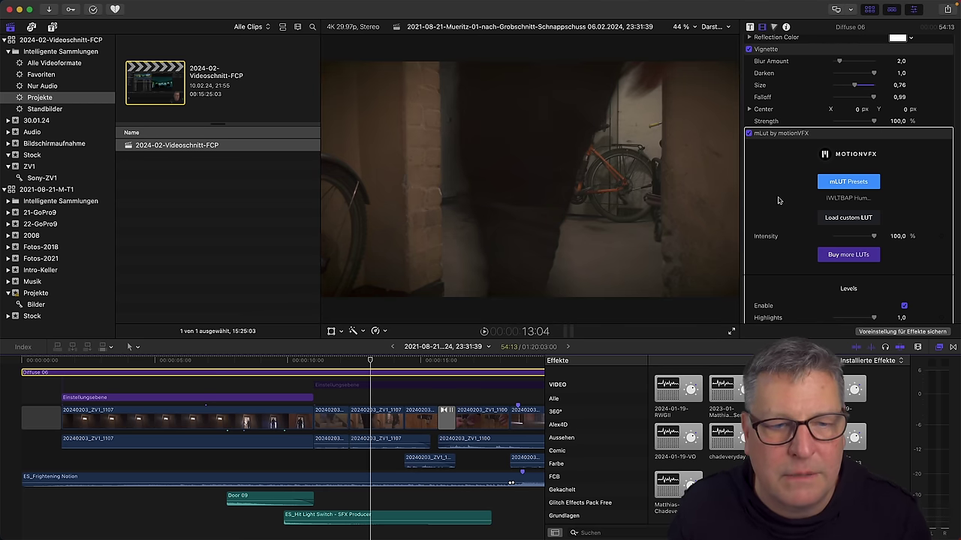
{"action": "scroll", "coordinate": [778, 199], "scroll_direction": "down", "scroll_amount": 9}
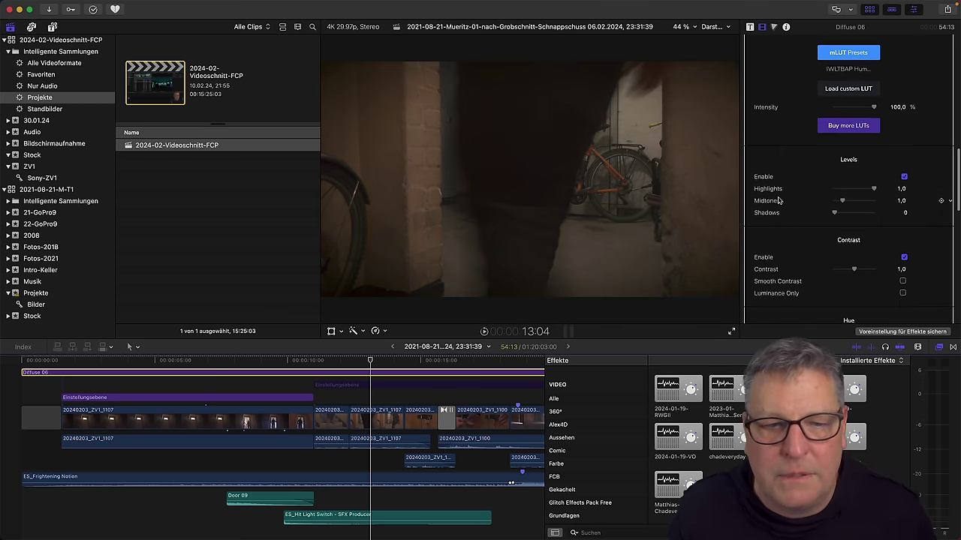
{"action": "scroll", "coordinate": [779, 200], "scroll_direction": "down", "scroll_amount": 9}
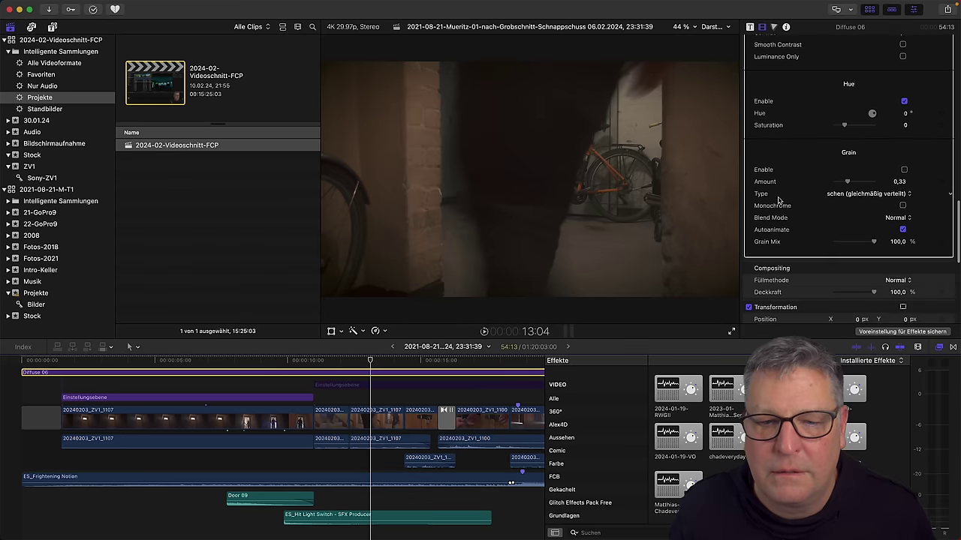
{"action": "scroll", "coordinate": [778, 200], "scroll_direction": "down", "scroll_amount": 7}
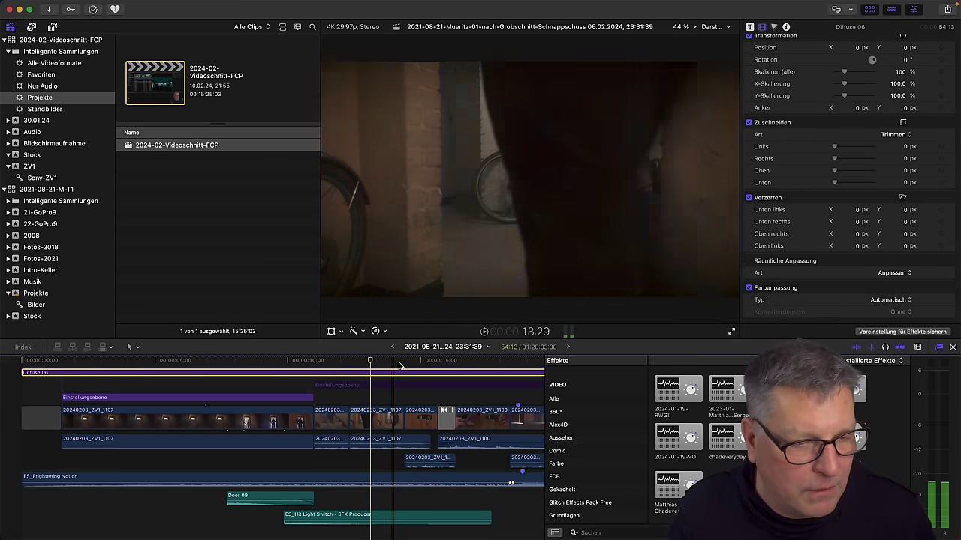
Skim the intro from the padlock shot past the hard drives and stop at the disk-station shot at 38:11.
{"action": "left_click", "coordinate": [440, 375]}
{"action": "scroll", "coordinate": [439, 371], "scroll_direction": "right", "scroll_amount": 5}
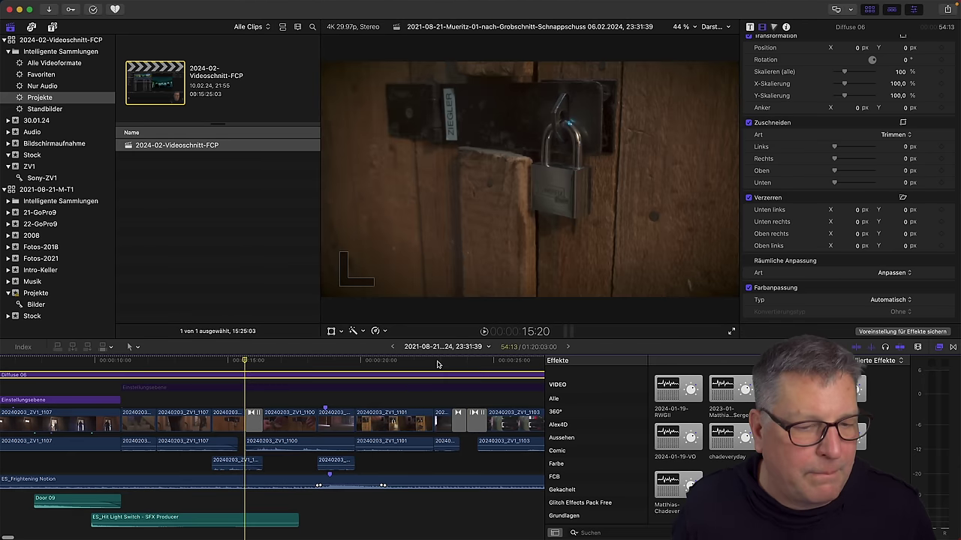
{"action": "scroll", "coordinate": [447, 364], "scroll_direction": "right", "scroll_amount": 5}
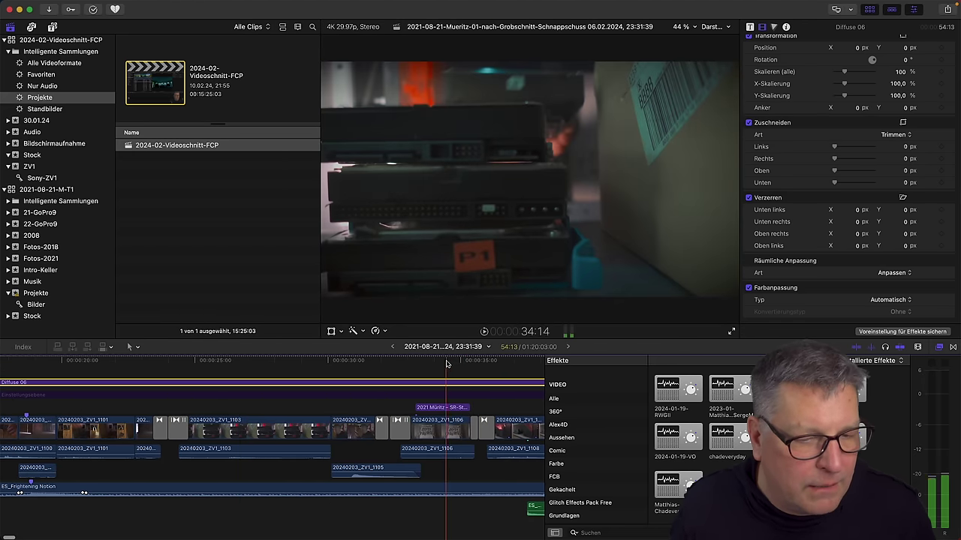
{"action": "scroll", "coordinate": [435, 363], "scroll_direction": "right", "scroll_amount": 3}
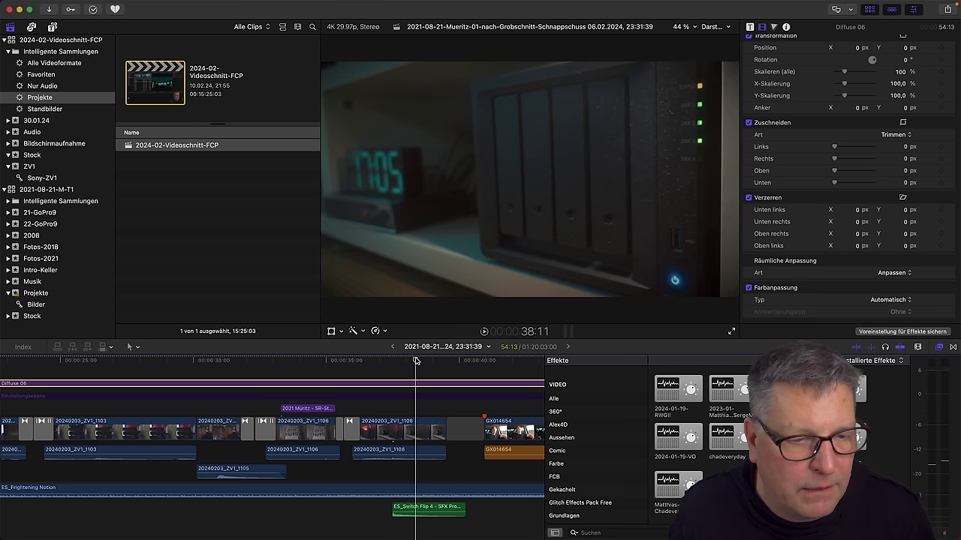
Play the intro from the disk-station shot at 38:11 into the car clip GX014654 and stop there.
{"action": "key", "text": "space"}
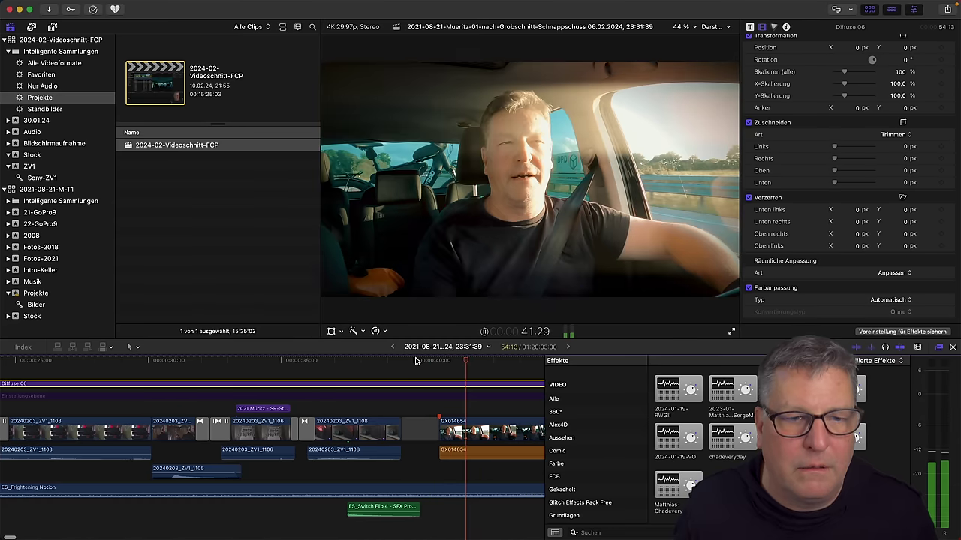
{"action": "key", "text": "space"}
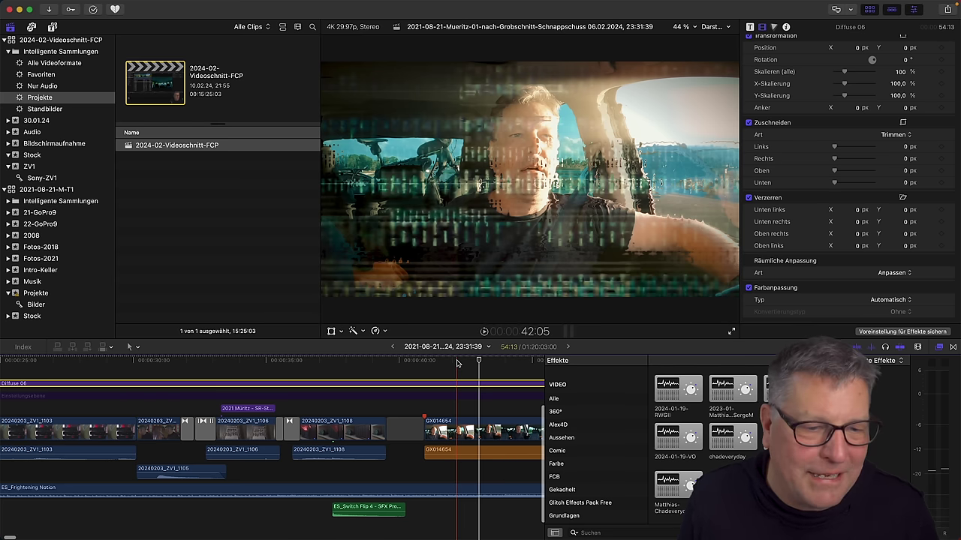
{"action": "scroll", "coordinate": [372, 398], "scroll_direction": "right", "scroll_amount": 3}
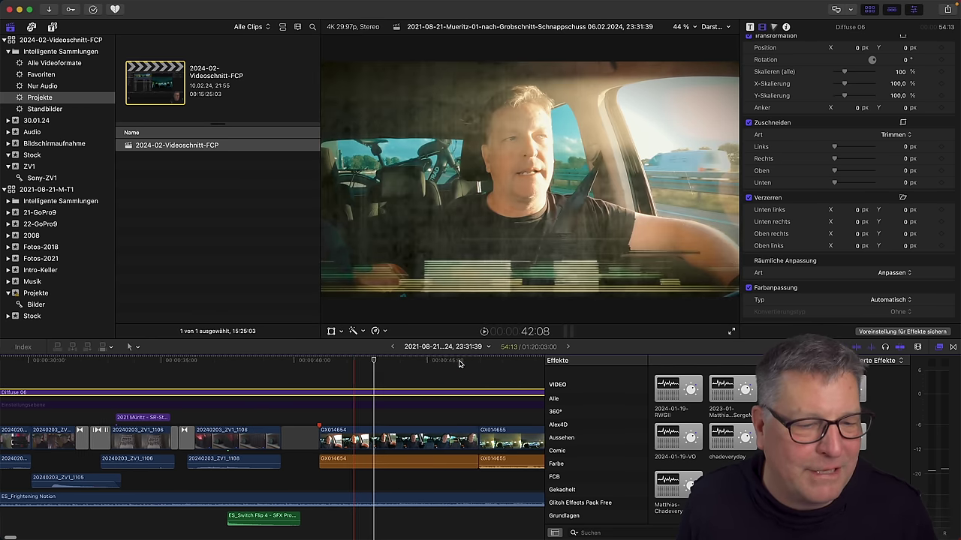
Switch the Glitch 23 and Glitch 12 effects on car clip GX014654 off and back on to compare the picture.
{"action": "left_click", "coordinate": [372, 398]}
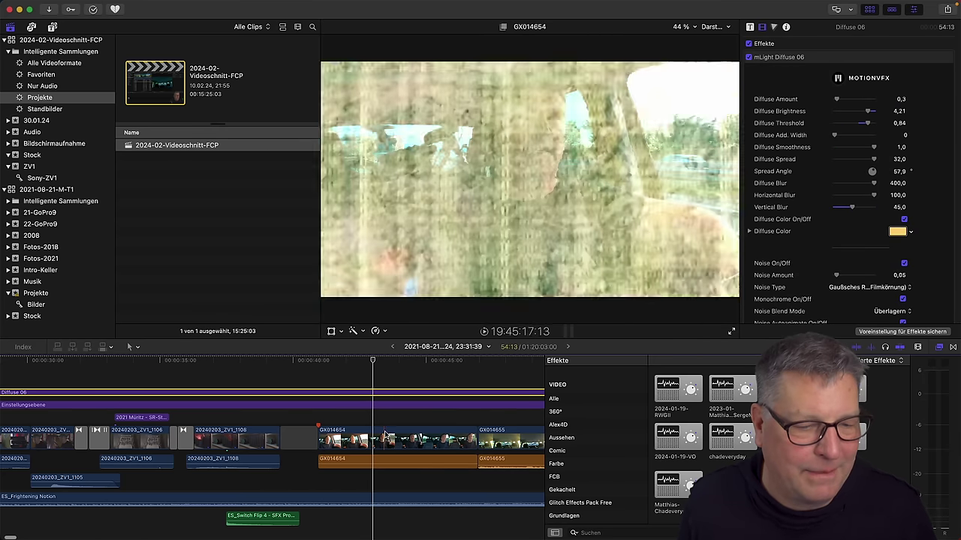
{"action": "left_click", "coordinate": [420, 441]}
{"action": "left_click", "coordinate": [767, 57]}
{"action": "left_click", "coordinate": [774, 118], "text": "shift"}
{"action": "left_click", "coordinate": [773, 57]}
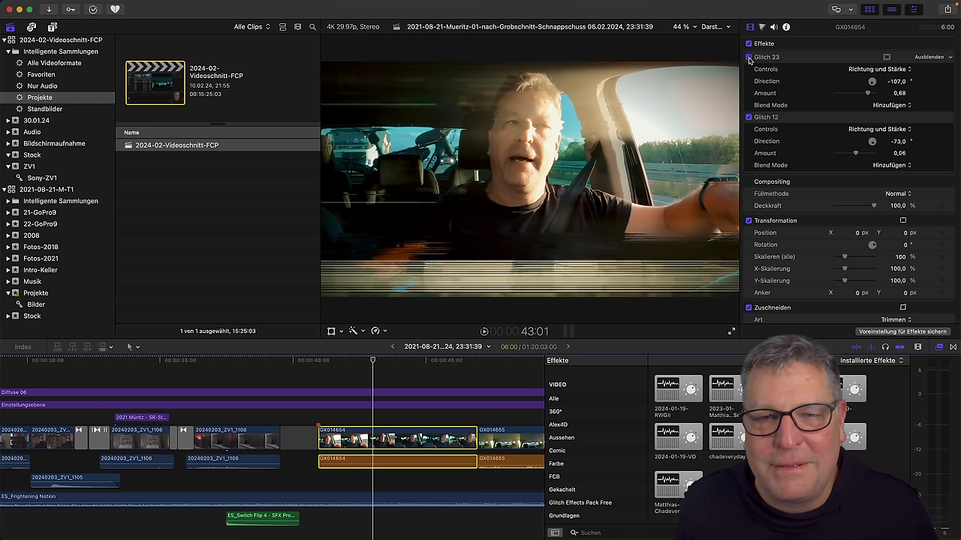
{"action": "left_click", "coordinate": [748, 57]}
{"action": "left_click", "coordinate": [749, 118]}
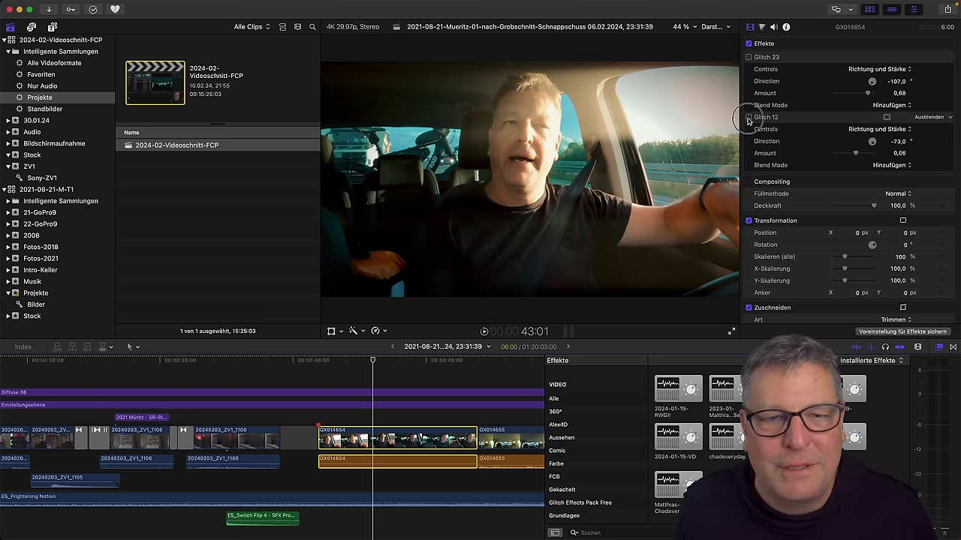
{"action": "left_click", "coordinate": [749, 57]}
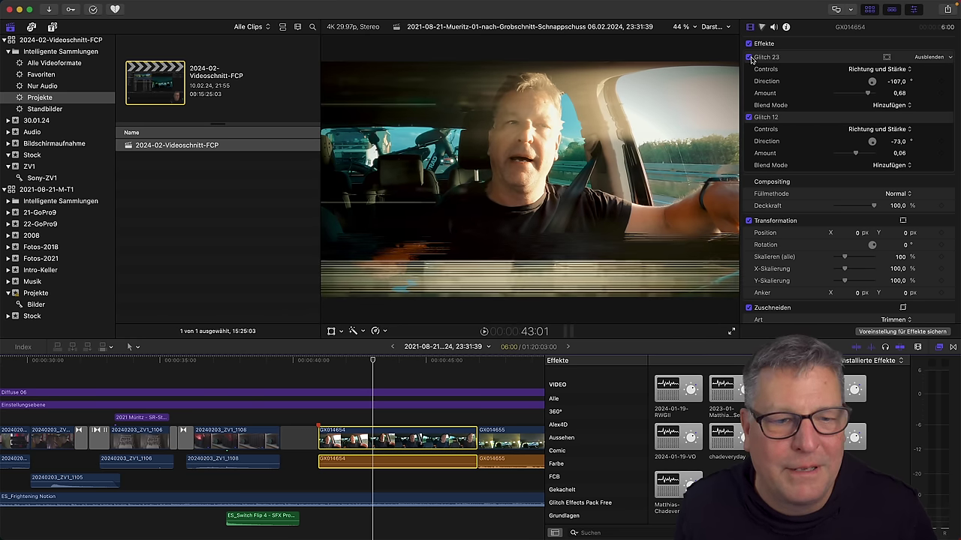
{"action": "left_click", "coordinate": [749, 58]}
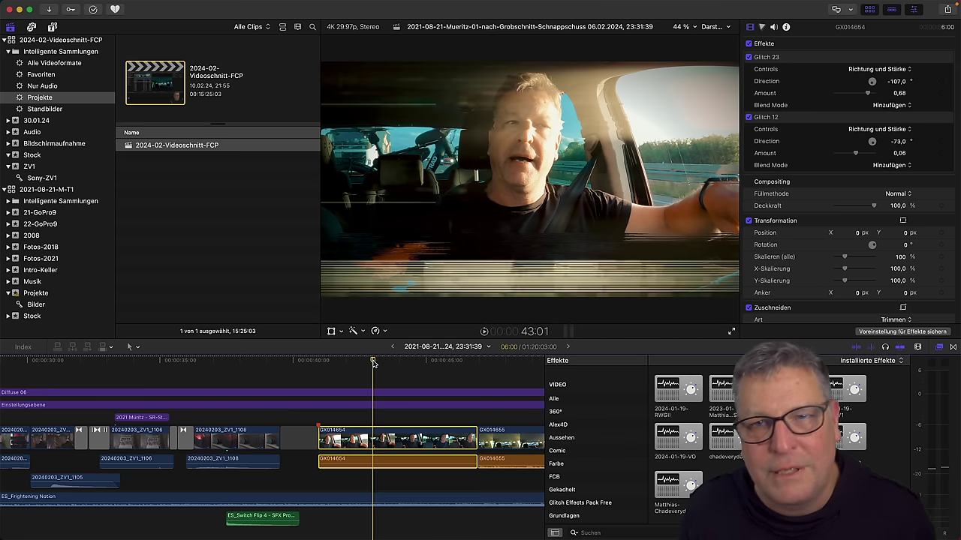
Play the glitched car section from 42:10 on into the rear-seat clip GX014655 and stop at 52:09.
{"action": "left_click_drag", "start_coordinate": [374, 363], "coordinate": [355, 363]}
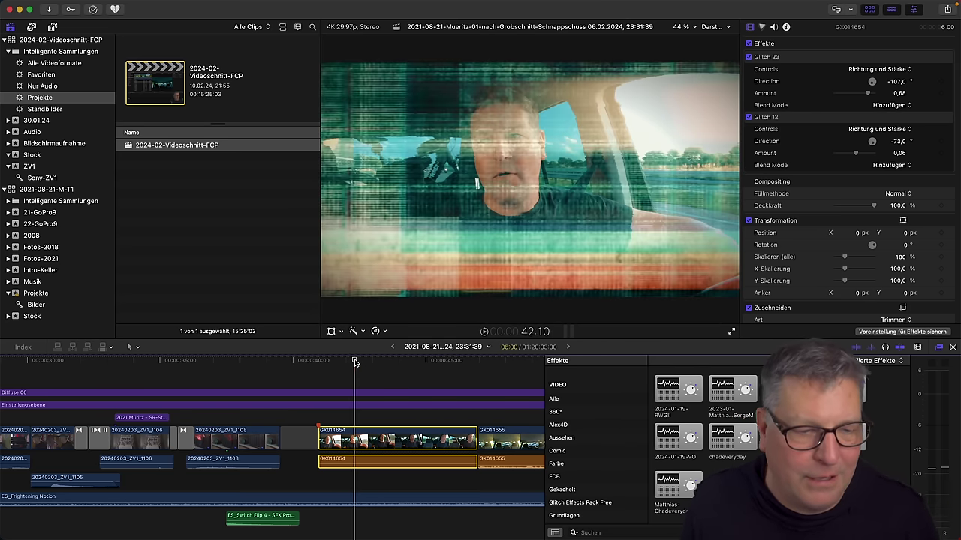
{"action": "key", "text": "space"}
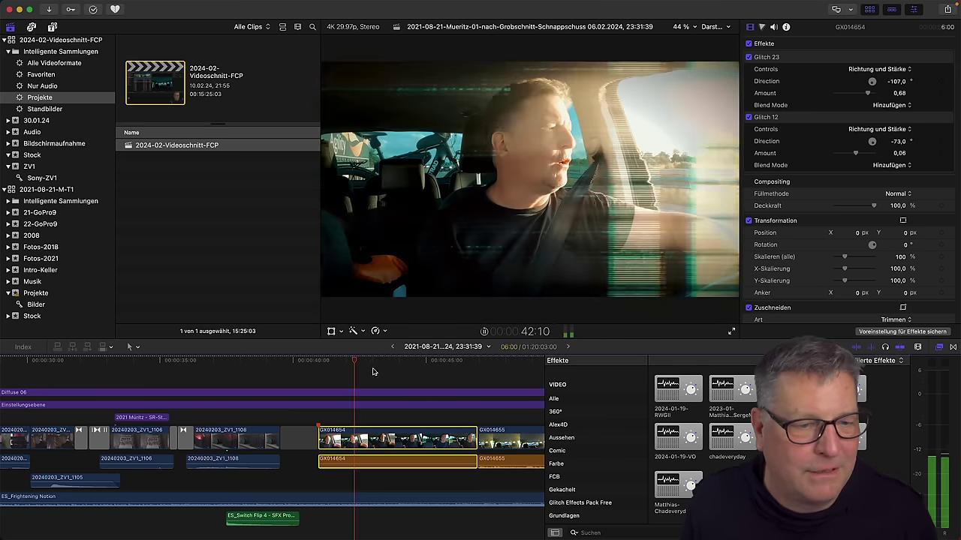
{"action": "scroll", "coordinate": [375, 373], "scroll_direction": "right", "scroll_amount": 5}
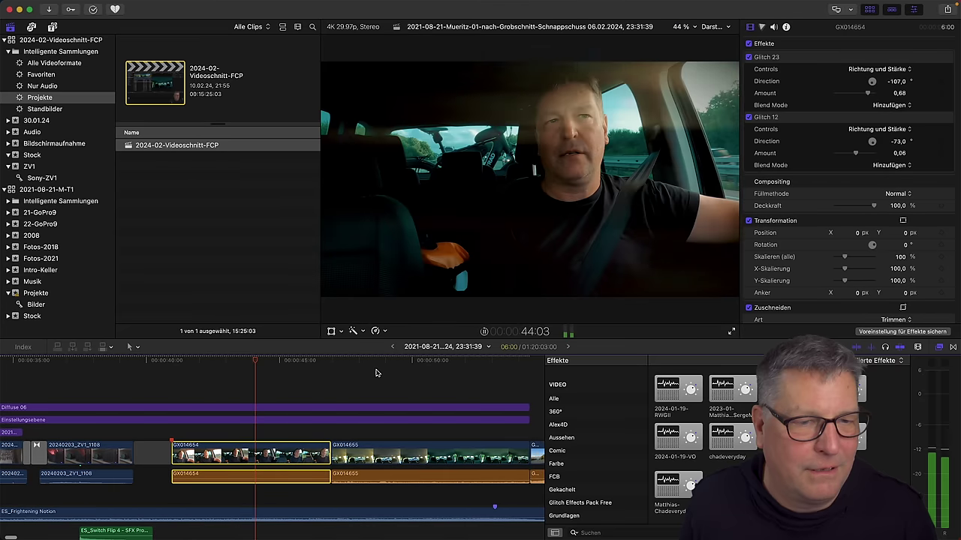
{"action": "scroll", "coordinate": [372, 368], "scroll_direction": "right", "scroll_amount": 2}
{"action": "scroll", "coordinate": [346, 364], "scroll_direction": "right", "scroll_amount": 2}
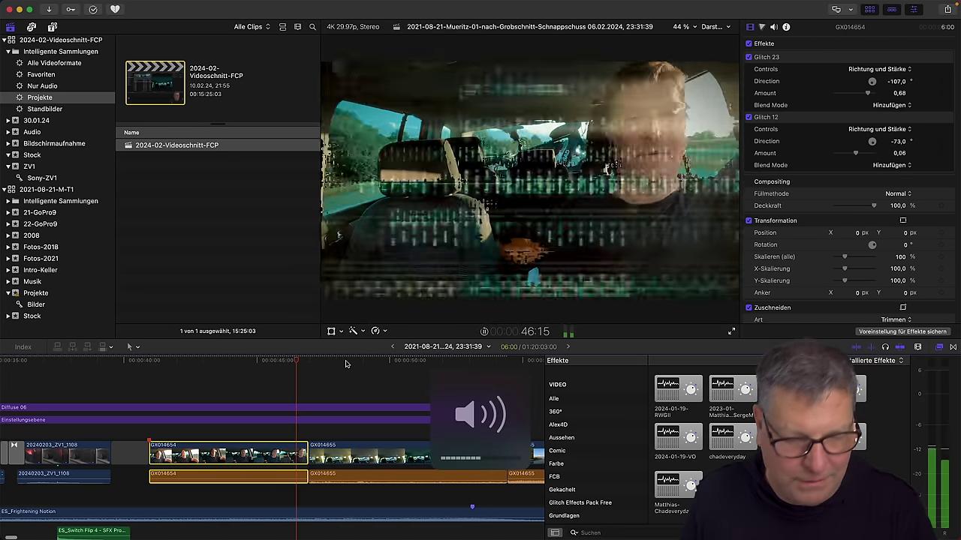
{"action": "scroll", "coordinate": [346, 364], "scroll_direction": "right", "scroll_amount": 2}
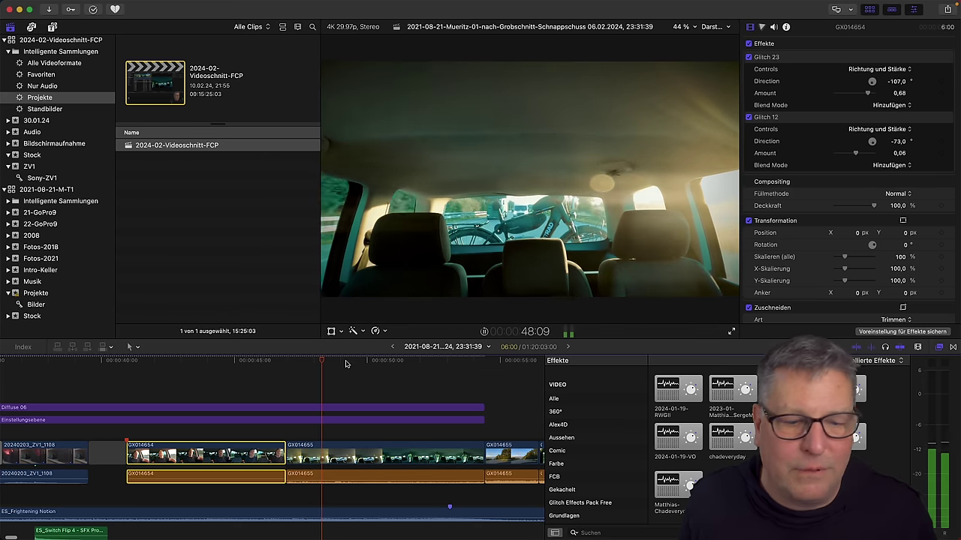
{"action": "scroll", "coordinate": [346, 364], "scroll_direction": "right", "scroll_amount": 3}
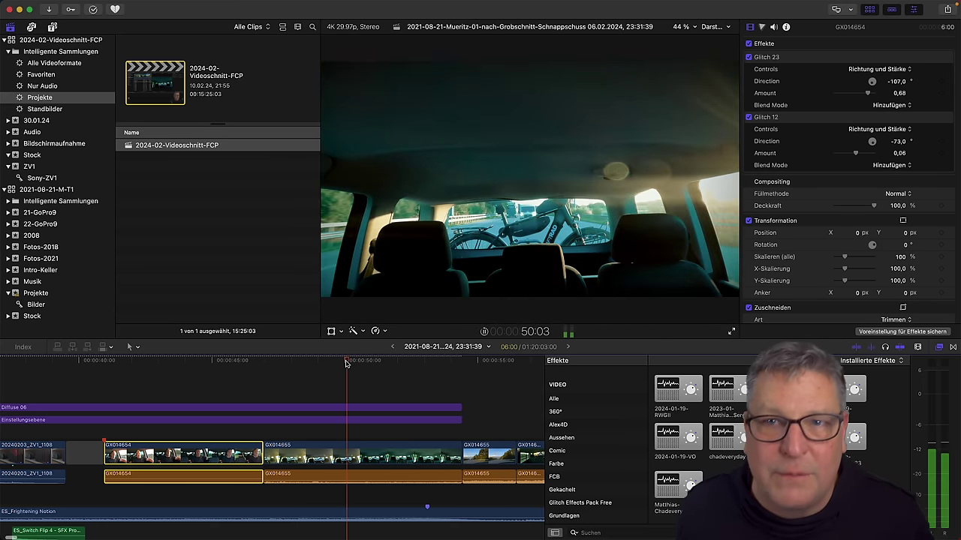
{"action": "scroll", "coordinate": [346, 364], "scroll_direction": "right", "scroll_amount": 1}
{"action": "key", "text": "space"}
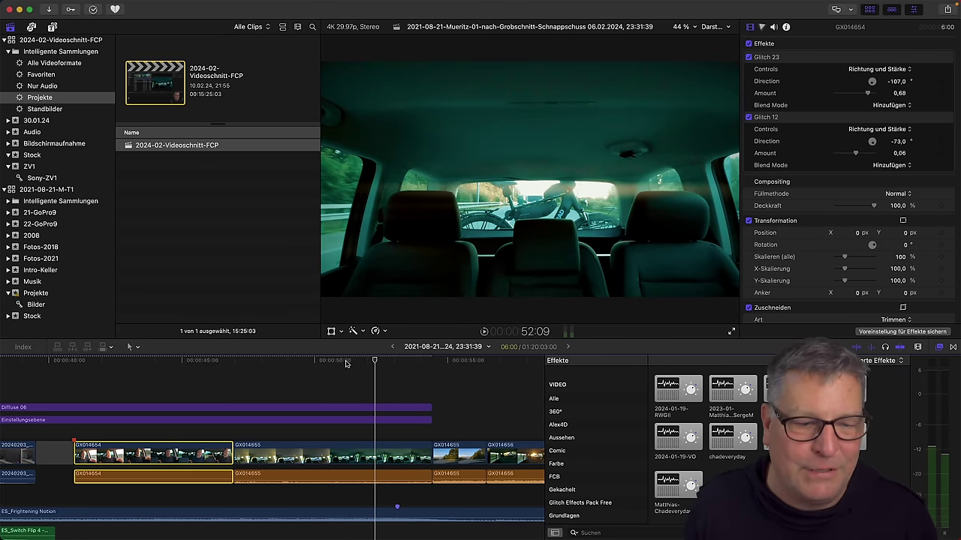
Play from 54:05 across the end of the adjustment layers into the highway shot and return to clip 20240203_ZV1_1108.
{"action": "left_click", "coordinate": [426, 361]}
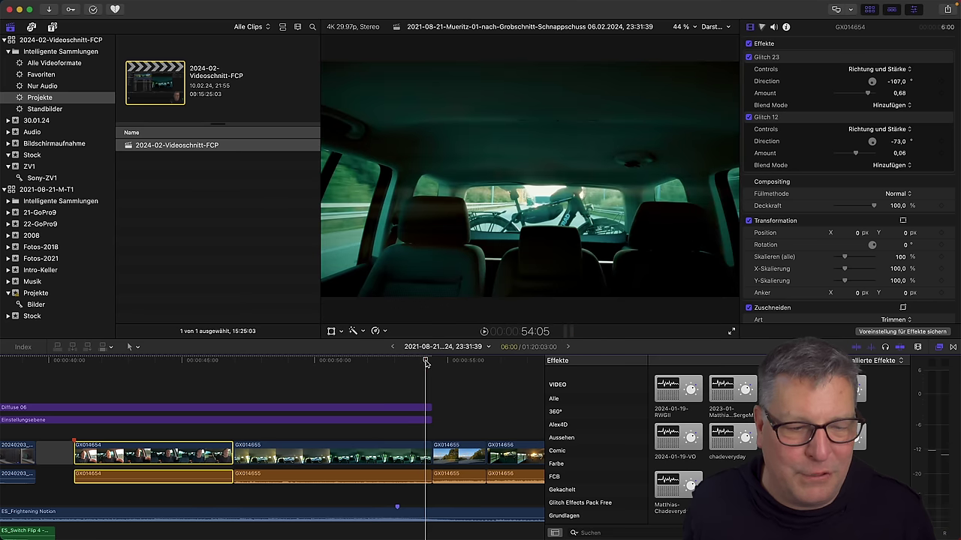
{"action": "key", "text": "space"}
{"action": "scroll", "coordinate": [426, 364], "scroll_direction": "right", "scroll_amount": 3}
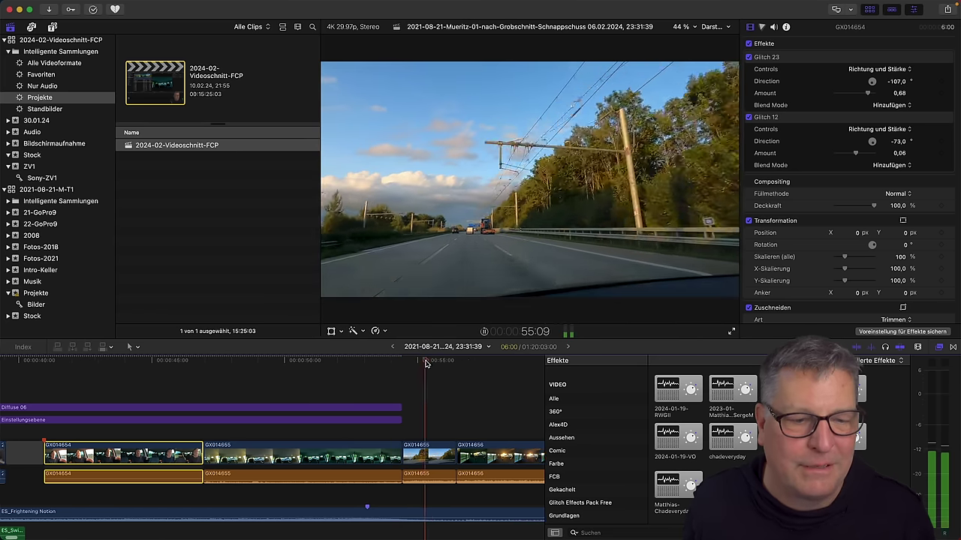
{"action": "scroll", "coordinate": [268, 365], "scroll_direction": "left", "scroll_amount": 10}
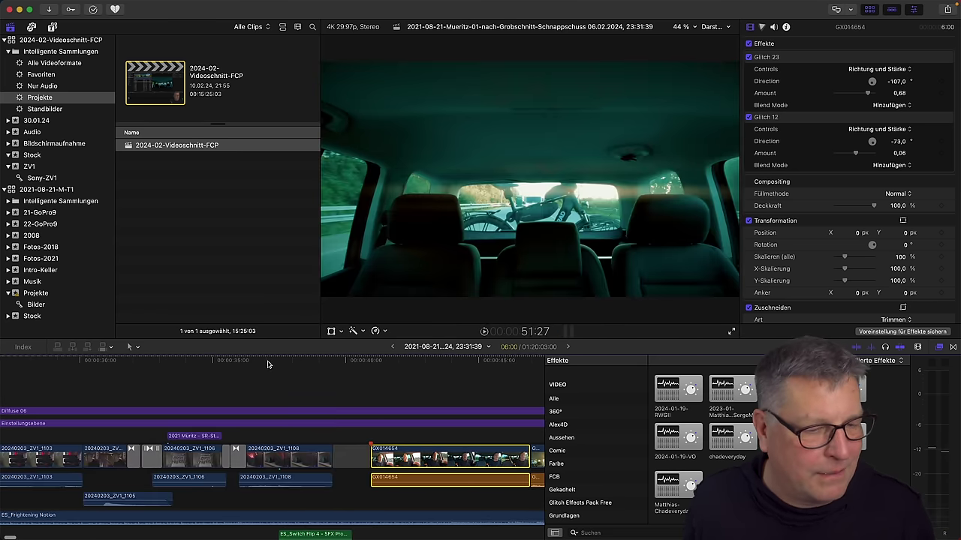
{"action": "left_click", "coordinate": [287, 361]}
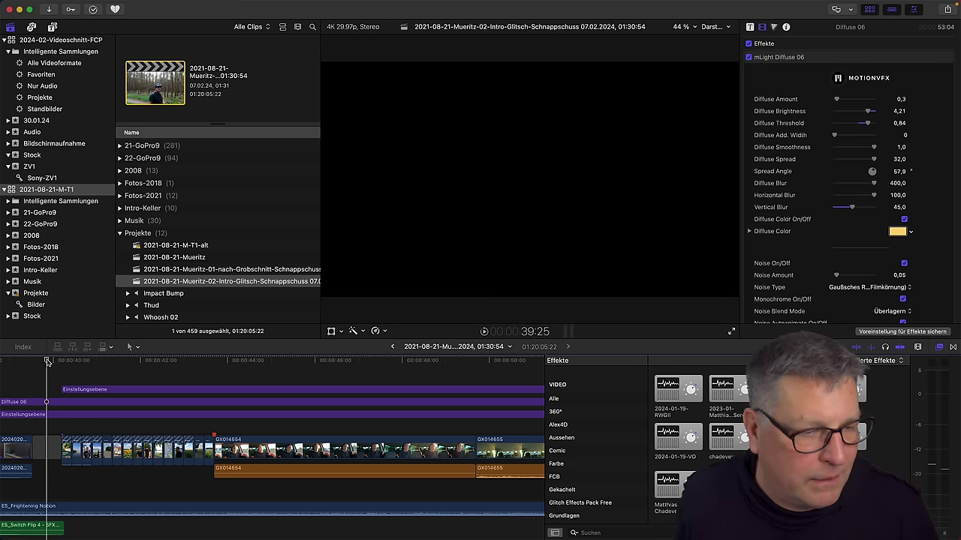
In the Mueritz-02-Intro-Glitsch snapshot, play the short-clip montage from 40:06 to 41:02 and select clip GX014678.
{"action": "key", "text": "Down"}
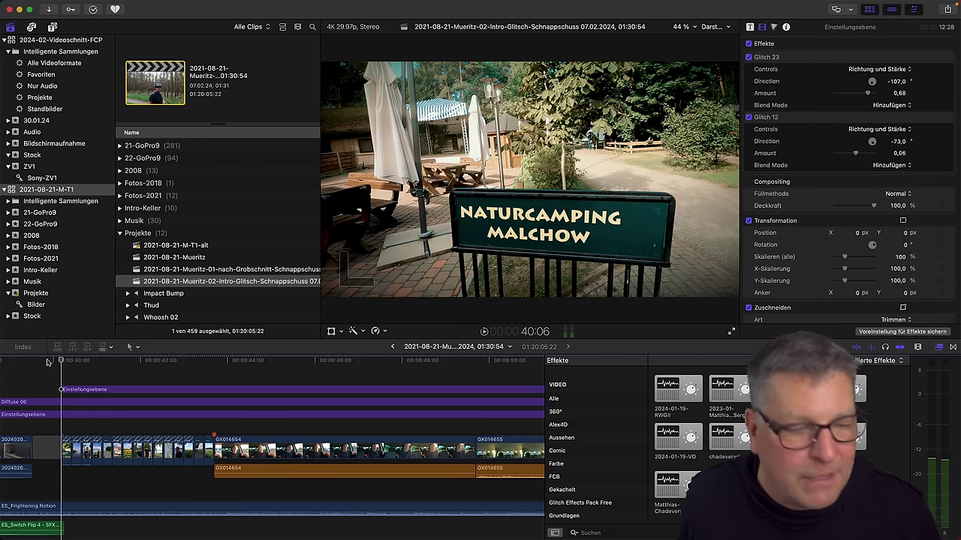
{"action": "key", "text": "space"}
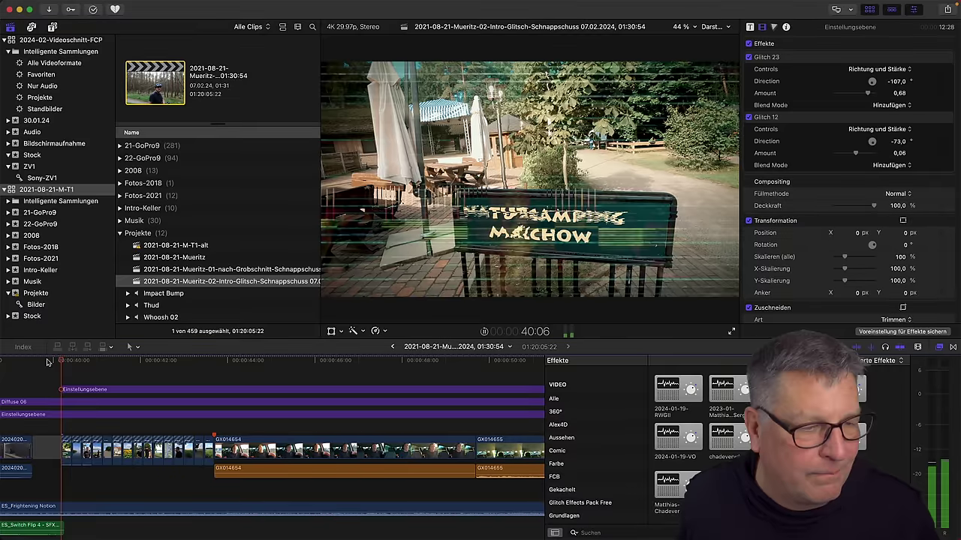
{"action": "left_click", "coordinate": [86, 446]}
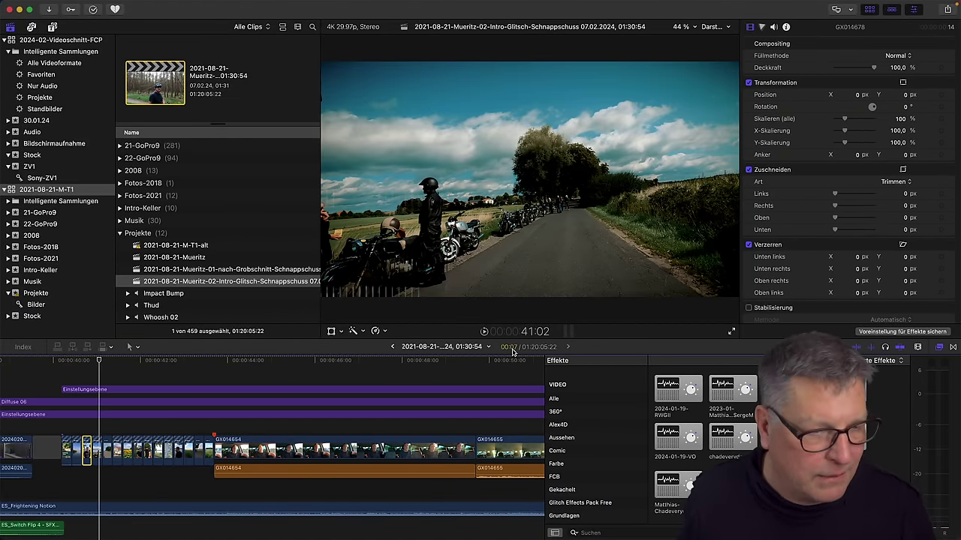
Select all 15 short montage clips before GX014654 and set their duration to 7 frames.
{"action": "left_click", "coordinate": [65, 447]}
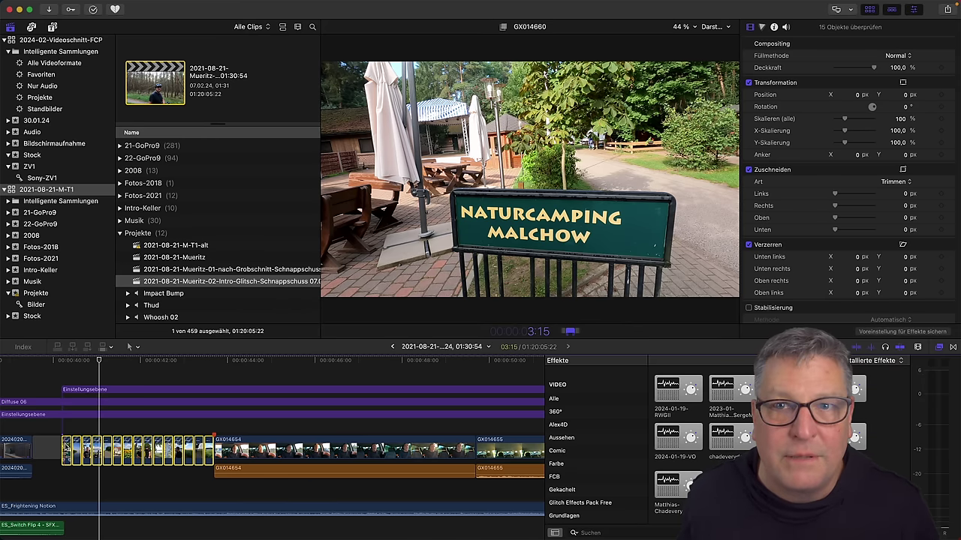
{"action": "key", "text": "ctrl+d"}
{"action": "type", "text": "7"}
{"action": "key", "text": "Return"}
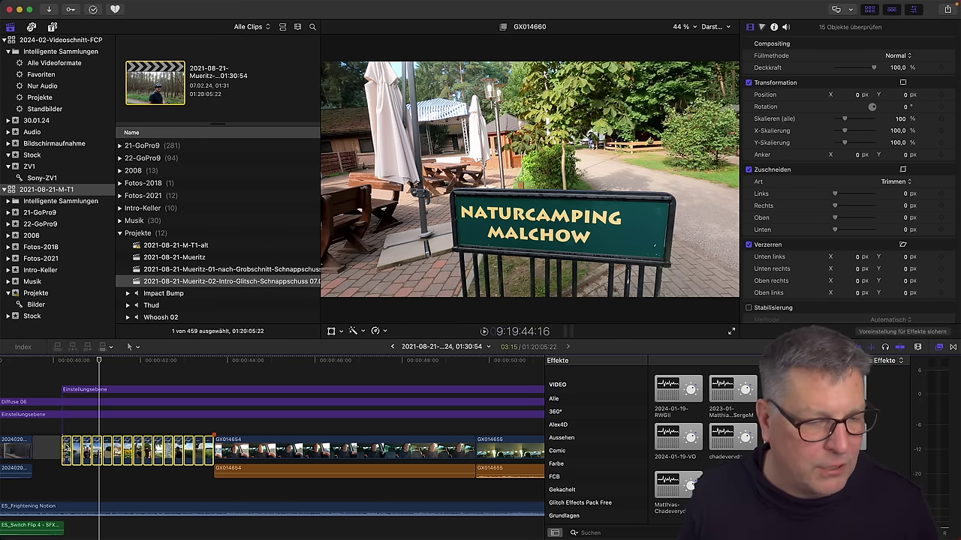
Play the montage from 40:13 into the heavily glitched car shot, stop there and select clip GX014654.
{"action": "scroll", "coordinate": [225, 450], "scroll_direction": "left", "scroll_amount": 5}
{"action": "left_click", "coordinate": [344, 388]}
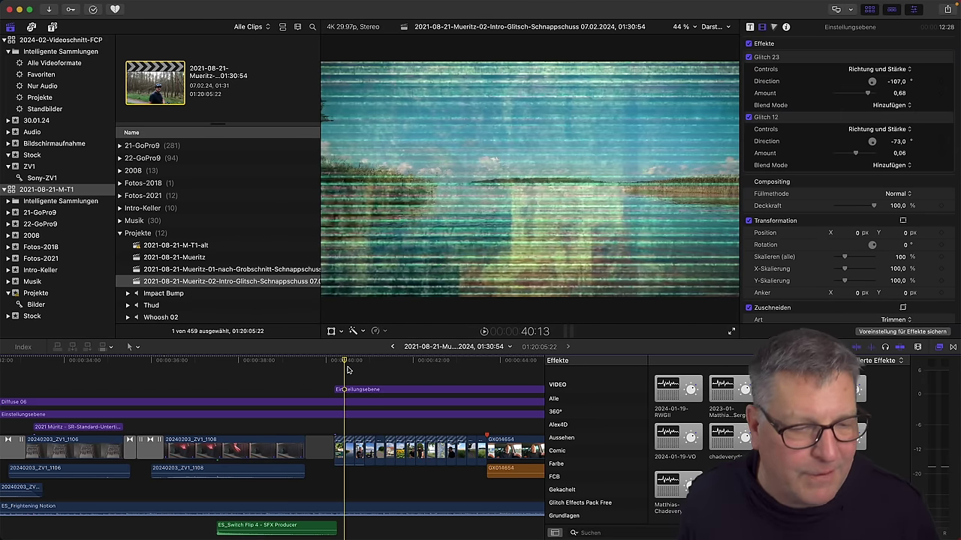
{"action": "key", "text": "space"}
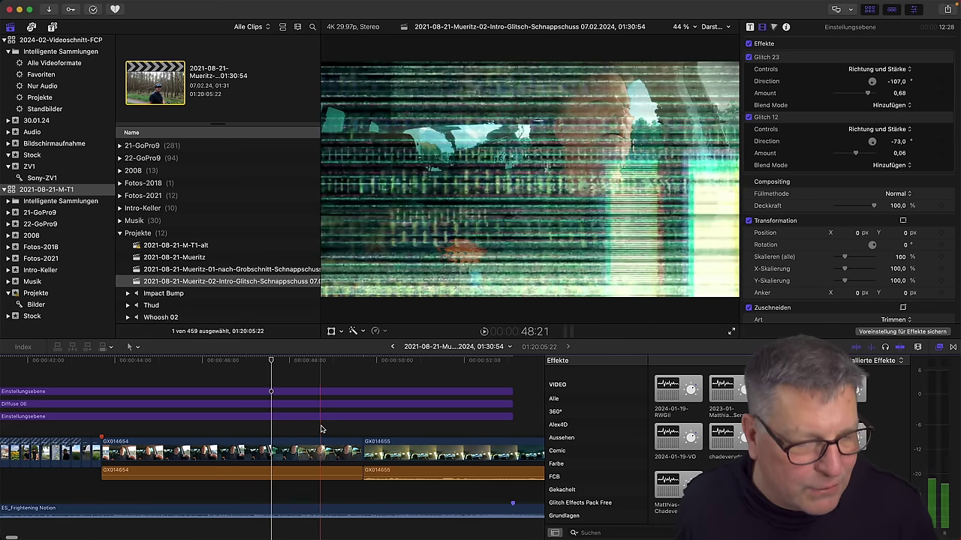
{"action": "left_click", "coordinate": [323, 449]}
{"action": "key", "text": "space"}
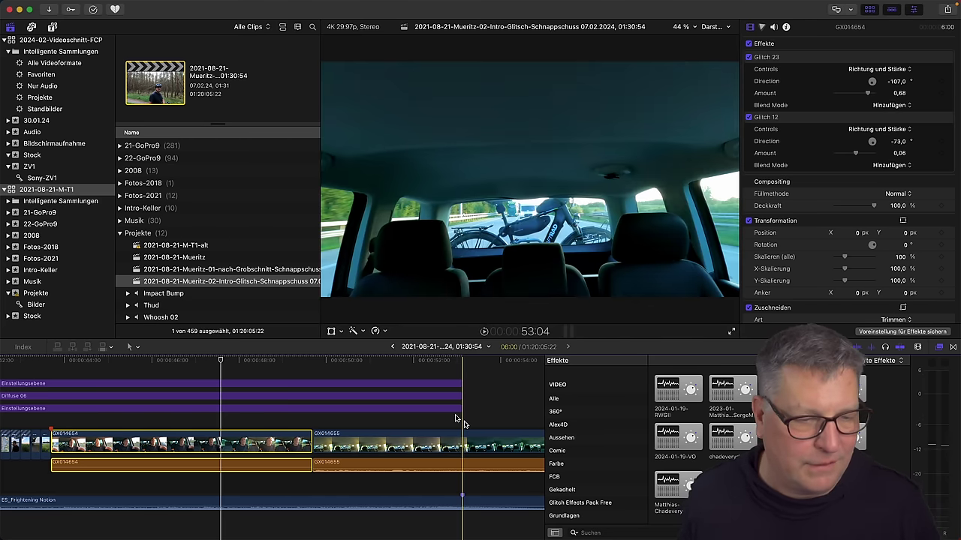
Play the car section from 47:00 past the adjustment layers' end, and review on to 1:01:19 beyond the ES_Frightening Notion music.
{"action": "left_click", "coordinate": [196, 362]}
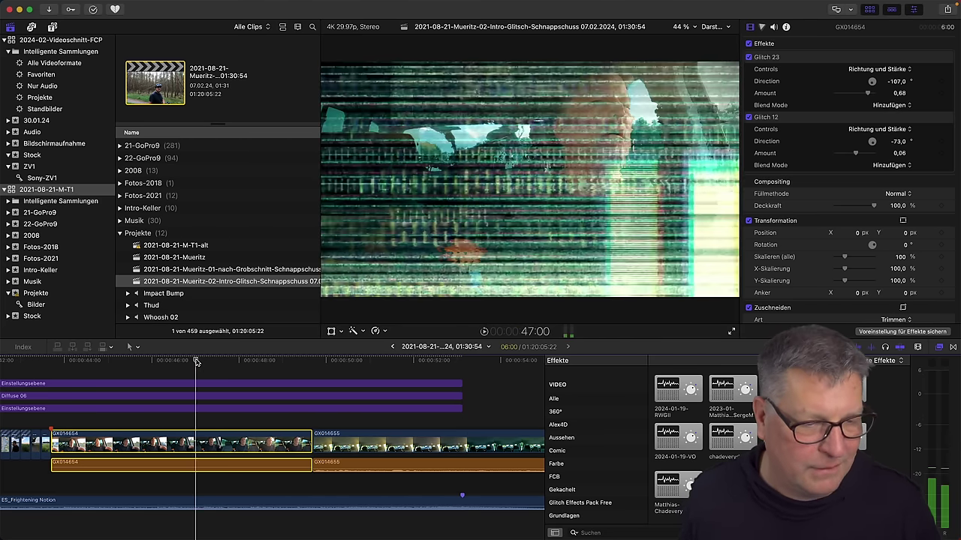
{"action": "key", "text": "space"}
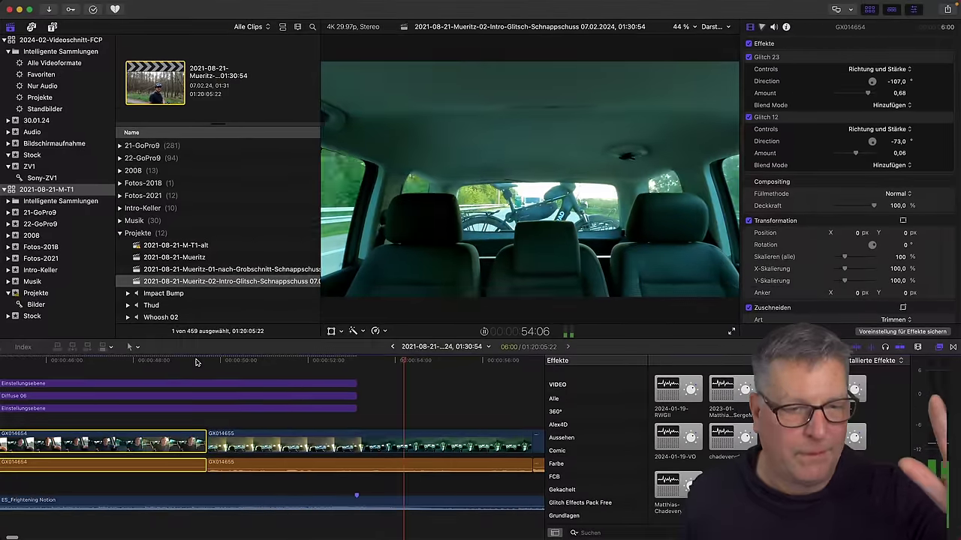
{"action": "key", "text": "space"}
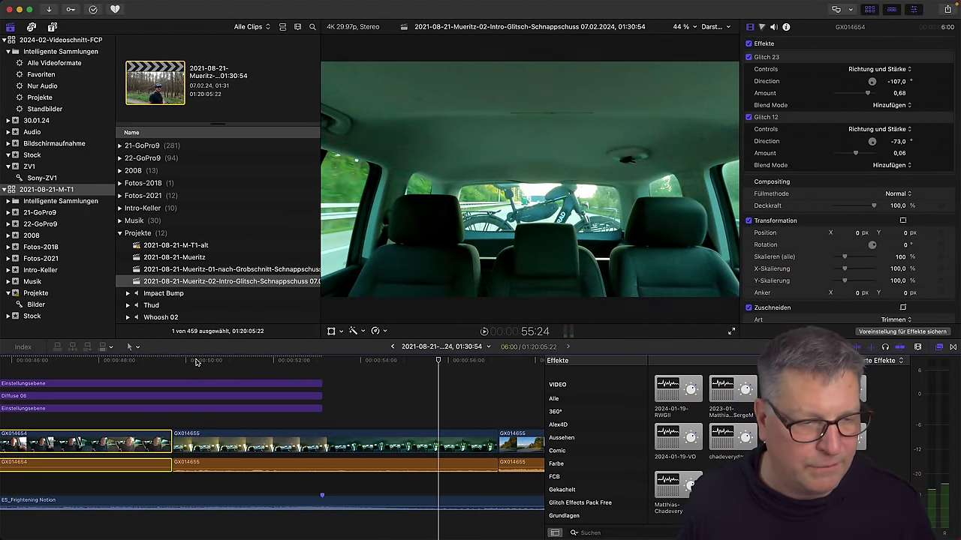
{"action": "left_click", "coordinate": [259, 361]}
{"action": "key", "text": "space"}
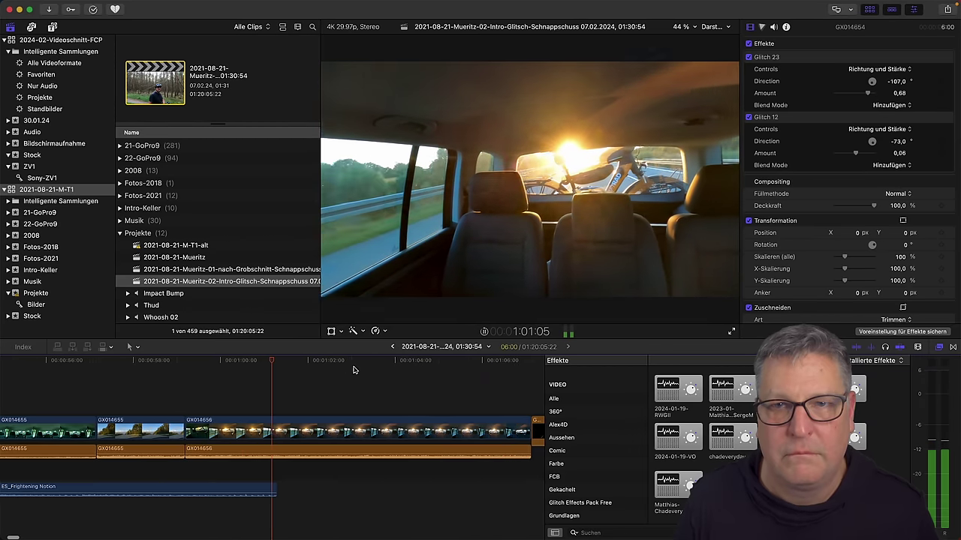
{"action": "key", "text": "space"}
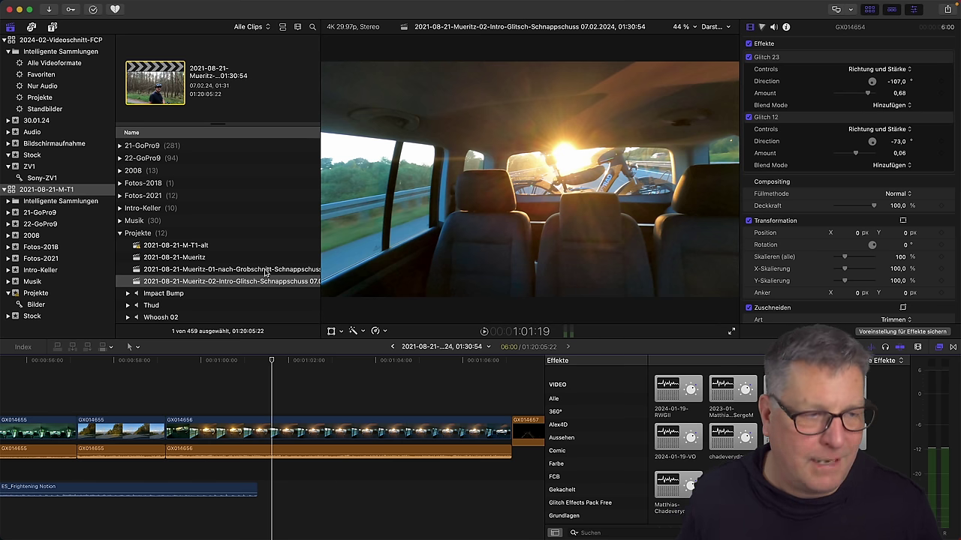
Open the 2021-08-21-Mueritz project and play the intro from 50:15 past the end of the glitch effects to beyond 1:01:12.
{"action": "double_click", "coordinate": [175, 257]}
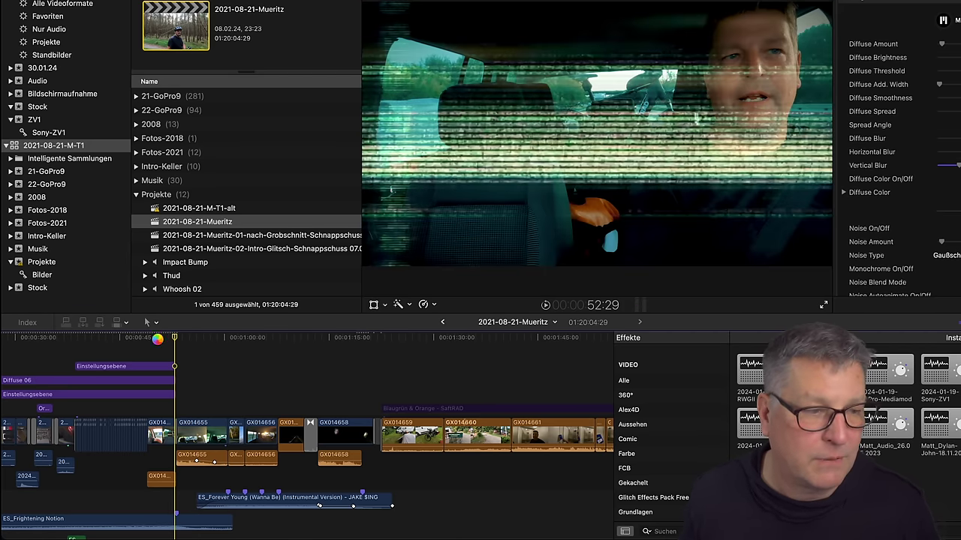
{"action": "left_click", "coordinate": [158, 341]}
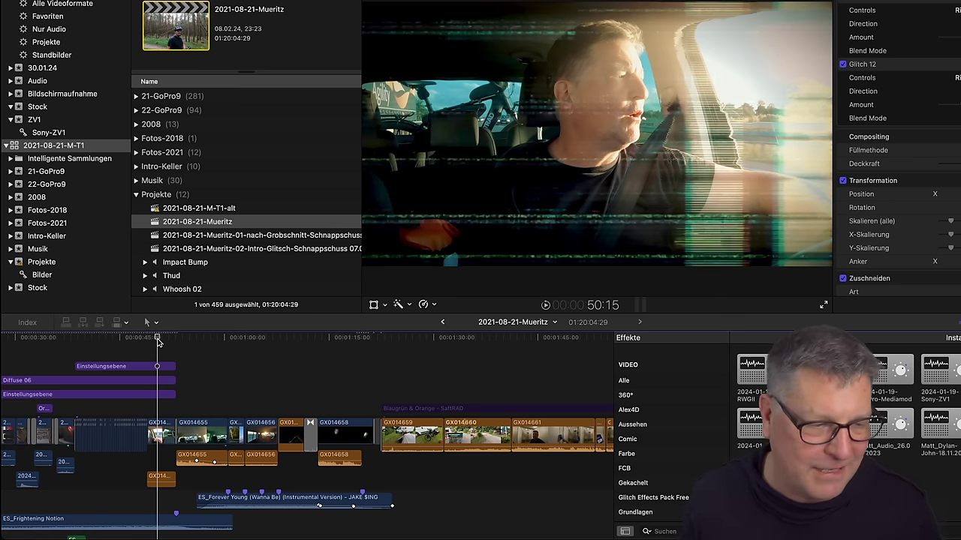
{"action": "key", "text": "space"}
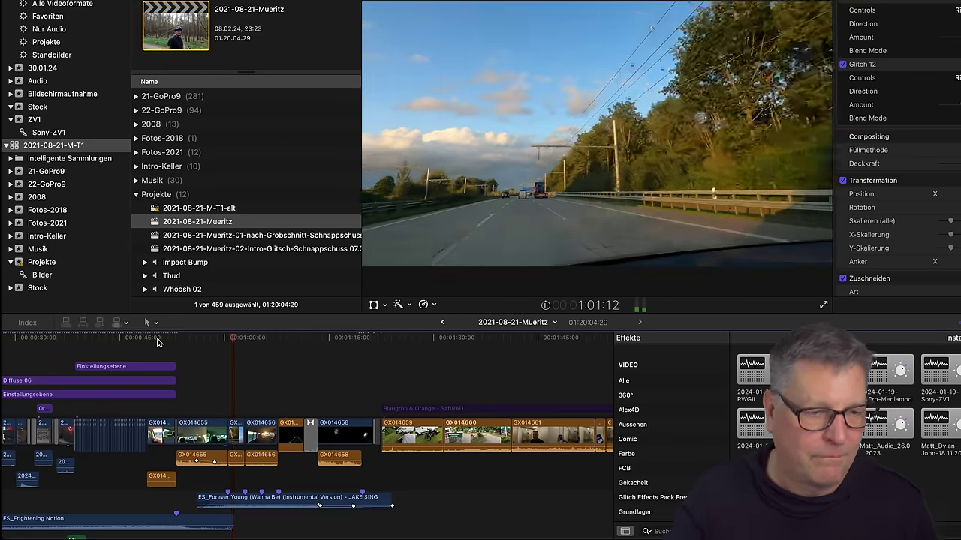
{"action": "key", "text": "space"}
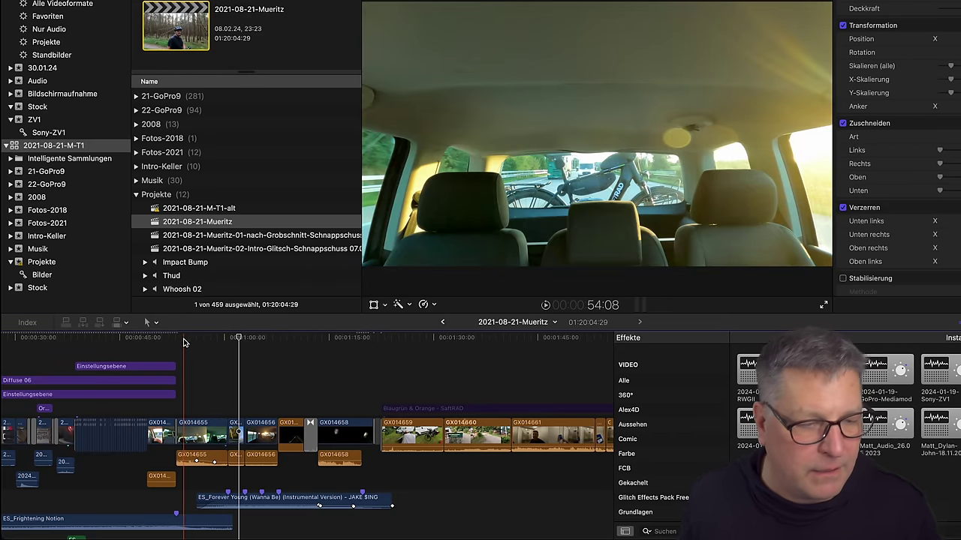
Play the car section from 54:08, where the ES_Forever Young music comes in, and review on into the dark night shot at 1:15:00.
{"action": "key", "text": "space"}
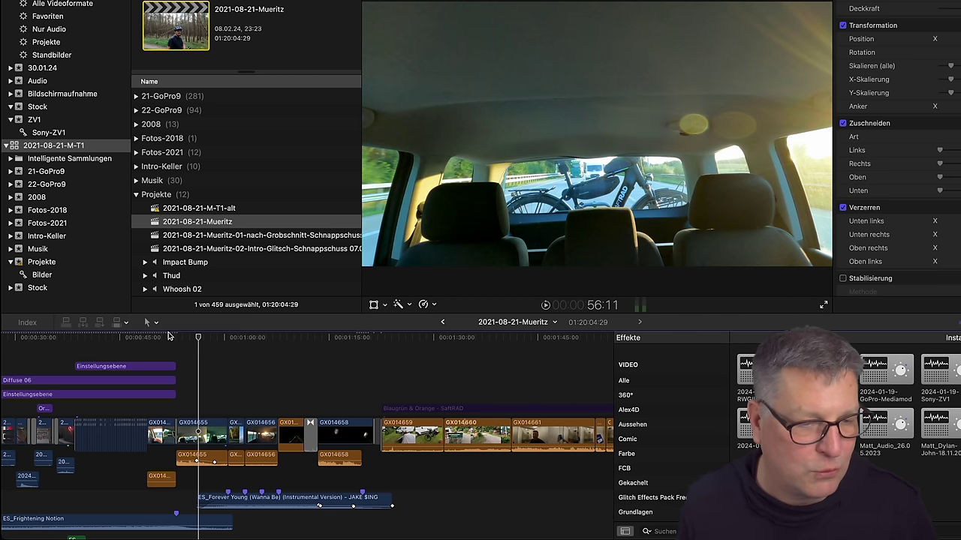
{"action": "key", "text": "space"}
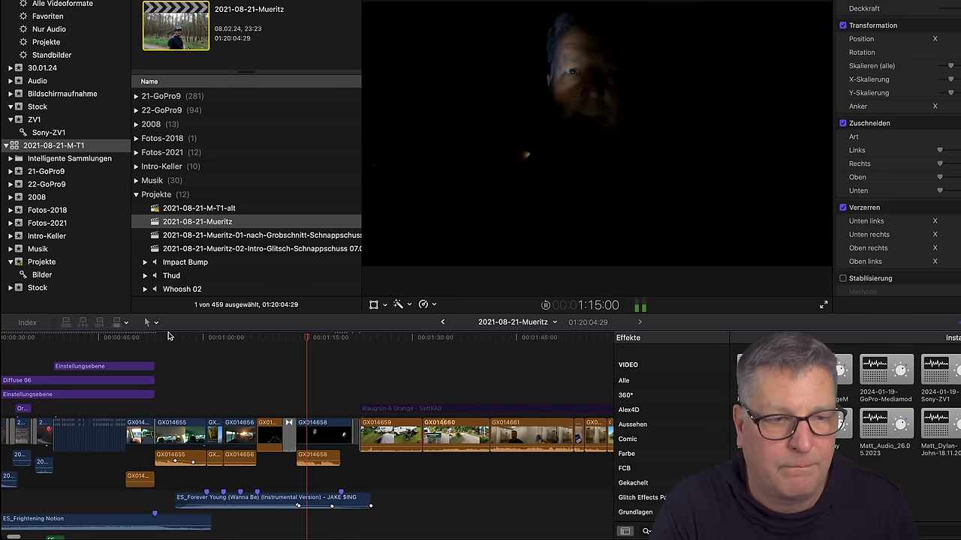
{"action": "key", "text": "space"}
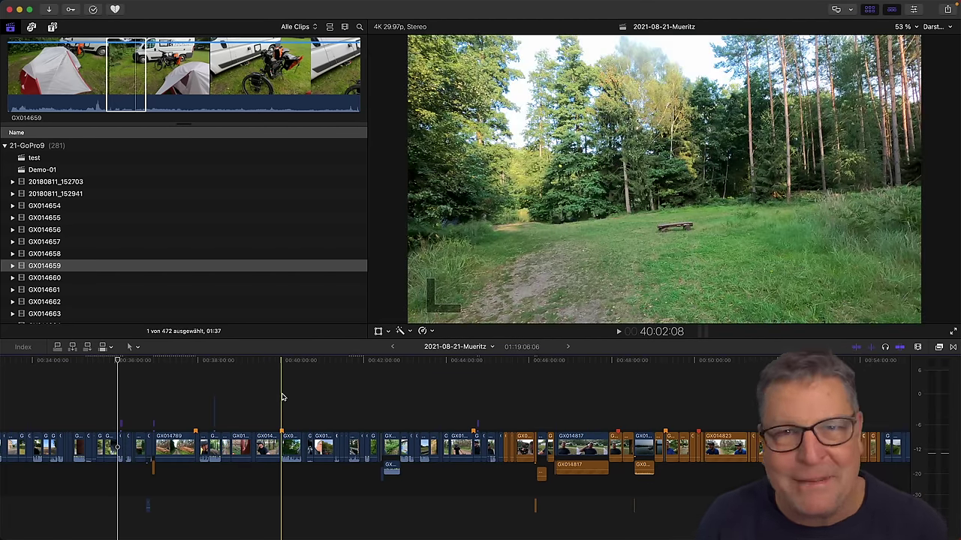
Enlarge the timeline around 40:00 and select the forest clearing clip directly after the orange marker there.
{"action": "key", "text": "super+equal"}
{"action": "key", "text": "super+equal"}
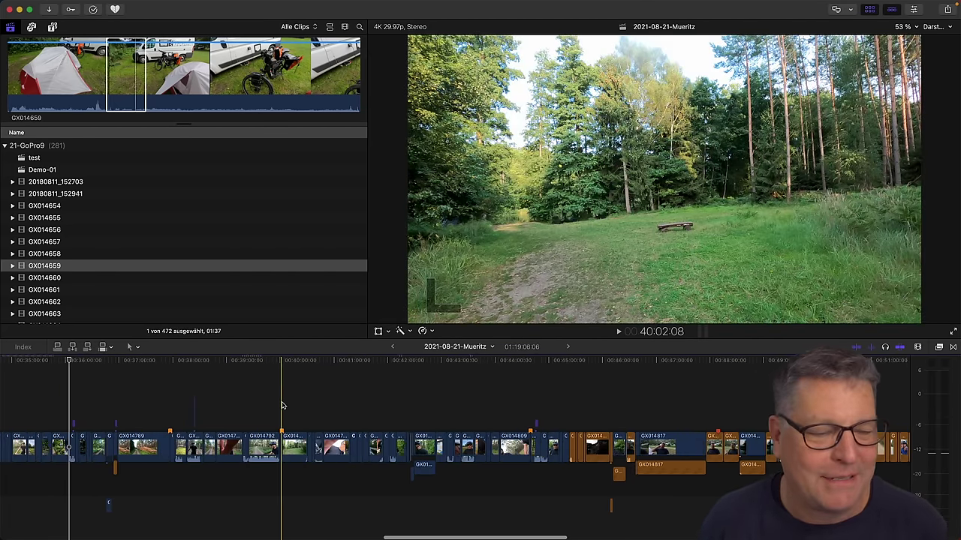
{"action": "left_click", "coordinate": [294, 446]}
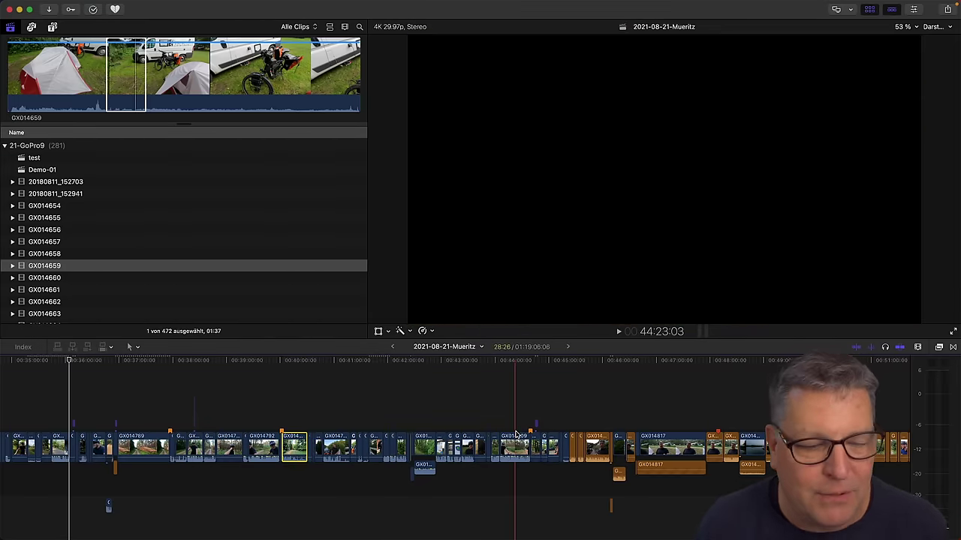
Survey the whole Mueritz timeline backwards from about 44:25 to the intro, examining its clips, markers and music tracks.
{"action": "key", "text": "super+minus"}
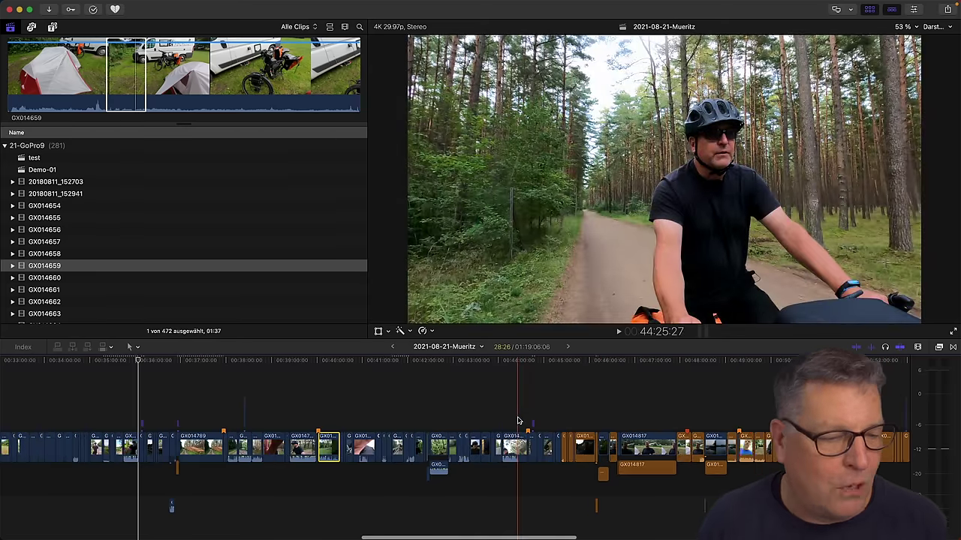
{"action": "scroll", "coordinate": [503, 401], "scroll_direction": "left", "scroll_amount": 10}
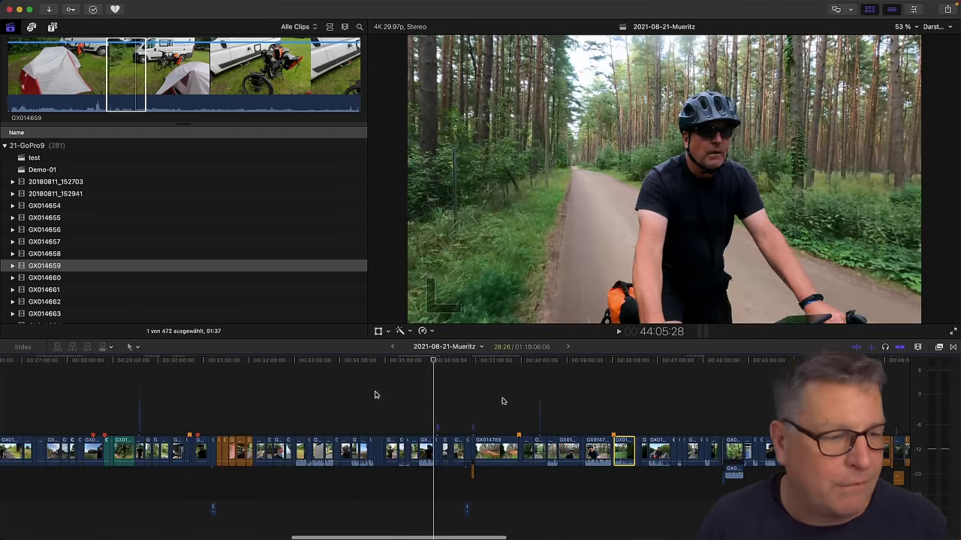
{"action": "scroll", "coordinate": [139, 390], "scroll_direction": "left", "scroll_amount": 15}
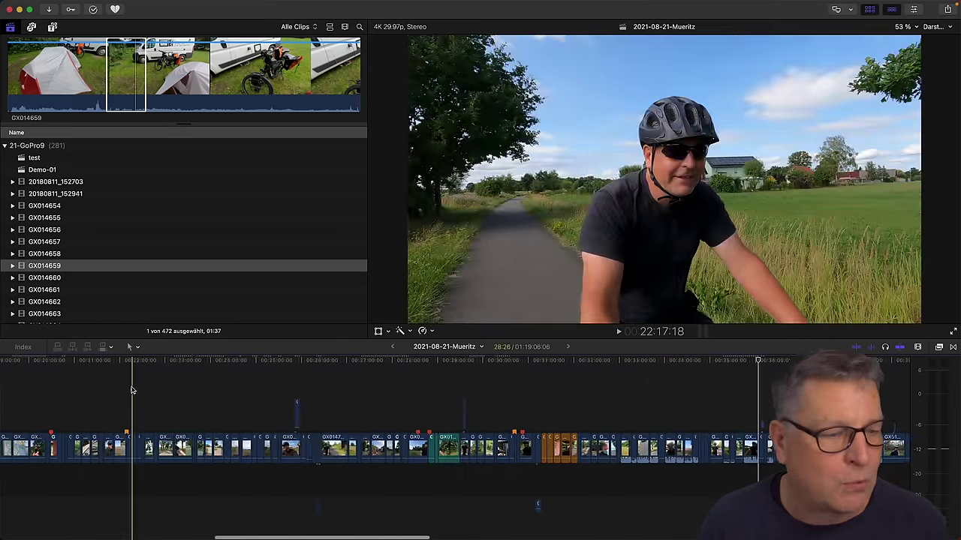
{"action": "scroll", "coordinate": [130, 391], "scroll_direction": "left", "scroll_amount": 12}
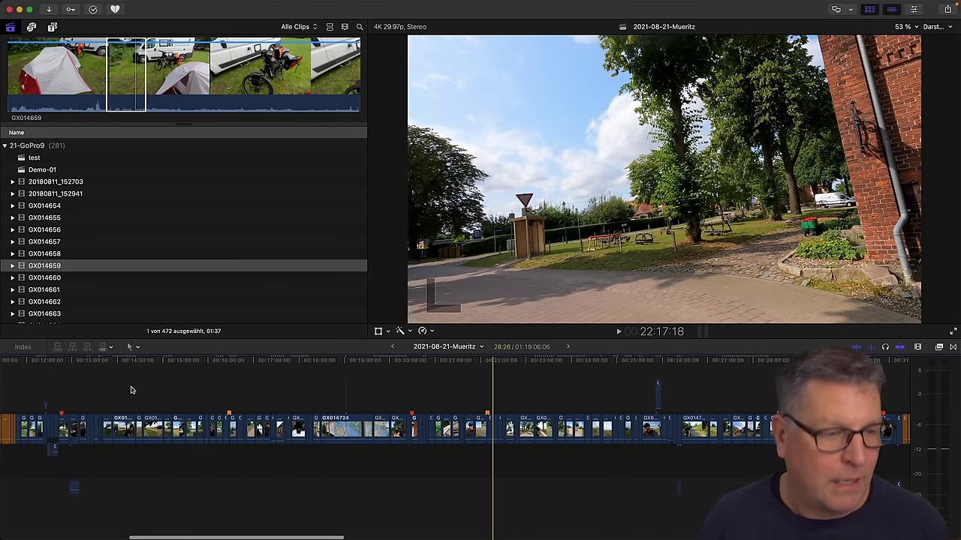
{"action": "scroll", "coordinate": [131, 390], "scroll_direction": "left", "scroll_amount": 12}
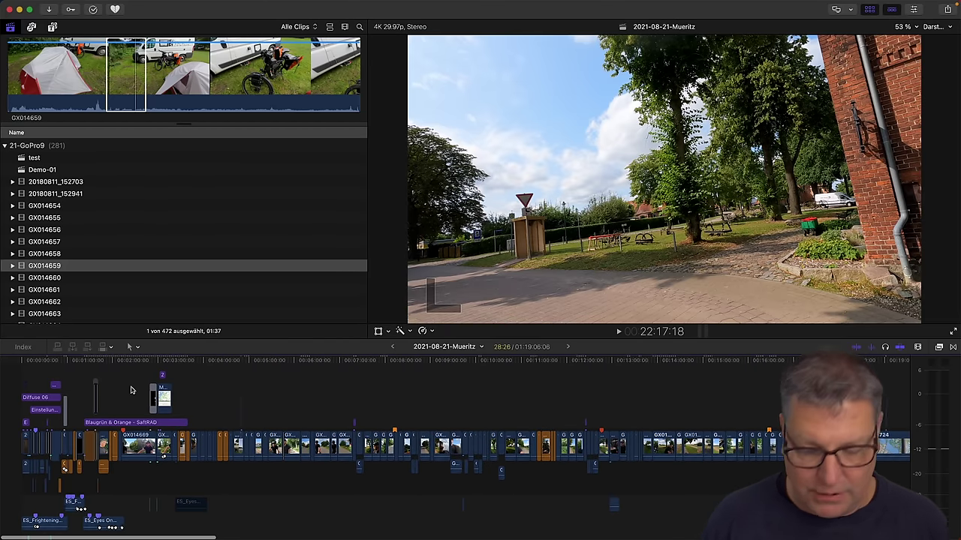
{"action": "scroll", "coordinate": [131, 388], "scroll_direction": "up", "scroll_amount": 3}
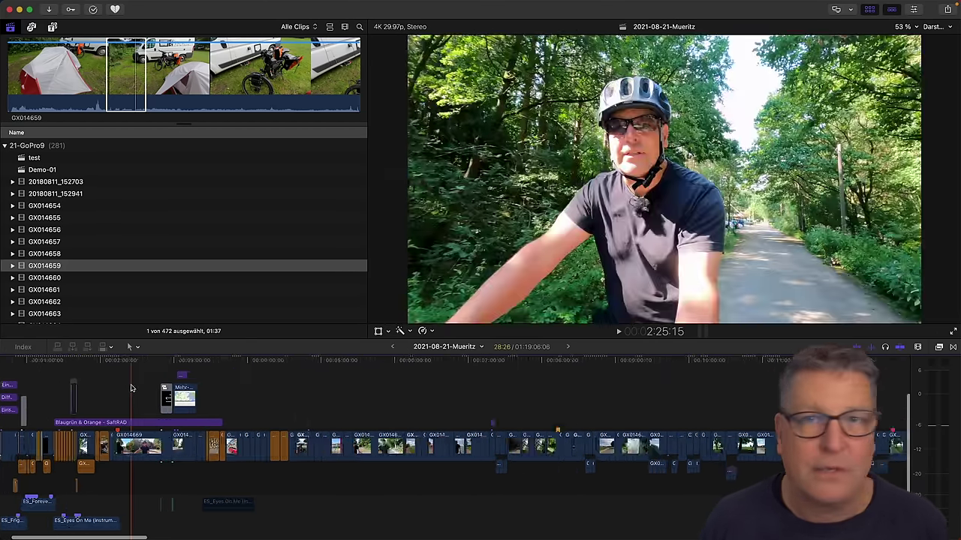
{"action": "scroll", "coordinate": [130, 388], "scroll_direction": "up", "scroll_amount": 5}
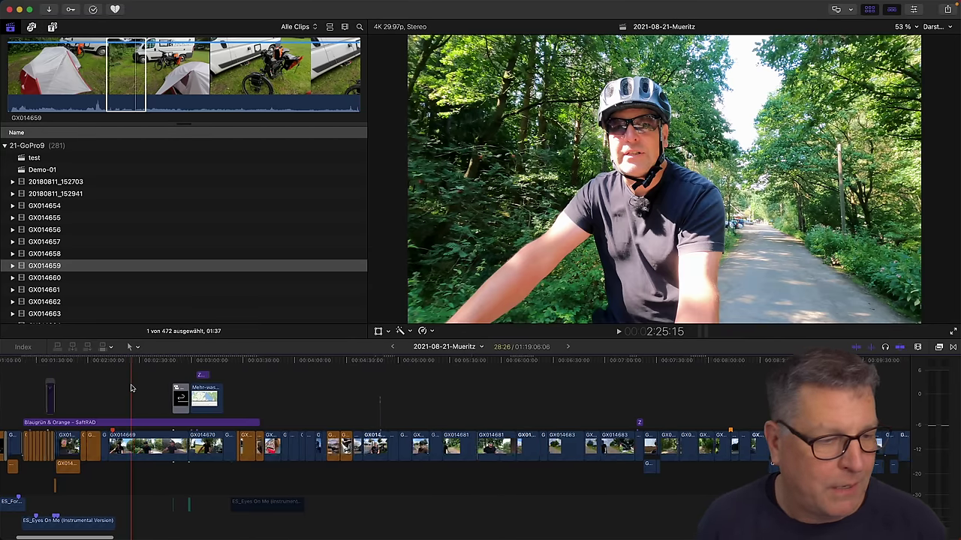
{"action": "scroll", "coordinate": [130, 389], "scroll_direction": "left", "scroll_amount": 6}
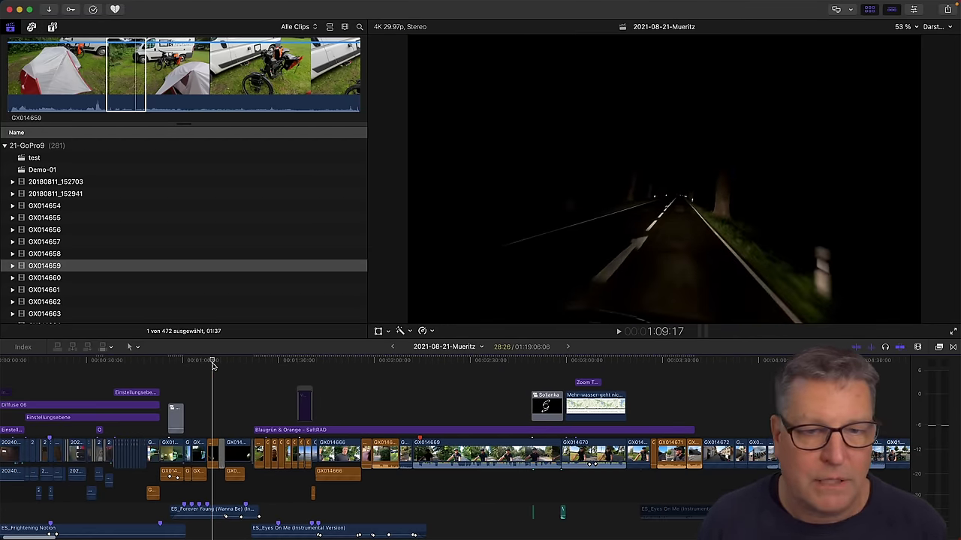
Play from the night drive at 1:09:17 through the campsite shots to 1:47:12 to review the scene and music change.
{"action": "key", "text": "space"}
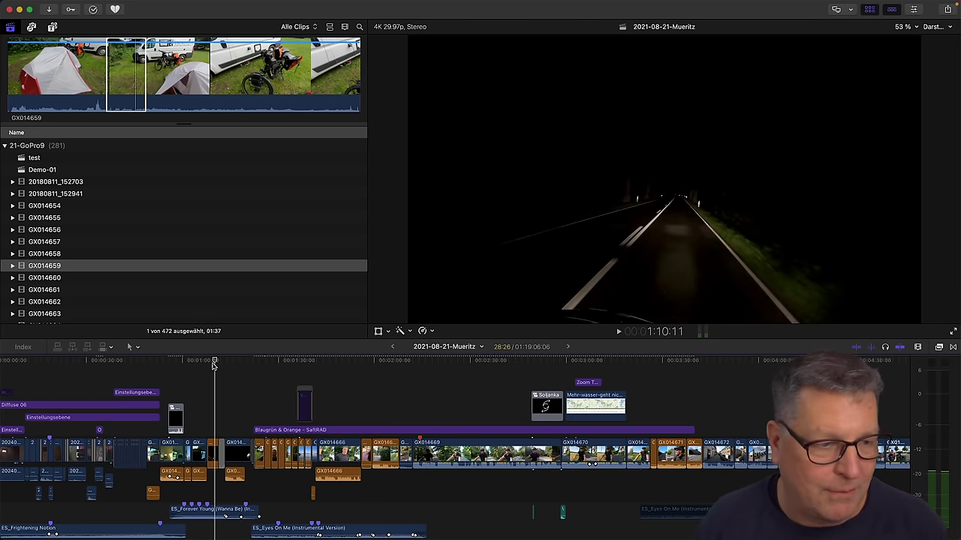
{"action": "key", "text": "space"}
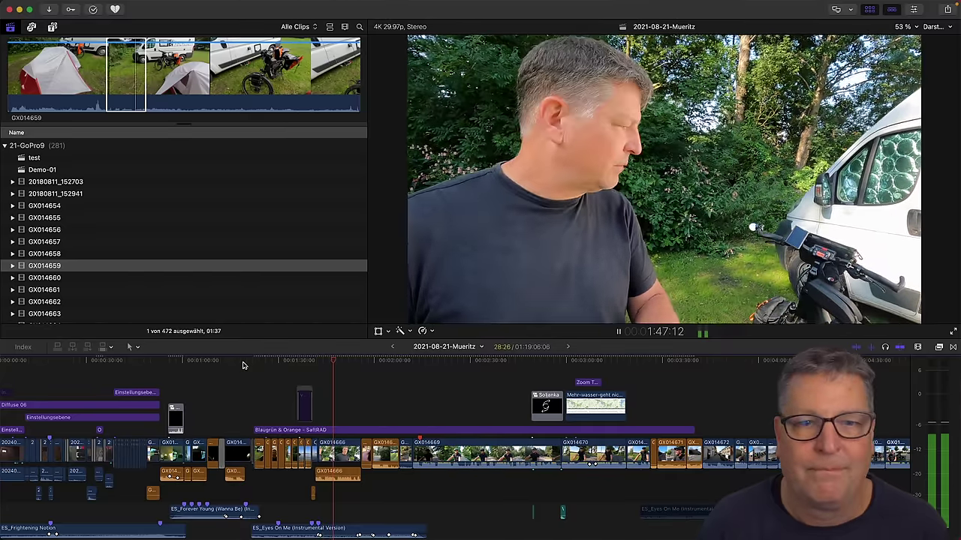
{"action": "key", "text": "space"}
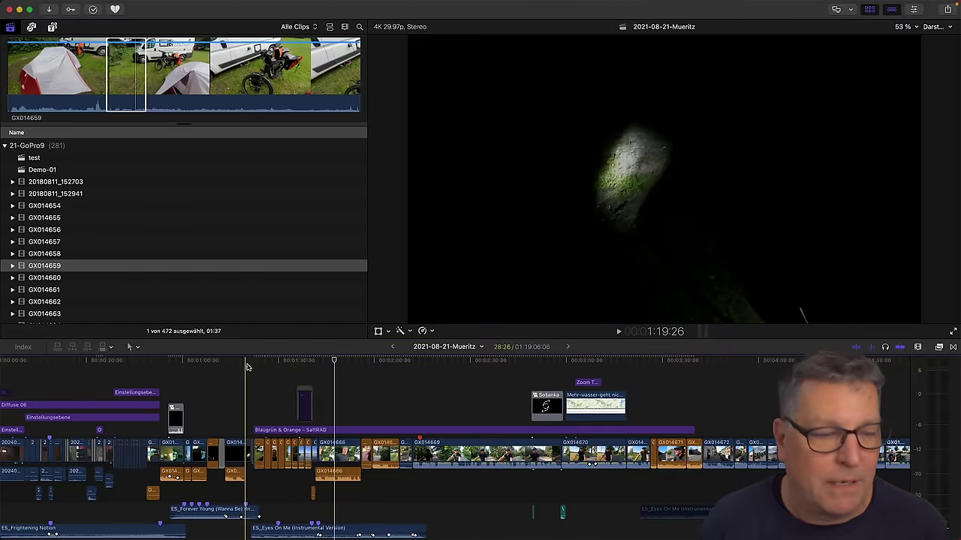
Replay the night-to-day change more closely from 1:10:06 to the tent shot at 1:23:09, where ES_Eyes On Me takes over.
{"action": "key", "text": "super+equal"}
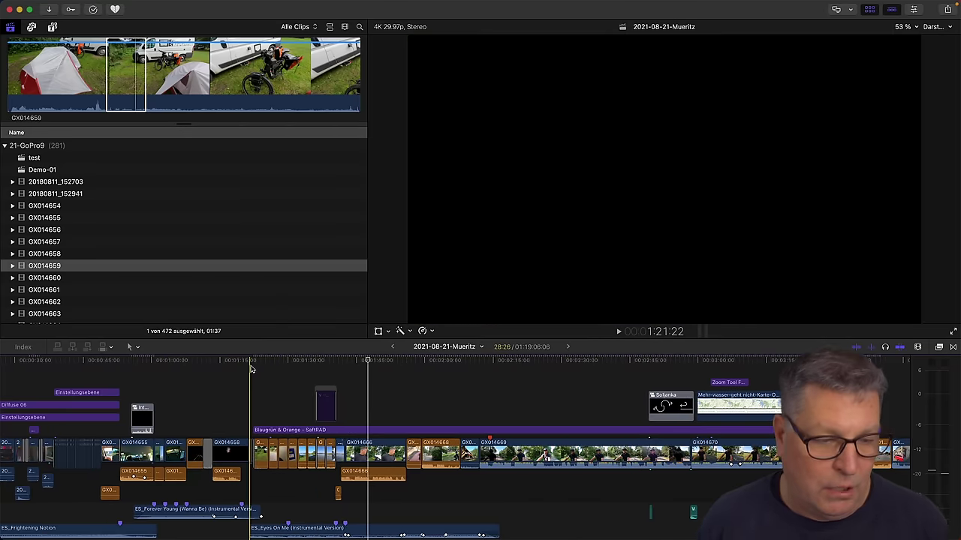
{"action": "key", "text": "super+equal"}
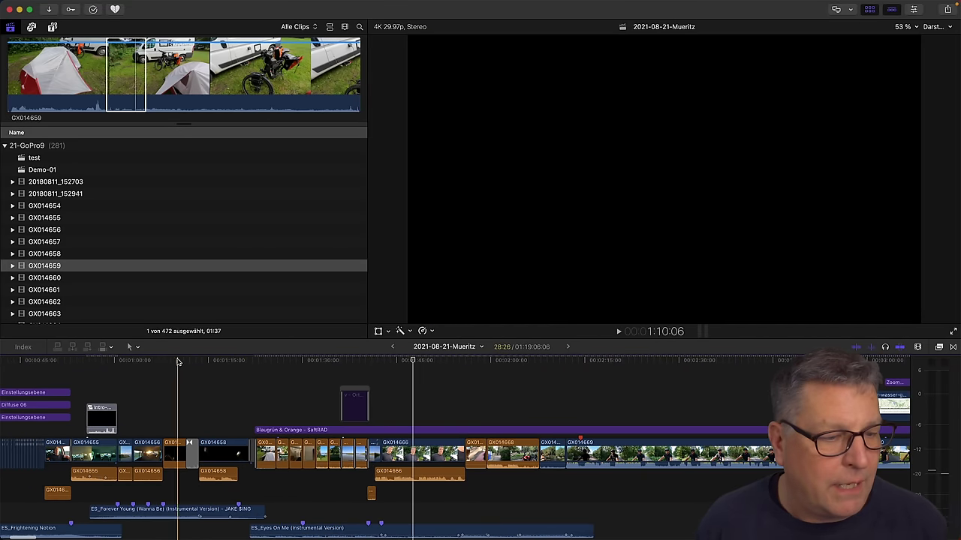
{"action": "key", "text": "space"}
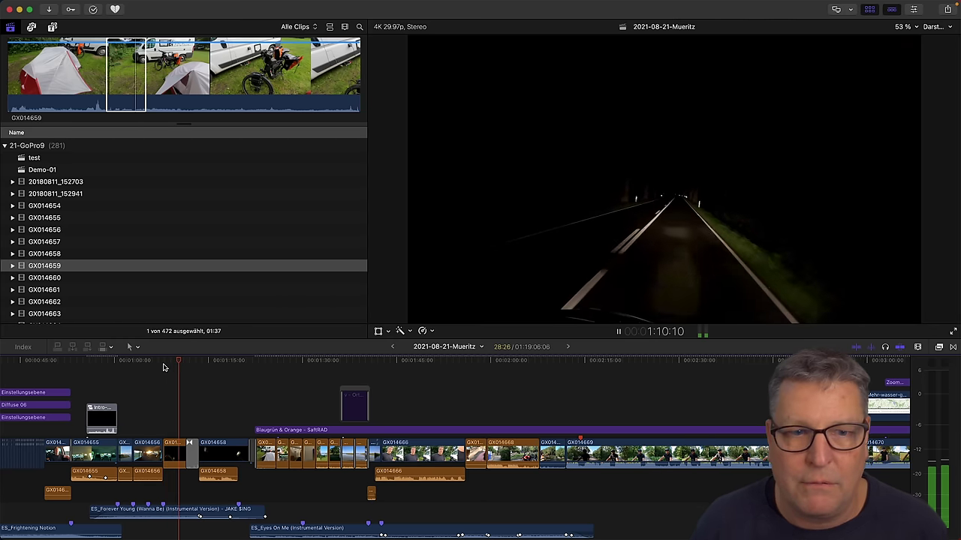
{"action": "key", "text": "space"}
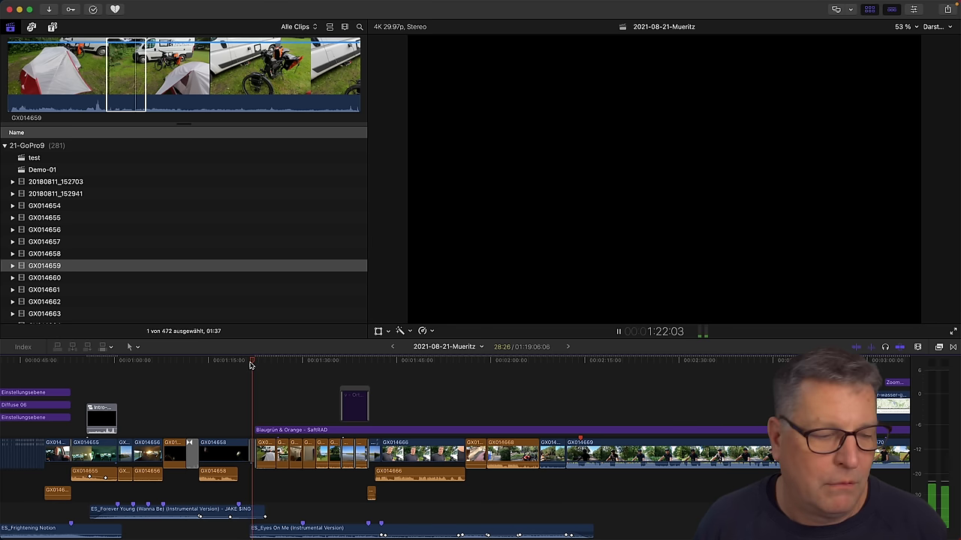
{"action": "key", "text": "space"}
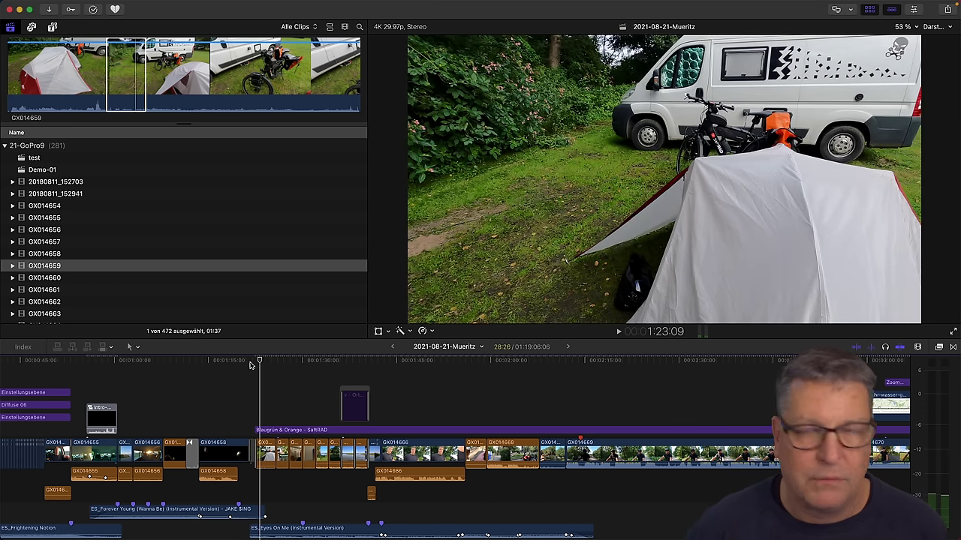
Select tent clip GX014659 at 1:24:03 and show its 59.94p source clip in the browser with the library sidebar visible.
{"action": "left_click", "coordinate": [250, 366]}
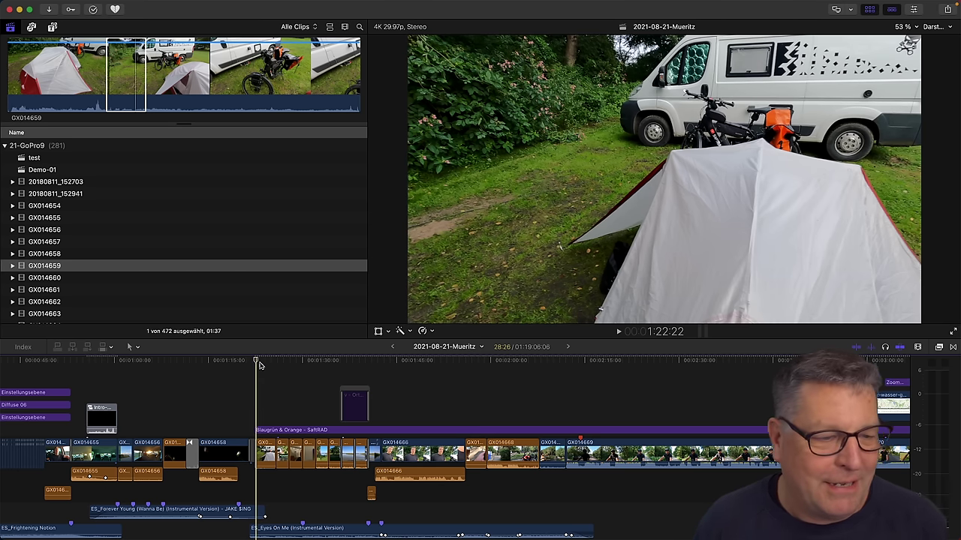
{"action": "left_click", "coordinate": [265, 455]}
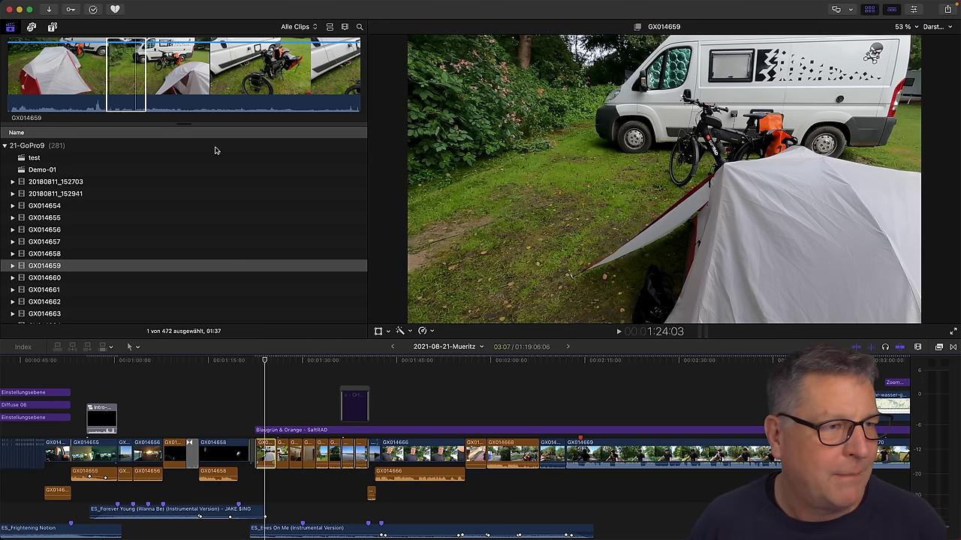
{"action": "key", "text": "super+grave"}
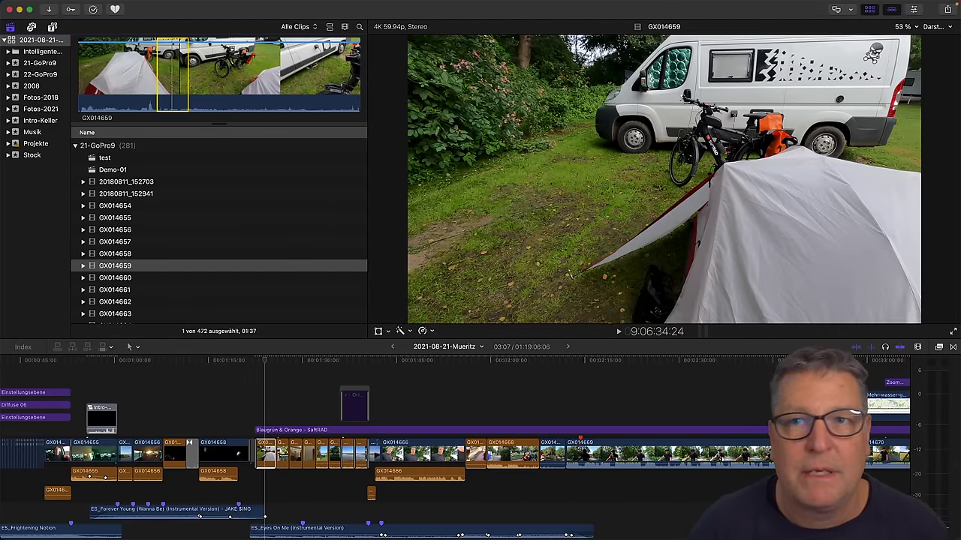
Examine the slow-motion retiming of tent clip GX014659 close up in the timeline.
{"action": "left_click", "coordinate": [262, 448]}
{"action": "key", "text": "super+equal"}
{"action": "key", "text": "super+equal"}
{"action": "key", "text": "super+equal"}
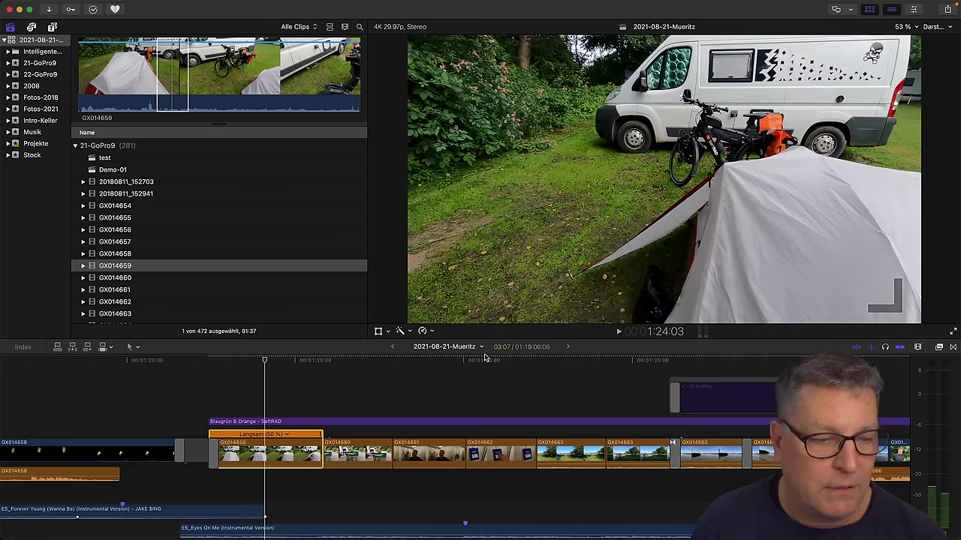
Select clip GX014660 with the Naturcamping Malchow sign at 1:27:04 and reveal its source range in the browser.
{"action": "left_click", "coordinate": [364, 447]}
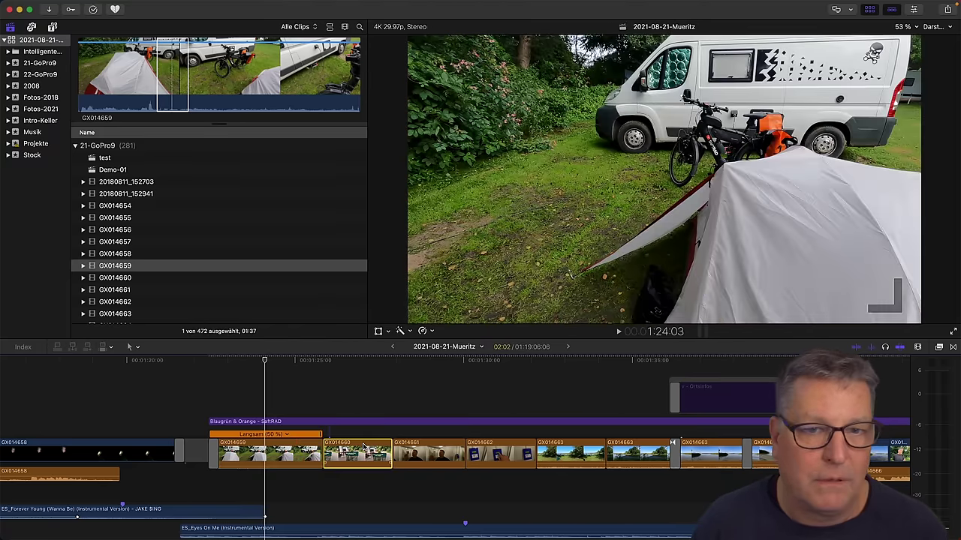
{"action": "left_click", "coordinate": [368, 448]}
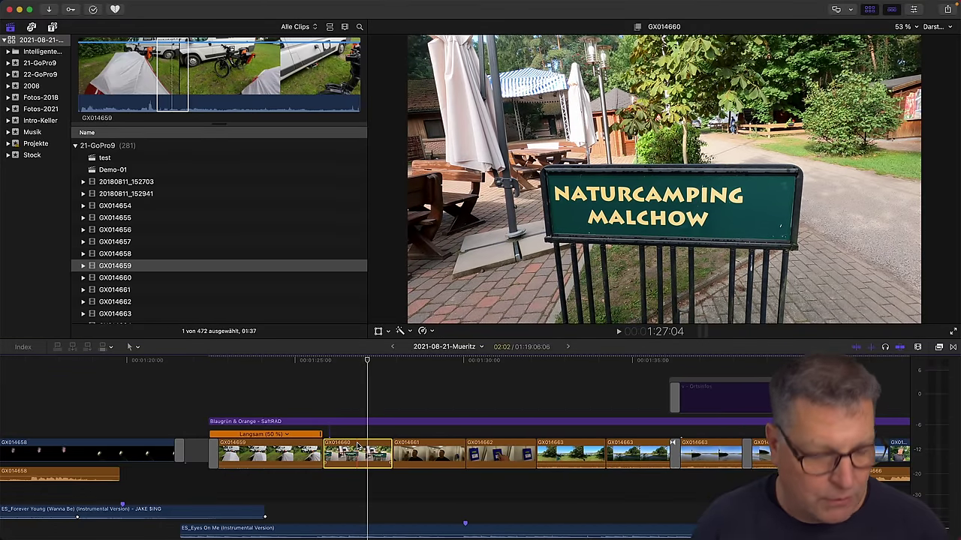
{"action": "key", "text": "shift+f"}
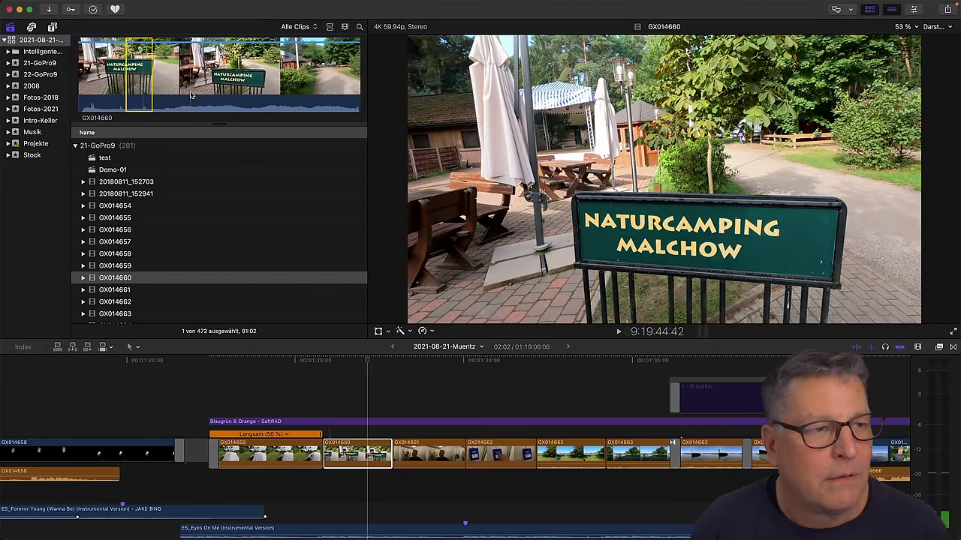
Play the source footage of GX014660, reveal the source of timeline clip GX014661 in the browser and play it.
{"action": "key", "text": "space"}
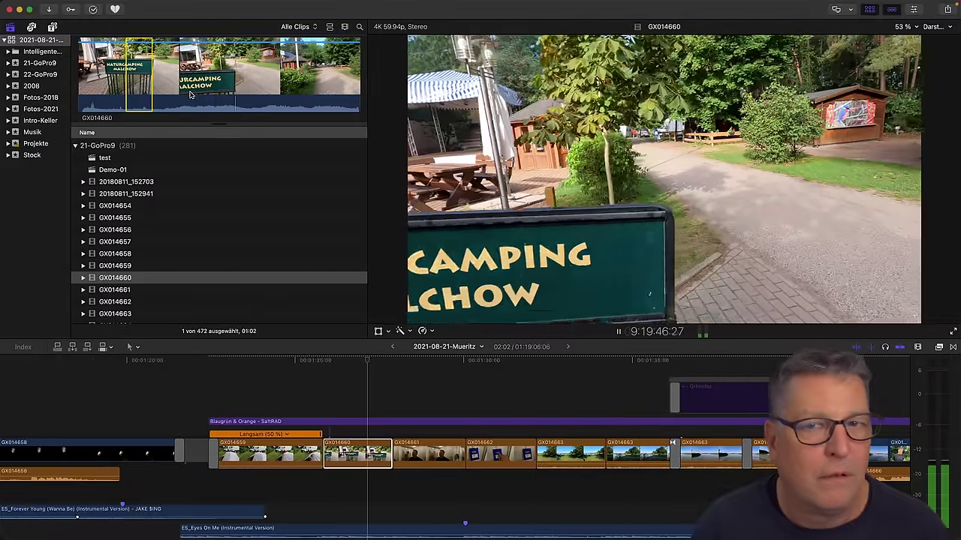
{"action": "key", "text": "space"}
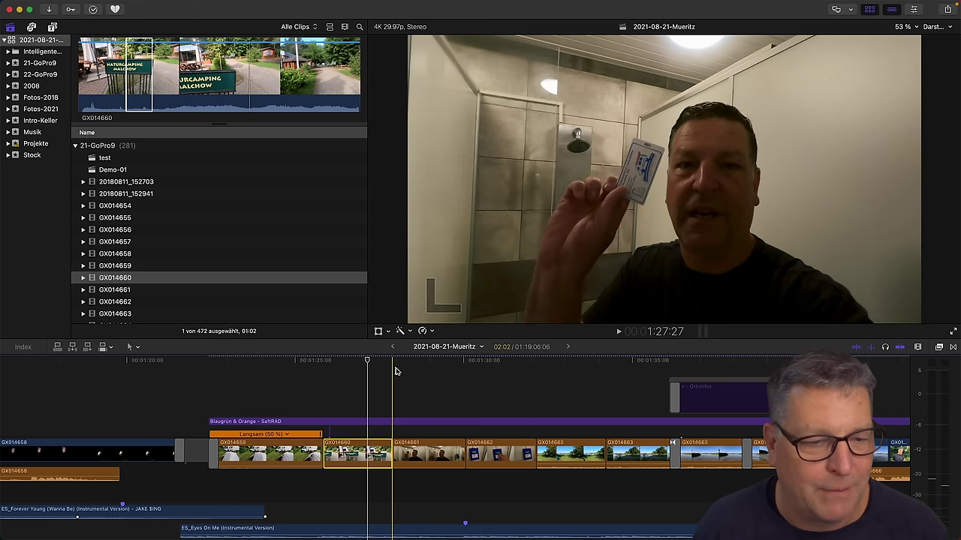
{"action": "left_click", "coordinate": [418, 454]}
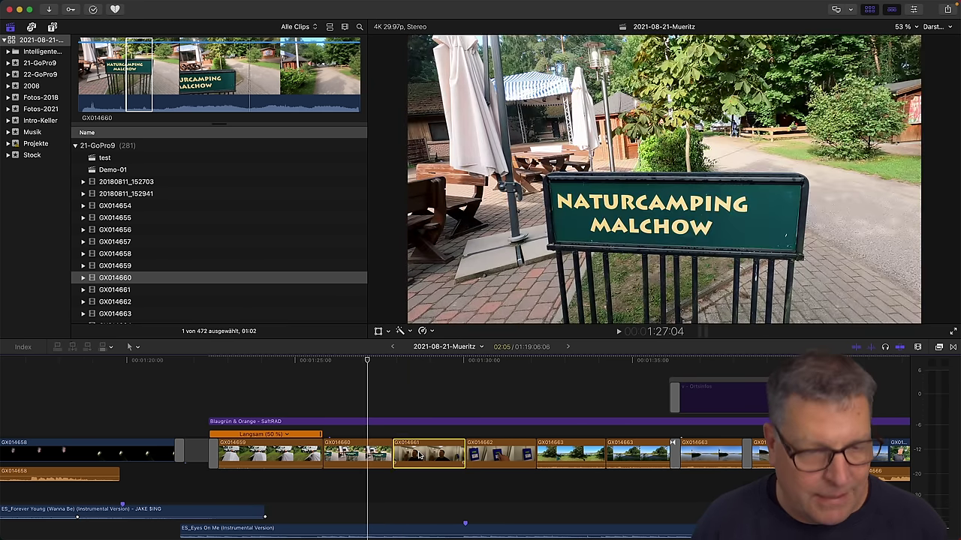
{"action": "key", "text": "shift+f"}
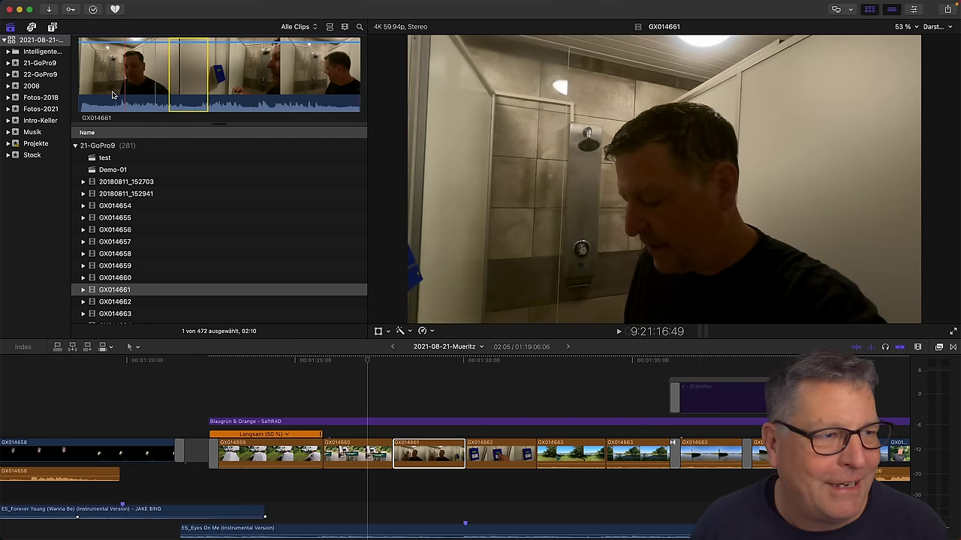
{"action": "key", "text": "space"}
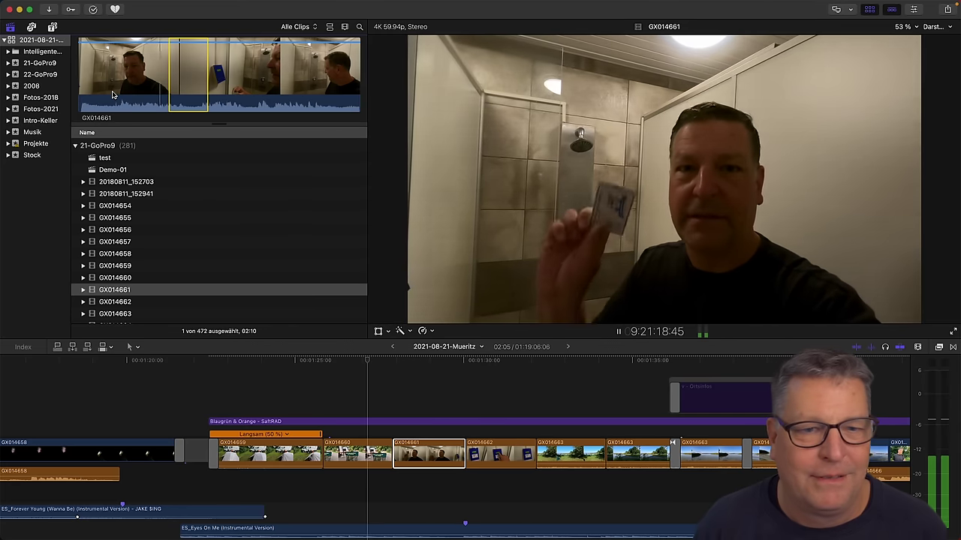
{"action": "key", "text": "space"}
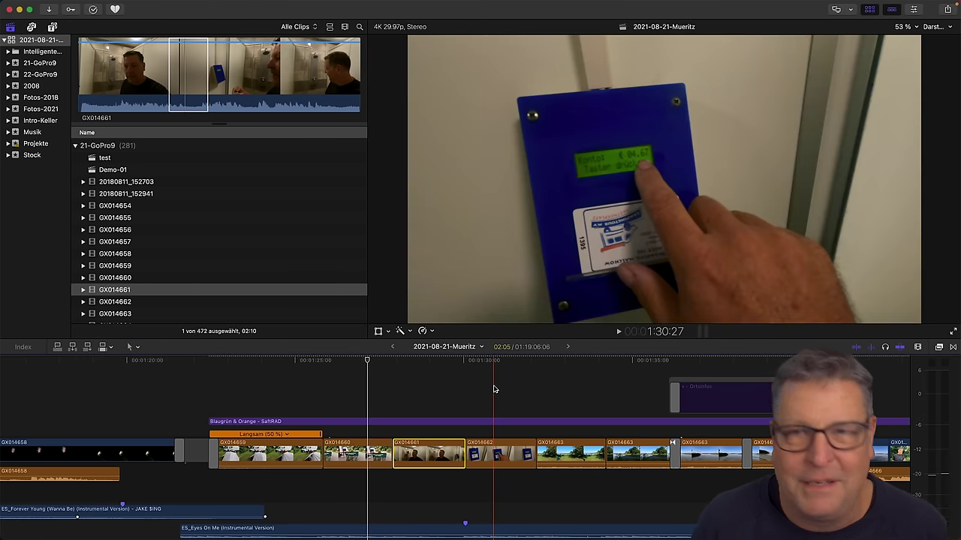
Play the edited sequence in the timeline from the end of GX014660 through GX014661.
{"action": "left_click", "coordinate": [388, 362]}
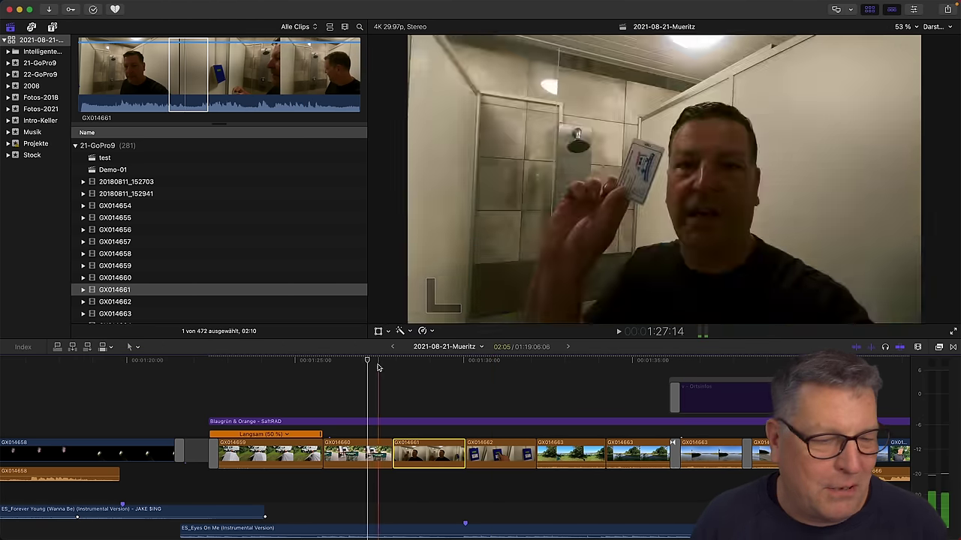
{"action": "key", "text": "space"}
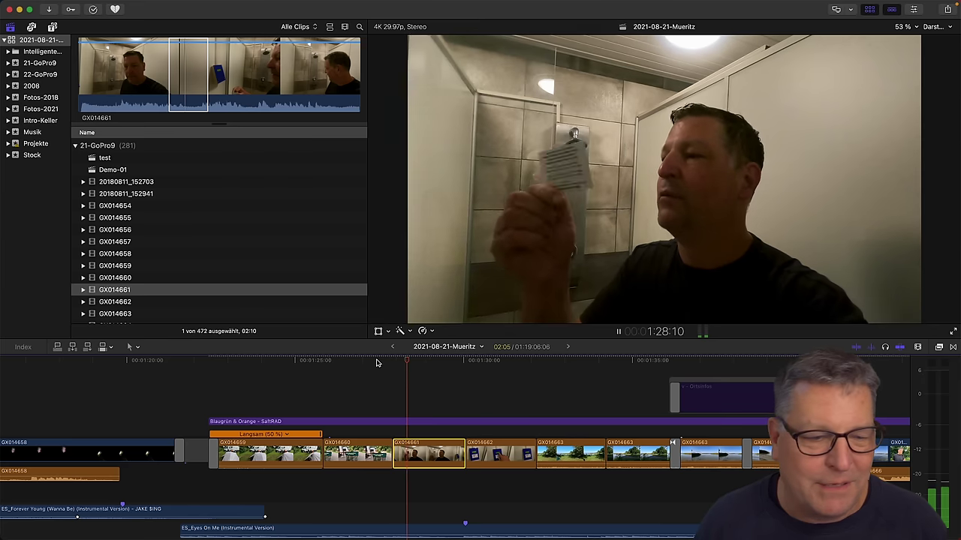
{"action": "key", "text": "space"}
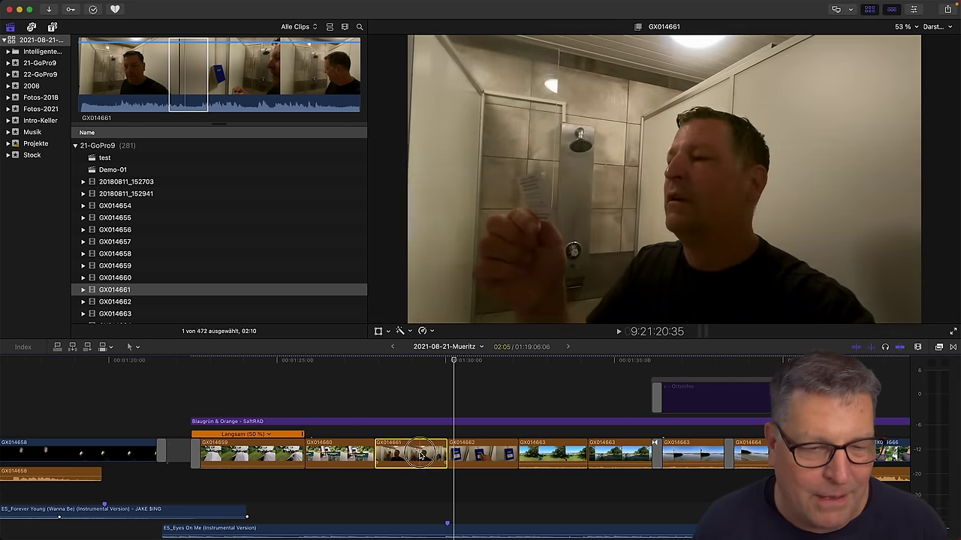
Select and check the timeline clips GX014662 and the first GX014663 after GX014661.
{"action": "left_click", "coordinate": [461, 455]}
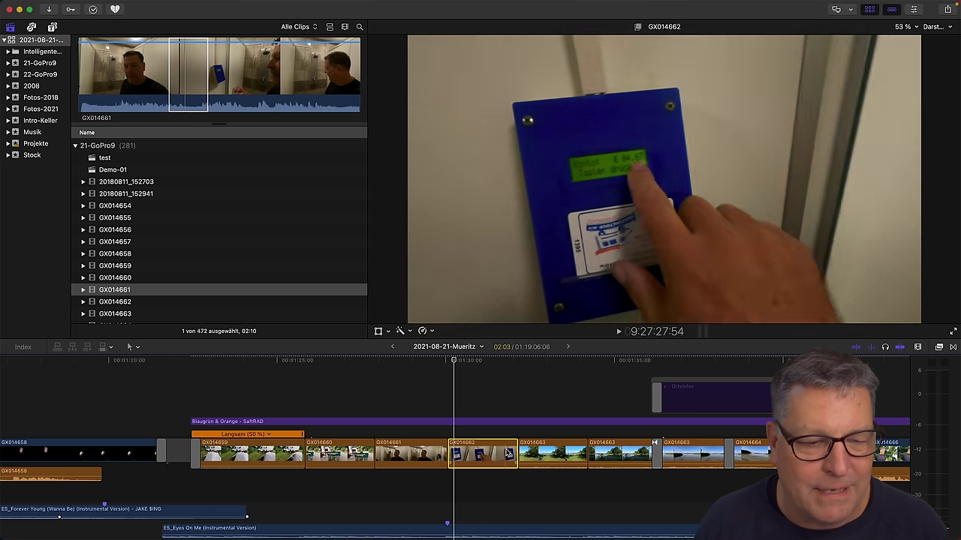
{"action": "left_click", "coordinate": [537, 455]}
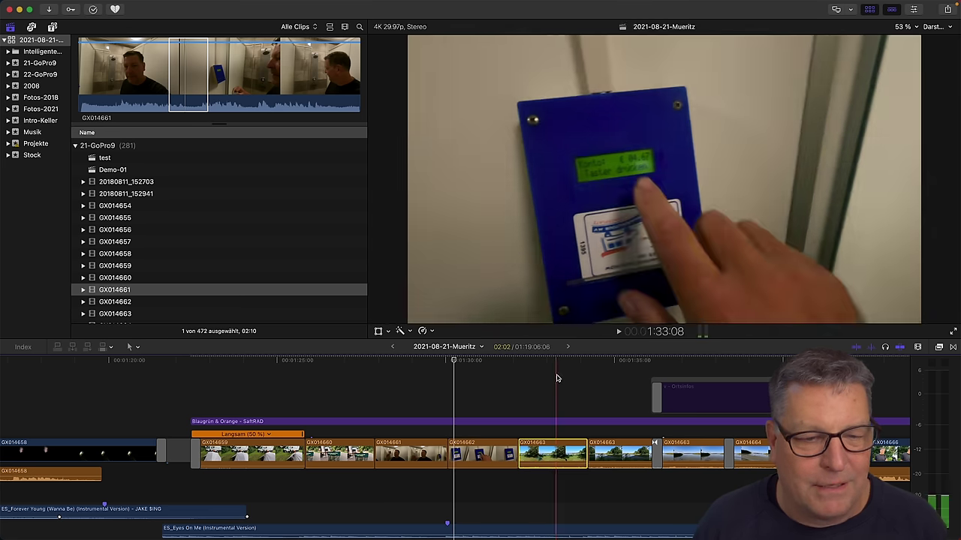
{"action": "left_click", "coordinate": [557, 456]}
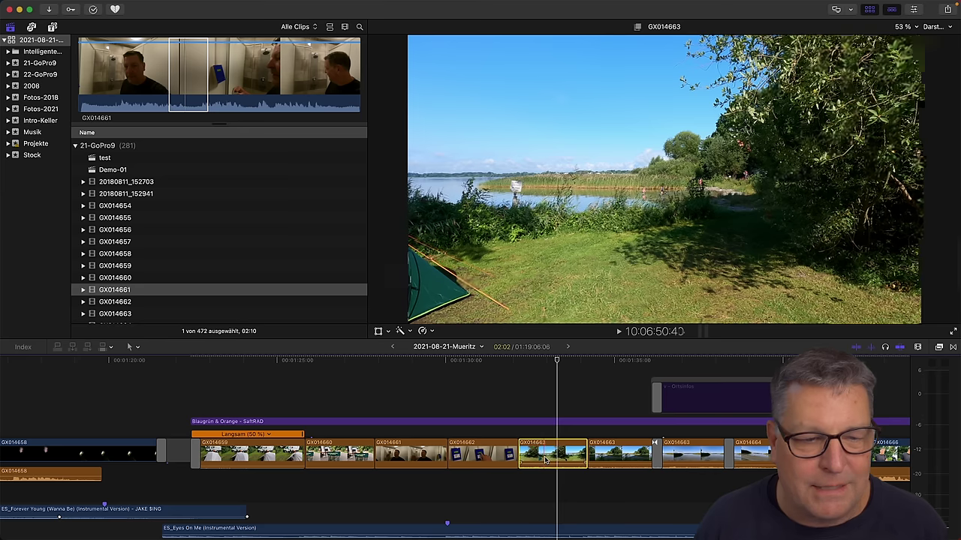
{"action": "scroll", "coordinate": [545, 459], "scroll_direction": "down", "scroll_amount": 3}
{"action": "scroll", "coordinate": [545, 459], "scroll_direction": "right", "scroll_amount": 3}
{"action": "scroll", "coordinate": [545, 460], "scroll_direction": "right", "scroll_amount": 1}
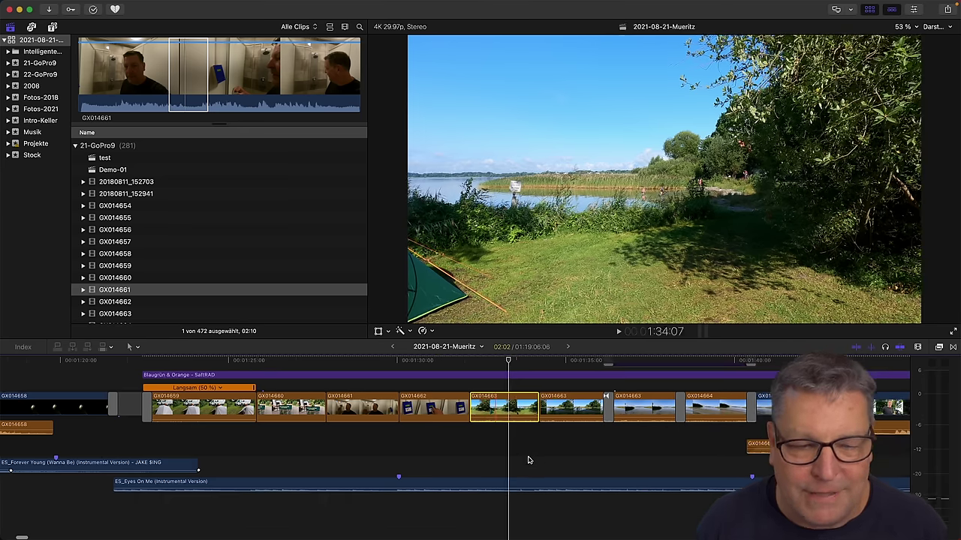
Play the timeline from the end of GX014662 through the lake shots GX014663 and GX014664 into GX014665.
{"action": "left_click", "coordinate": [460, 462]}
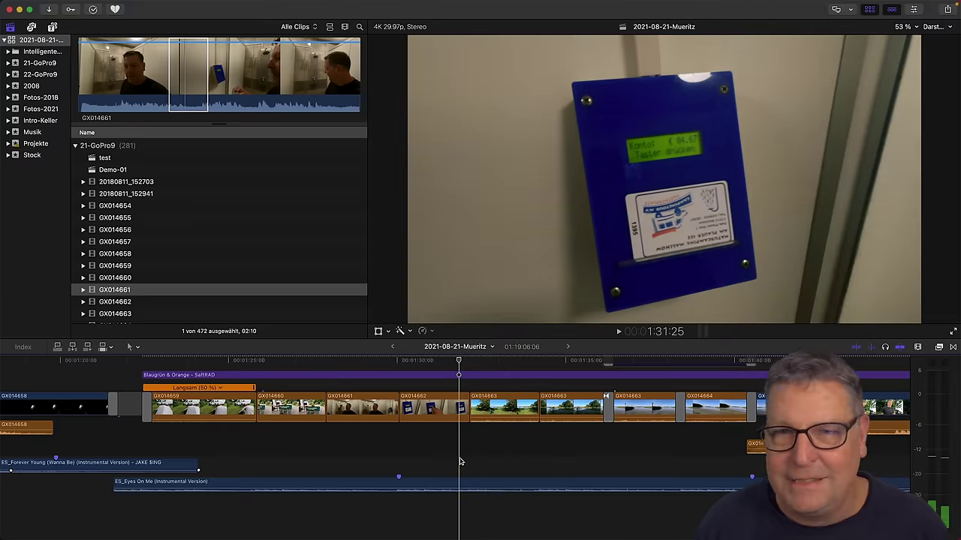
{"action": "key", "text": "space"}
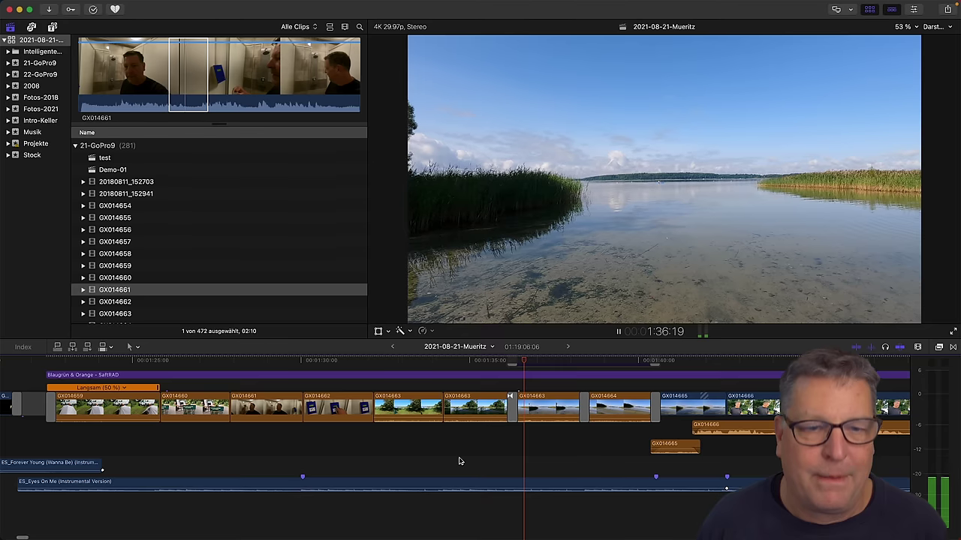
{"action": "key", "text": "space"}
{"action": "left_click", "coordinate": [568, 413]}
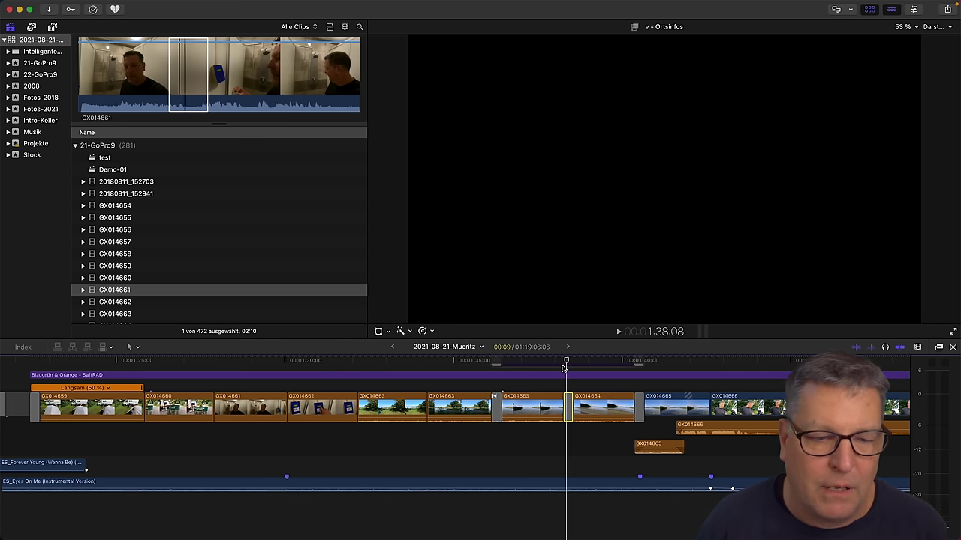
{"action": "left_click", "coordinate": [558, 362]}
{"action": "key", "text": "space"}
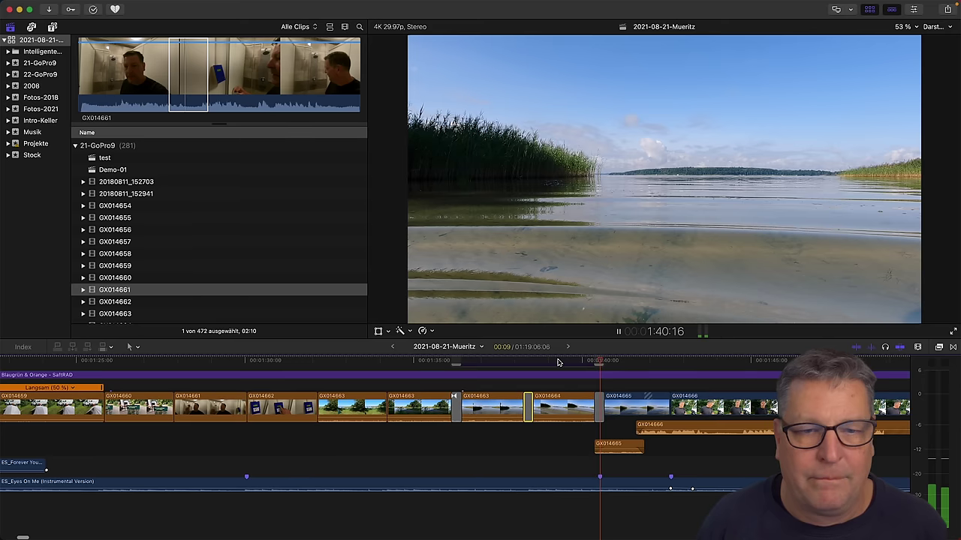
{"action": "key", "text": "space"}
Connect an Ortsinfos title from the favourites above the lake shots at 1:36:09 and lengthen it to 4:07.
{"action": "scroll", "coordinate": [558, 362], "scroll_direction": "up", "scroll_amount": 5}
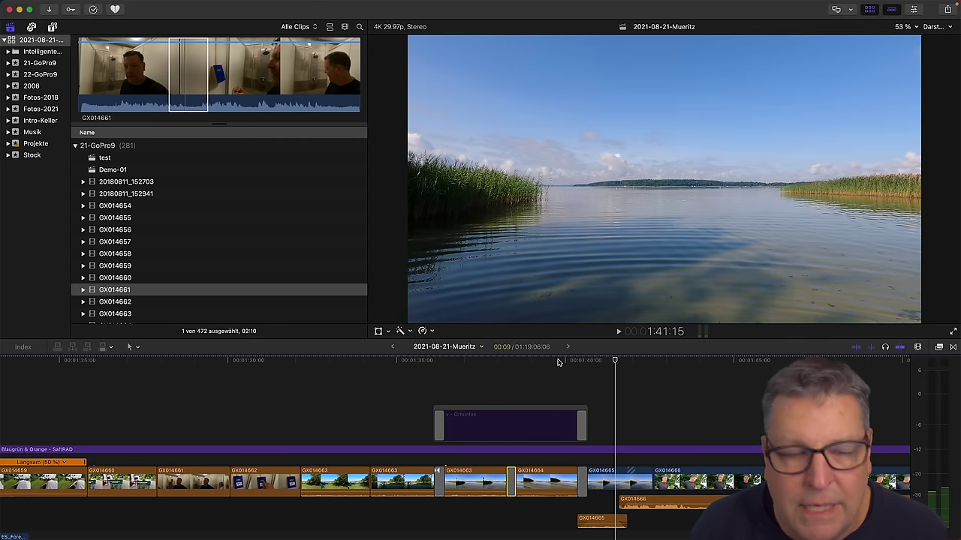
{"action": "left_click", "coordinate": [441, 362]}
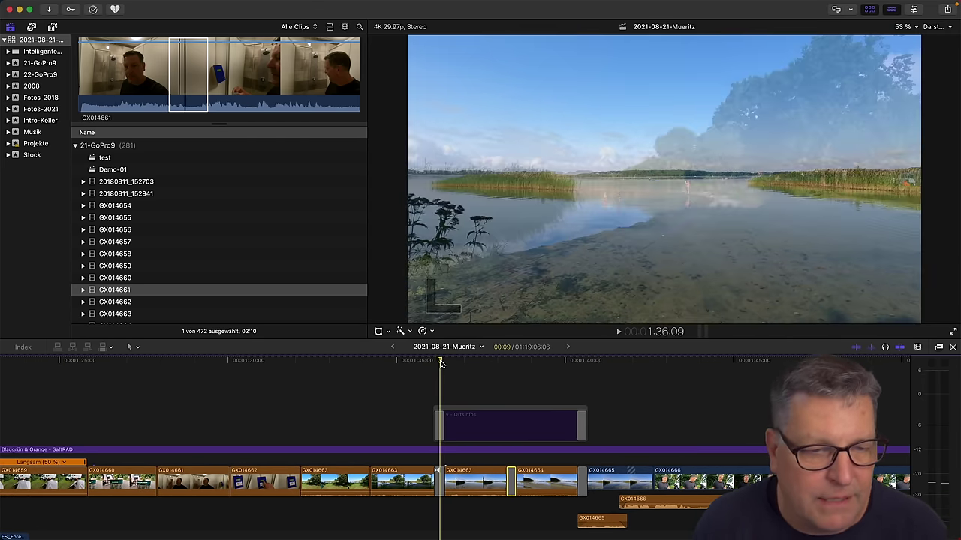
{"action": "scroll", "coordinate": [441, 367], "scroll_direction": "up", "scroll_amount": 2}
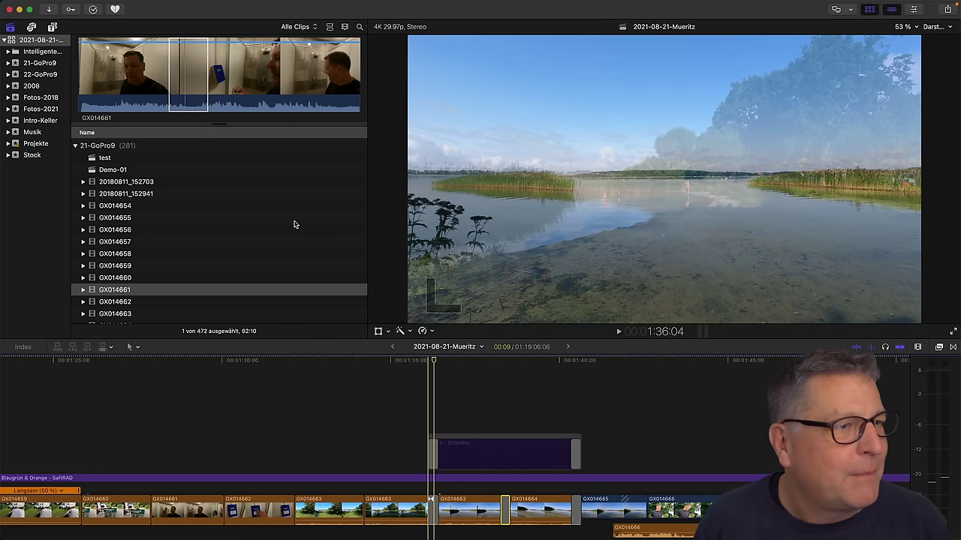
{"action": "left_click", "coordinate": [52, 28]}
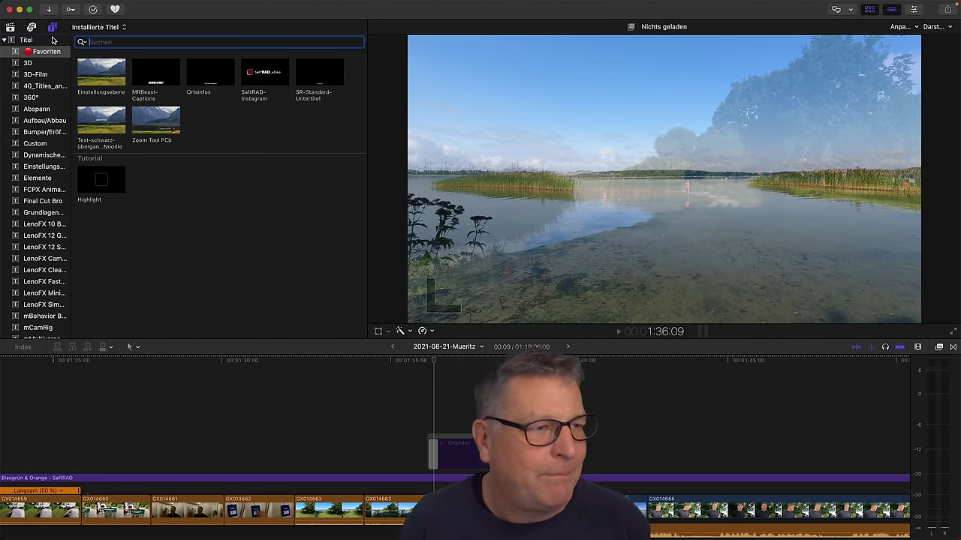
{"action": "left_click", "coordinate": [202, 76]}
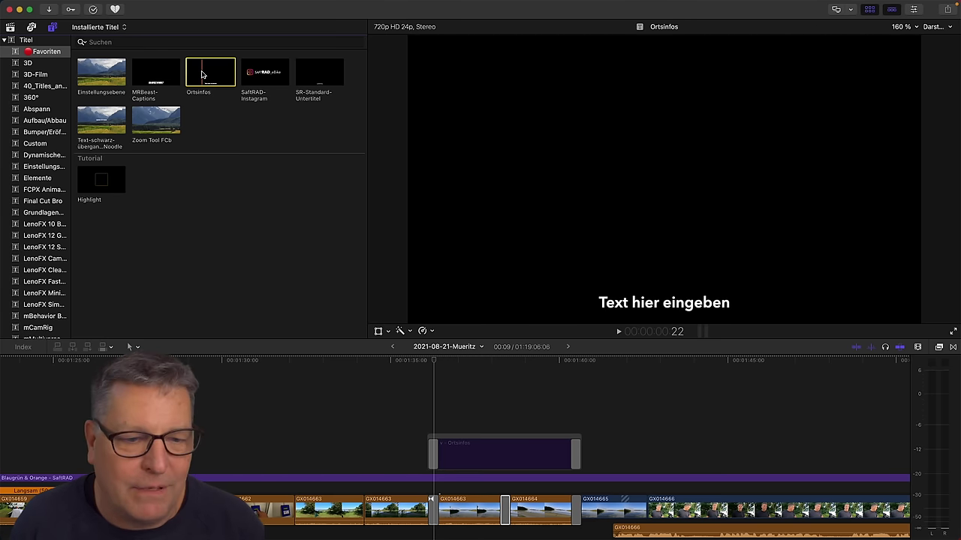
{"action": "key", "text": "q"}
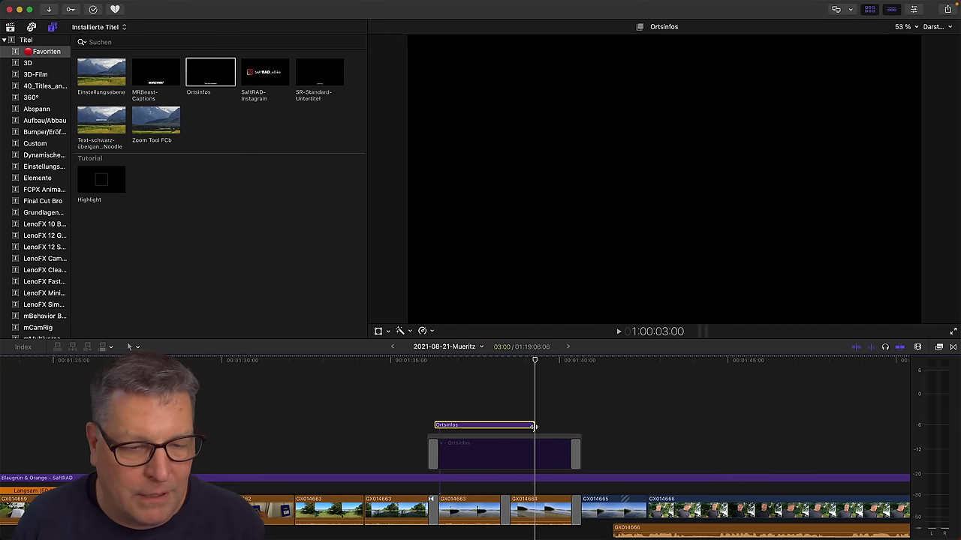
{"action": "left_click_drag", "start_coordinate": [534, 426], "coordinate": [575, 426]}
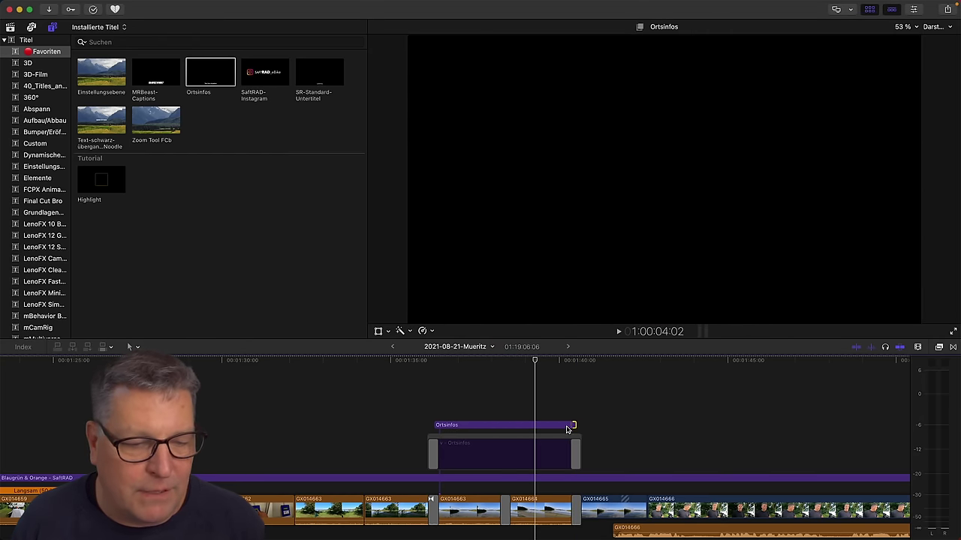
Replace the new title's placeholder text with "Plauer See".
{"action": "left_click", "coordinate": [505, 425]}
{"action": "double_click", "coordinate": [646, 304]}
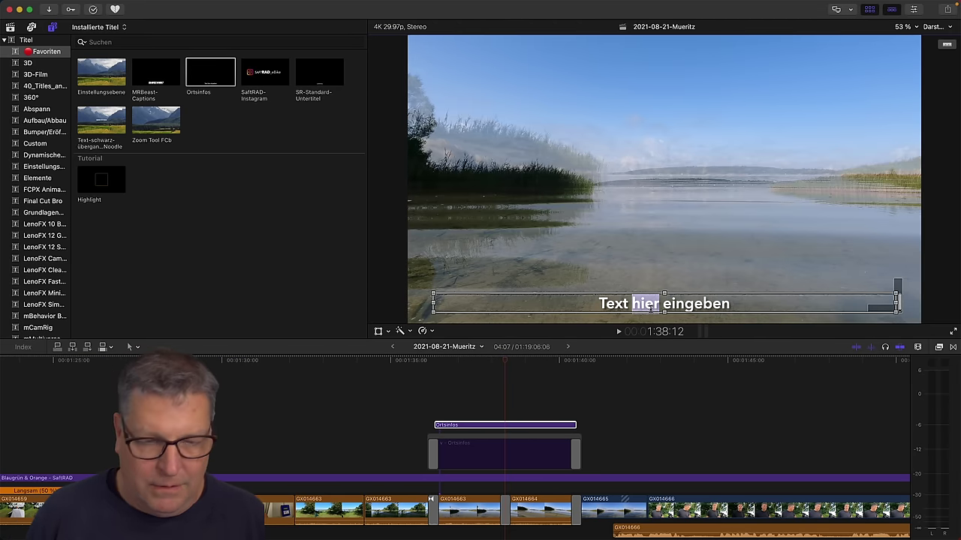
{"action": "triple_click", "coordinate": [650, 307]}
{"action": "type", "text": "Ü"}
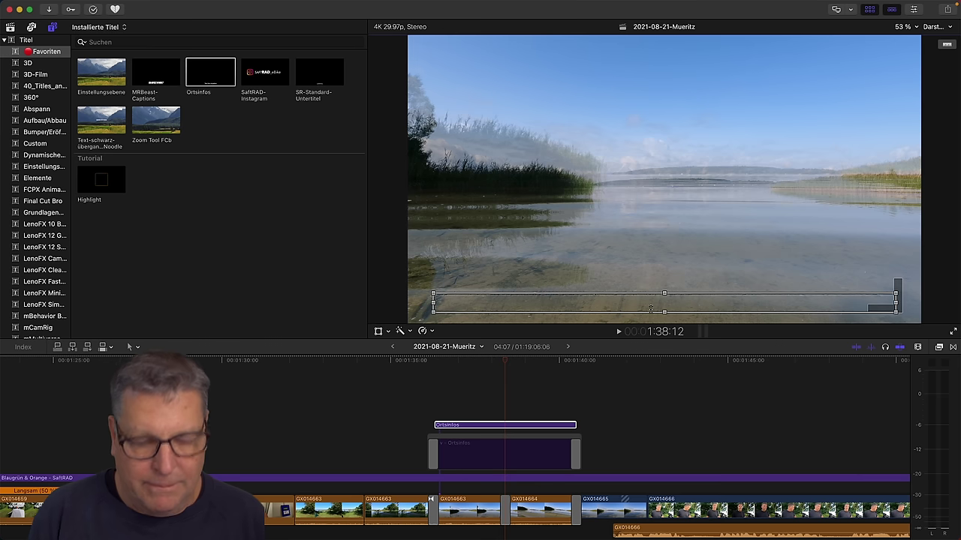
{"action": "type", "text": "lauer"}
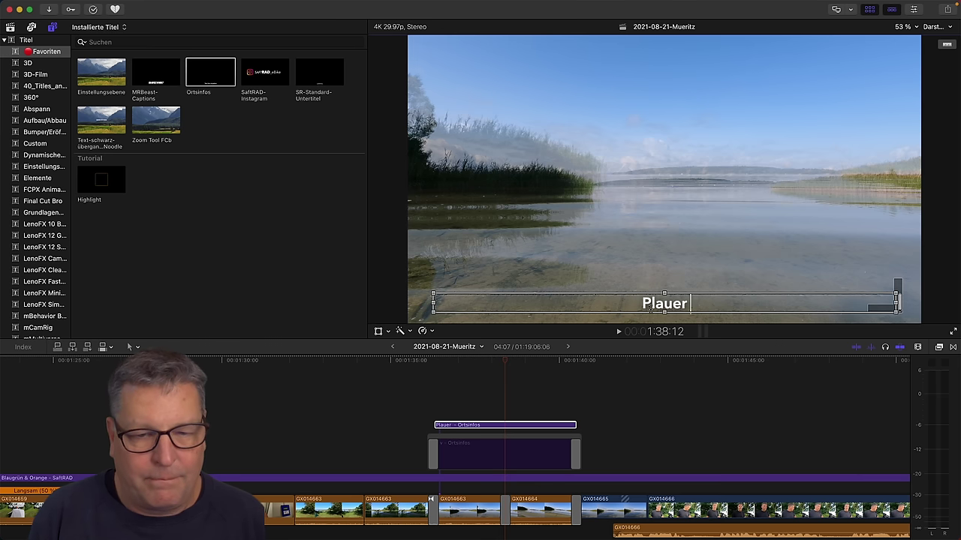
{"action": "type", "text": " See"}
Play the timeline from the beginning of the Plauer See title to check it over the lake shots.
{"action": "left_click", "coordinate": [484, 366]}
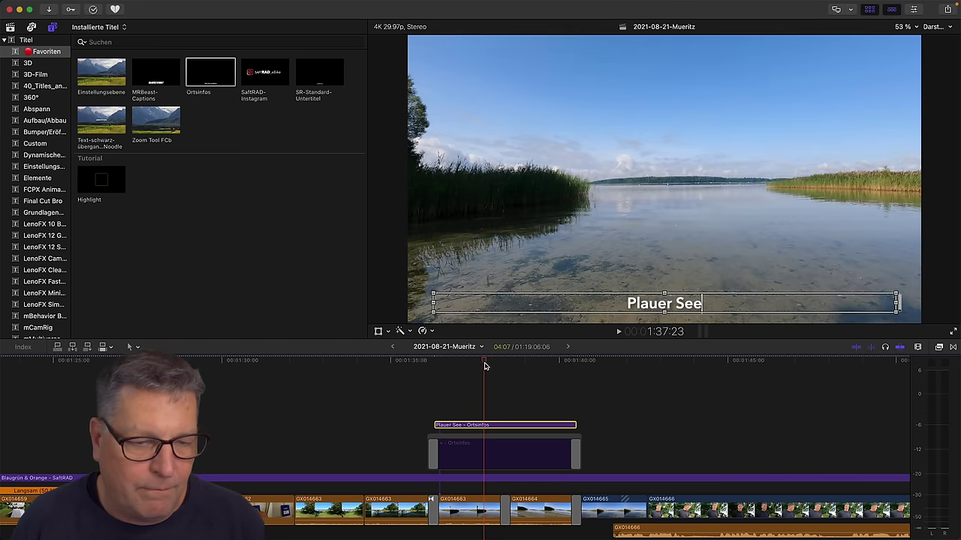
{"action": "left_click", "coordinate": [436, 365]}
{"action": "key", "text": "space"}
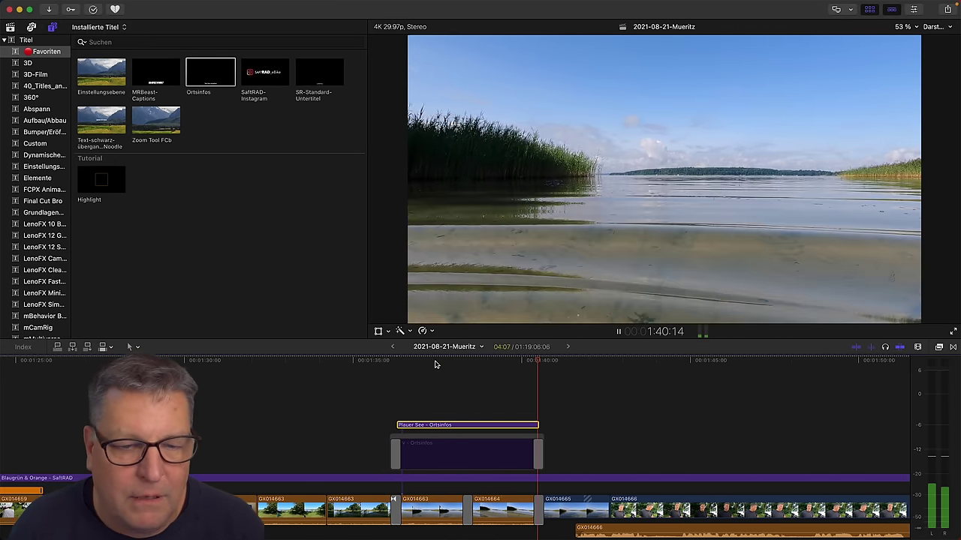
Select the whole "Plauer See" text in the title over the lake shots and show its text settings in the inspector.
{"action": "double_click", "coordinate": [454, 425]}
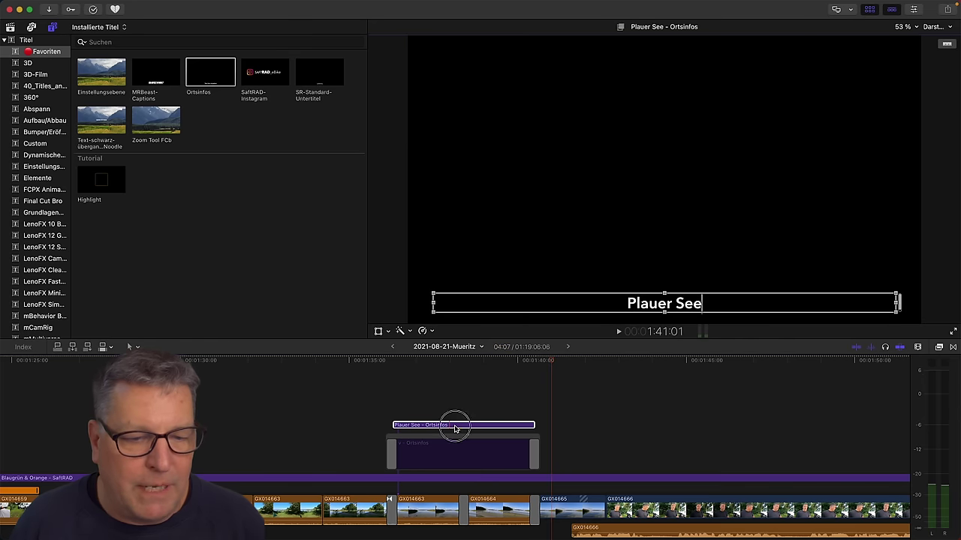
{"action": "key", "text": "Escape"}
{"action": "left_click", "coordinate": [463, 364]}
{"action": "double_click", "coordinate": [672, 302]}
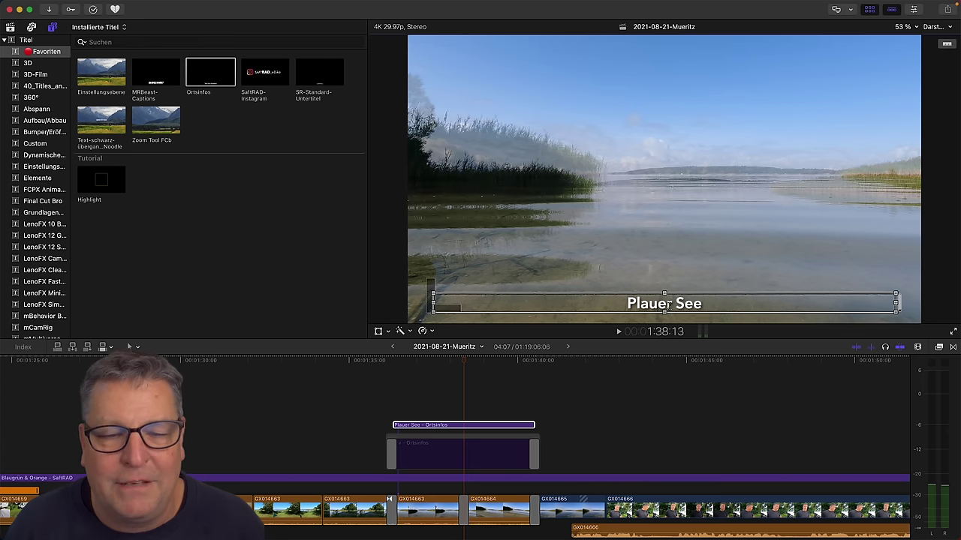
{"action": "triple_click", "coordinate": [667, 305]}
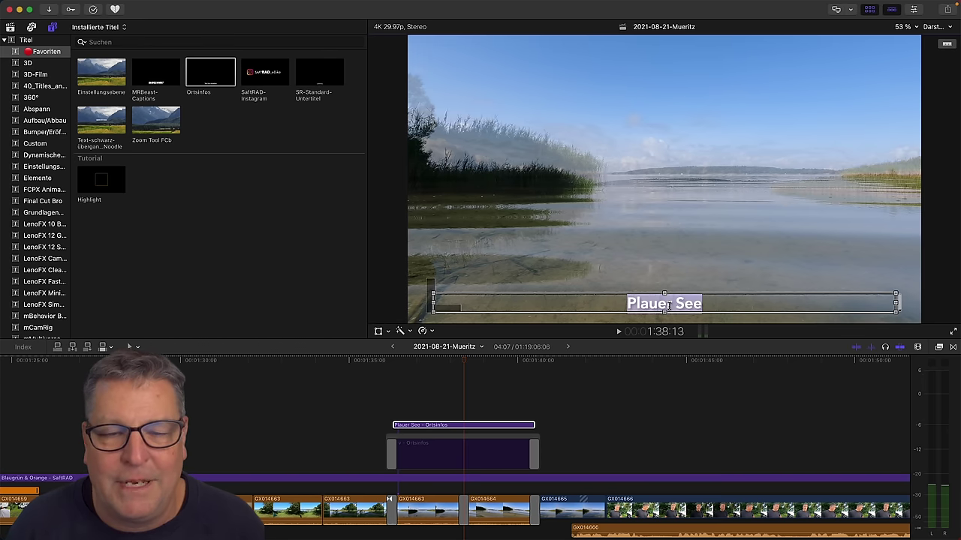
{"action": "left_click", "coordinate": [914, 10]}
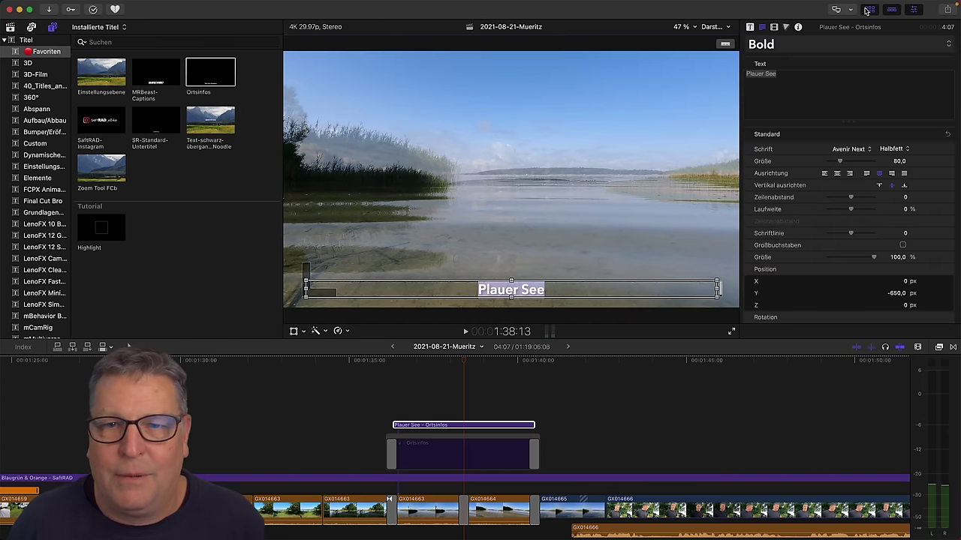
Hide the browser and change the "Plauer See" title text's fill colour to Seegras from the Apple colour palette.
{"action": "left_click", "coordinate": [870, 11]}
{"action": "scroll", "coordinate": [815, 264], "scroll_direction": "down", "scroll_amount": 5}
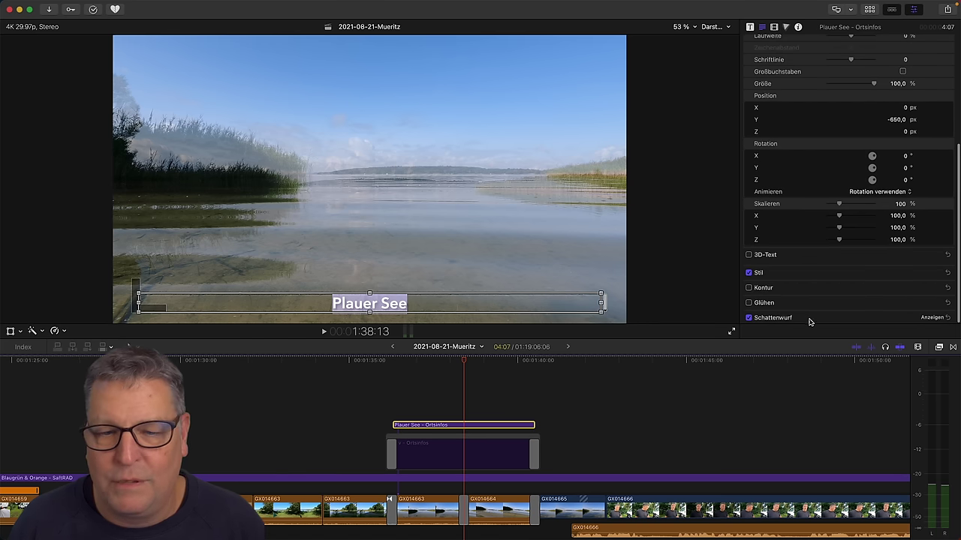
{"action": "left_click", "coordinate": [813, 276]}
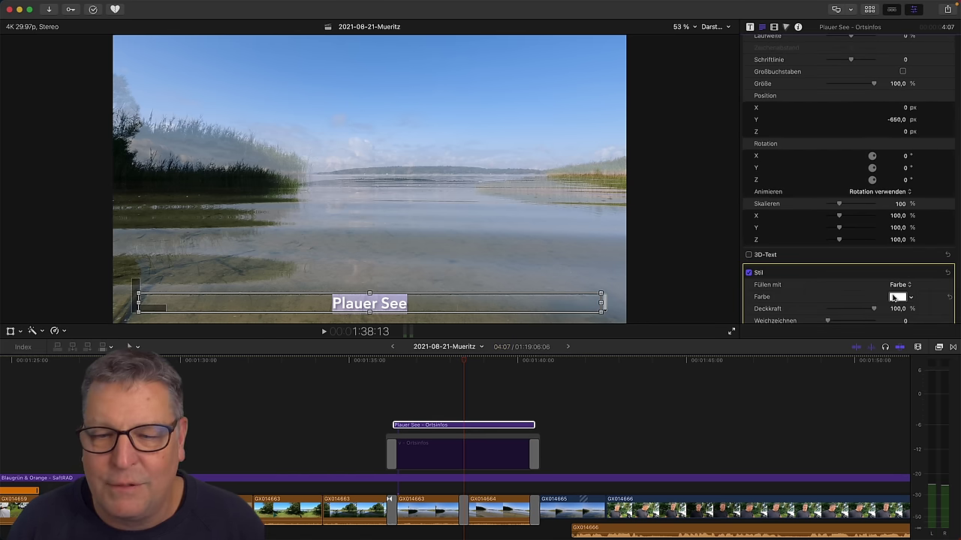
{"action": "left_click", "coordinate": [895, 298]}
{"action": "scroll", "coordinate": [213, 320], "scroll_direction": "down", "scroll_amount": 3}
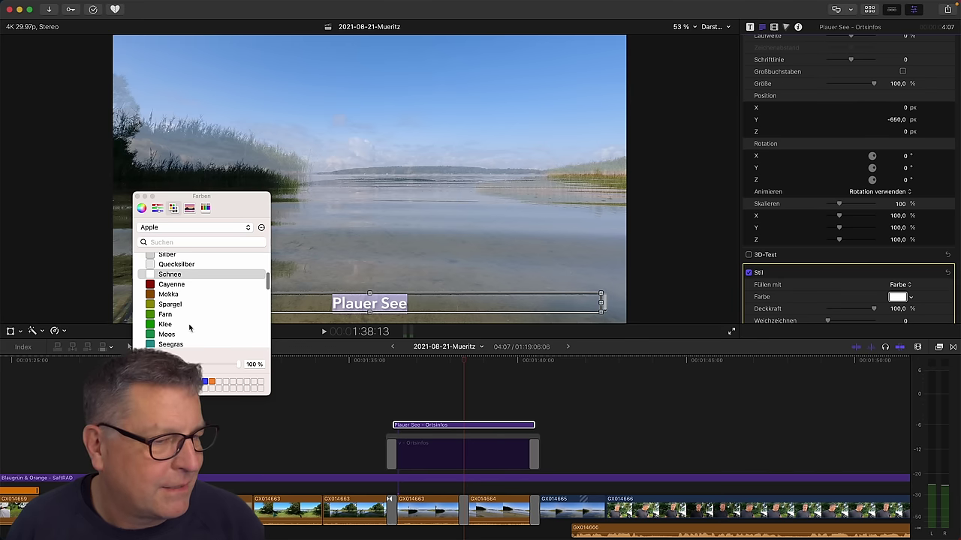
{"action": "left_click", "coordinate": [174, 344]}
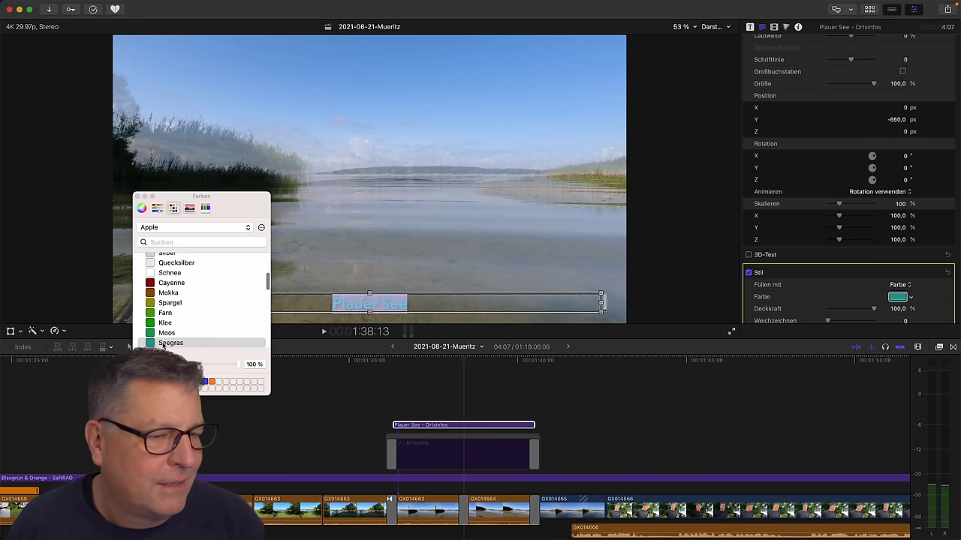
{"action": "left_click", "coordinate": [137, 196]}
{"action": "key", "text": "Escape"}
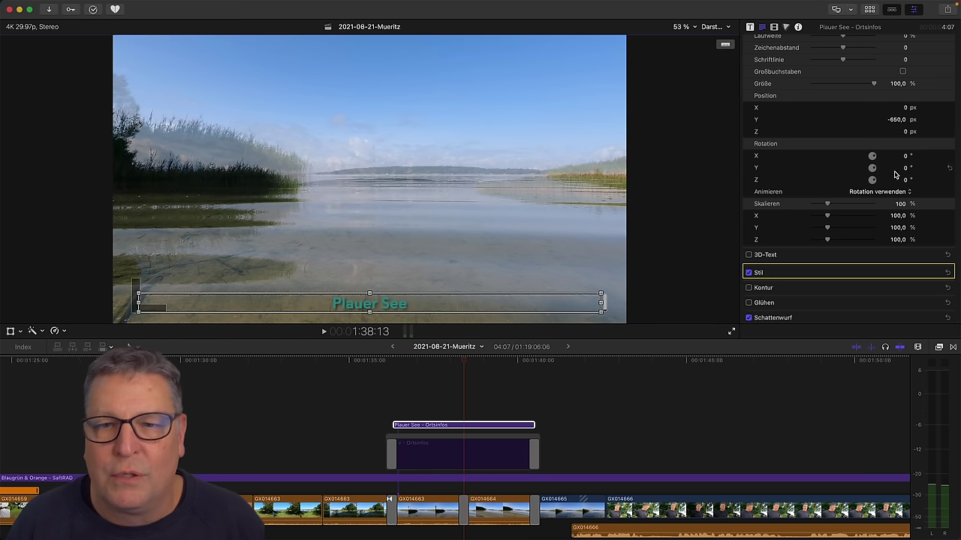
Set the title text's Y position to 0 px and scale the whole title to 400 %.
{"action": "left_click", "coordinate": [892, 120]}
{"action": "type", "text": "0"}
{"action": "key", "text": "Return"}
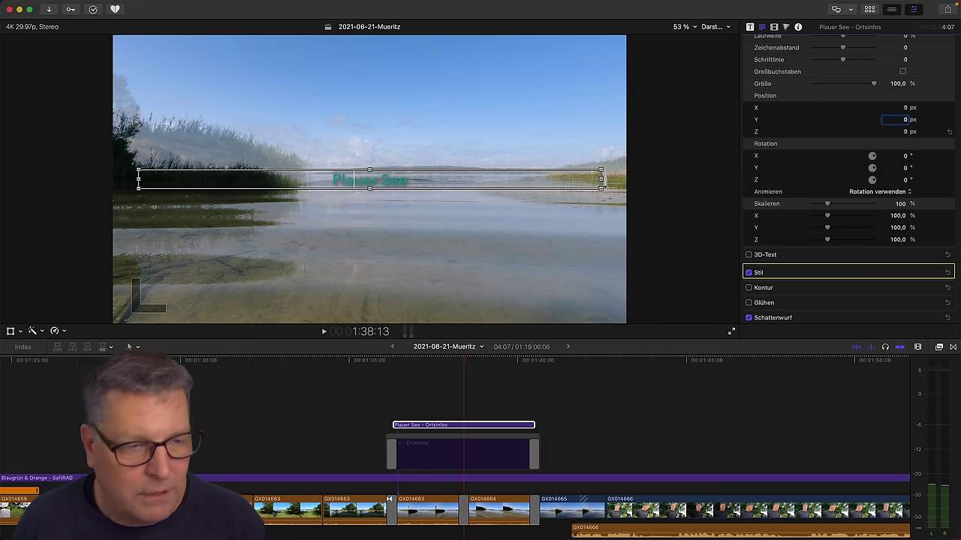
{"action": "left_click", "coordinate": [776, 27]}
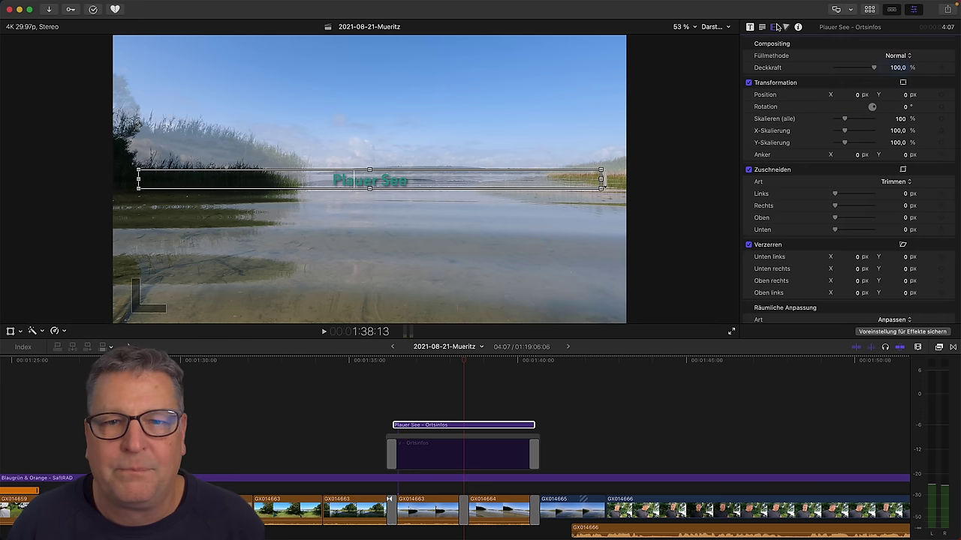
{"action": "left_click", "coordinate": [901, 120]}
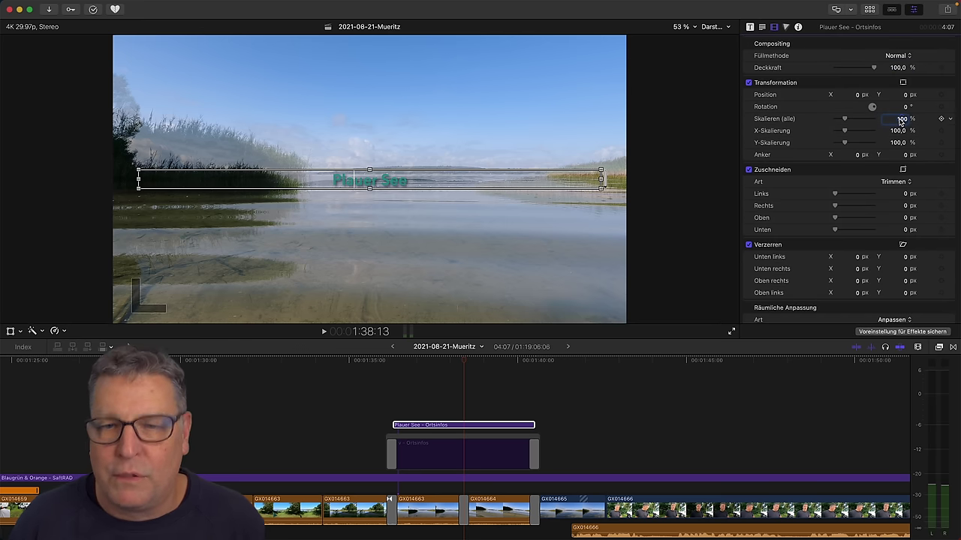
{"action": "type", "text": "400"}
{"action": "key", "text": "Return"}
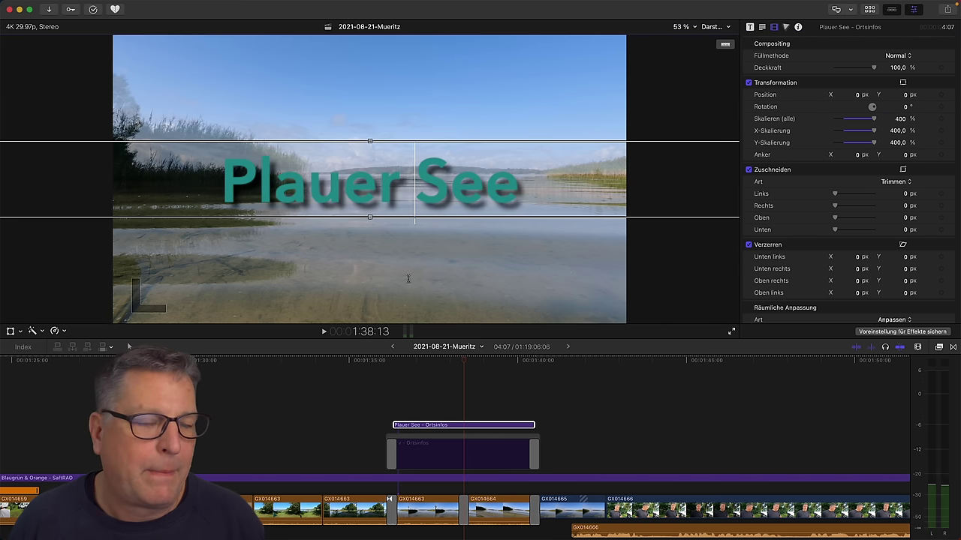
{"action": "double_click", "coordinate": [434, 197]}
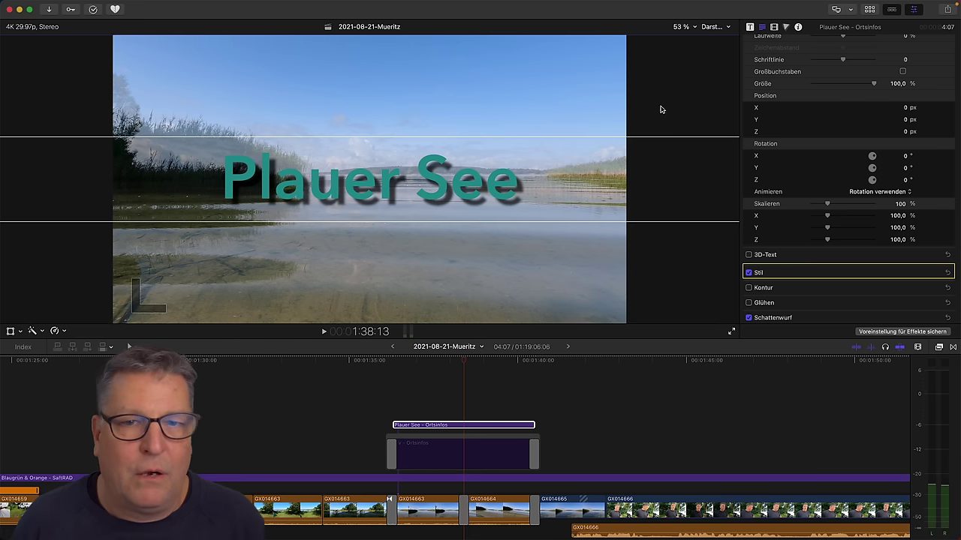
Search the effects for "wasser" and apply the Unterwasser video effect to the Plauer See title.
{"action": "left_click", "coordinate": [938, 347]}
{"action": "left_click", "coordinate": [710, 534]}
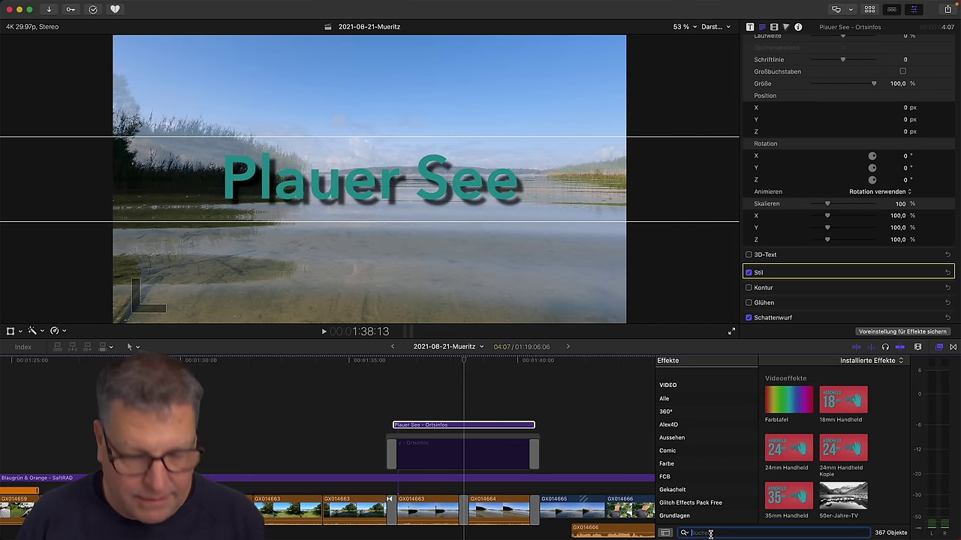
{"action": "type", "text": "wasser"}
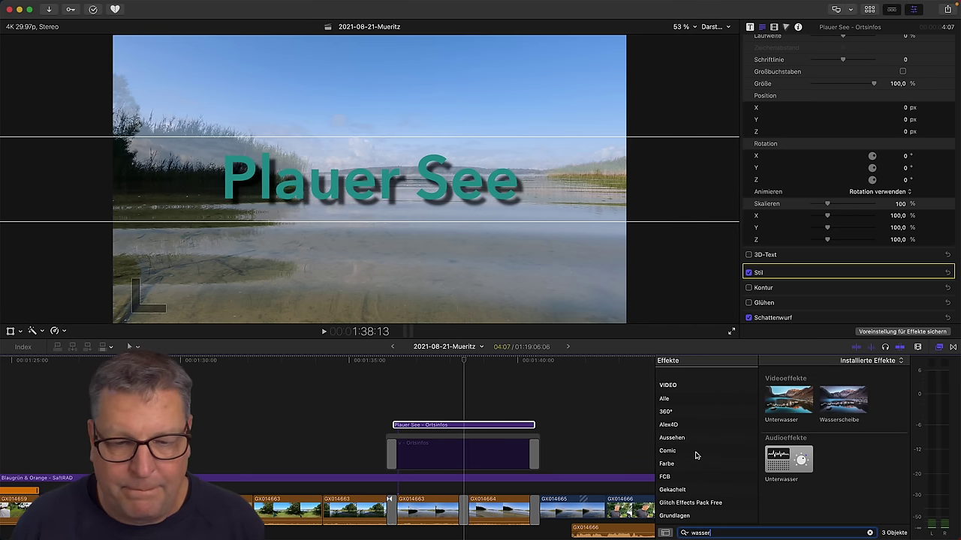
{"action": "mouse_move", "coordinate": [788, 398]}
{"action": "left_mouse_down"}
{"action": "mouse_move", "coordinate": [465, 450]}
{"action": "mouse_move", "coordinate": [467, 426]}
{"action": "left_mouse_up"}
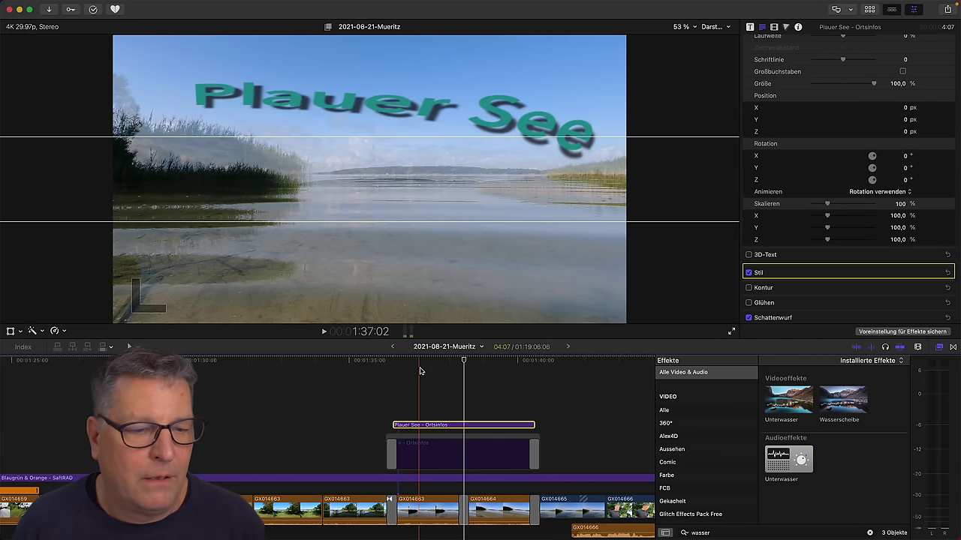
Play the lake shots from near the start of the title to check the Unterwasser distortion.
{"action": "left_click", "coordinate": [406, 362]}
{"action": "key", "text": "space"}
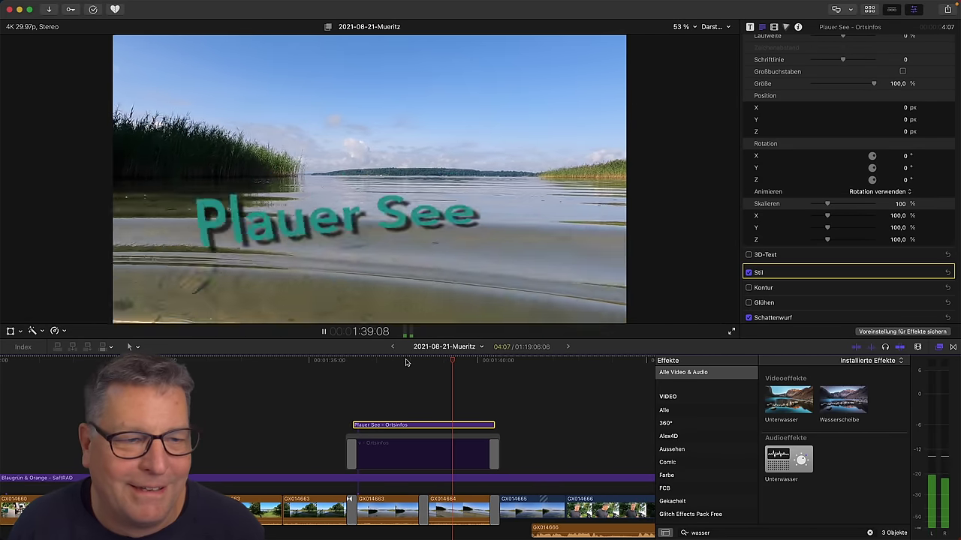
{"action": "key", "text": "space"}
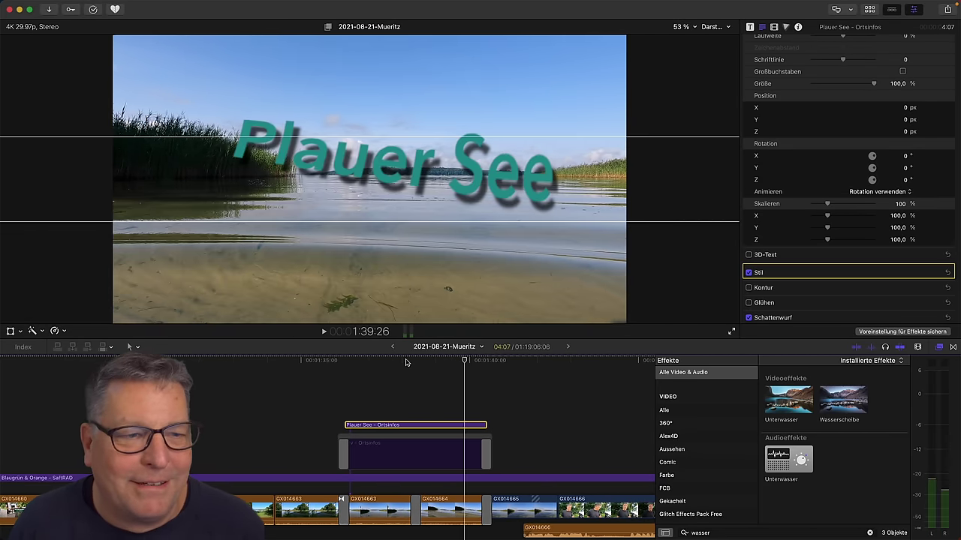
Reduce the Unterwasser effect's Refraction to 11,0 and play the title from near its start.
{"action": "left_click", "coordinate": [773, 27]}
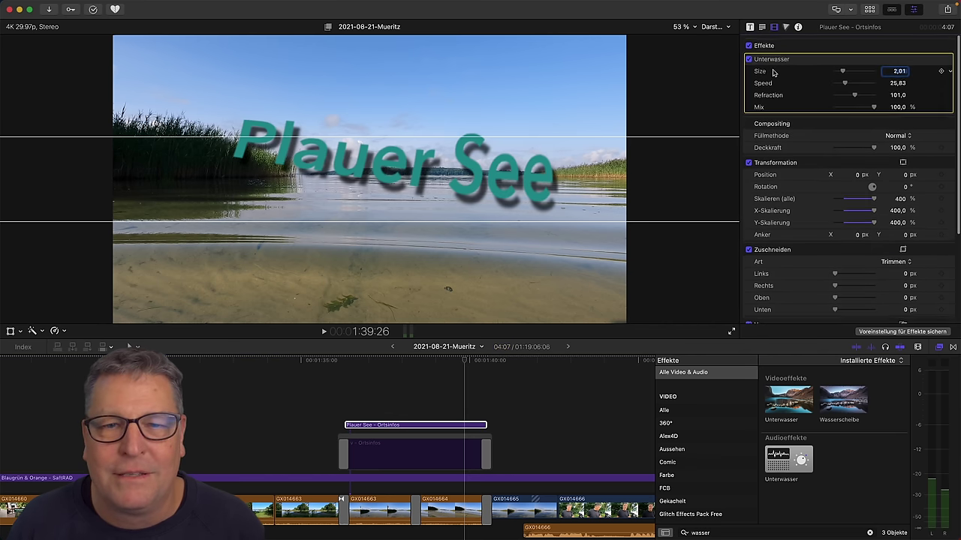
{"action": "left_click_drag", "start_coordinate": [857, 95], "coordinate": [839, 96]}
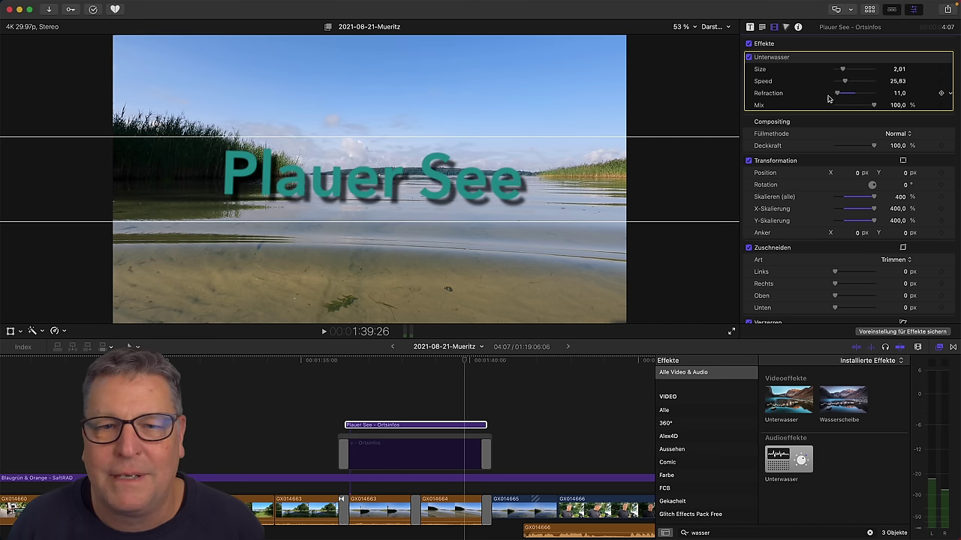
{"action": "left_click", "coordinate": [358, 362]}
{"action": "key", "text": "space"}
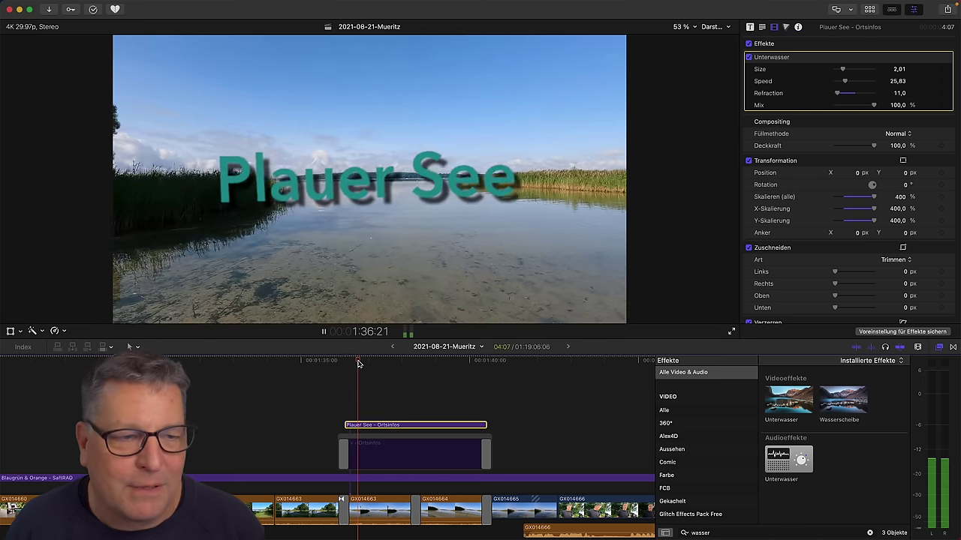
{"action": "key", "text": "space"}
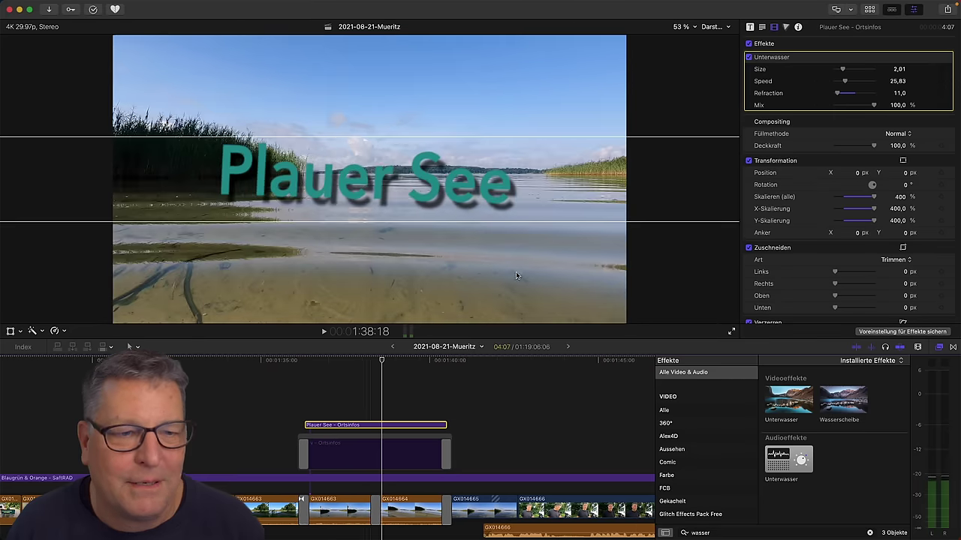
Set the Unterwasser effect's Refraction to 7,0 and its Size to 0,58, and play the title.
{"action": "left_click_drag", "start_coordinate": [838, 95], "coordinate": [839, 71]}
{"action": "key", "text": "space"}
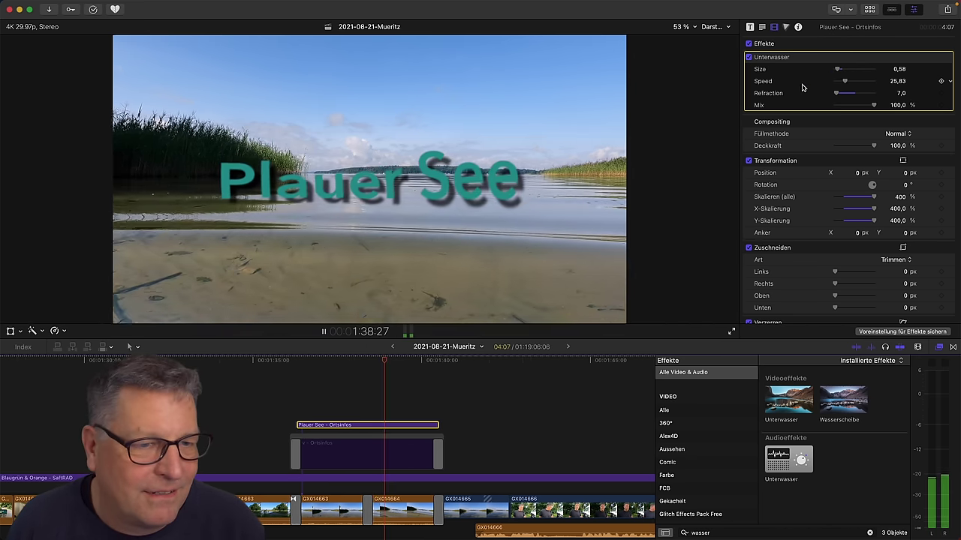
{"action": "key", "text": "space"}
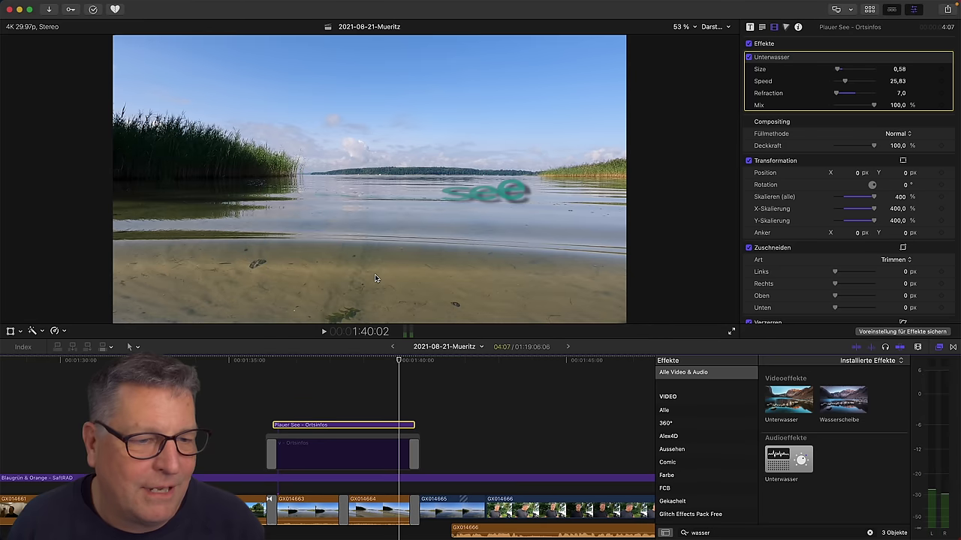
Try stretching the title text to 150 % on its X scale at 1:37:29, and undo it.
{"action": "left_click", "coordinate": [329, 357]}
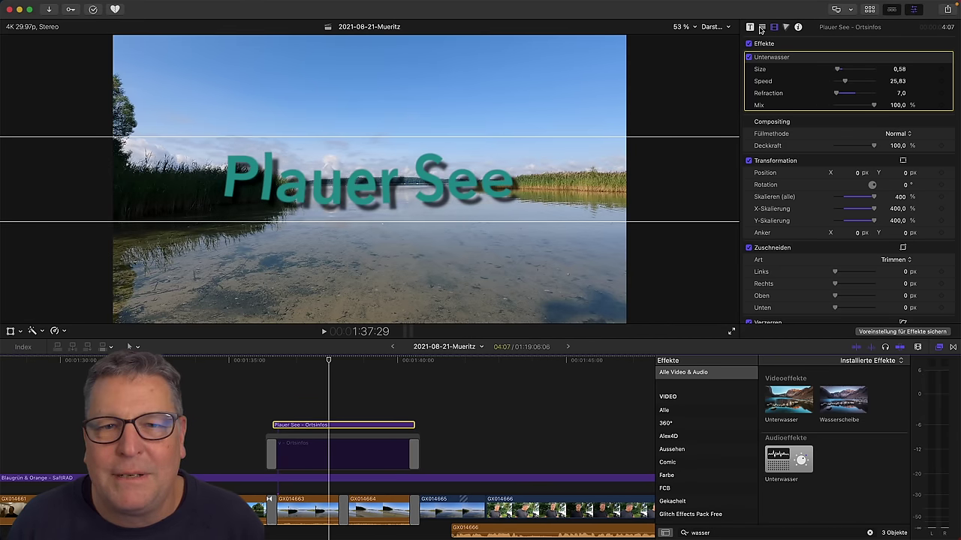
{"action": "left_click", "coordinate": [762, 28]}
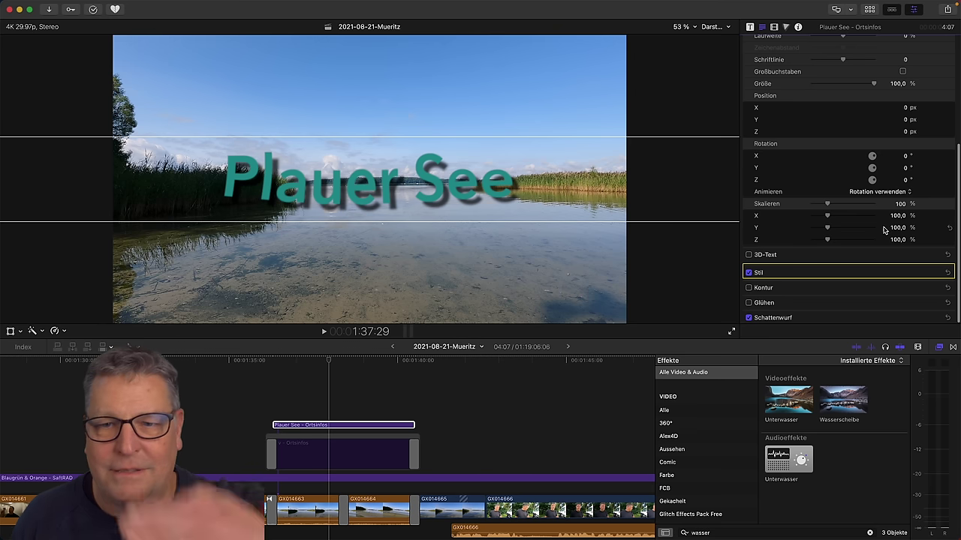
{"action": "left_click_drag", "start_coordinate": [897, 218], "coordinate": [917, 217]}
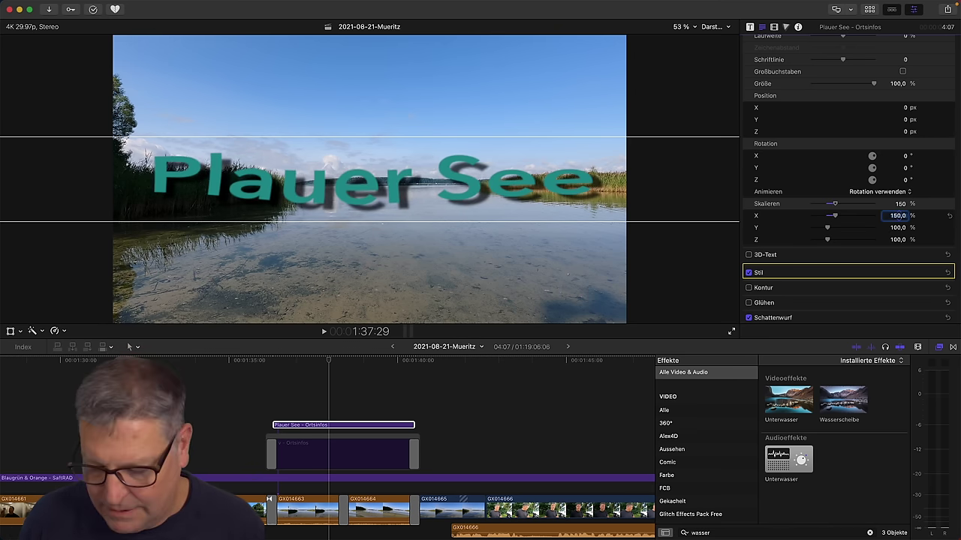
{"action": "key", "text": "super+z"}
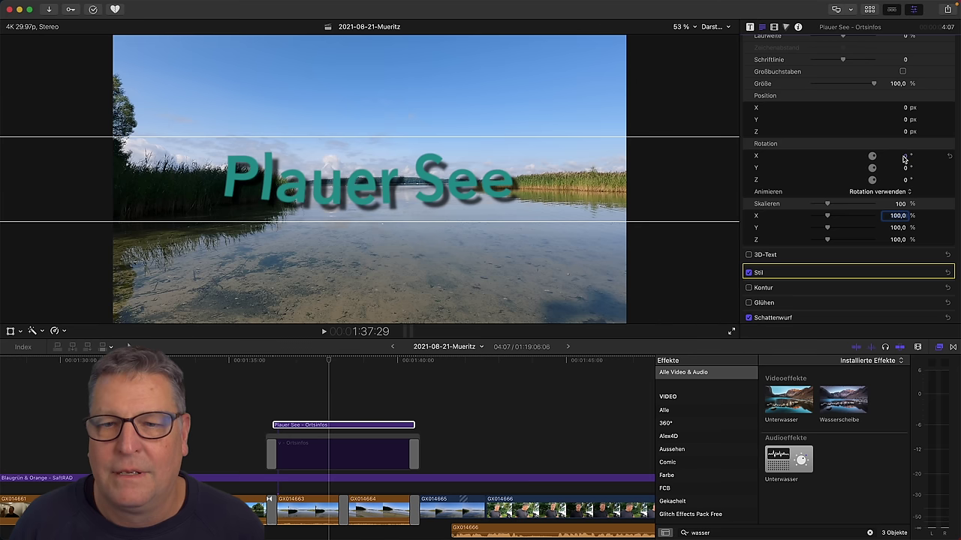
Lay the title flat on the water with a text X rotation of -80°, a Y position of -656 px and 456 % scale.
{"action": "mouse_move", "coordinate": [904, 158]}
{"action": "left_mouse_down"}
{"action": "mouse_move", "coordinate": [883, 158]}
{"action": "mouse_move", "coordinate": [897, 157]}
{"action": "left_mouse_up"}
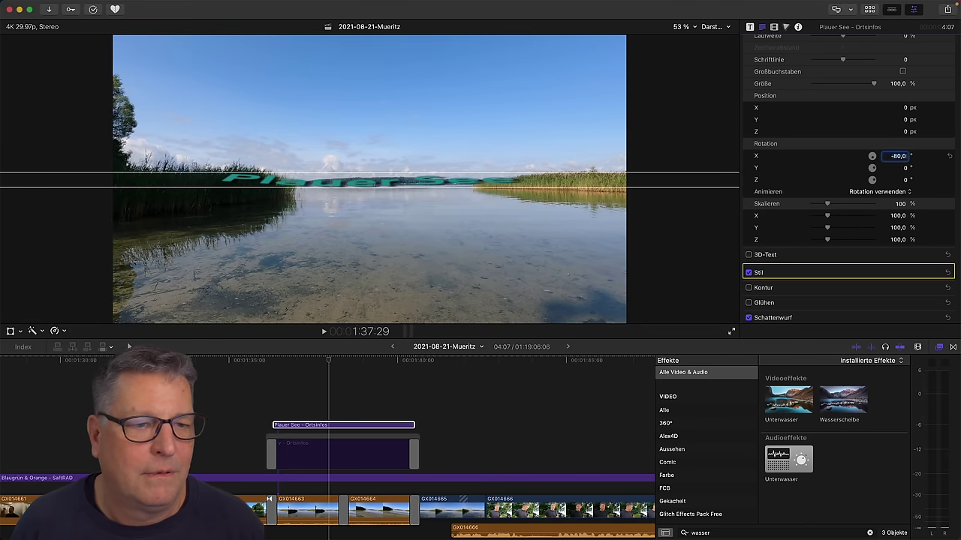
{"action": "left_click", "coordinate": [774, 27]}
{"action": "mouse_move", "coordinate": [903, 175]}
{"action": "left_mouse_down"}
{"action": "mouse_move", "coordinate": [903, 213]}
{"action": "mouse_move", "coordinate": [898, 189]}
{"action": "left_mouse_up"}
{"action": "scroll", "coordinate": [899, 197], "scroll_direction": "down", "scroll_amount": 2}
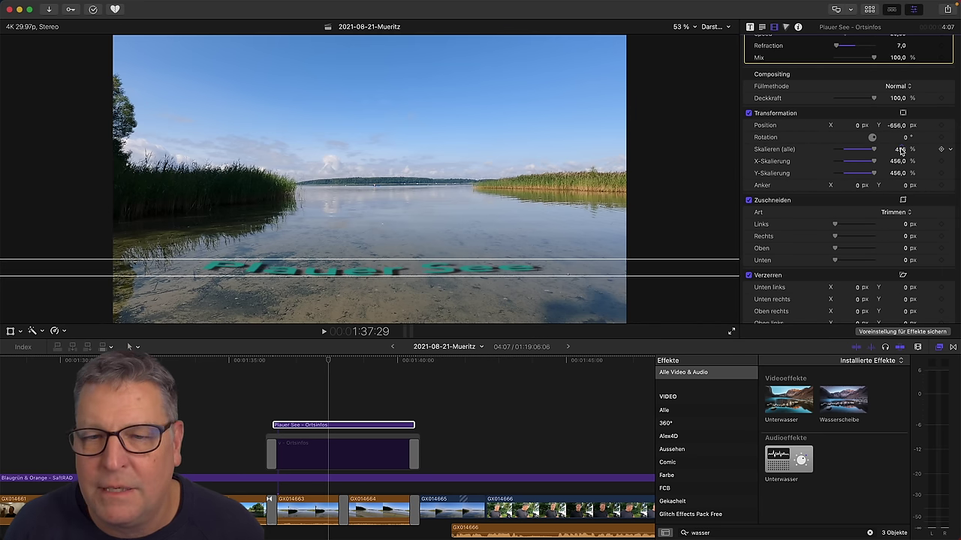
Play the lake shots from 1:36:19 to check the flattened title on the water.
{"action": "left_click", "coordinate": [284, 362]}
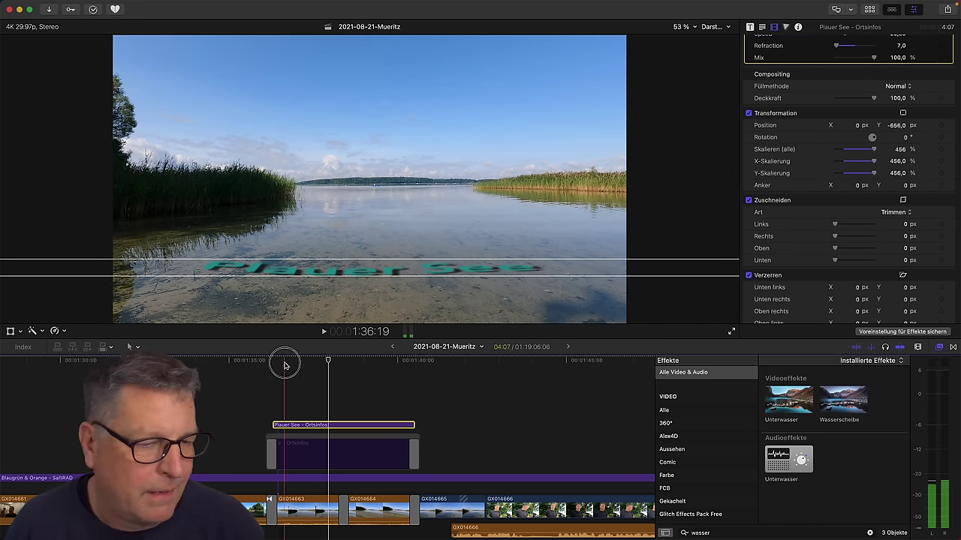
{"action": "key", "text": "space"}
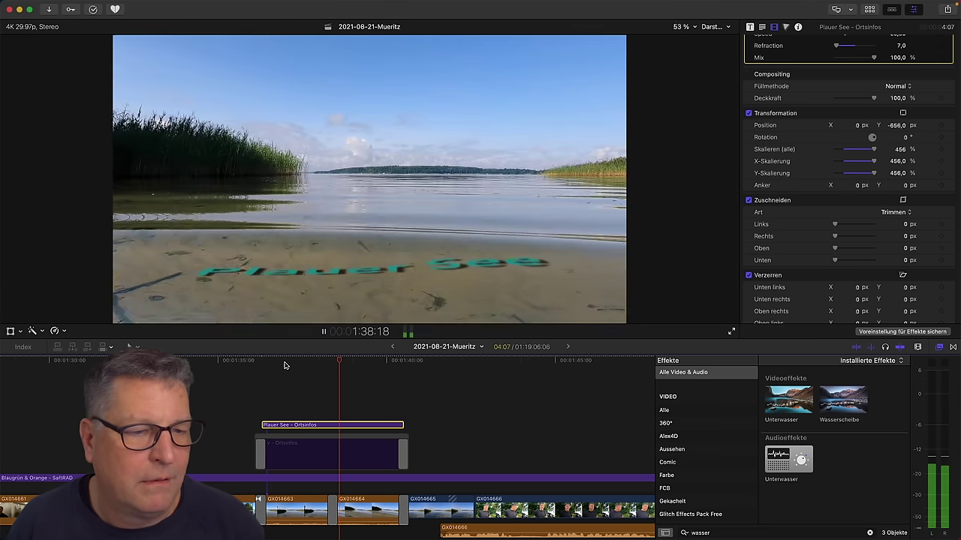
{"action": "key", "text": "space"}
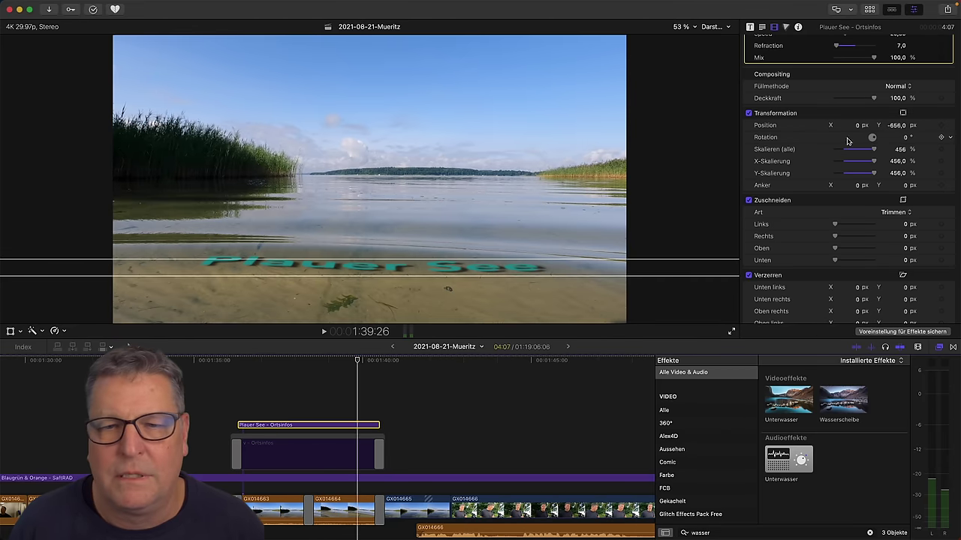
Set the title text's X rotation to -76°.
{"action": "left_click", "coordinate": [900, 148]}
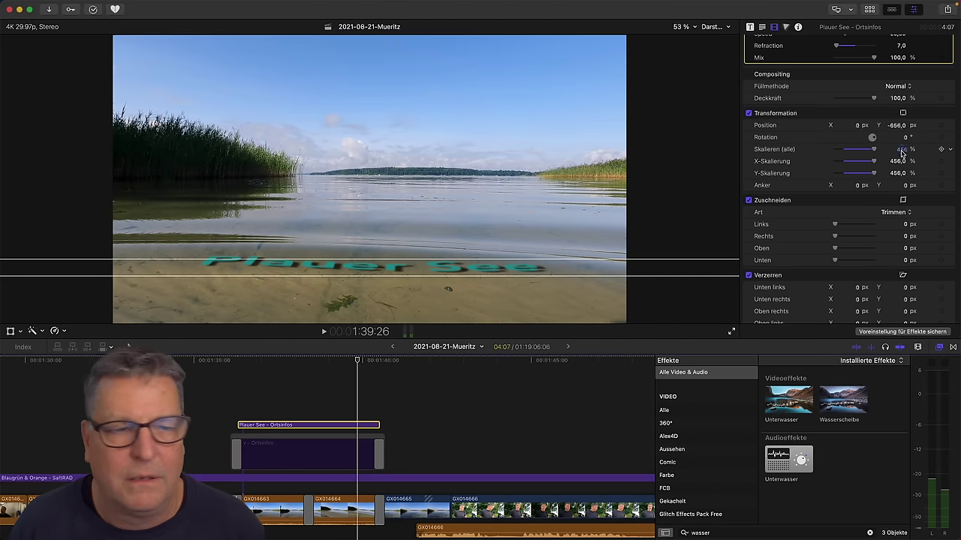
{"action": "left_click", "coordinate": [761, 27]}
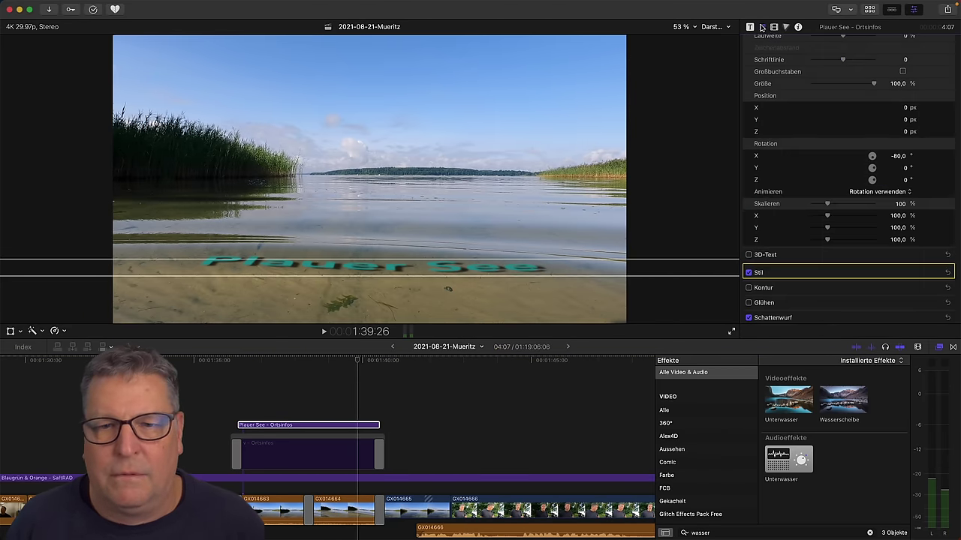
{"action": "left_click_drag", "start_coordinate": [902, 159], "coordinate": [905, 154]}
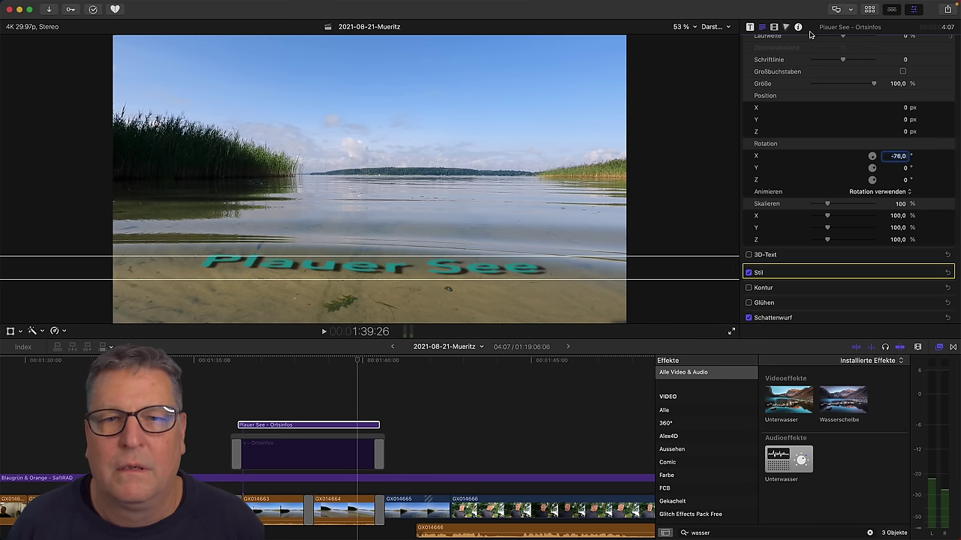
Set the title's blend mode to Farbig abwedeln and play the lake shots to check how it looks.
{"action": "left_click", "coordinate": [773, 27]}
{"action": "scroll", "coordinate": [848, 125], "scroll_direction": "up", "scroll_amount": 2}
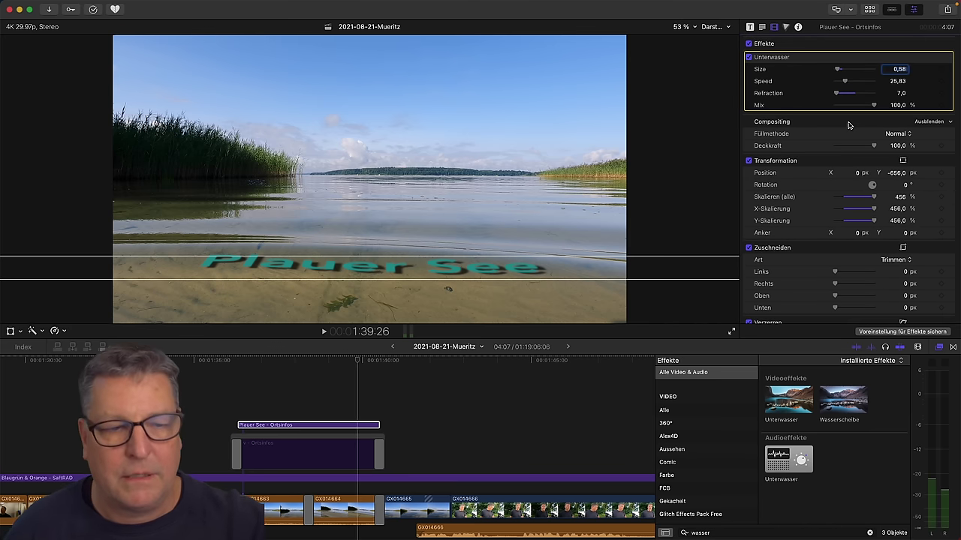
{"action": "left_click", "coordinate": [897, 135]}
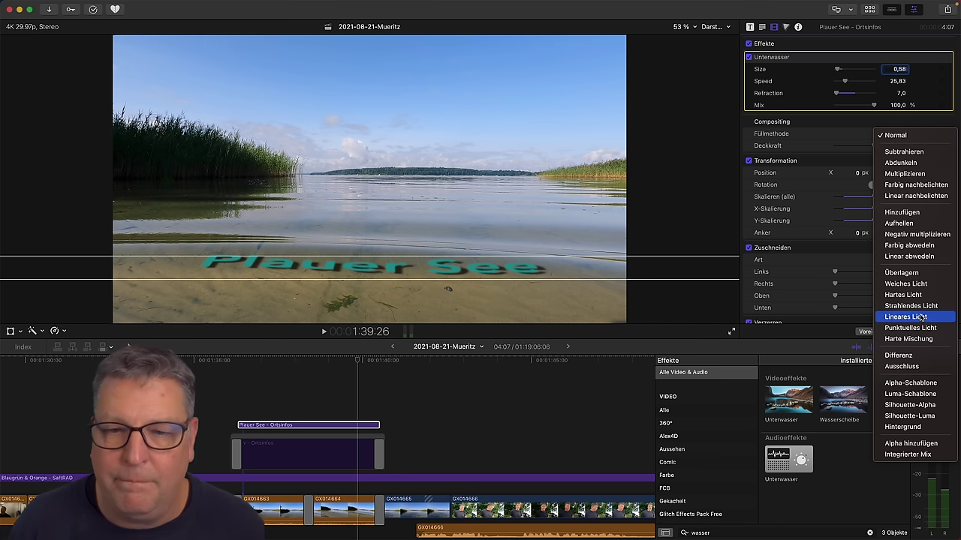
{"action": "left_click", "coordinate": [906, 246]}
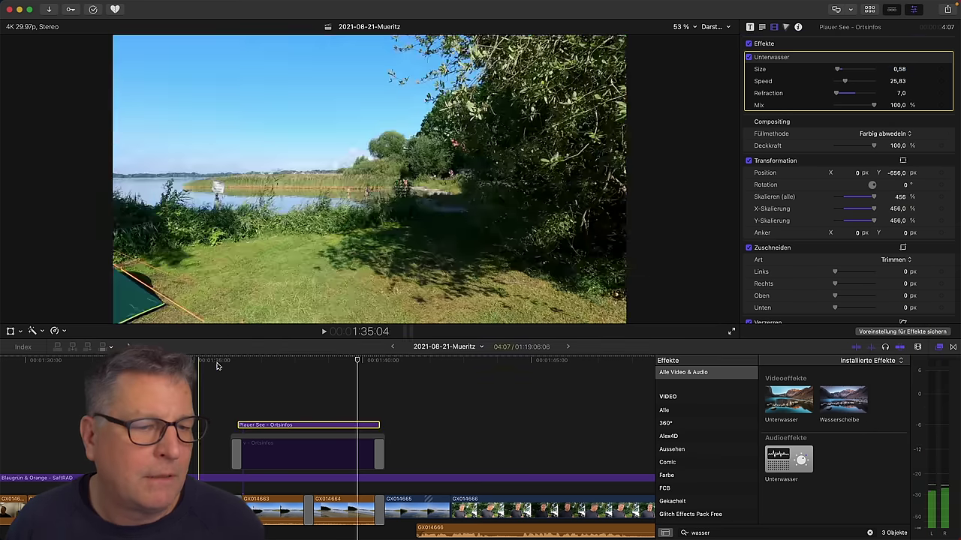
{"action": "key", "text": "space"}
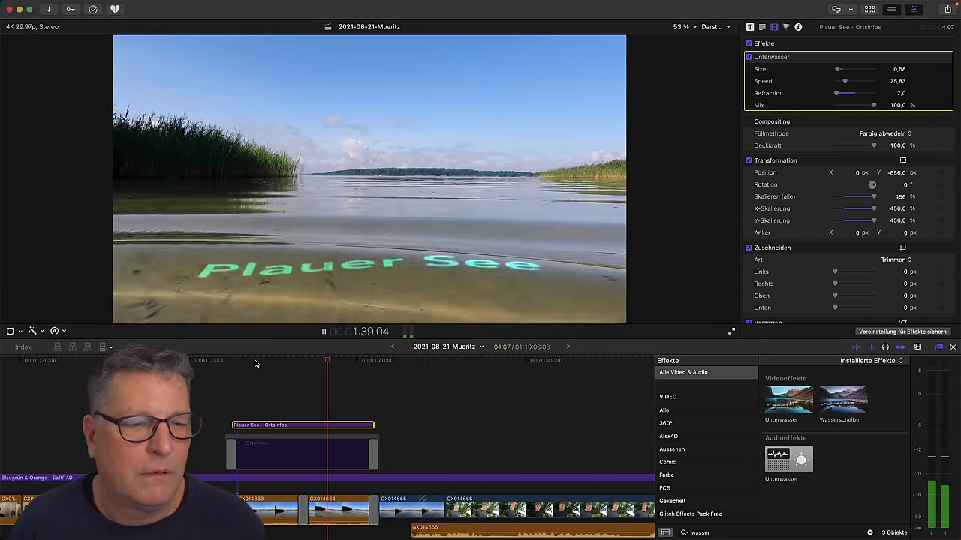
{"action": "key", "text": "space"}
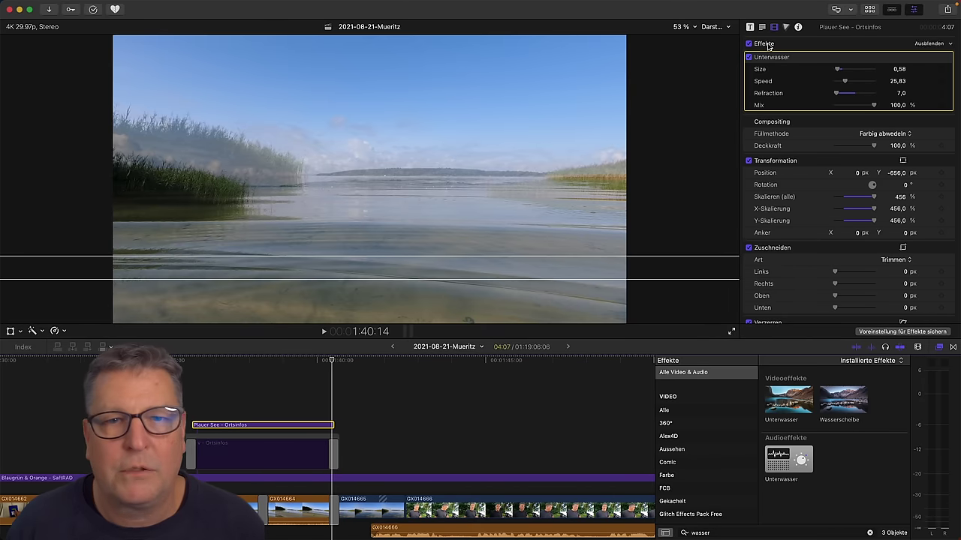
Turn off the title's Abbau animation and play the lake shots again from 1:36:04.
{"action": "left_click", "coordinate": [750, 26]}
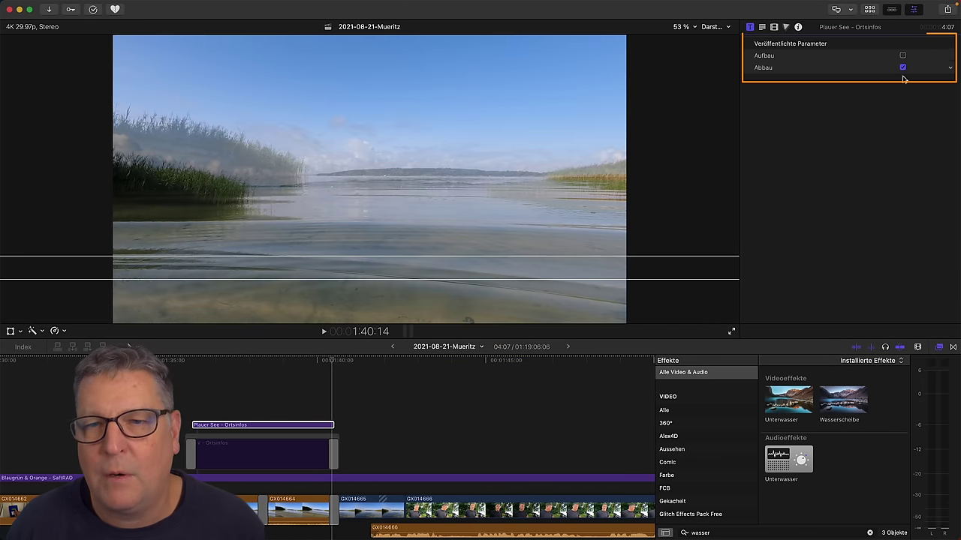
{"action": "left_click", "coordinate": [903, 69]}
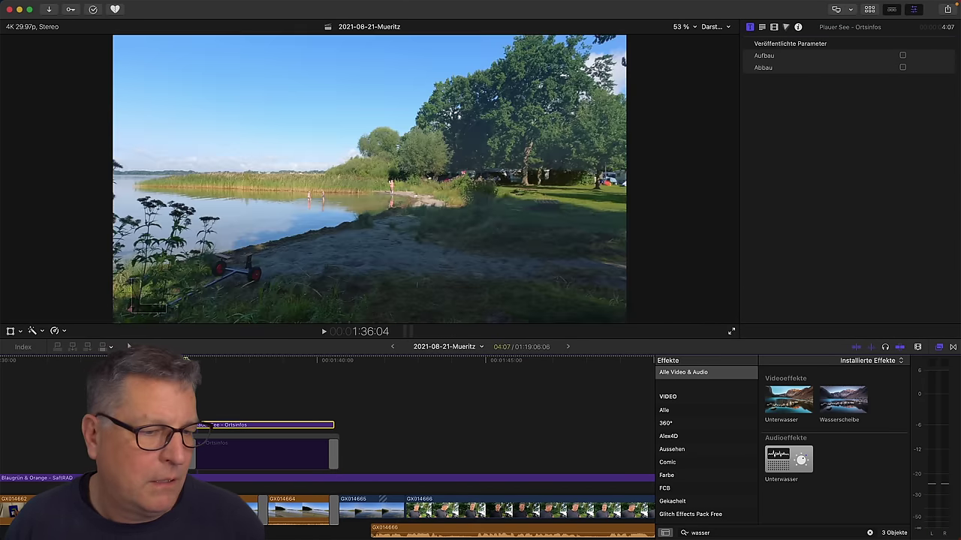
{"action": "key", "text": "space"}
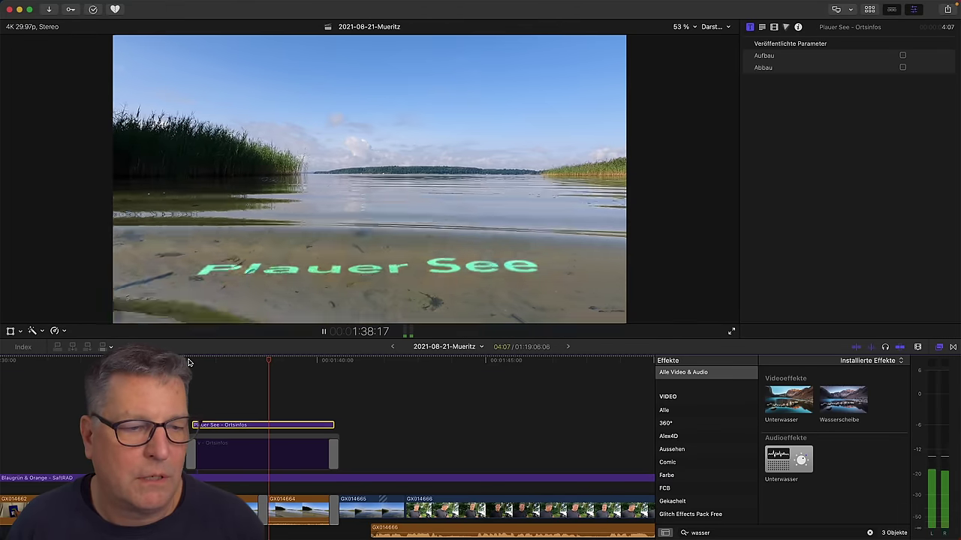
{"action": "key", "text": "space"}
{"action": "scroll", "coordinate": [210, 405], "scroll_direction": "right", "scroll_amount": 1}
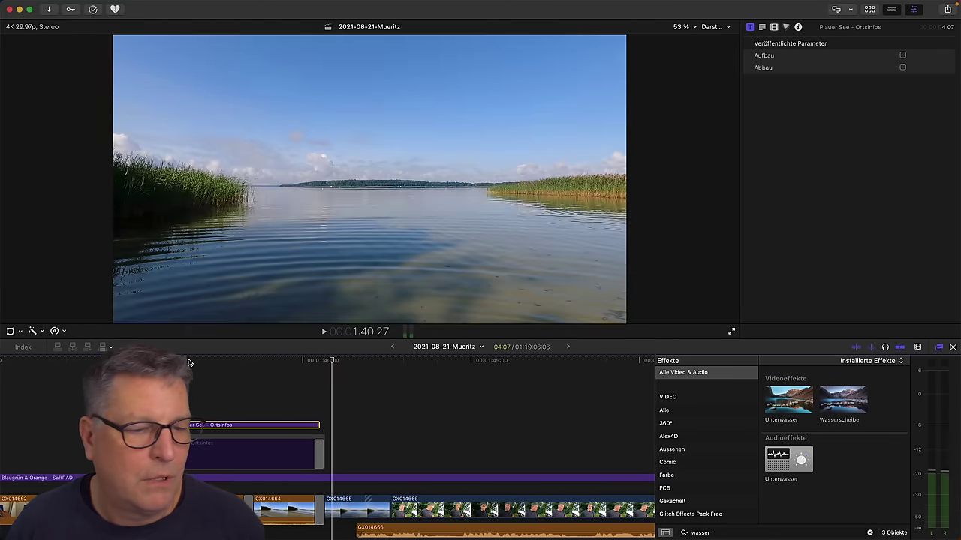
Disable the upper "Plauer See" title and enable the Ortsinfos title on the track below it.
{"action": "key", "text": "v"}
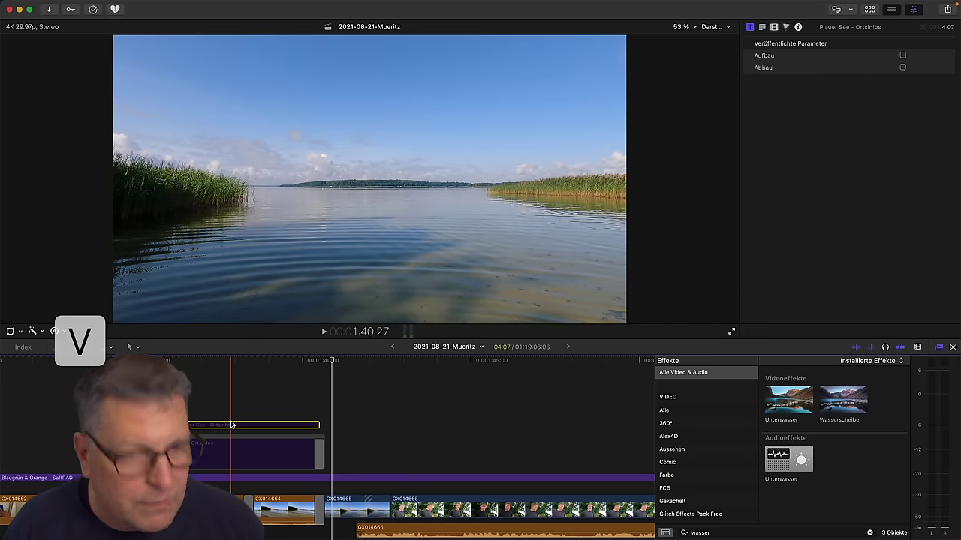
{"action": "key", "text": "v"}
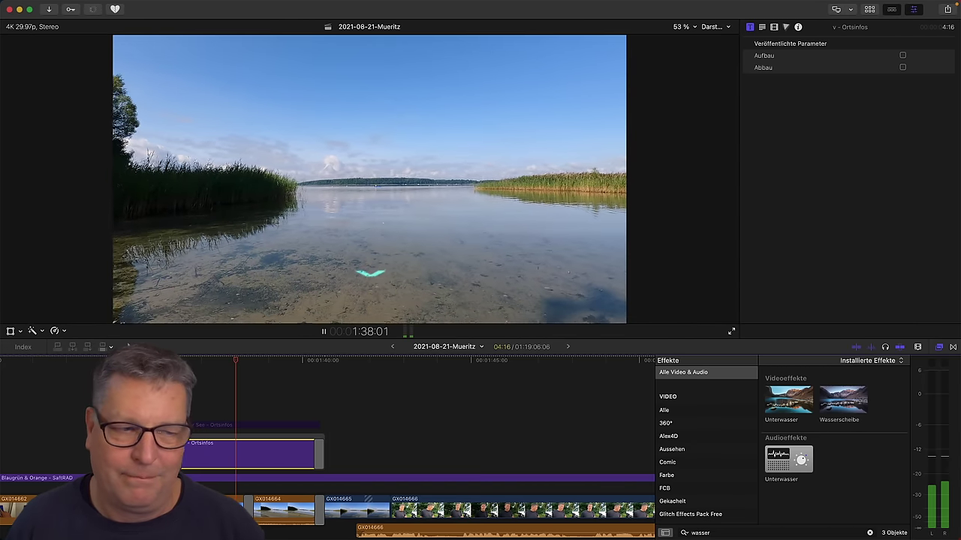
{"action": "left_click", "coordinate": [244, 450]}
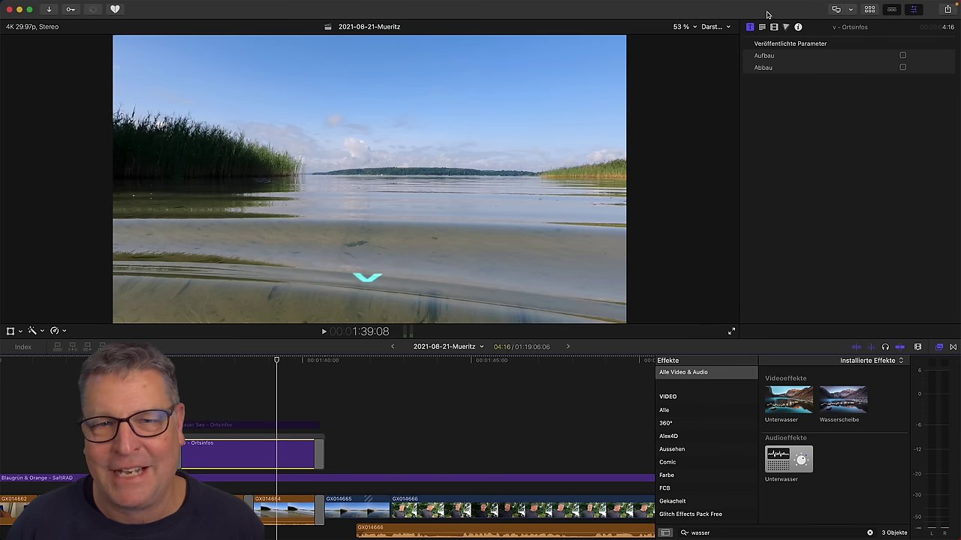
Change the lower title's text to "Plauer See" and play it over the lake shots.
{"action": "left_click", "coordinate": [762, 27]}
{"action": "left_click", "coordinate": [781, 76]}
{"action": "type", "text": "Plauer See"}
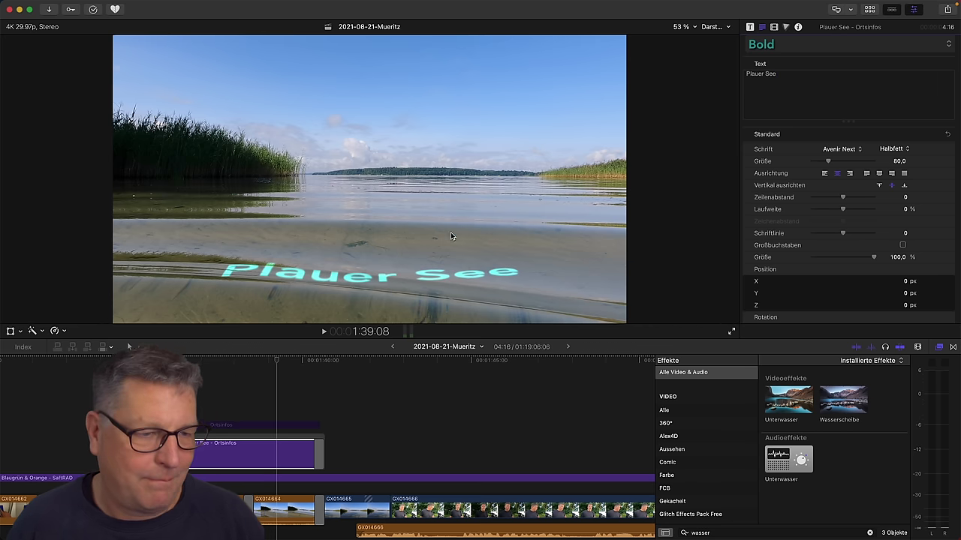
{"action": "key", "text": "space"}
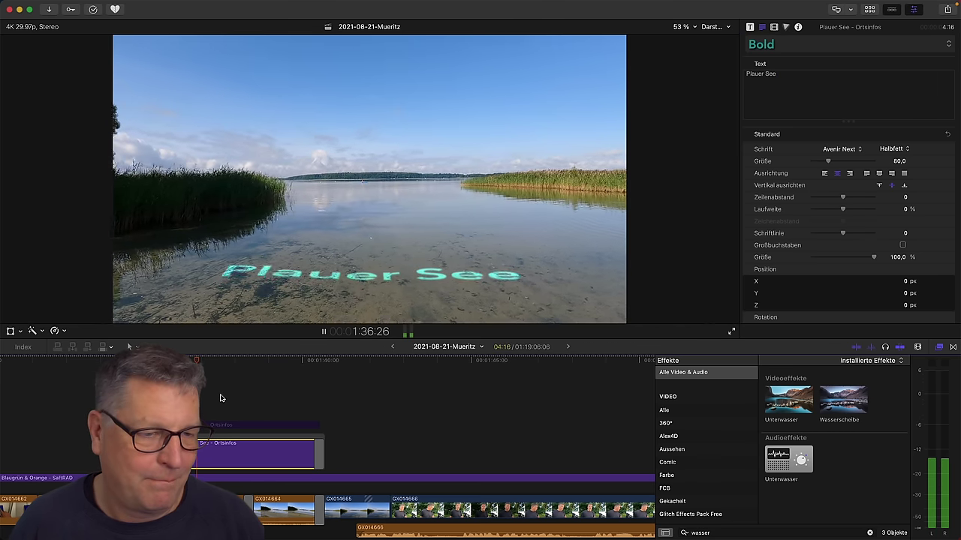
Show both "Plauer See" titles together for comparison at 1:38:08, and delete the upper one.
{"action": "left_click", "coordinate": [230, 424]}
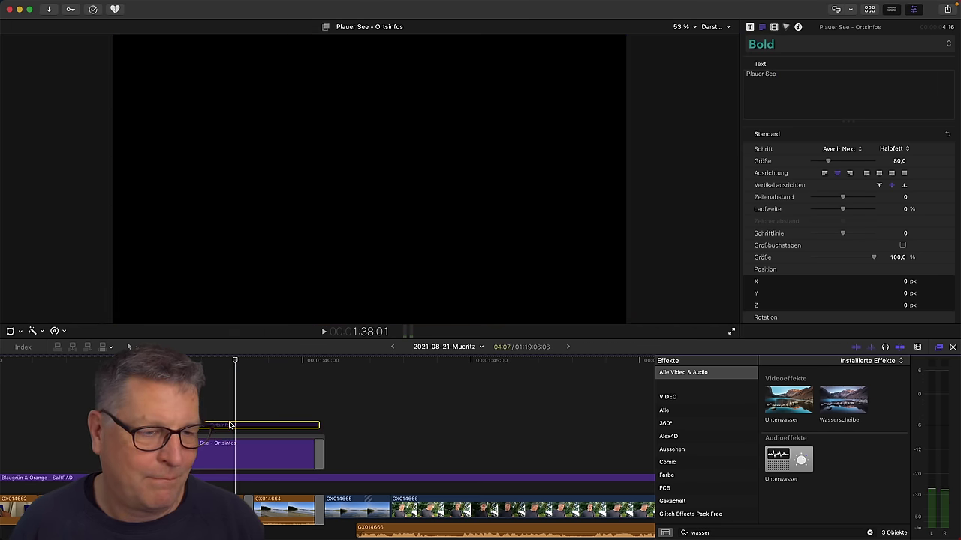
{"action": "left_click", "coordinate": [242, 360]}
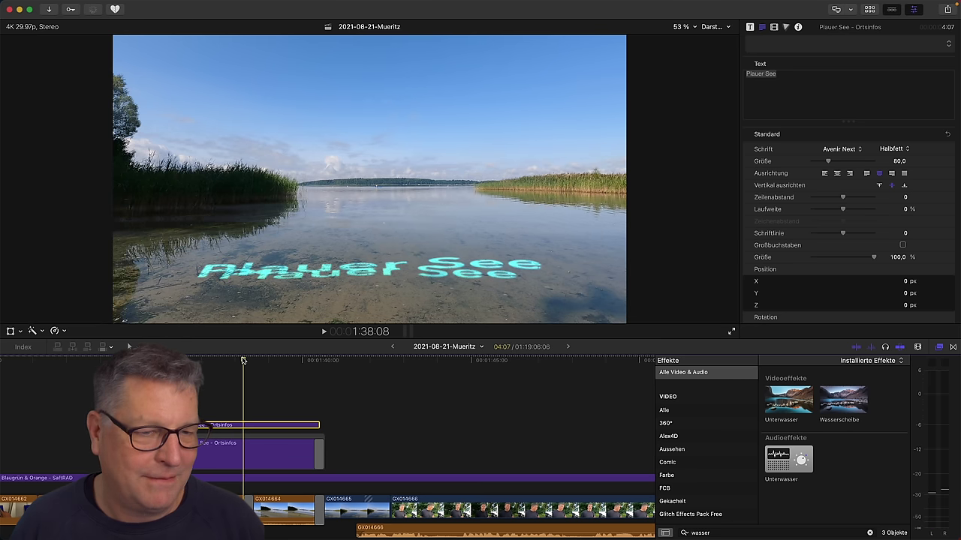
{"action": "key", "text": "space"}
{"action": "key", "text": "space"}
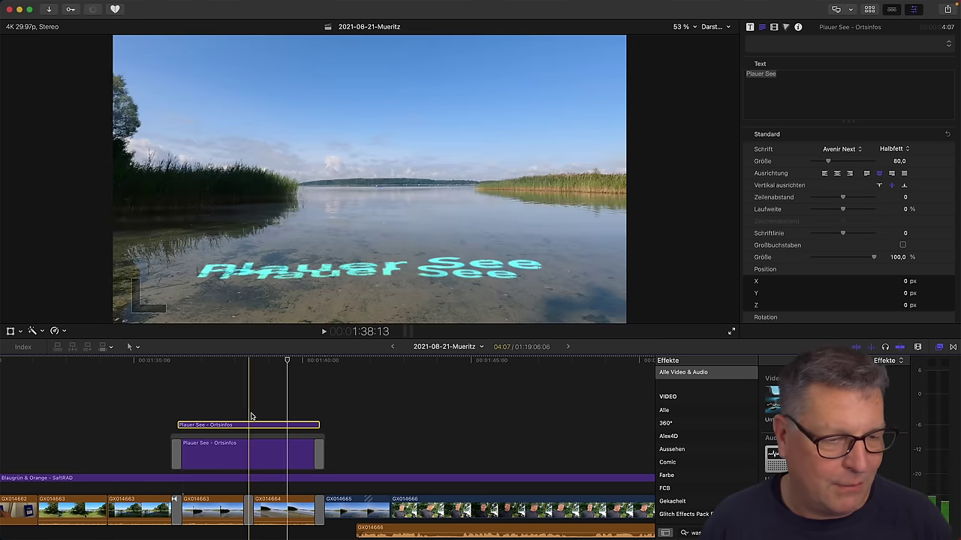
{"action": "key", "text": "BackSpace"}
{"action": "key", "text": "super+4"}
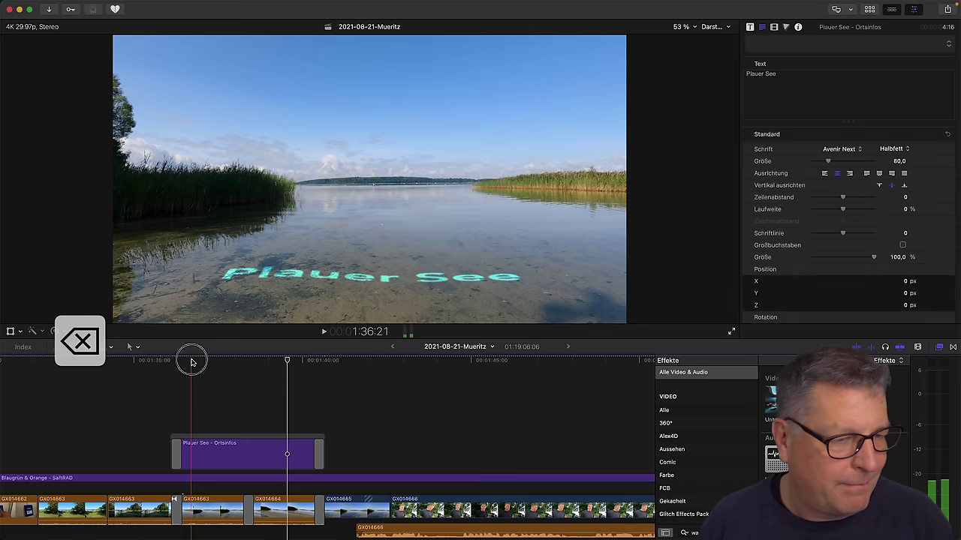
Examine the fade at the title's start and play from 1:40:11 to check its fade-out.
{"action": "left_click", "coordinate": [172, 439]}
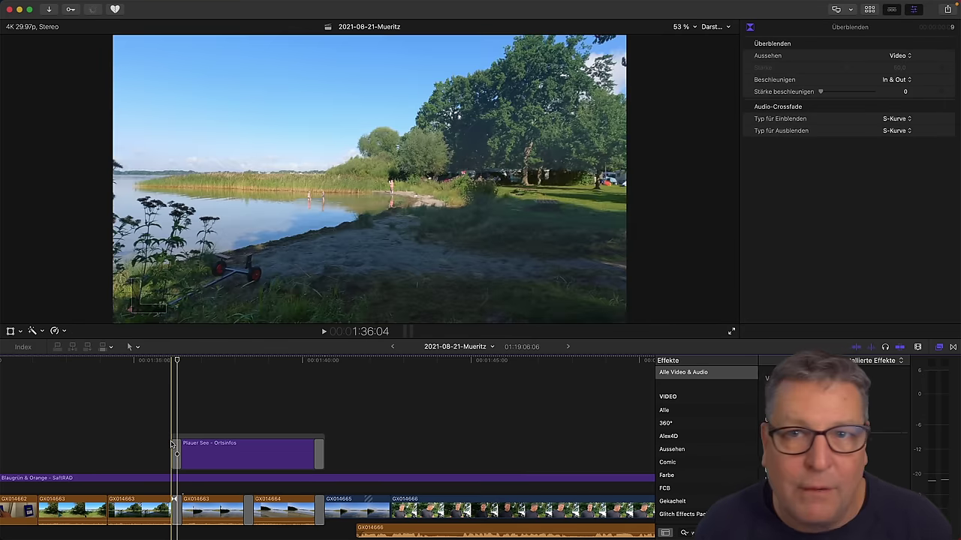
{"action": "key", "text": "x"}
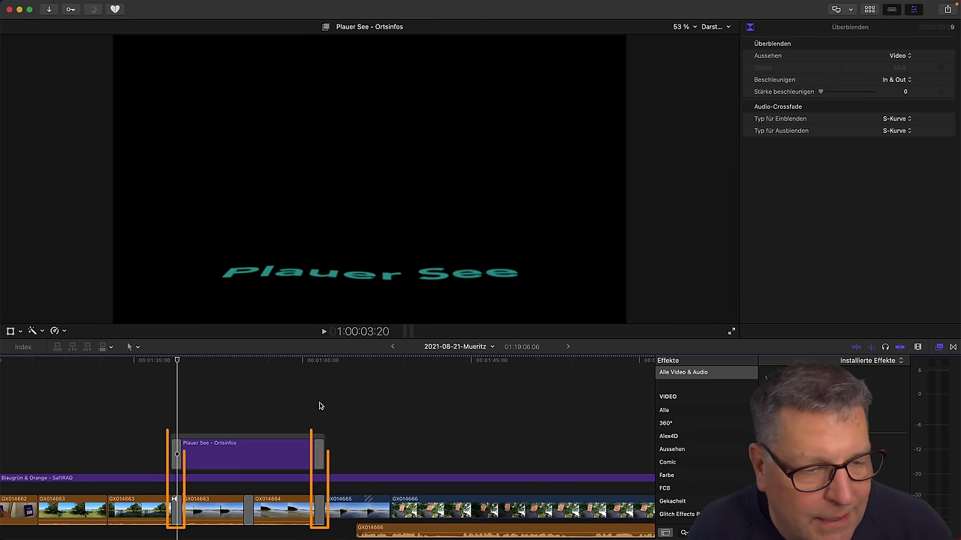
{"action": "left_click", "coordinate": [316, 363]}
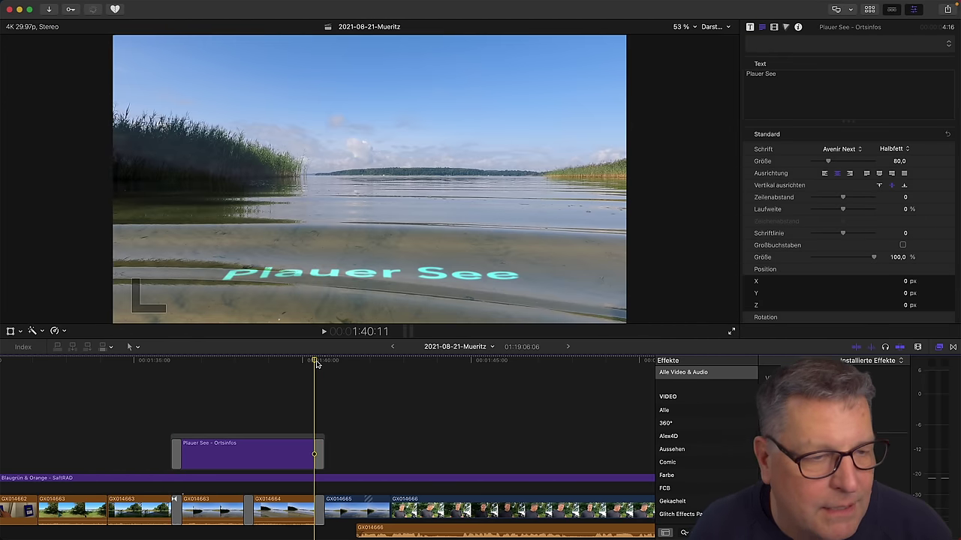
{"action": "key", "text": "space"}
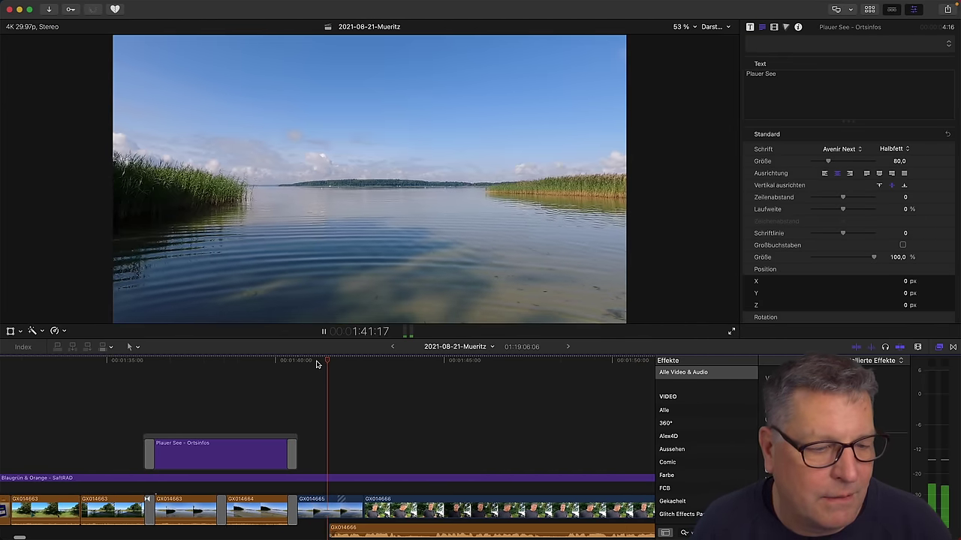
{"action": "key", "text": "space"}
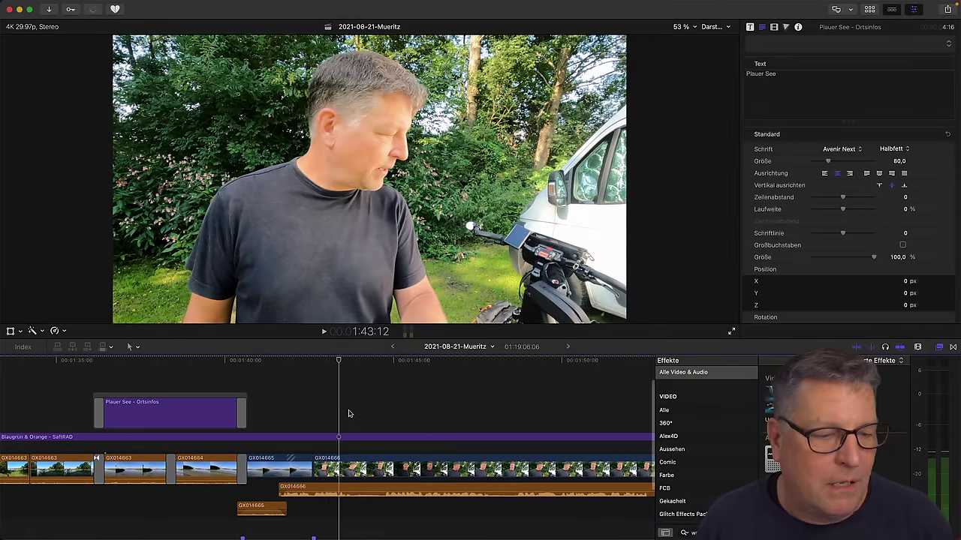
Play clip GX014666 from its start at 1:42:19 to find where its opening speech should be cut.
{"action": "left_click", "coordinate": [328, 468]}
{"action": "scroll", "coordinate": [328, 469], "scroll_direction": "down", "scroll_amount": 2}
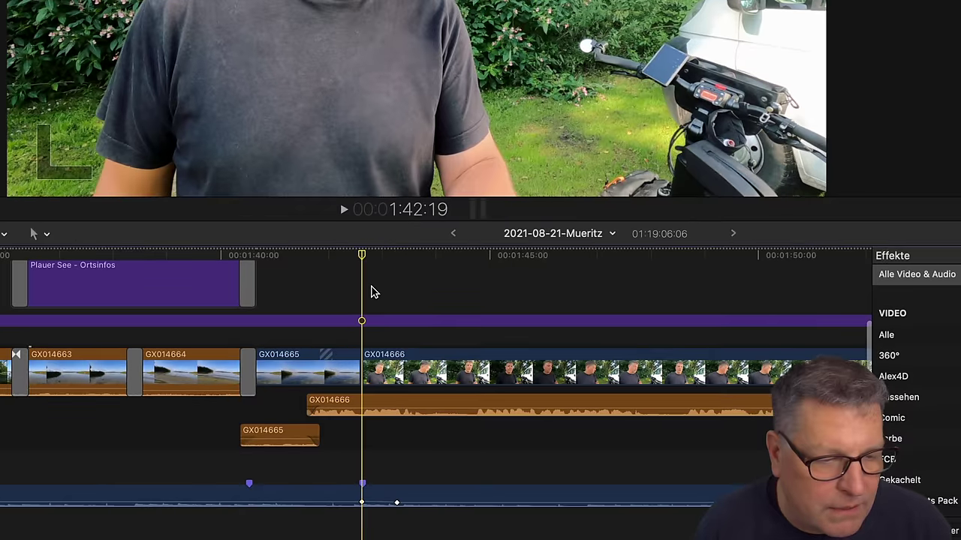
{"action": "key", "text": "space"}
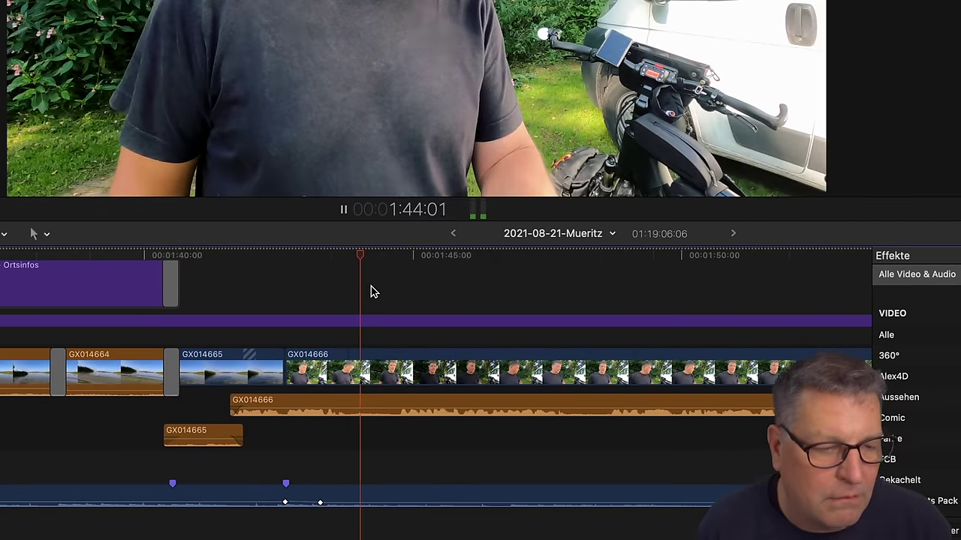
{"action": "key", "text": "space"}
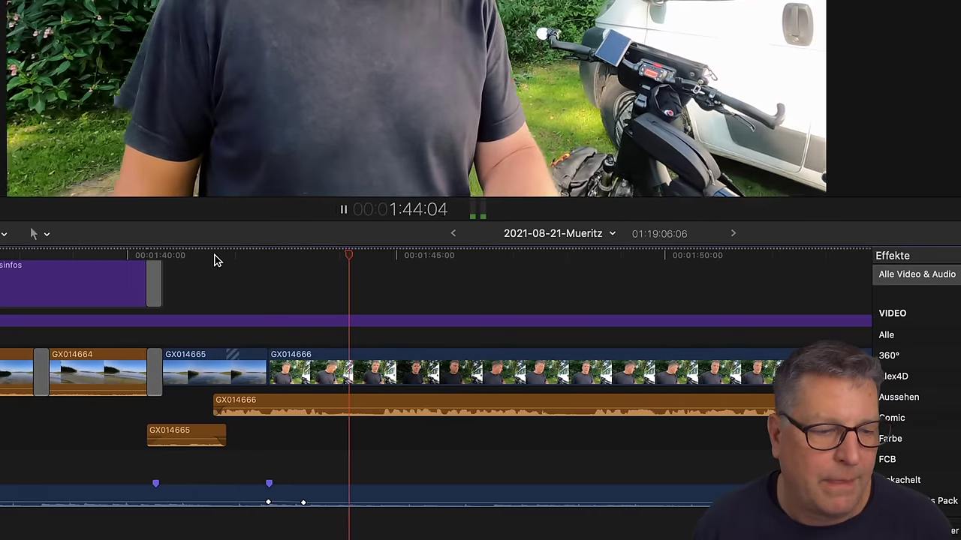
{"action": "key", "text": "space"}
{"action": "mouse_move", "coordinate": [350, 255]}
{"action": "left_mouse_down"}
{"action": "mouse_move", "coordinate": [316, 256]}
{"action": "mouse_move", "coordinate": [346, 255]}
{"action": "left_mouse_up"}
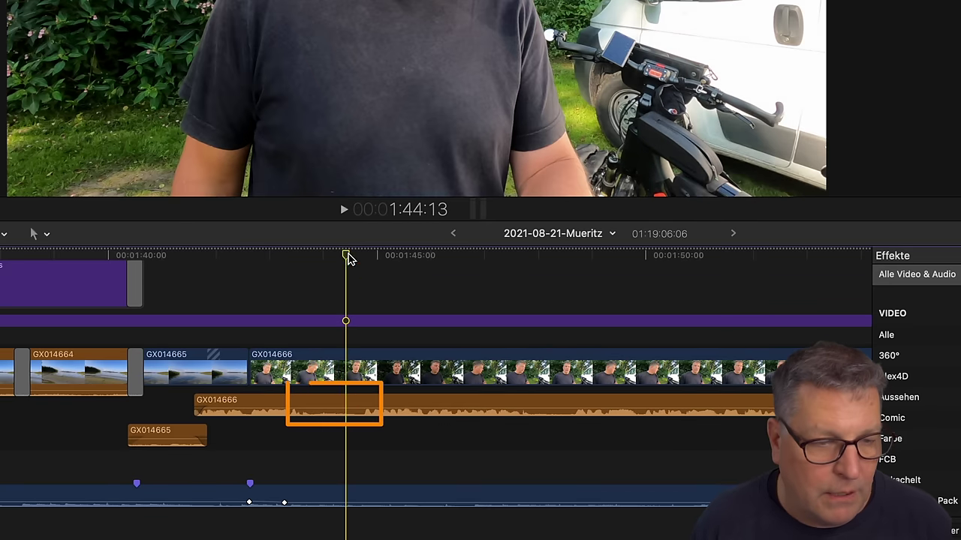
Split clip GX014666 together with its audio at 1:44:23.
{"action": "left_click_drag", "start_coordinate": [345, 258], "coordinate": [365, 257]}
{"action": "left_click", "coordinate": [367, 363]}
{"action": "key", "text": "shift+b"}
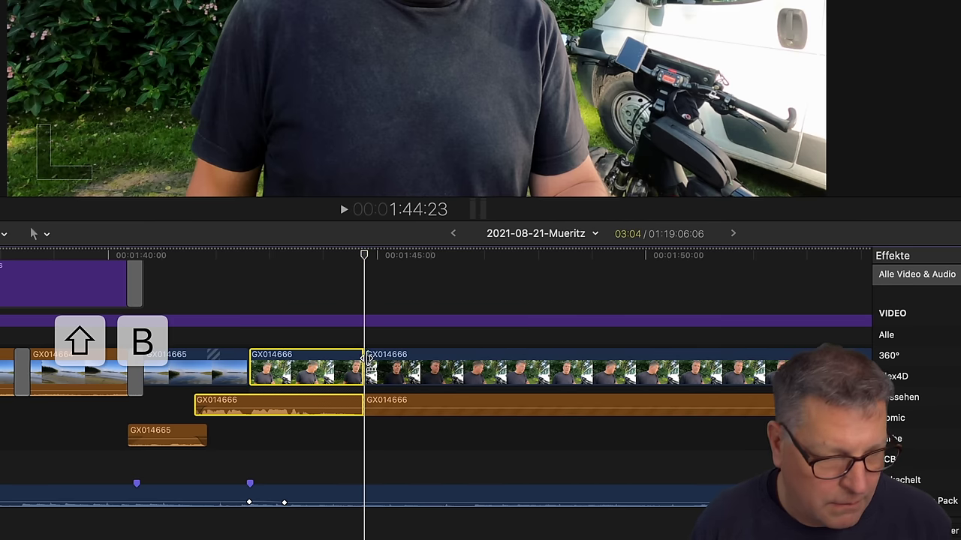
Shorten the video of the first GX014666 segment to 1:10 and detach its audio.
{"action": "left_click_drag", "start_coordinate": [358, 364], "coordinate": [320, 365]}
{"action": "key", "text": "shift+ctrl+s"}
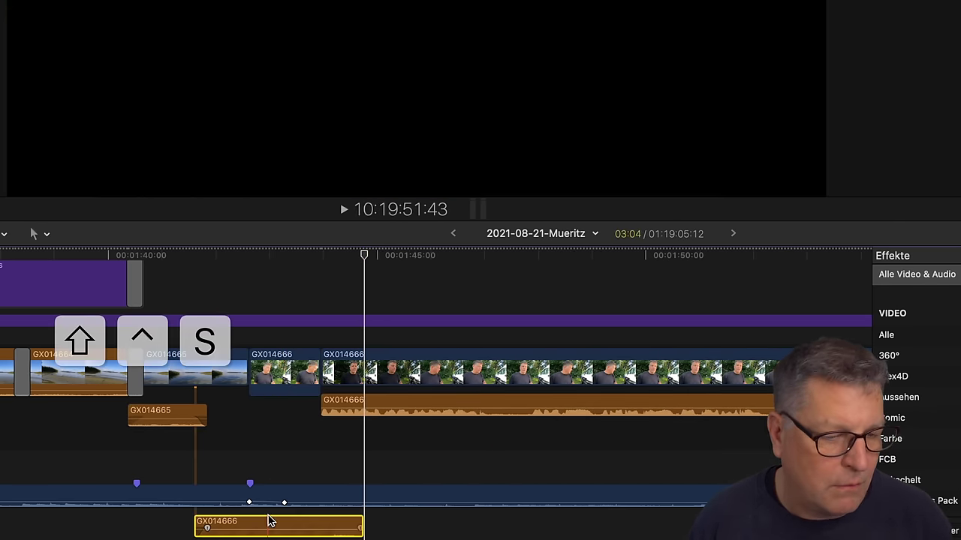
Move the detached GX014666 audio earlier to about 1:40 and delete the leftover 1:10 video segment.
{"action": "left_click", "coordinate": [223, 524]}
{"action": "left_click_drag", "start_coordinate": [223, 524], "coordinate": [188, 464]}
{"action": "left_click", "coordinate": [275, 317]}
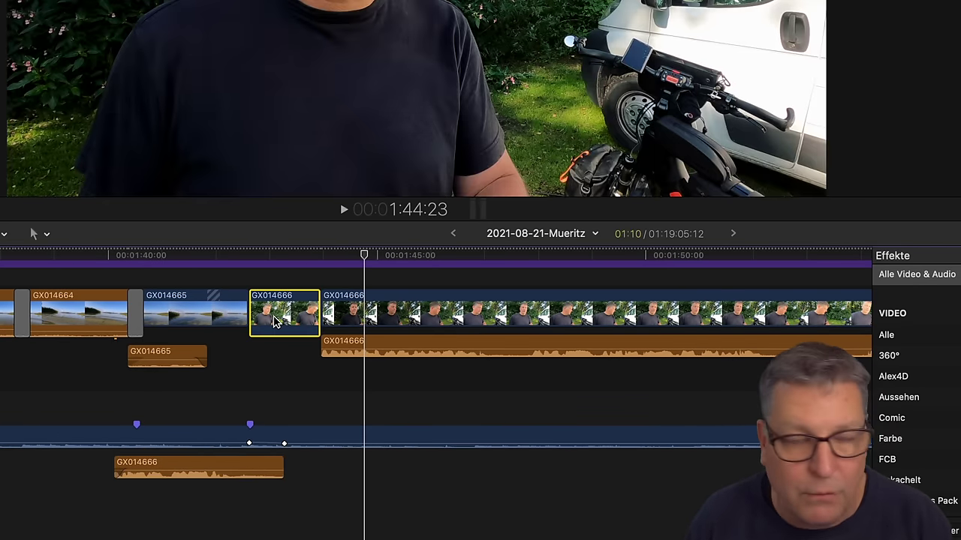
{"action": "key", "text": "super+BackSpace"}
Play the edit from 1:40:11 and again from 1:39:26 to check the speech over the lake shots.
{"action": "left_click", "coordinate": [126, 257]}
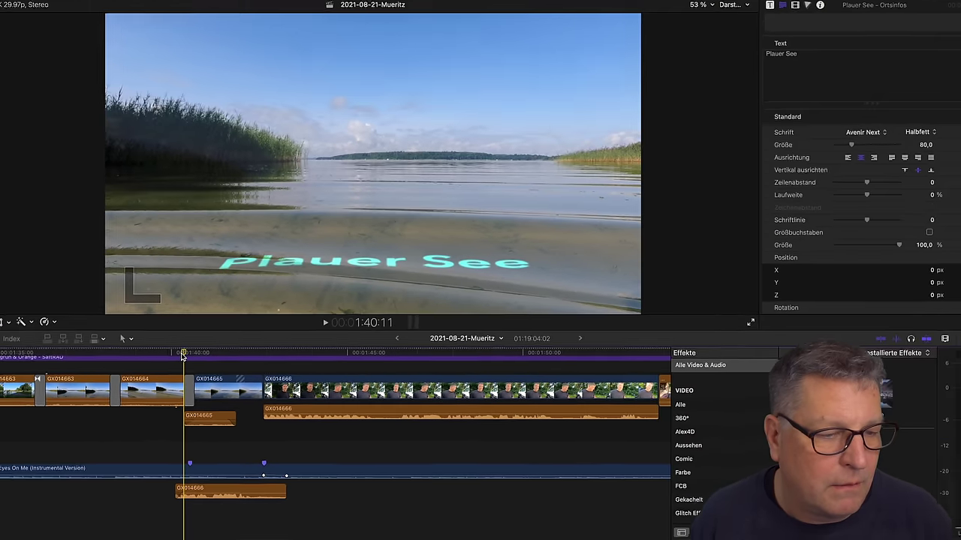
{"action": "key", "text": "space"}
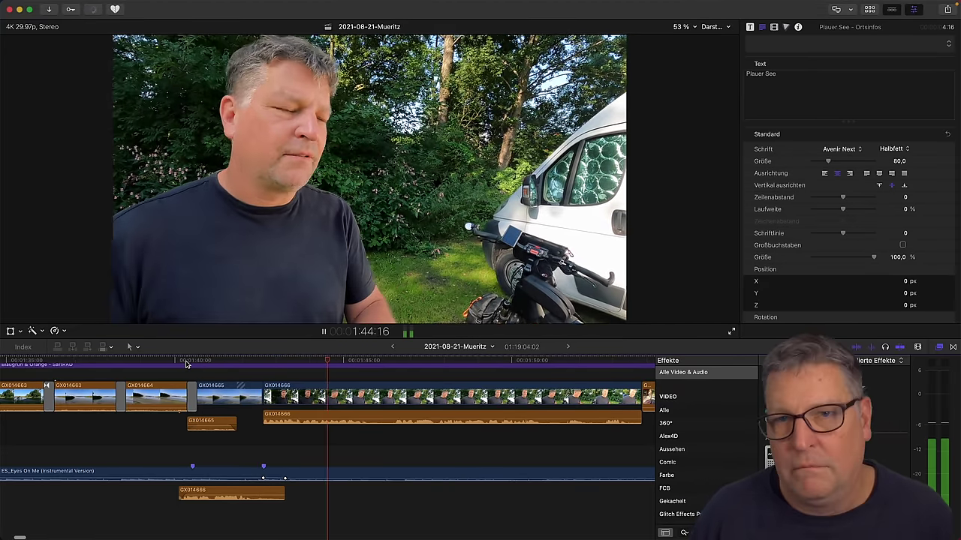
{"action": "key", "text": "space"}
{"action": "left_click", "coordinate": [157, 361]}
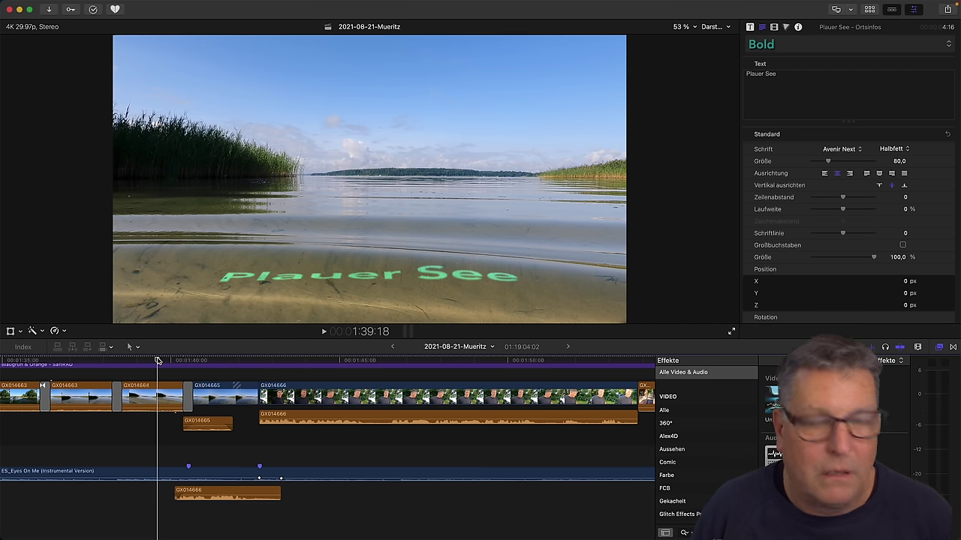
{"action": "left_click_drag", "start_coordinate": [158, 361], "coordinate": [167, 361]}
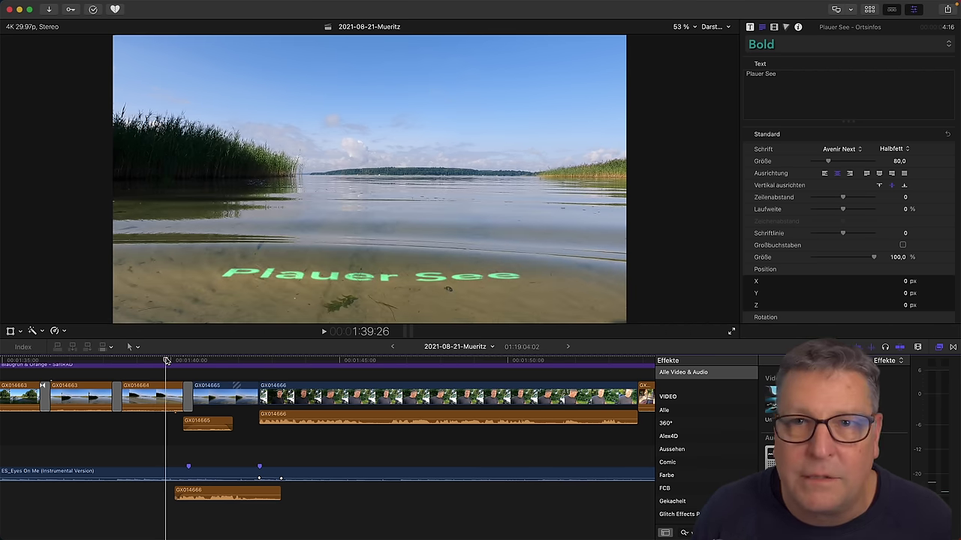
{"action": "key", "text": "space"}
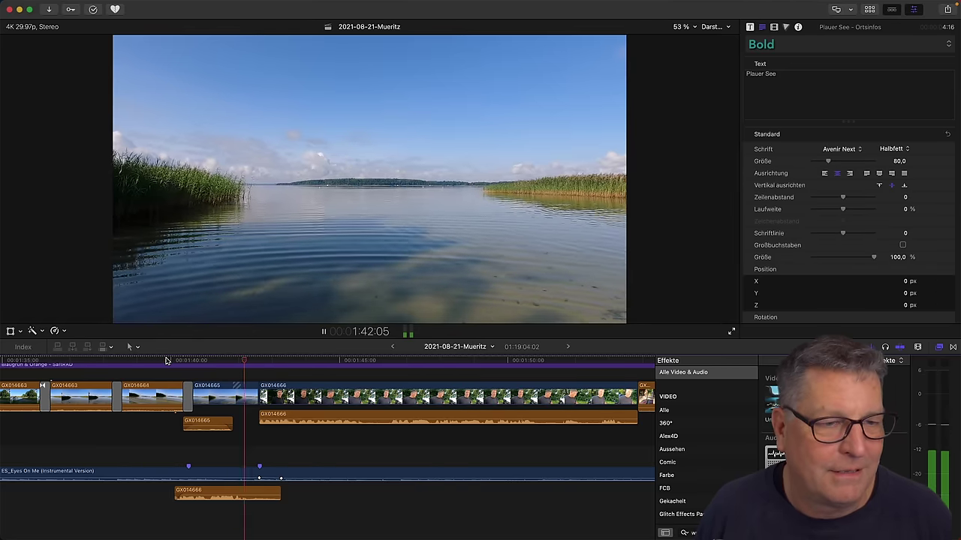
Stop playback and undo the deletion, move, audio detachment and split of clip GX014666.
{"action": "key", "text": "space"}
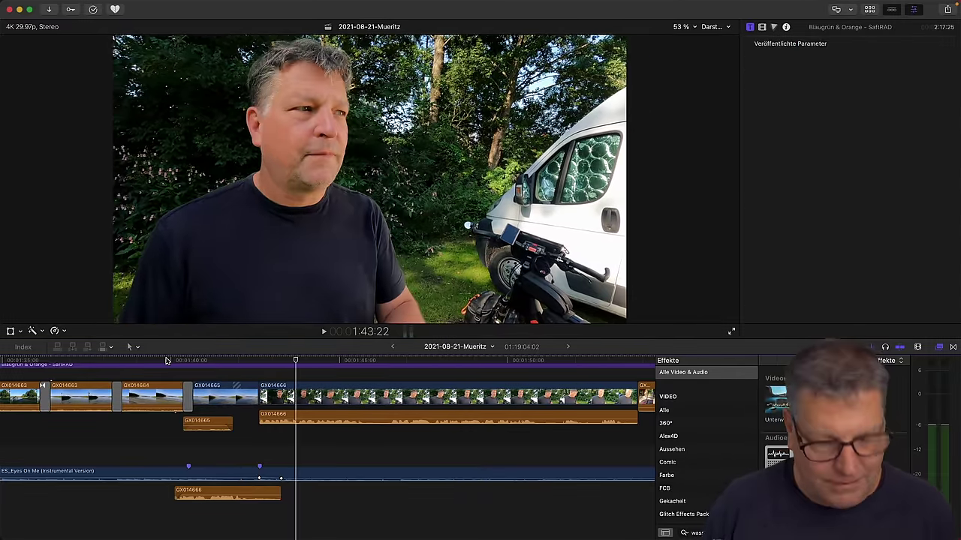
{"action": "key", "text": "super+z"}
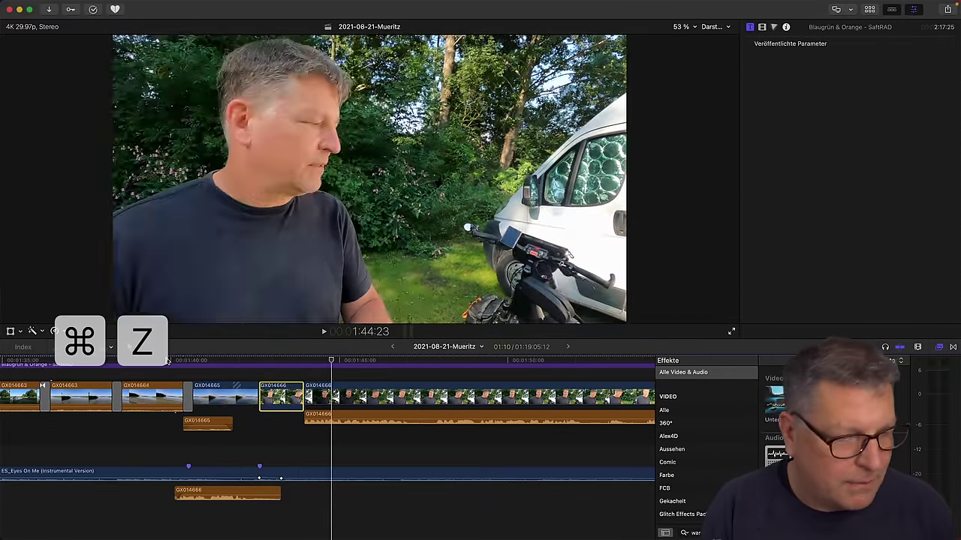
{"action": "key", "text": "super+z"}
{"action": "key", "text": "super+z"}
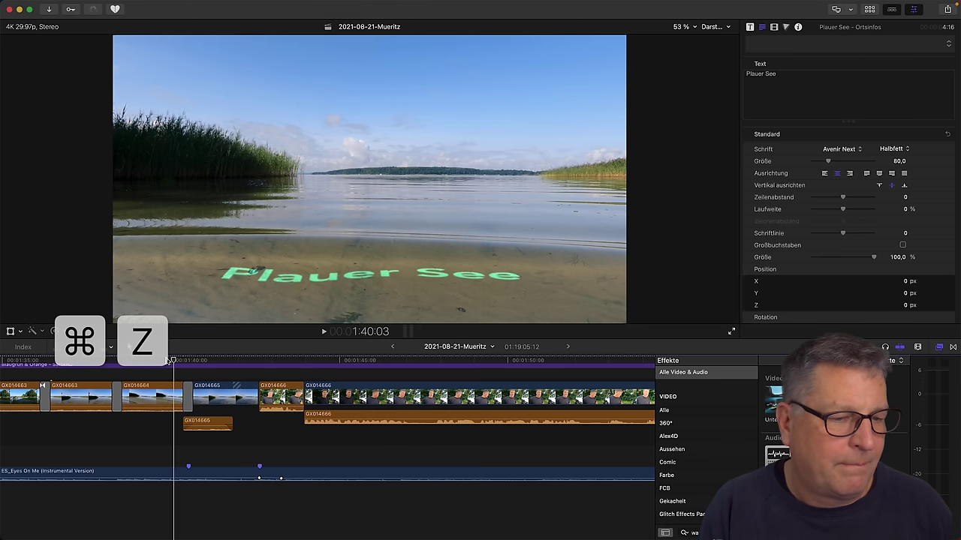
{"action": "key", "text": "super+z"}
{"action": "key", "text": "super+z"}
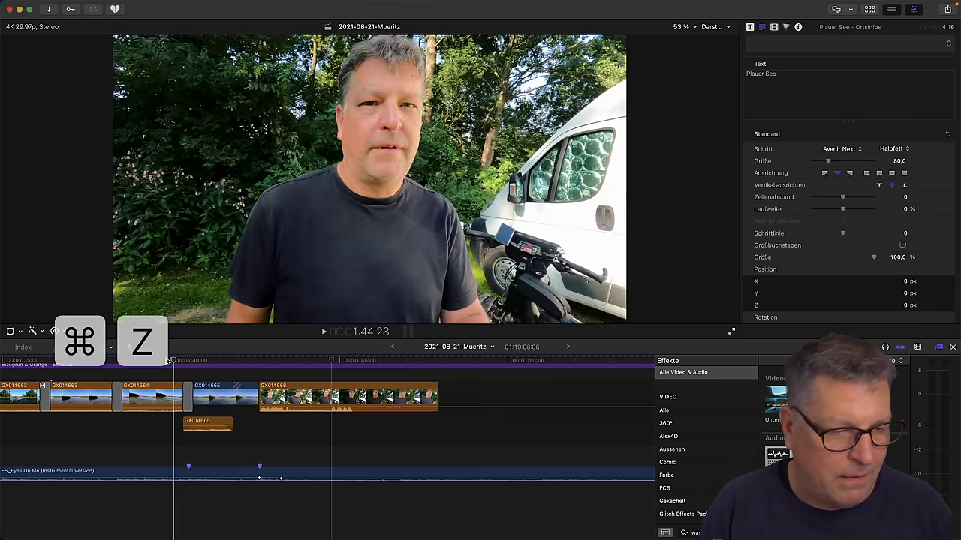
{"action": "key", "text": "super+z"}
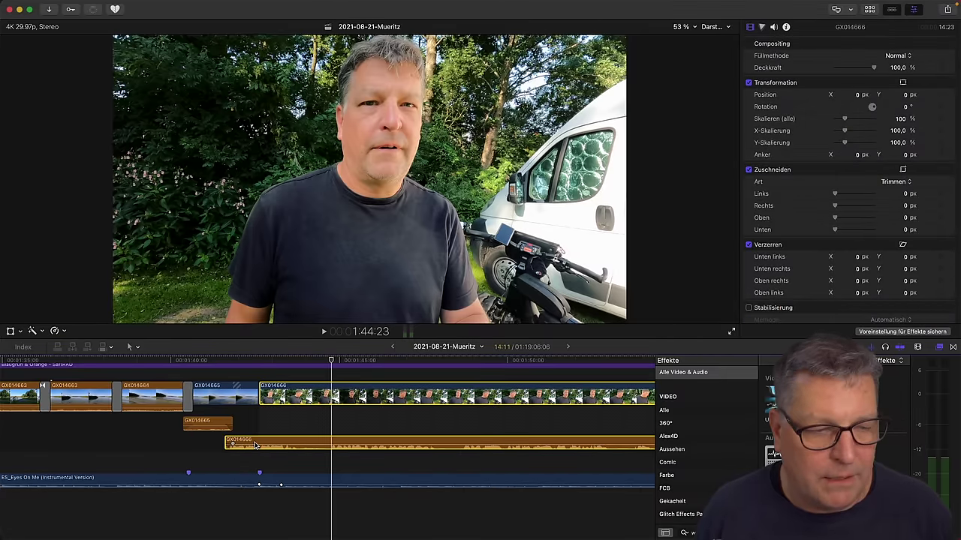
Let the expanded audio of clip GX014666 start about one second before its video, under the preceding lake shot.
{"action": "key", "text": "Delete"}
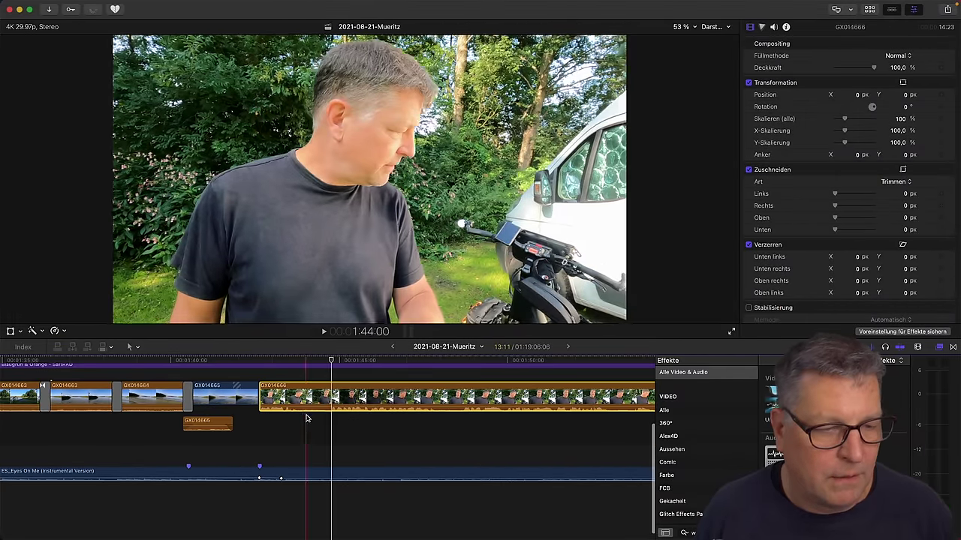
{"action": "key", "text": "super+z"}
{"action": "scroll", "coordinate": [232, 361], "scroll_direction": "right", "scroll_amount": 1}
{"action": "key", "text": "super+minus"}
{"action": "key", "text": "super+minus"}
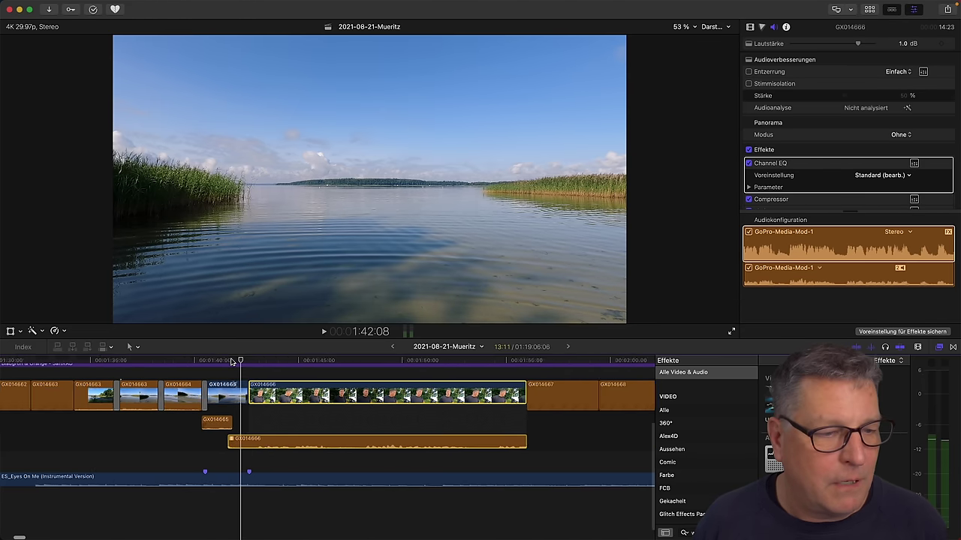
{"action": "left_click", "coordinate": [395, 361]}
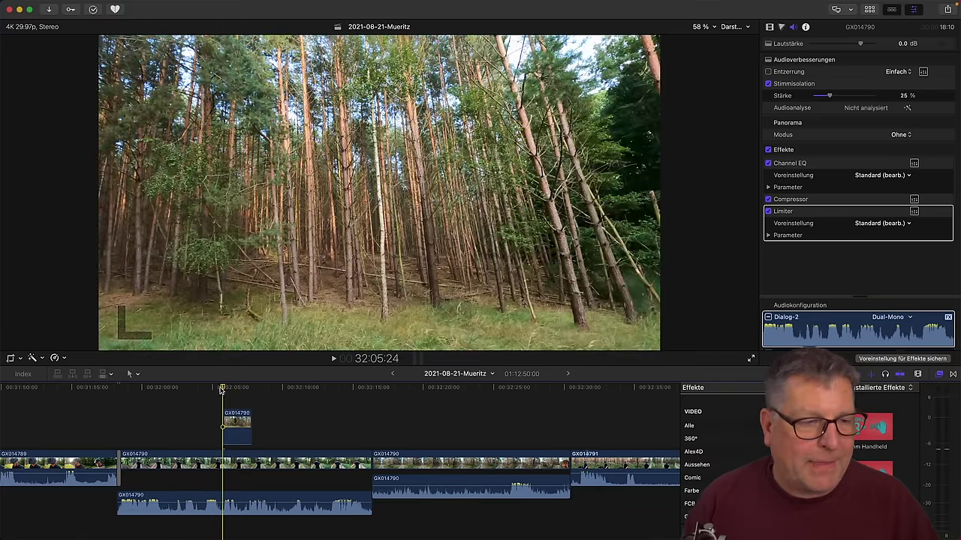
Play the short GX014790 forest cutaway from 32:05:24 twice and compare it with the cycling clip beneath it.
{"action": "key", "text": "c"}
{"action": "key", "text": "space"}
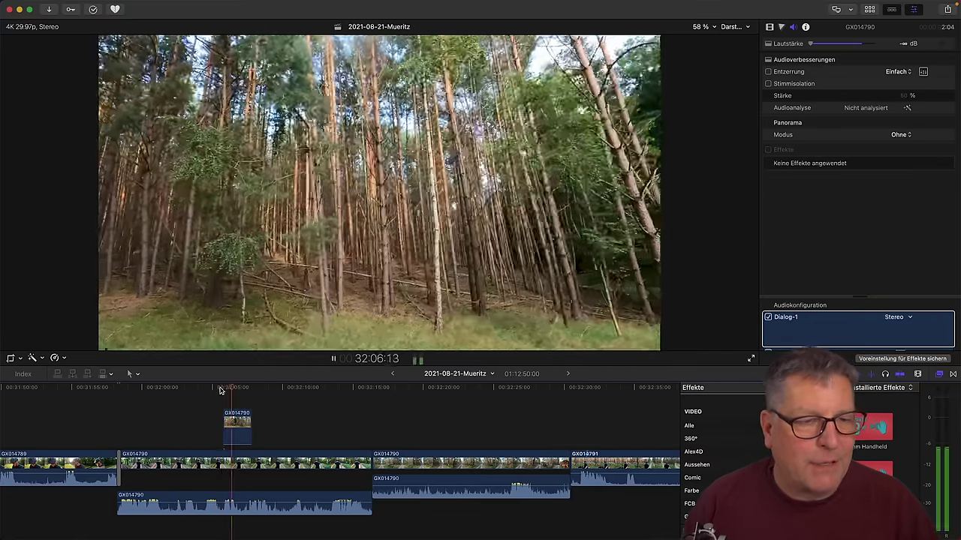
{"action": "key", "text": "space"}
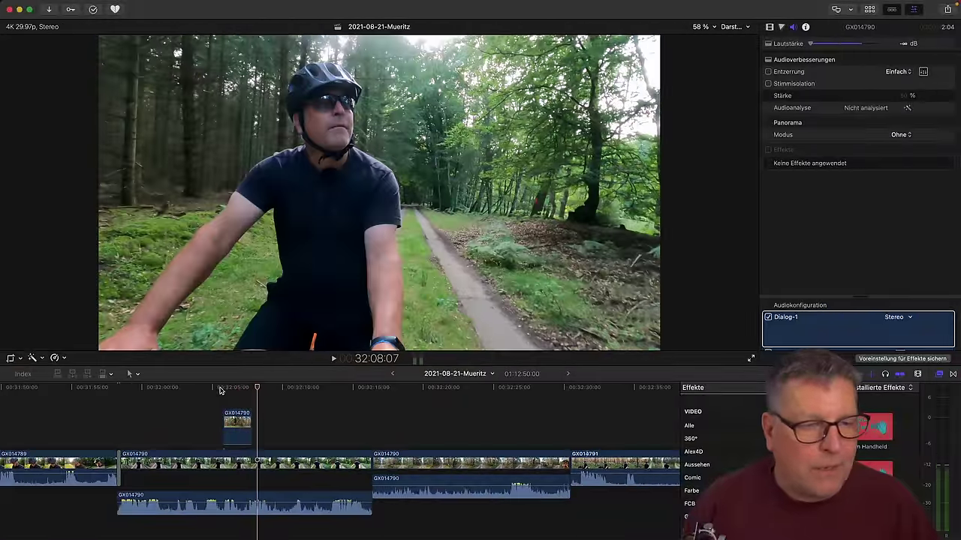
{"action": "left_click", "coordinate": [237, 424]}
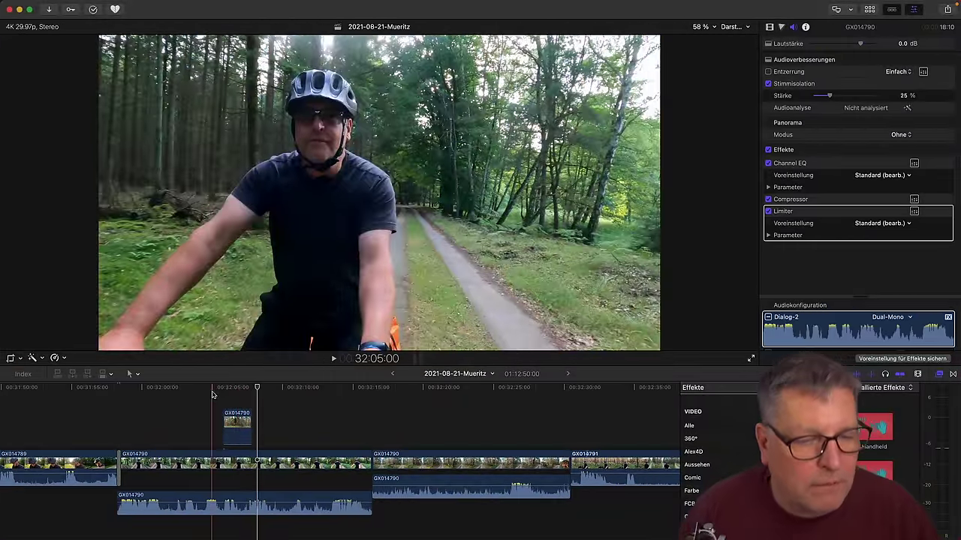
{"action": "left_click", "coordinate": [195, 455]}
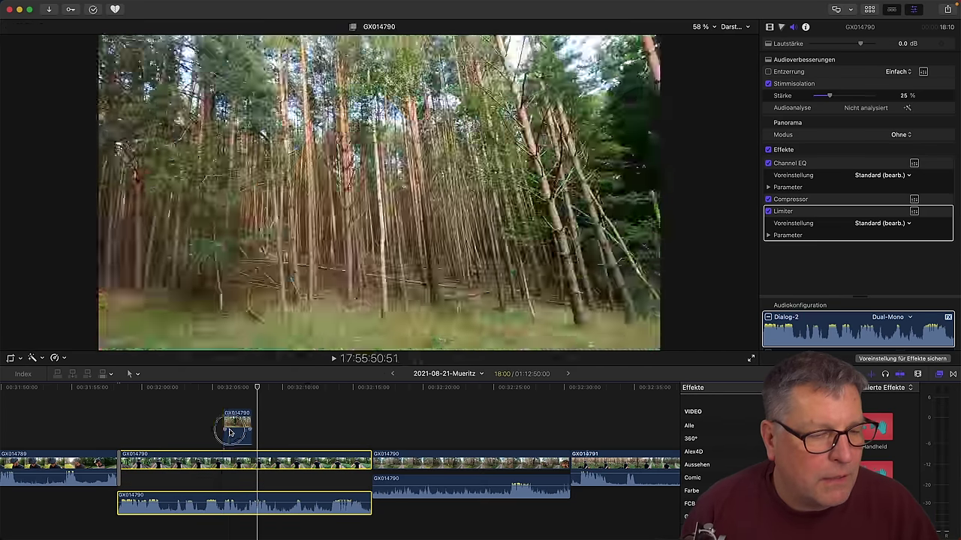
{"action": "left_click", "coordinate": [235, 424]}
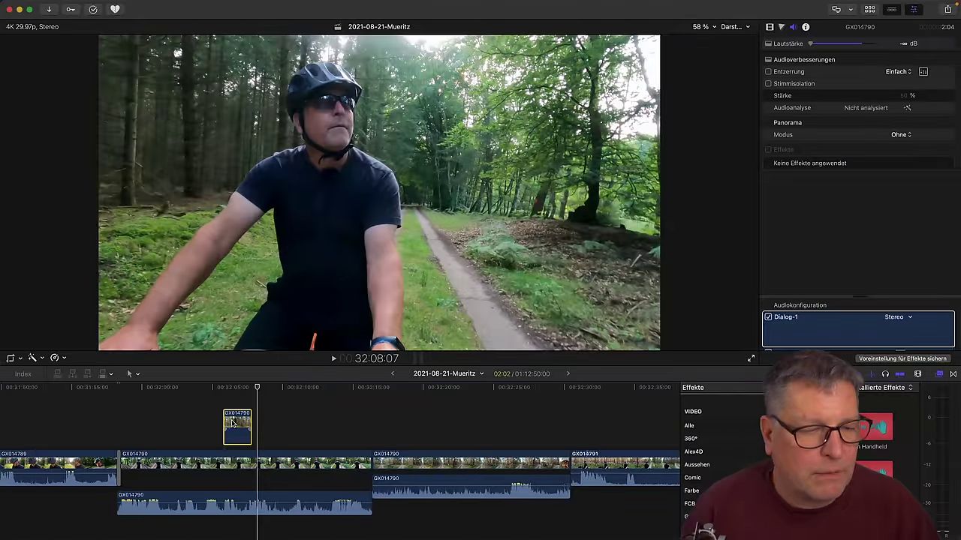
{"action": "left_click", "coordinate": [223, 390]}
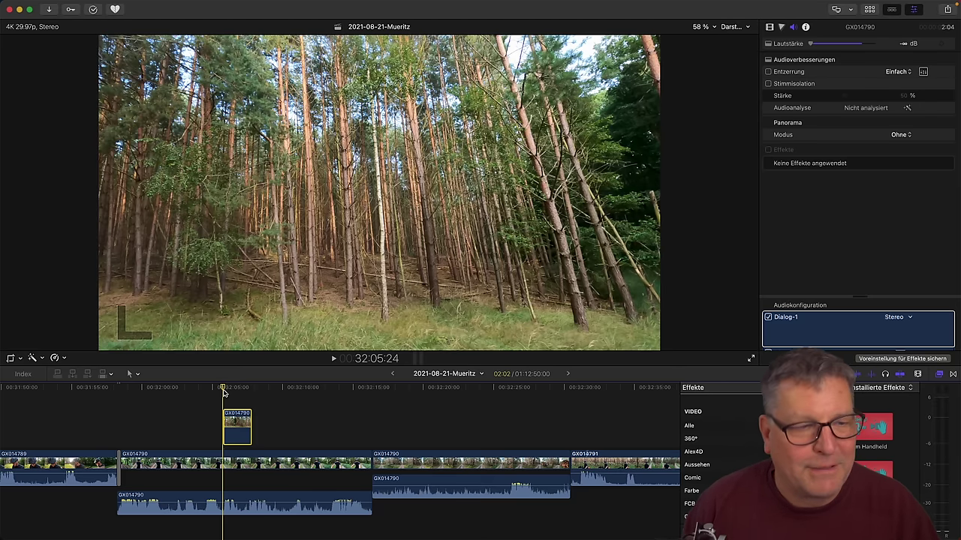
{"action": "key", "text": "space"}
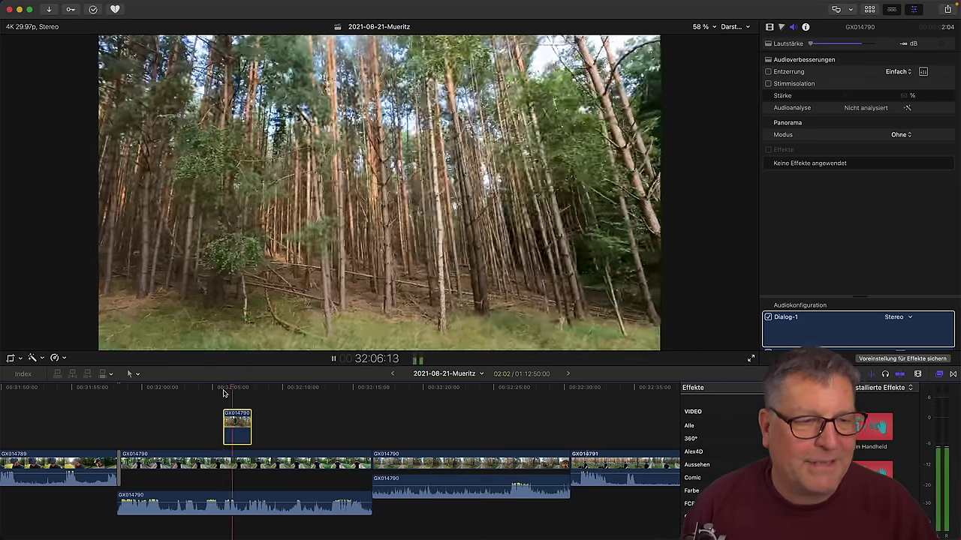
{"action": "key", "text": "space"}
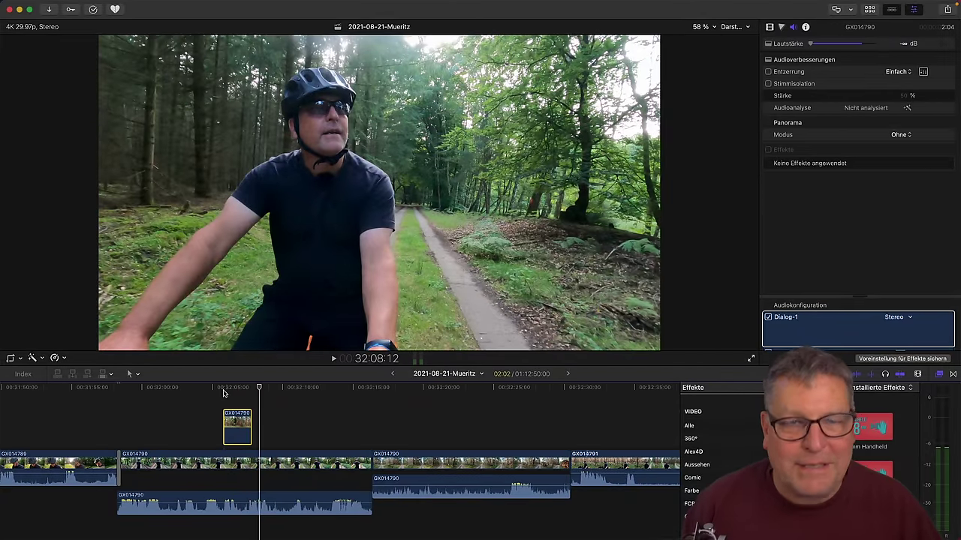
Play the transition between the two GX014790 clips from 32:15:15 and 32:13:21 to find an earlier point for the picture change.
{"action": "left_click_drag", "start_coordinate": [223, 393], "coordinate": [360, 388]}
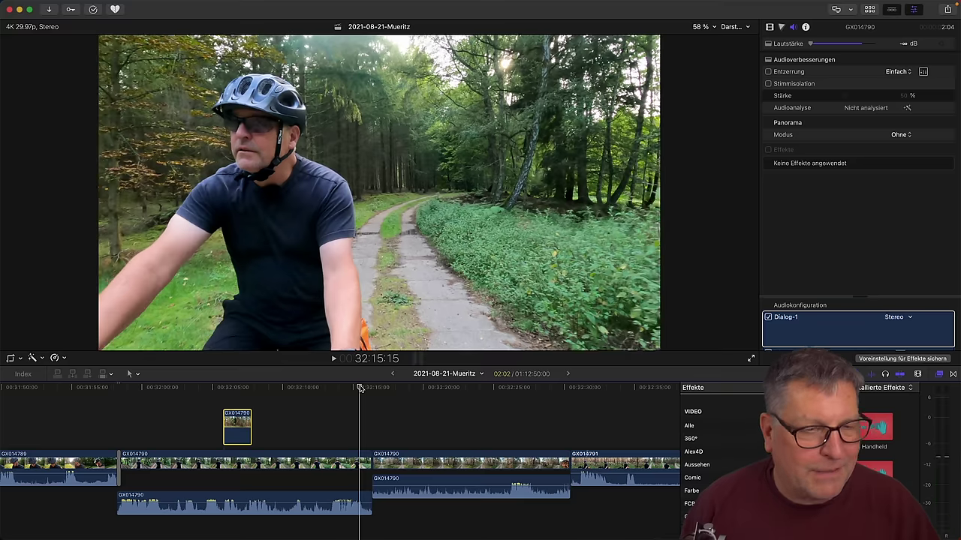
{"action": "key", "text": "space"}
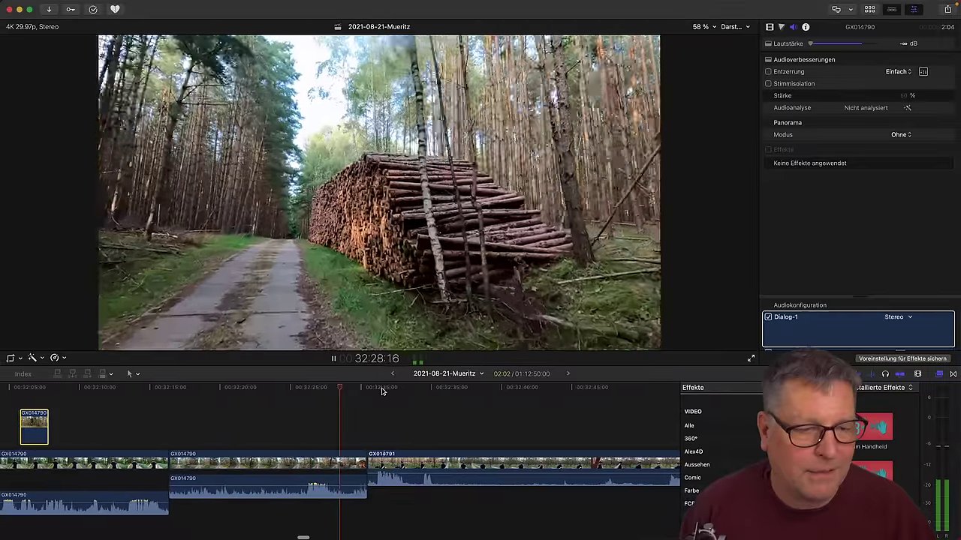
{"action": "key", "text": "space"}
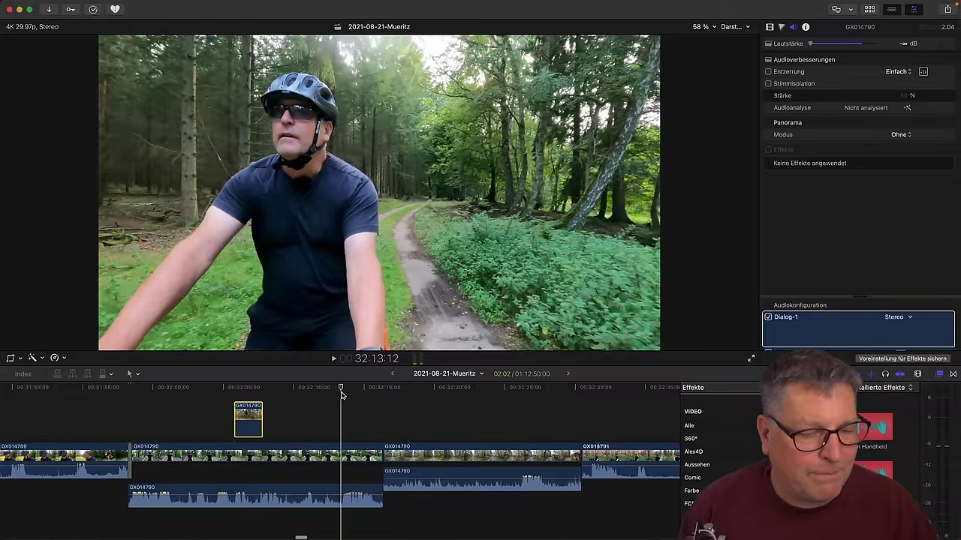
{"action": "key", "text": "space"}
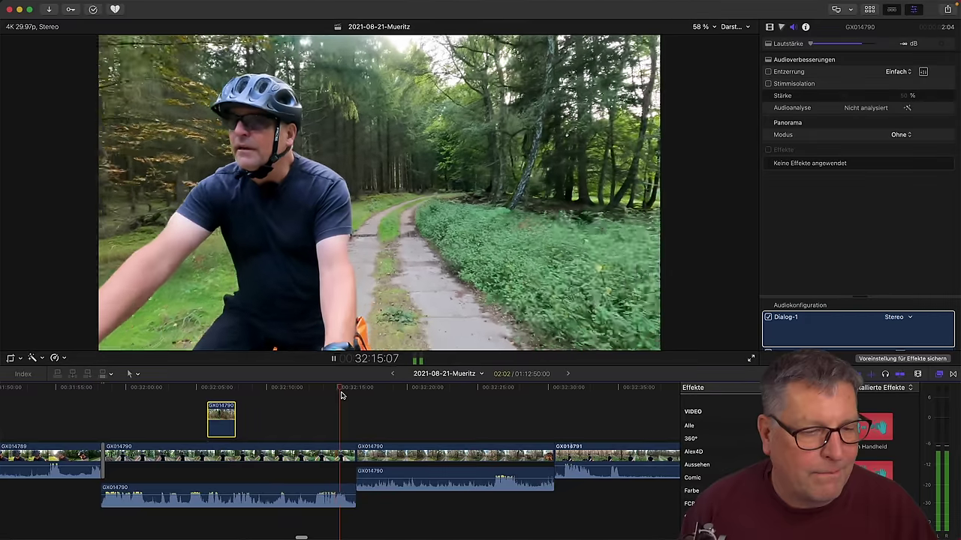
{"action": "key", "text": "space"}
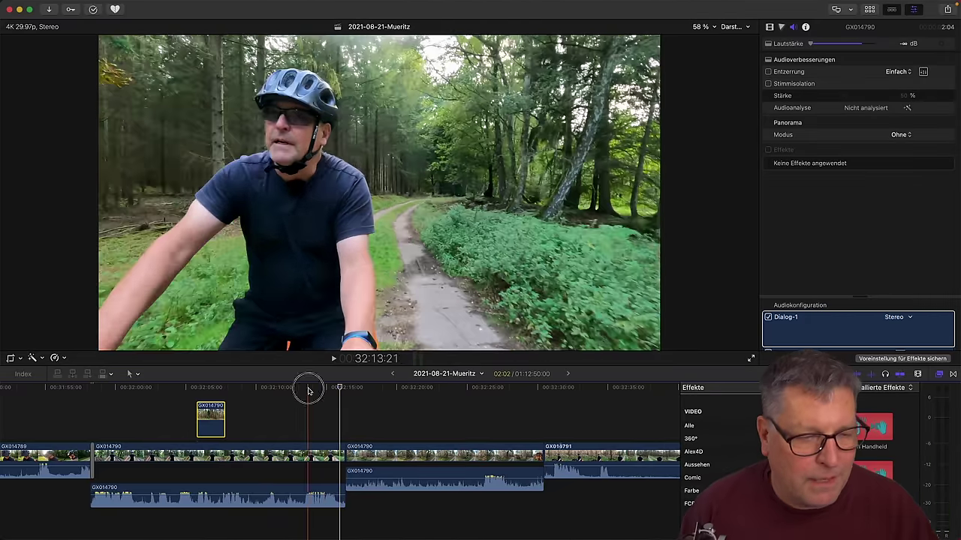
{"action": "left_click", "coordinate": [308, 390]}
{"action": "key", "text": "space"}
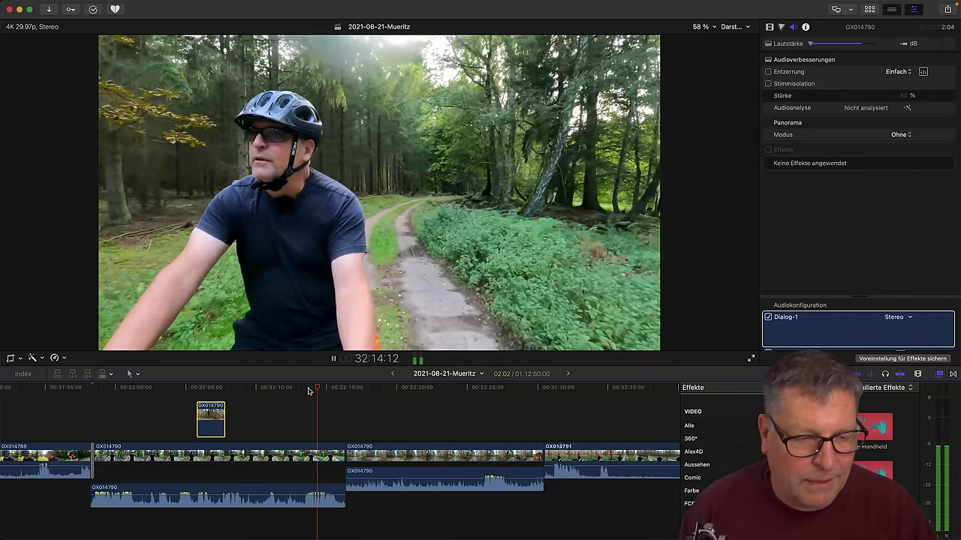
{"action": "key", "text": "space"}
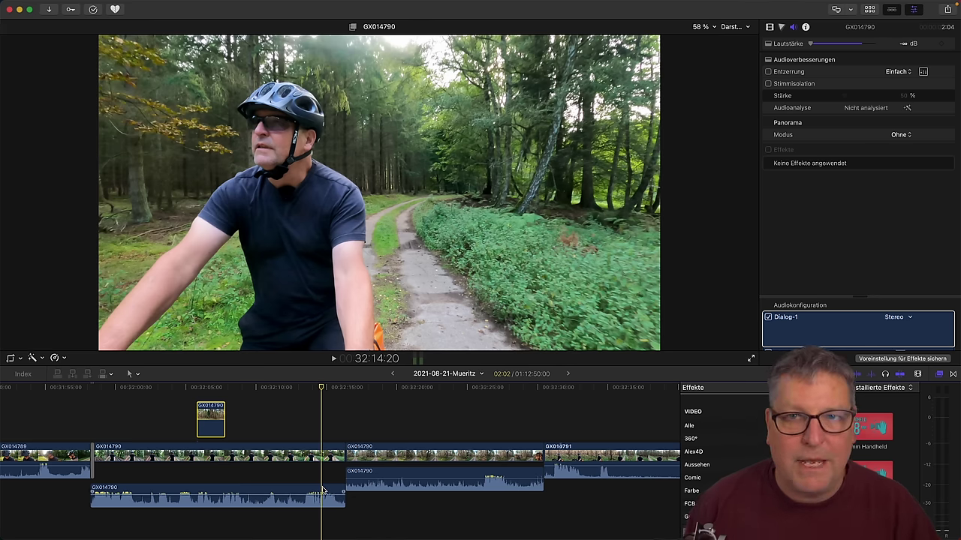
Trim the first GX014790 clip's video end to 32:14:20 and start the next clip's audio where the first clip's audio ends.
{"action": "left_click_drag", "start_coordinate": [345, 455], "coordinate": [318, 455]}
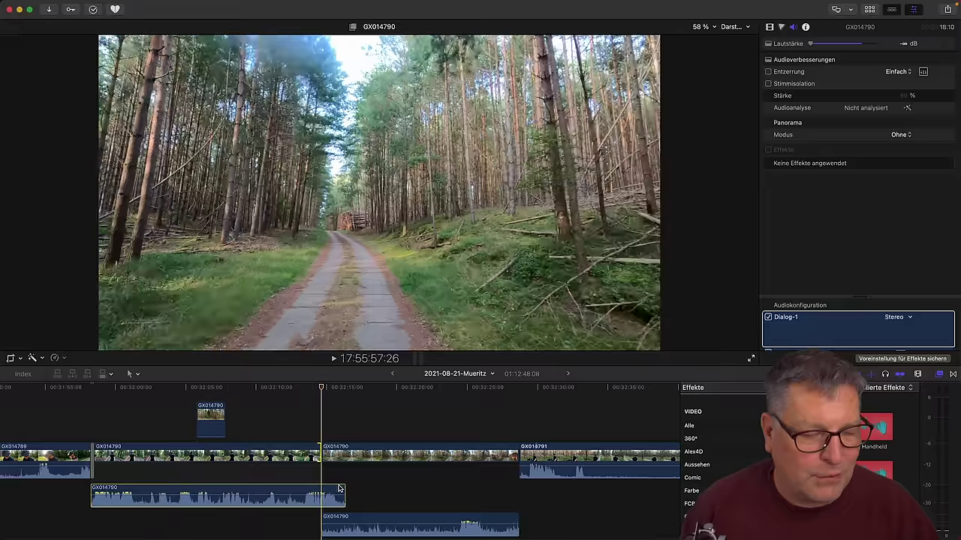
{"action": "left_click", "coordinate": [324, 516]}
{"action": "left_click_drag", "start_coordinate": [324, 516], "coordinate": [342, 516]}
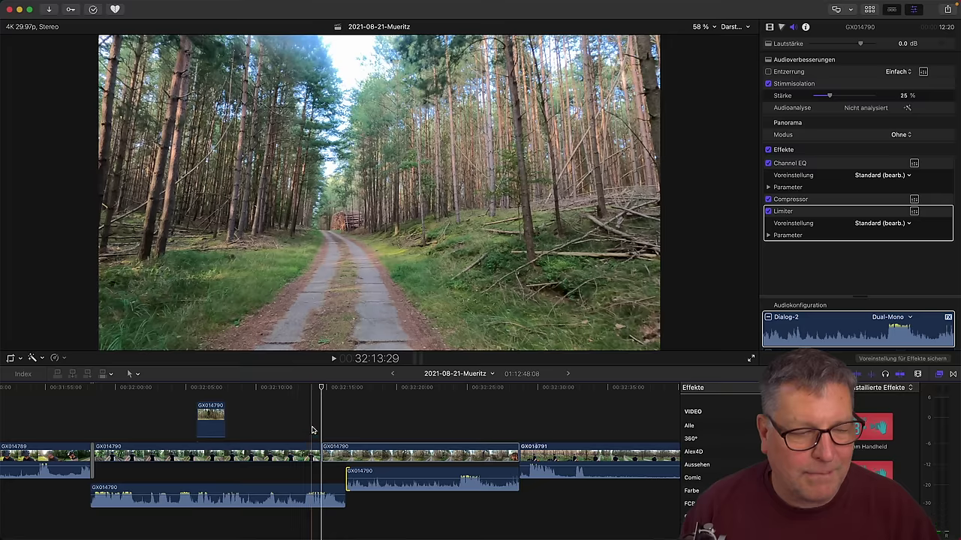
{"action": "left_click", "coordinate": [313, 430]}
{"action": "key", "text": "space"}
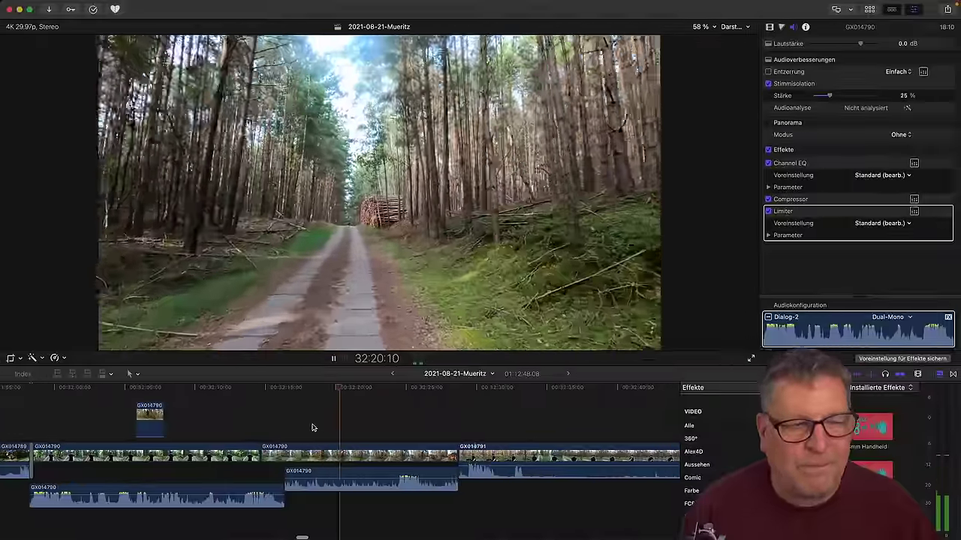
{"action": "key", "text": "space"}
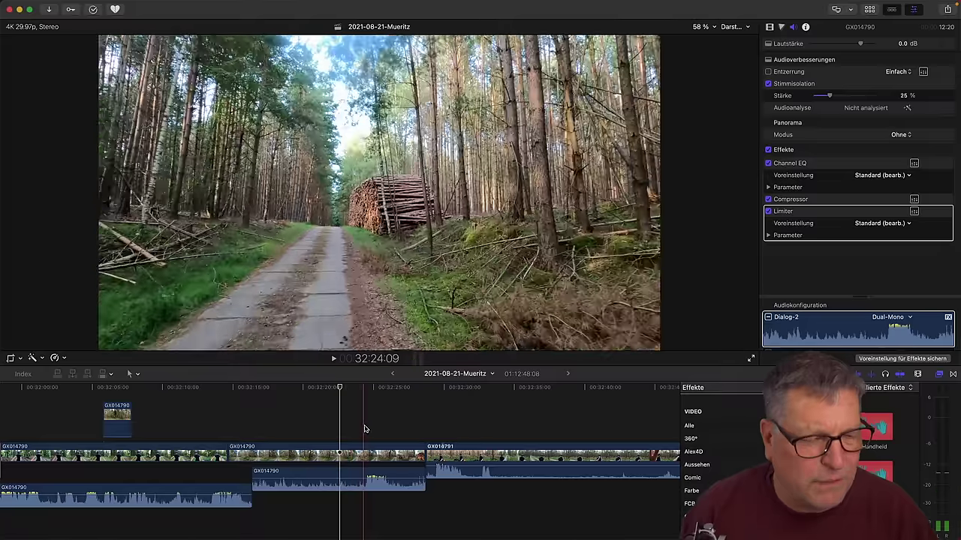
Cut the section between 32:16:12 and 32:24:10 out of the second GX014790 clip, including its audio.
{"action": "left_click", "coordinate": [364, 428]}
{"action": "left_click", "coordinate": [365, 454]}
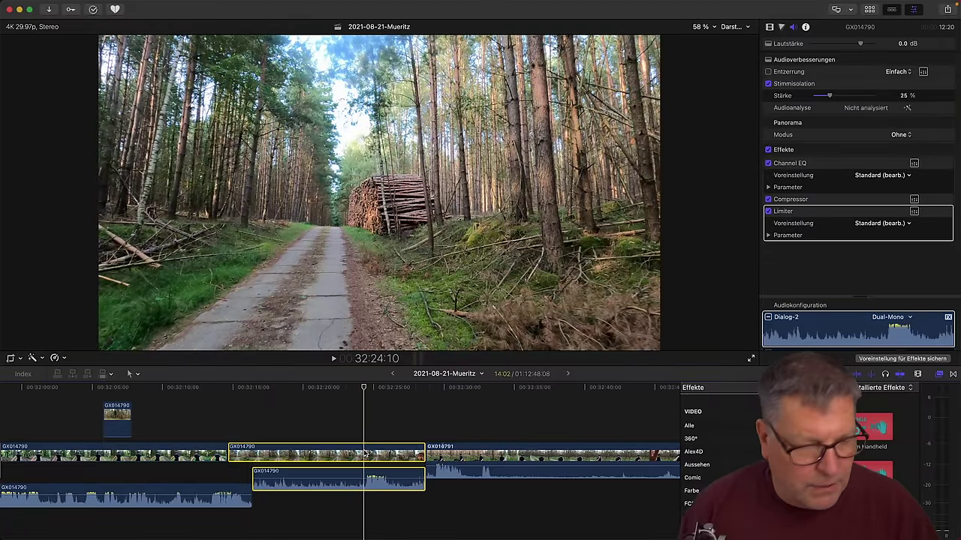
{"action": "key", "text": "super+b"}
{"action": "left_click", "coordinate": [255, 429]}
{"action": "left_click", "coordinate": [254, 450]}
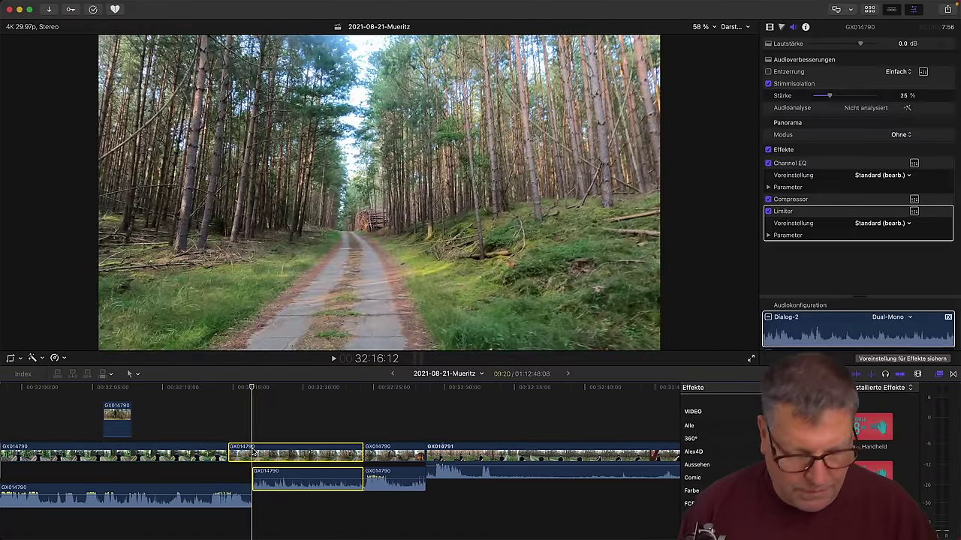
{"action": "key", "text": "super+b"}
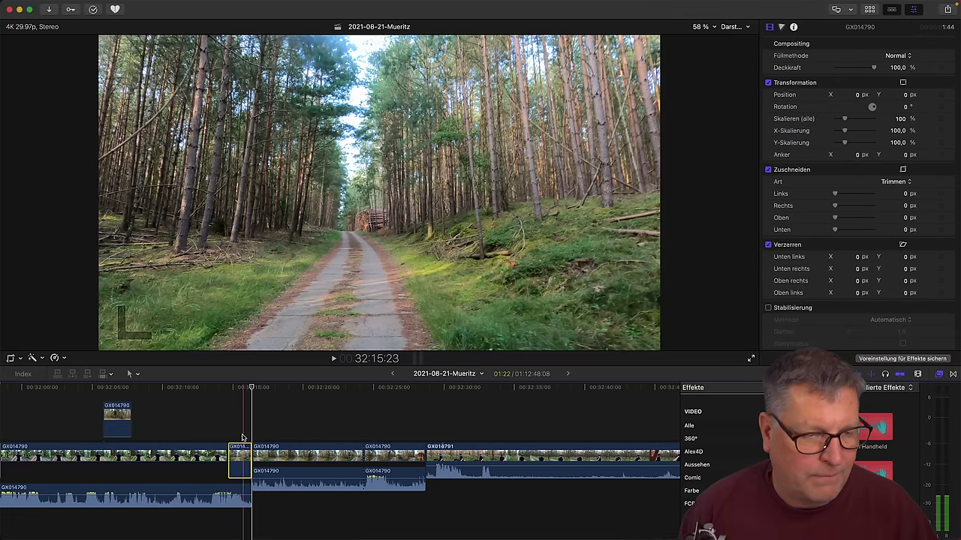
{"action": "key", "text": "c"}
{"action": "key", "text": "BackSpace"}
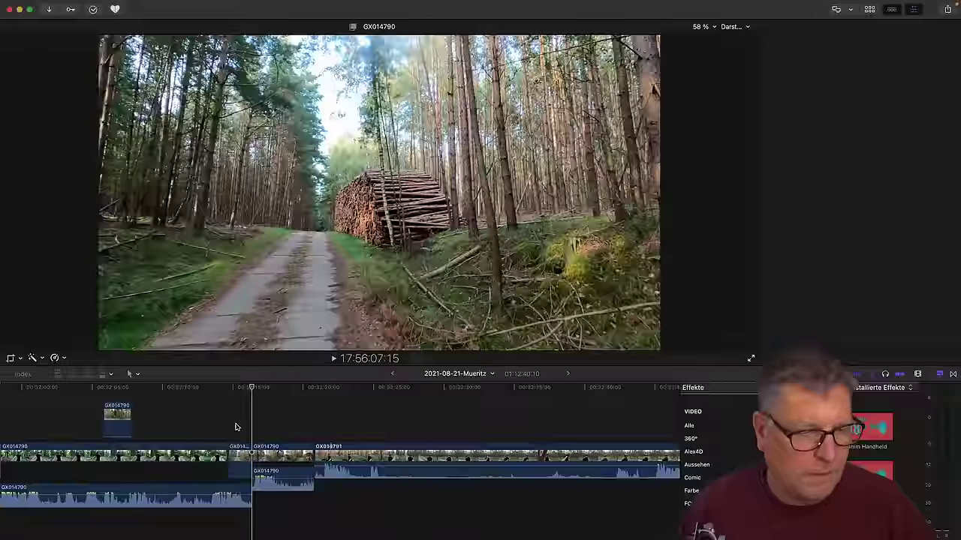
Play the shortened forest road sequence from just before the picture change and again from 32:15:18 to check the transitions.
{"action": "left_click", "coordinate": [219, 427]}
{"action": "key", "text": "space"}
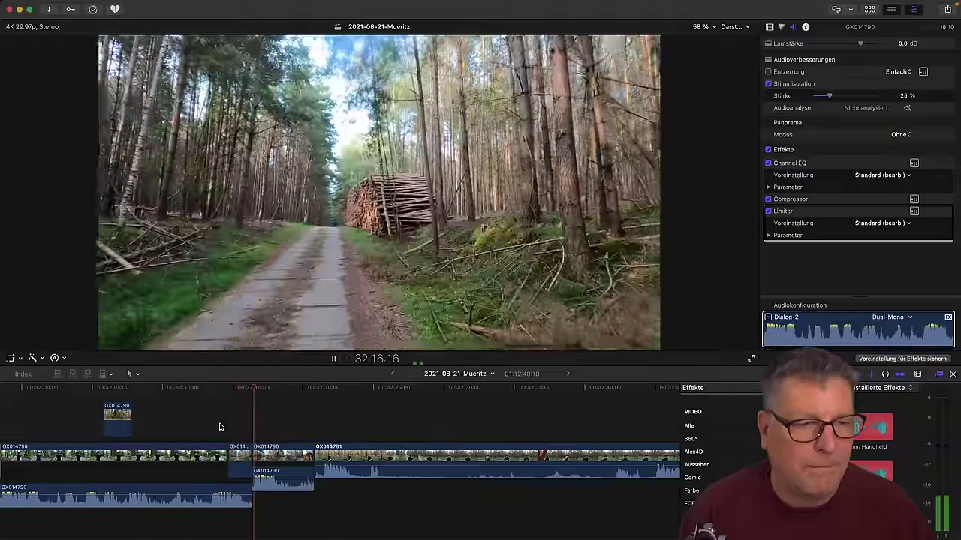
{"action": "key", "text": "space"}
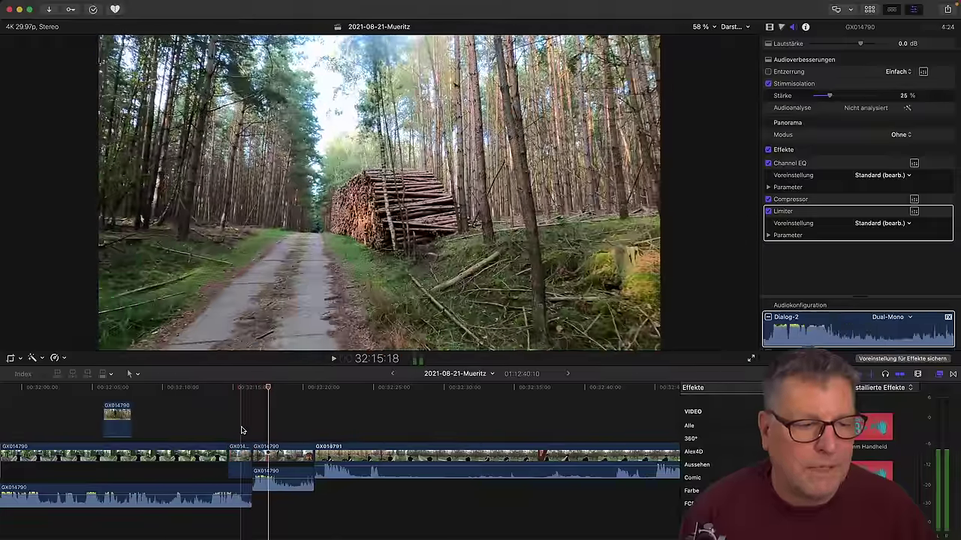
{"action": "left_click", "coordinate": [241, 430]}
{"action": "key", "text": "space"}
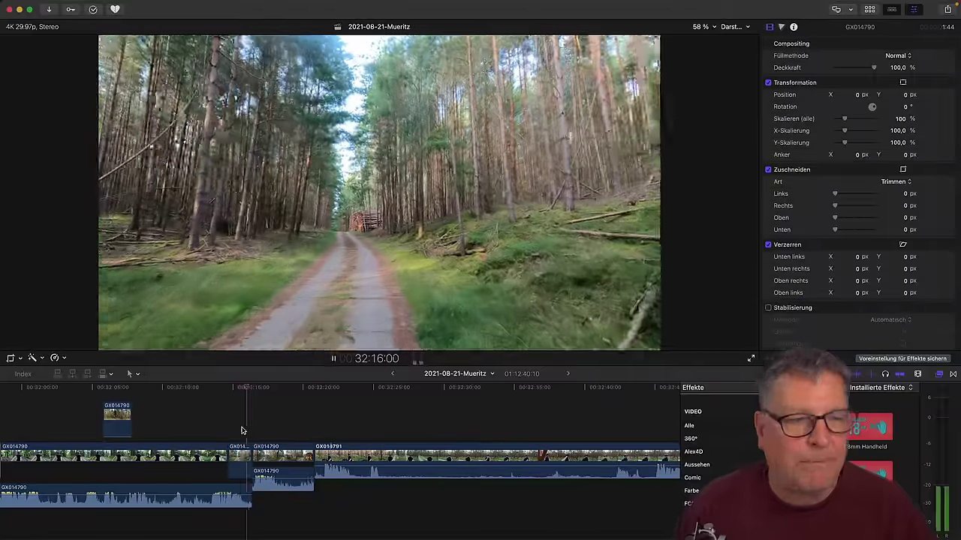
{"action": "key", "text": "space"}
{"action": "key", "text": "ctrl+Tab"}
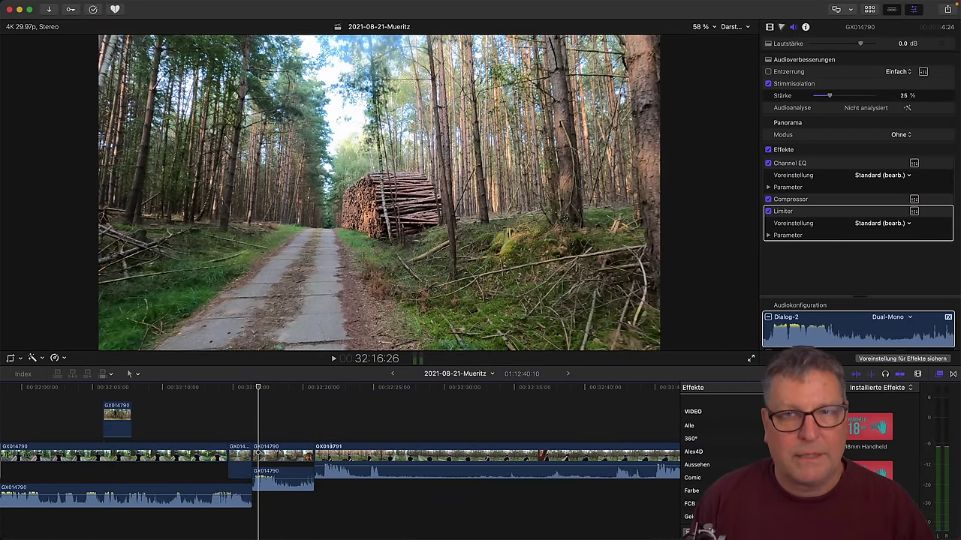
Play the forest road transition from 32:15:19 and undo the removal of the section from the second GX014790 clip.
{"action": "left_click", "coordinate": [241, 430]}
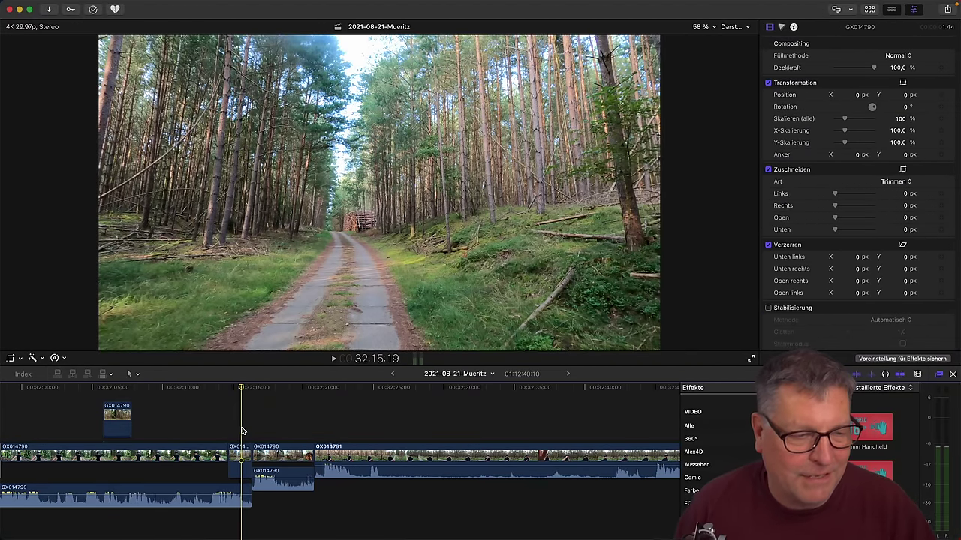
{"action": "key", "text": "space"}
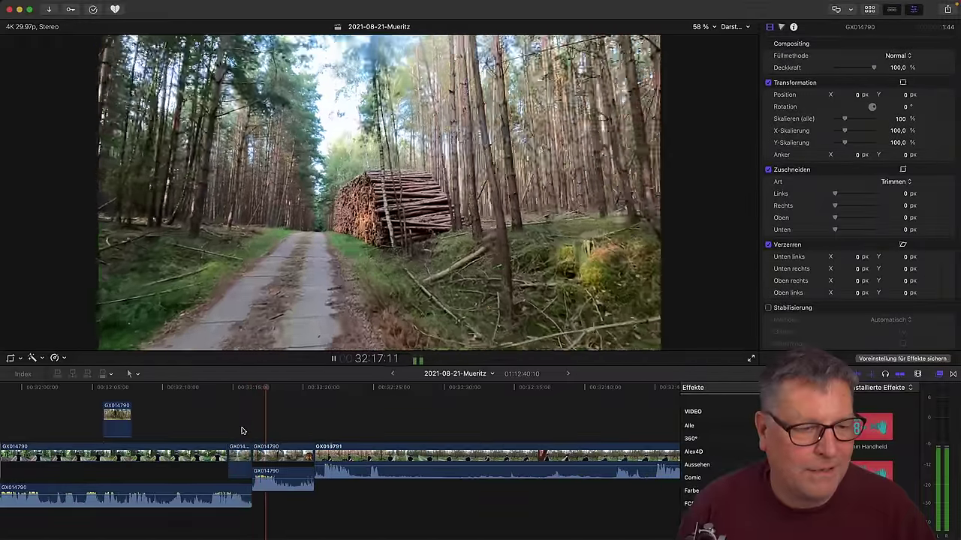
{"action": "key", "text": "space"}
{"action": "key", "text": "super+z"}
{"action": "key", "text": "super+z"}
{"action": "key", "text": "super+z"}
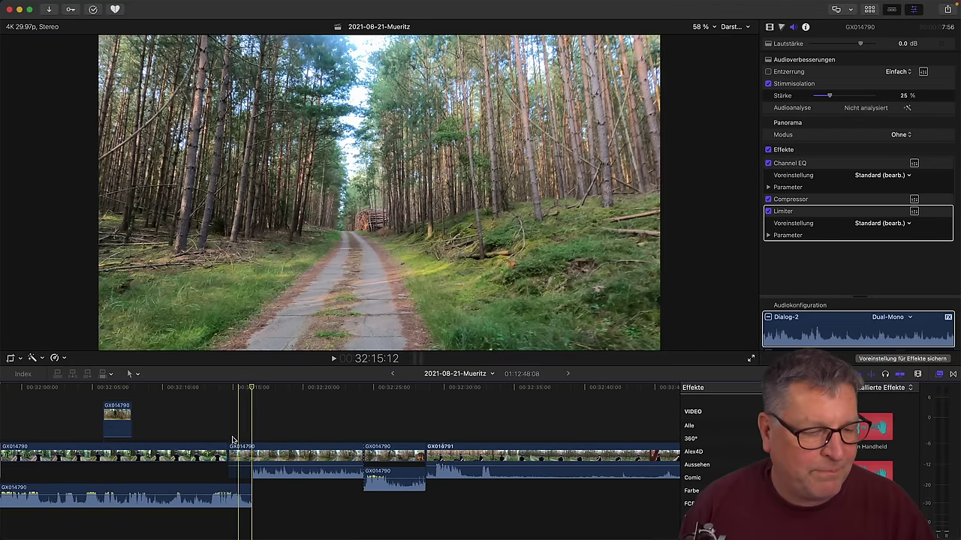
Delete the middle GX014790 clip with its audio and extend the following clip's video start ahead of its own audio.
{"action": "left_click", "coordinate": [229, 440]}
{"action": "left_click", "coordinate": [390, 455]}
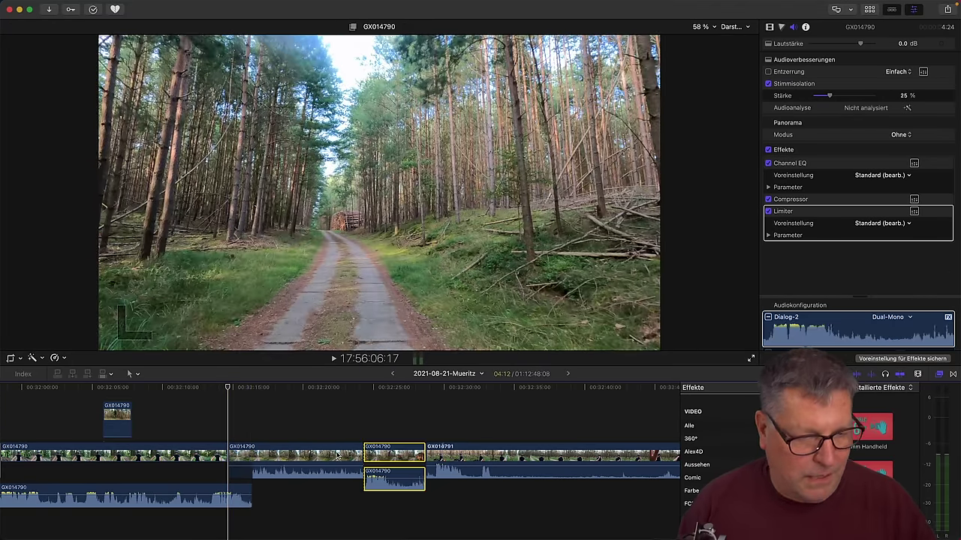
{"action": "left_click", "coordinate": [248, 449]}
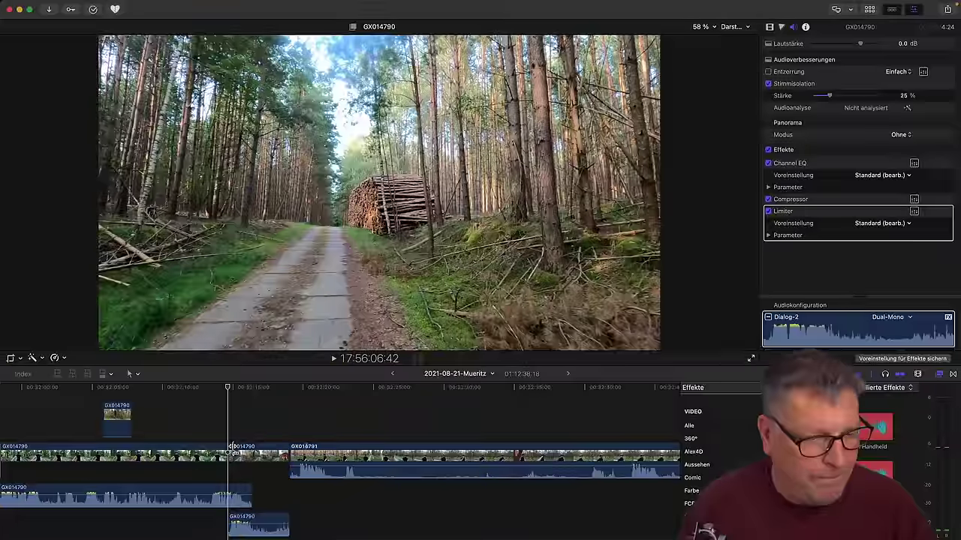
{"action": "left_click_drag", "start_coordinate": [248, 449], "coordinate": [145, 445]}
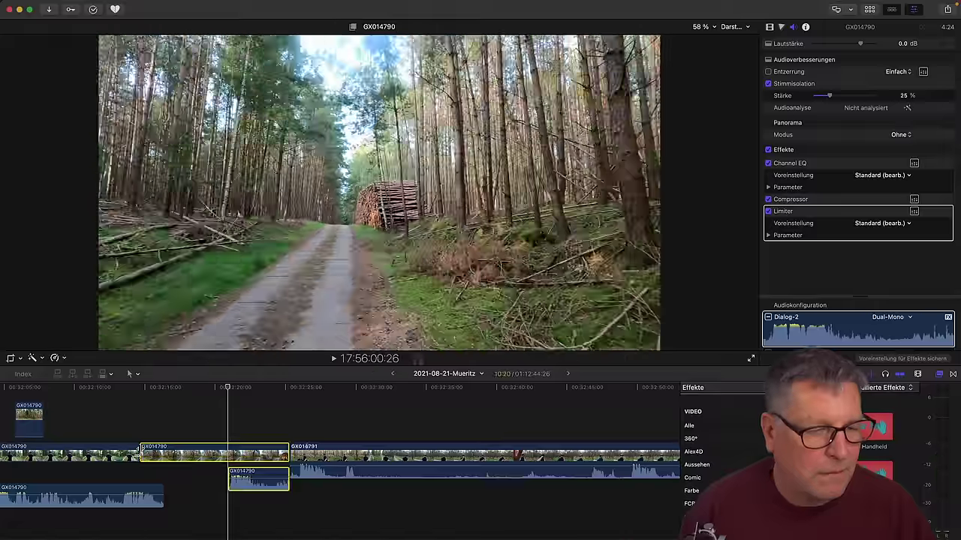
{"action": "left_click_drag", "start_coordinate": [142, 451], "coordinate": [206, 452]}
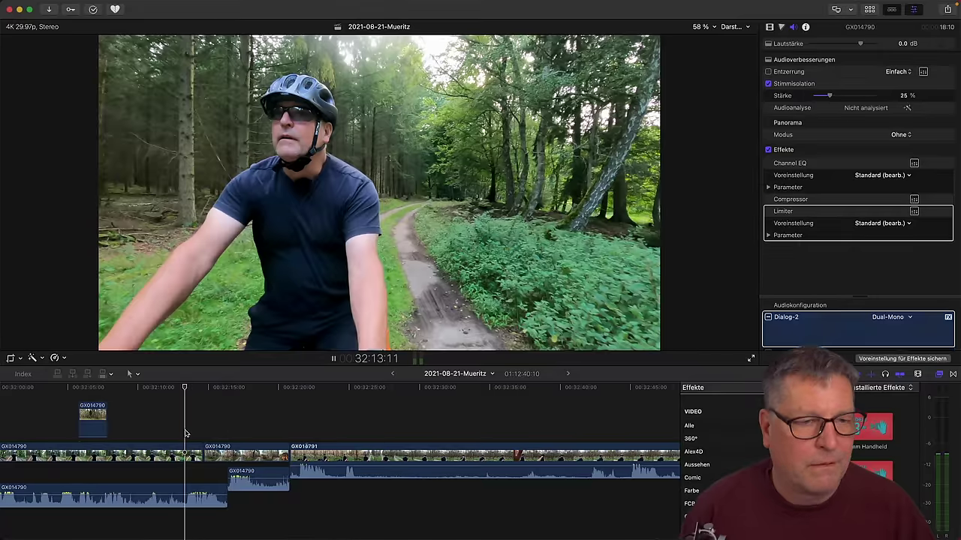
Play the new transition from about 32:13:11 and extend the last GX014790 clip's video start slightly further.
{"action": "key", "text": "space"}
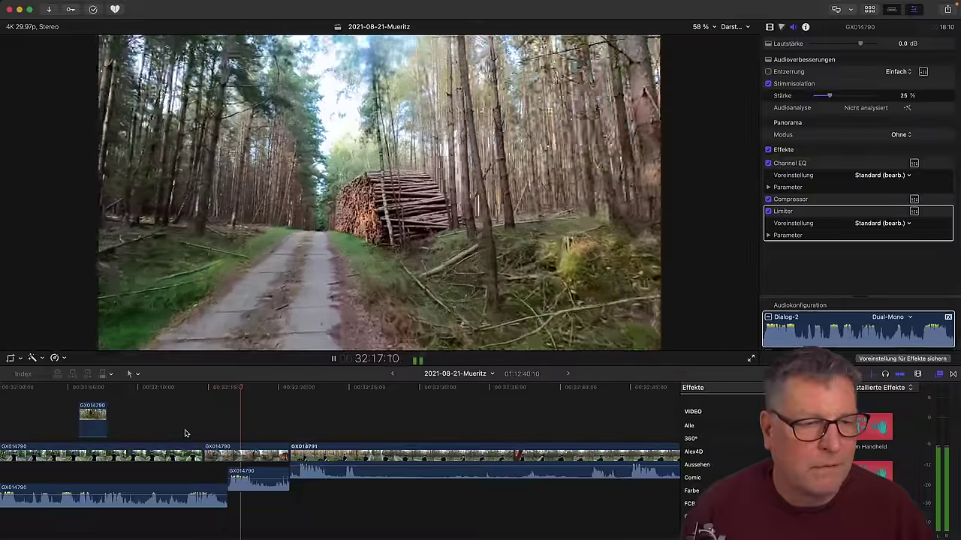
{"action": "key", "text": "space"}
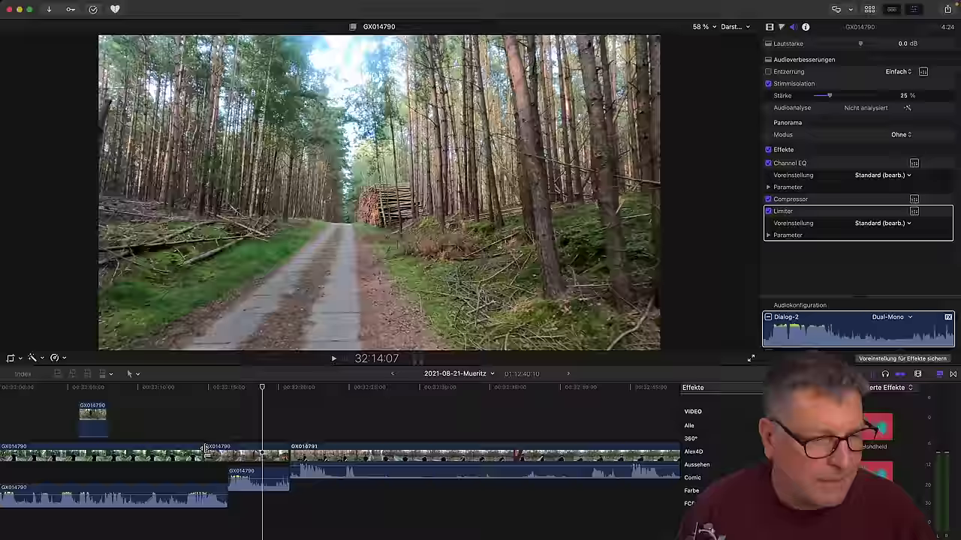
{"action": "left_click_drag", "start_coordinate": [203, 453], "coordinate": [193, 452]}
Extend the last GX014790 clip's audio so its start overlaps the previous clip's sound and its end runs under GX014791.
{"action": "mouse_move", "coordinate": [216, 495]}
{"action": "left_mouse_down"}
{"action": "mouse_move", "coordinate": [227, 495]}
{"action": "mouse_move", "coordinate": [215, 489]}
{"action": "left_mouse_up"}
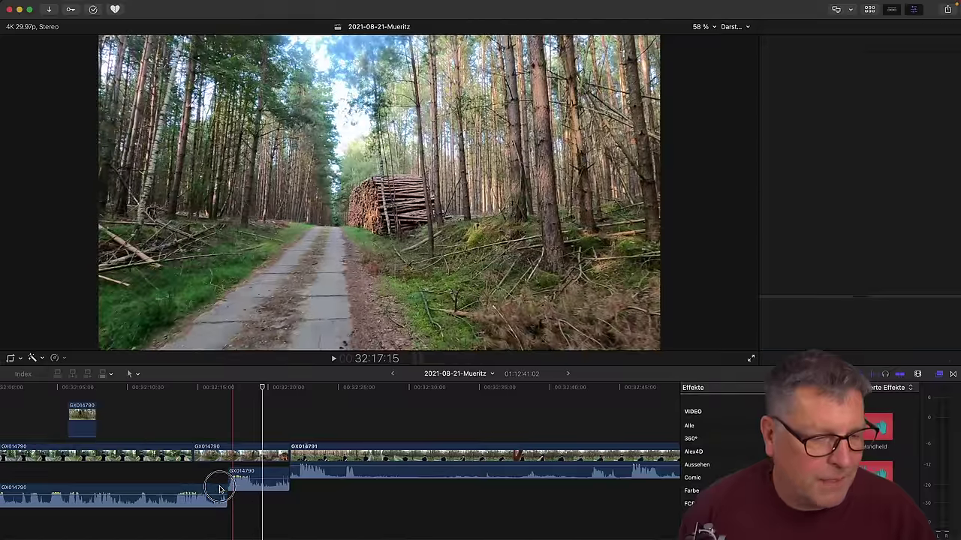
{"action": "key", "text": "super+equal"}
{"action": "key", "text": "super+equal"}
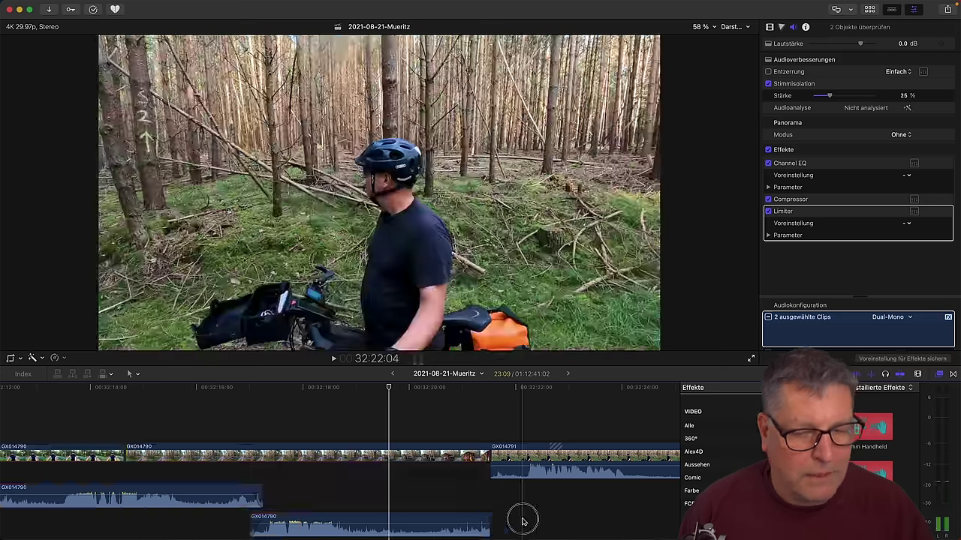
{"action": "left_click", "coordinate": [486, 525]}
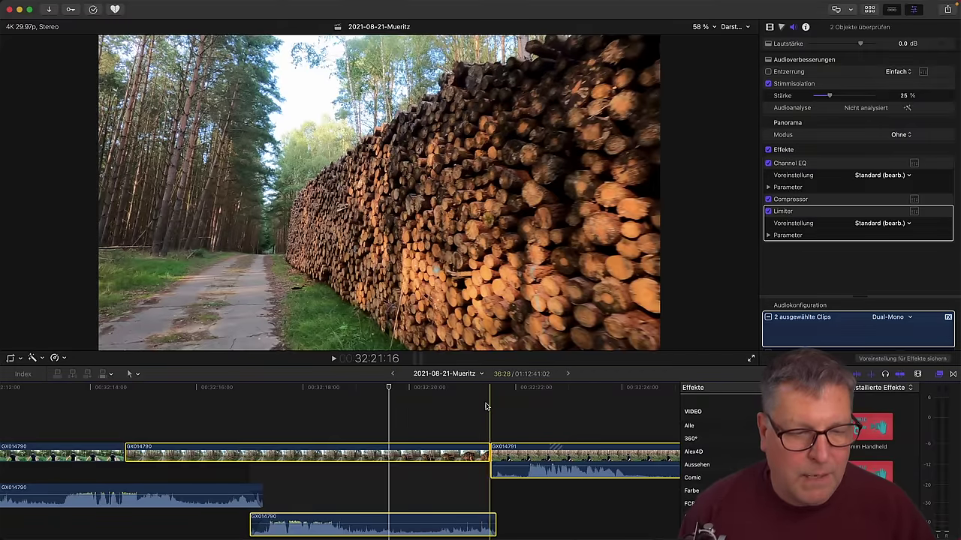
Collapse the separated audio of both GX014790 clips into their video and expand it again.
{"action": "key", "text": "super+z"}
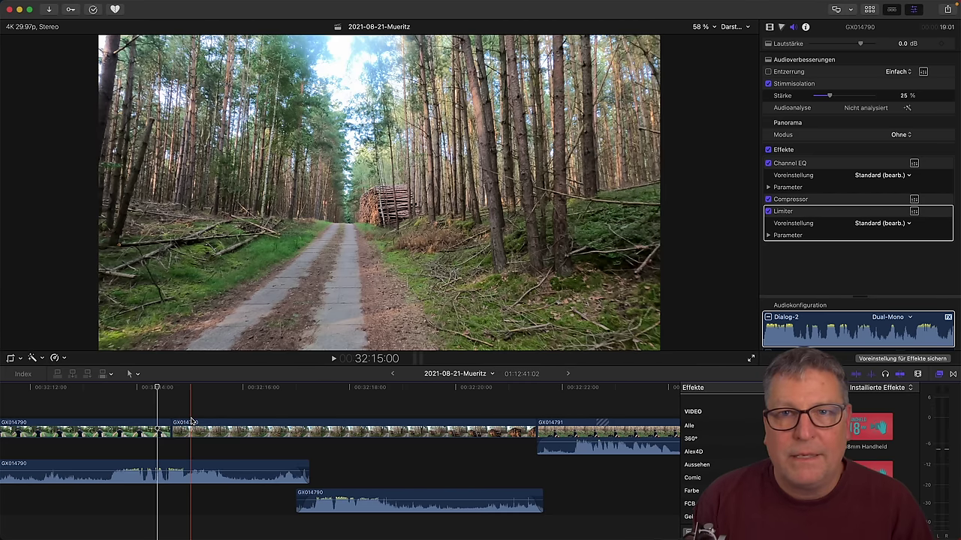
{"action": "key", "text": "super+z"}
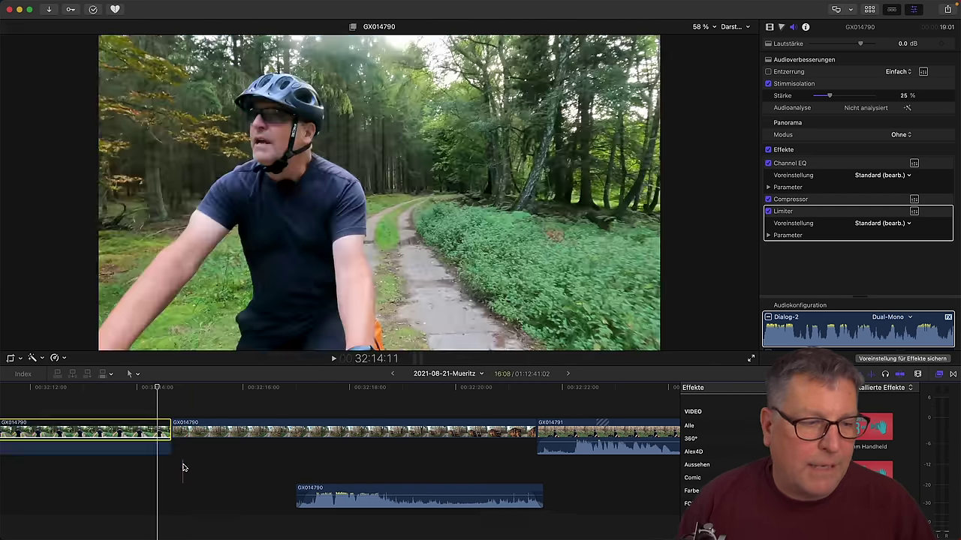
{"action": "key", "text": "super+z"}
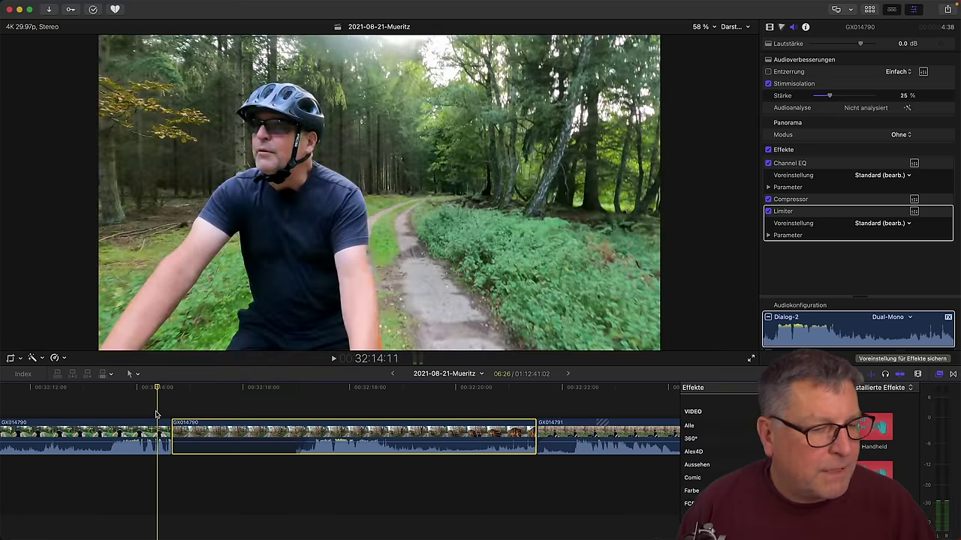
{"action": "key", "text": "super+shift+z"}
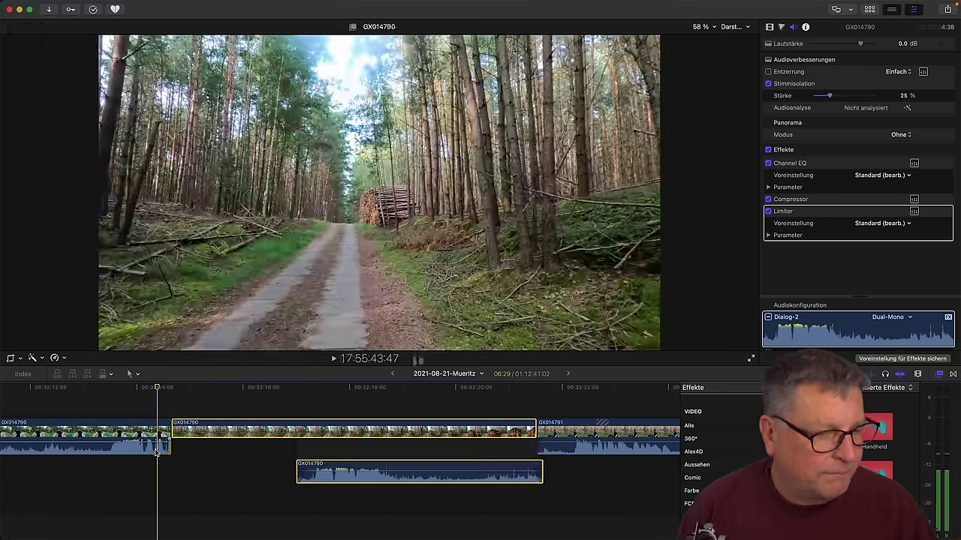
{"action": "key", "text": "super+shift+z"}
{"action": "key", "text": "super+shift+z"}
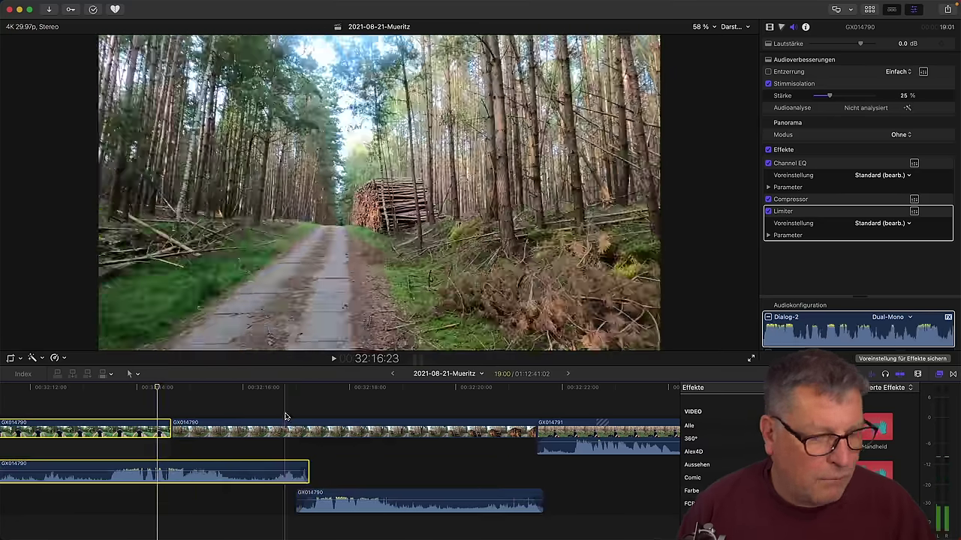
Play the forest road sequence from just before the GX014790 picture change and again from just before GX014791.
{"action": "left_click", "coordinate": [133, 388]}
{"action": "key", "text": "space"}
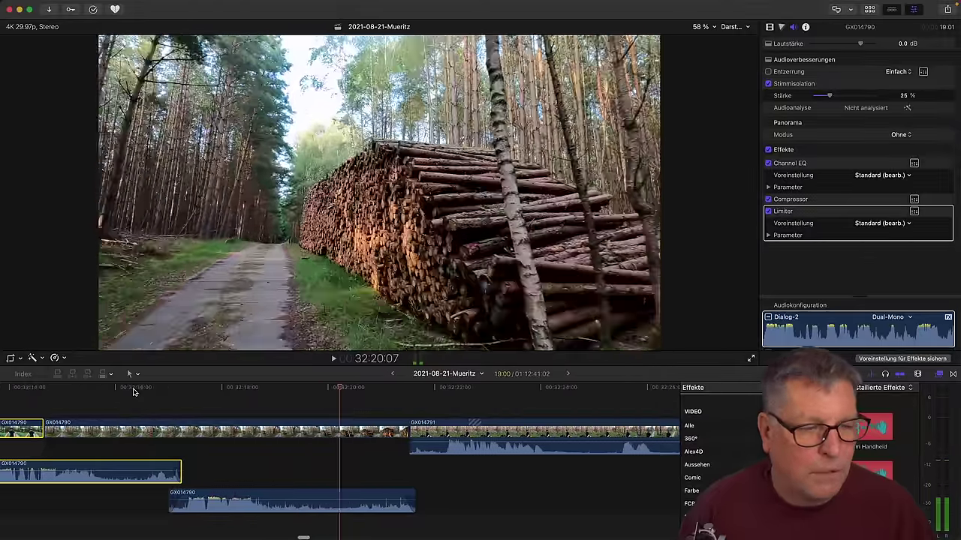
{"action": "key", "text": "space"}
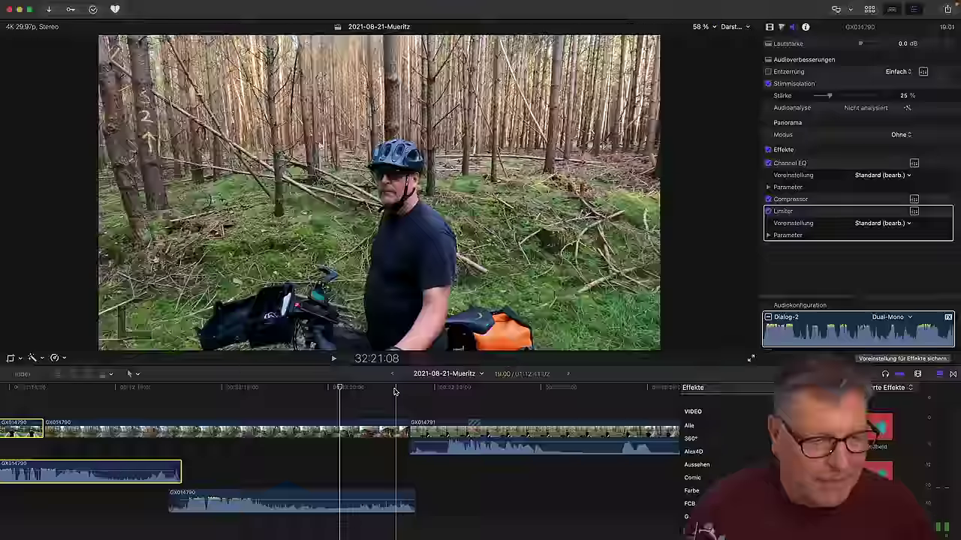
{"action": "left_click", "coordinate": [389, 388]}
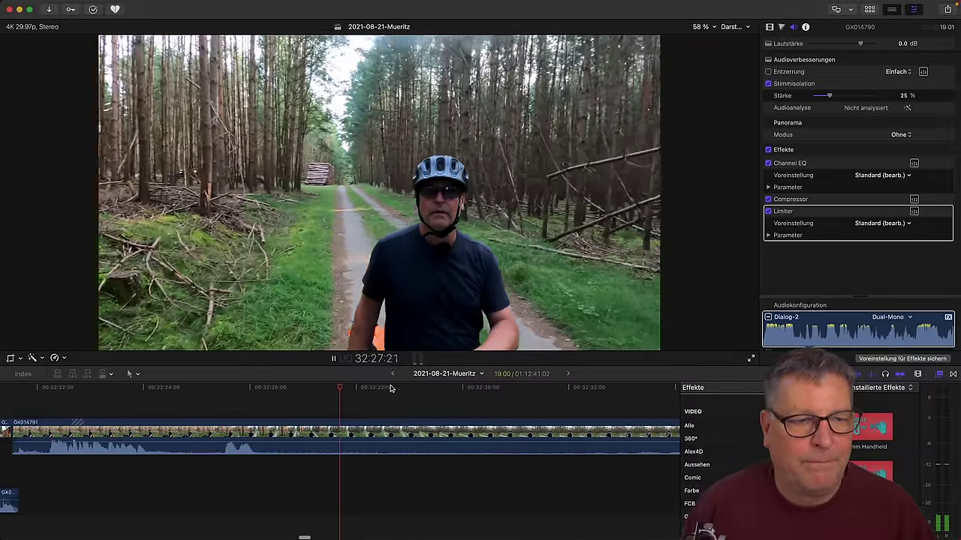
{"action": "key", "text": "space"}
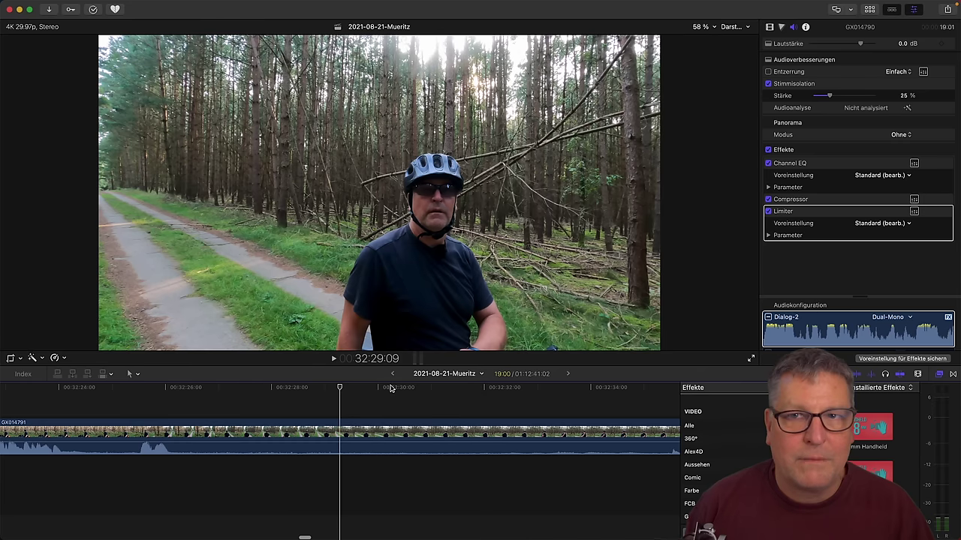
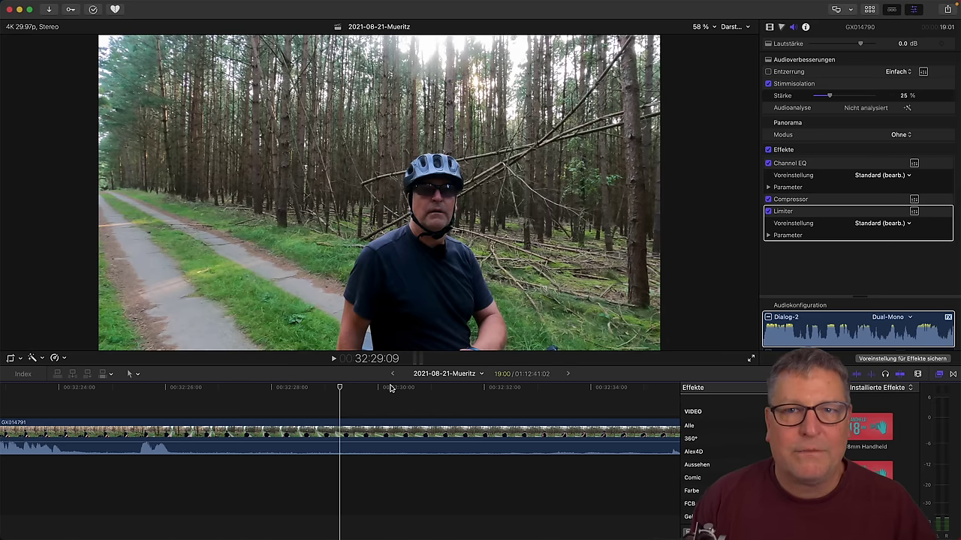
Play the cuts from GX014791 through the GX014792 clips and into GX014793 to review the following transitions.
{"action": "left_click", "coordinate": [356, 389]}
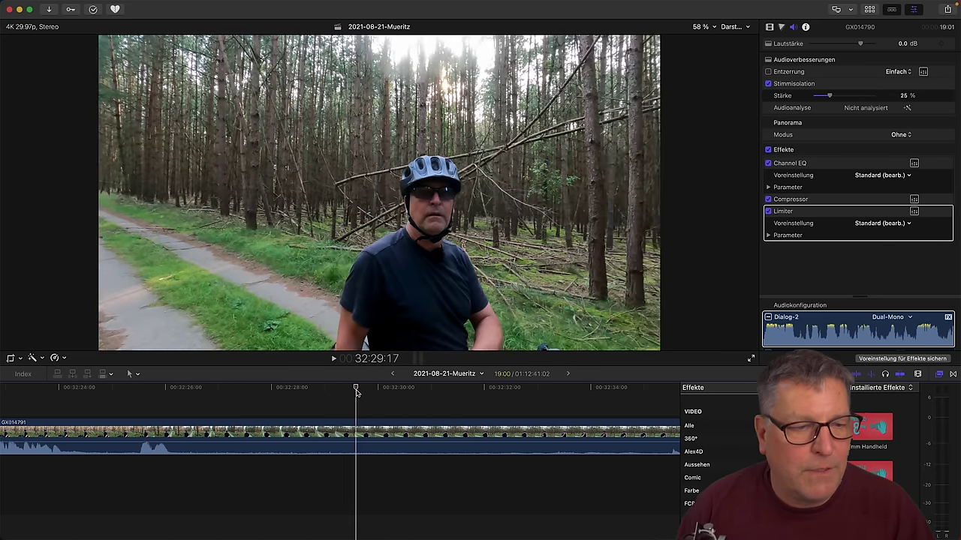
{"action": "scroll", "coordinate": [357, 420], "scroll_direction": "up", "scroll_amount": 3}
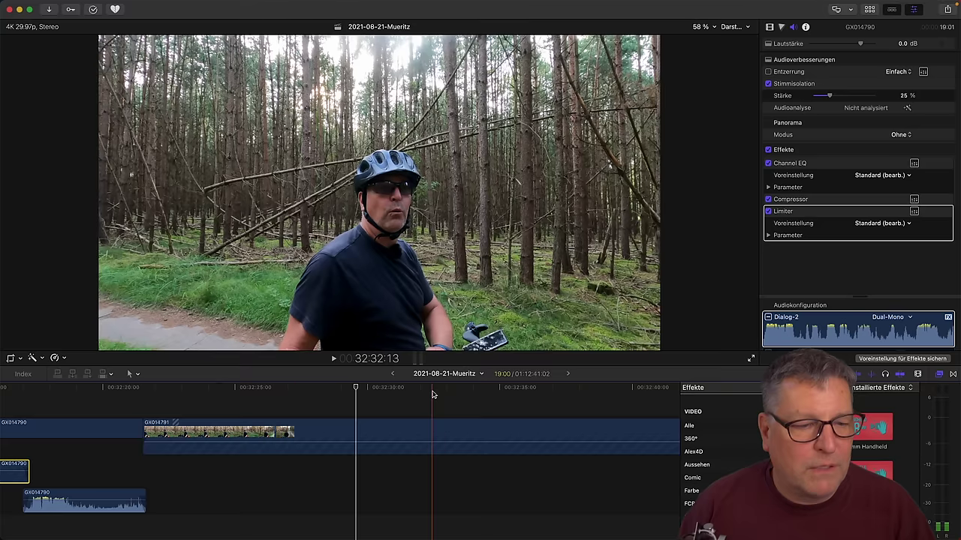
{"action": "scroll", "coordinate": [431, 395], "scroll_direction": "down", "scroll_amount": 3}
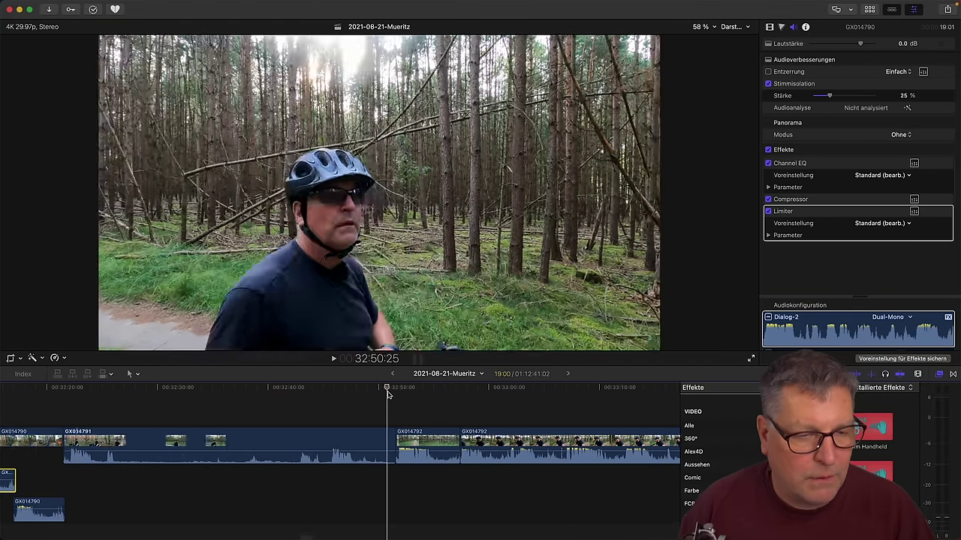
{"action": "key", "text": "space"}
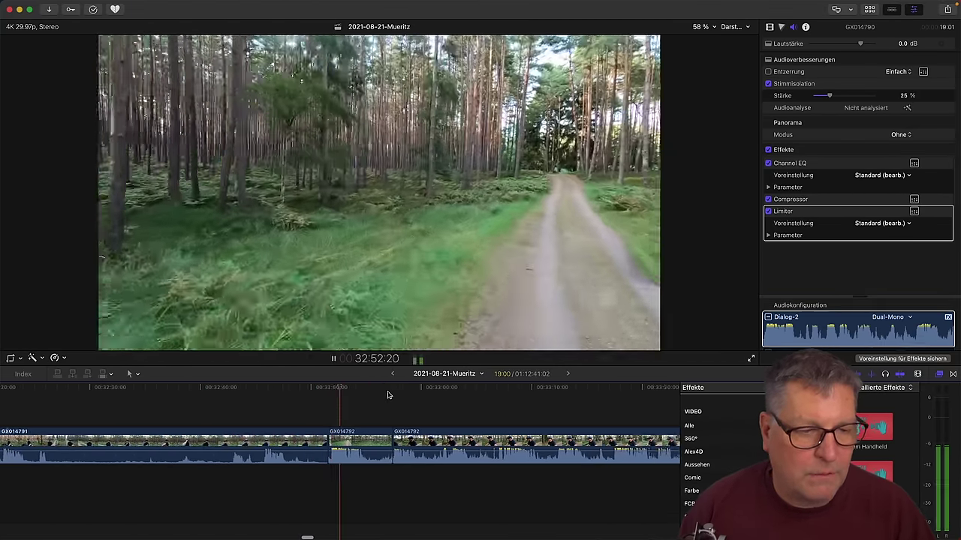
{"action": "left_click", "coordinate": [378, 392]}
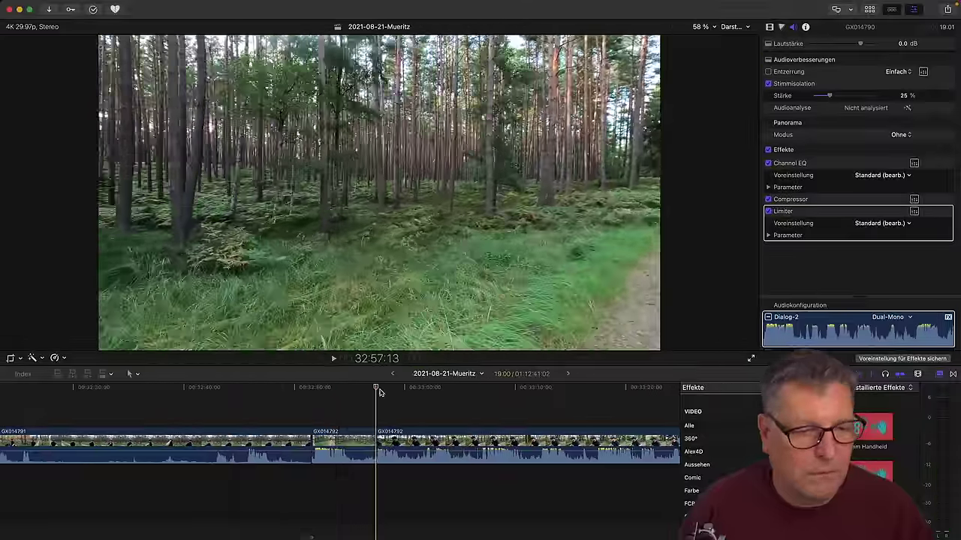
{"action": "key", "text": "space"}
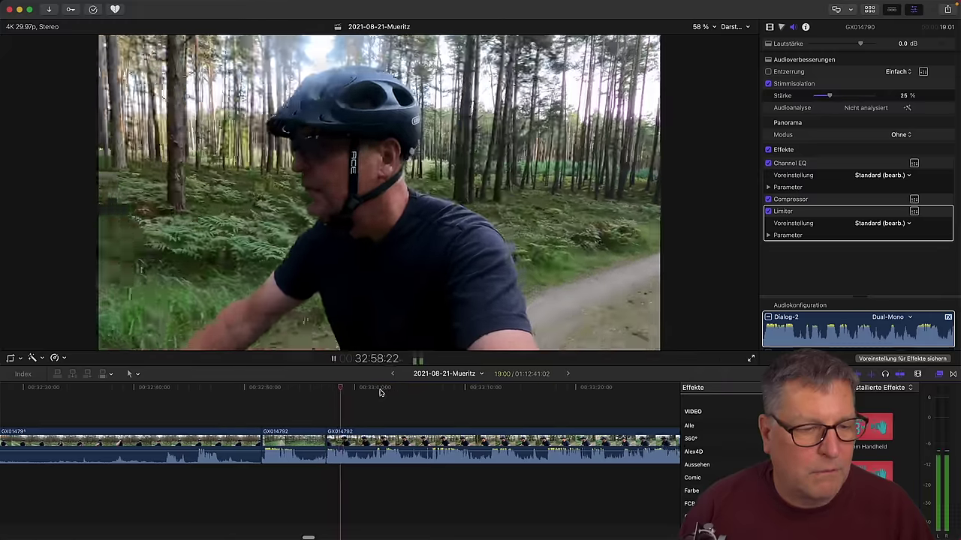
{"action": "left_click", "coordinate": [500, 392]}
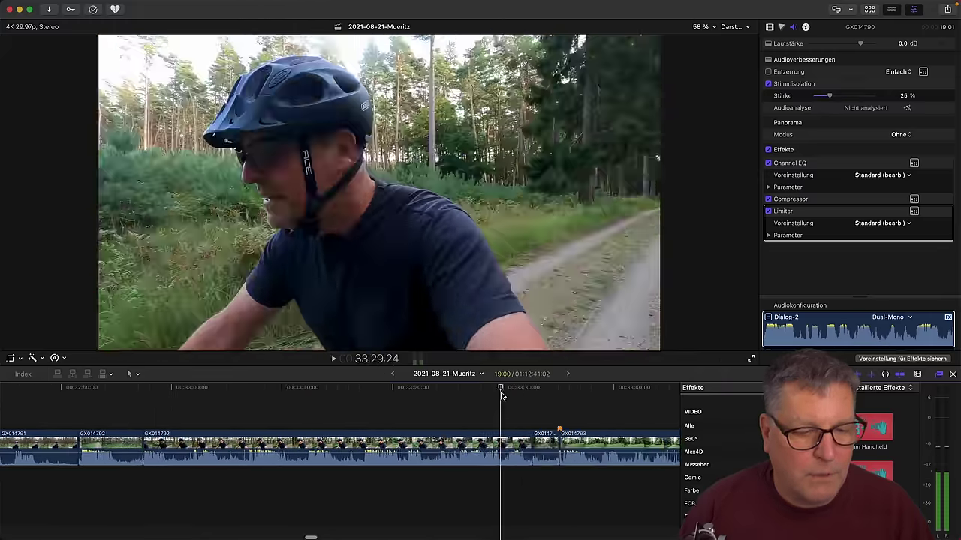
{"action": "key", "text": "space"}
{"action": "left_click", "coordinate": [529, 398]}
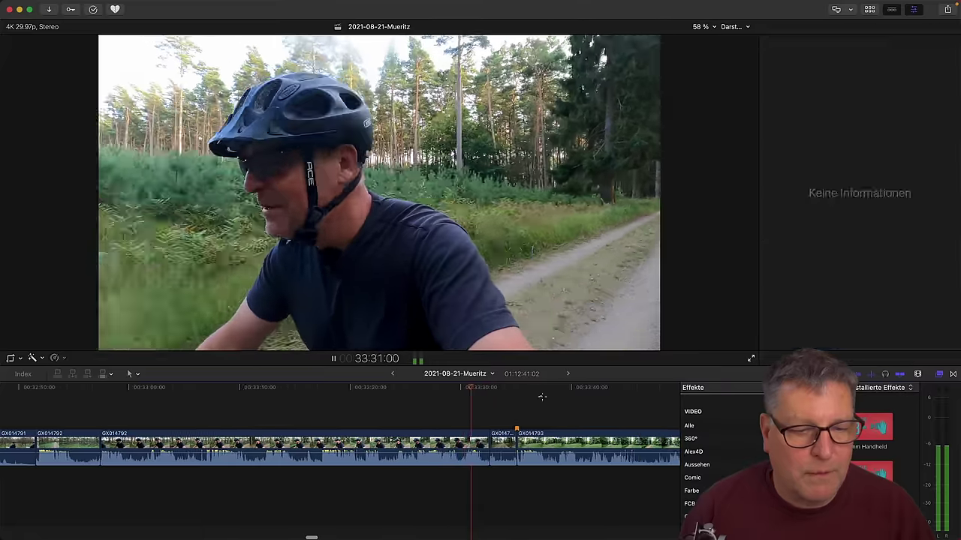
{"action": "key", "text": "space"}
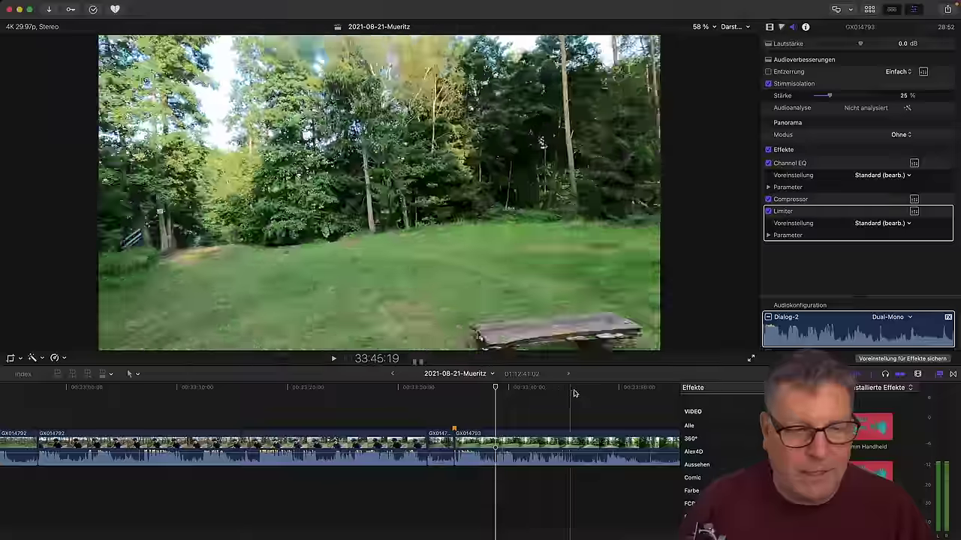
Skim the wooden bridge ride in GX014793 and play the GX014845 clip from 45:48:05.
{"action": "scroll", "coordinate": [602, 394], "scroll_direction": "right", "scroll_amount": 5}
{"action": "scroll", "coordinate": [593, 395], "scroll_direction": "right", "scroll_amount": 1}
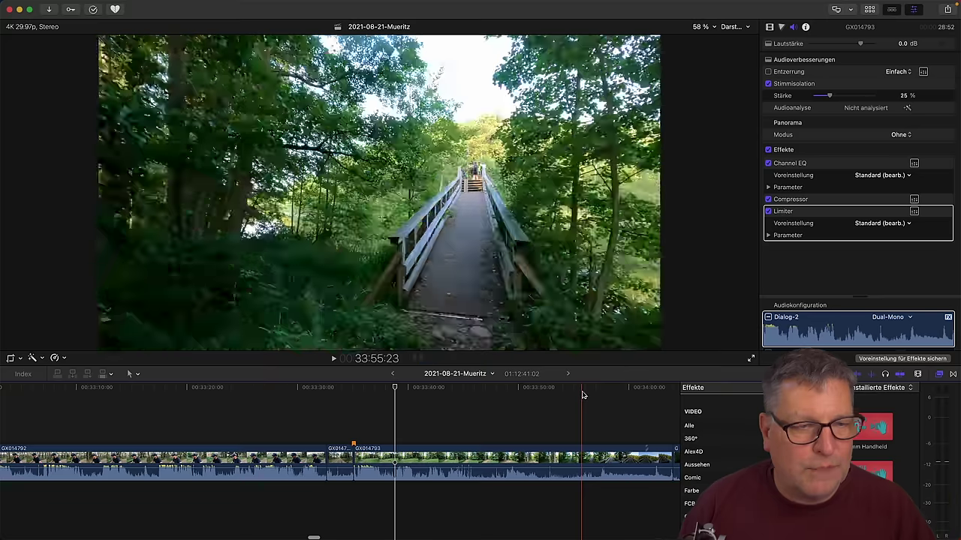
{"action": "scroll", "coordinate": [600, 394], "scroll_direction": "right", "scroll_amount": 8}
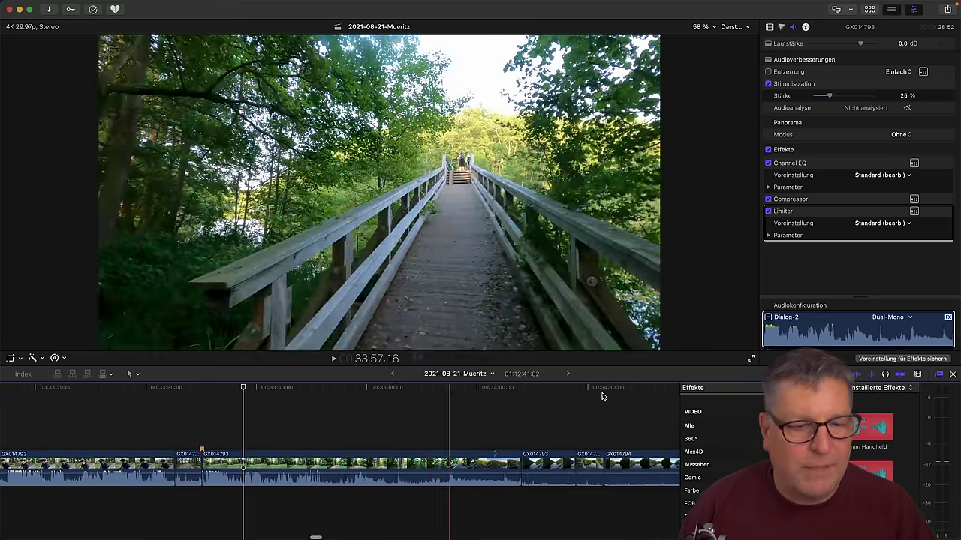
{"action": "scroll", "coordinate": [634, 397], "scroll_direction": "right", "scroll_amount": 1}
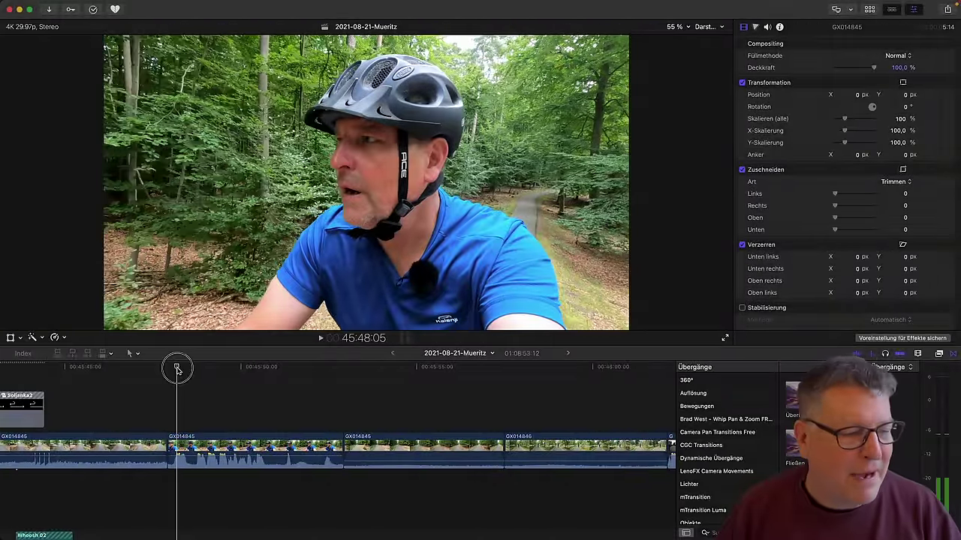
{"action": "key", "text": "space"}
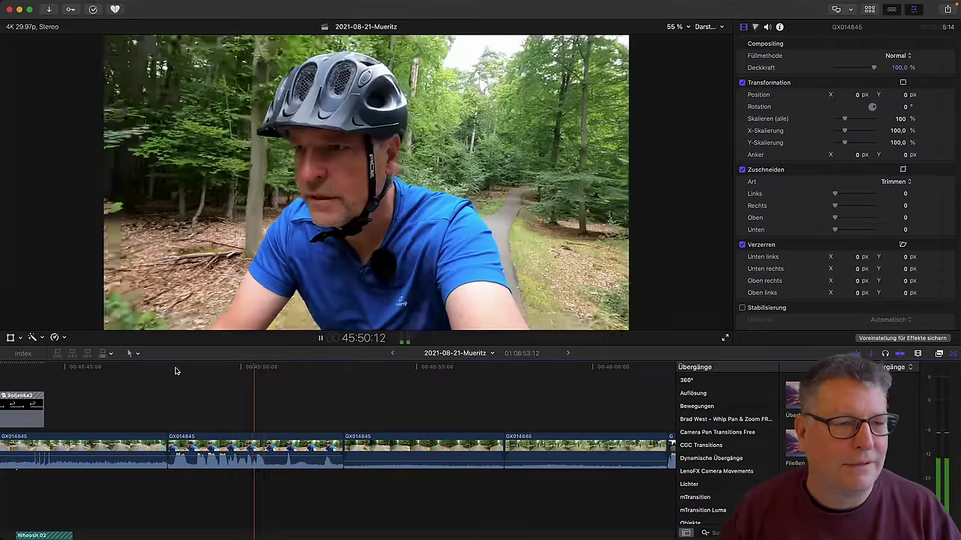
Stop playback, switch to the Pexels website in Safari and search its photos for brot.
{"action": "key", "text": "space"}
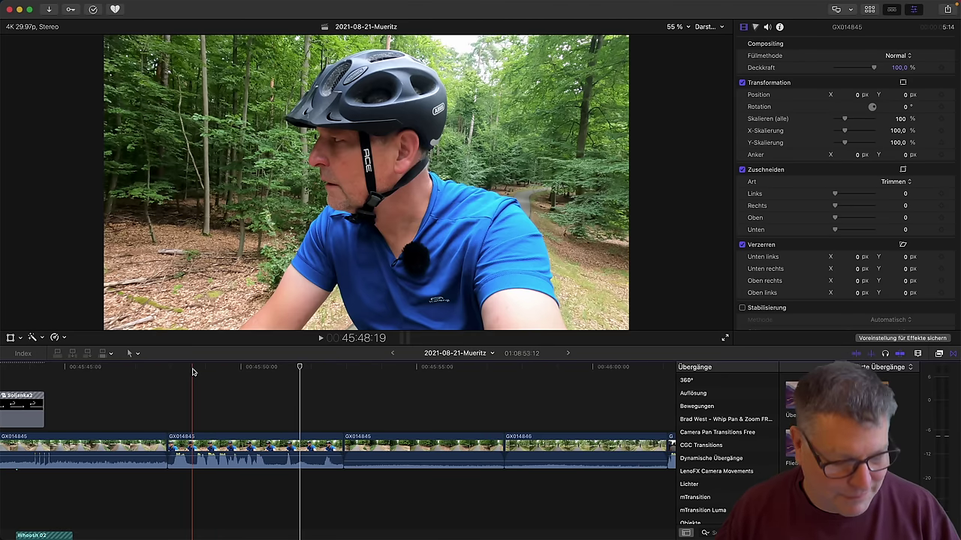
{"action": "key", "text": "super+Tab"}
{"action": "key", "text": "super+Tab"}
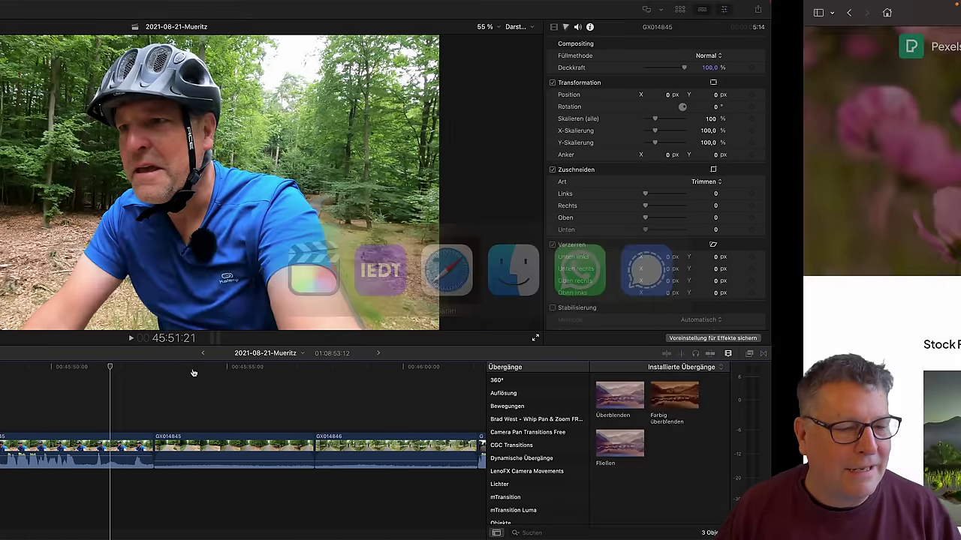
{"action": "left_click", "coordinate": [462, 186]}
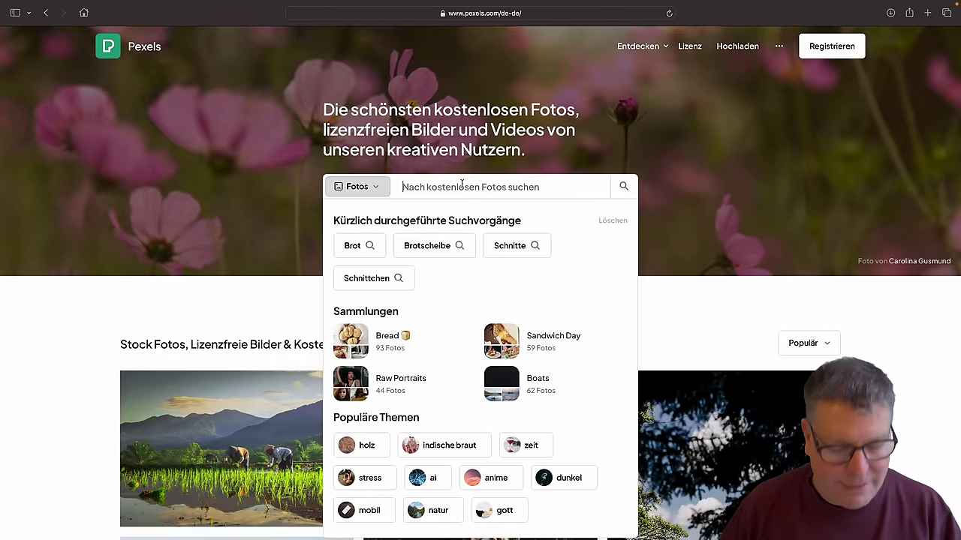
{"action": "type", "text": "brot"}
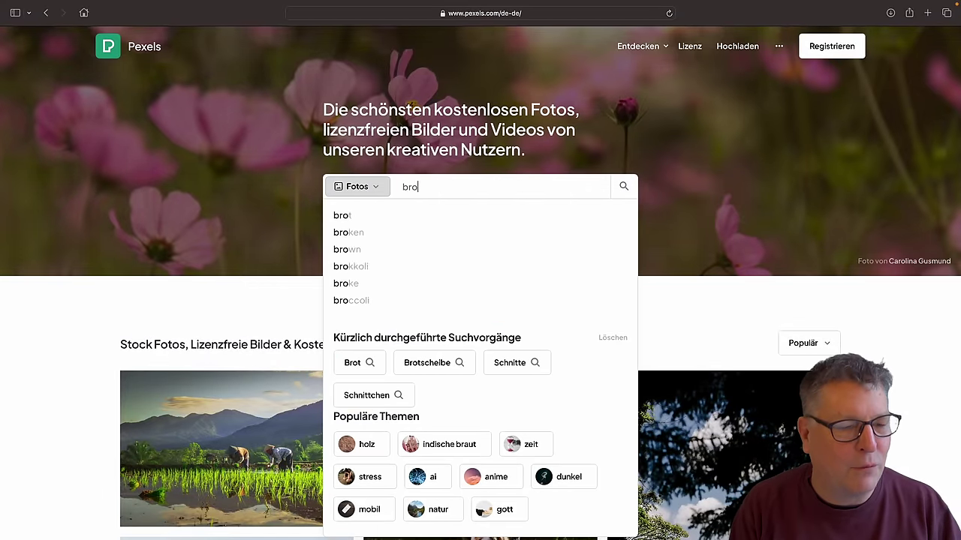
{"action": "key", "text": "Return"}
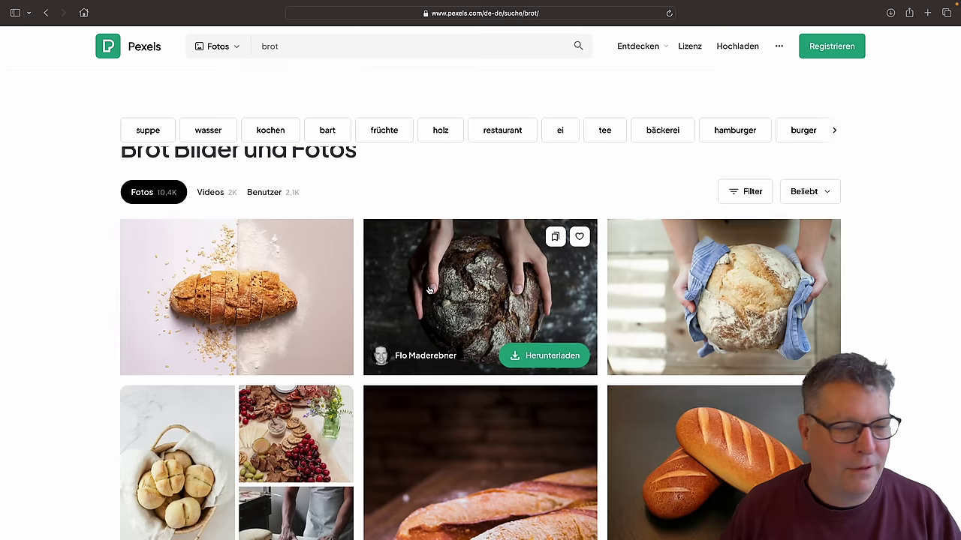
Browse the bread photo results for a suitable sandwich picture.
{"action": "scroll", "coordinate": [430, 291], "scroll_direction": "down", "scroll_amount": 5}
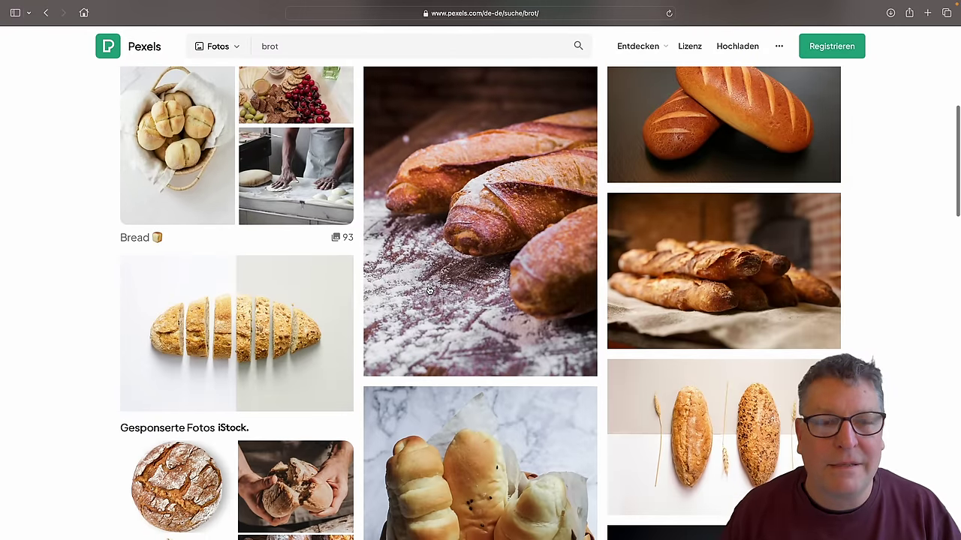
{"action": "scroll", "coordinate": [428, 290], "scroll_direction": "down", "scroll_amount": 2}
{"action": "scroll", "coordinate": [429, 289], "scroll_direction": "down", "scroll_amount": 2}
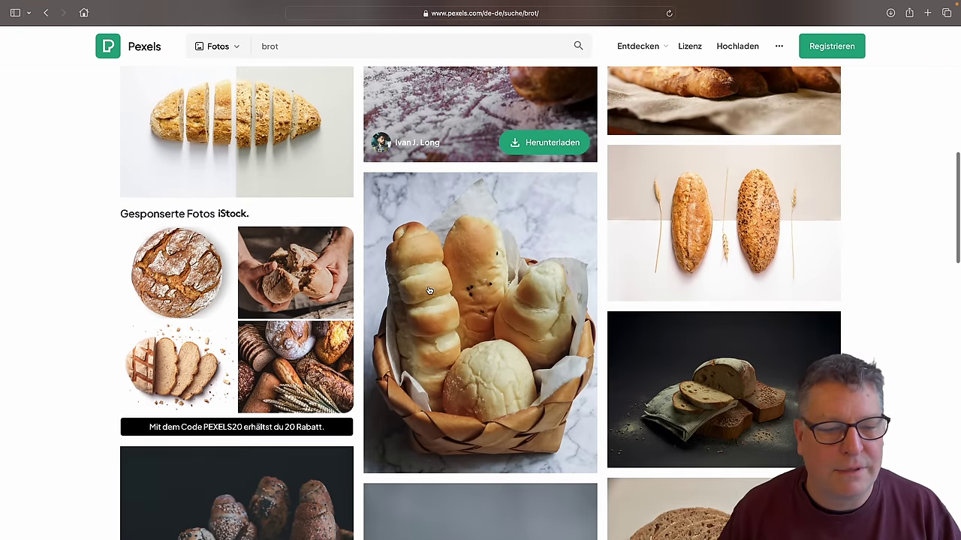
{"action": "scroll", "coordinate": [429, 290], "scroll_direction": "up", "scroll_amount": 10}
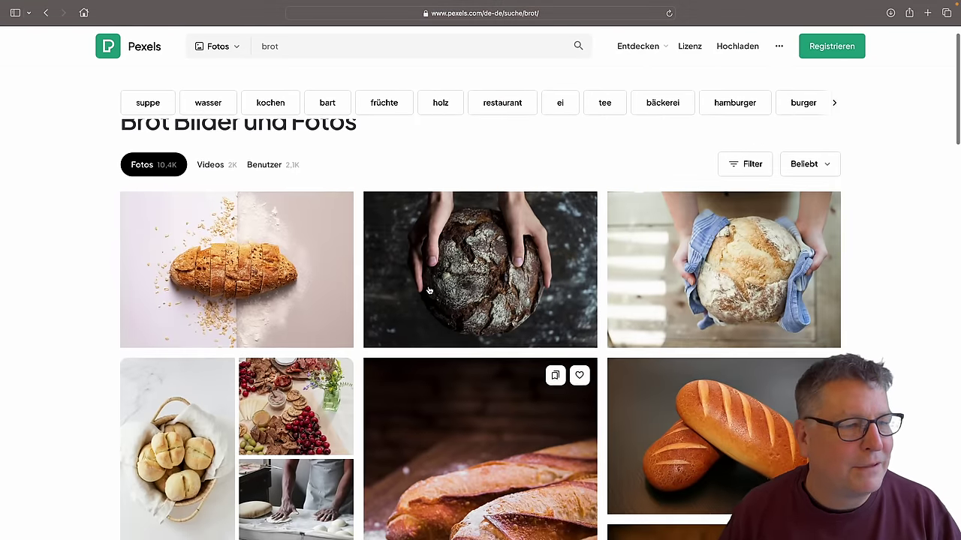
{"action": "scroll", "coordinate": [428, 290], "scroll_direction": "down", "scroll_amount": 10}
{"action": "scroll", "coordinate": [428, 290], "scroll_direction": "down", "scroll_amount": 15}
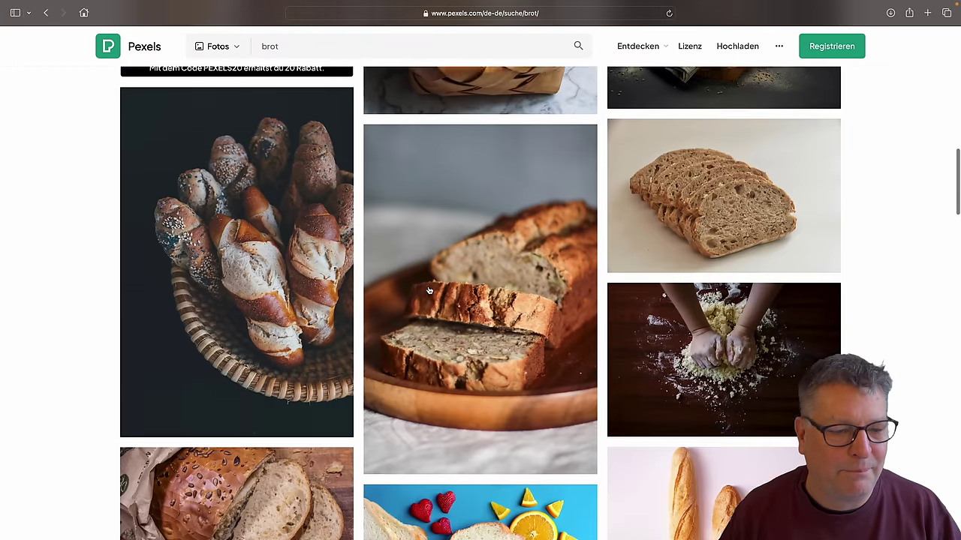
{"action": "scroll", "coordinate": [428, 289], "scroll_direction": "down", "scroll_amount": 10}
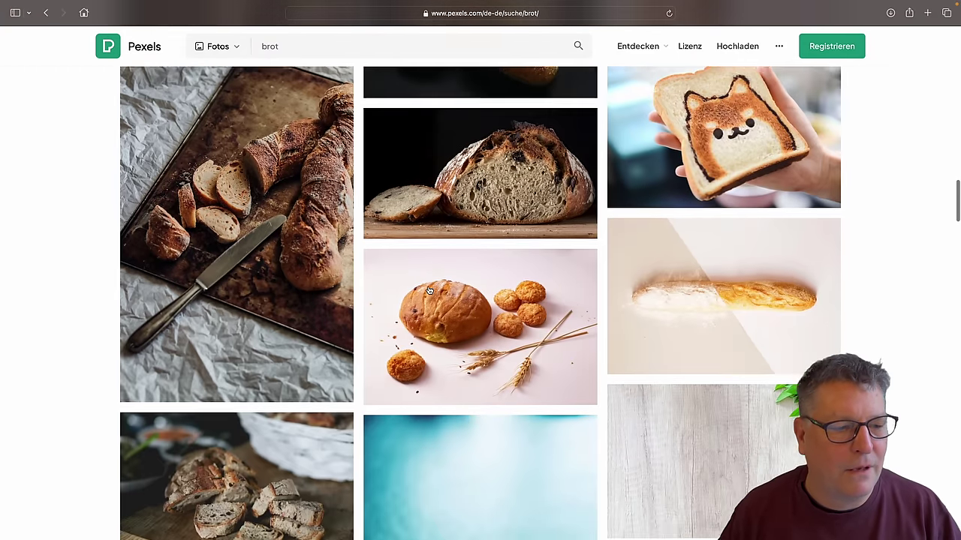
{"action": "scroll", "coordinate": [429, 290], "scroll_direction": "down", "scroll_amount": 10}
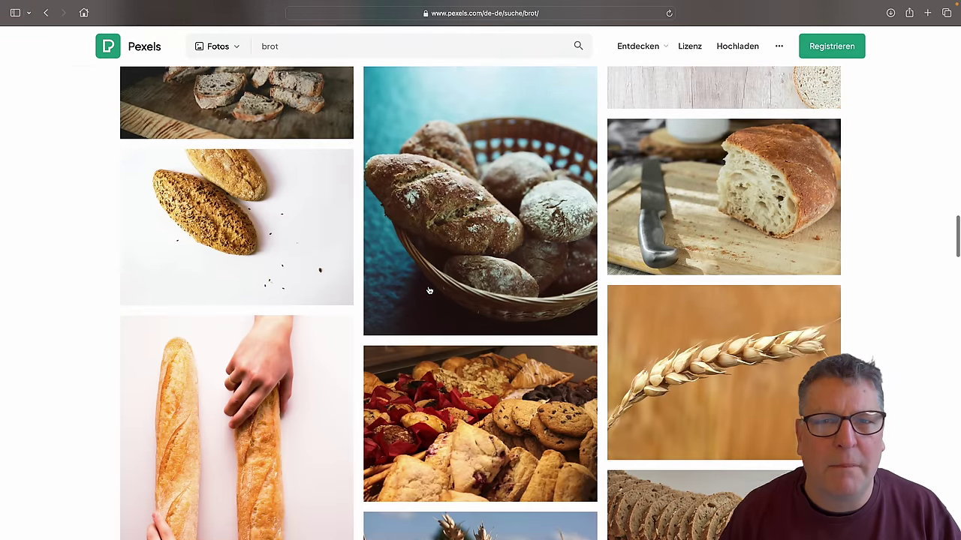
{"action": "scroll", "coordinate": [428, 289], "scroll_direction": "down", "scroll_amount": 15}
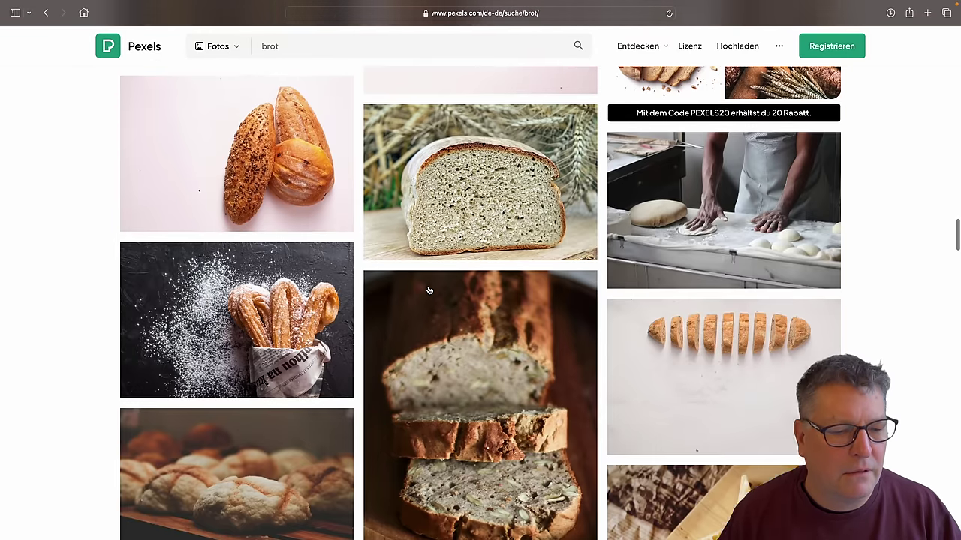
{"action": "scroll", "coordinate": [428, 290], "scroll_direction": "down", "scroll_amount": 3}
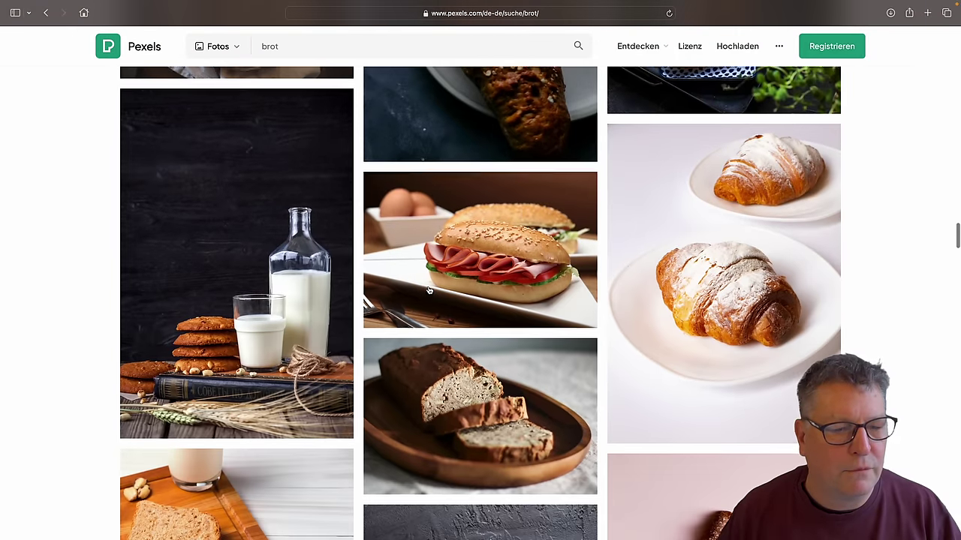
Open the photo of the ham sandwich roll, start downloading it to the Stock folder and cancel the save.
{"action": "left_click", "coordinate": [440, 273]}
{"action": "left_click", "coordinate": [785, 66]}
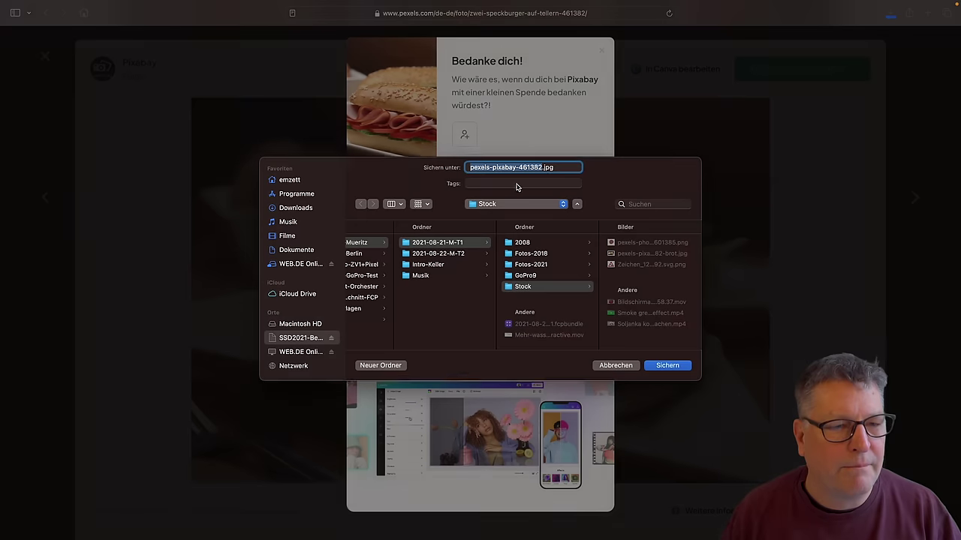
{"action": "left_click", "coordinate": [616, 367]}
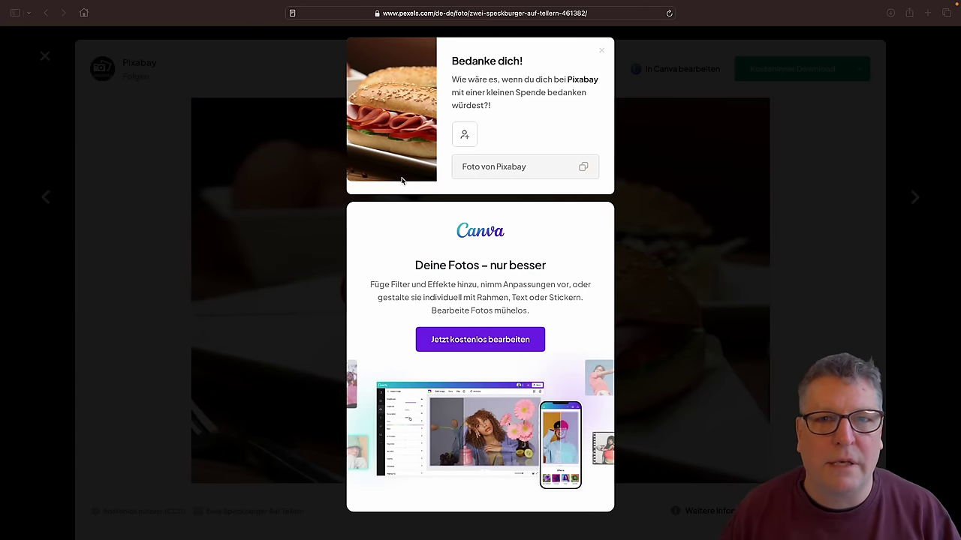
Switch to the Stock folder in Finder and open pexels-pixabay-461382-brot.jpg in Preview.
{"action": "left_click", "coordinate": [241, 23]}
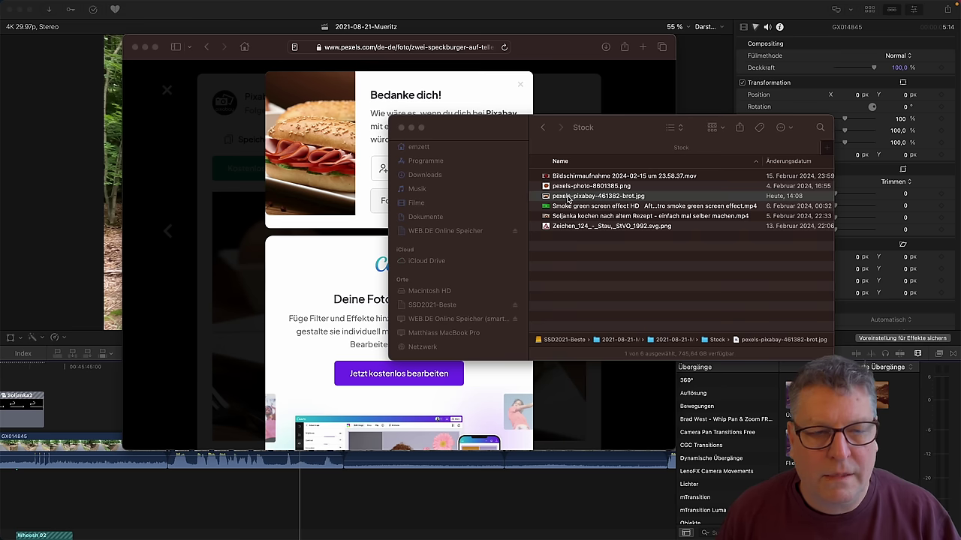
{"action": "double_click", "coordinate": [569, 196]}
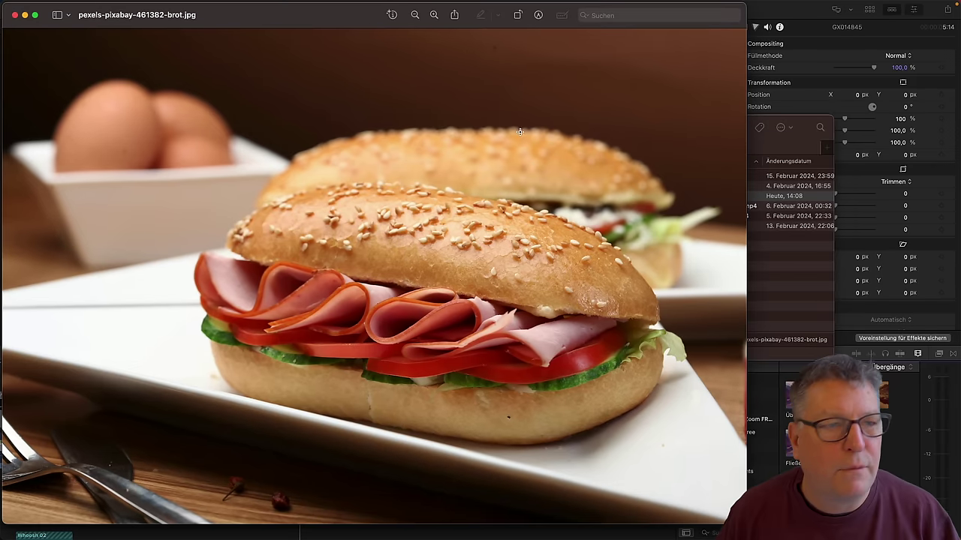
{"action": "left_click_drag", "start_coordinate": [342, 19], "coordinate": [412, 21]}
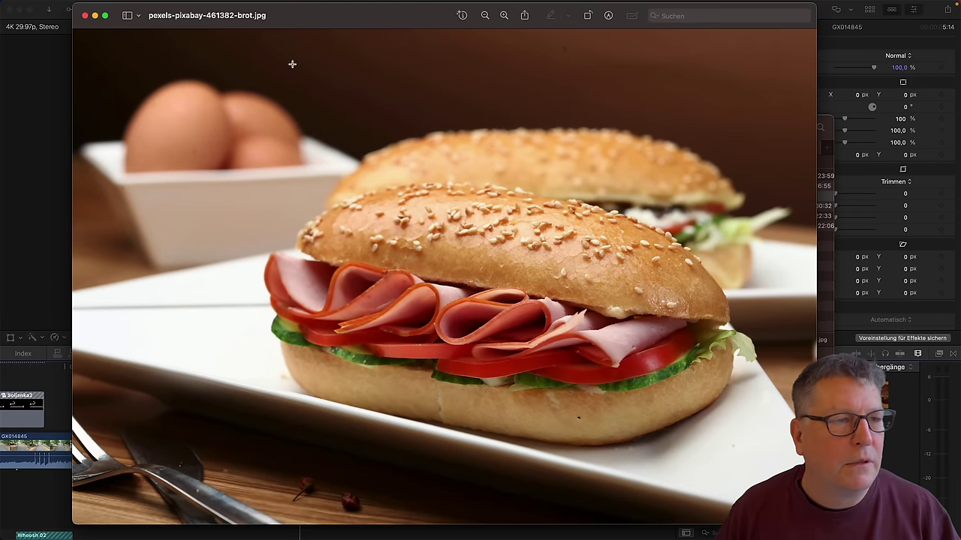
Remove the background of the sandwich photo, converting it to PNG format, and save the file.
{"action": "left_click", "coordinate": [238, 5]}
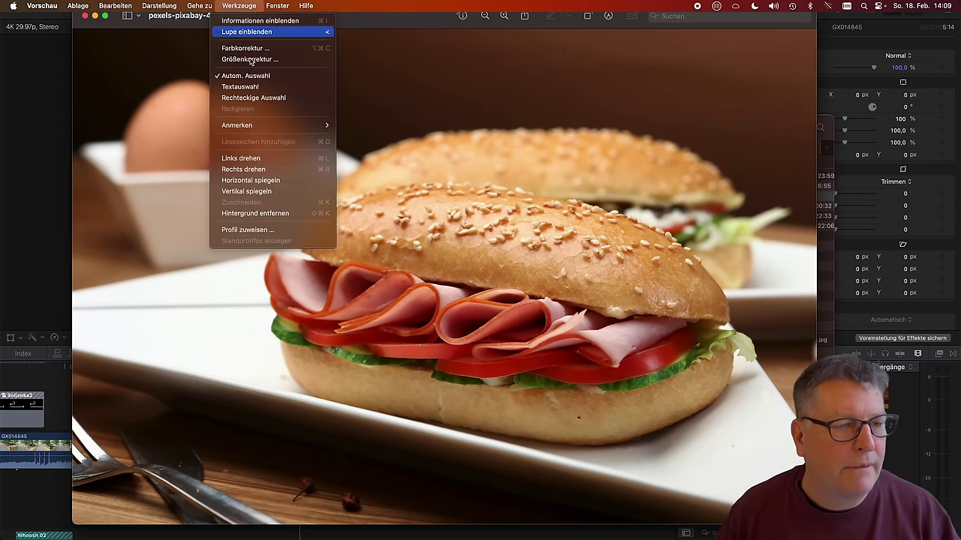
{"action": "left_click", "coordinate": [284, 215]}
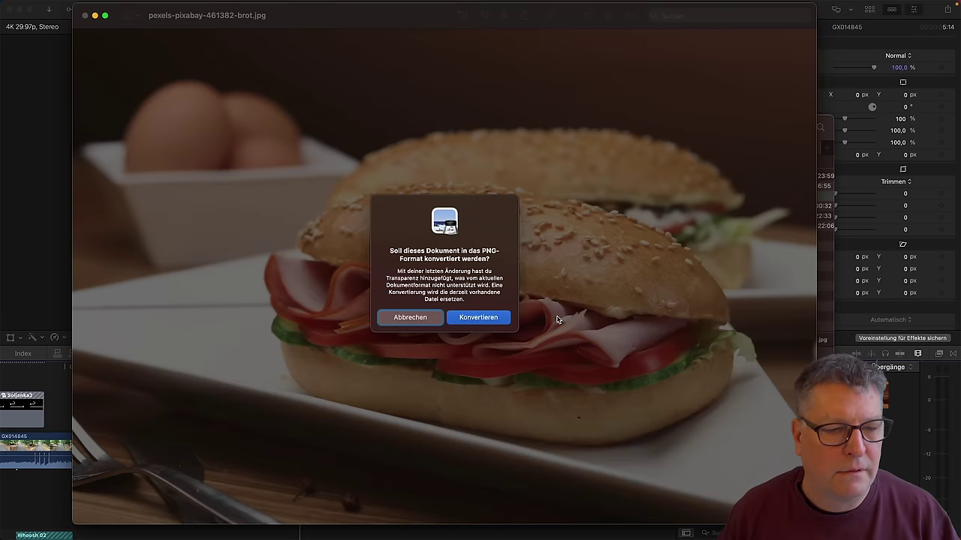
{"action": "left_click", "coordinate": [488, 319]}
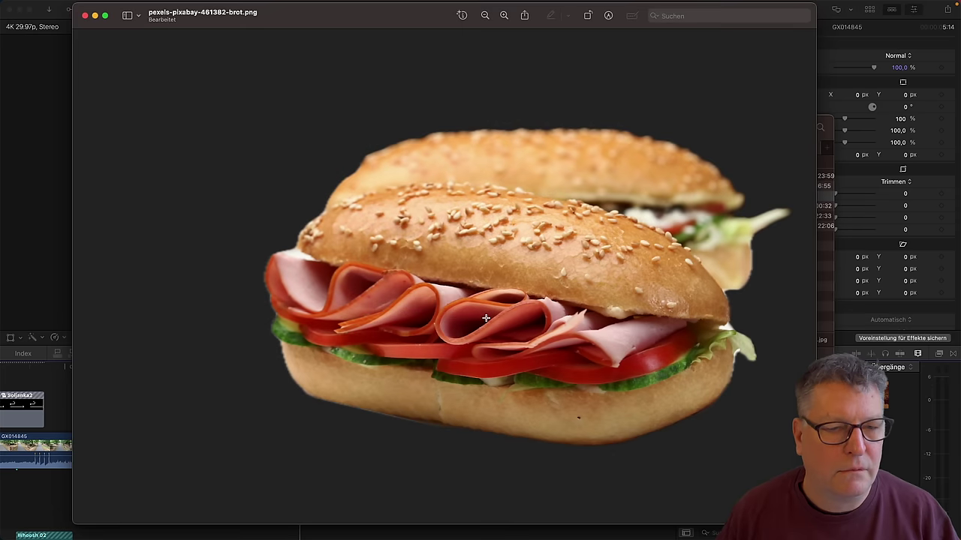
{"action": "key", "text": "super+s"}
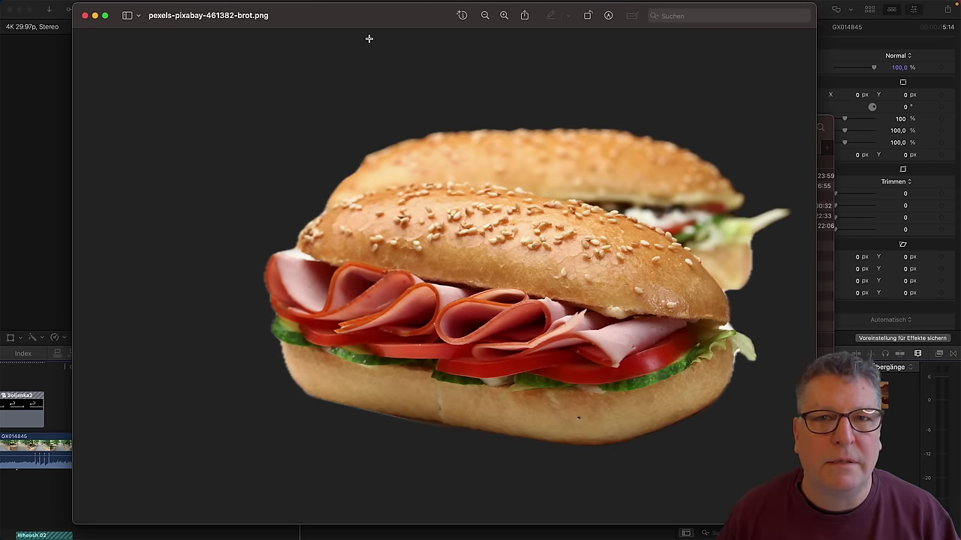
Close the sandwich image in Preview and import it into the Stock event in Final Cut Pro.
{"action": "mouse_move", "coordinate": [280, 3]}
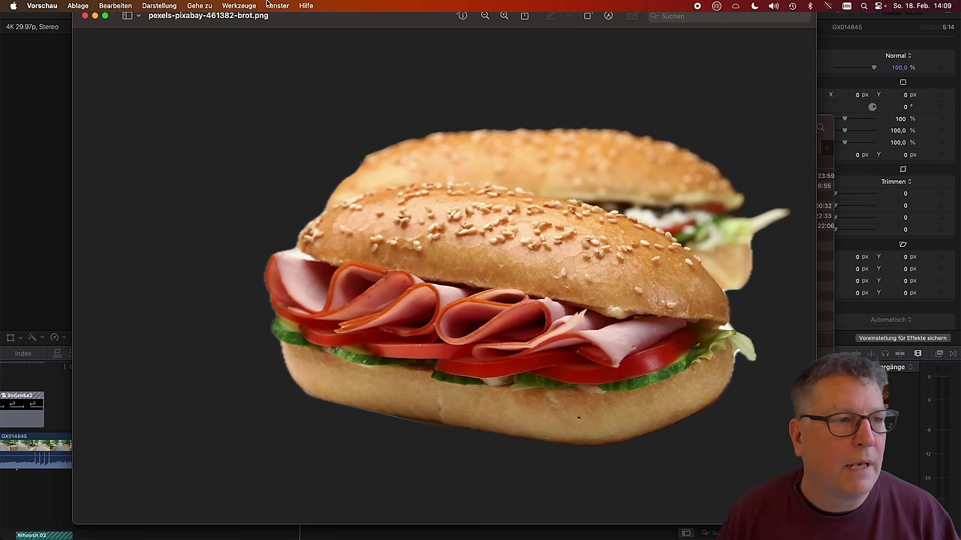
{"action": "left_click", "coordinate": [79, 6]}
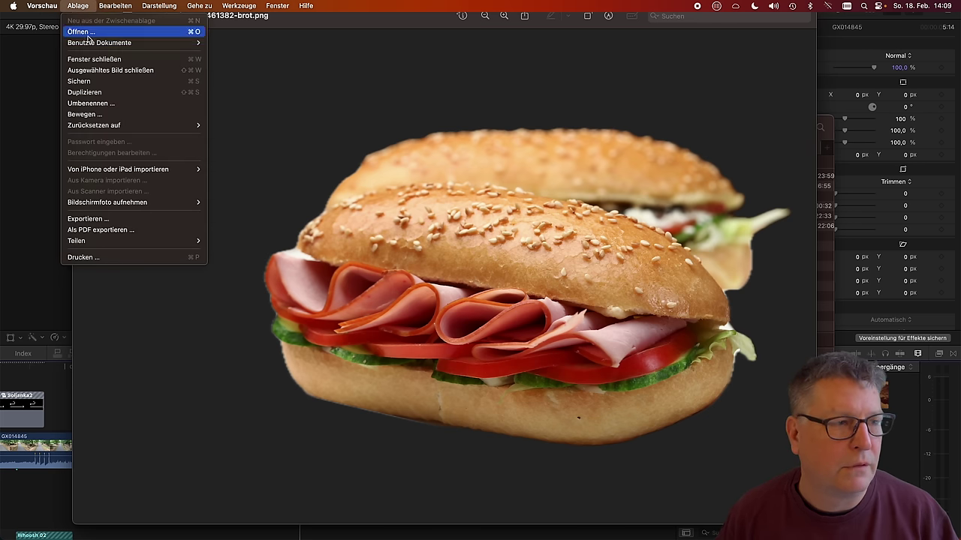
{"action": "left_click", "coordinate": [102, 88]}
{"action": "key", "text": "super+w"}
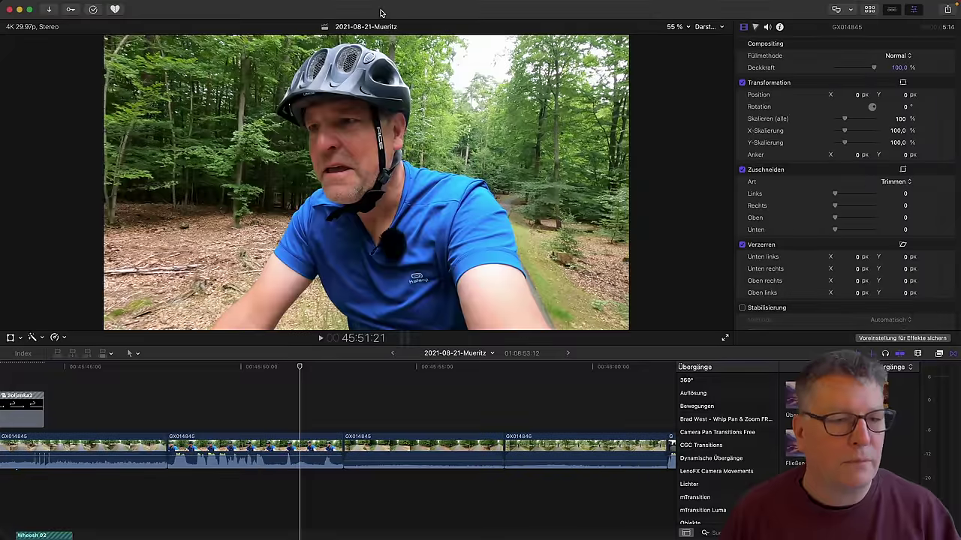
{"action": "key", "text": "super+i"}
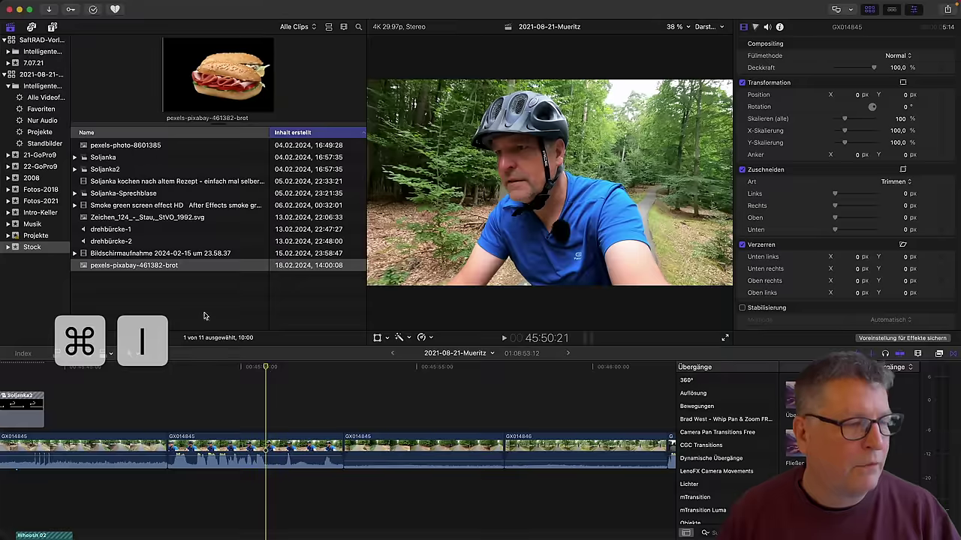
Connect pexels-pixabay-461382-brot above the second GX014845 clip and trim its end to about 45:52:17.
{"action": "key", "text": "q"}
{"action": "left_click", "coordinate": [333, 404]}
{"action": "key", "text": "alt+bracketright"}
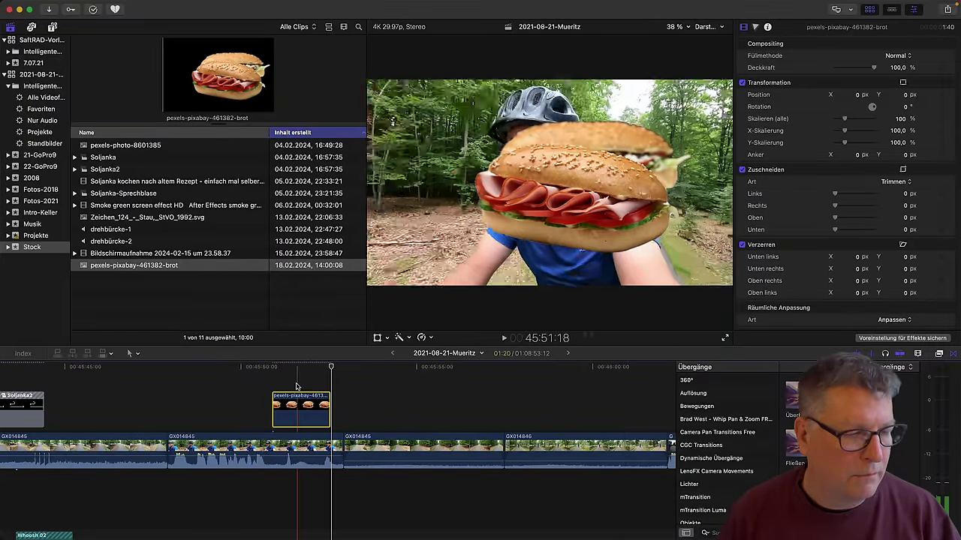
{"action": "key", "text": "s"}
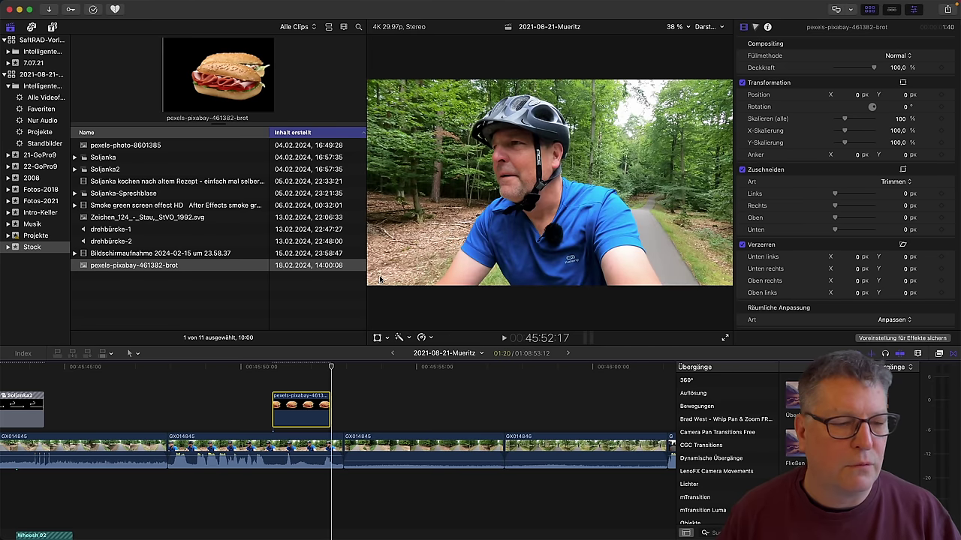
Scale the sandwich image to 50 % and shift it beside the rider at X position -1230 px.
{"action": "left_click", "coordinate": [294, 366]}
{"action": "left_click", "coordinate": [900, 120]}
{"action": "type", "text": "50"}
{"action": "key", "text": "Return"}
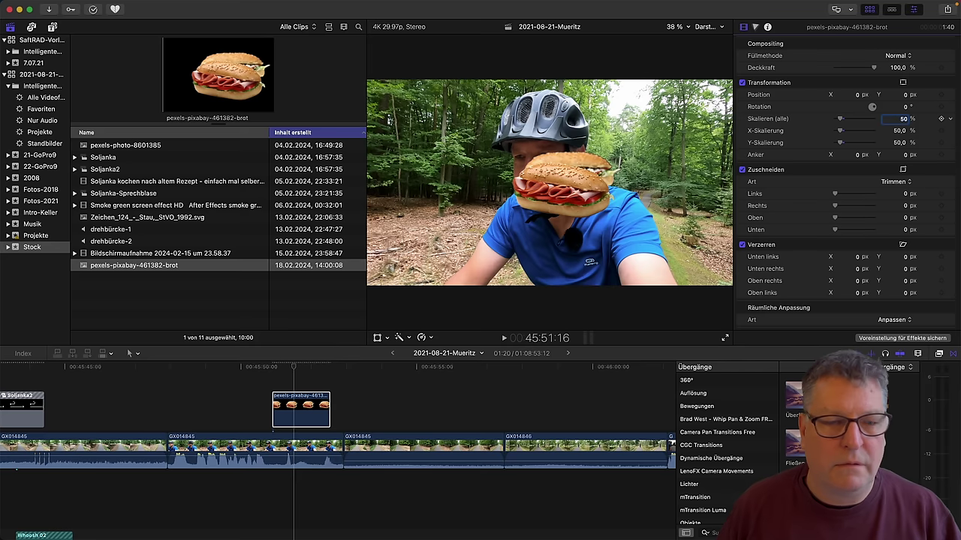
{"action": "key", "text": "Return"}
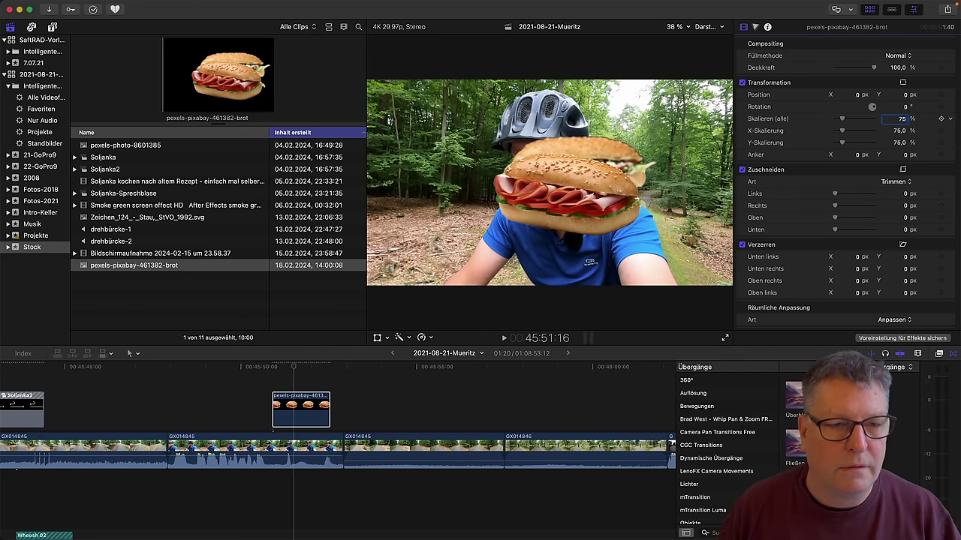
{"action": "left_click_drag", "start_coordinate": [853, 95], "coordinate": [750, 95]}
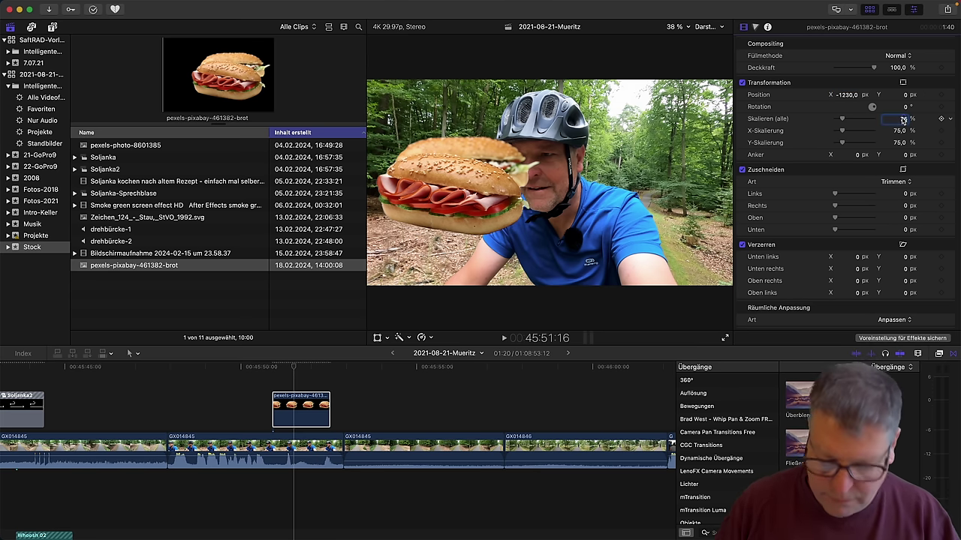
{"action": "key", "text": "Return"}
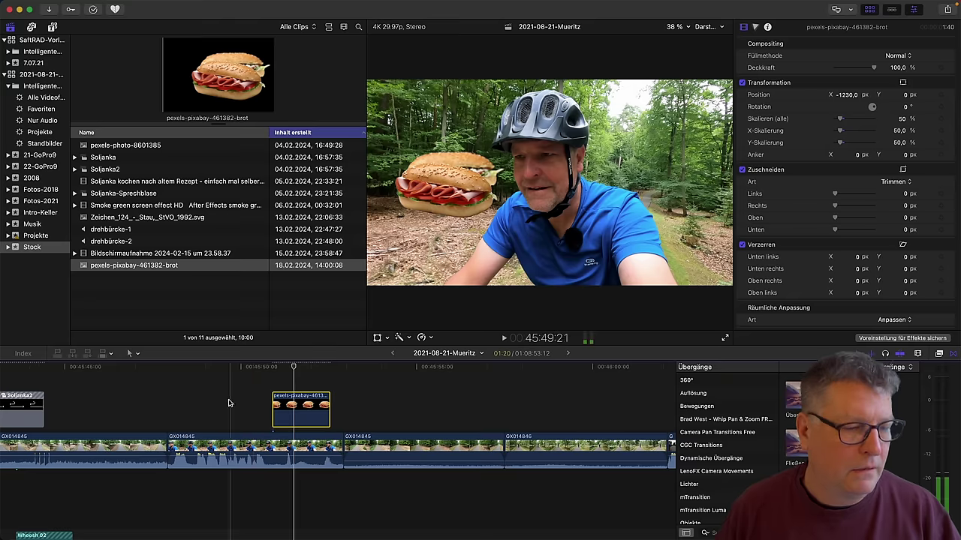
Play the sandwich passage and move the sandwich image slightly later, so it ends with the GX014845 clip below.
{"action": "left_click", "coordinate": [203, 366]}
{"action": "key", "text": "space"}
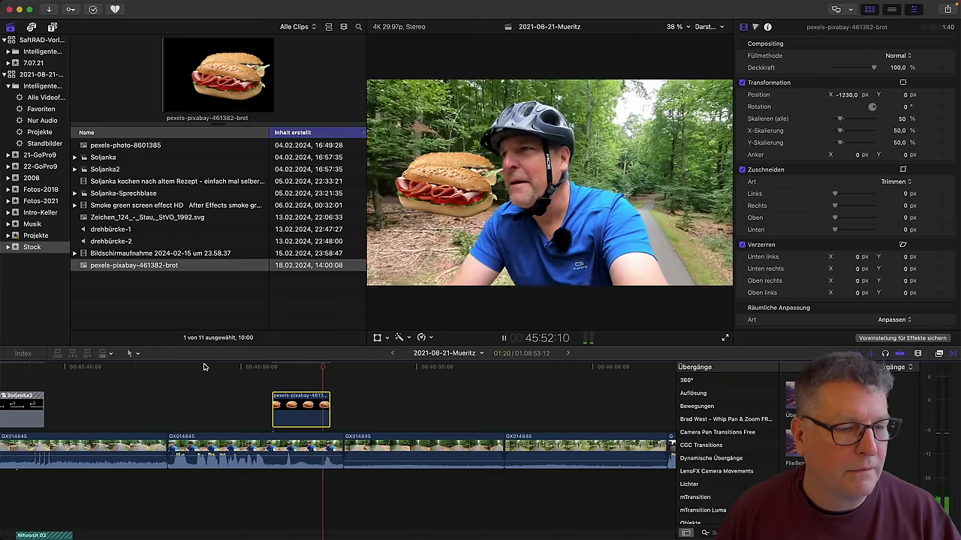
{"action": "left_click_drag", "start_coordinate": [282, 414], "coordinate": [295, 415]}
Play the passage with the repositioned sandwich image twice to check its timing against the speech.
{"action": "left_click", "coordinate": [264, 367]}
{"action": "key", "text": "space"}
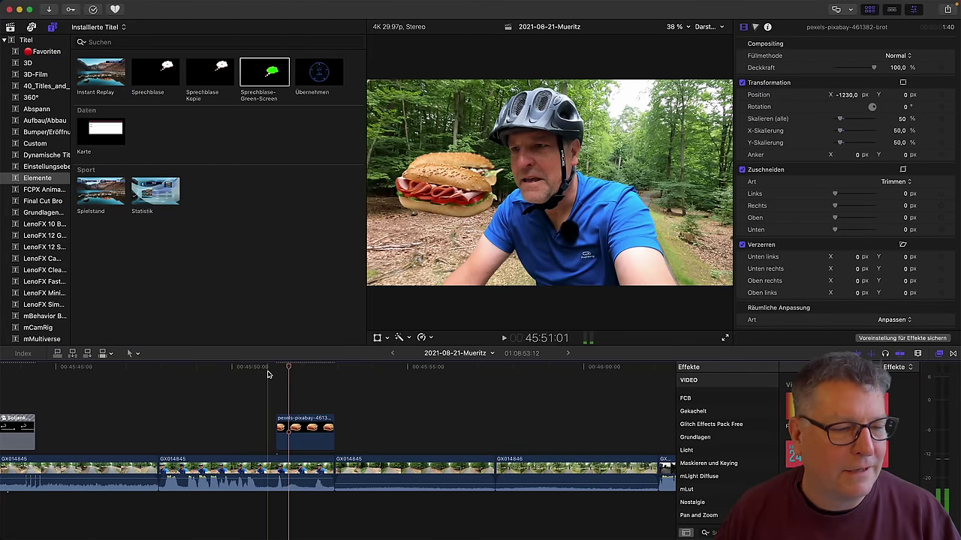
{"action": "left_click", "coordinate": [268, 373]}
{"action": "key", "text": "space"}
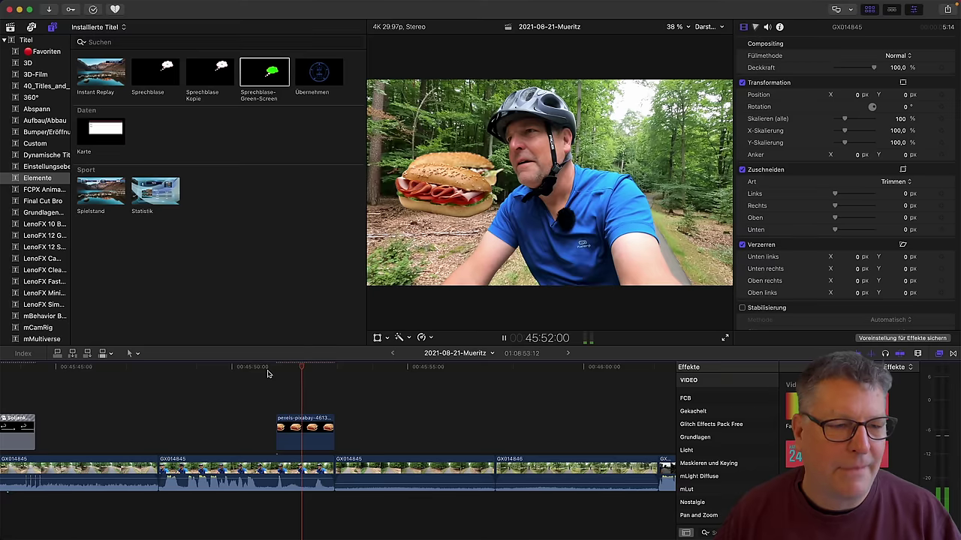
Apply the Tap5a Quick In-Out Animator effect to the pexels-pixabay-461382-brot sandwich image.
{"action": "left_click", "coordinate": [285, 373]}
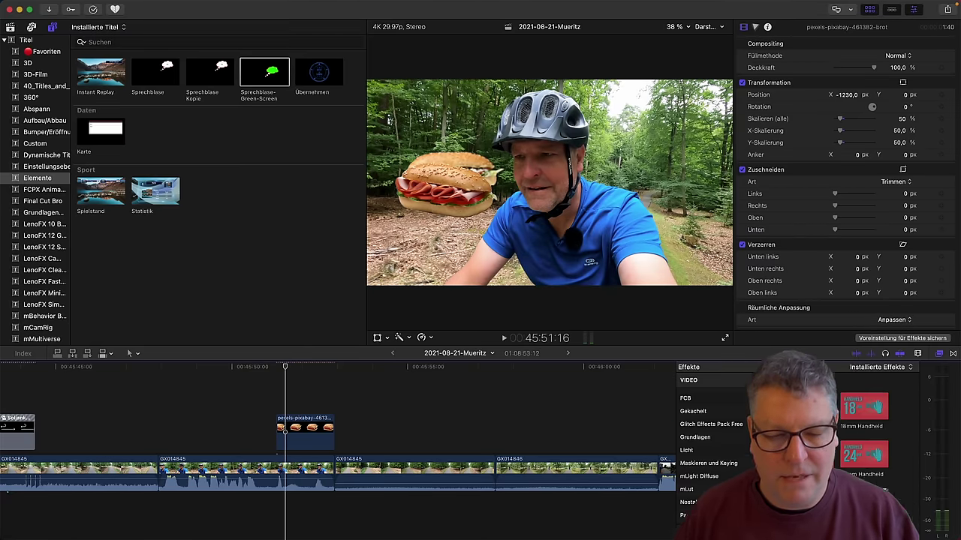
{"action": "scroll", "coordinate": [713, 458], "scroll_direction": "down", "scroll_amount": 3}
{"action": "scroll", "coordinate": [714, 461], "scroll_direction": "down", "scroll_amount": 2}
{"action": "left_click", "coordinate": [714, 455]}
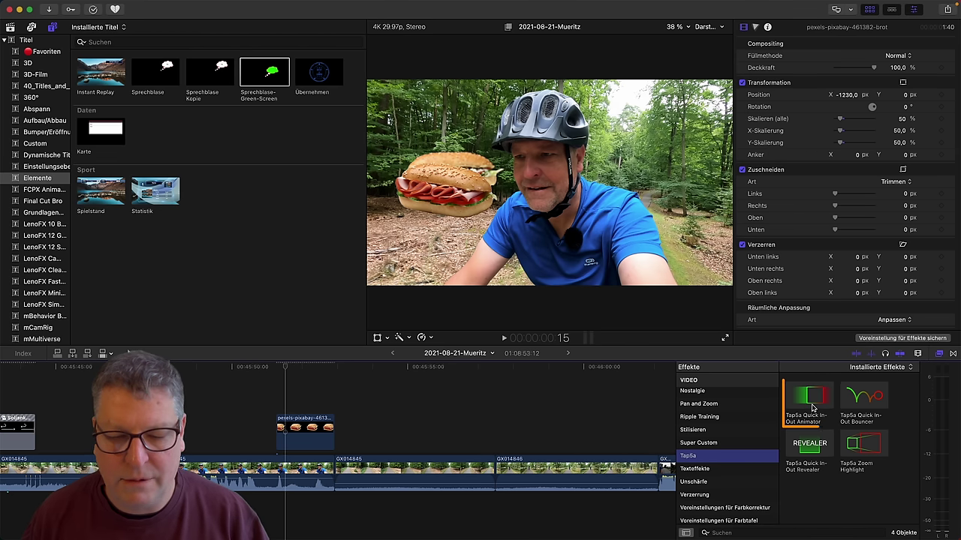
{"action": "left_click_drag", "start_coordinate": [812, 408], "coordinate": [313, 433]}
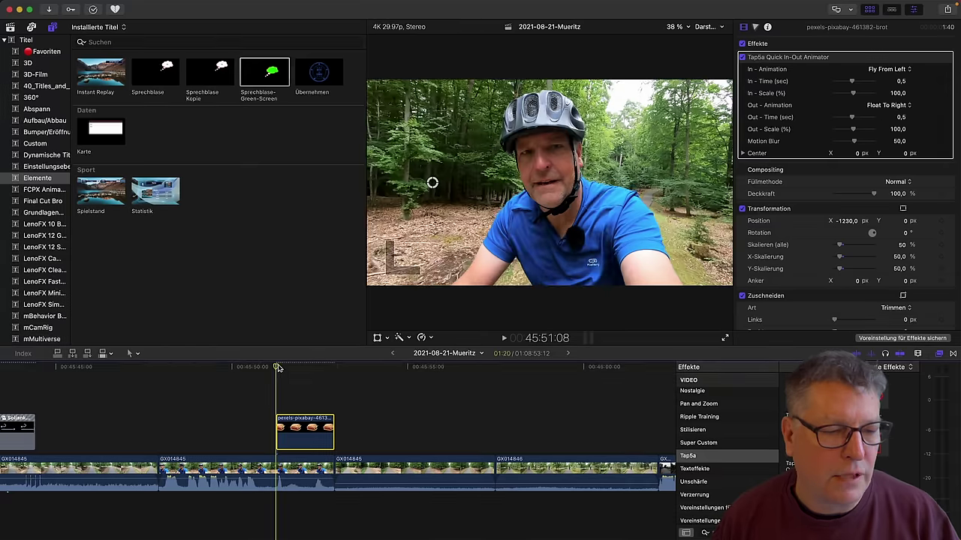
Preview the sandwich animation, set the effect's Out - Animation to None and play the passage again.
{"action": "key", "text": "space"}
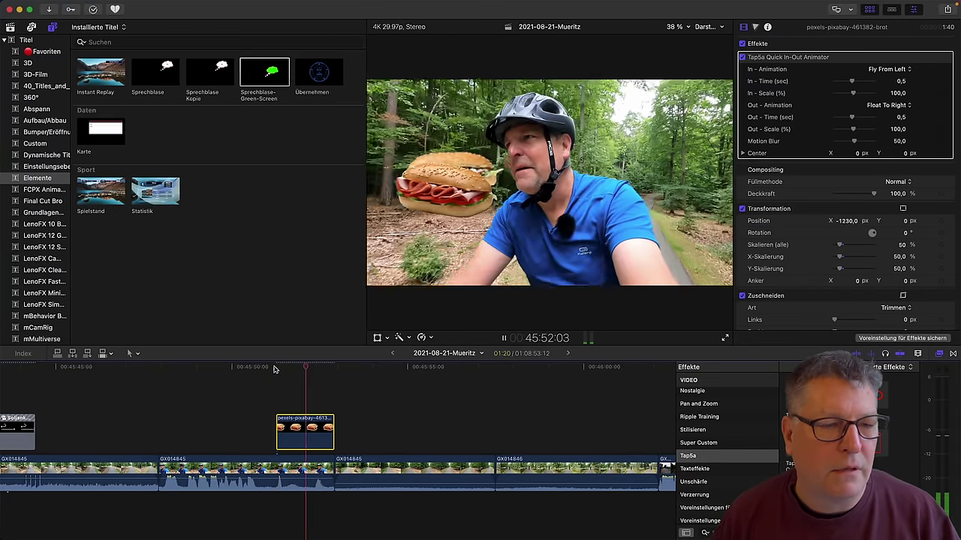
{"action": "left_click", "coordinate": [320, 368]}
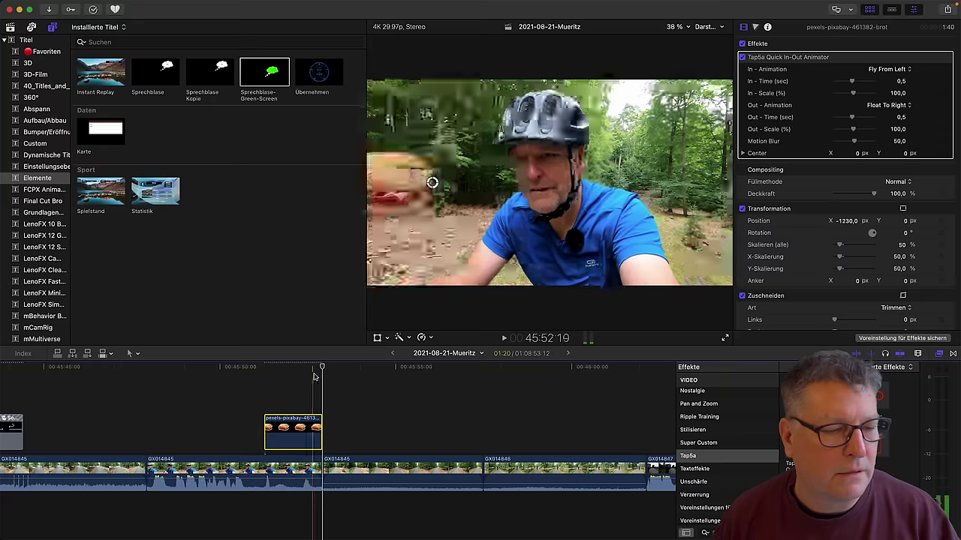
{"action": "left_click", "coordinate": [888, 105]}
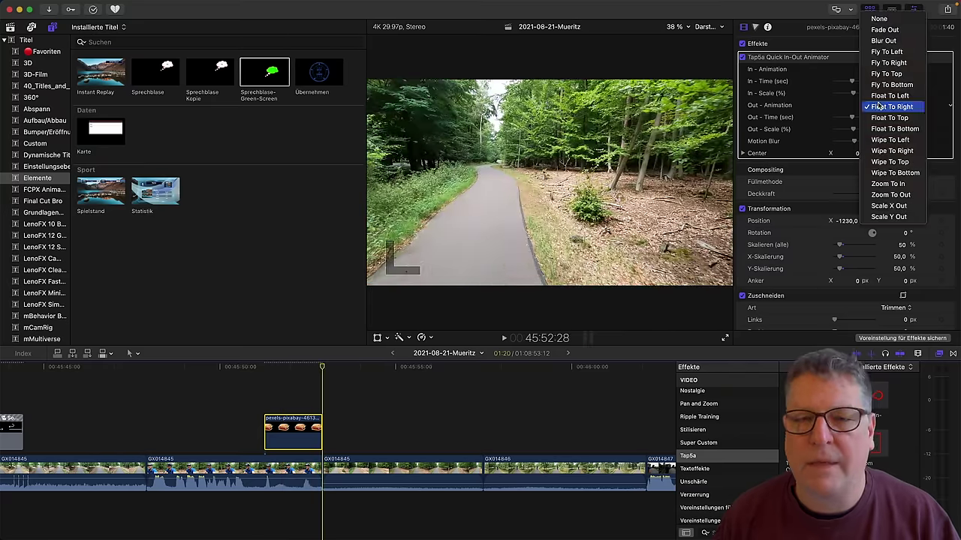
{"action": "left_click", "coordinate": [878, 19]}
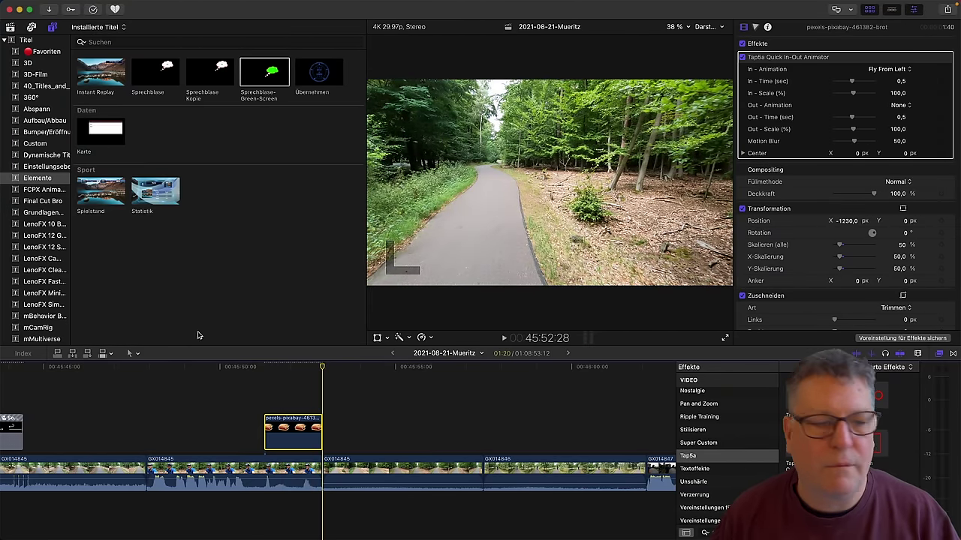
{"action": "left_click", "coordinate": [250, 367]}
{"action": "key", "text": "space"}
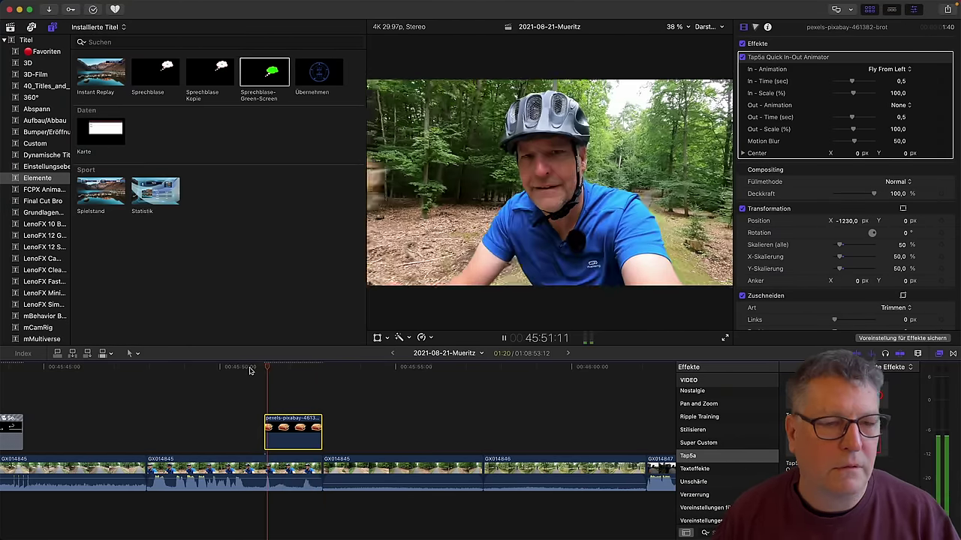
{"action": "key", "text": "space"}
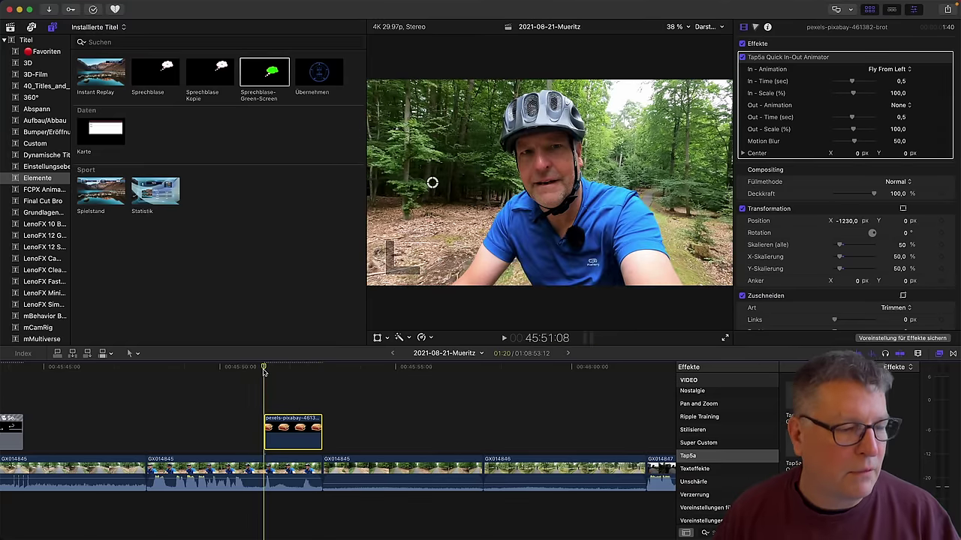
Paste the copied whoosh sounds at the start of the sandwich image and delete the surplus Whoosh 02 clip there.
{"action": "key", "text": "super+v"}
{"action": "scroll", "coordinate": [265, 387], "scroll_direction": "down", "scroll_amount": 2}
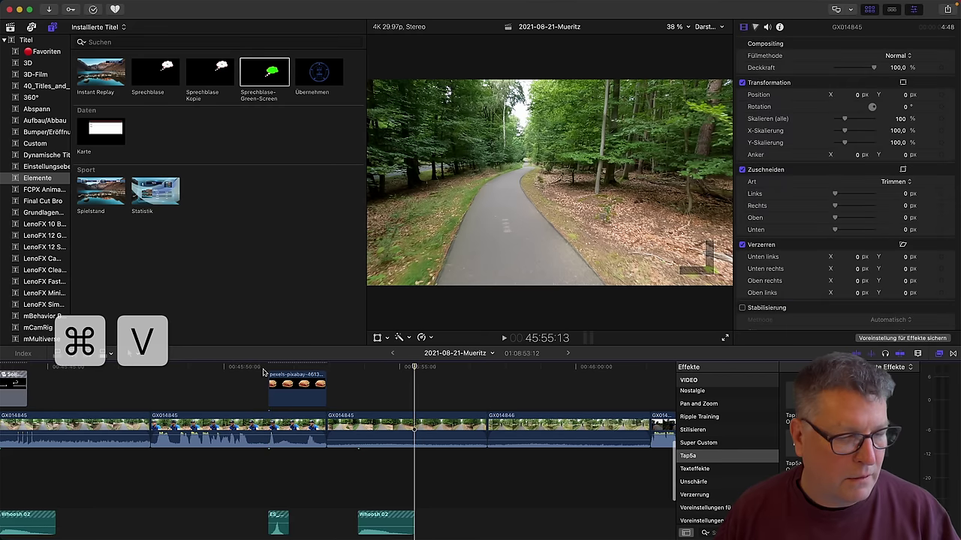
{"action": "left_click", "coordinate": [272, 368]}
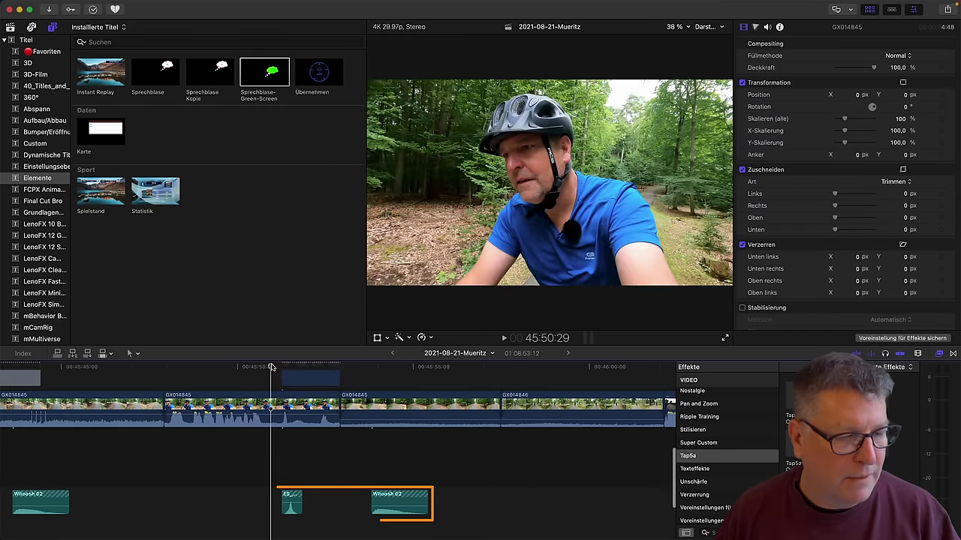
{"action": "key", "text": "space"}
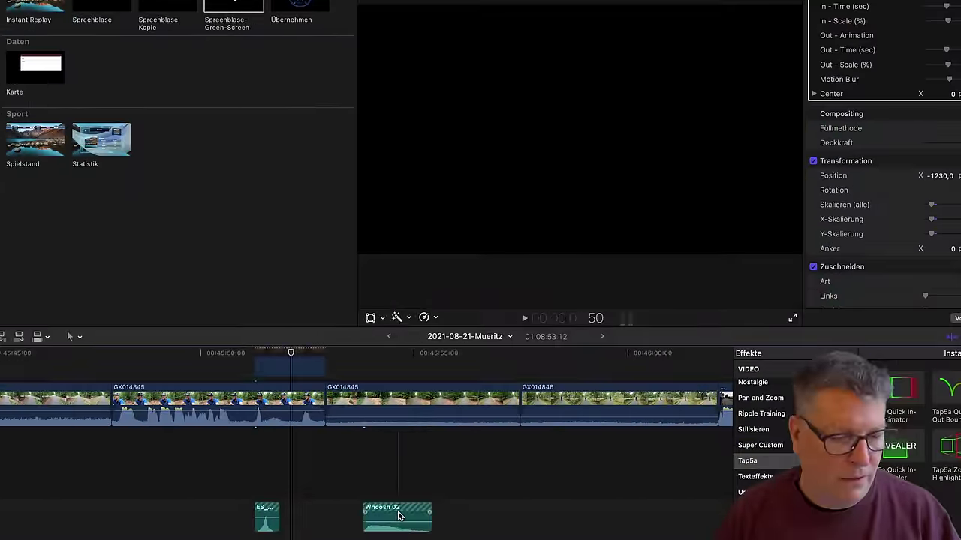
{"action": "left_click", "coordinate": [399, 517]}
{"action": "key", "text": "Delete"}
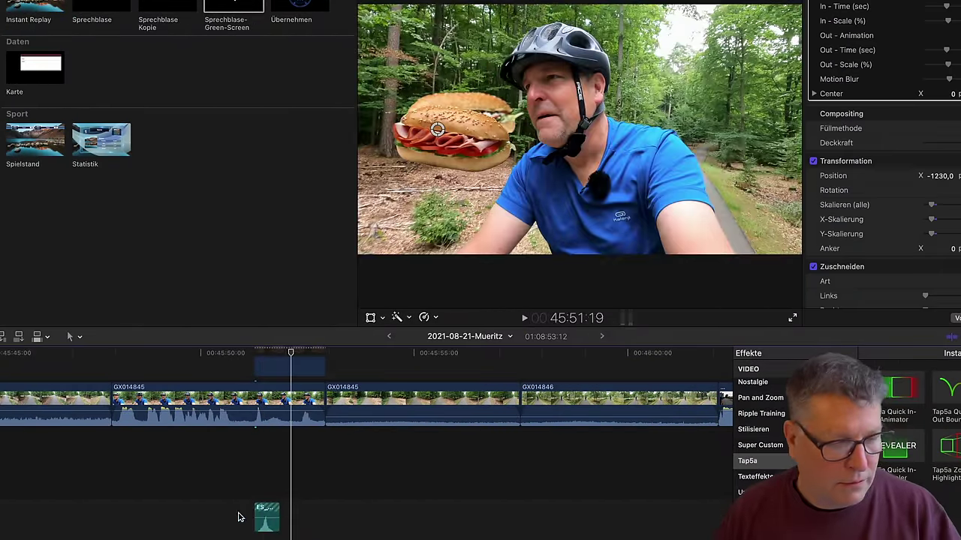
Move the remaining ES whip whoosh slightly ahead of the sandwich image's start, play it and nudge it a little later.
{"action": "left_click_drag", "start_coordinate": [273, 511], "coordinate": [264, 512]}
{"action": "key", "text": "space"}
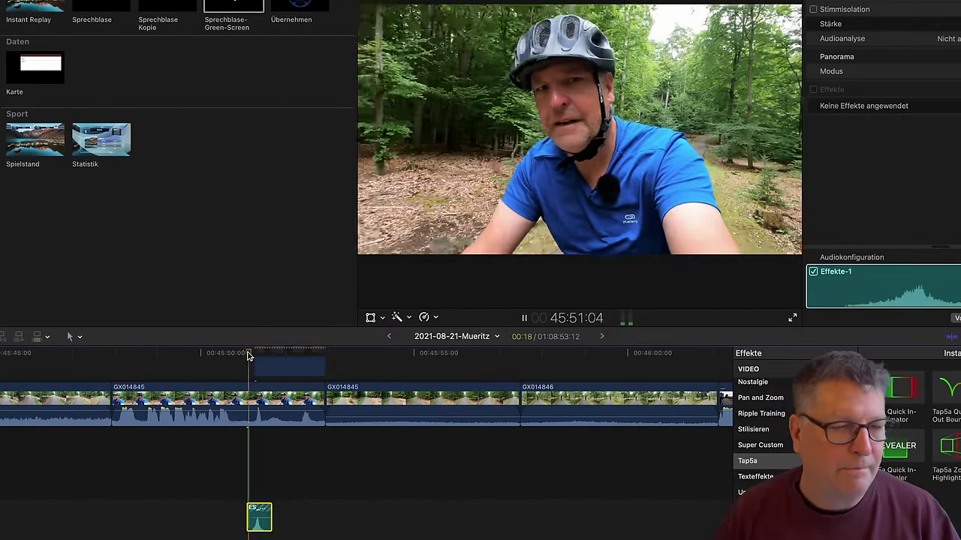
{"action": "key", "text": "space"}
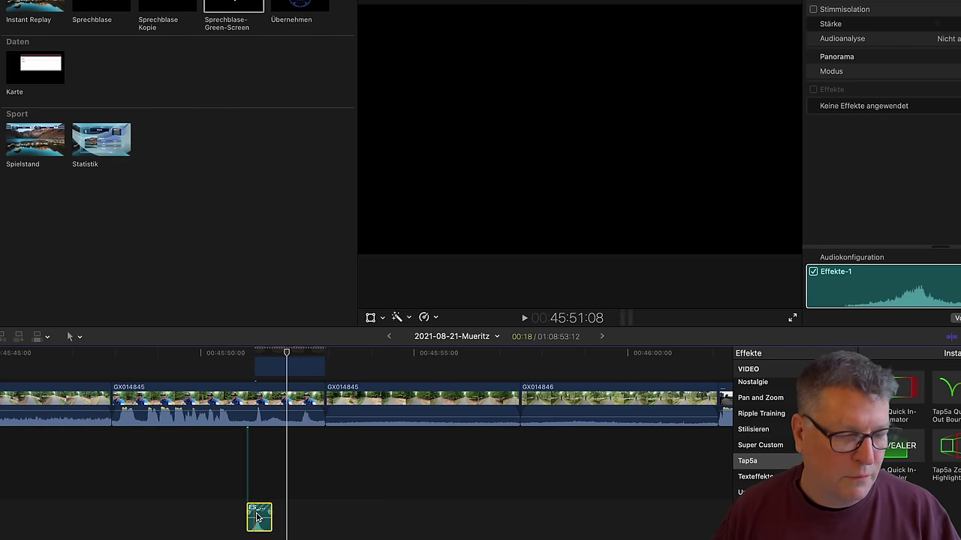
{"action": "key", "text": "period"}
{"action": "key", "text": "period"}
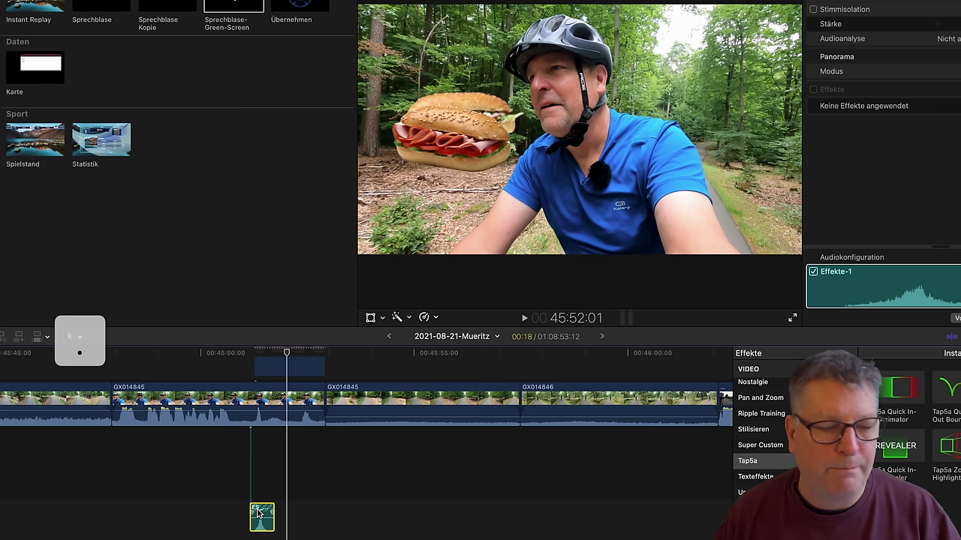
{"action": "key", "text": "period"}
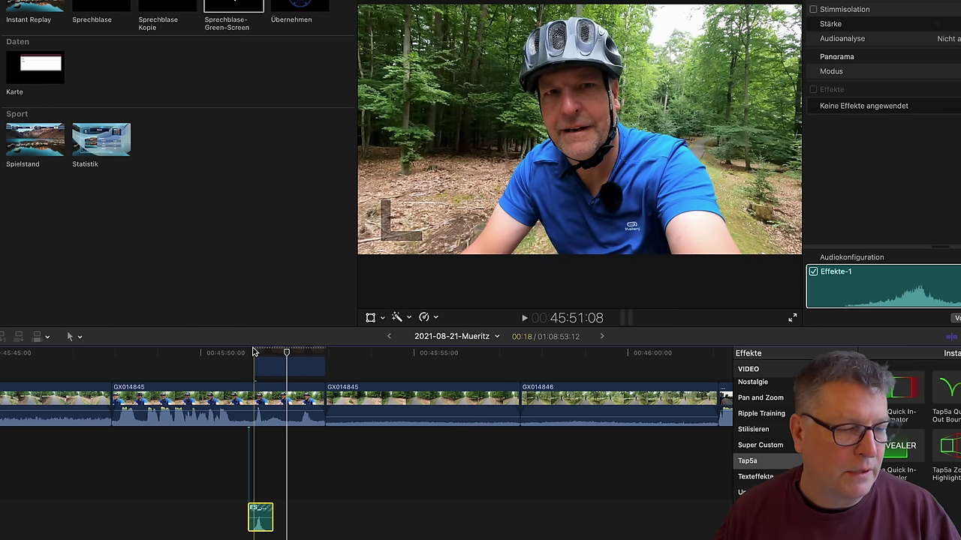
Nudge the ES_Whip Whoosh Rope 2 sound later so its peak lines up with the sandwich's arrival at 45:51:16.
{"action": "key", "text": "super+equal"}
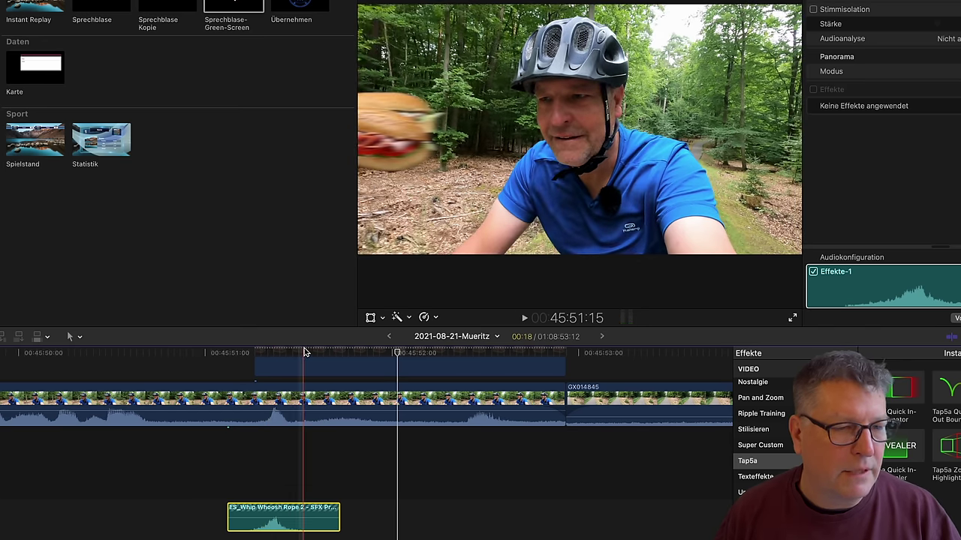
{"action": "left_click", "coordinate": [310, 352]}
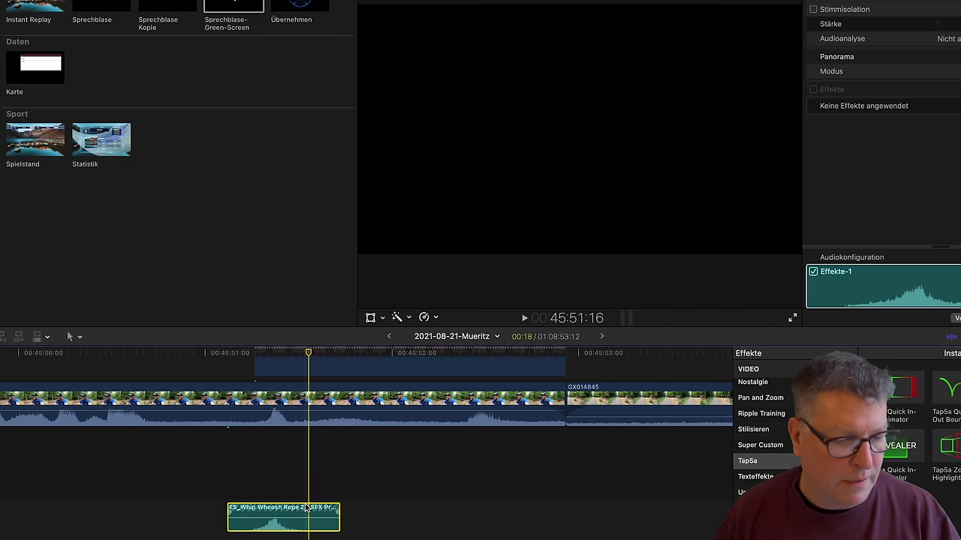
{"action": "key", "text": "period"}
{"action": "key", "text": "period"}
{"action": "key", "text": "period"}
{"action": "key", "text": "period"}
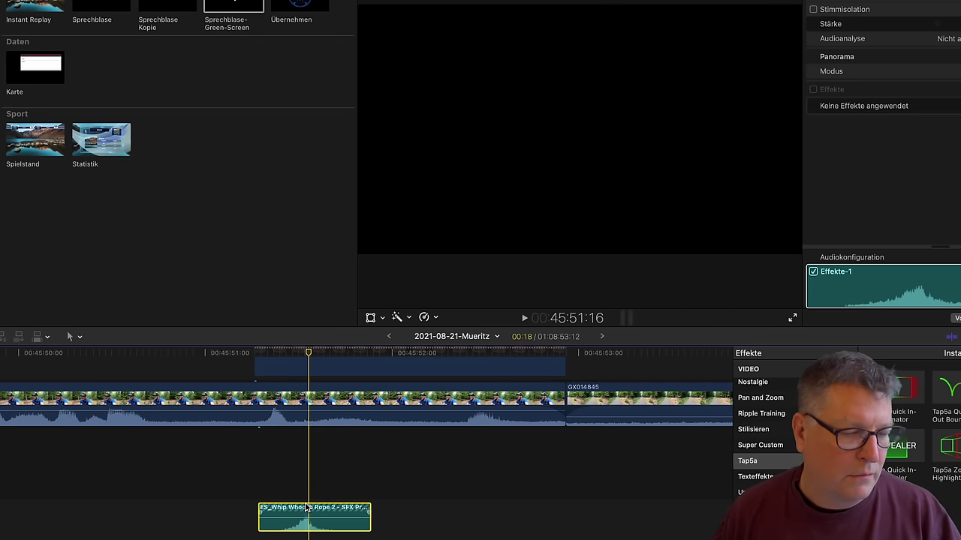
Play the sandwich fly-in twice to check the whoosh against the movement.
{"action": "left_click", "coordinate": [236, 351]}
{"action": "key", "text": "space"}
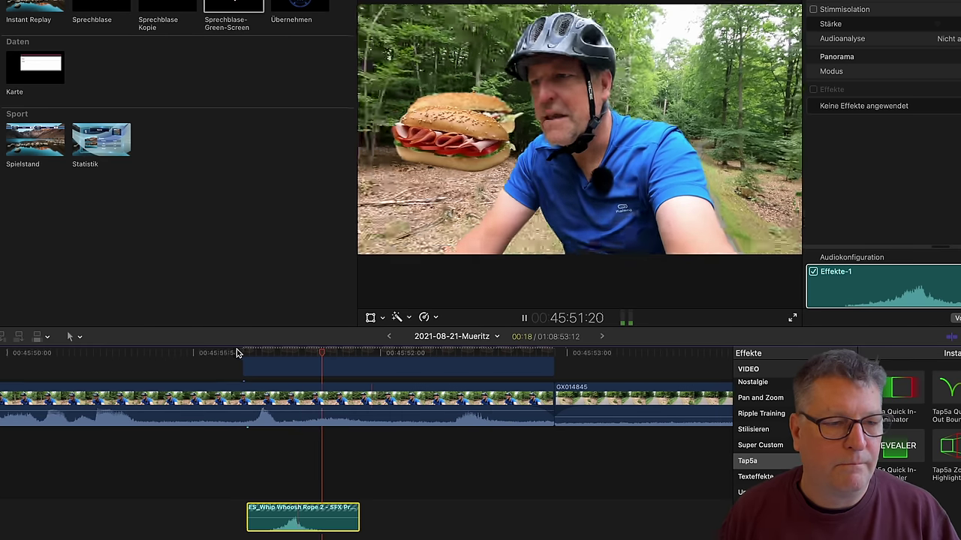
{"action": "key", "text": "space"}
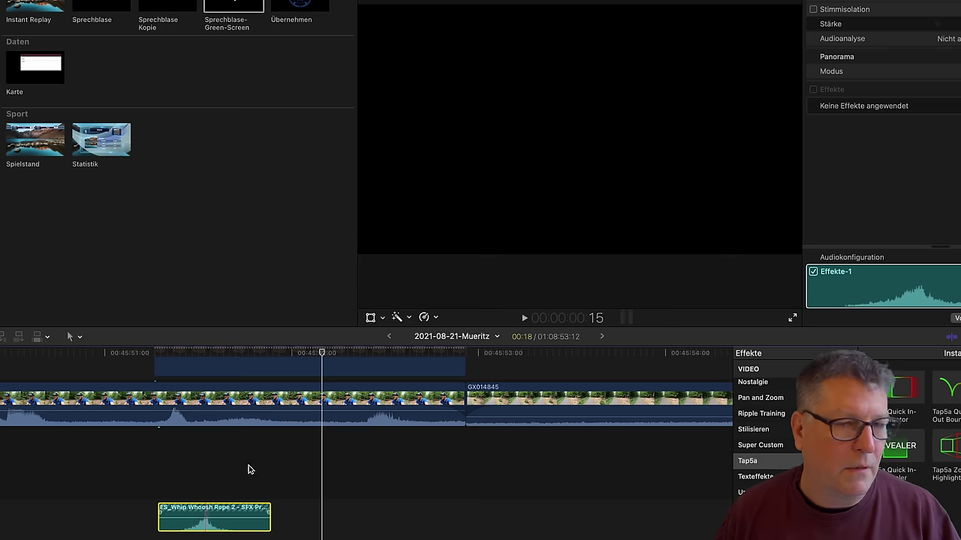
{"action": "left_click", "coordinate": [158, 352]}
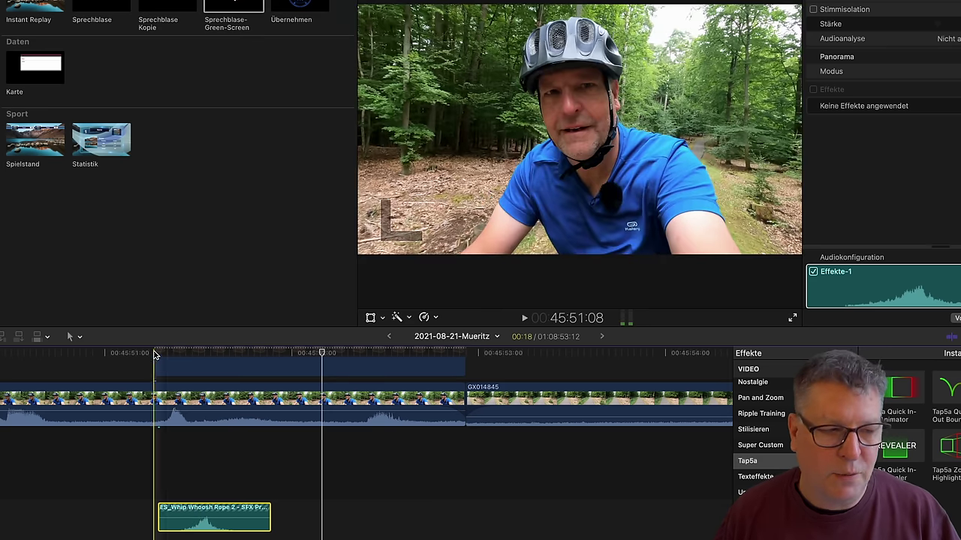
{"action": "key", "text": "space"}
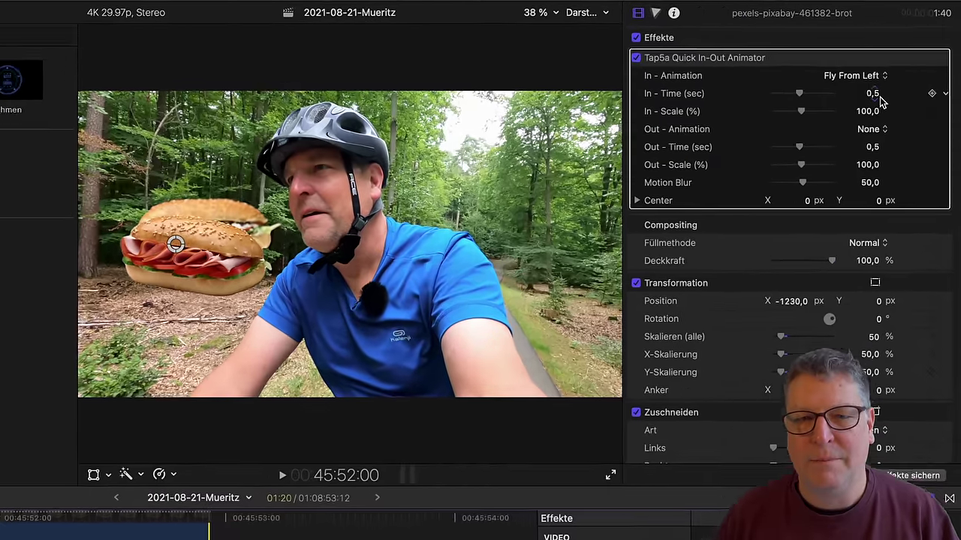
Set the sandwich animation's In - Time to 0,2 seconds and play the faster fly-in.
{"action": "left_click", "coordinate": [904, 83]}
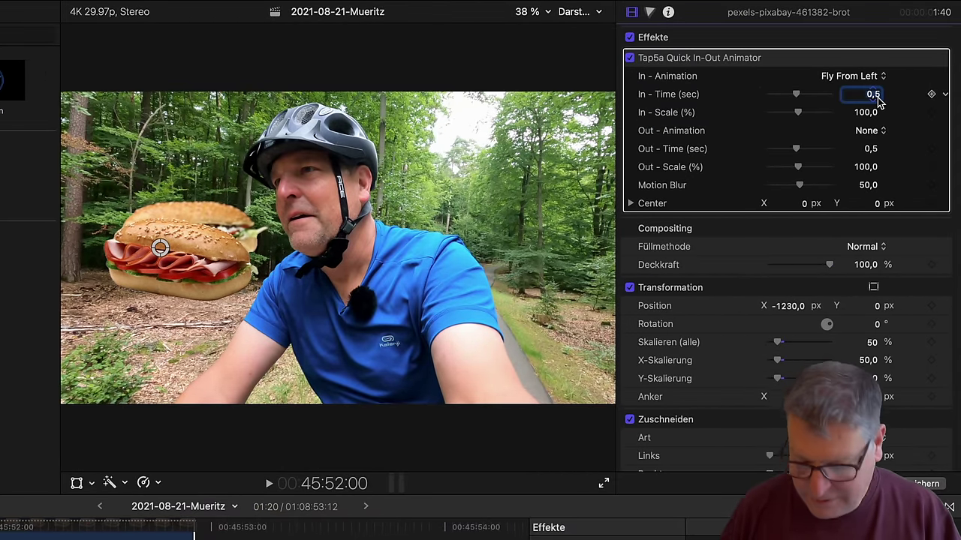
{"action": "type", "text": "0,2"}
{"action": "key", "text": "Return"}
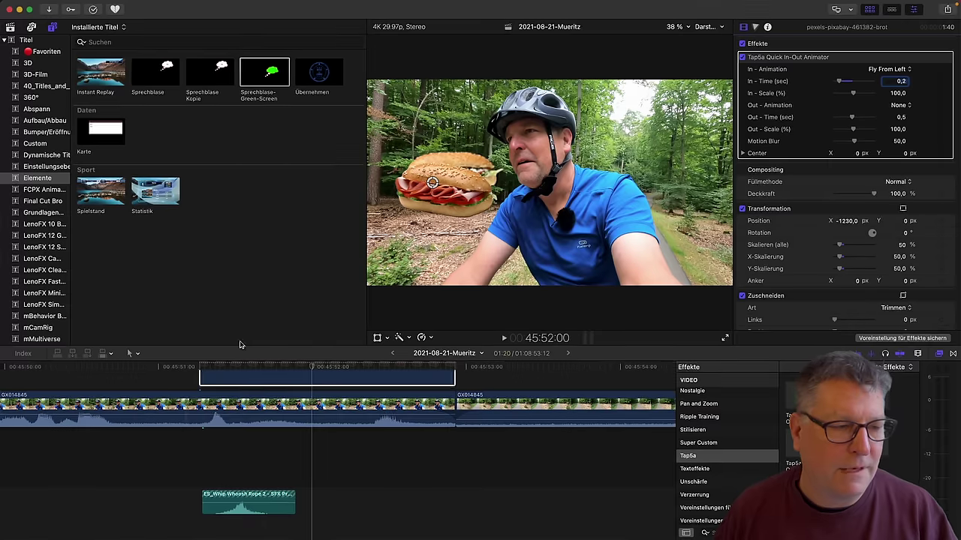
{"action": "key", "text": "space"}
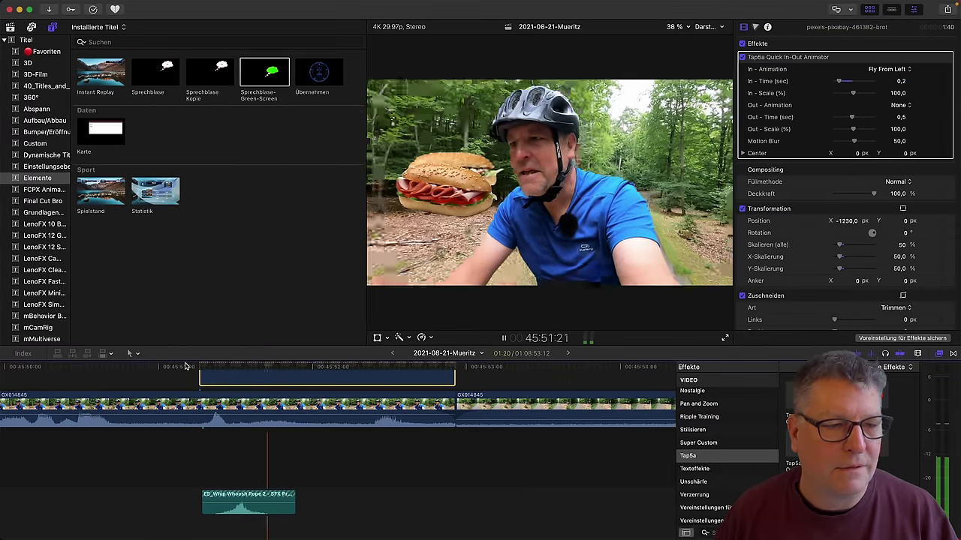
Shift the ES_Whip Whoosh Rope 2 sound slightly later and replay the sandwich passage several times to check its timing.
{"action": "left_click", "coordinate": [242, 501]}
{"action": "left_click_drag", "start_coordinate": [241, 500], "coordinate": [247, 501]}
{"action": "left_click", "coordinate": [168, 367]}
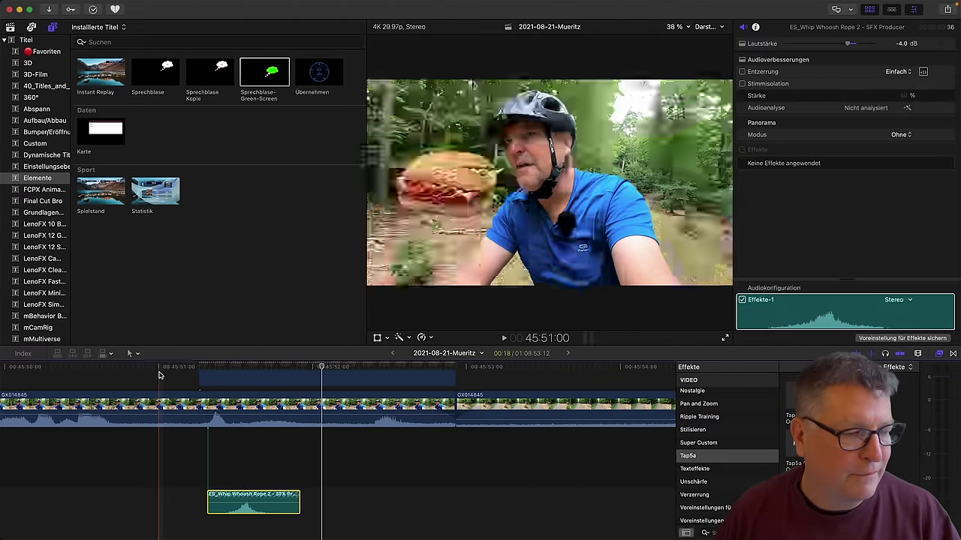
{"action": "key", "text": "space"}
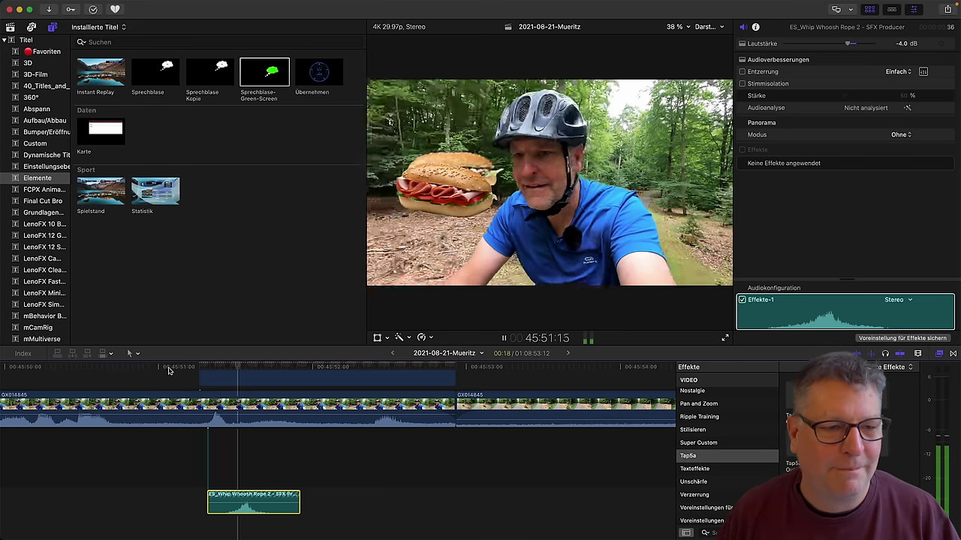
{"action": "key", "text": "space"}
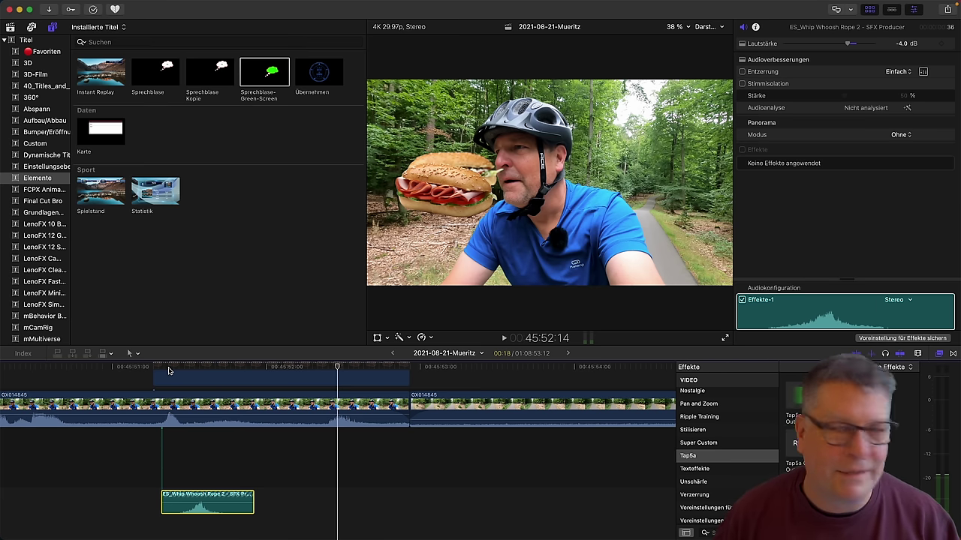
{"action": "left_click", "coordinate": [137, 368]}
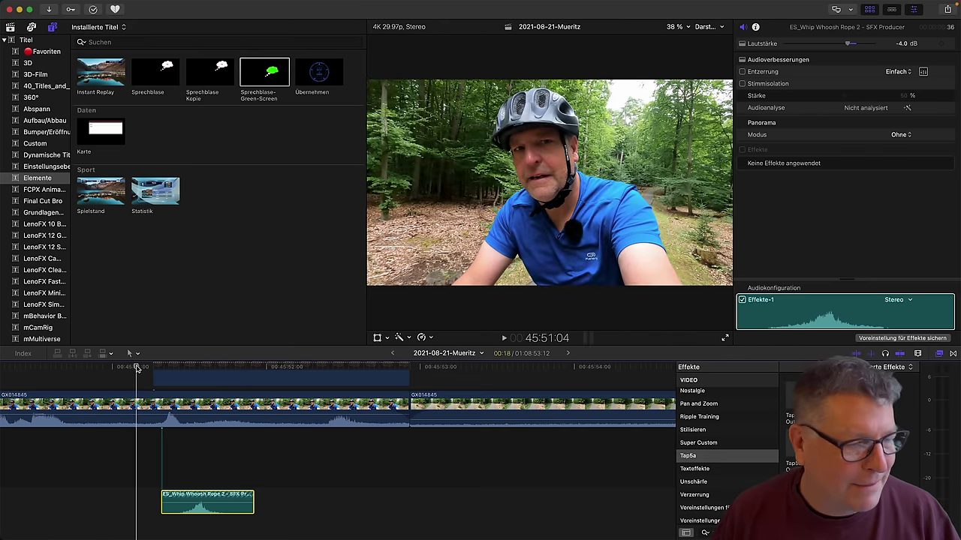
{"action": "key", "text": "space"}
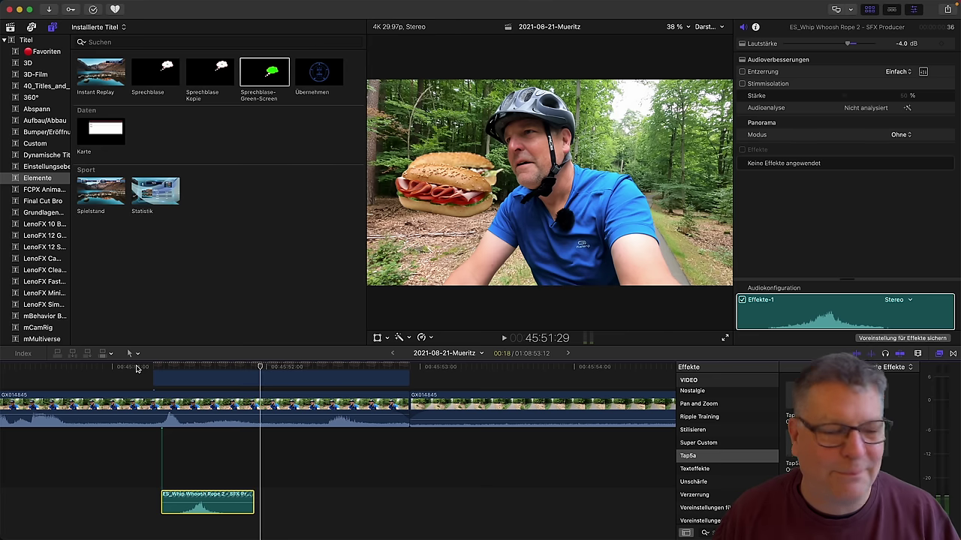
{"action": "left_click", "coordinate": [137, 368]}
{"action": "key", "text": "space"}
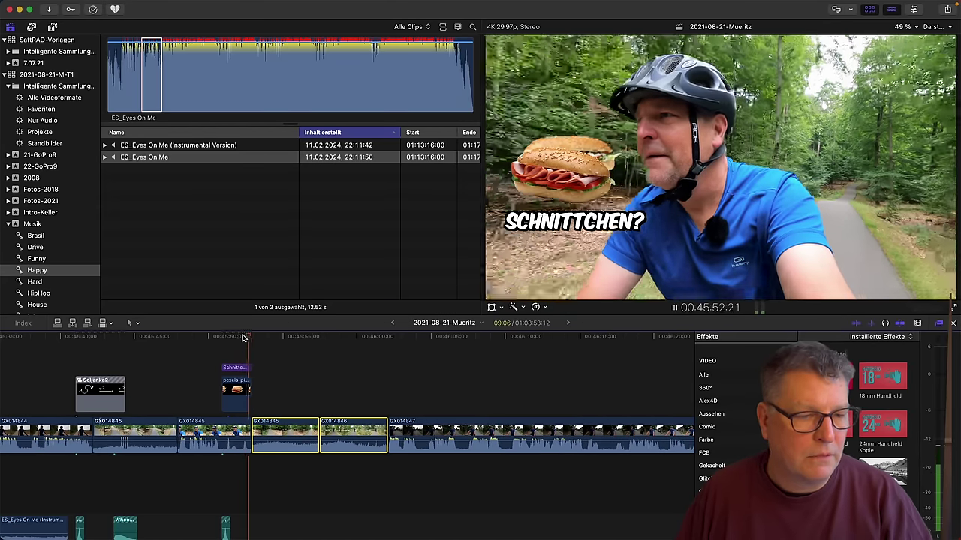
Set the volume of the two selected forest-path clips GX014845 and GX014846 to -30 dB and play the passage.
{"action": "left_click", "coordinate": [367, 374]}
{"action": "left_click_drag", "start_coordinate": [358, 374], "coordinate": [301, 429]}
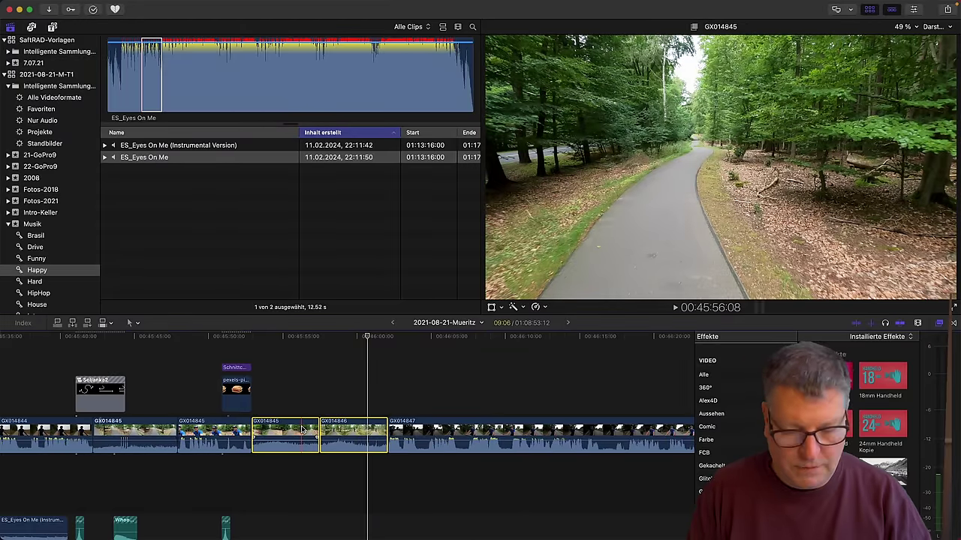
{"action": "key", "text": "ctrl+alt+l"}
{"action": "type", "text": "-30"}
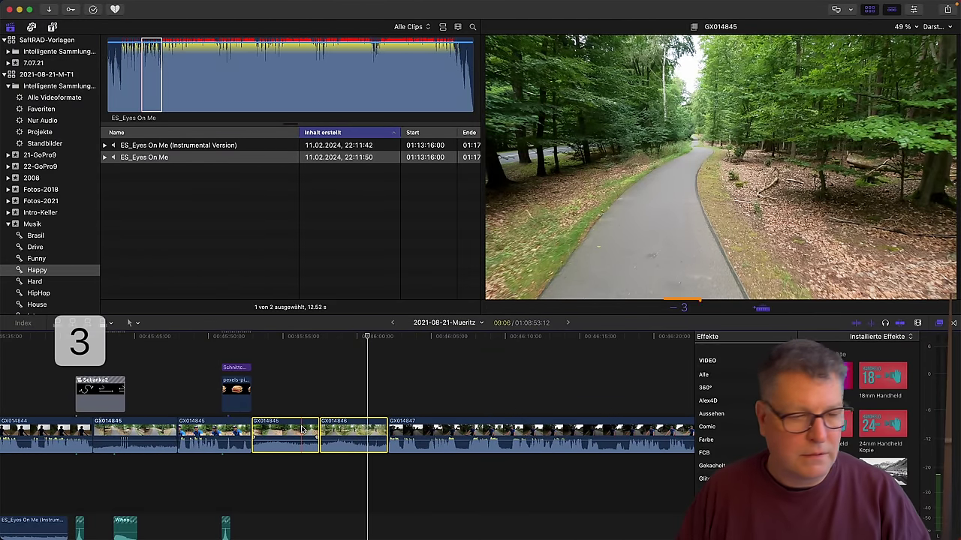
{"action": "key", "text": "Return"}
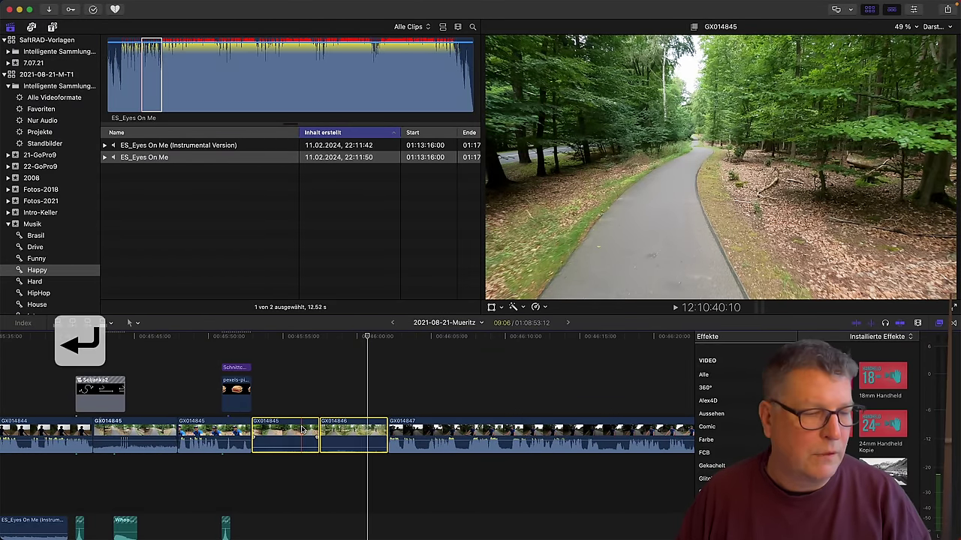
{"action": "left_click", "coordinate": [261, 368]}
{"action": "key", "text": "space"}
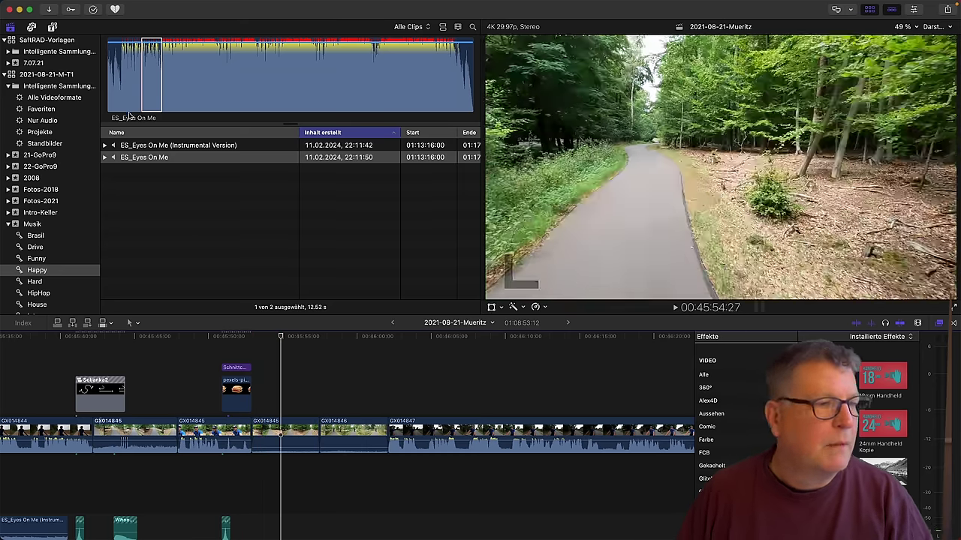
Listen to the marked ES_Eyes On Me section and search the timeline index for "eyes".
{"action": "left_click", "coordinate": [148, 76]}
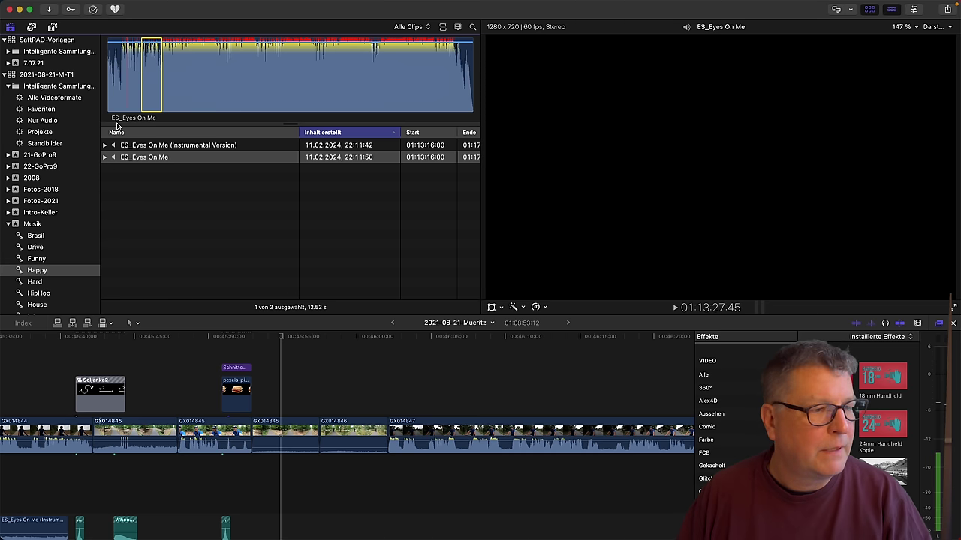
{"action": "left_click", "coordinate": [23, 329]}
{"action": "left_click", "coordinate": [24, 324]}
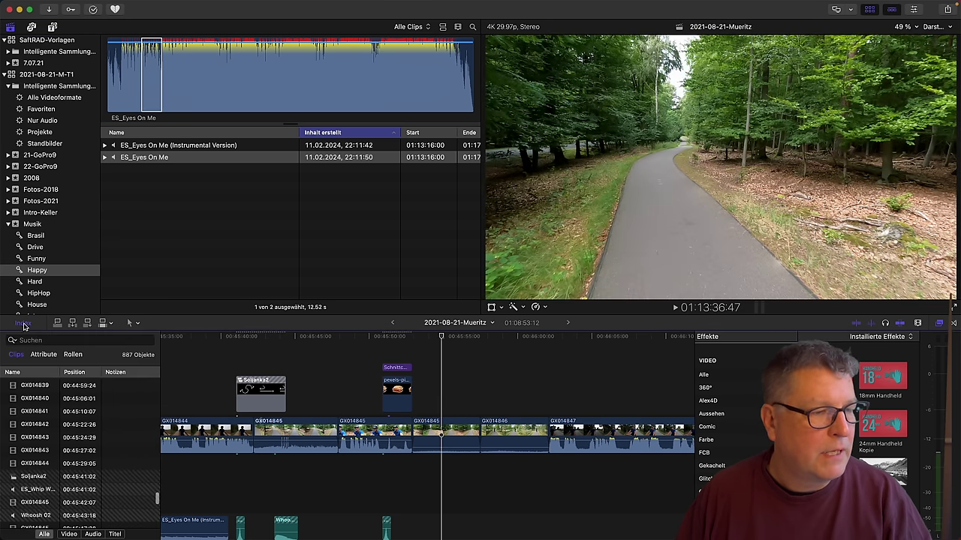
{"action": "left_click", "coordinate": [33, 340]}
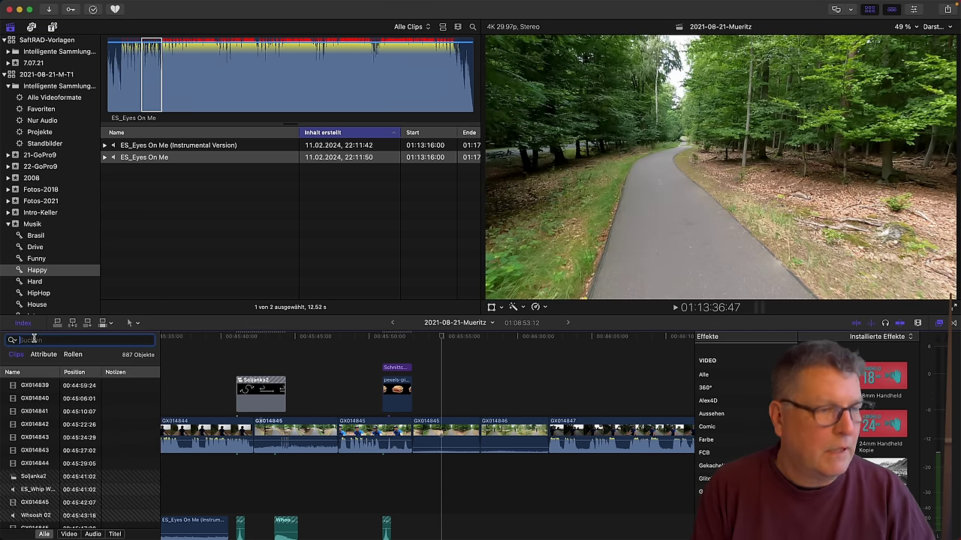
{"action": "type", "text": "eyes"}
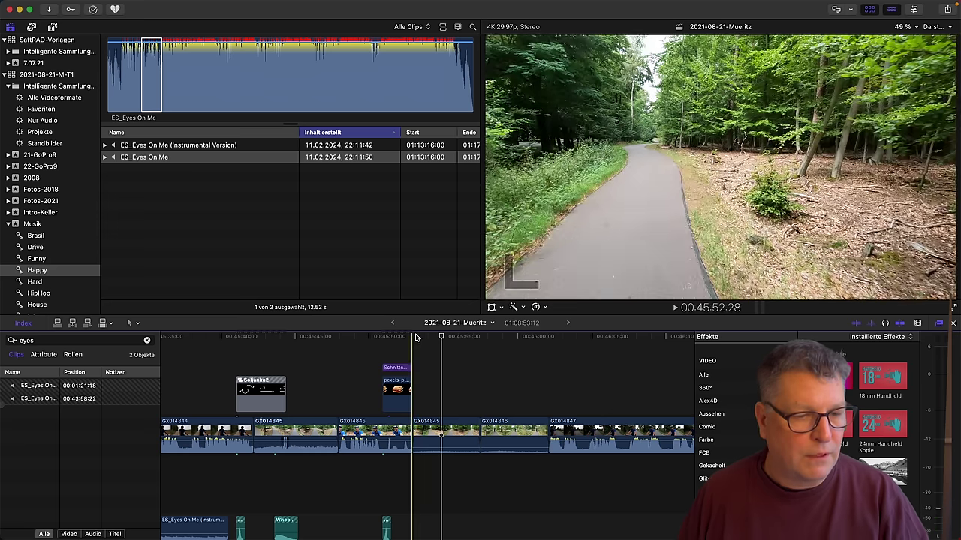
Connect the marked ES_Eyes On Me section to the timeline at 00:45:52:28 and set its volume to -12 dB.
{"action": "key", "text": "q"}
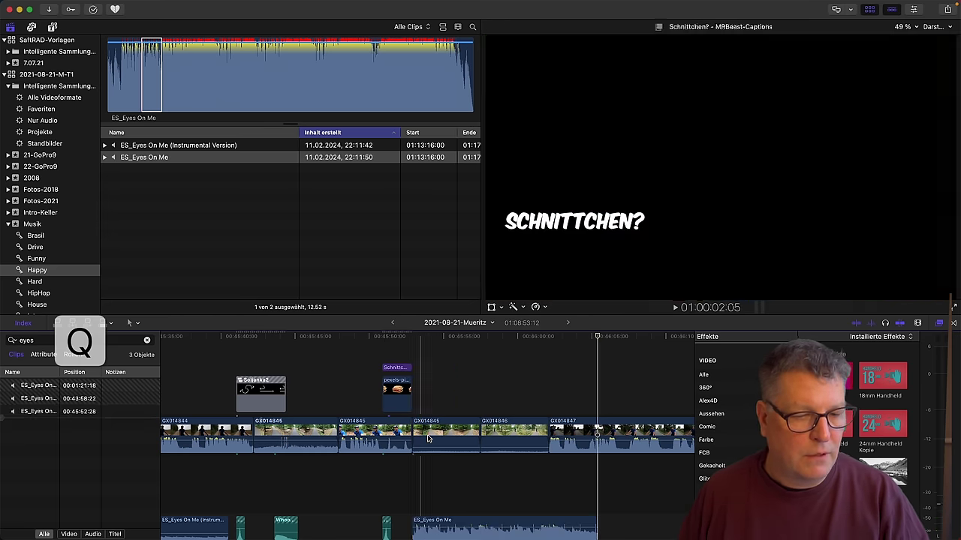
{"action": "left_click", "coordinate": [444, 512]}
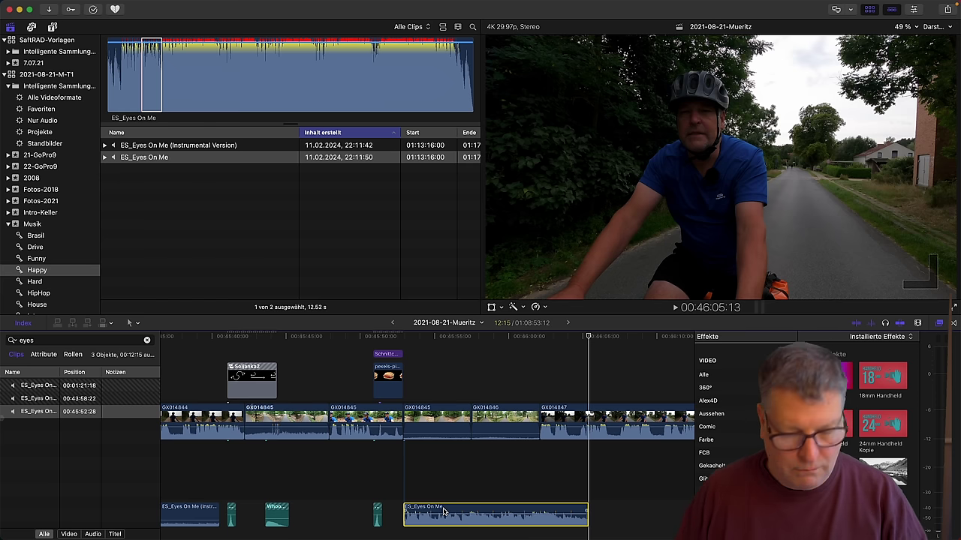
{"action": "key", "text": "ctrl+alt+l"}
{"action": "type", "text": "12"}
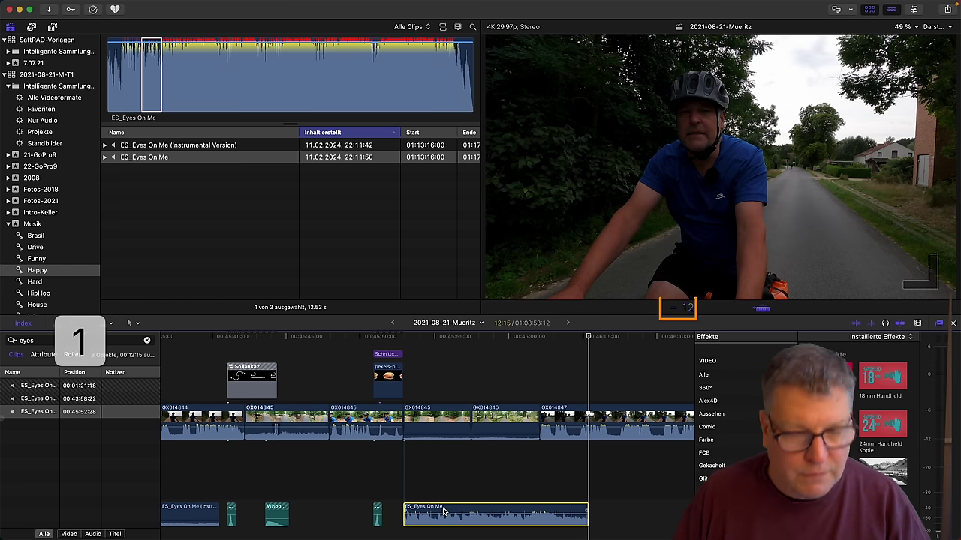
Play from the start of the added ES_Eyes On Me music to check its level under the forest-path clips.
{"action": "left_click", "coordinate": [403, 341]}
{"action": "key", "text": "space"}
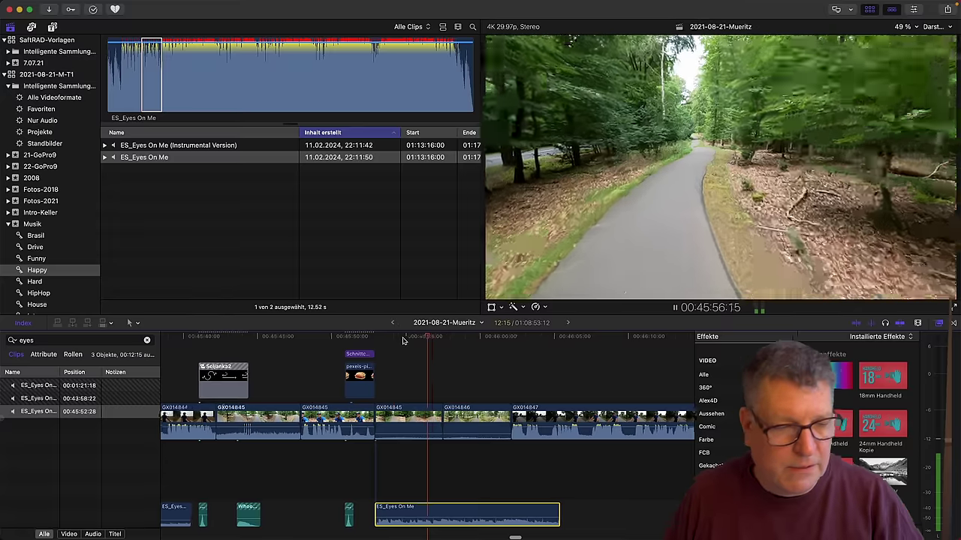
{"action": "key", "text": "space"}
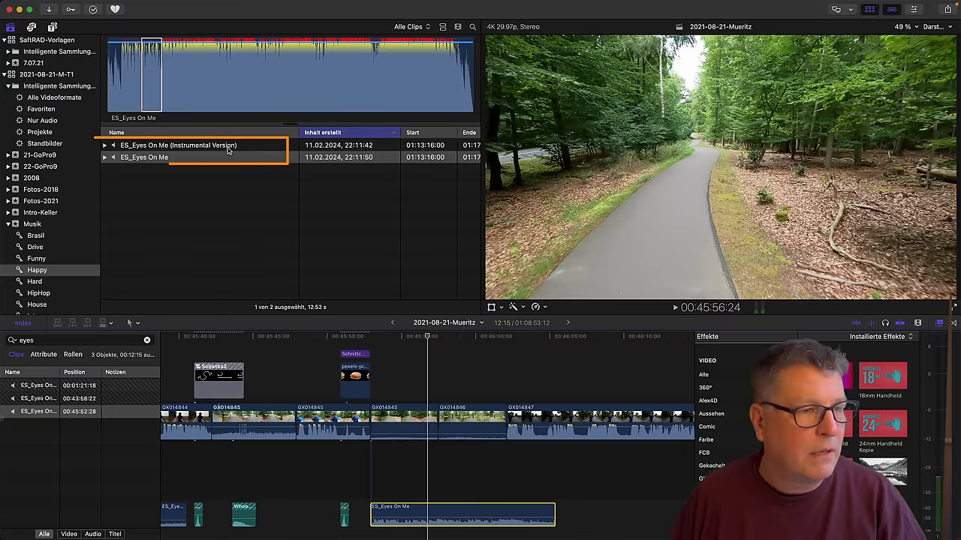
Play the Soljanka2 passage from 00:45:42:07 to judge how the section before the new music sounds.
{"action": "scroll", "coordinate": [339, 457], "scroll_direction": "left", "scroll_amount": 3}
{"action": "scroll", "coordinate": [339, 457], "scroll_direction": "down", "scroll_amount": 1}
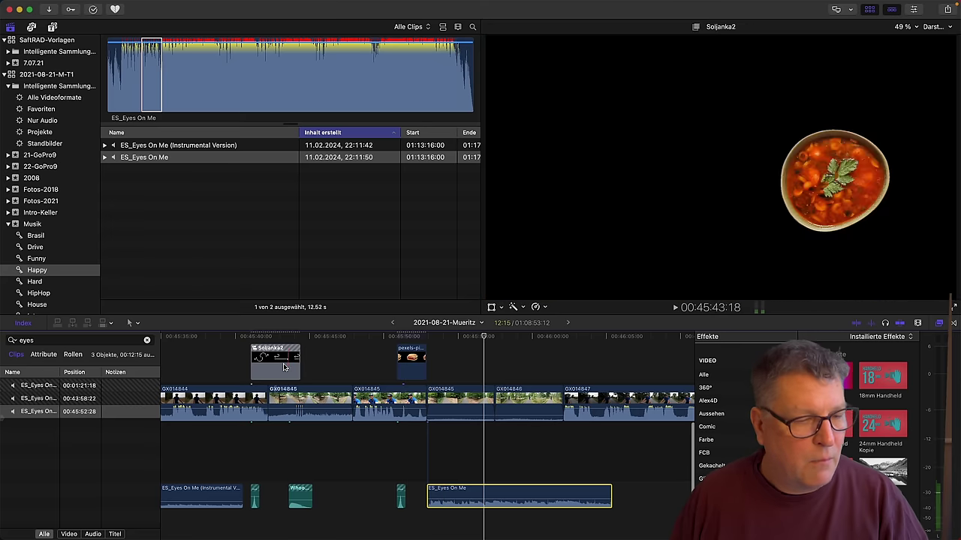
{"action": "left_click", "coordinate": [287, 392]}
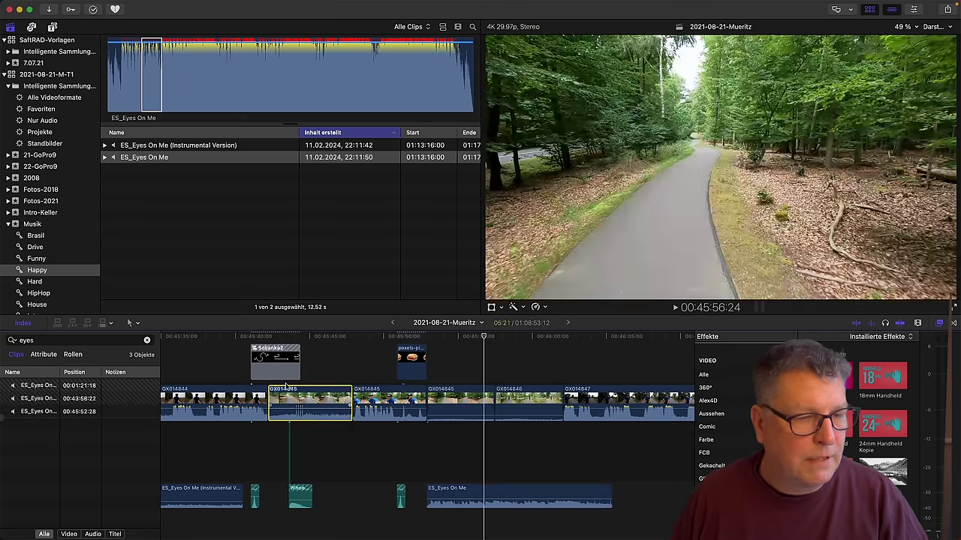
{"action": "left_click", "coordinate": [268, 335]}
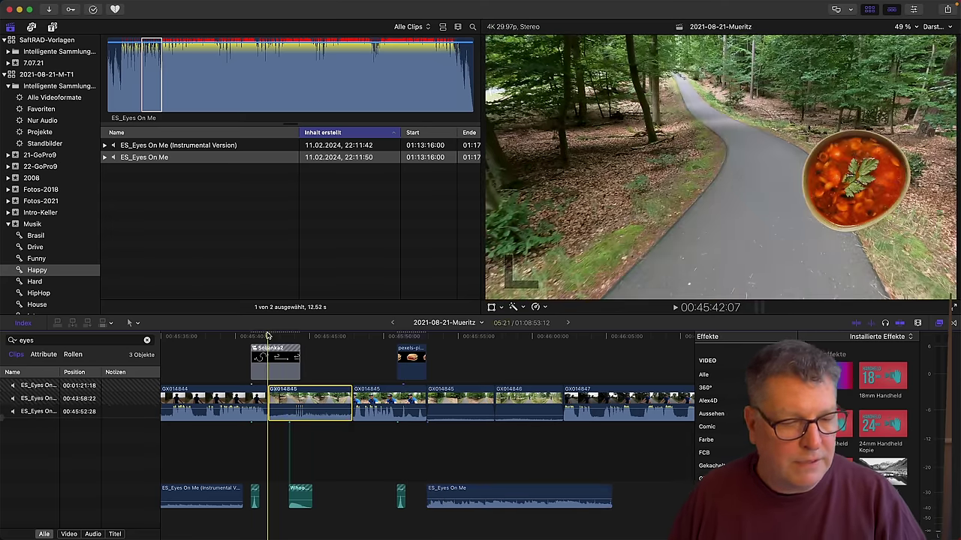
{"action": "key", "text": "space"}
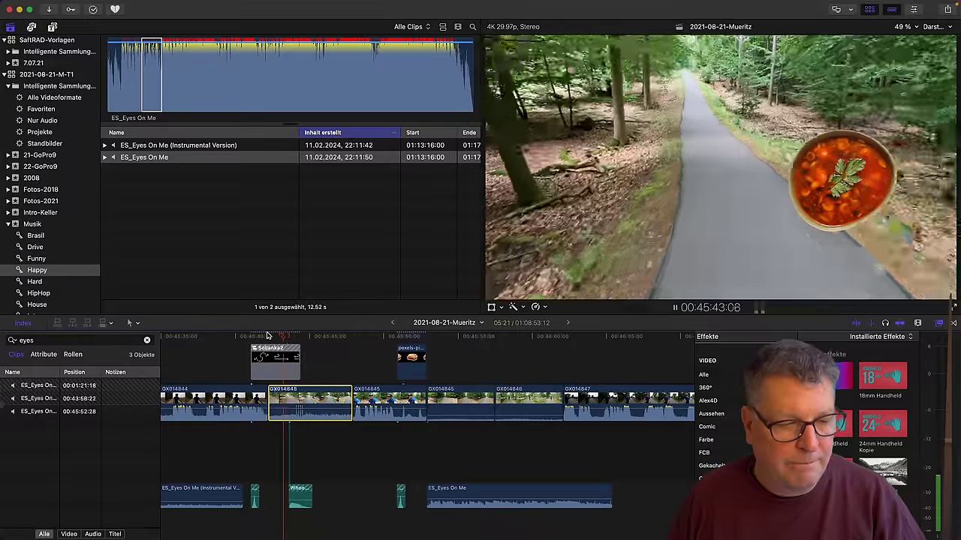
{"action": "key", "text": "space"}
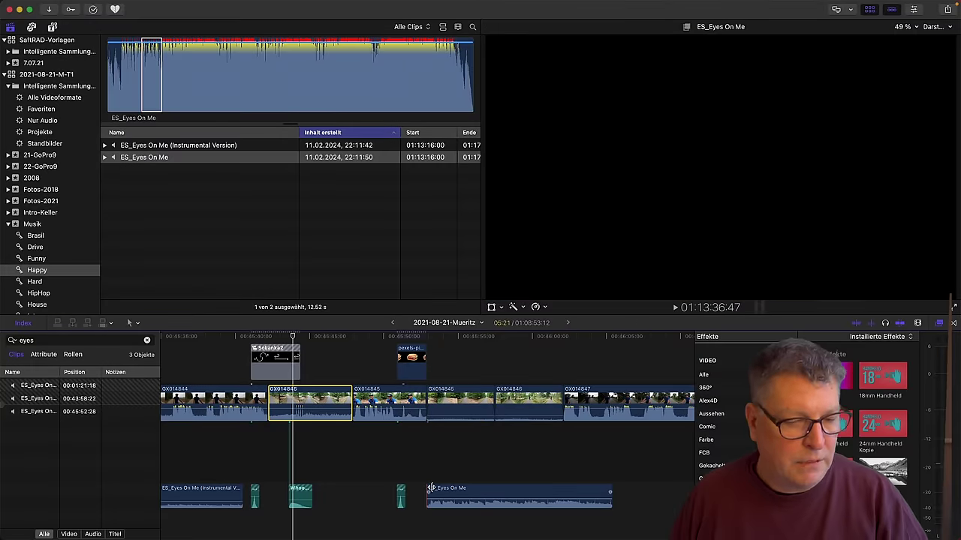
Extend the start of the ES_Eyes On Me music back to 00:45:32:05 and connect the marked Instrumental Version section at the same point.
{"action": "left_click_drag", "start_coordinate": [429, 488], "coordinate": [495, 489]}
{"action": "left_click", "coordinate": [497, 340]}
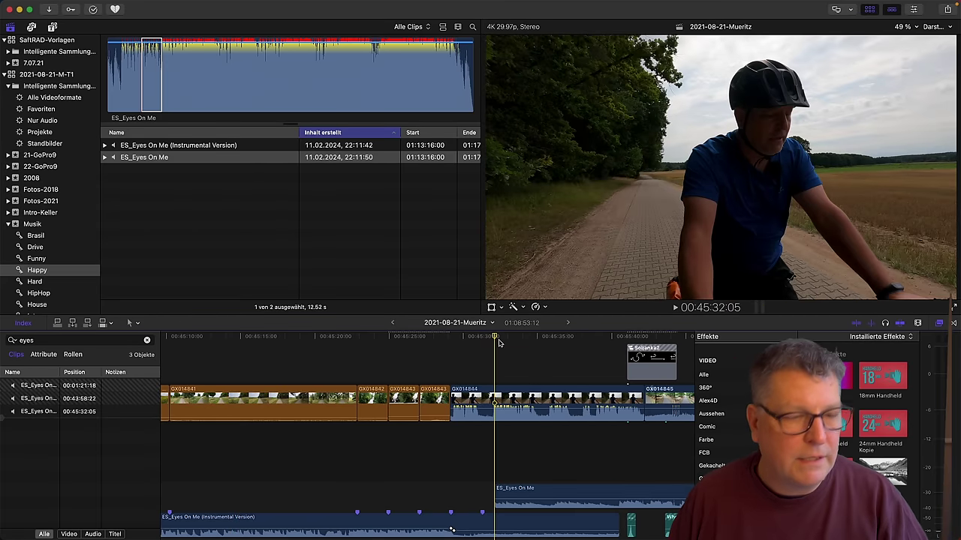
{"action": "left_click", "coordinate": [201, 147]}
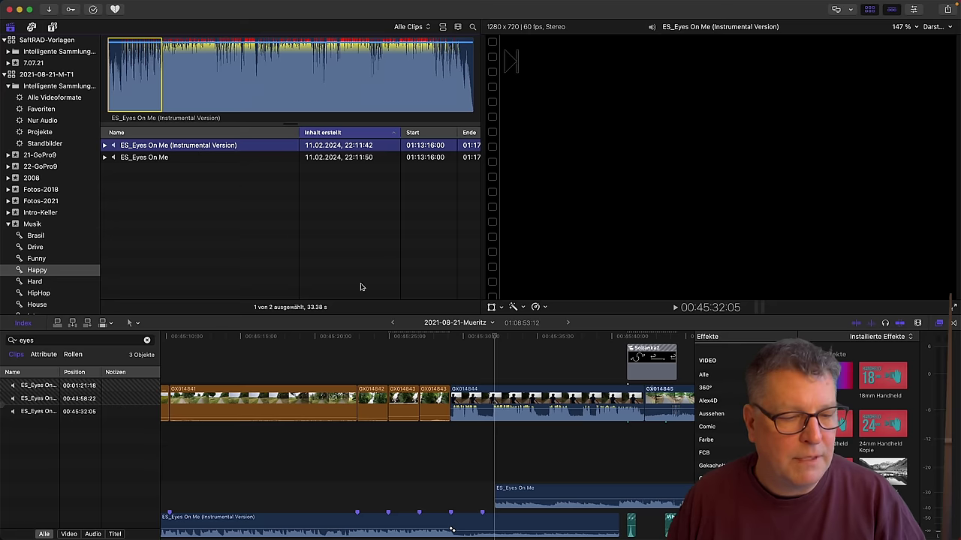
{"action": "key", "text": "q"}
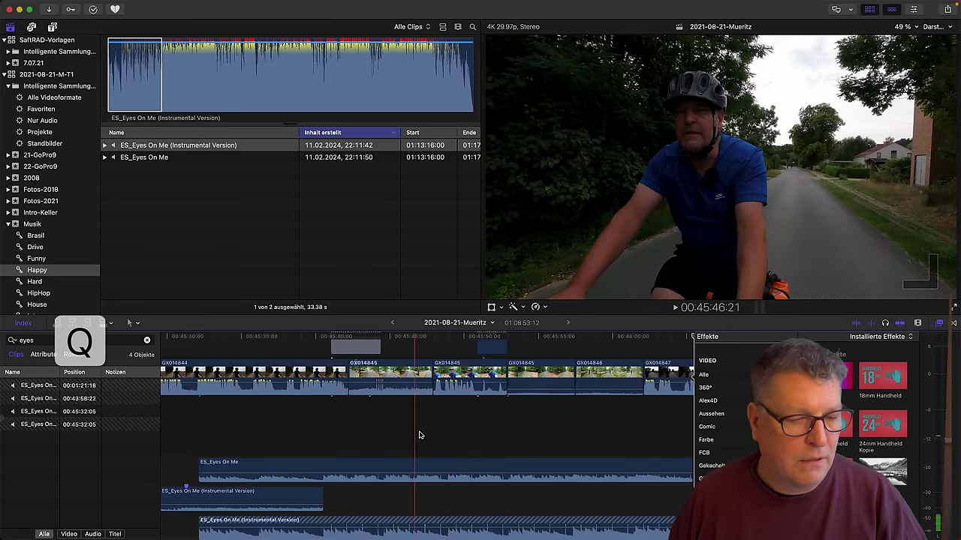
Trim the newly added instrumental track to end at 00:45:52:28 and the ES_Eyes On Me clip to start there.
{"action": "left_click", "coordinate": [576, 453]}
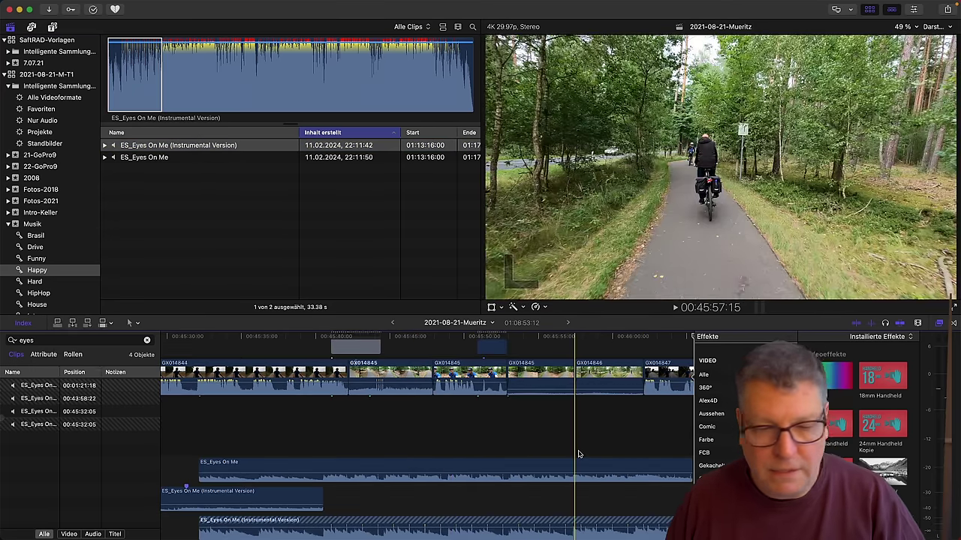
{"action": "left_click", "coordinate": [505, 520]}
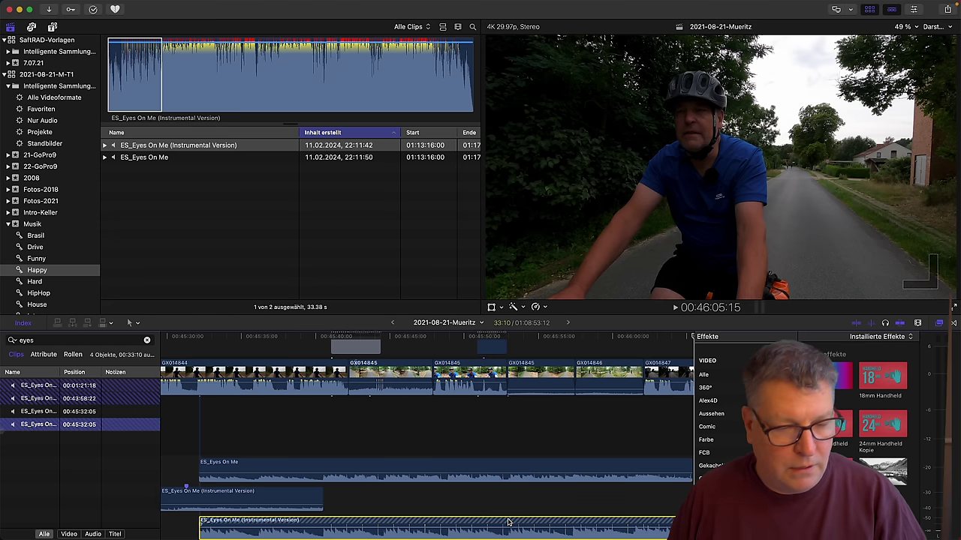
{"action": "key", "text": "super+alt+2"}
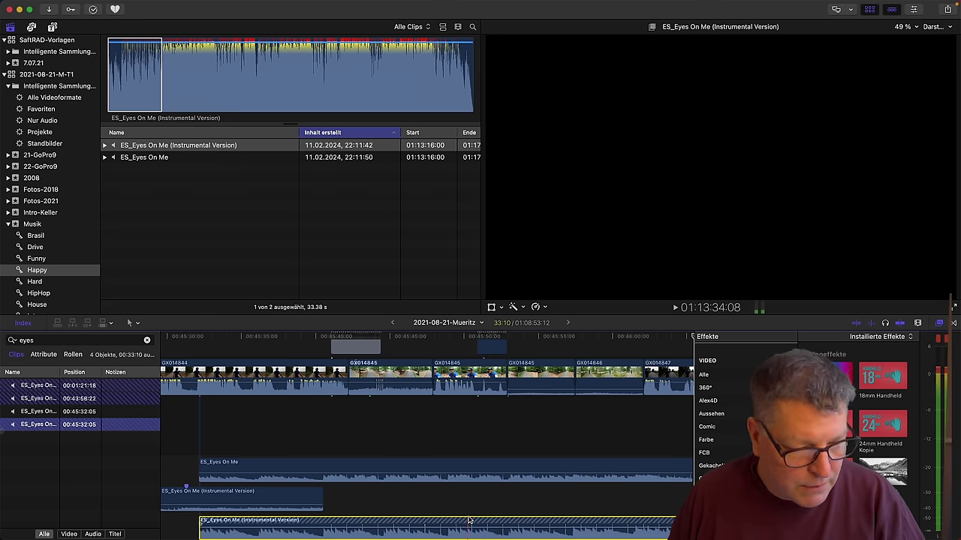
{"action": "key", "text": "alt+bracketright"}
{"action": "left_click", "coordinate": [508, 495]}
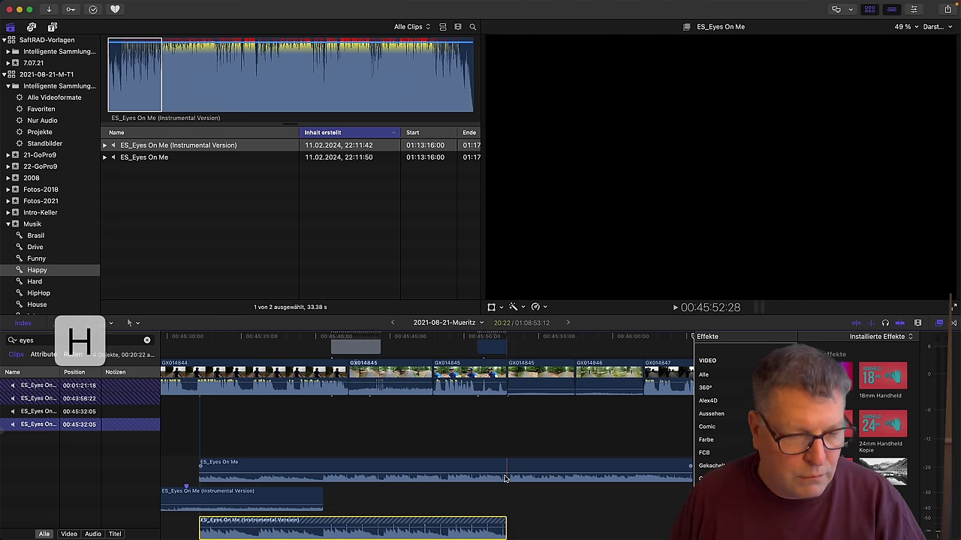
{"action": "left_click", "coordinate": [507, 464]}
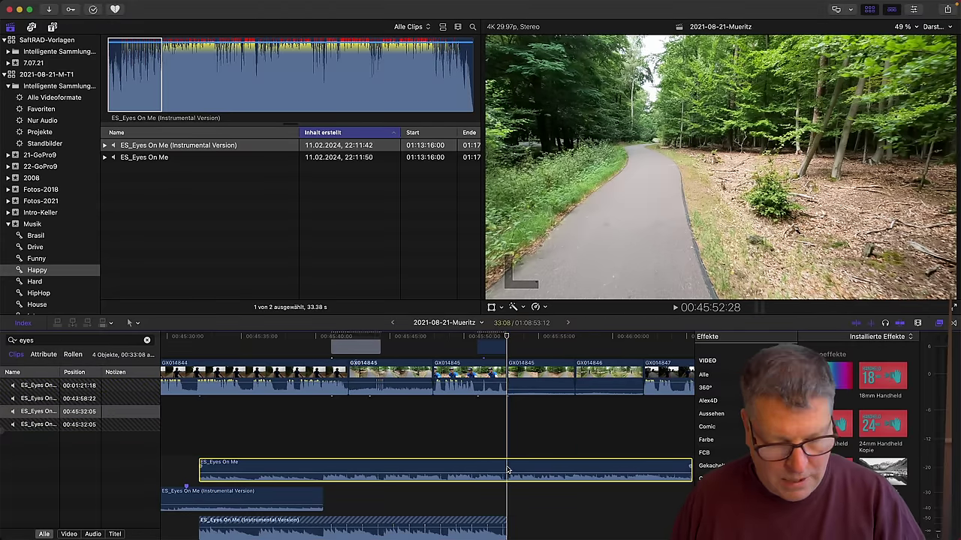
{"action": "key", "text": "alt+bracketleft"}
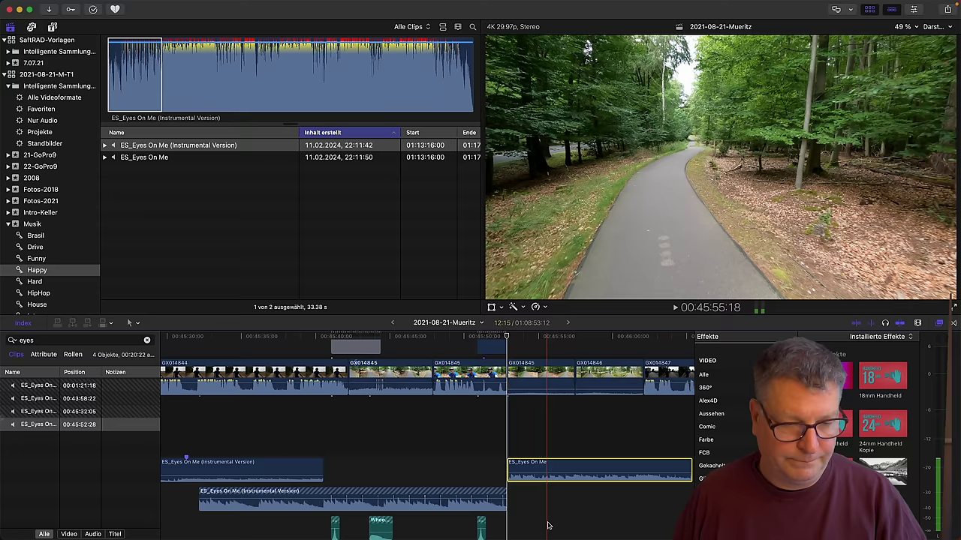
Set the volume of the newly trimmed ES_Eyes On Me (Instrumental Version) track to -12 dB.
{"action": "left_click", "coordinate": [494, 495]}
{"action": "key", "text": "ctrl+alt+l"}
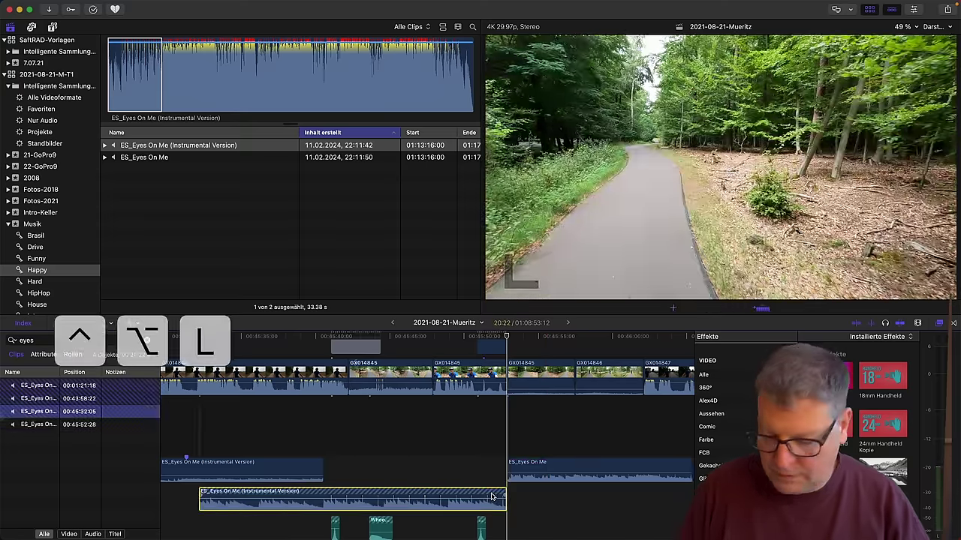
{"action": "key", "text": "Return"}
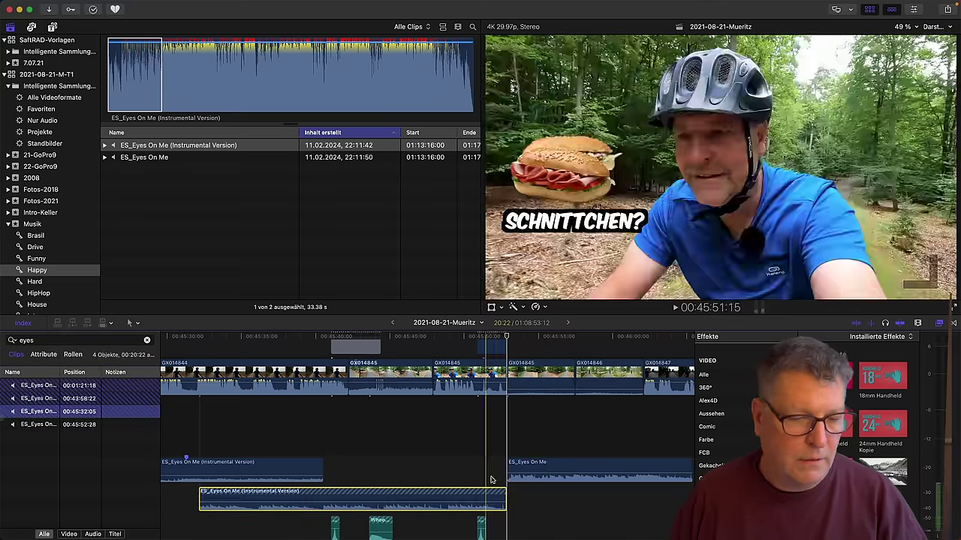
Play across the join between the instrumental track and ES_Eyes On Me to check the music transition.
{"action": "left_click", "coordinate": [491, 480]}
{"action": "key", "text": "space"}
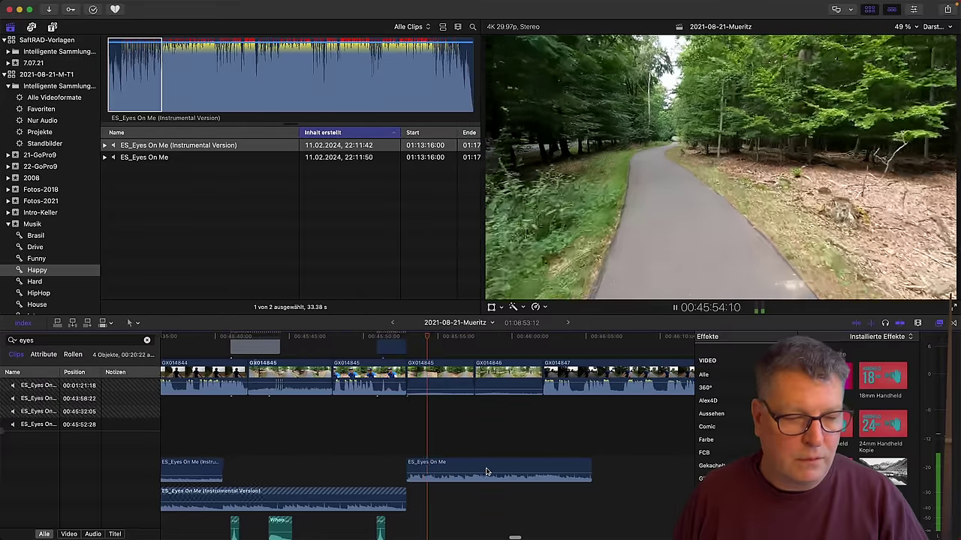
{"action": "key", "text": "space"}
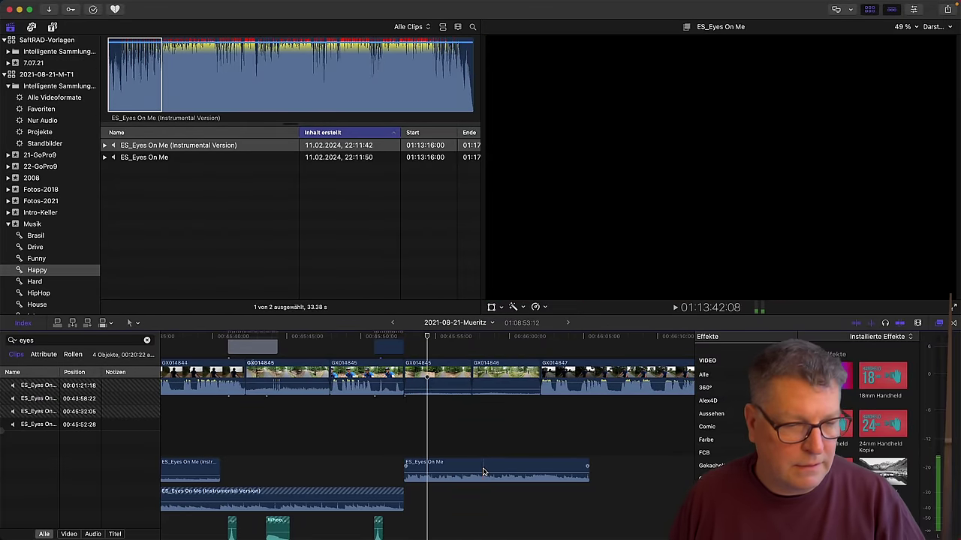
Lower the volume of the new instrumental track over the range where it overlaps the earlier instrumental clip.
{"action": "left_click", "coordinate": [34, 424]}
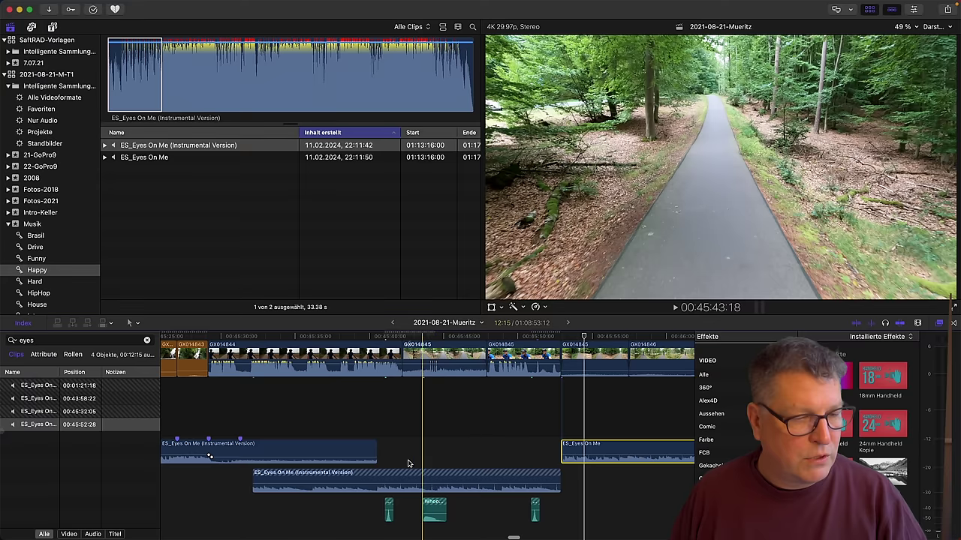
{"action": "left_click", "coordinate": [255, 471]}
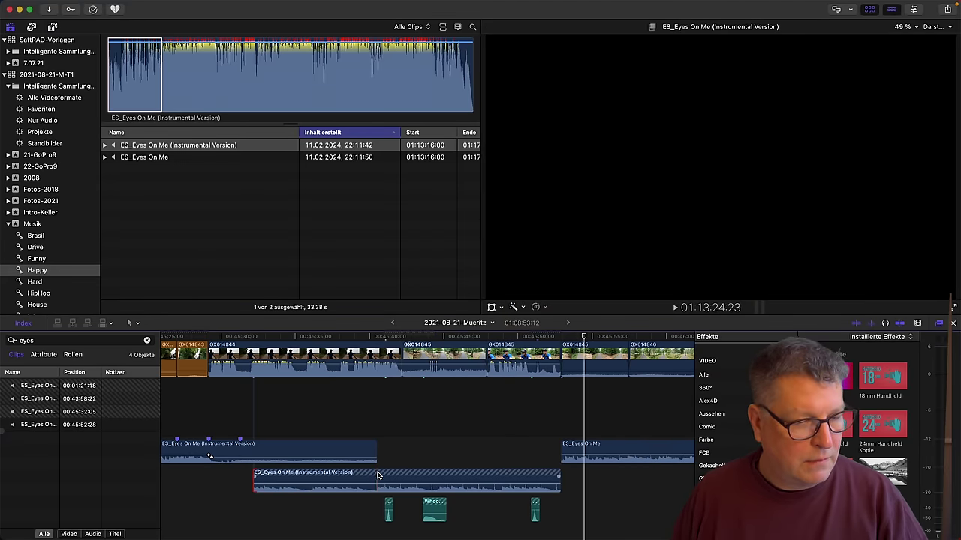
{"action": "key", "text": "r"}
{"action": "left_click_drag", "start_coordinate": [379, 478], "coordinate": [302, 525]}
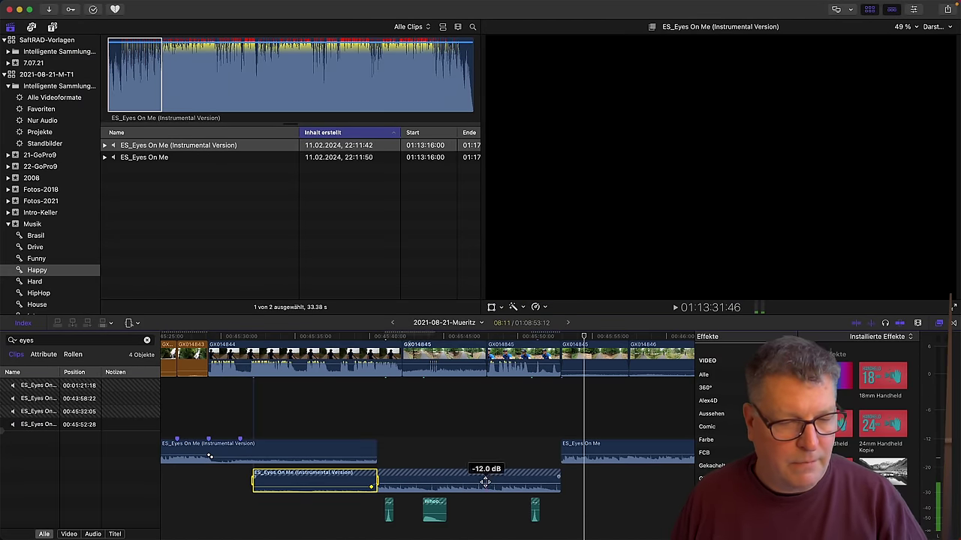
Lower the volume of the instrumental track over its final 05:00 range, below the last GX014845 speech clip.
{"action": "key", "text": "r"}
{"action": "left_click_drag", "start_coordinate": [489, 484], "coordinate": [560, 484]}
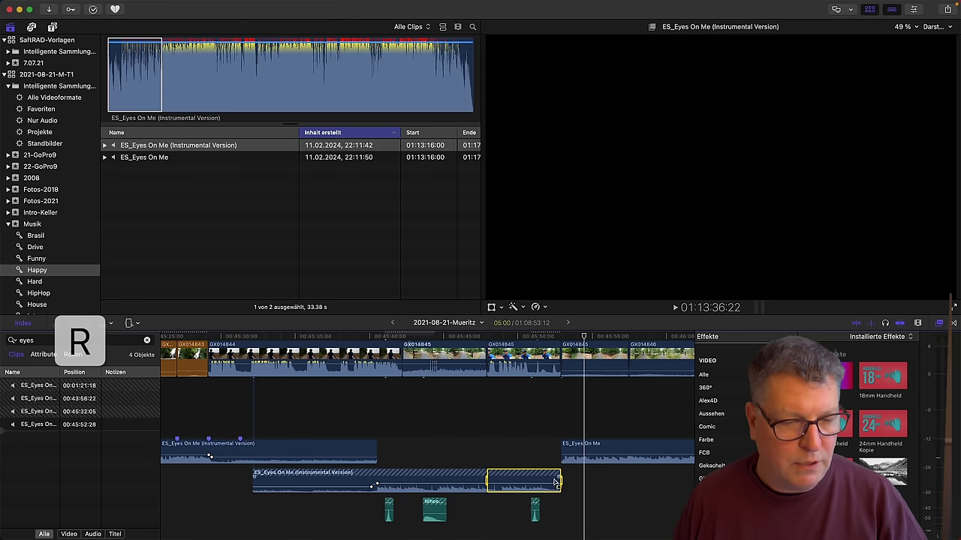
{"action": "left_click_drag", "start_coordinate": [517, 487], "coordinate": [515, 521]}
{"action": "left_click", "coordinate": [493, 508]}
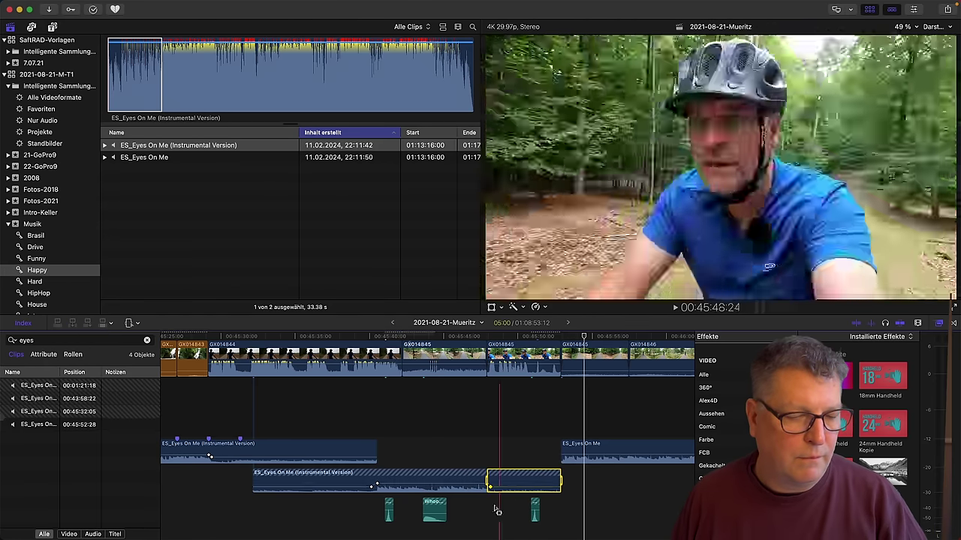
Play through the end of the instrumental track into ES_Eyes On Me to check the volume changes and transition.
{"action": "key", "text": "space"}
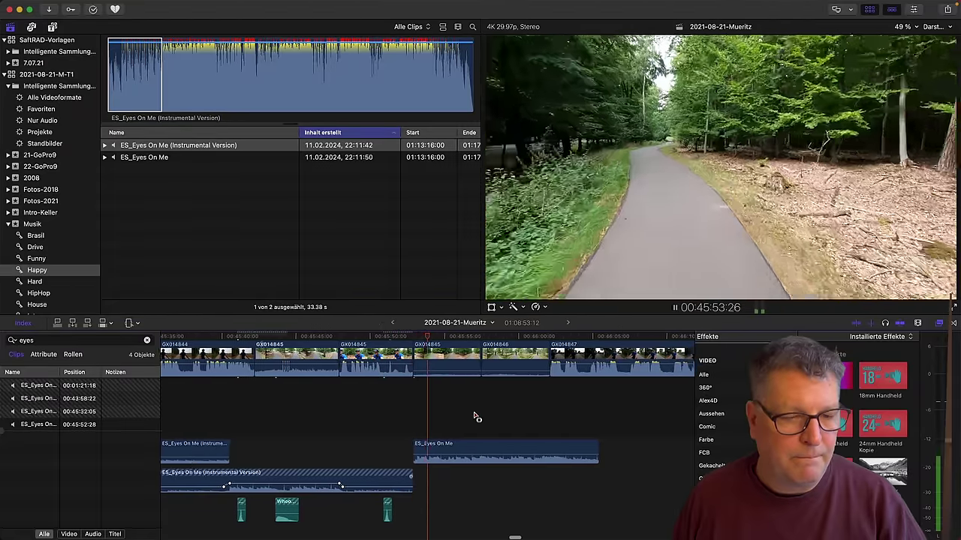
{"action": "key", "text": "space"}
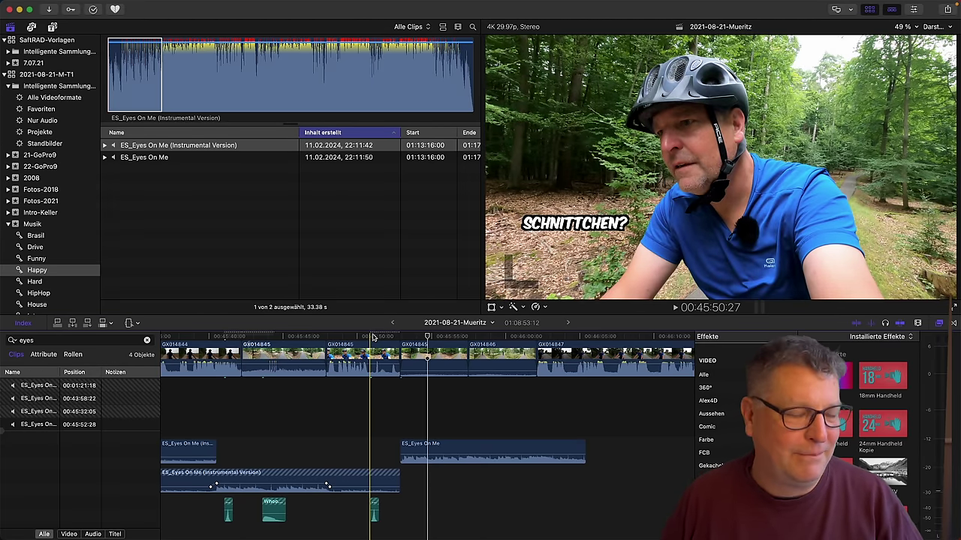
{"action": "key", "text": "space"}
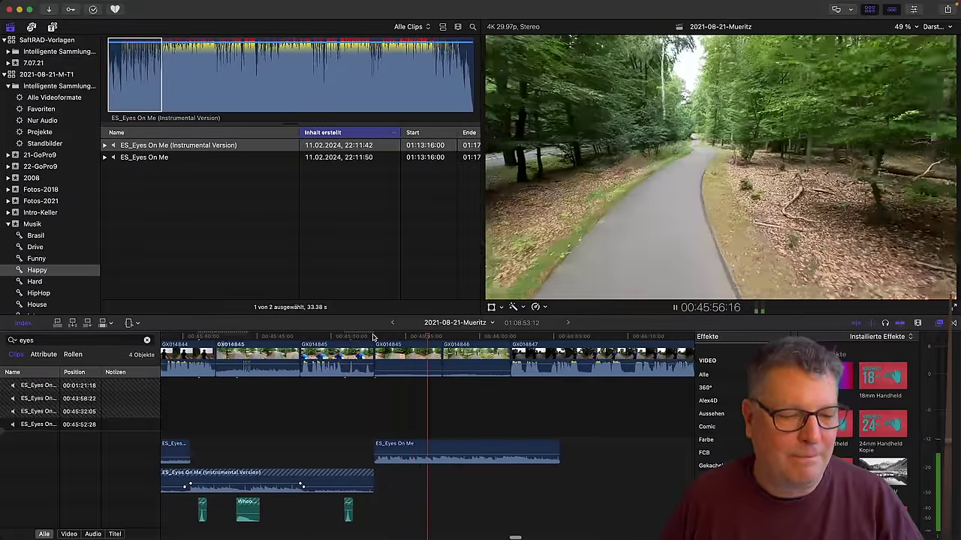
{"action": "key", "text": "space"}
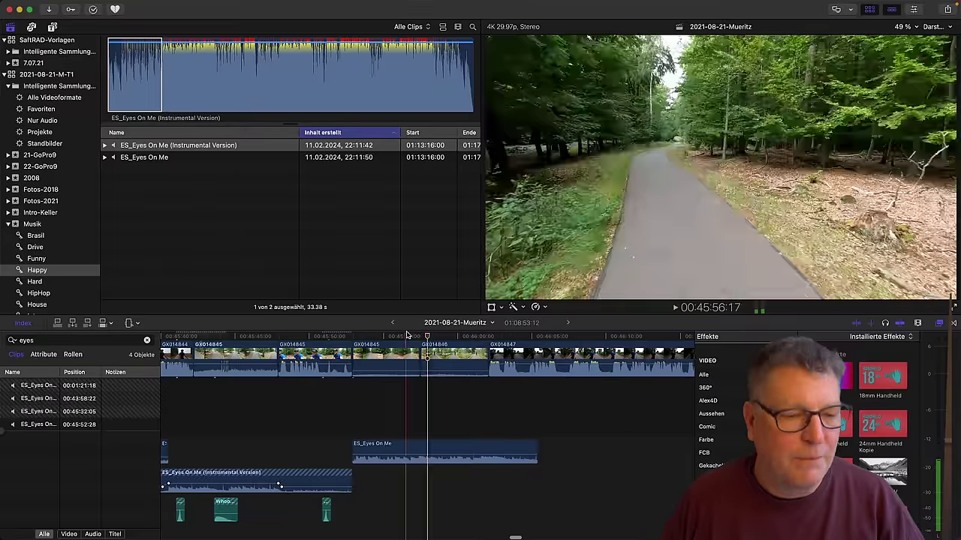
Find the beat near 00:45:57 and trim two frames off the end of GX014845 to match the cut to the music.
{"action": "left_click", "coordinate": [413, 335]}
{"action": "key", "text": "super+equal"}
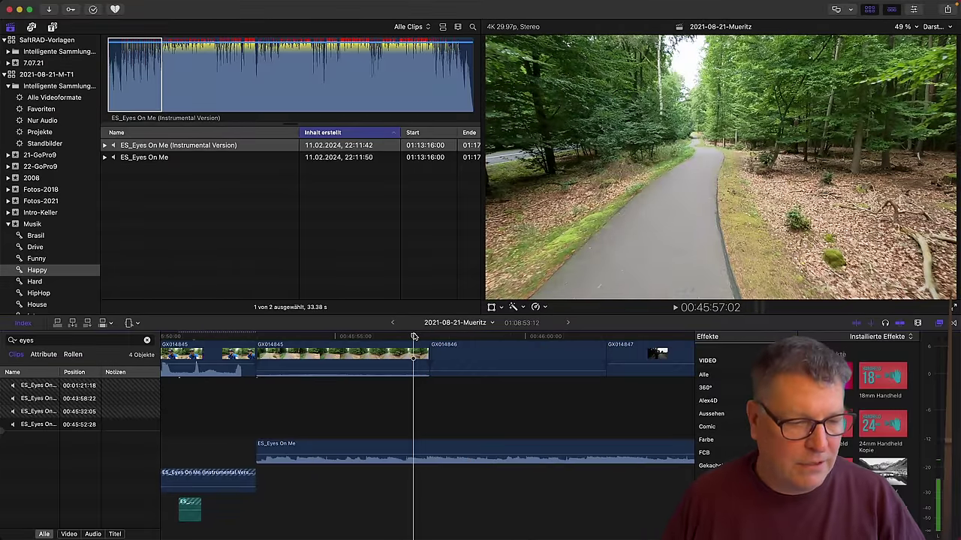
{"action": "left_click", "coordinate": [401, 336]}
{"action": "key", "text": "space"}
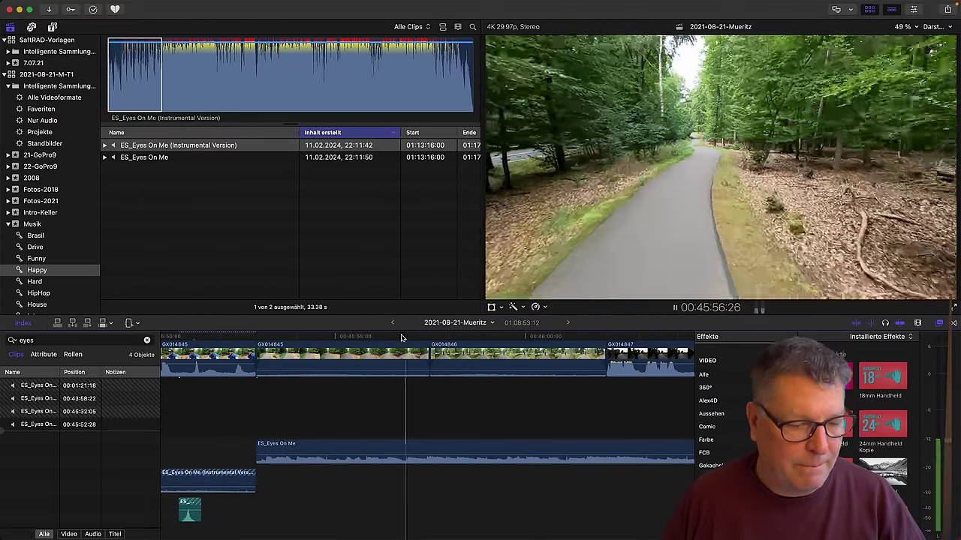
{"action": "key", "text": "space"}
{"action": "left_click_drag", "start_coordinate": [427, 337], "coordinate": [418, 338]}
{"action": "key", "text": "Left"}
{"action": "key", "text": "Left"}
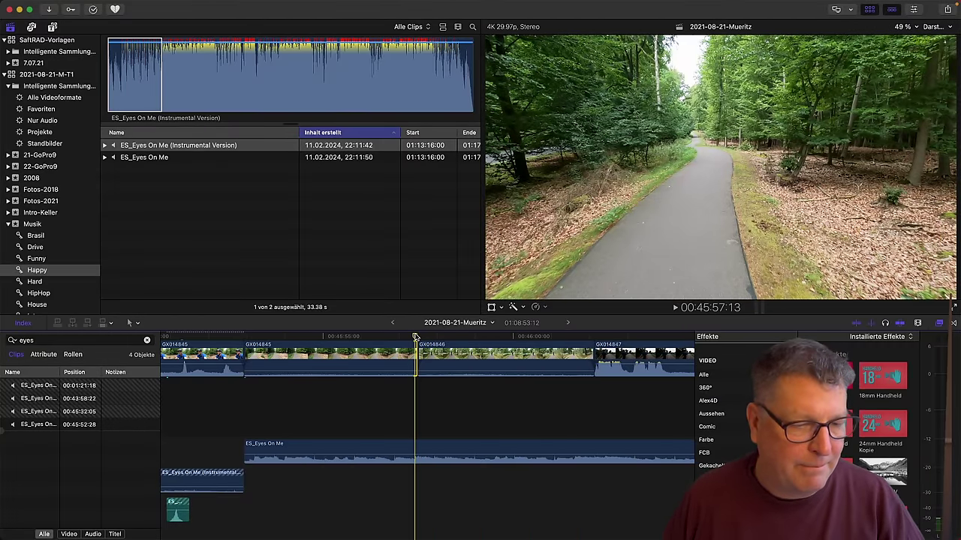
{"action": "key", "text": "j"}
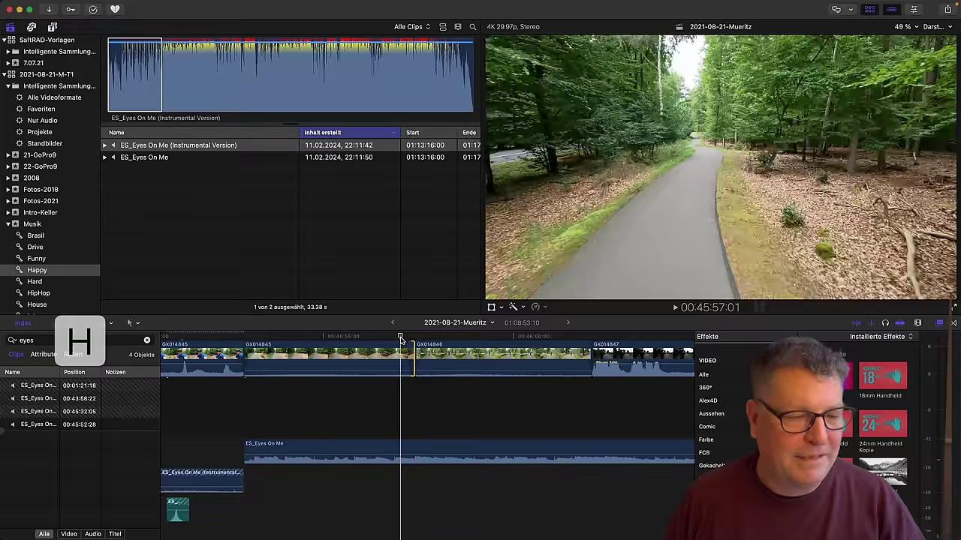
{"action": "key", "text": "k"}
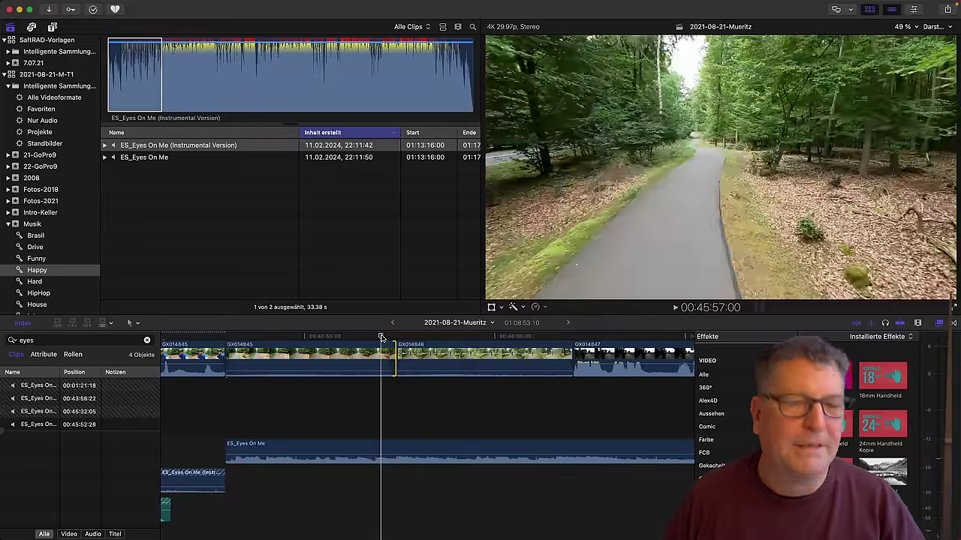
Find the next musical accent and trim the end of GX014846 to 00:46:01:18.
{"action": "key", "text": "l"}
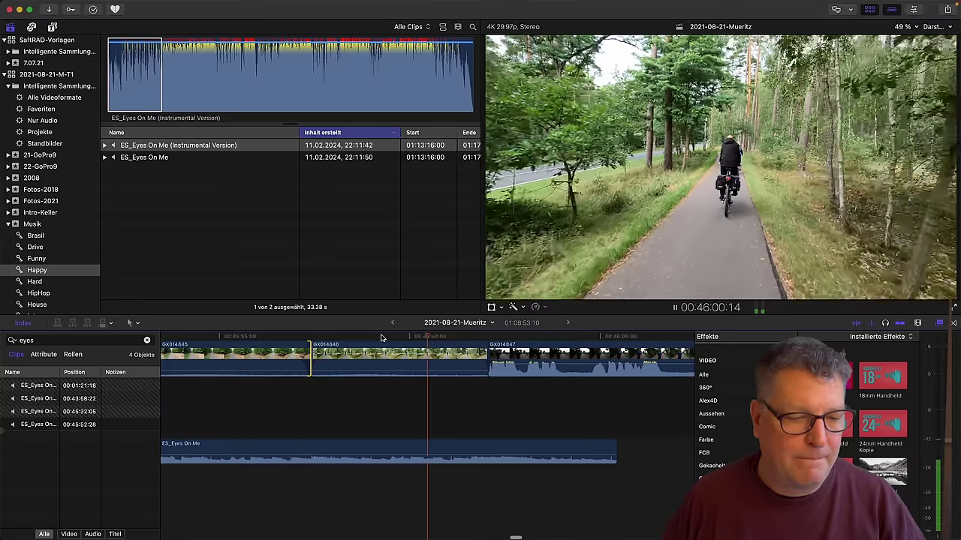
{"action": "key", "text": "k"}
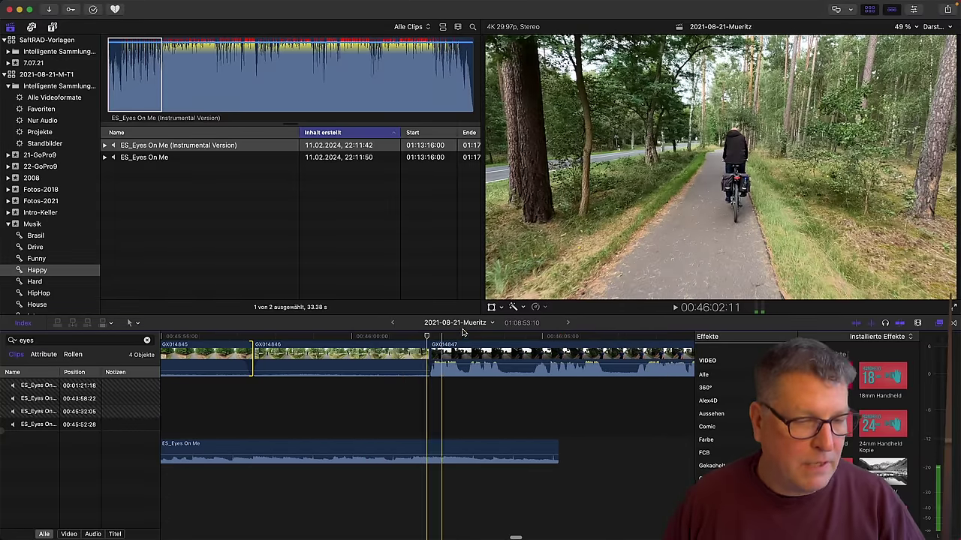
{"action": "left_click_drag", "start_coordinate": [426, 339], "coordinate": [414, 334]}
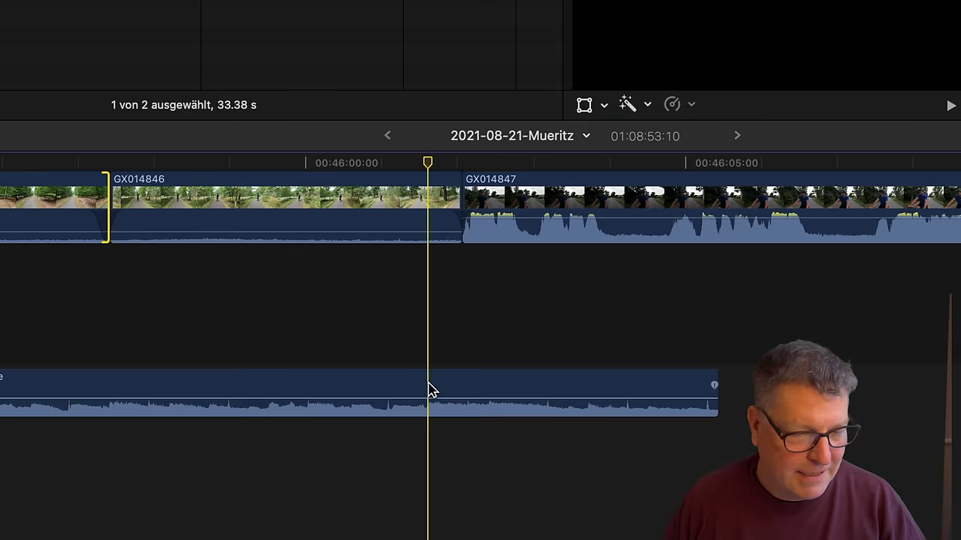
{"action": "left_click", "coordinate": [415, 442]}
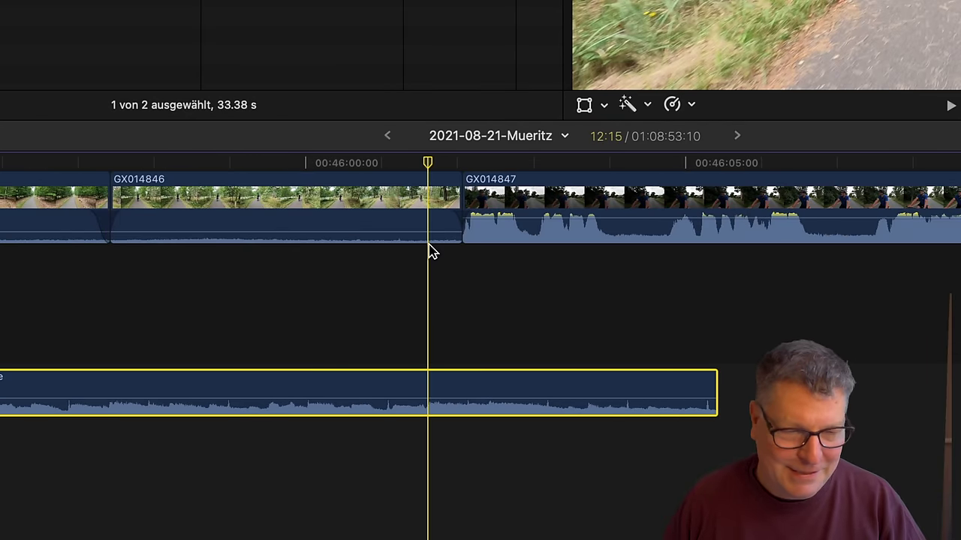
{"action": "left_click", "coordinate": [430, 208]}
{"action": "key", "text": "h"}
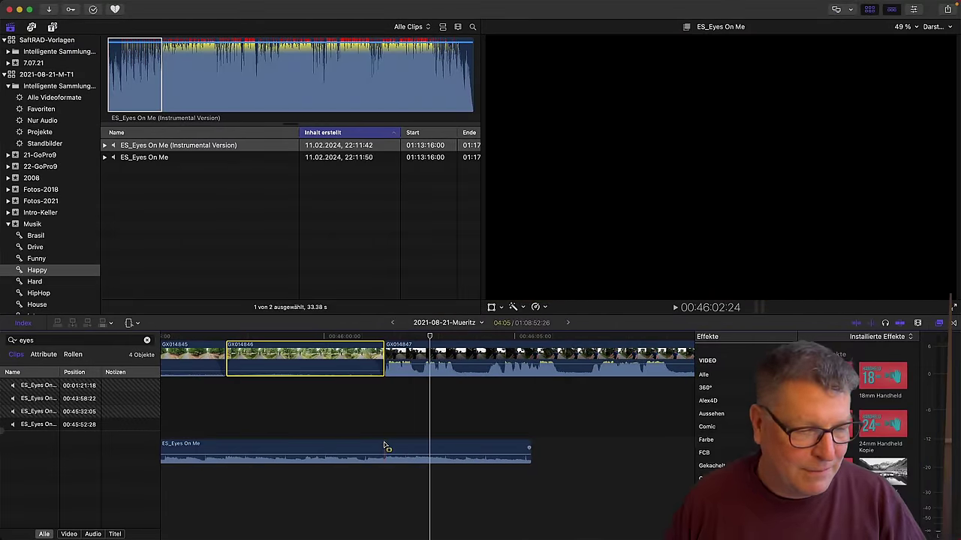
Play ES_Eyes On Me from the start of GX014847 at 00:46:01:18 to hear the music under the speech.
{"action": "left_click", "coordinate": [384, 446]}
{"action": "left_click", "coordinate": [385, 337]}
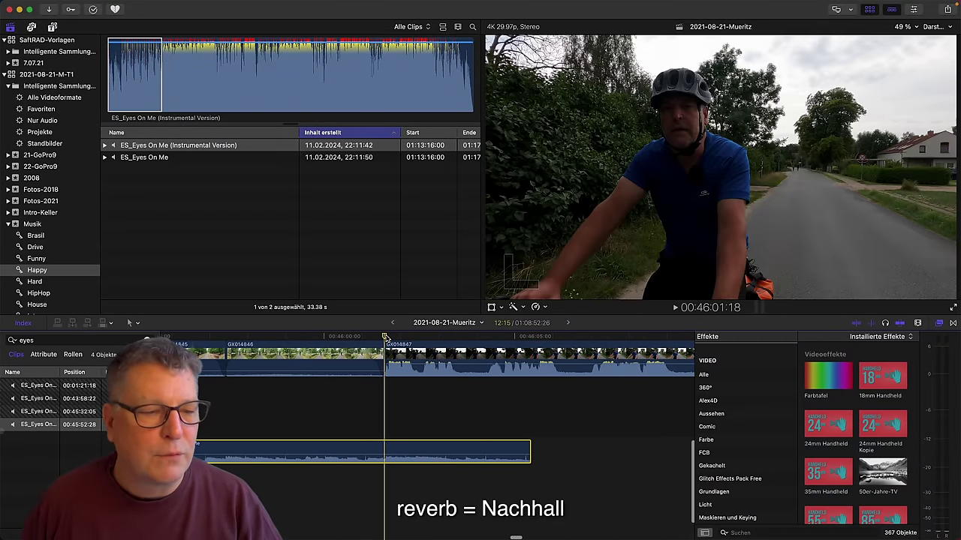
{"action": "key", "text": "space"}
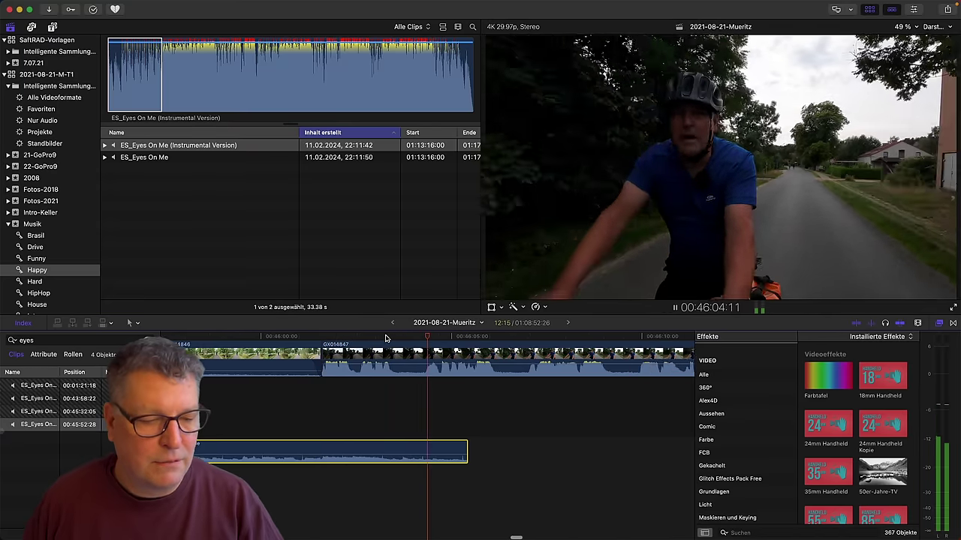
{"action": "key", "text": "space"}
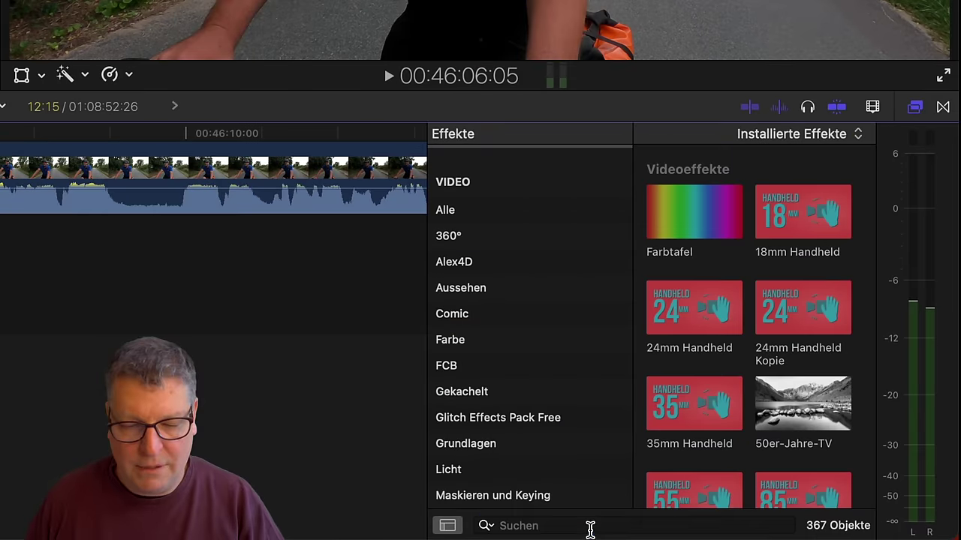
Search the effects for "kath" and apply Kathedrale 2 to the ES_Eyes On Me clip.
{"action": "left_click", "coordinate": [776, 534]}
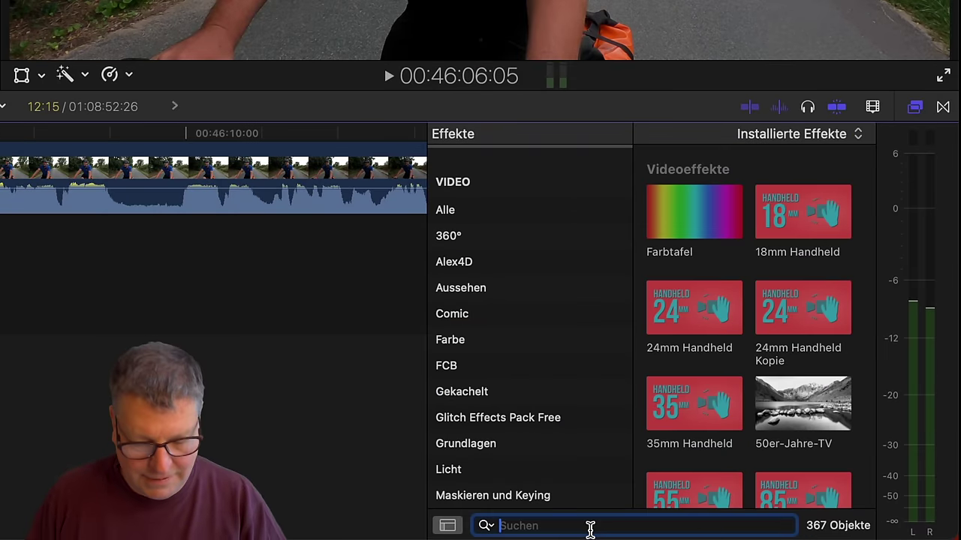
{"action": "type", "text": "kath"}
{"action": "left_click_drag", "start_coordinate": [699, 217], "coordinate": [356, 451]}
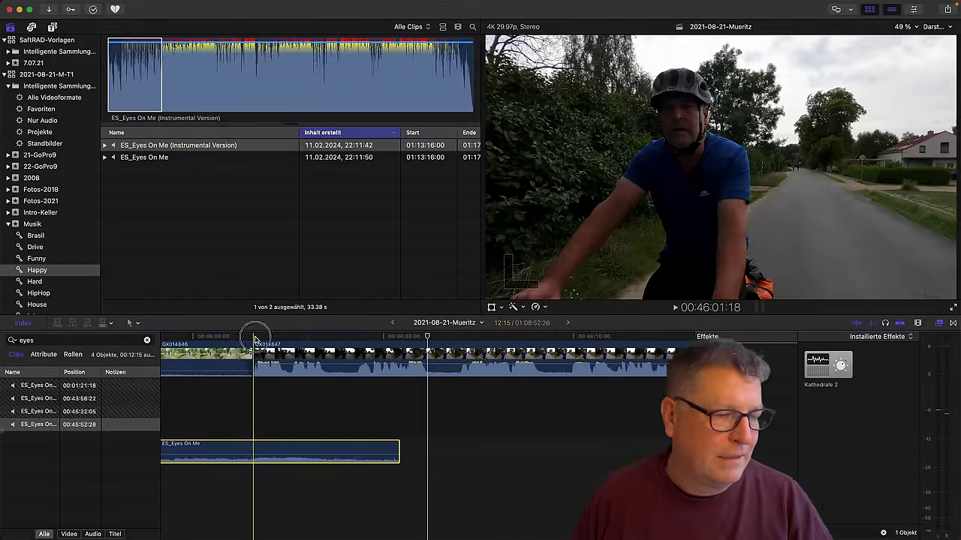
Insert a hold segment in ES_Eyes On Me at 00:46:02:06 and trim the clip to the end of that hold.
{"action": "left_click", "coordinate": [254, 339]}
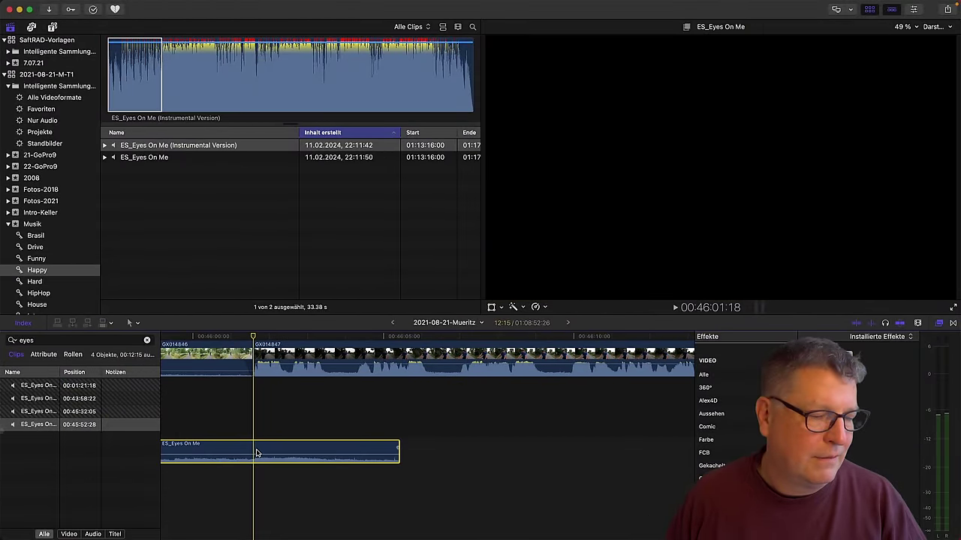
{"action": "left_click", "coordinate": [277, 452]}
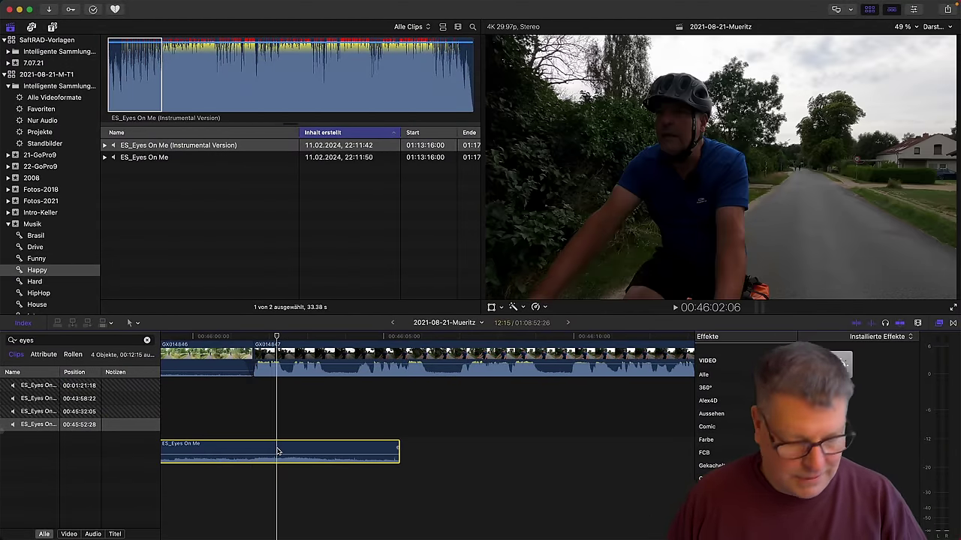
{"action": "key", "text": "shift+h"}
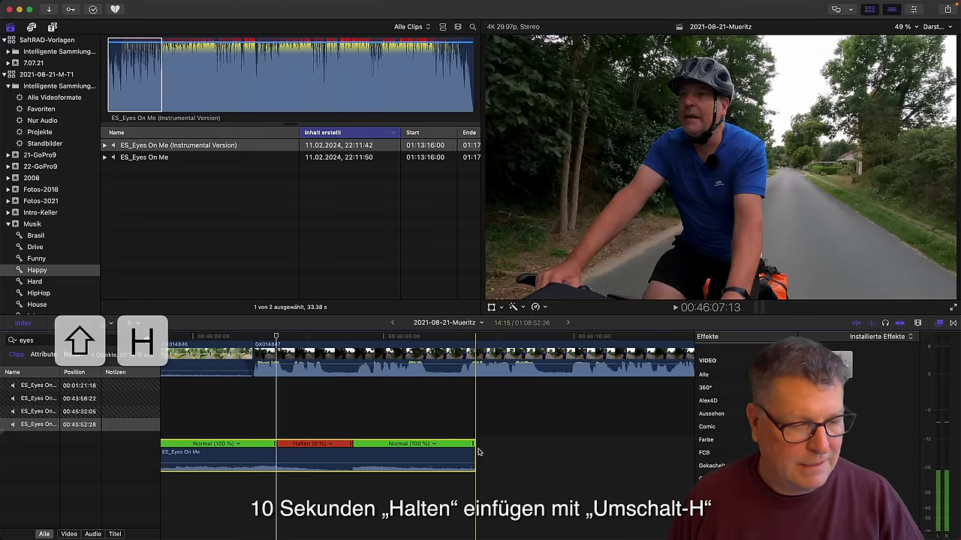
{"action": "left_click_drag", "start_coordinate": [478, 452], "coordinate": [352, 454]}
Keyframe the Kathedrale 2 strength at 50 at 00:46:01:18 and at 0 at 00:46:01:13.
{"action": "left_click", "coordinate": [252, 351]}
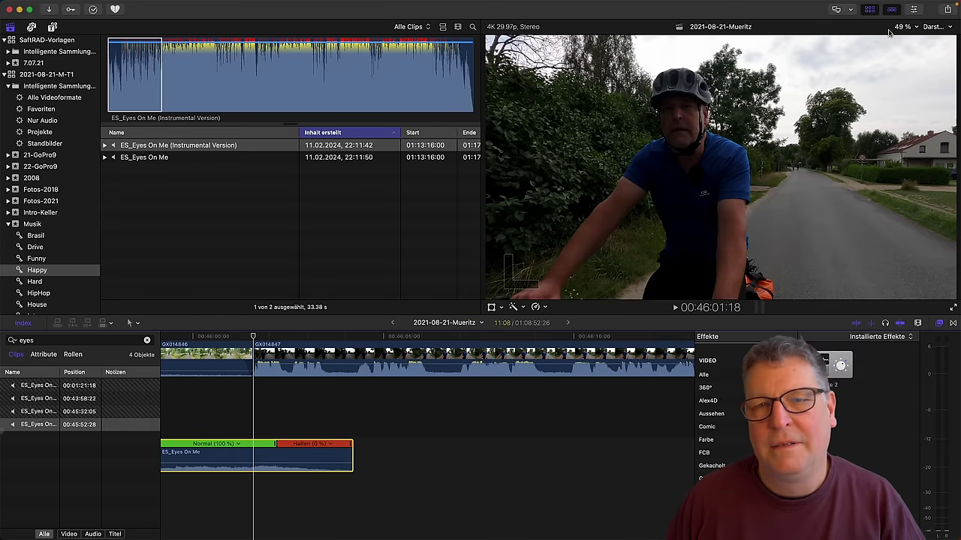
{"action": "left_click", "coordinate": [913, 9]}
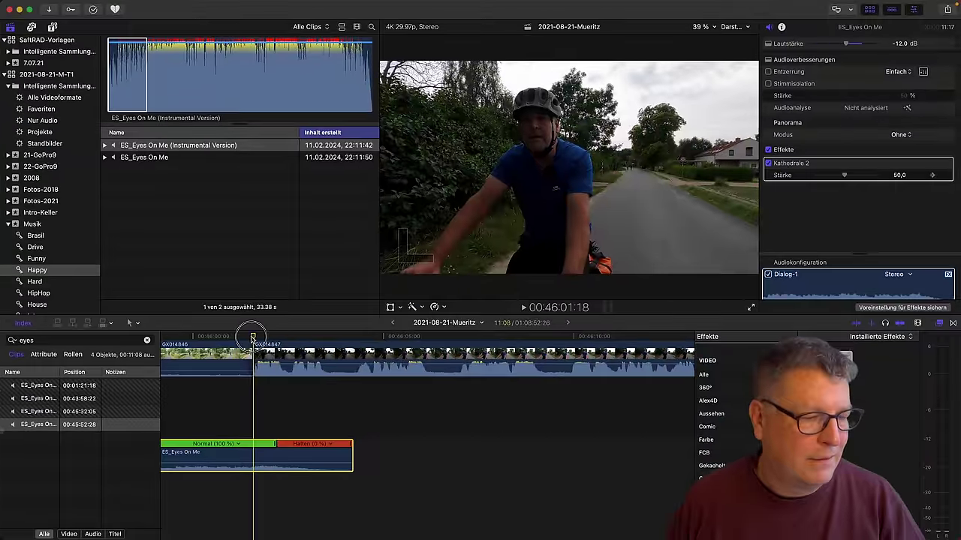
{"action": "left_click", "coordinate": [247, 337]}
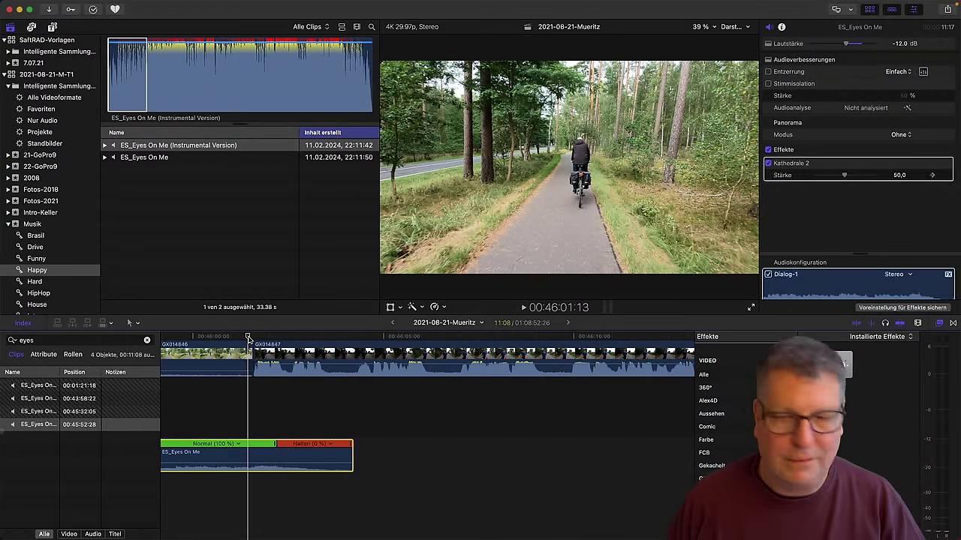
{"action": "left_click_drag", "start_coordinate": [827, 177], "coordinate": [814, 175]}
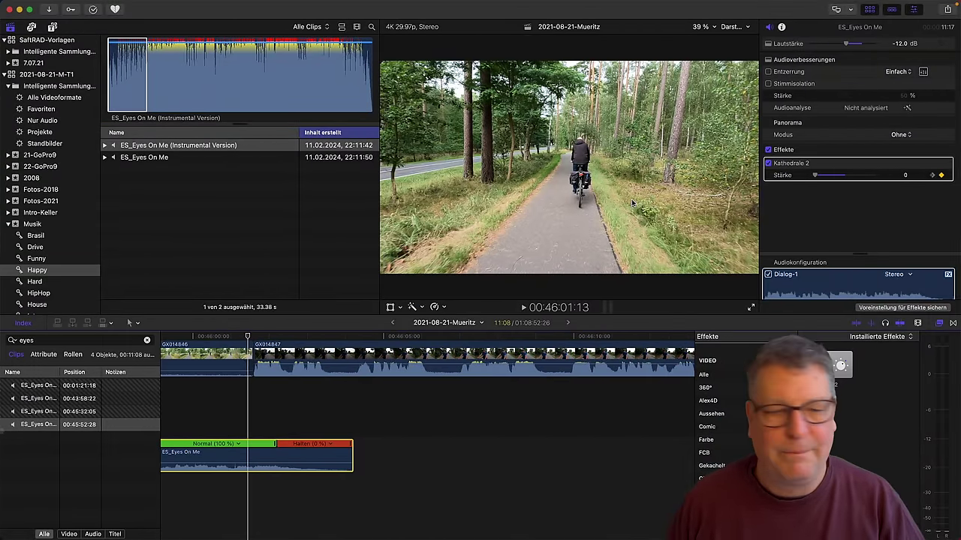
Play from 00:46:00:27 past the end of ES_Eyes On Me to check the reverb fade-out.
{"action": "left_click", "coordinate": [227, 337]}
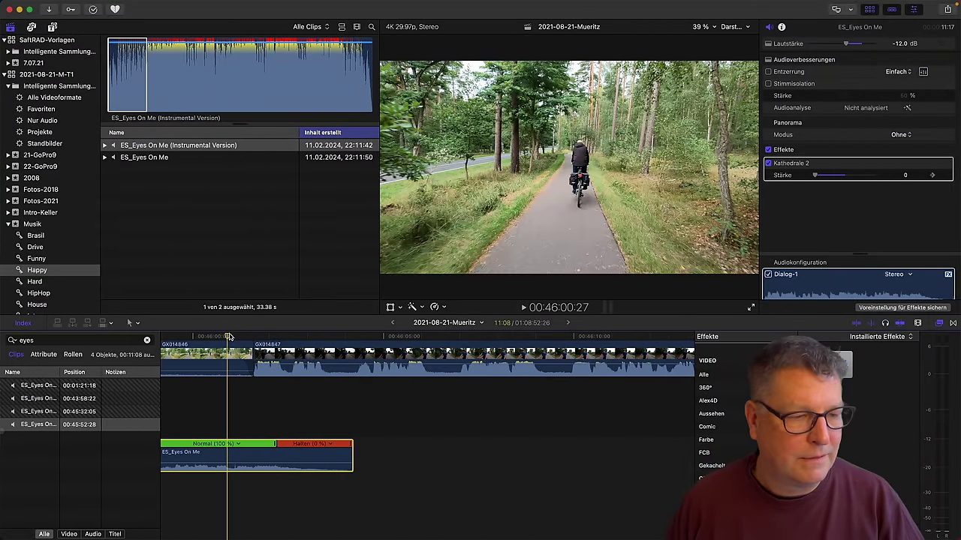
{"action": "key", "text": "space"}
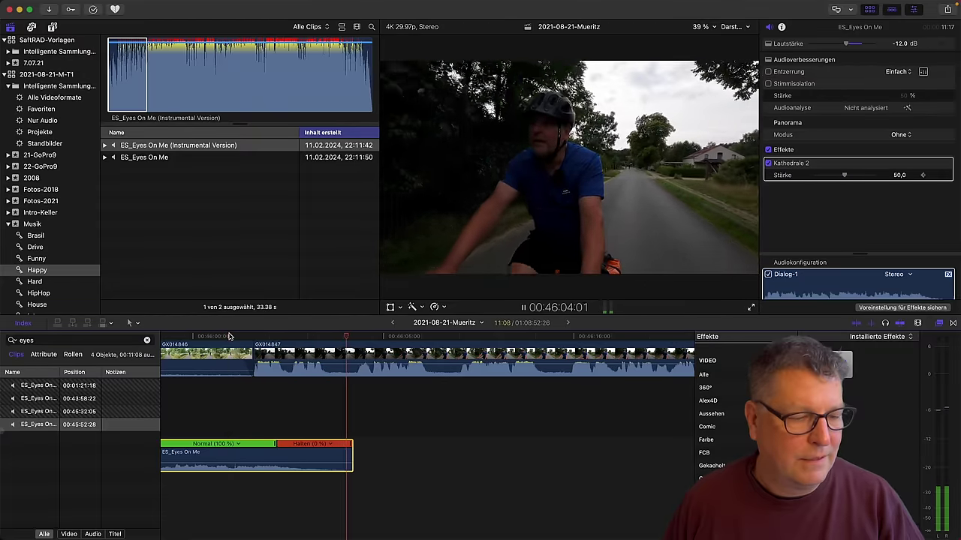
{"action": "key", "text": "space"}
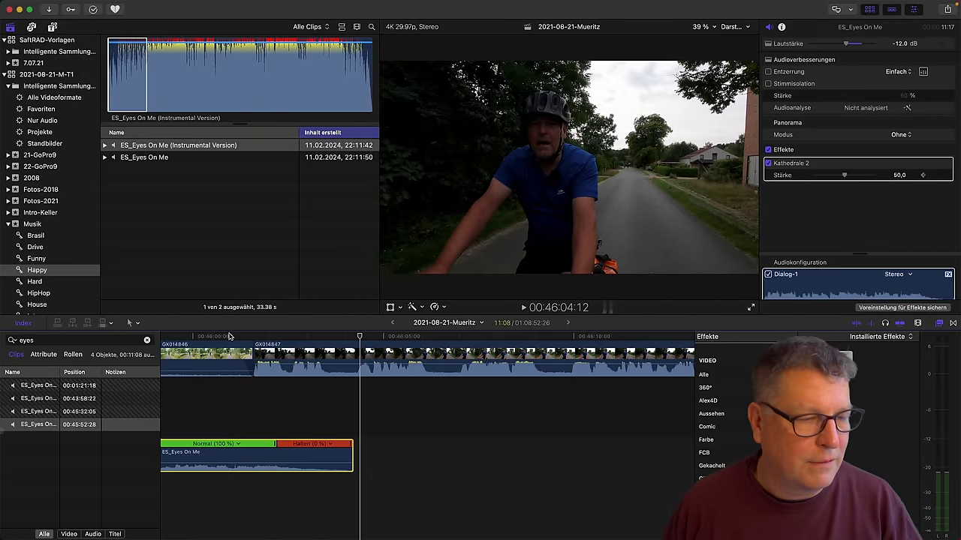
{"action": "left_click", "coordinate": [229, 337]}
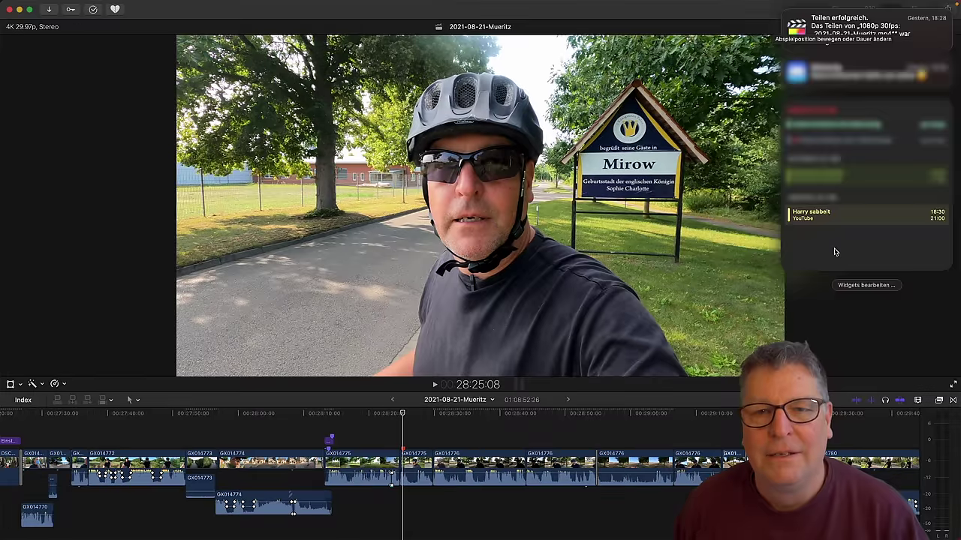
{"action": "left_click", "coordinate": [834, 251]}
{"action": "scroll", "coordinate": [480, 469], "scroll_direction": "right", "scroll_amount": 5}
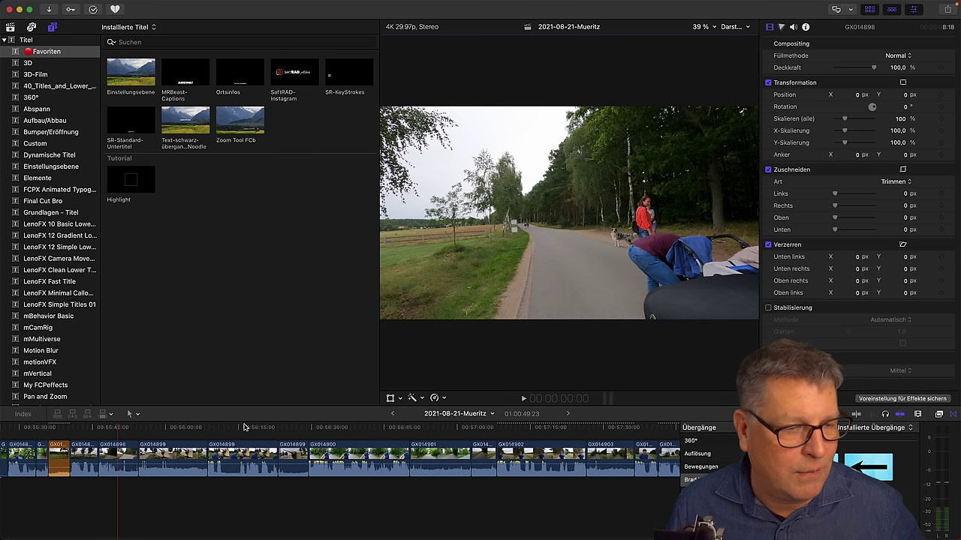
Play the GX014898 clip repeatedly from about 00:55:46 to review the road scene with the bicycle trailer, pedestrians and dog.
{"action": "left_click", "coordinate": [113, 429]}
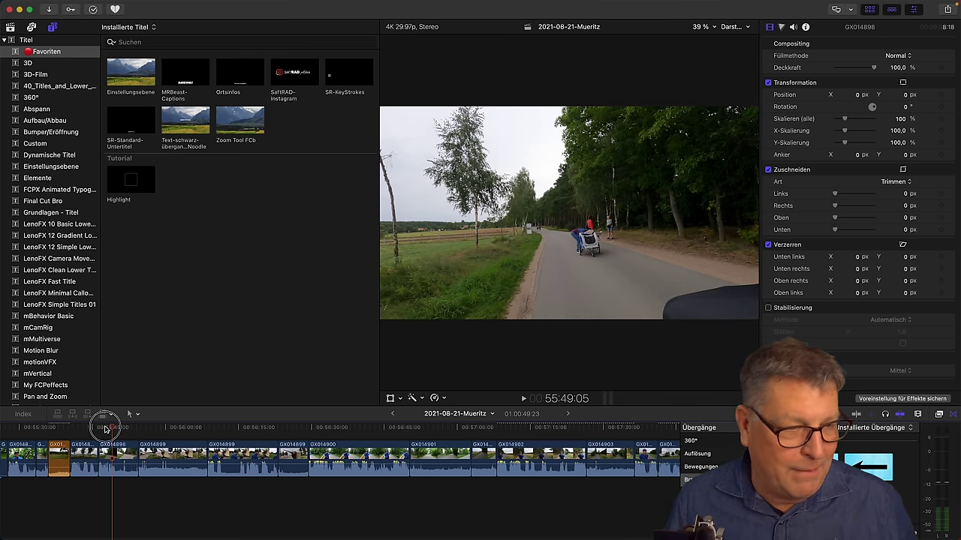
{"action": "left_click", "coordinate": [105, 429]}
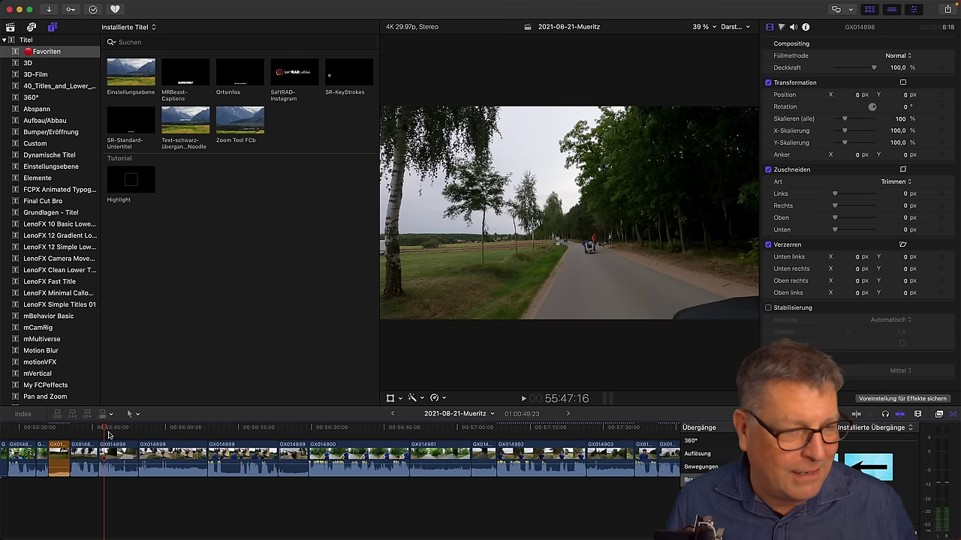
{"action": "left_click", "coordinate": [99, 428]}
{"action": "key", "text": "space"}
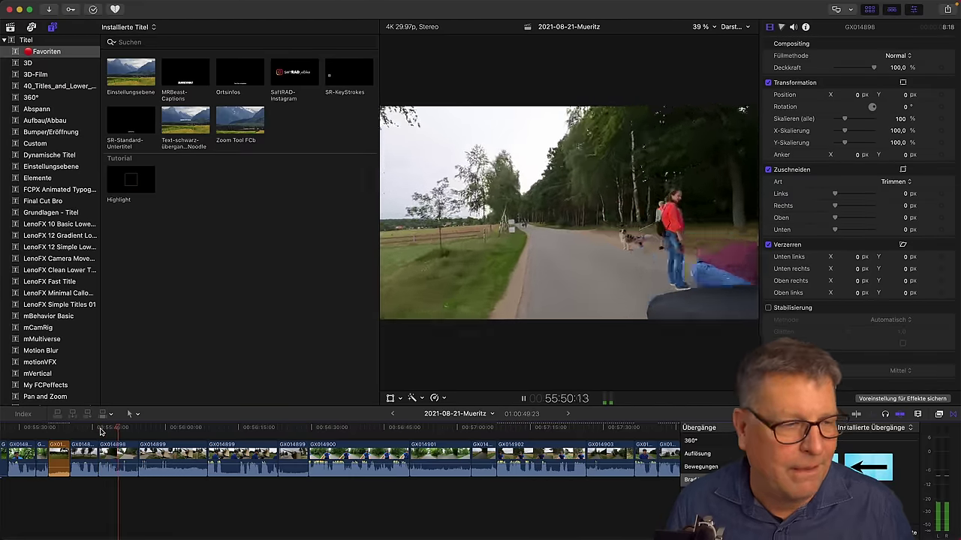
{"action": "key", "text": "space"}
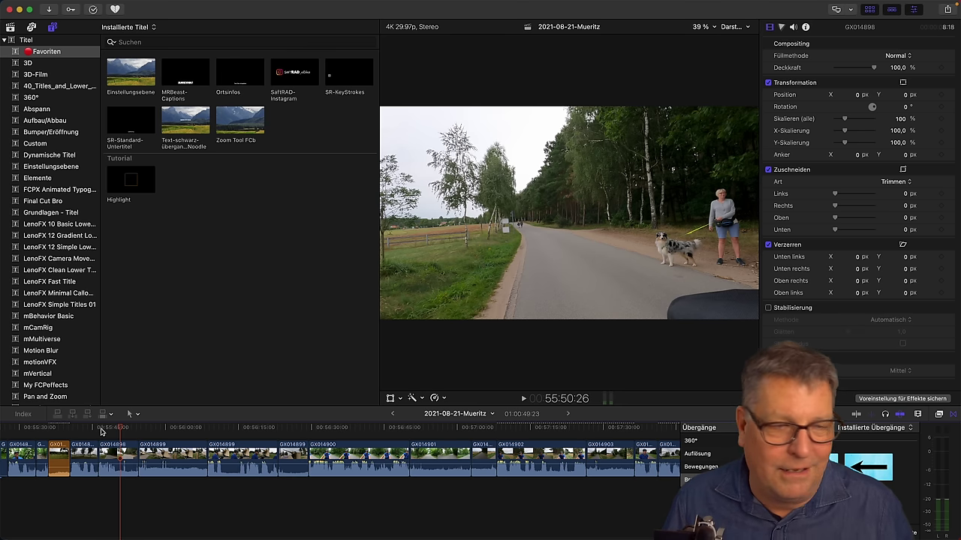
{"action": "left_click", "coordinate": [102, 430]}
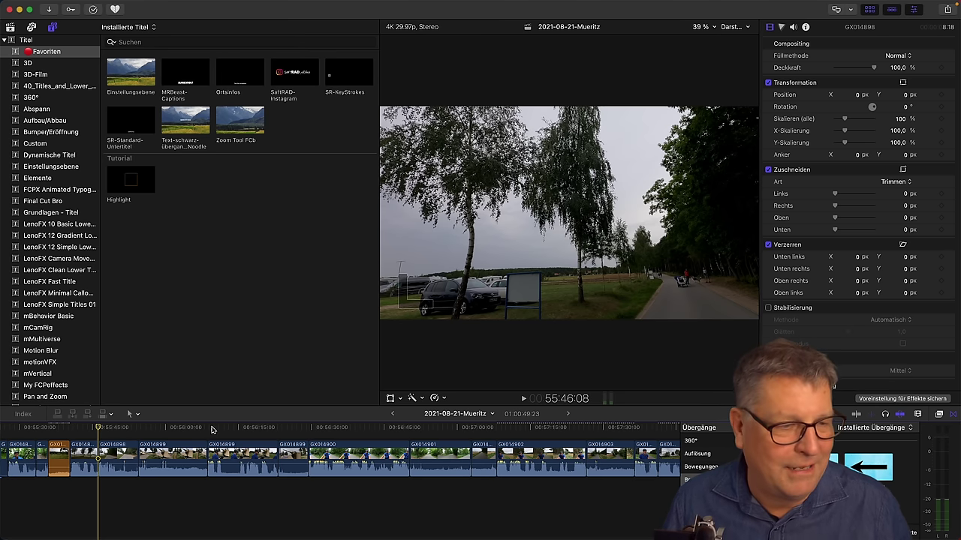
{"action": "left_click", "coordinate": [208, 428]}
{"action": "left_click", "coordinate": [104, 430]}
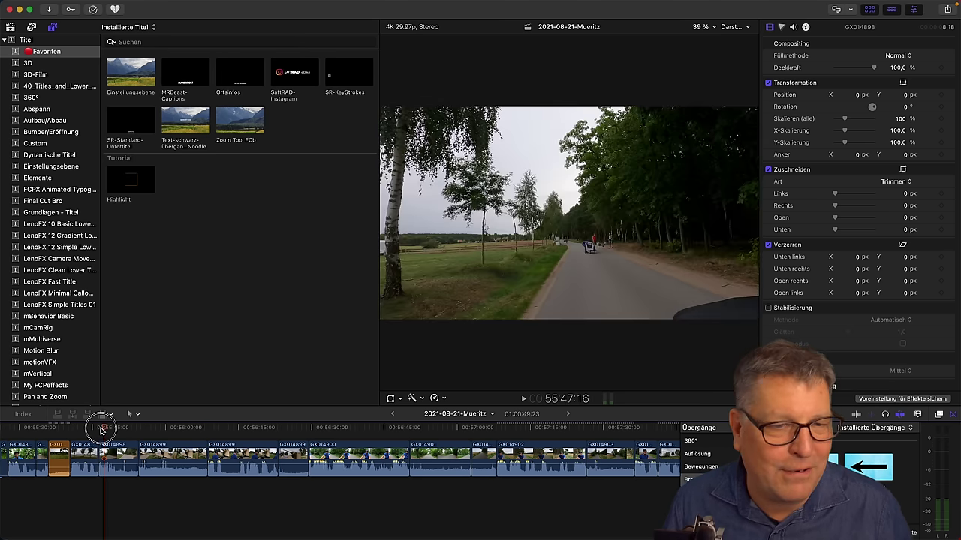
{"action": "left_click", "coordinate": [97, 428]}
{"action": "key", "text": "space"}
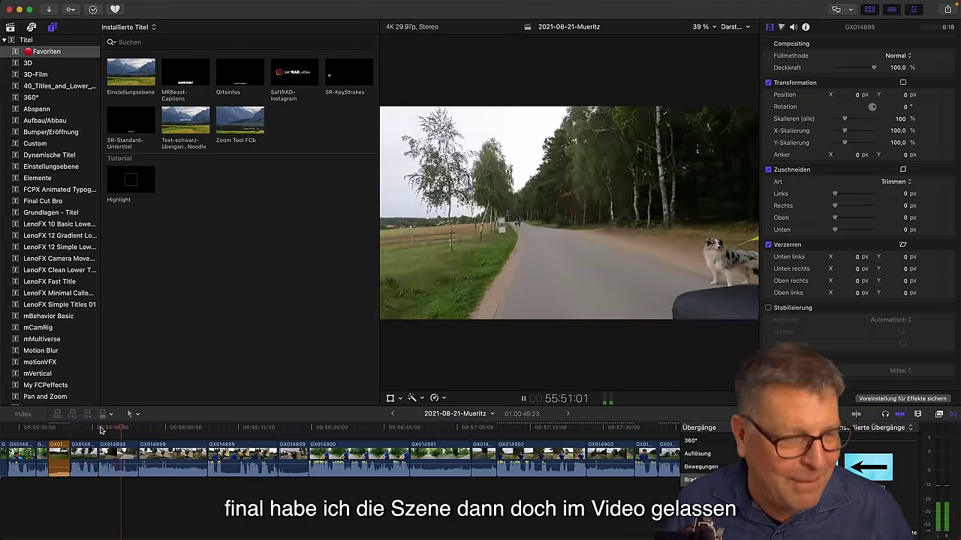
{"action": "key", "text": "space"}
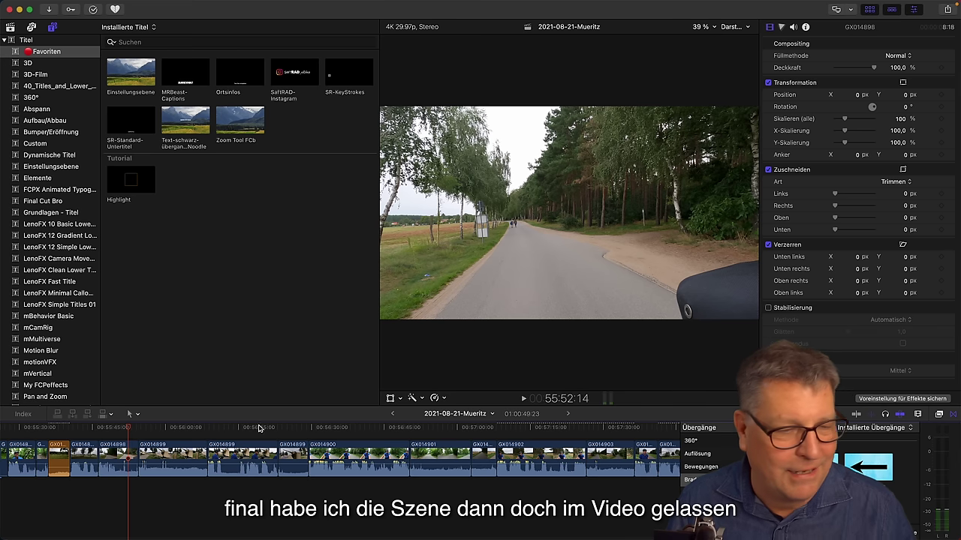
Check the start of GX014900 and the GX014902 clip, and play the GX014899 clips from 00:55:54:17 to their end at increased speed.
{"action": "left_click", "coordinate": [306, 427]}
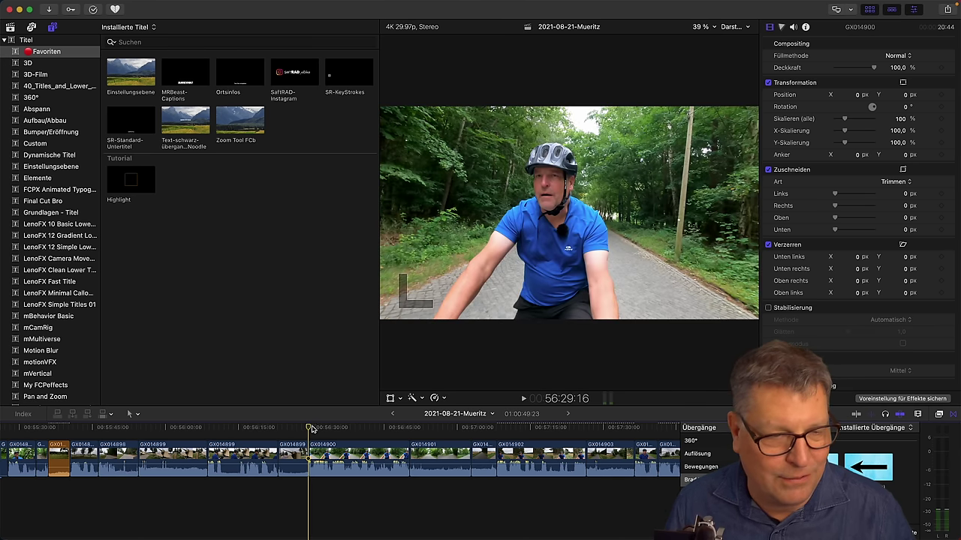
{"action": "left_click", "coordinate": [518, 430]}
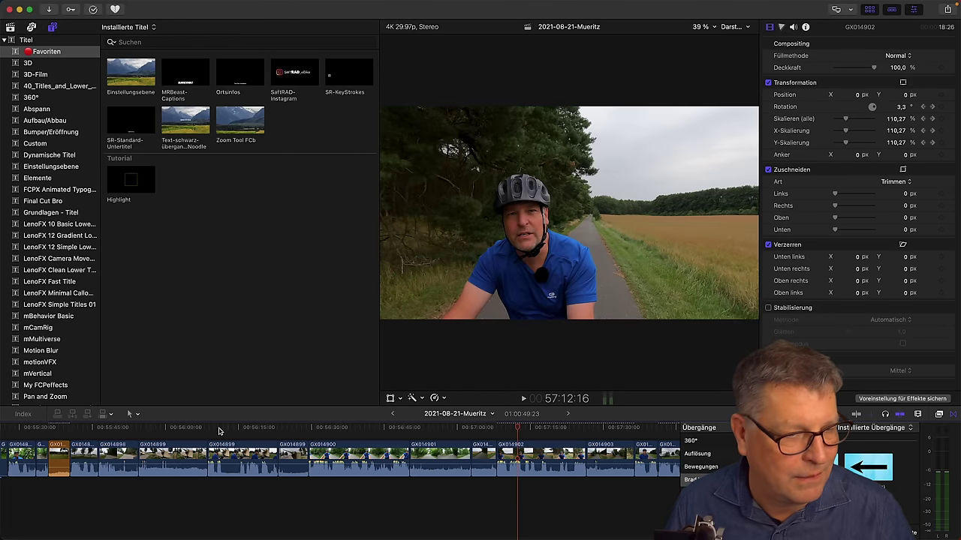
{"action": "left_click", "coordinate": [139, 429]}
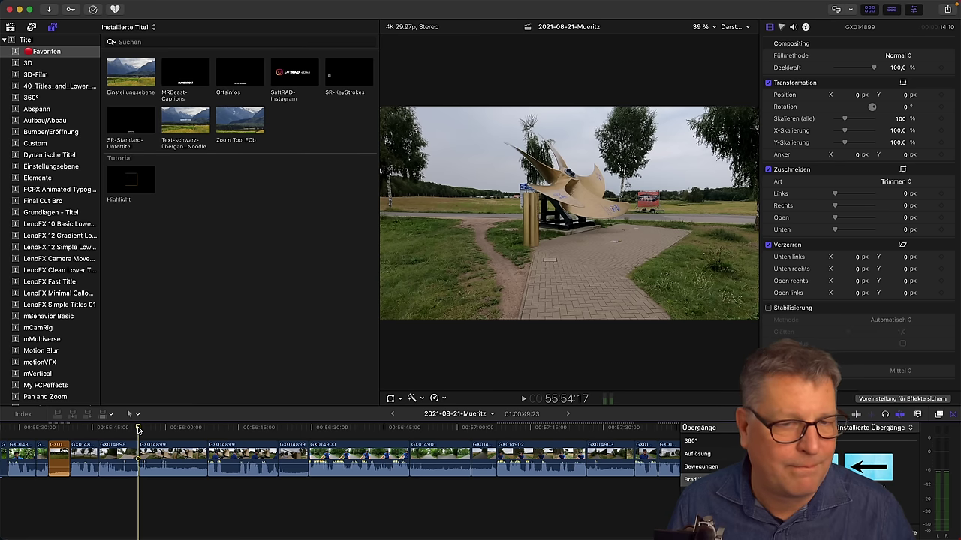
{"action": "key", "text": "space"}
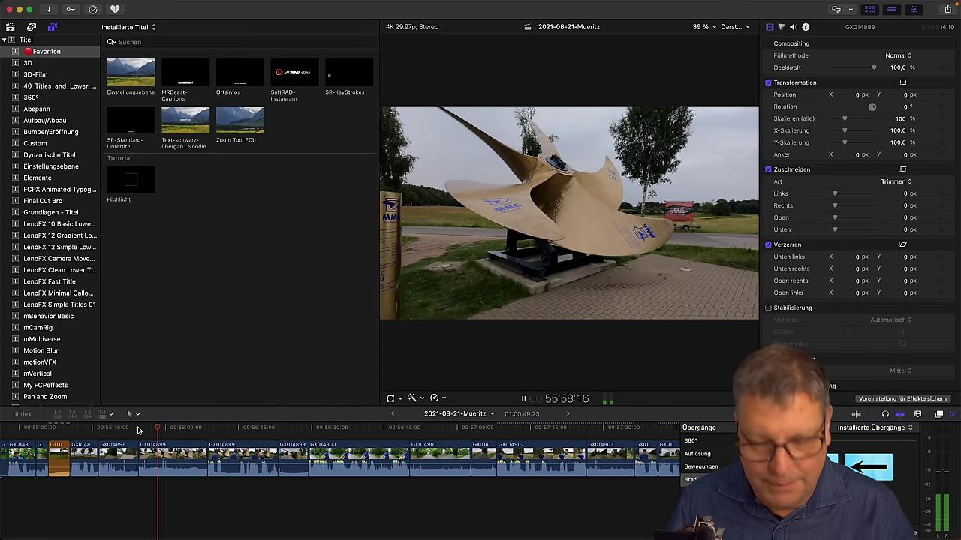
{"action": "key", "text": "l"}
{"action": "key", "text": "l"}
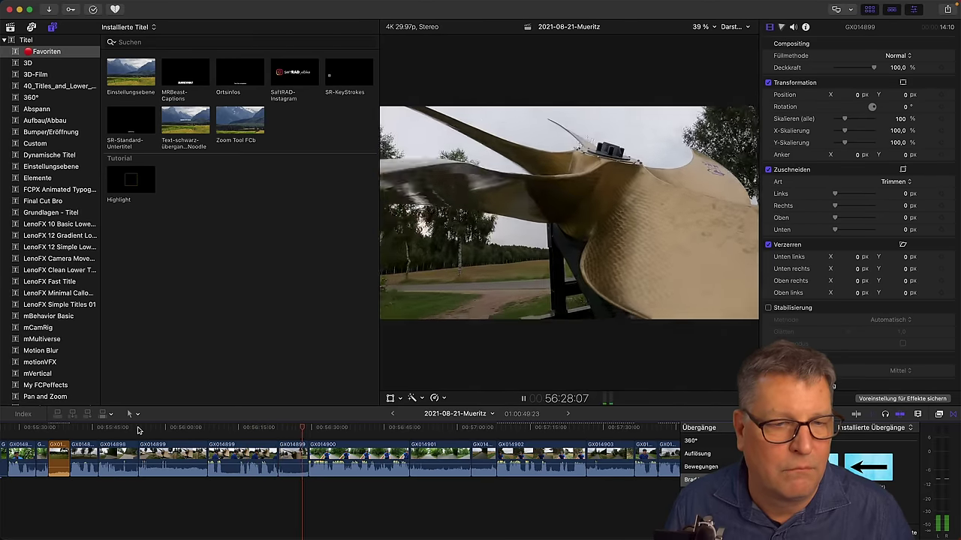
{"action": "key", "text": "space"}
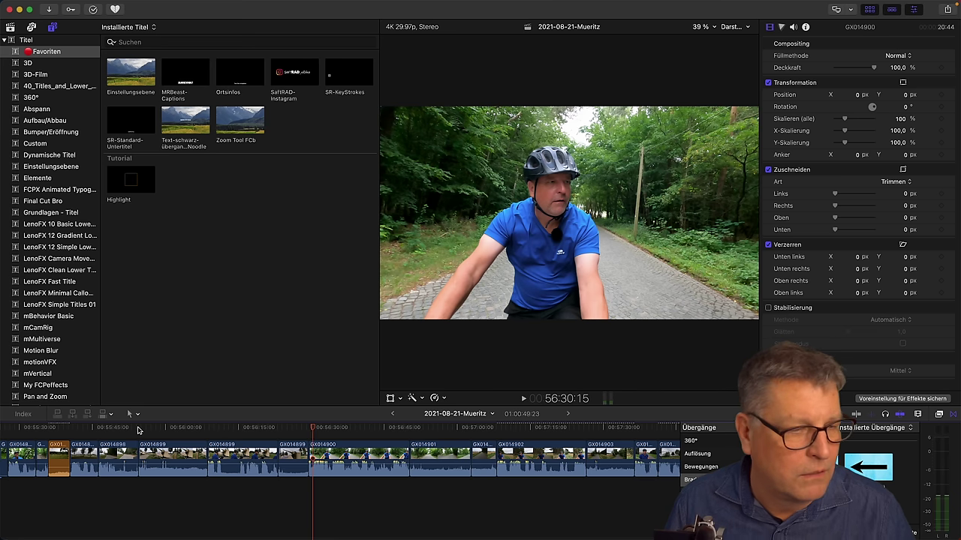
Select the three consecutive GX014899 propeller clips together to check their combined duration, and clear the selection.
{"action": "left_click", "coordinate": [246, 451]}
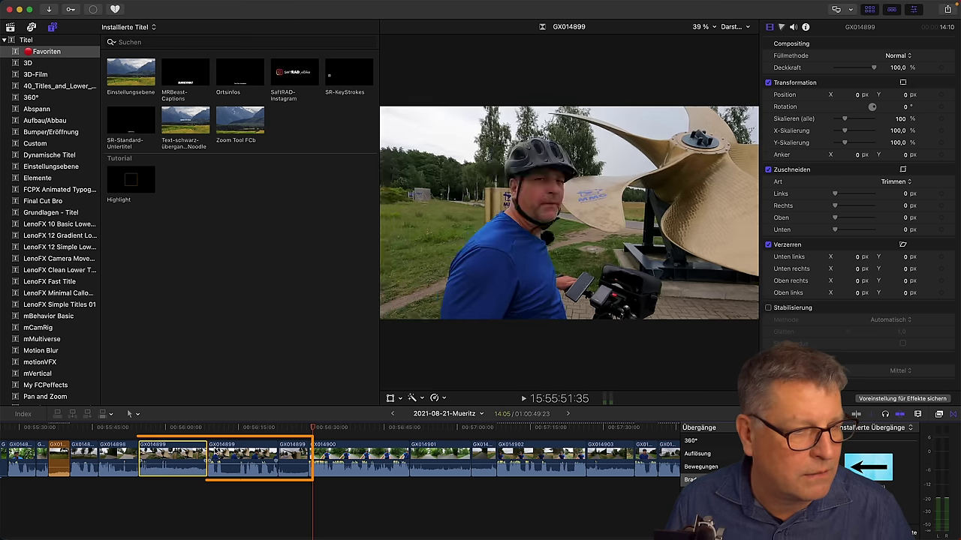
{"action": "scroll", "coordinate": [286, 448], "scroll_direction": "left", "scroll_amount": 10}
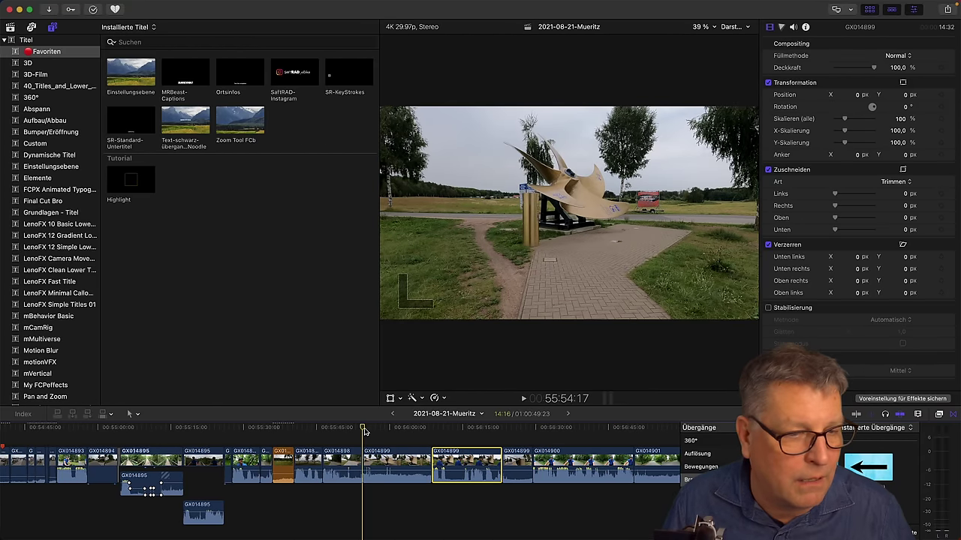
{"action": "scroll", "coordinate": [362, 430], "scroll_direction": "up", "scroll_amount": 2}
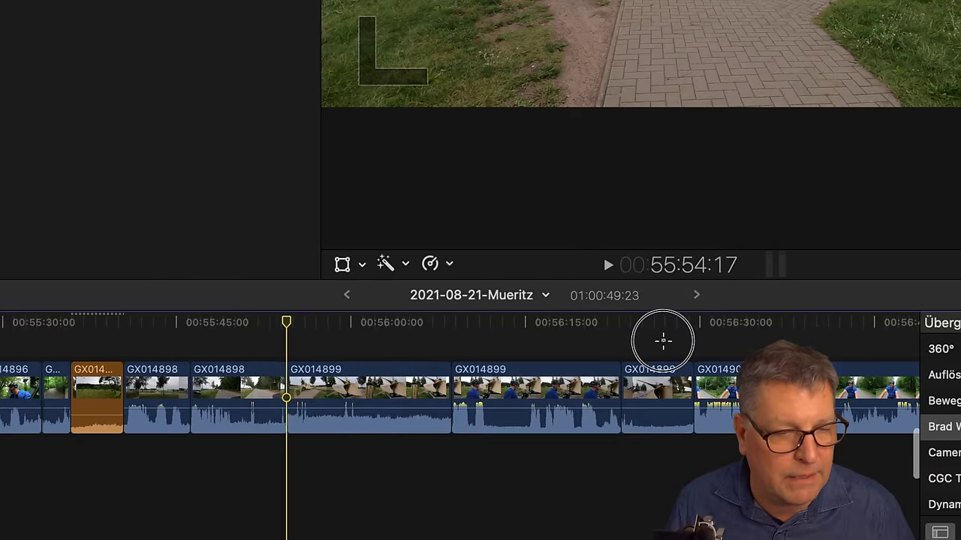
{"action": "left_click_drag", "start_coordinate": [551, 437], "coordinate": [419, 475]}
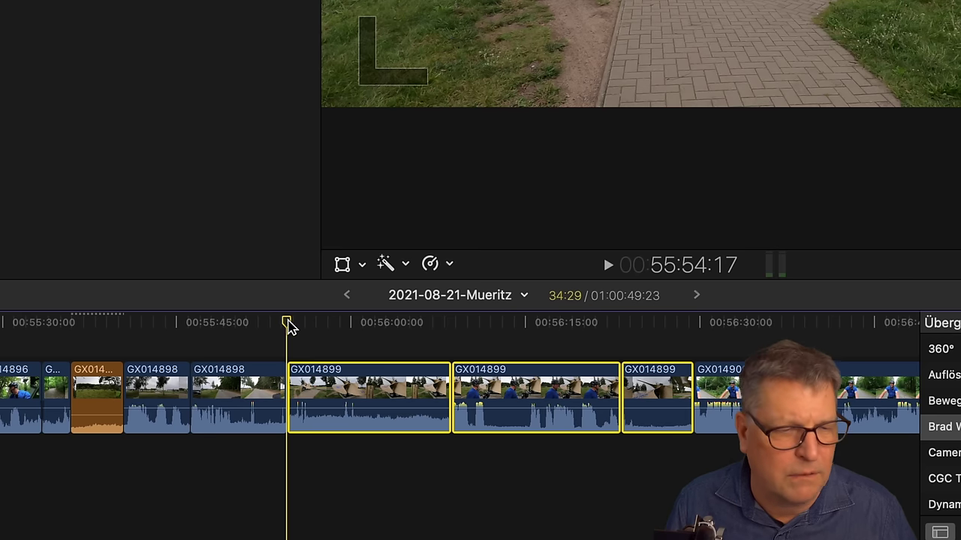
{"action": "key", "text": "super+shift+a"}
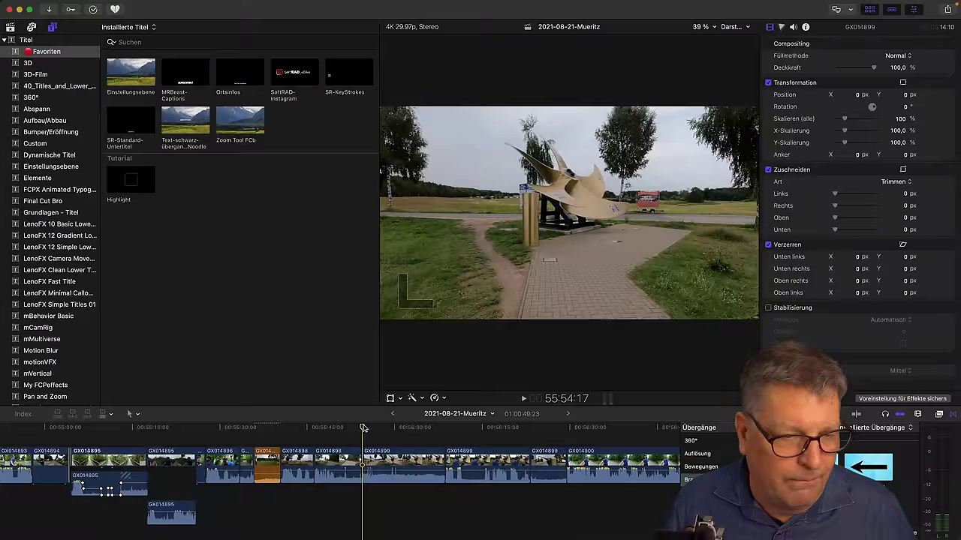
Play the GX014899 propeller scene again from 00:55:54:17 to review its footage.
{"action": "key", "text": "space"}
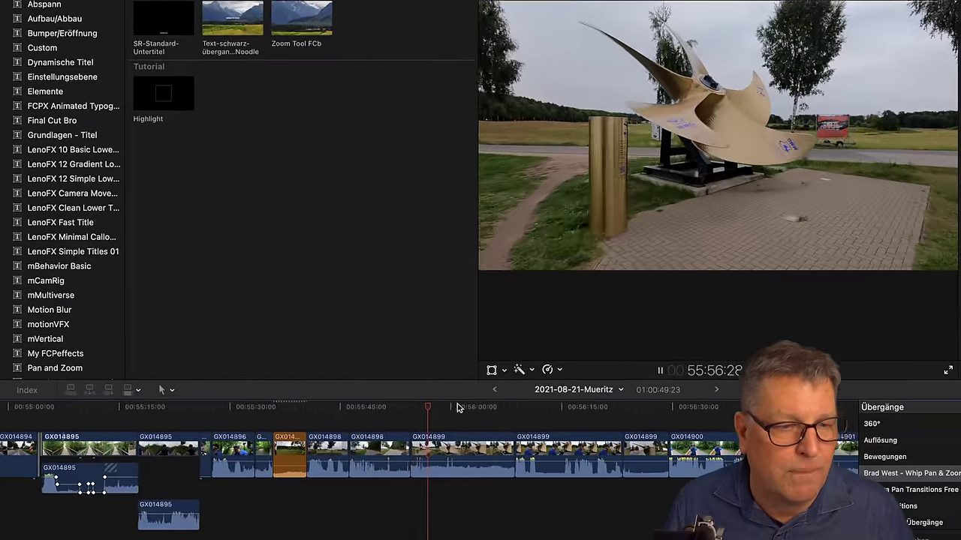
Stop playback and split the propeller clip GX014899 at 55:57:02.
{"action": "key", "text": "space"}
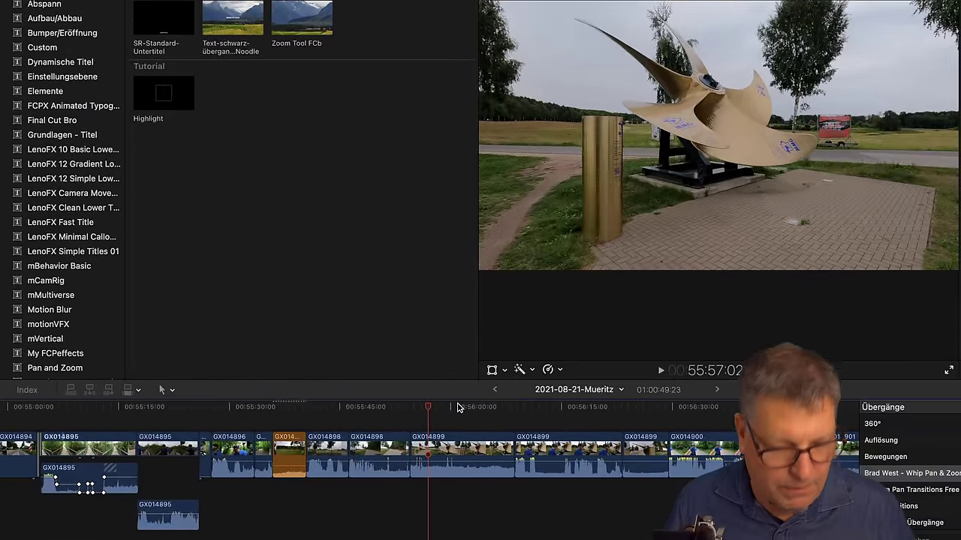
{"action": "key", "text": "b"}
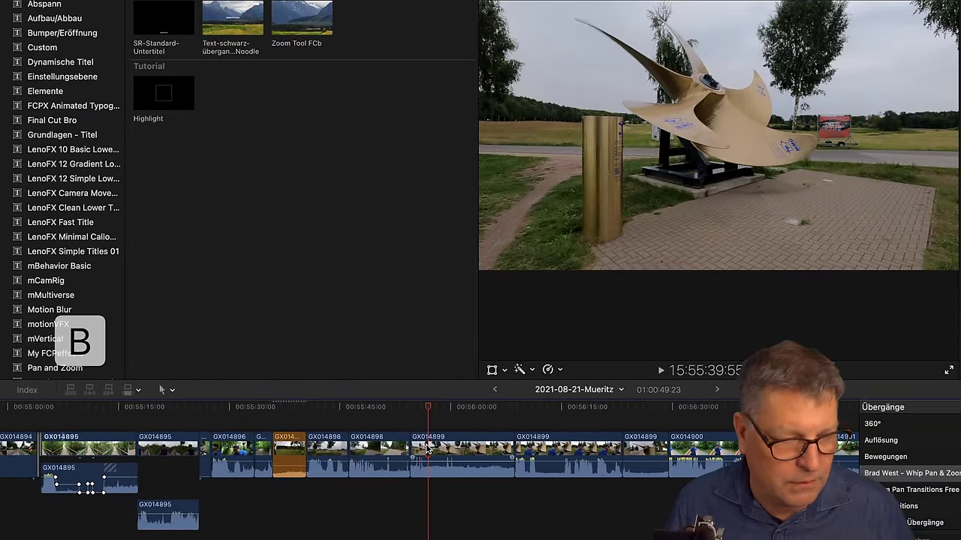
{"action": "left_click", "coordinate": [427, 449]}
Split off the first 3 seconds of the next cyclist clip and move that piece into the cut in the propeller clip.
{"action": "left_click", "coordinate": [516, 407]}
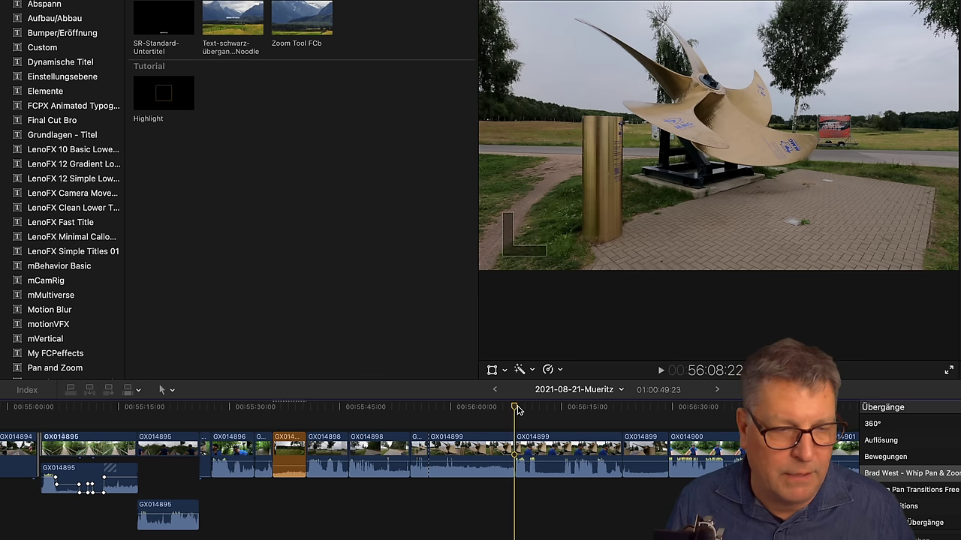
{"action": "key", "text": "l"}
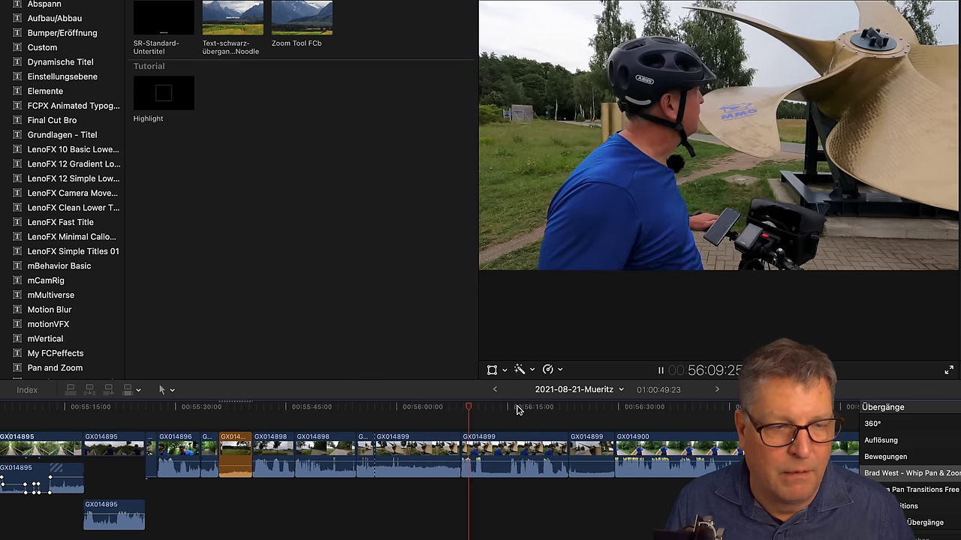
{"action": "key", "text": "k"}
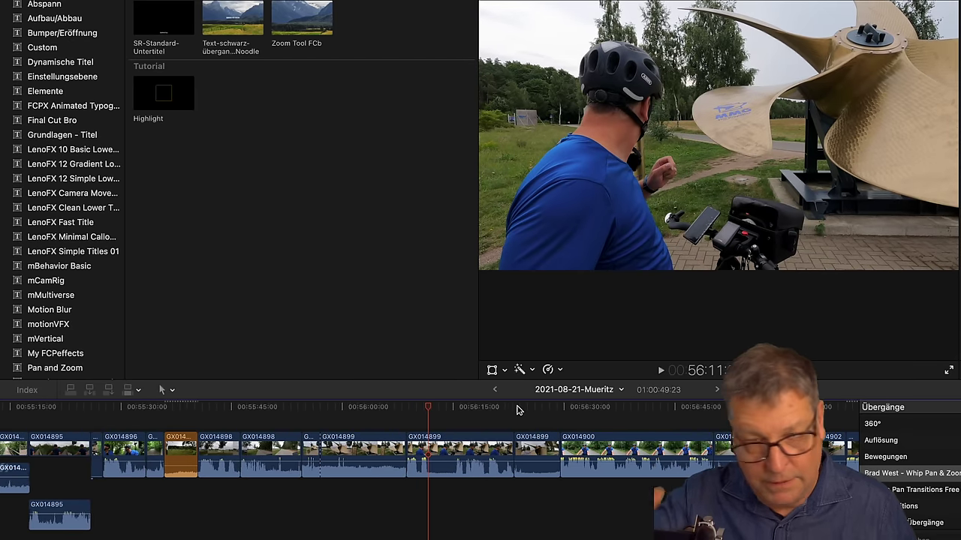
{"action": "key", "text": "b"}
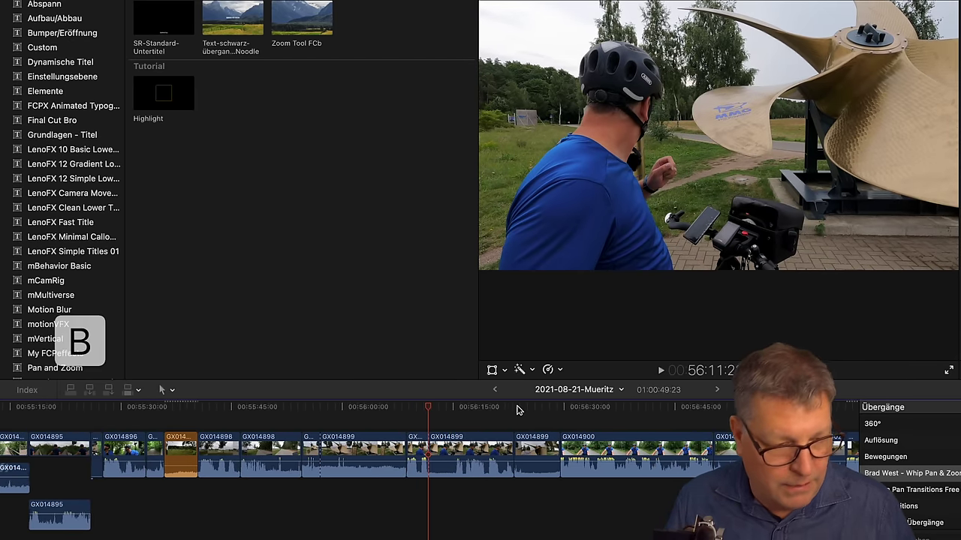
{"action": "left_click", "coordinate": [425, 446]}
{"action": "left_click_drag", "start_coordinate": [423, 444], "coordinate": [330, 443]}
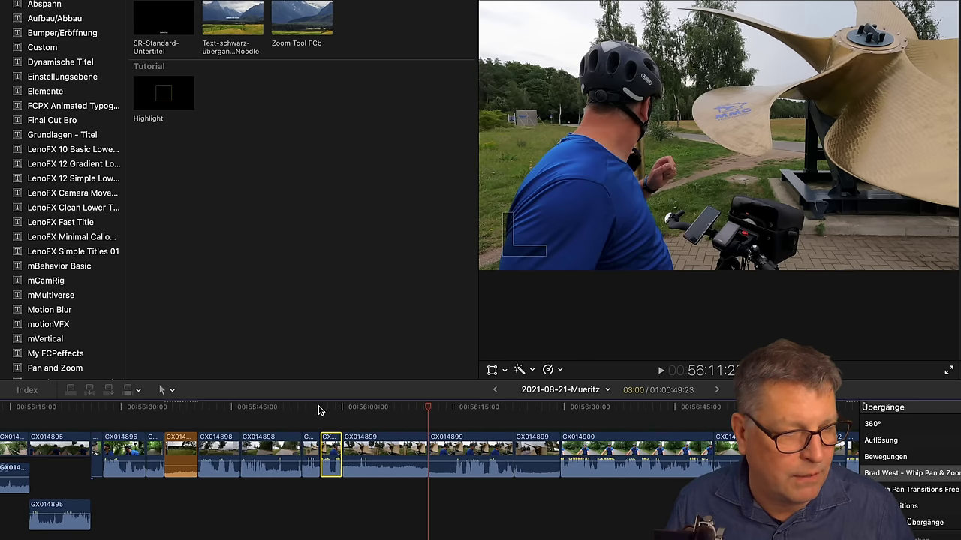
Mark a range of 1 second 28 frames from 56:02:07 in the long propeller clip and copy it.
{"action": "left_click", "coordinate": [342, 406]}
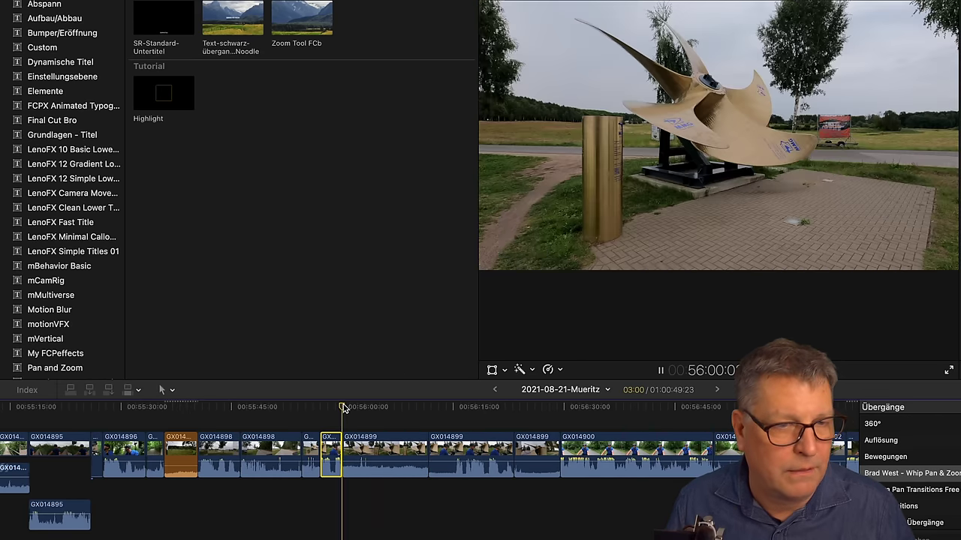
{"action": "key", "text": "space"}
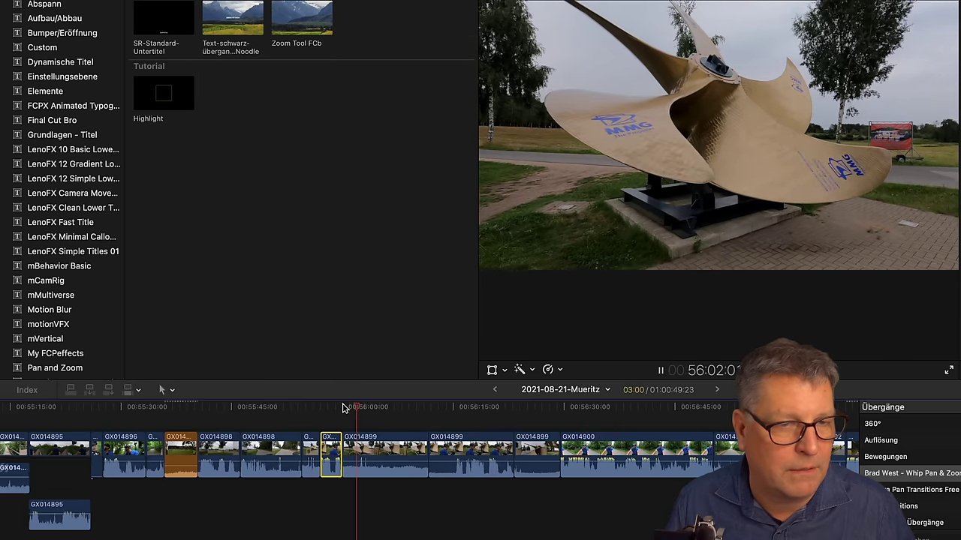
{"action": "key", "text": "space"}
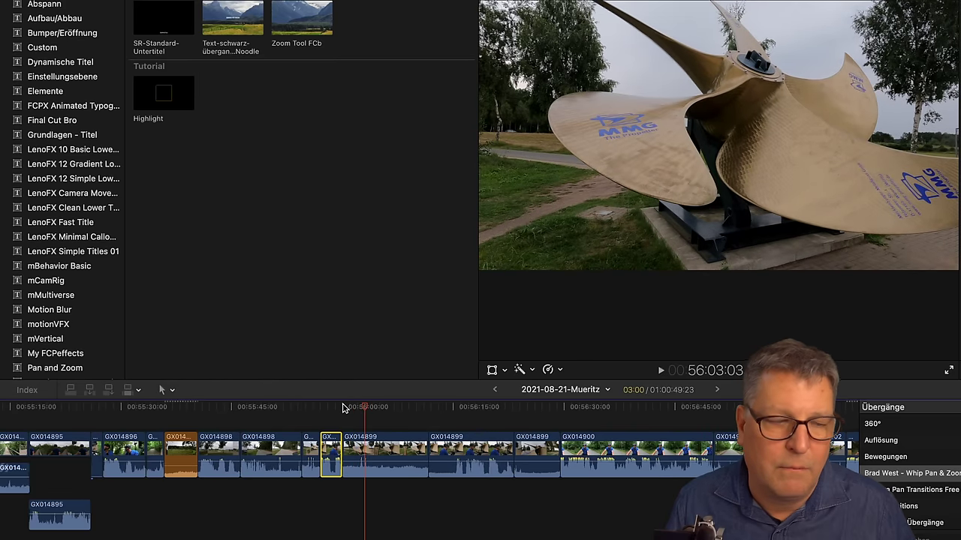
{"action": "left_click", "coordinate": [351, 407]}
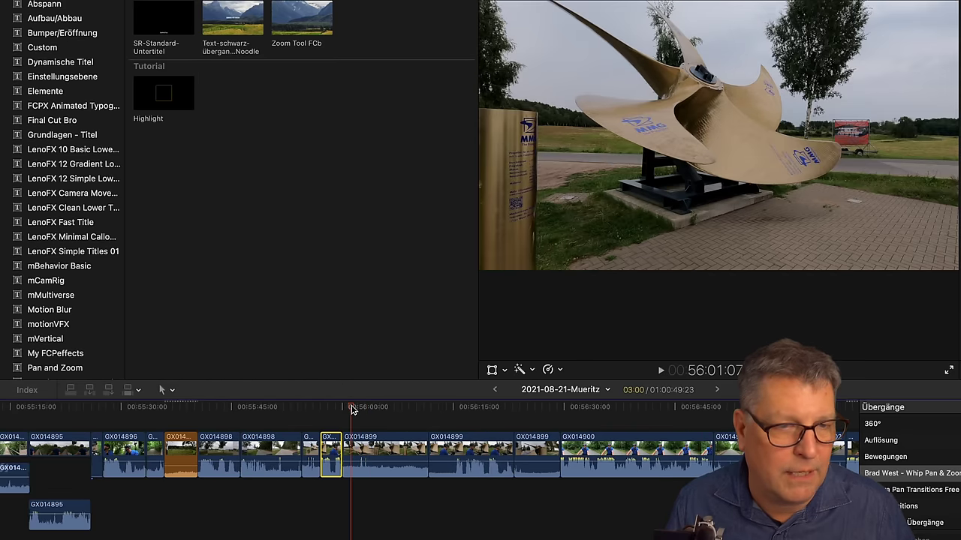
{"action": "key", "text": "space"}
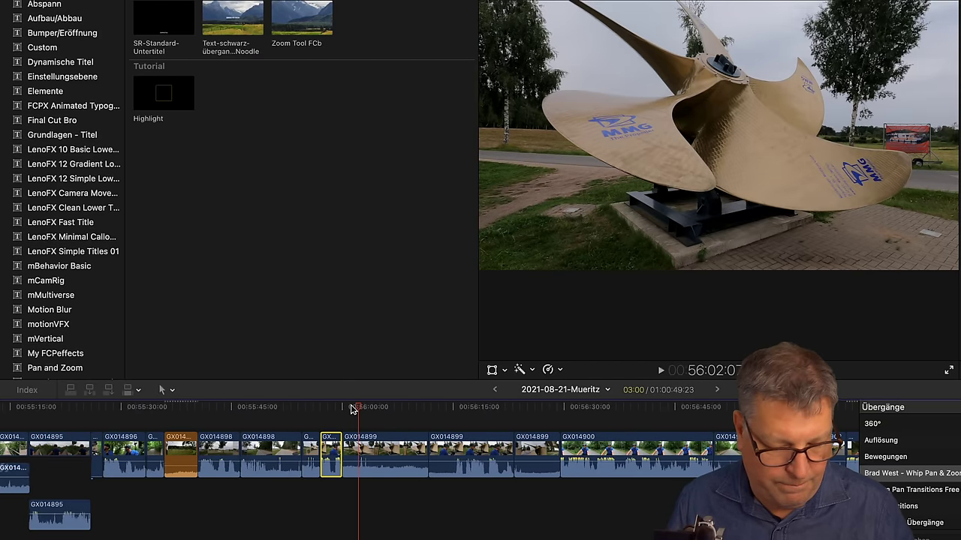
{"action": "key", "text": "i"}
{"action": "key", "text": "l"}
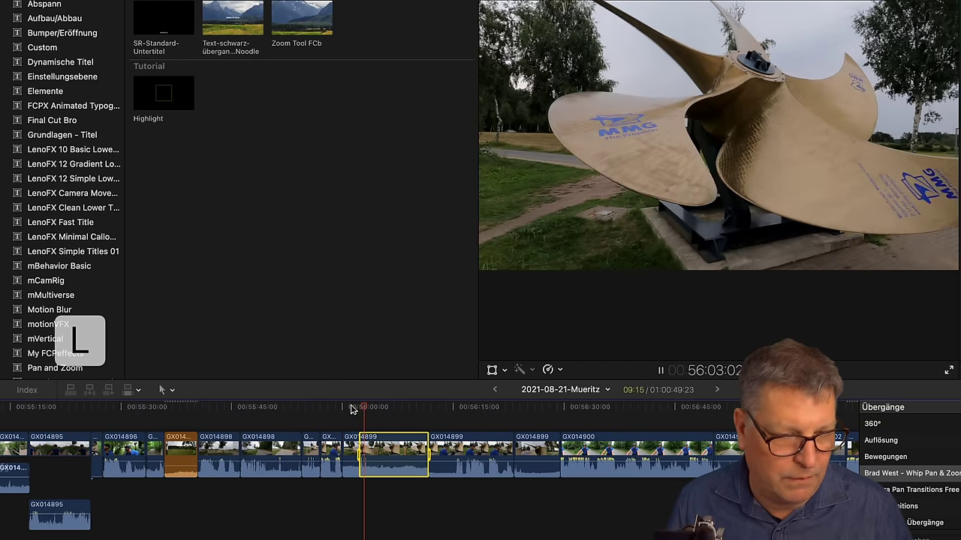
{"action": "key", "text": "space"}
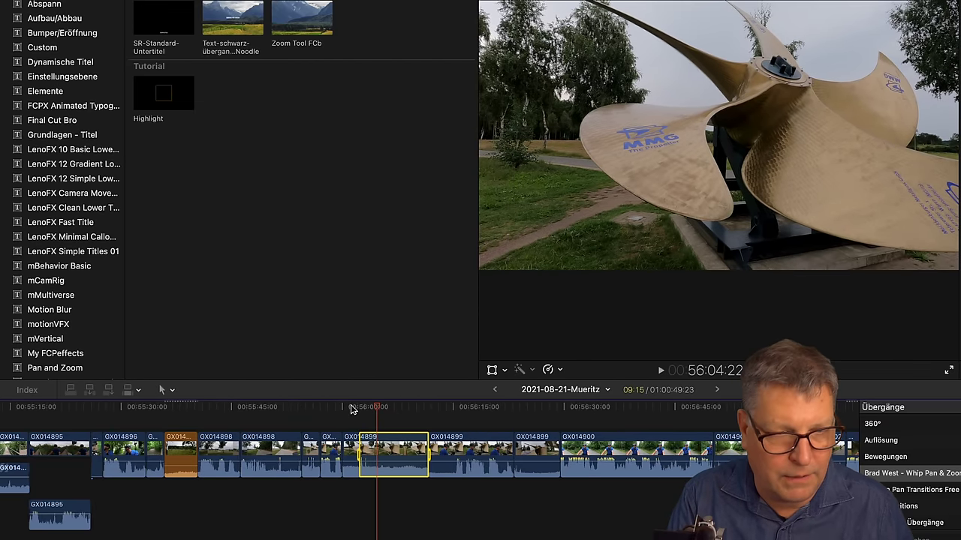
{"action": "key", "text": "j"}
{"action": "key", "text": "o"}
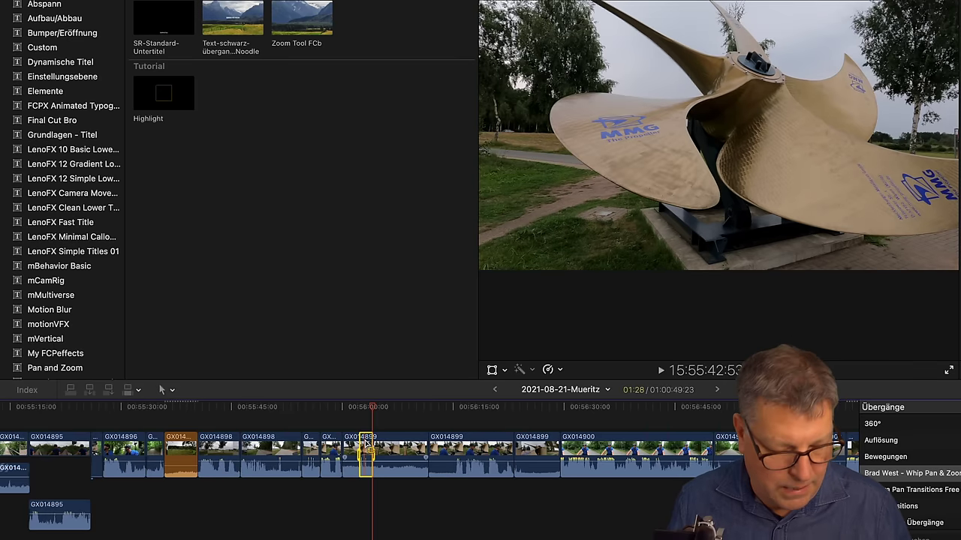
{"action": "key", "text": "super+c"}
Paste the copied propeller footage into the short cyclist clip at 55:58:17, where he turns towards the propeller.
{"action": "left_click", "coordinate": [321, 412]}
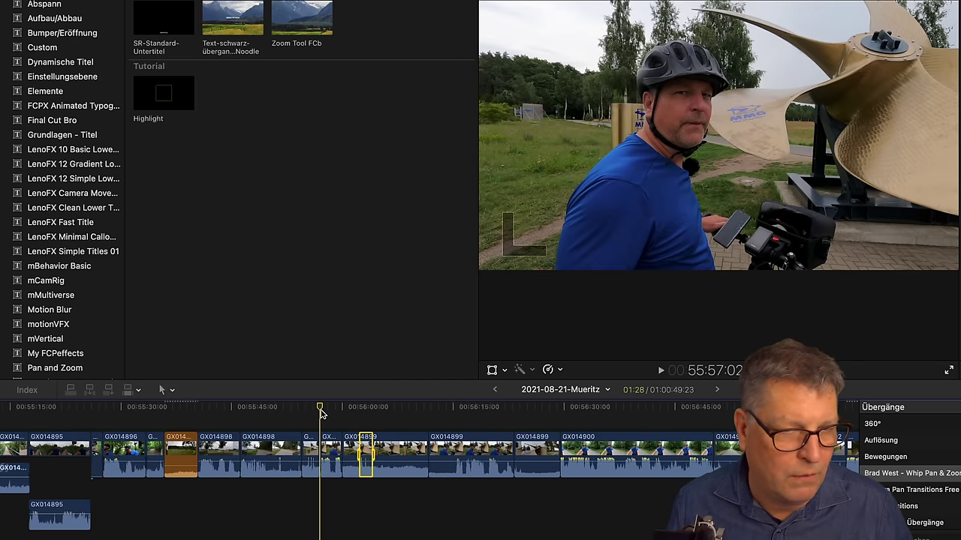
{"action": "key", "text": "l"}
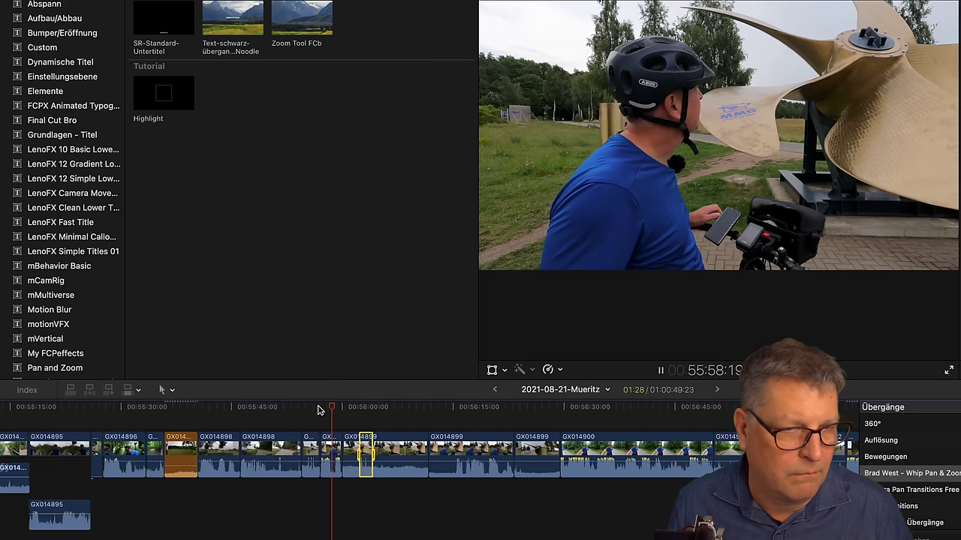
{"action": "key", "text": "k"}
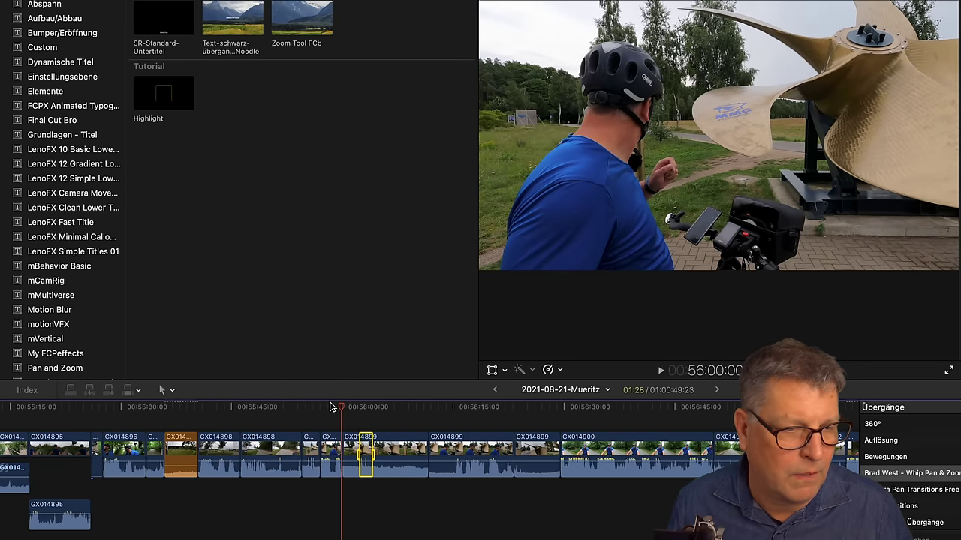
{"action": "left_click", "coordinate": [331, 406]}
{"action": "left_click", "coordinate": [333, 407]}
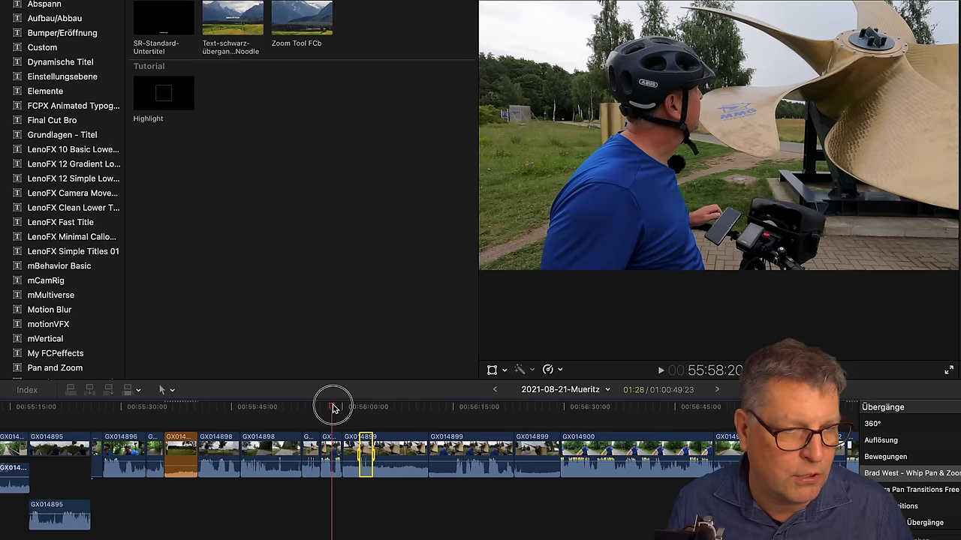
{"action": "left_click", "coordinate": [334, 407]}
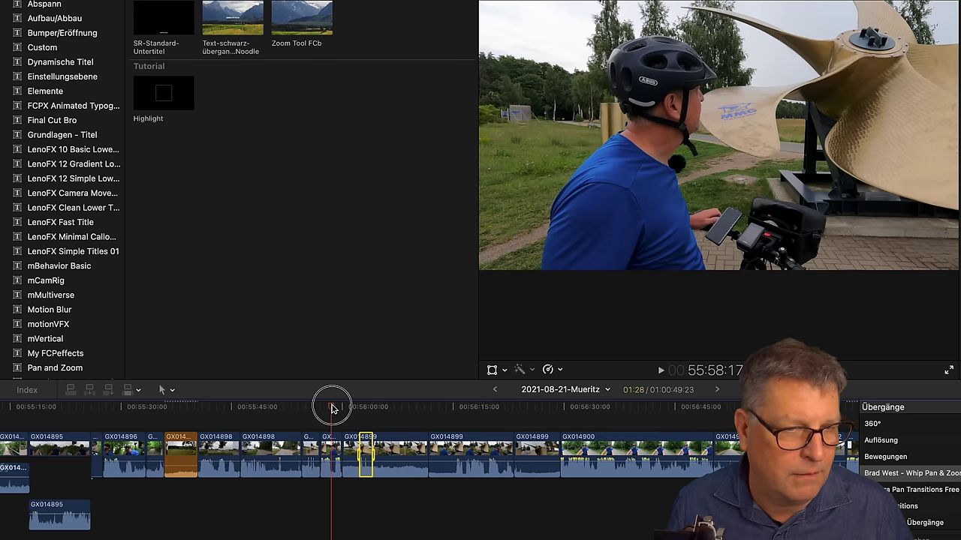
{"action": "key", "text": "super+v"}
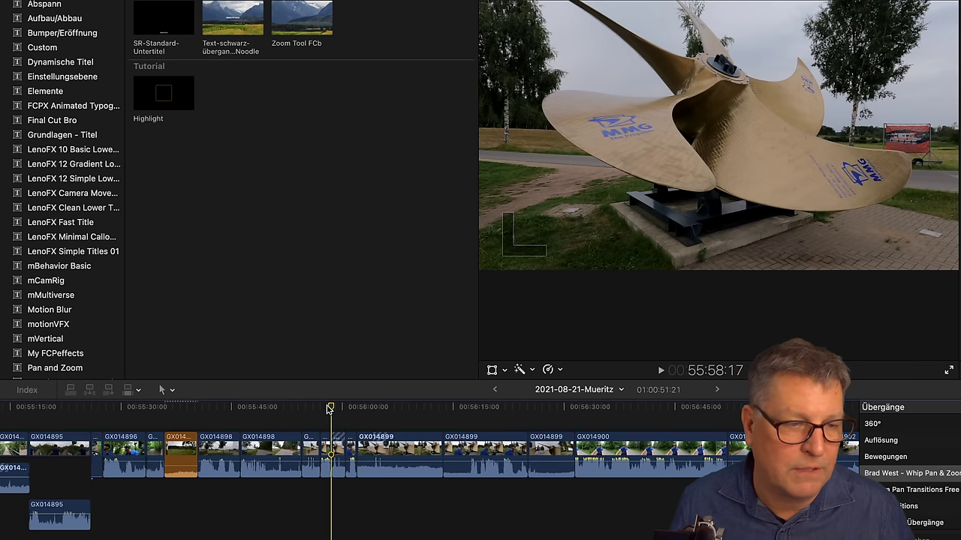
Review the inserted shot and trim about 16 frames off the start of the cyclist piece that follows it.
{"action": "left_click", "coordinate": [321, 407]}
{"action": "key", "text": "space"}
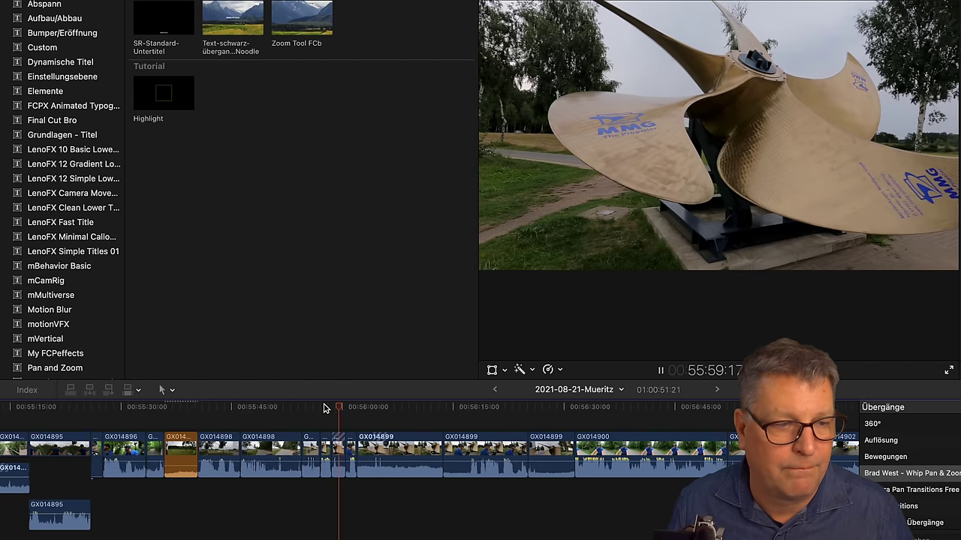
{"action": "key", "text": "space"}
{"action": "key", "text": "super+equal"}
{"action": "key", "text": "super+equal"}
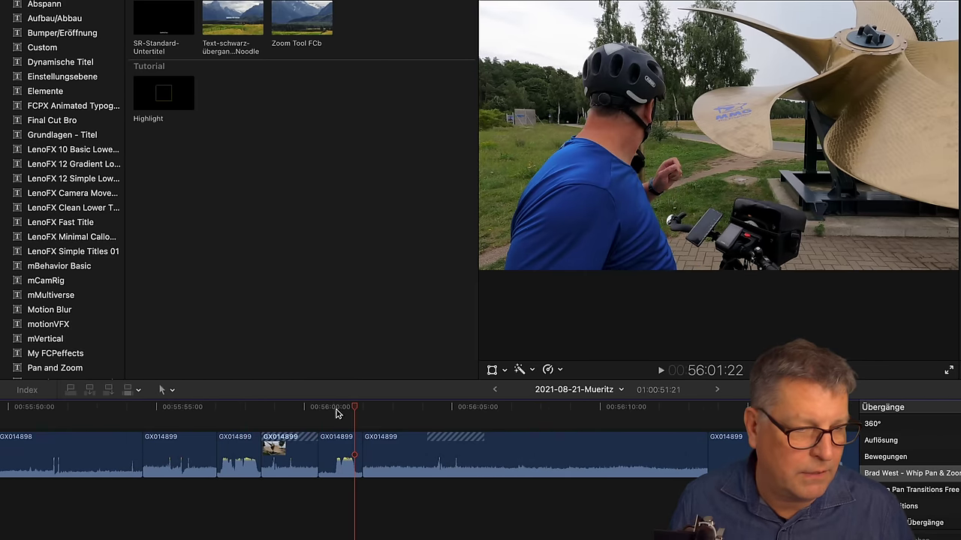
{"action": "left_click", "coordinate": [335, 408]}
{"action": "left_click_drag", "start_coordinate": [318, 444], "coordinate": [330, 444]}
Trim the end of the short cyclist piece after the inserted propeller shot to 56:01:09.
{"action": "key", "text": "space"}
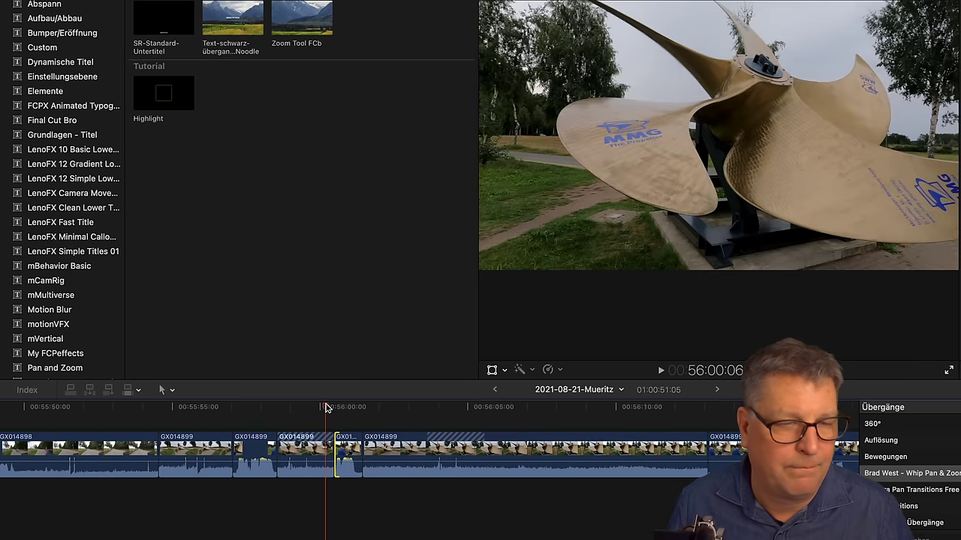
{"action": "key", "text": "space"}
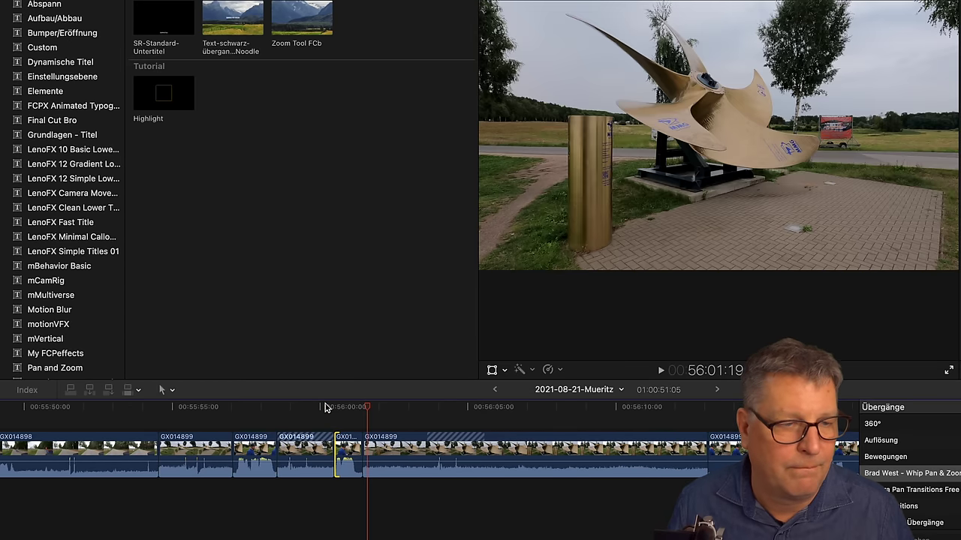
{"action": "left_click", "coordinate": [356, 410]}
{"action": "left_click", "coordinate": [360, 409]}
{"action": "left_click", "coordinate": [358, 410]}
{"action": "left_click", "coordinate": [357, 410]}
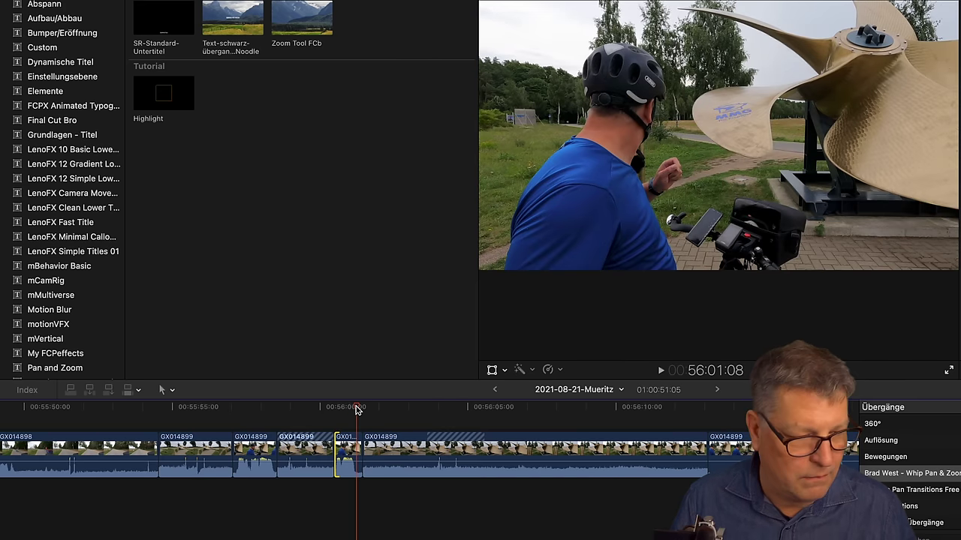
{"action": "left_click", "coordinate": [358, 409]}
{"action": "left_click", "coordinate": [352, 444]}
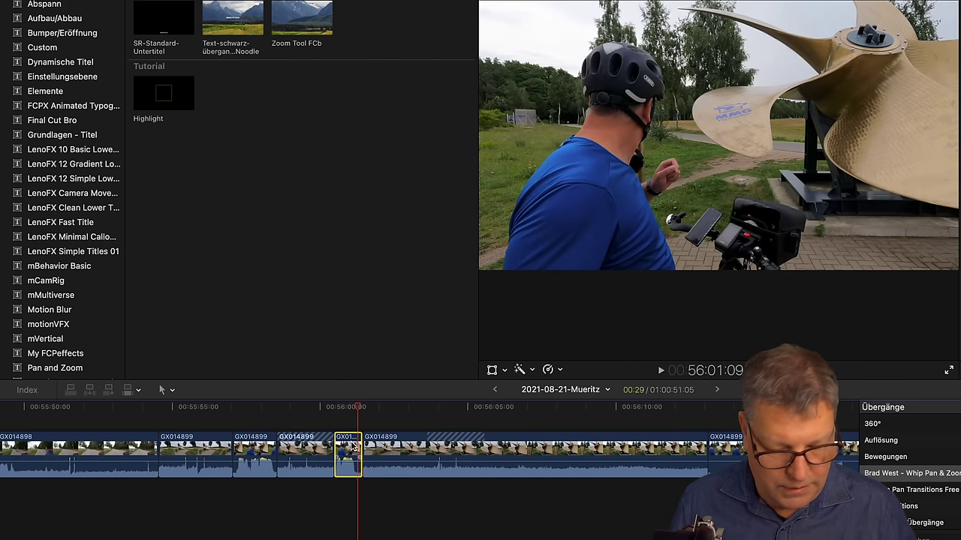
{"action": "key", "text": "alt+]"}
Split the long propeller clip at 56:10:18 and move its rear piece directly after the short cyclist clip.
{"action": "left_click", "coordinate": [368, 410]}
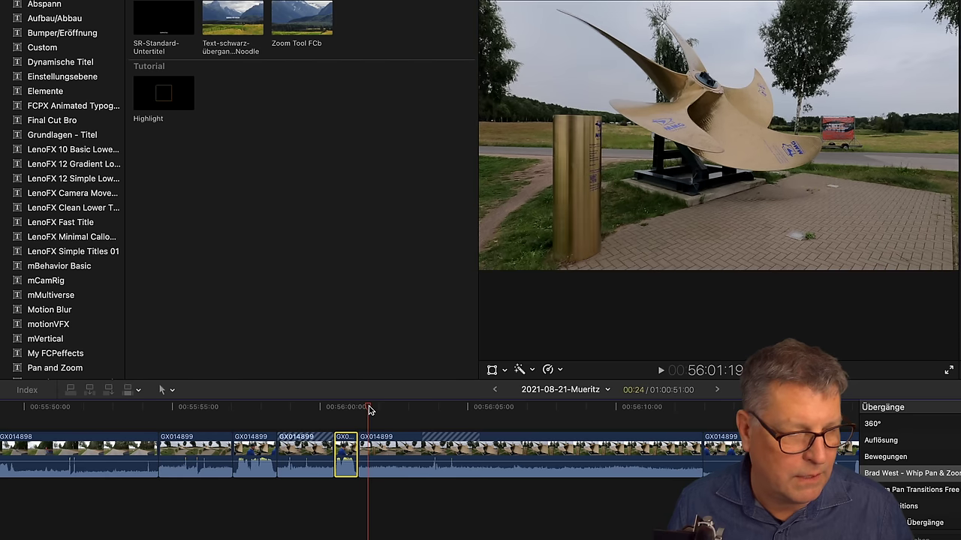
{"action": "left_click", "coordinate": [428, 409]}
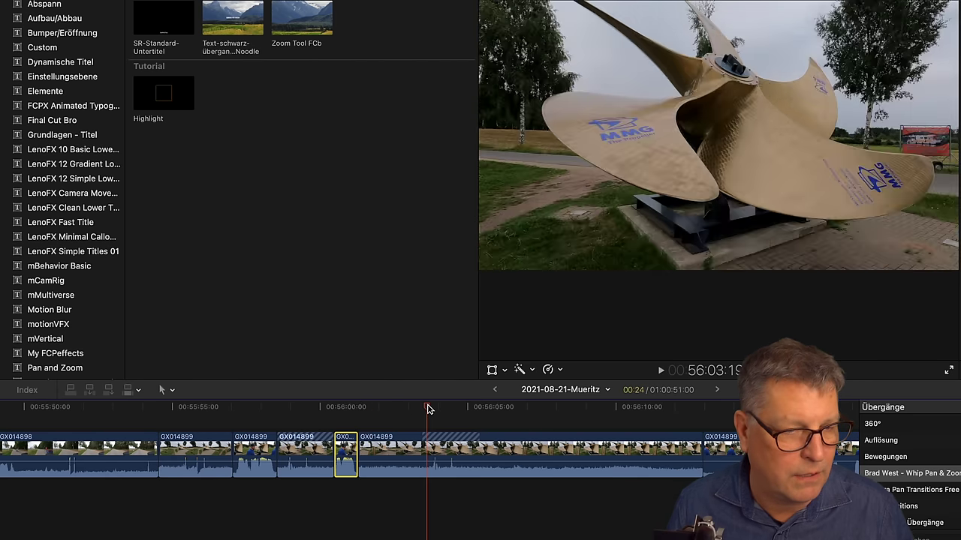
{"action": "left_click_drag", "start_coordinate": [429, 409], "coordinate": [635, 418]}
{"action": "left_click", "coordinate": [634, 450]}
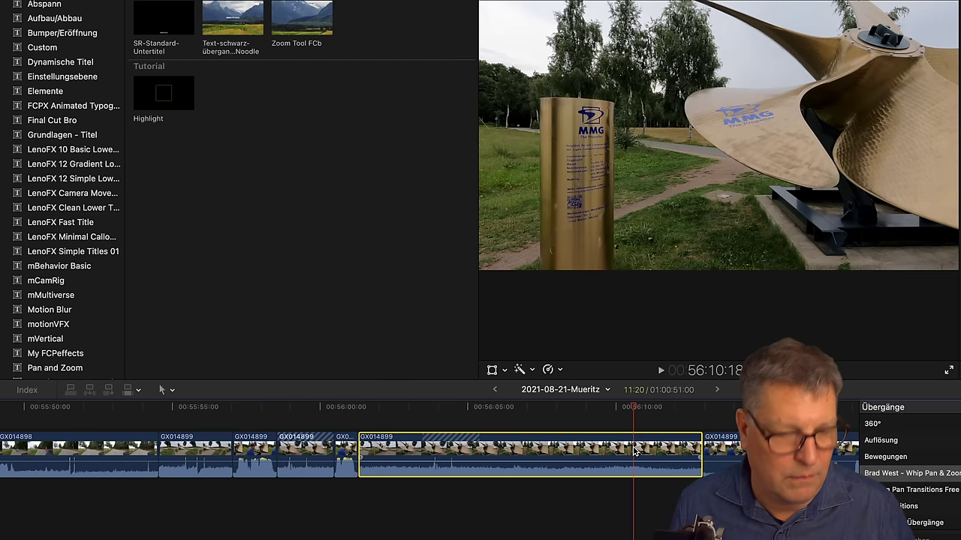
{"action": "key", "text": "super+b"}
{"action": "left_click", "coordinate": [662, 453]}
{"action": "left_click_drag", "start_coordinate": [661, 454], "coordinate": [351, 425]}
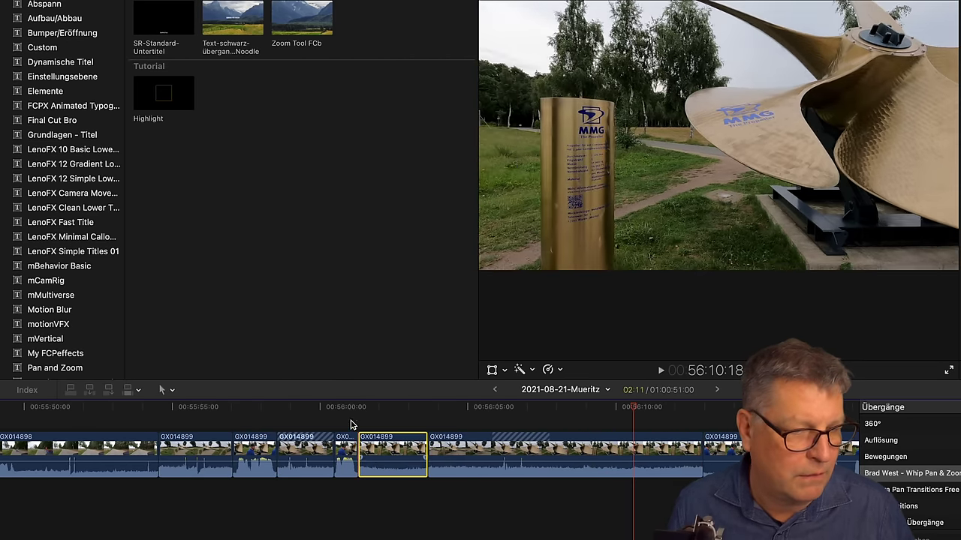
Remove the leftover propeller footage after the moved piece and trim the start of the following cyclist clip to 56:07:15.
{"action": "left_click", "coordinate": [346, 409]}
{"action": "key", "text": "space"}
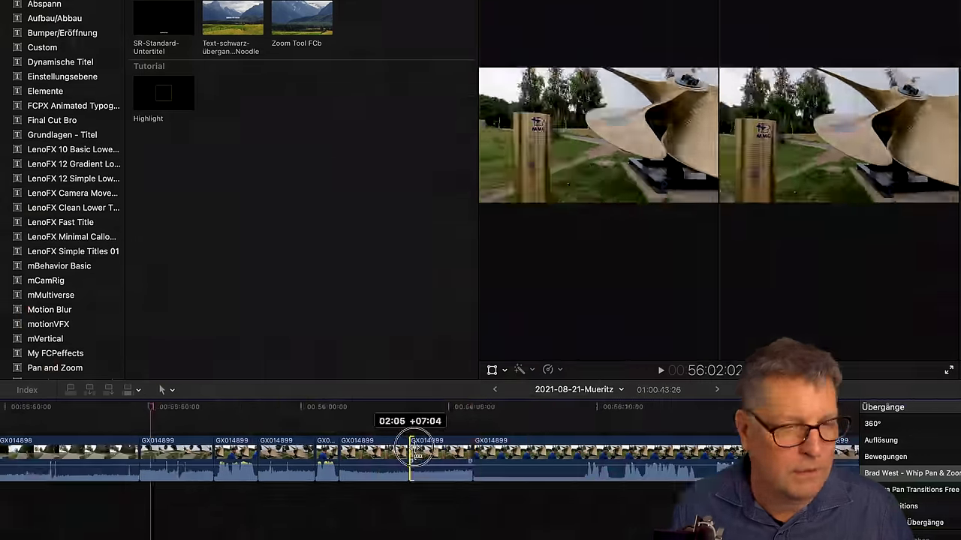
{"action": "left_click_drag", "start_coordinate": [536, 413], "coordinate": [523, 419]}
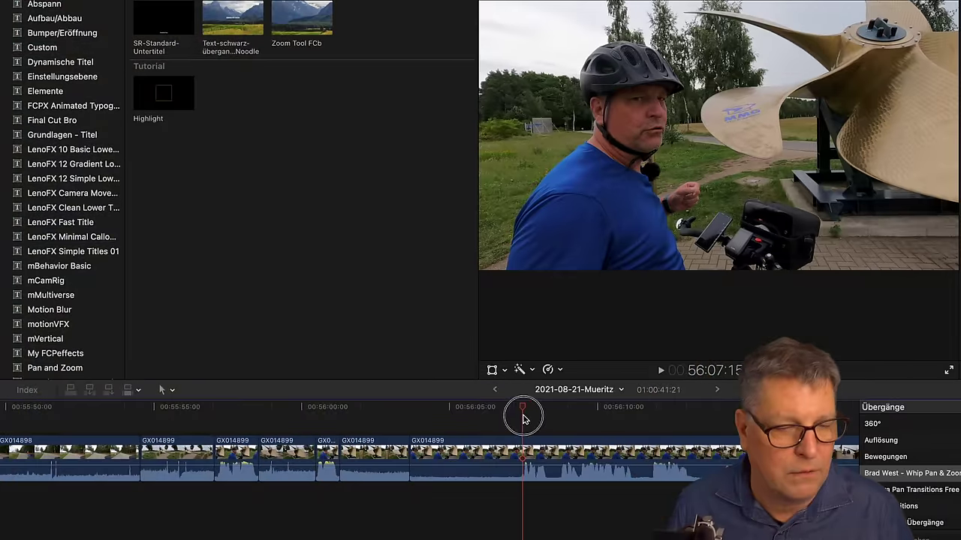
{"action": "left_click", "coordinate": [524, 454]}
Lay the propeller clip over the long cyclist clip as a connected cutaway starting at 56:07:17, shortened to 2:26.
{"action": "key", "text": "space"}
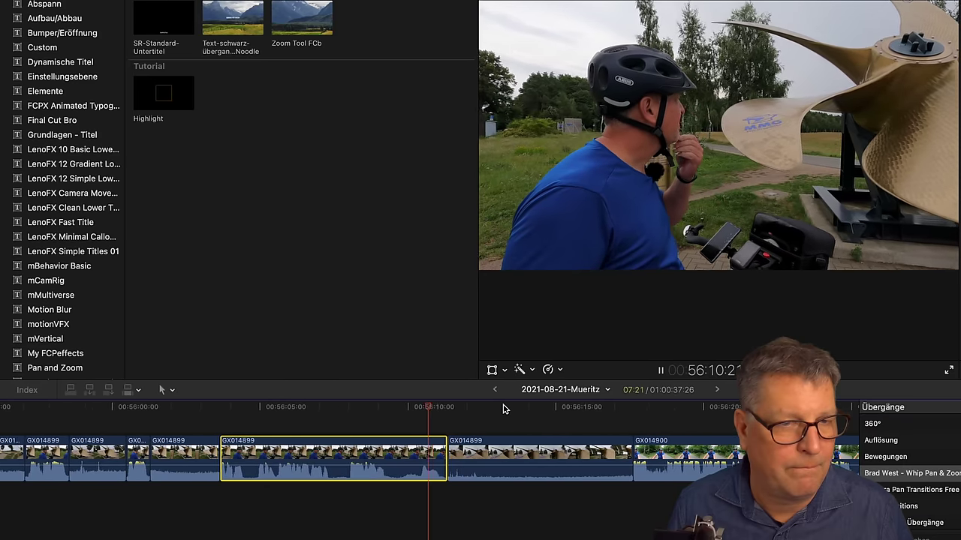
{"action": "key", "text": "space"}
{"action": "left_click_drag", "start_coordinate": [432, 403], "coordinate": [591, 411]}
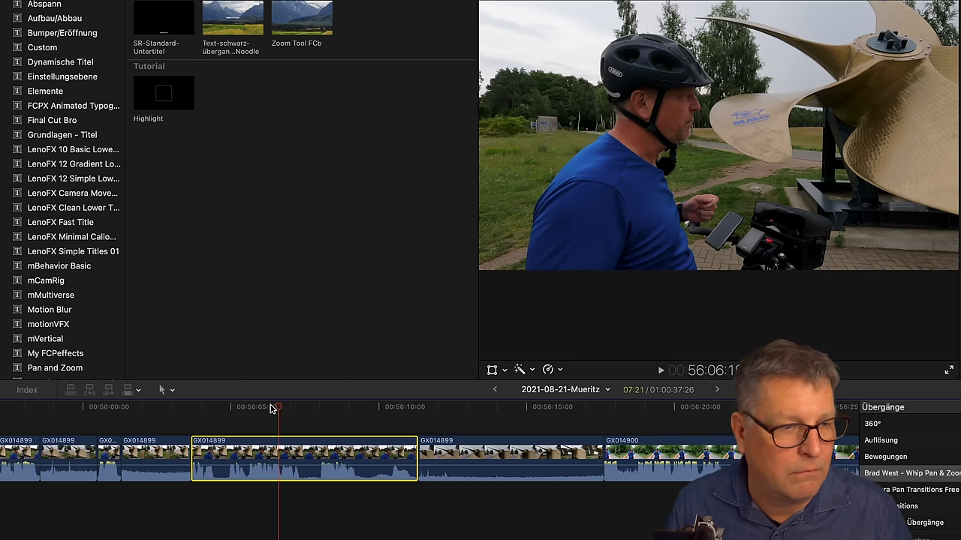
{"action": "left_click", "coordinate": [270, 408]}
{"action": "key", "text": "space"}
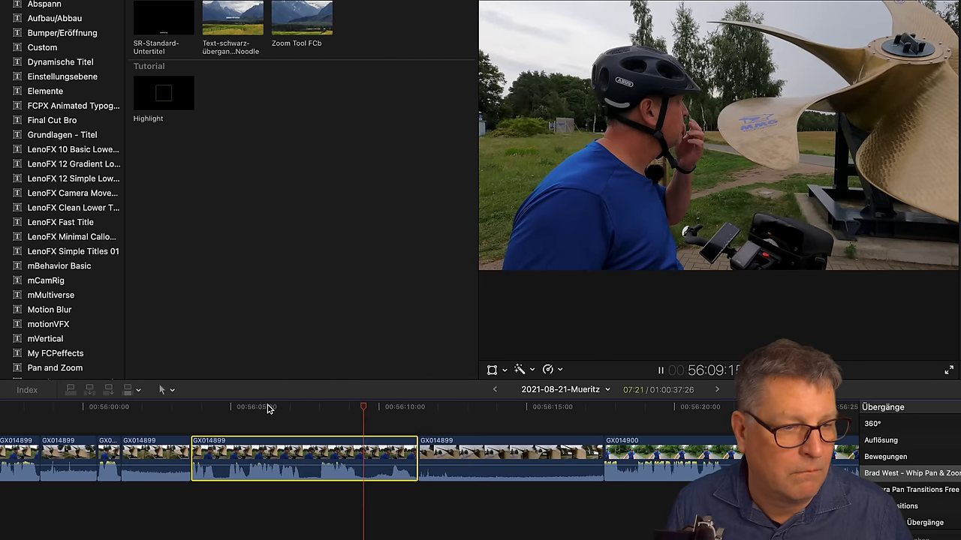
{"action": "left_click_drag", "start_coordinate": [421, 454], "coordinate": [437, 437]}
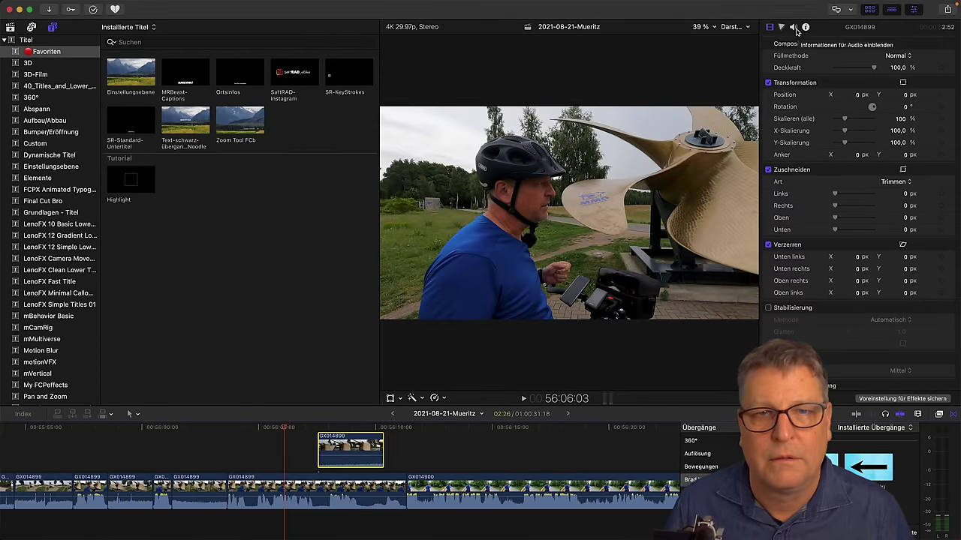
Switch off the Dialog-1 audio of the connected propeller clip.
{"action": "left_click", "coordinate": [793, 28]}
{"action": "left_click", "coordinate": [767, 239]}
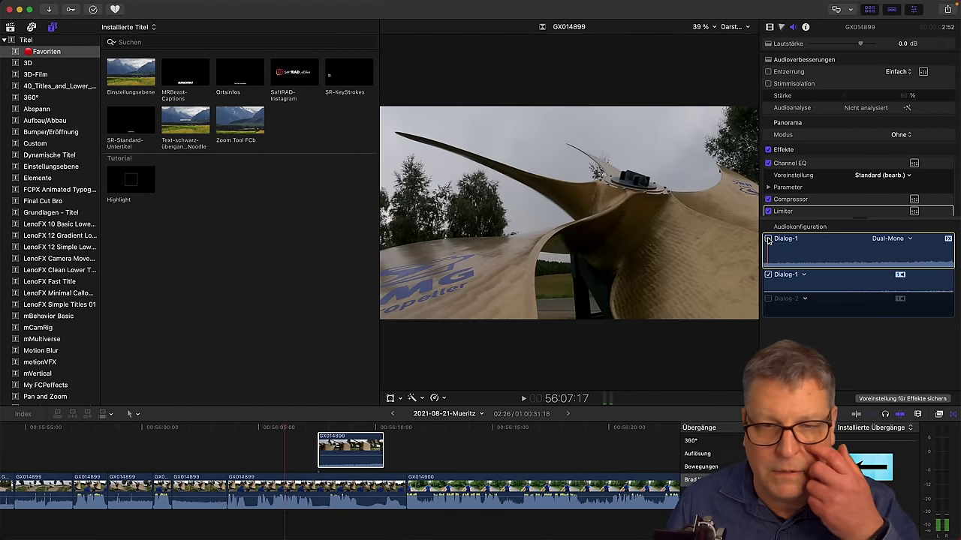
{"action": "left_click", "coordinate": [767, 238]}
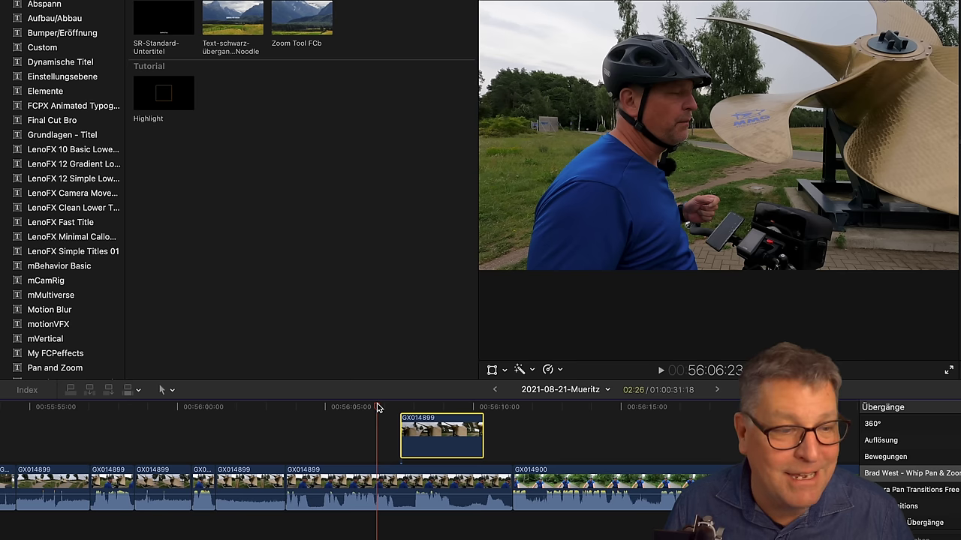
Play the propeller scene through to check the connected cutaway, the intercut clips and the change to the forest road clip.
{"action": "key", "text": "space"}
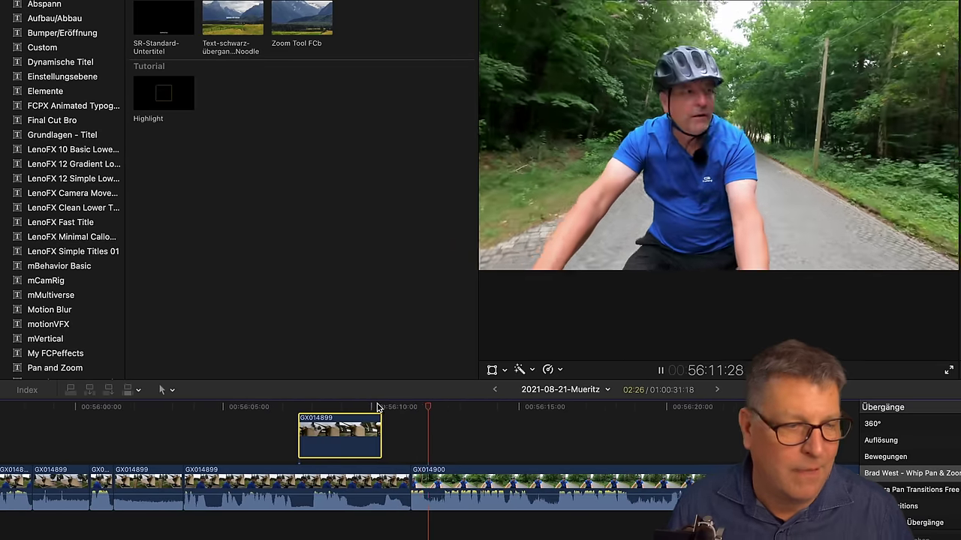
{"action": "key", "text": "space"}
{"action": "scroll", "coordinate": [338, 451], "scroll_direction": "left", "scroll_amount": 5}
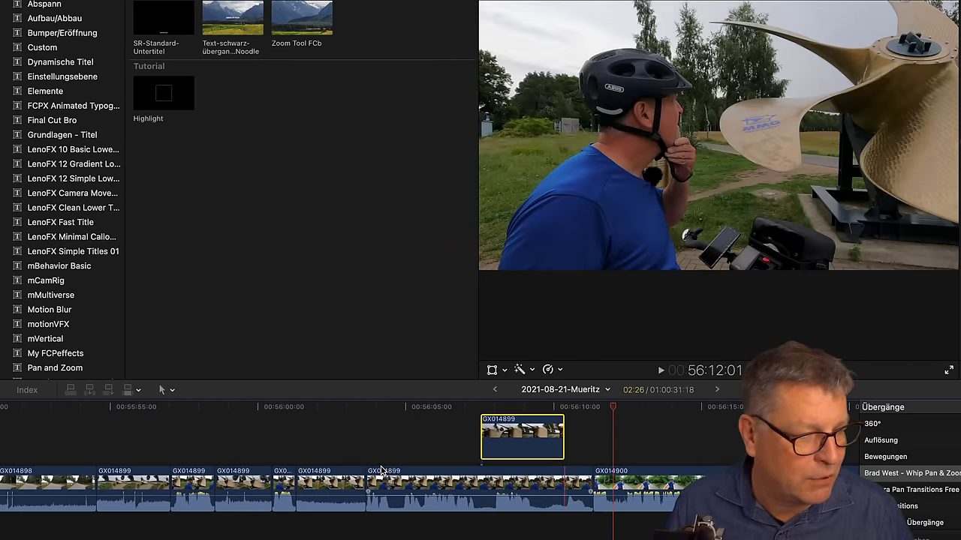
{"action": "left_click_drag", "start_coordinate": [679, 437], "coordinate": [300, 497]}
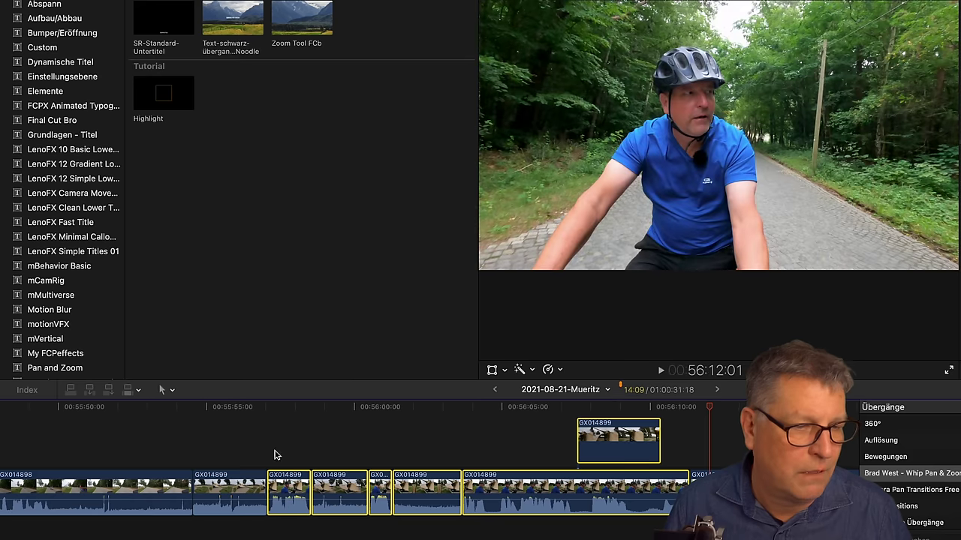
{"action": "left_click", "coordinate": [264, 410]}
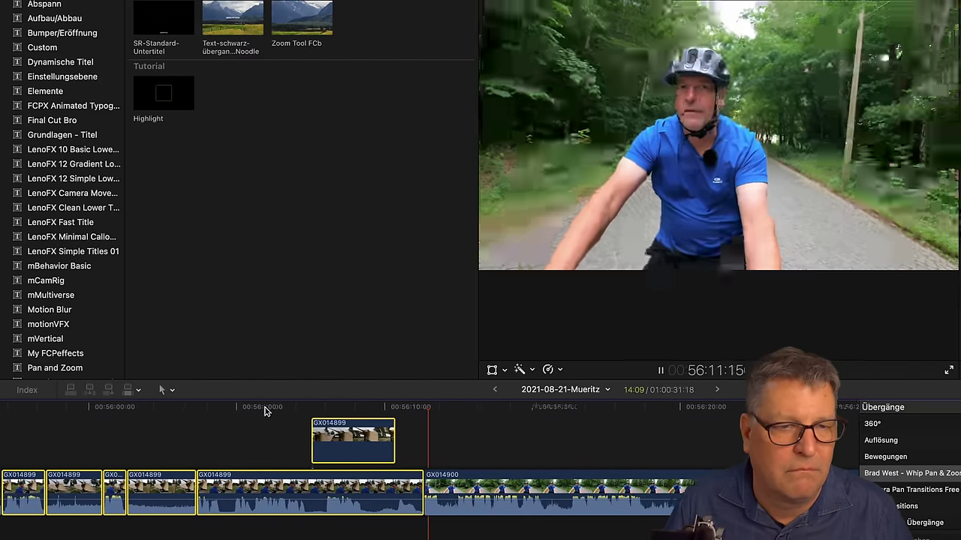
{"action": "key", "text": "space"}
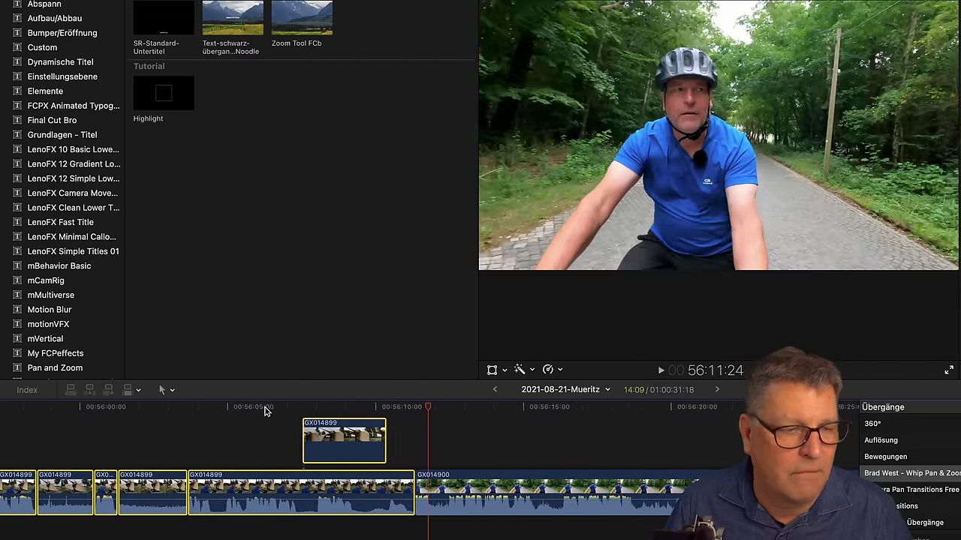
{"action": "left_click", "coordinate": [404, 407]}
{"action": "scroll", "coordinate": [404, 409], "scroll_direction": "left", "scroll_amount": 5}
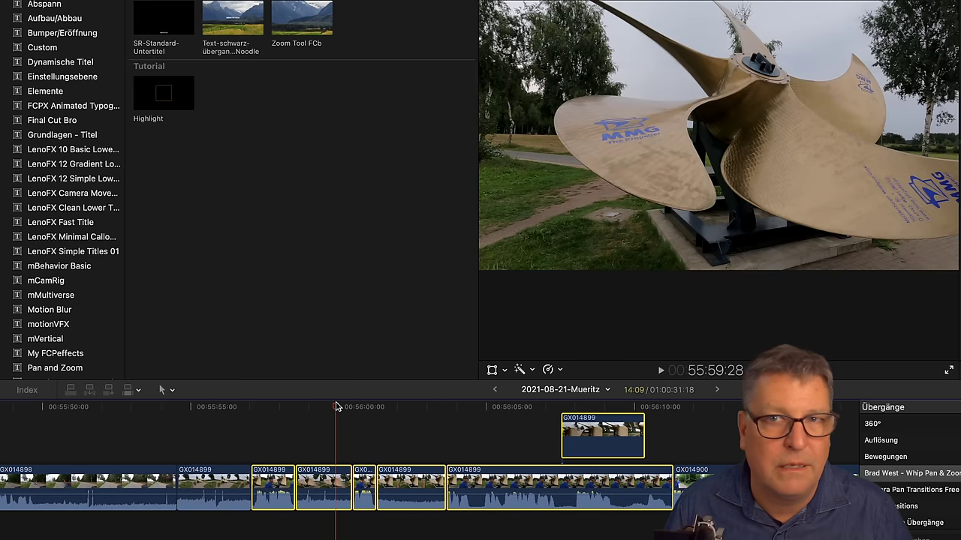
{"action": "key", "text": "space"}
{"action": "key", "text": "space"}
{"action": "key", "text": "space"}
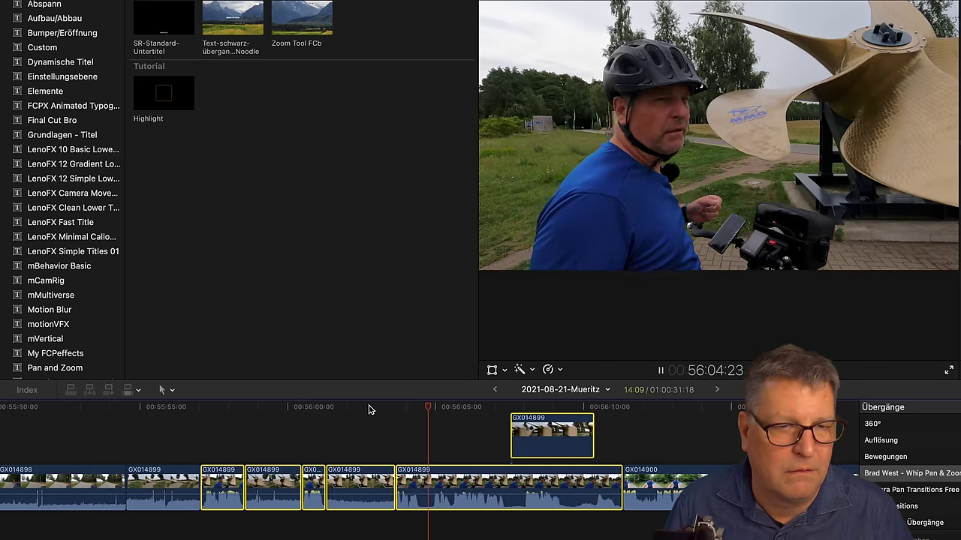
{"action": "key", "text": "space"}
Enlarge the propeller clip showing the MMG information column to 179 % and set its position to X 687 px, Y 36 px.
{"action": "left_click", "coordinate": [382, 409]}
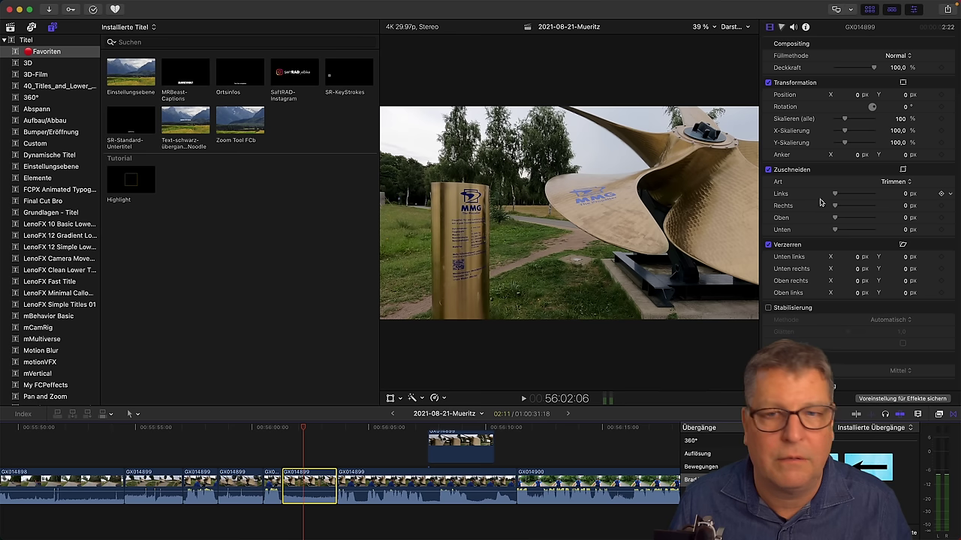
{"action": "left_click_drag", "start_coordinate": [845, 120], "coordinate": [897, 96]}
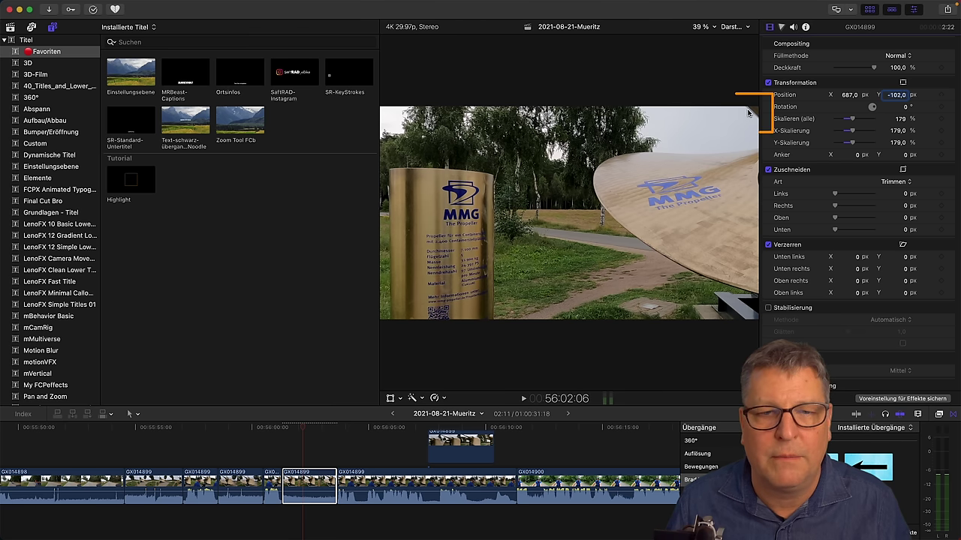
{"action": "left_click_drag", "start_coordinate": [897, 96], "coordinate": [917, 96]}
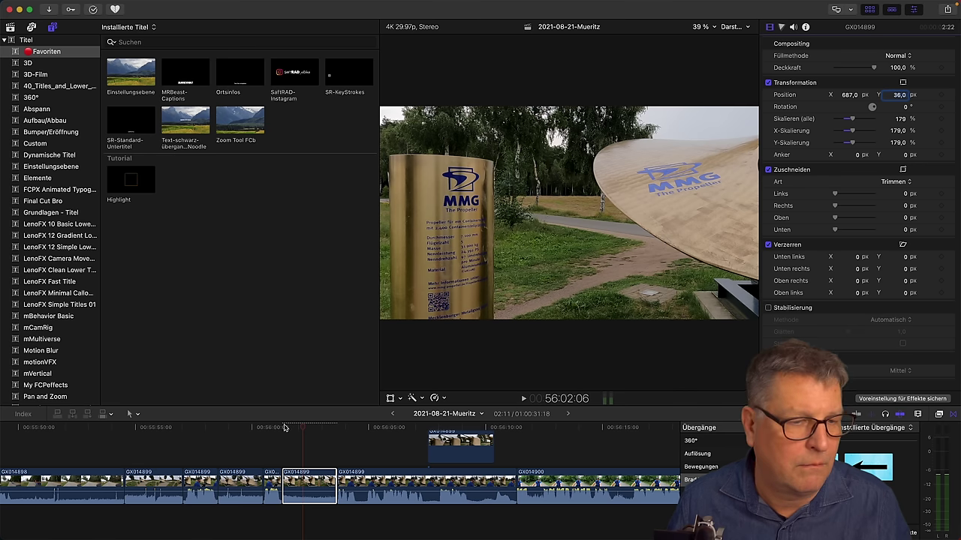
{"action": "key", "text": "space"}
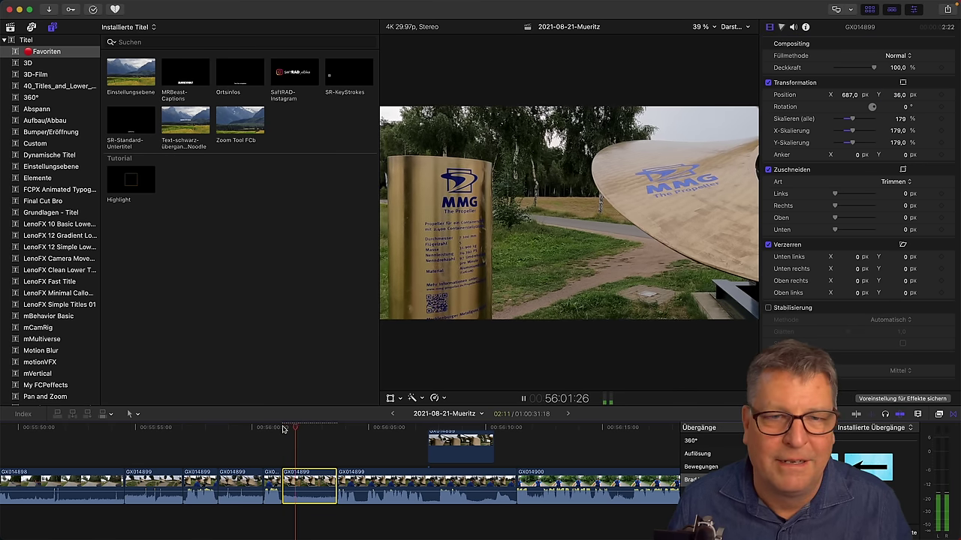
{"action": "key", "text": "space"}
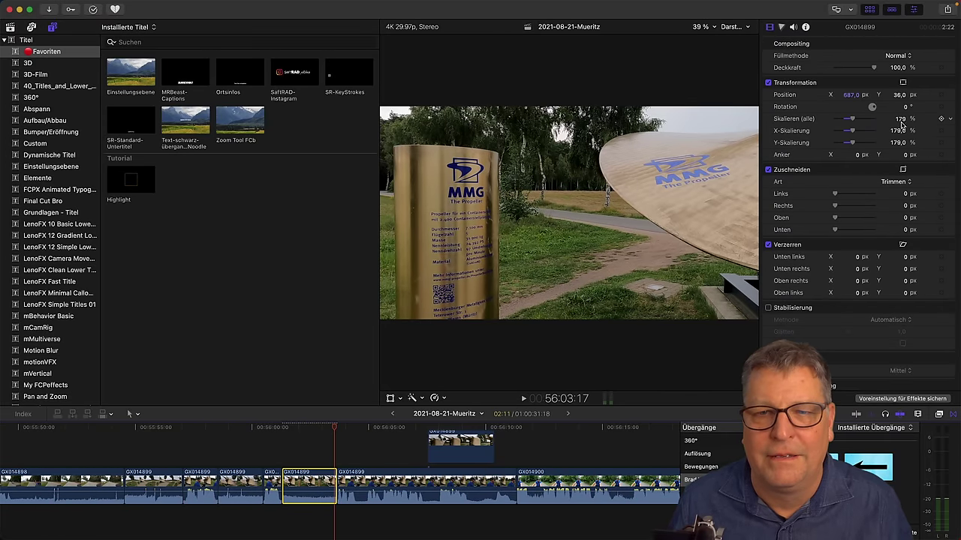
Set the information column clip's overall scale to 185 % and its Y position to 160 px.
{"action": "left_click_drag", "start_coordinate": [854, 120], "coordinate": [903, 78]}
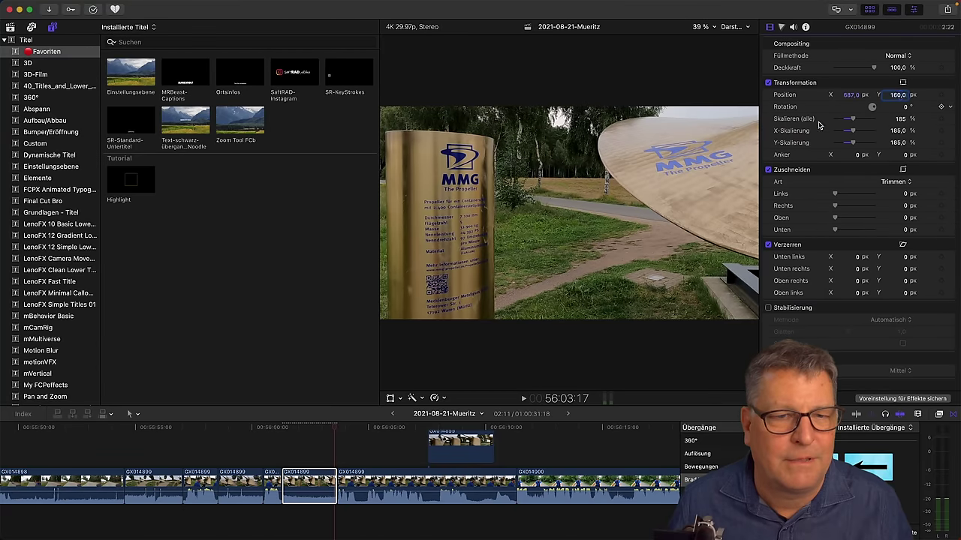
{"action": "left_click", "coordinate": [281, 428]}
{"action": "key", "text": "space"}
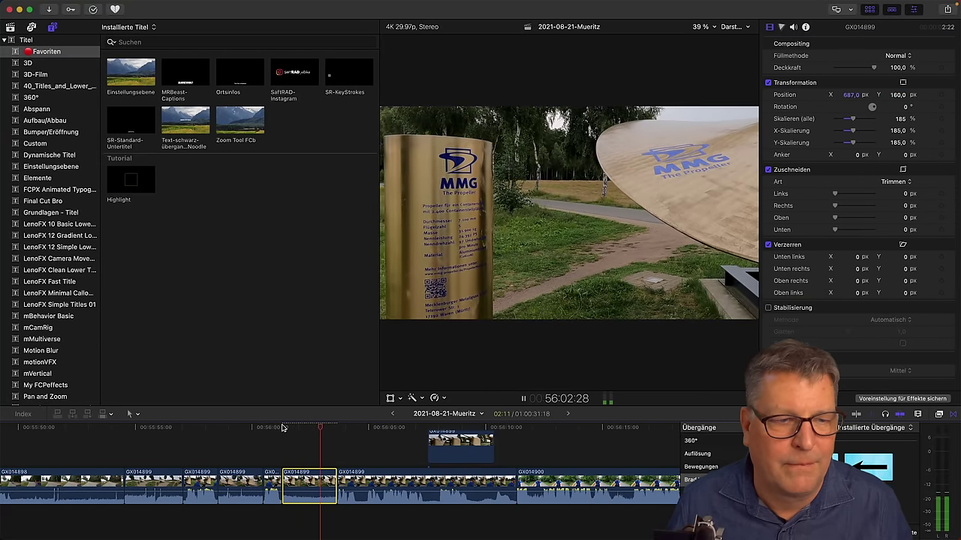
{"action": "key", "text": "space"}
Play the enlarged information column clip together with the clips around it to check its framing and cuts.
{"action": "left_click", "coordinate": [248, 428]}
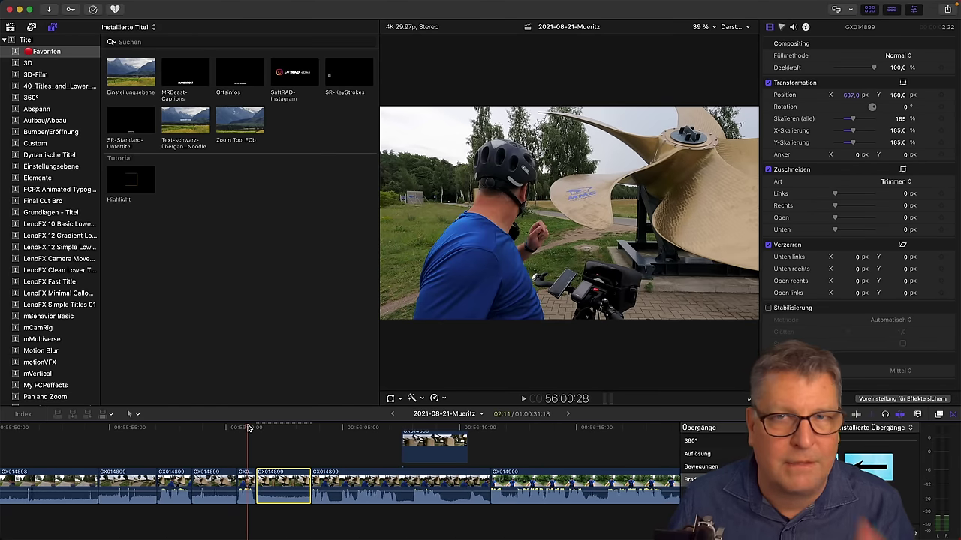
{"action": "key", "text": "space"}
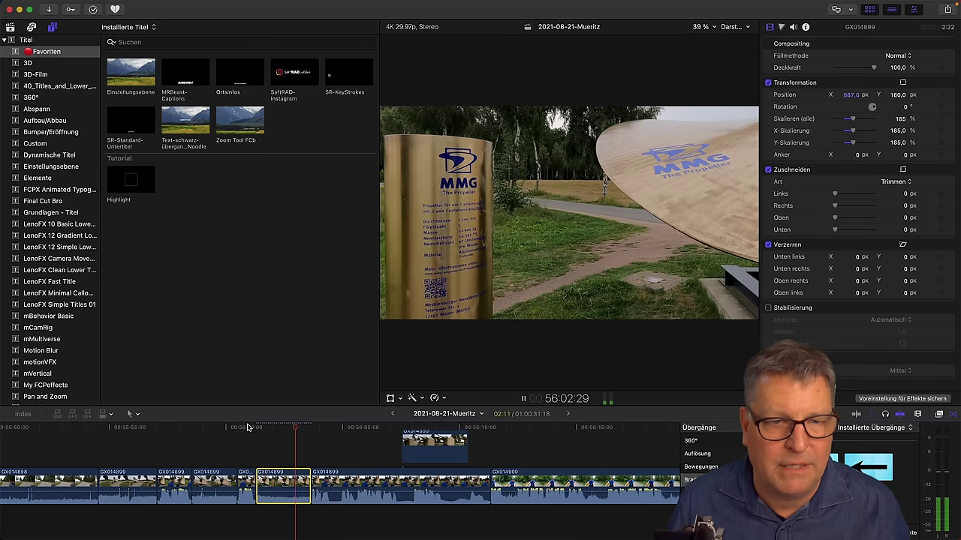
{"action": "key", "text": "space"}
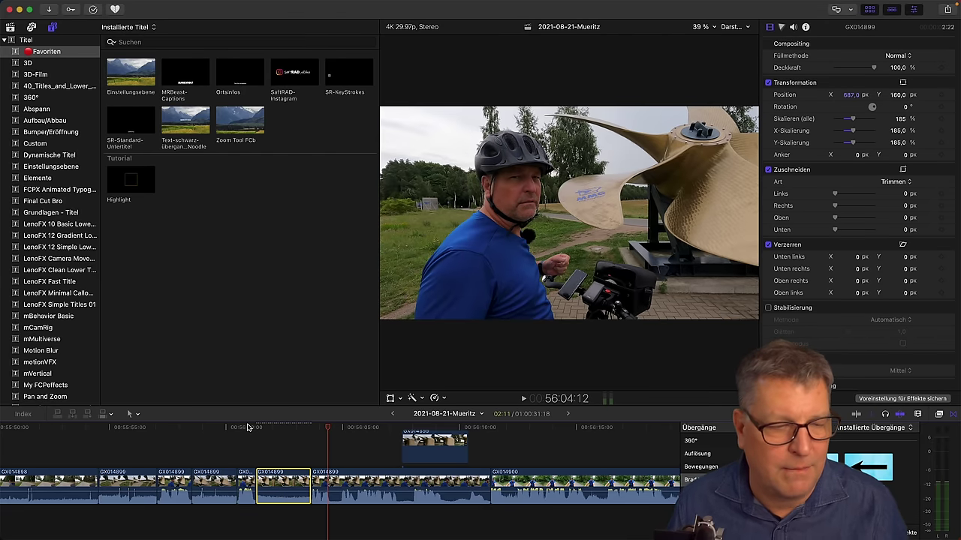
{"action": "left_click", "coordinate": [249, 429]}
{"action": "key", "text": "space"}
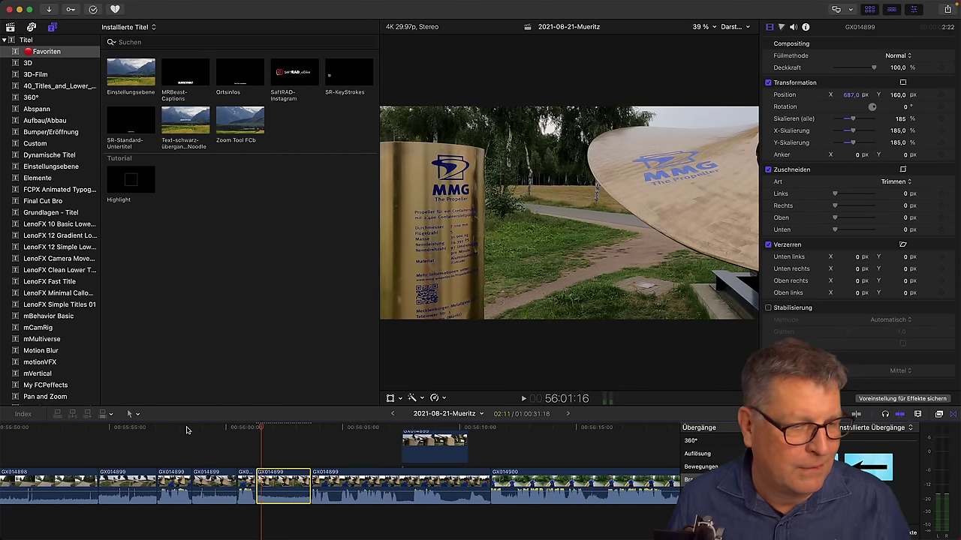
{"action": "left_click", "coordinate": [192, 428]}
{"action": "key", "text": "space"}
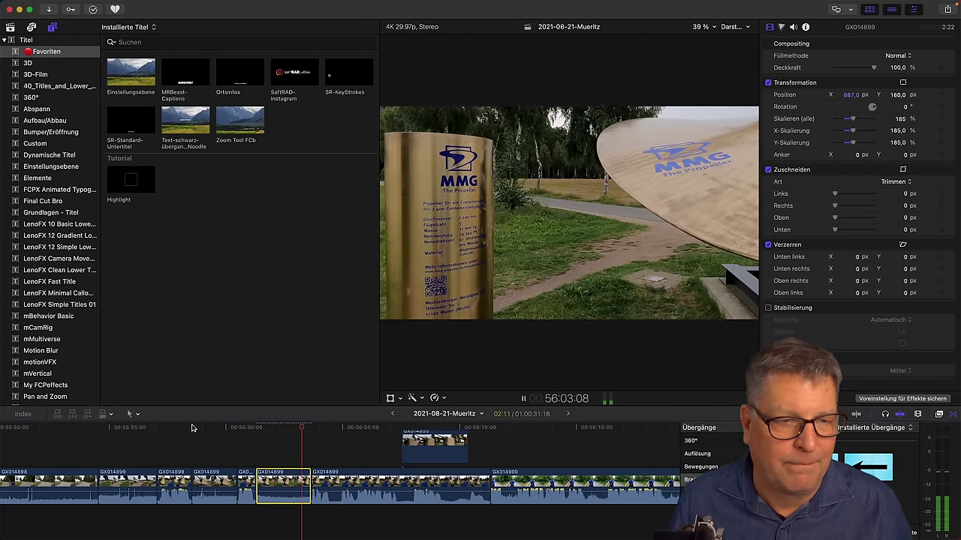
{"action": "key", "text": "space"}
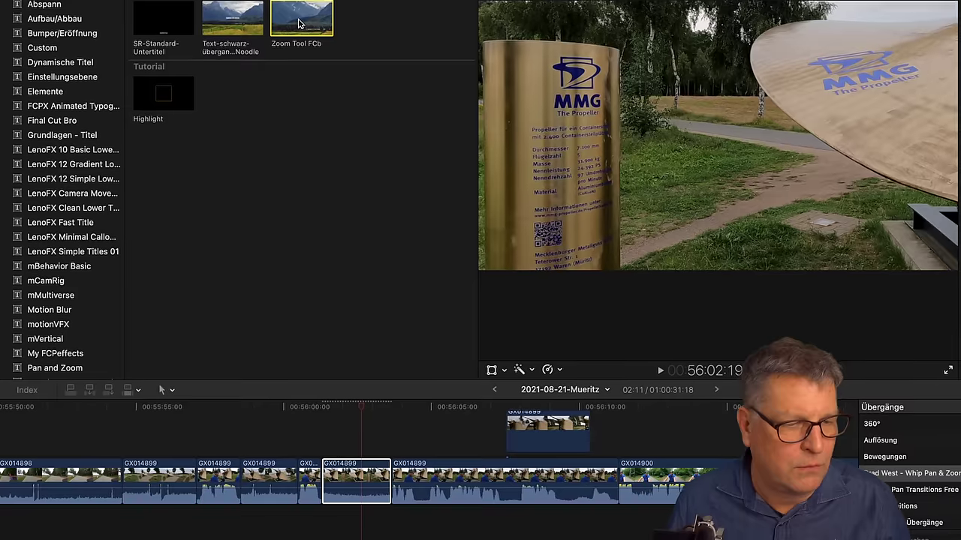
Connect the Zoom Tool FCb title above the information column clip at 56:02:19.
{"action": "left_click", "coordinate": [237, 124]}
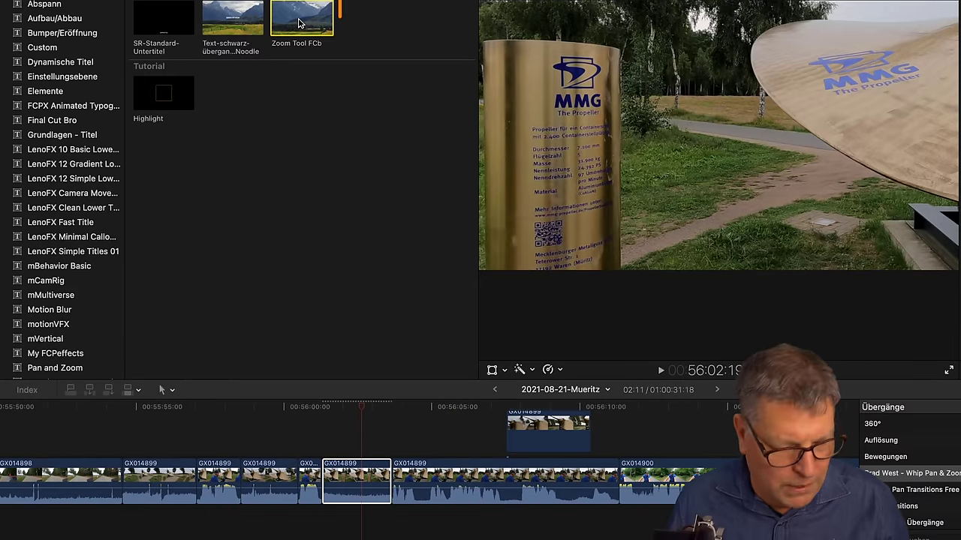
{"action": "key", "text": "q"}
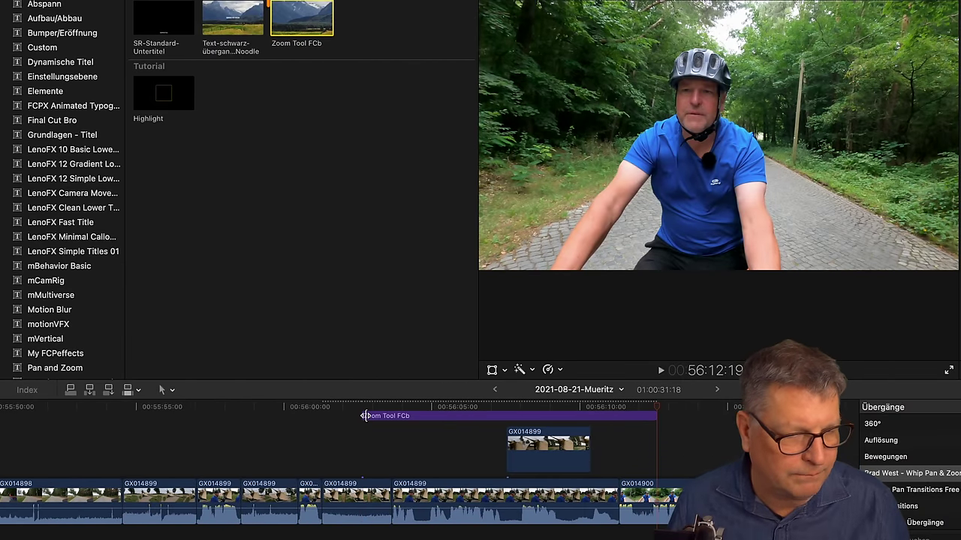
{"action": "left_click", "coordinate": [516, 415]}
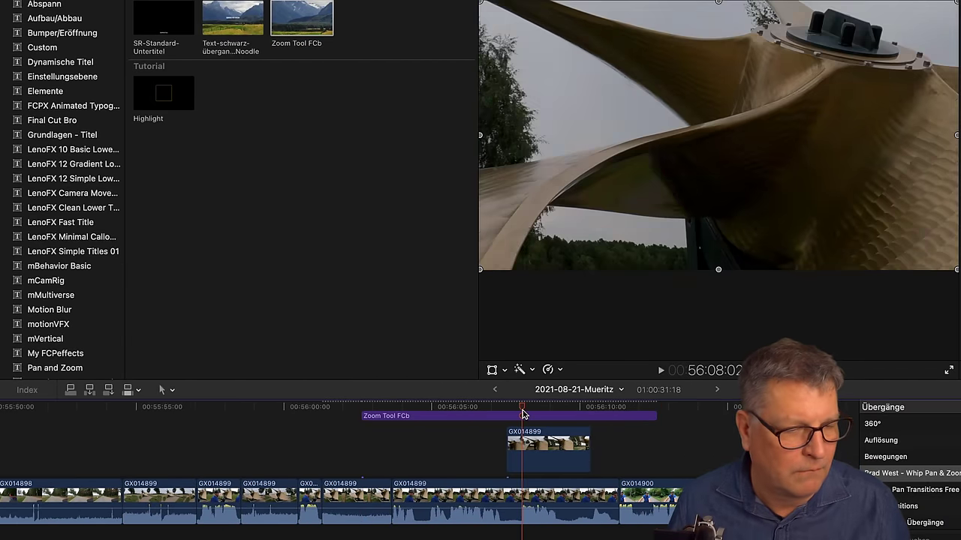
Trim the end of the Zoom Tool FCb title to the end of the information column clip at 56:03:20 and play the result.
{"action": "left_click_drag", "start_coordinate": [660, 416], "coordinate": [389, 426]}
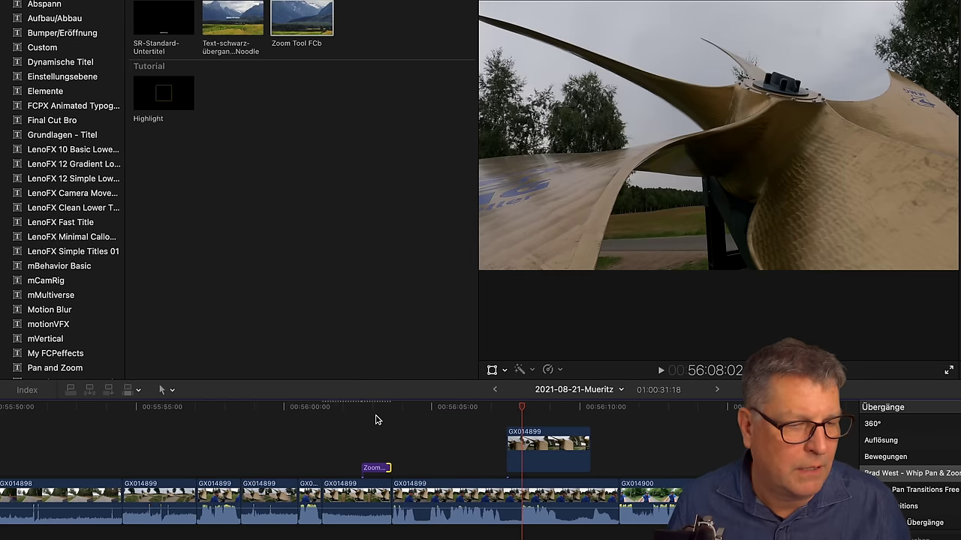
{"action": "key", "text": "super+z"}
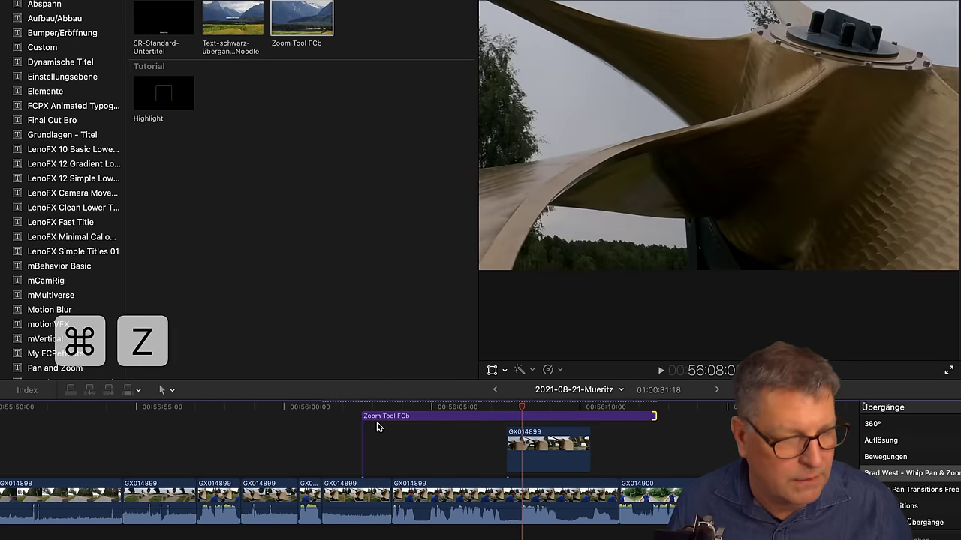
{"action": "left_click", "coordinate": [391, 418]}
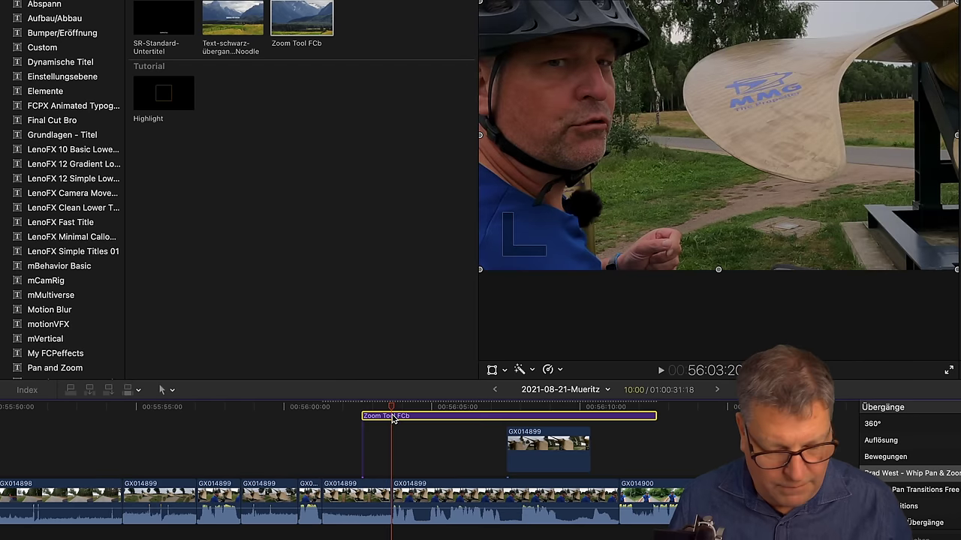
{"action": "key", "text": "h"}
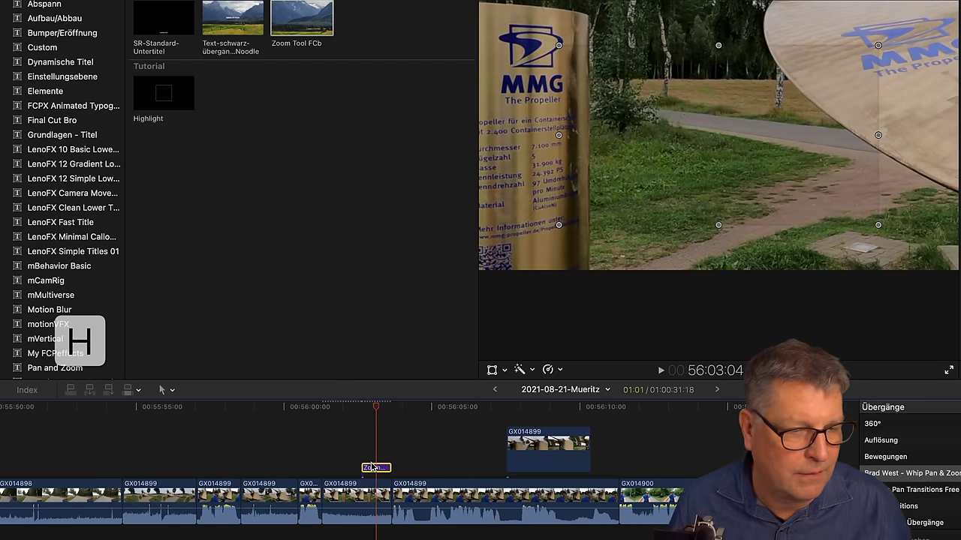
{"action": "left_click_drag", "start_coordinate": [388, 467], "coordinate": [391, 468]}
{"action": "left_click", "coordinate": [361, 407]}
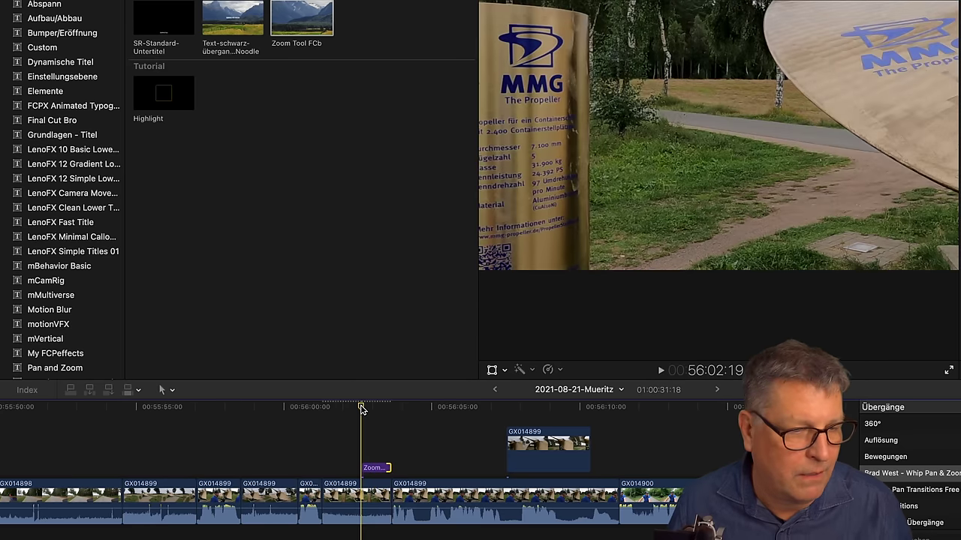
{"action": "key", "text": "space"}
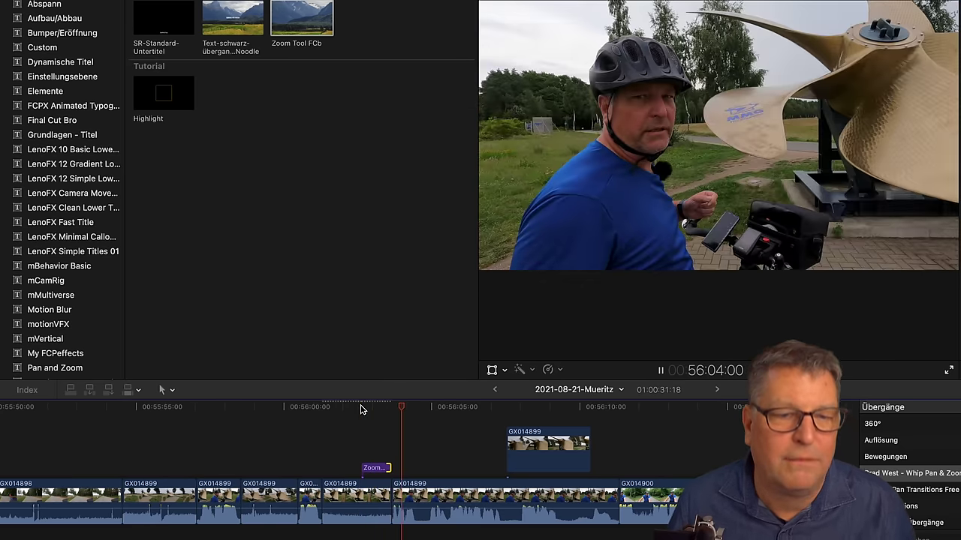
Extend the Zoom Tool FCb title's start earlier to 56:02:03, enlarge its zoom frame and shift it over the information column, and play the result.
{"action": "left_click_drag", "start_coordinate": [366, 465], "coordinate": [347, 466]}
{"action": "left_click", "coordinate": [357, 407]}
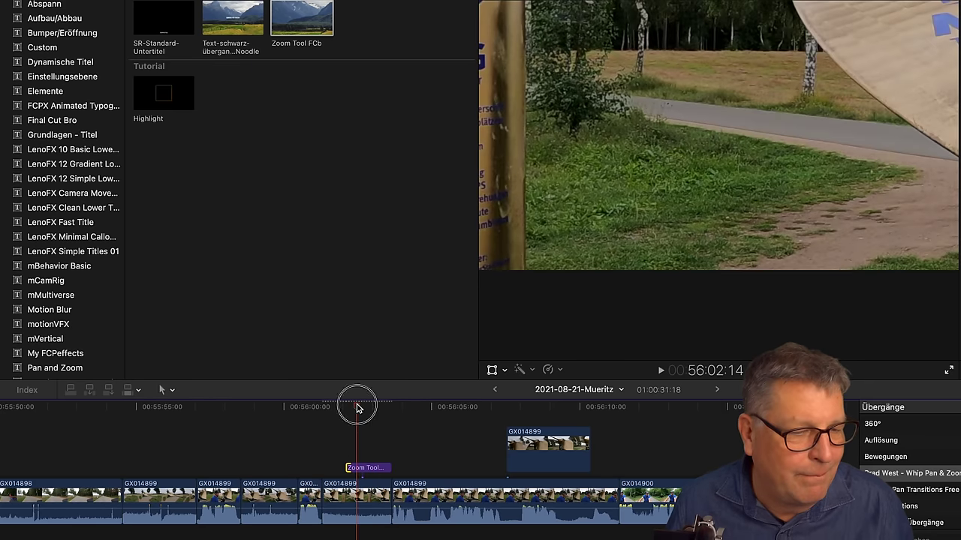
{"action": "left_click", "coordinate": [360, 467]}
{"action": "left_click_drag", "start_coordinate": [715, 155], "coordinate": [643, 190]}
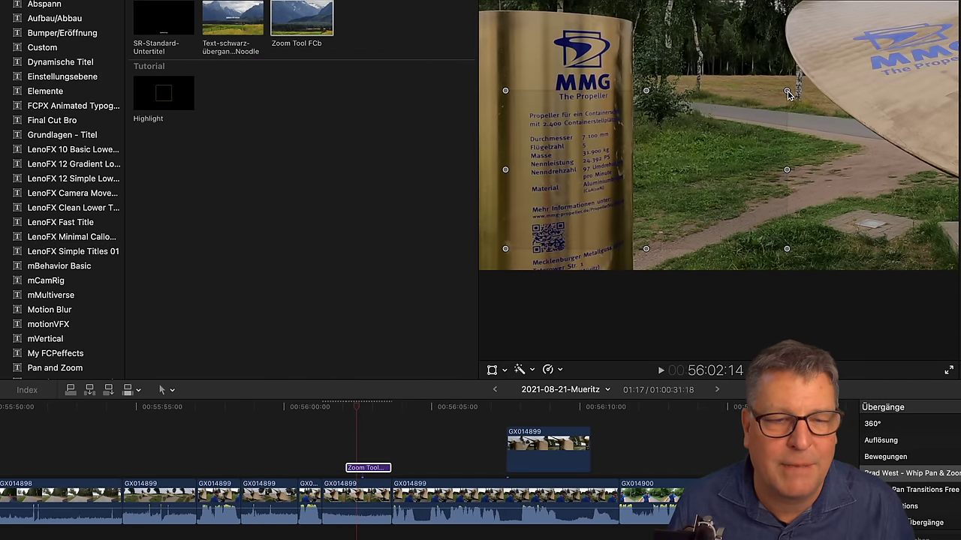
{"action": "left_click_drag", "start_coordinate": [787, 93], "coordinate": [818, 75]}
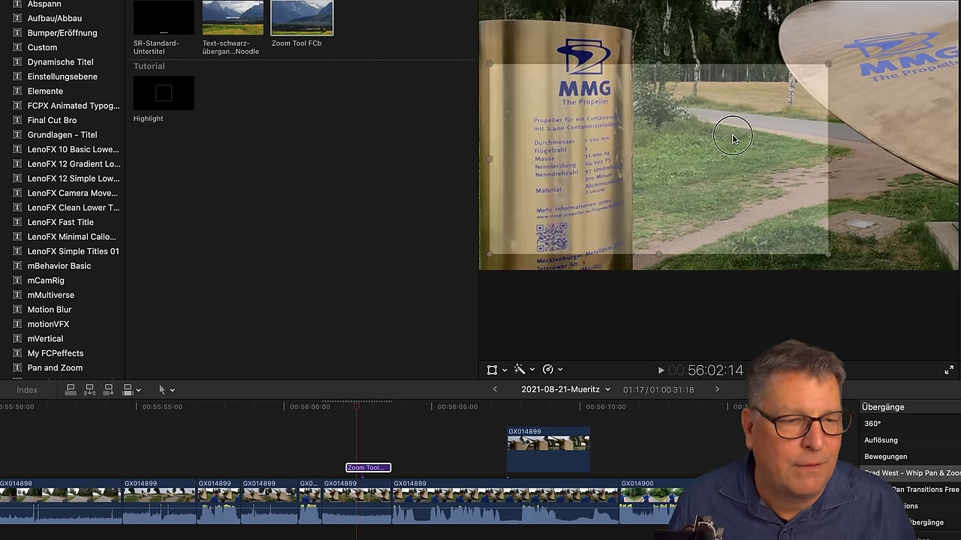
{"action": "left_click_drag", "start_coordinate": [735, 136], "coordinate": [729, 131]}
{"action": "left_click", "coordinate": [331, 410]}
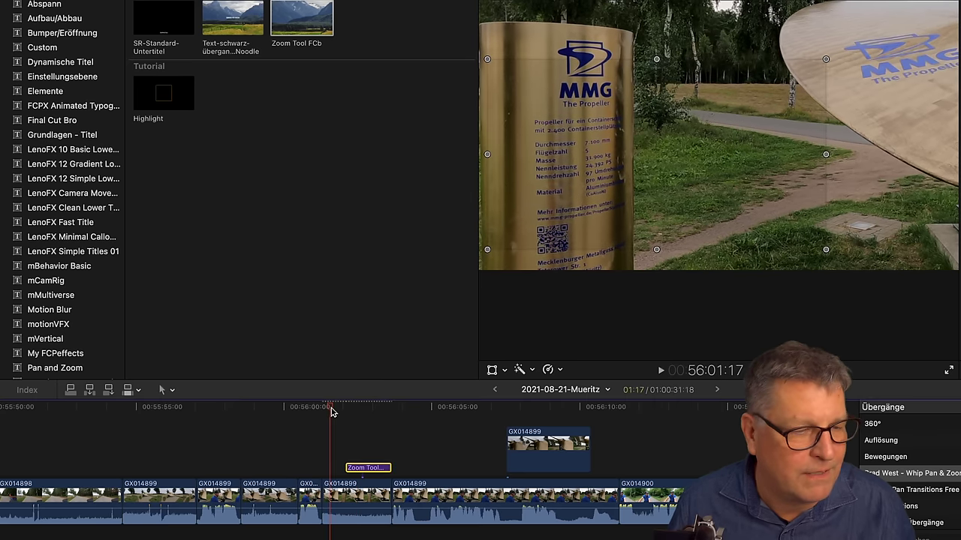
{"action": "key", "text": "space"}
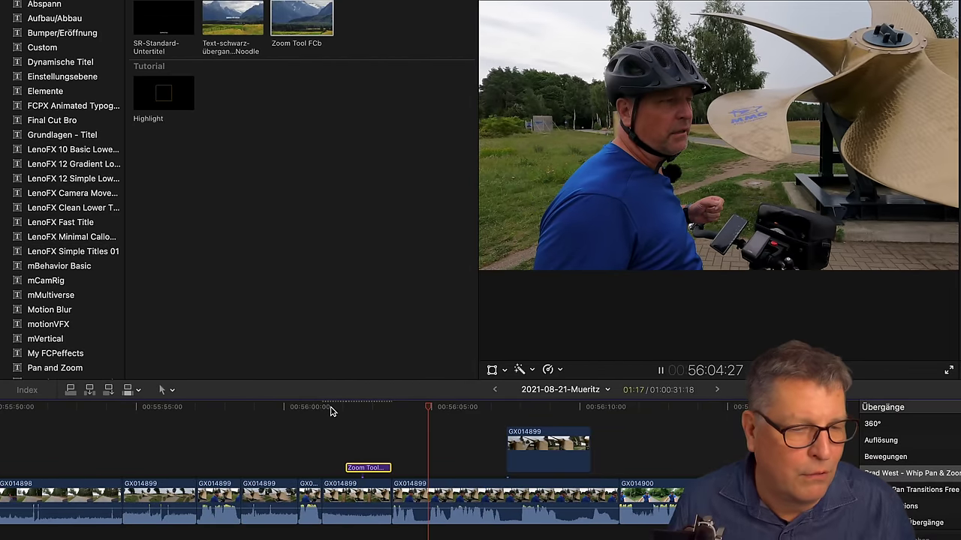
{"action": "left_click", "coordinate": [332, 410]}
Set the Geschwindigkeit parameter of the Zoom Tool FCb title to 0,5 and play the zoom.
{"action": "mouse_move", "coordinate": [907, 180]}
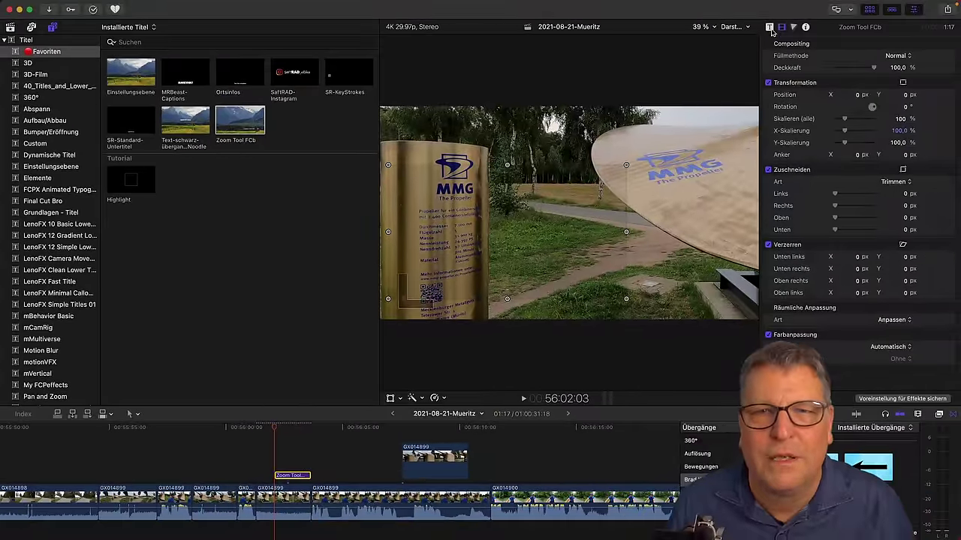
{"action": "left_click", "coordinate": [768, 27]}
{"action": "left_click", "coordinate": [897, 69]}
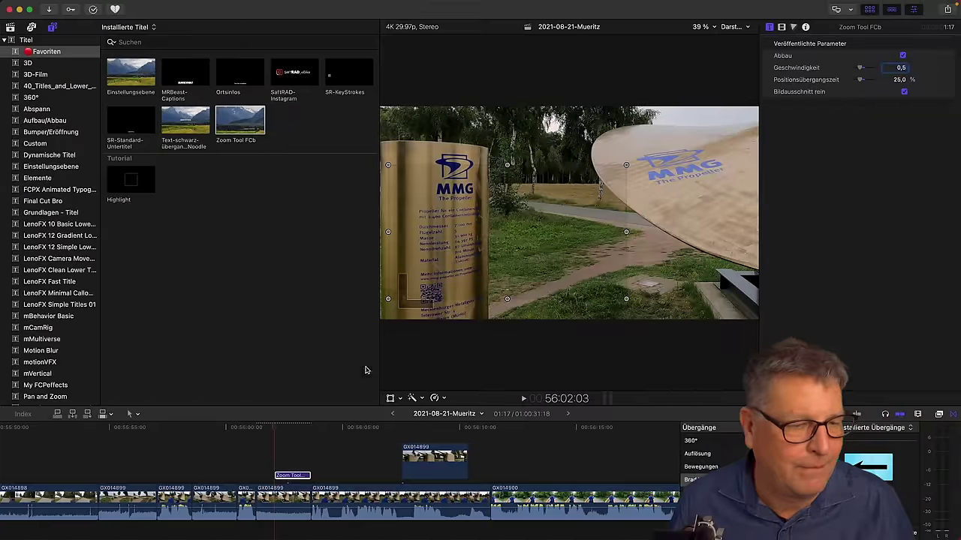
{"action": "left_click", "coordinate": [276, 427]}
{"action": "key", "text": "space"}
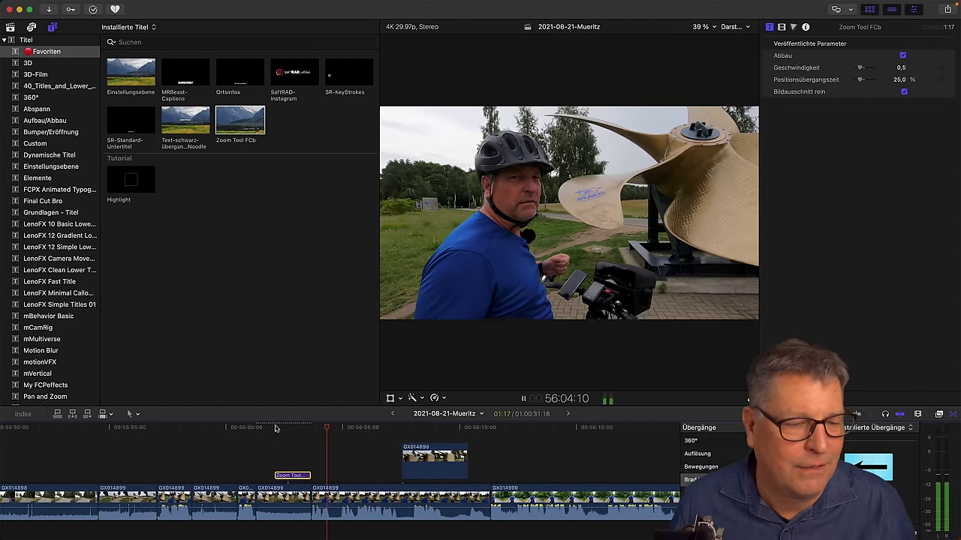
Play the information column clip with its zoom and slow the clip down to 50 %.
{"action": "left_click", "coordinate": [297, 477]}
{"action": "left_click", "coordinate": [308, 426]}
{"action": "left_click", "coordinate": [294, 495]}
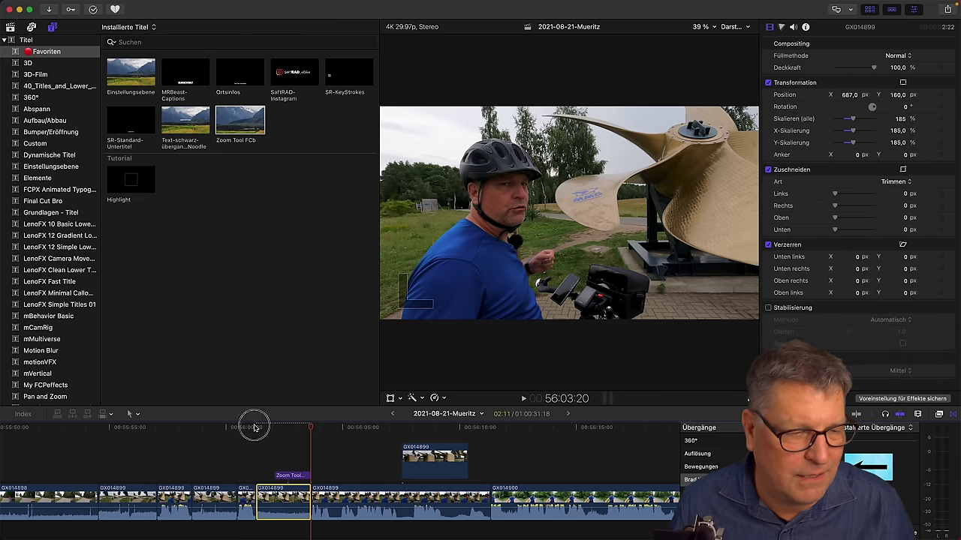
{"action": "left_click", "coordinate": [253, 427]}
{"action": "key", "text": "space"}
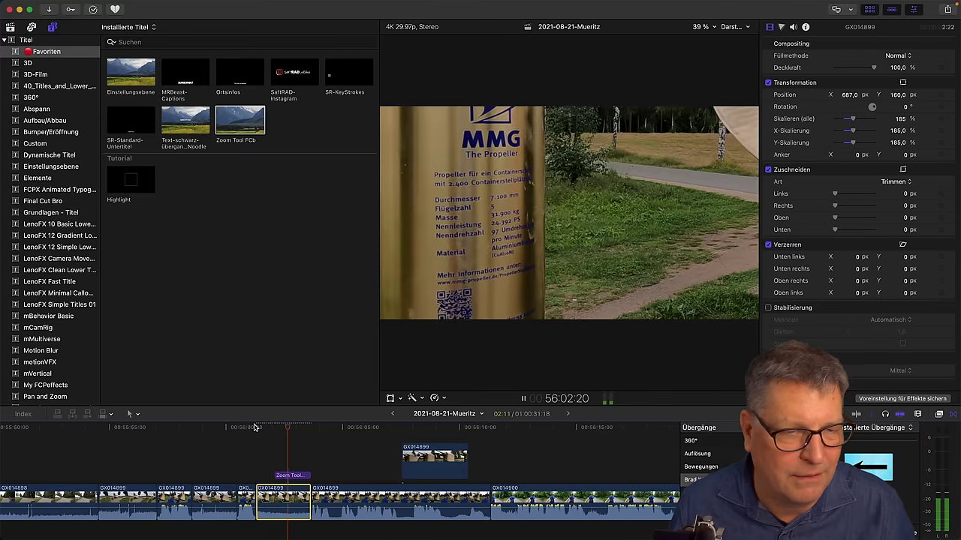
{"action": "key", "text": "space"}
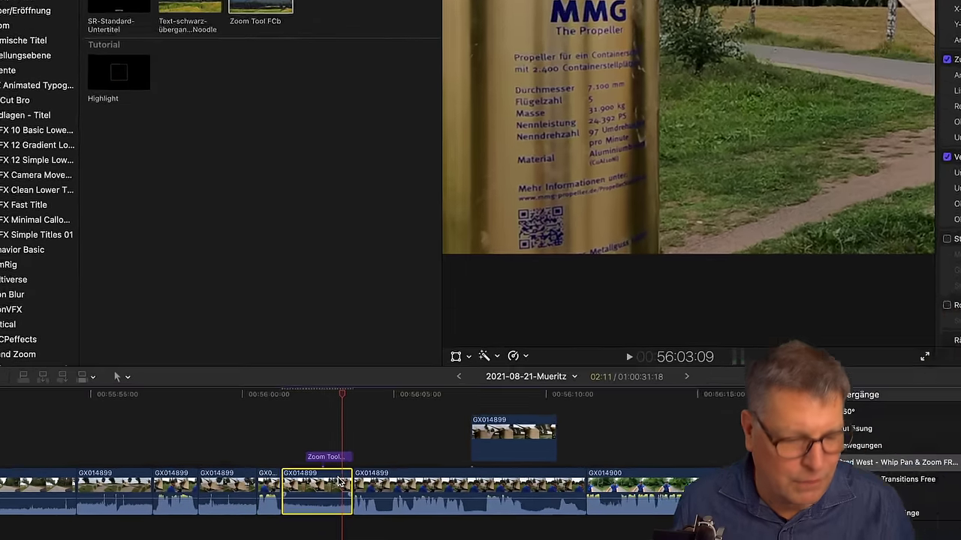
{"action": "key", "text": "super+r"}
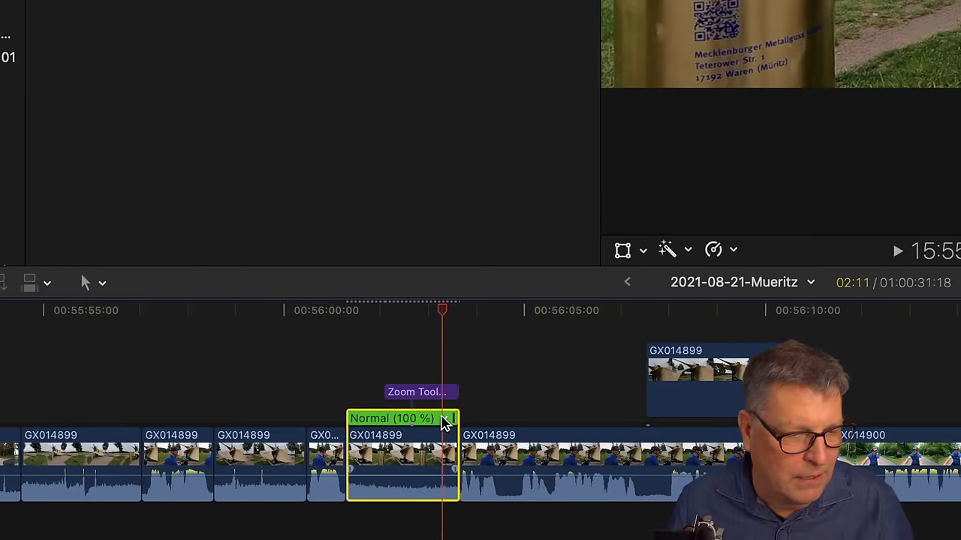
{"action": "left_click", "coordinate": [443, 422]}
{"action": "mouse_move", "coordinate": [584, 436]}
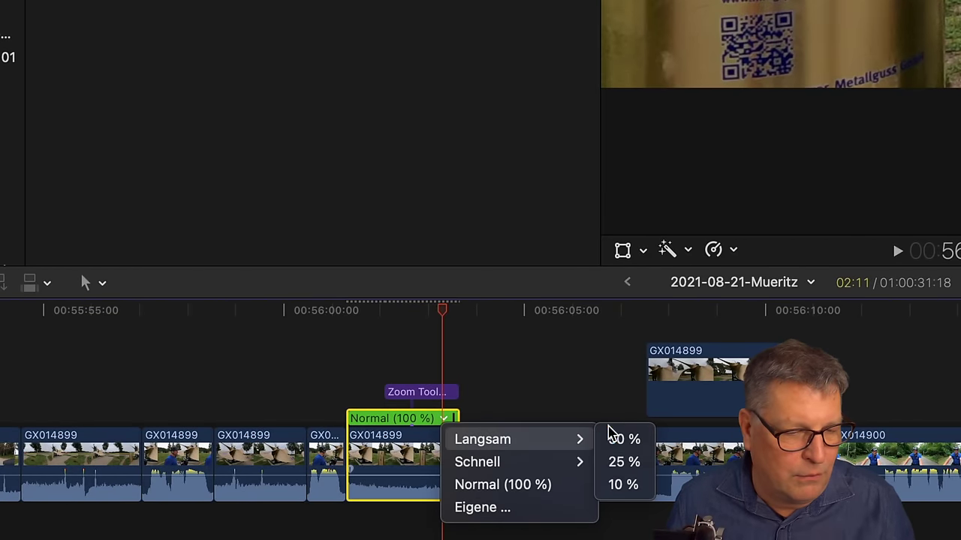
{"action": "left_click", "coordinate": [636, 444]}
Lengthen the Zoom Tool FCb title to 3:03 so it ends with the slowed information column clip, and play it.
{"action": "left_click", "coordinate": [414, 312]}
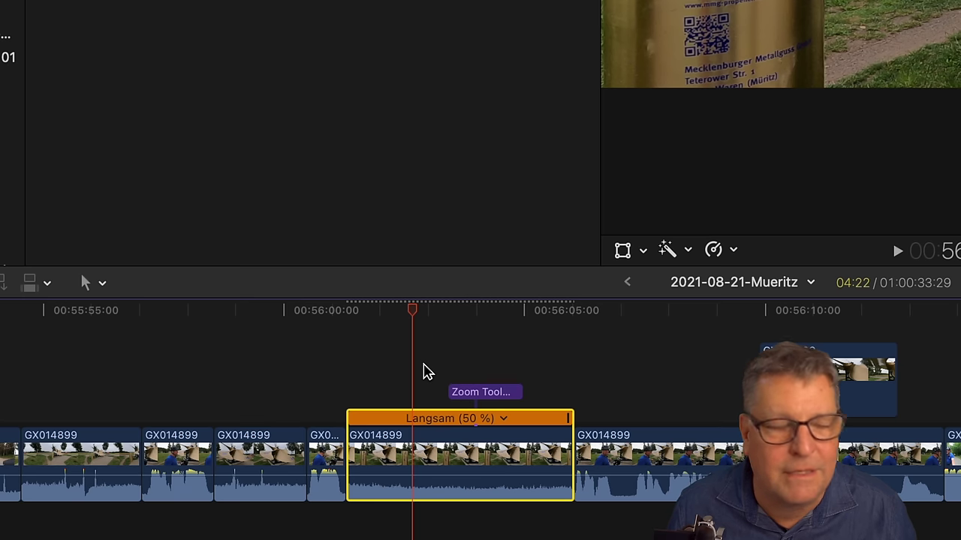
{"action": "key", "text": "space"}
{"action": "key", "text": "space"}
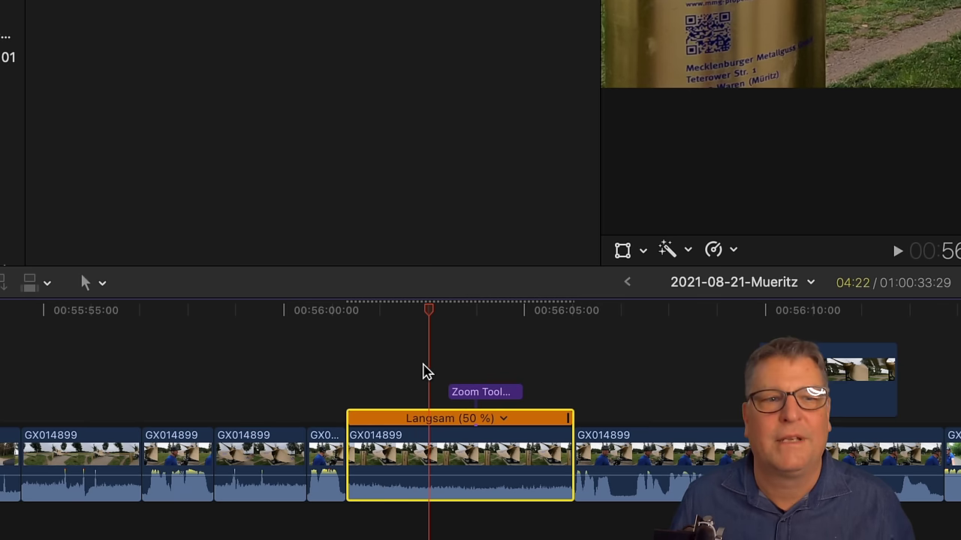
{"action": "key", "text": "space"}
{"action": "key", "text": "space"}
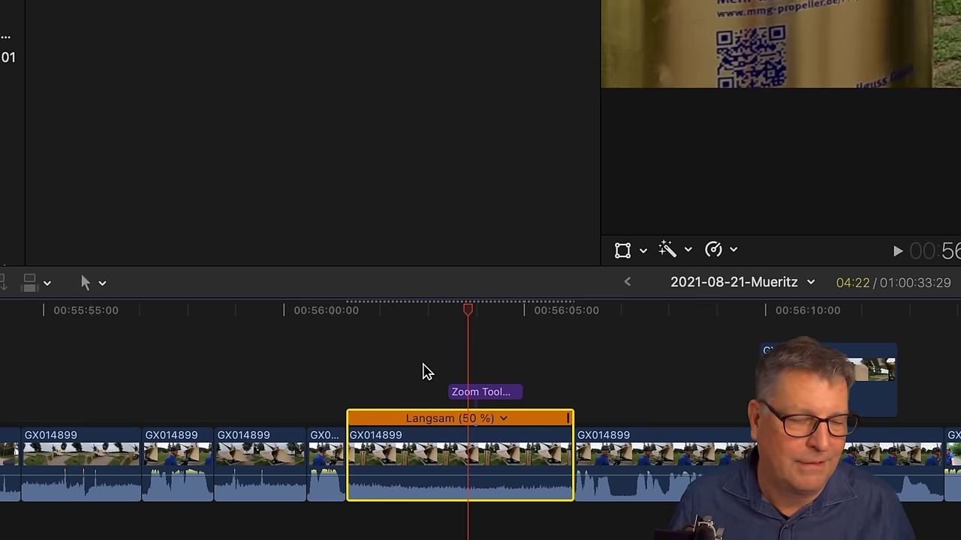
{"action": "left_click_drag", "start_coordinate": [481, 392], "coordinate": [425, 392]}
{"action": "left_click", "coordinate": [425, 310]}
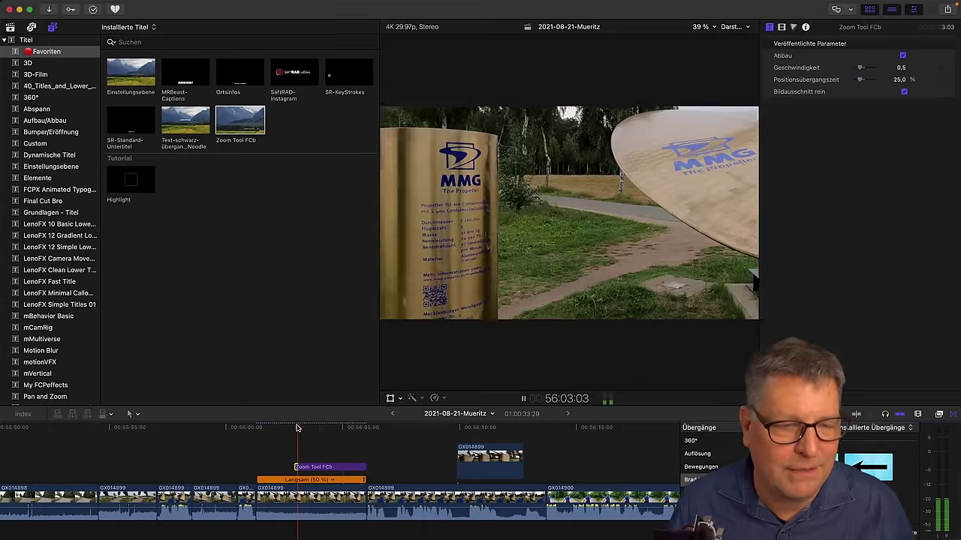
{"action": "key", "text": "space"}
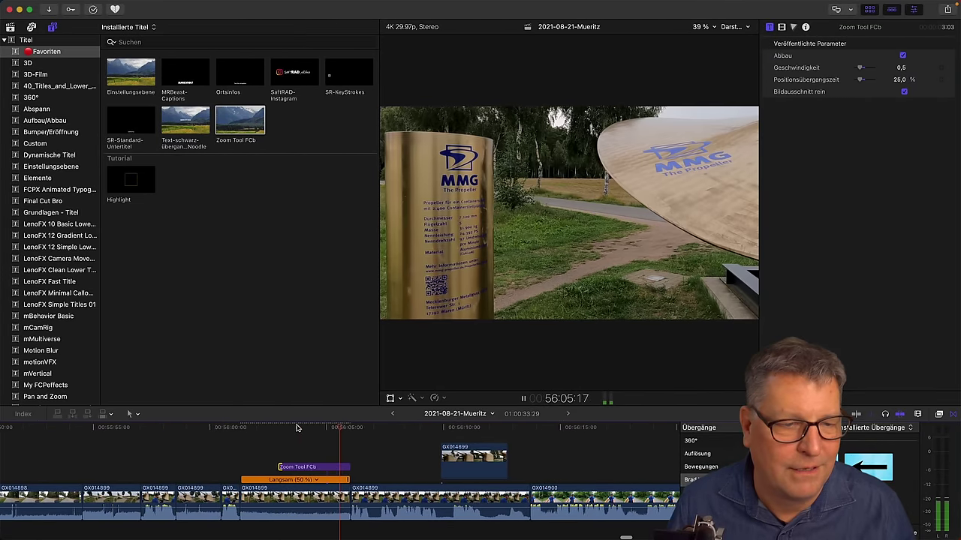
Turn off the Abbau option of the Zoom Tool FCb title and play on through the end of the propeller scene.
{"action": "double_click", "coordinate": [306, 467]}
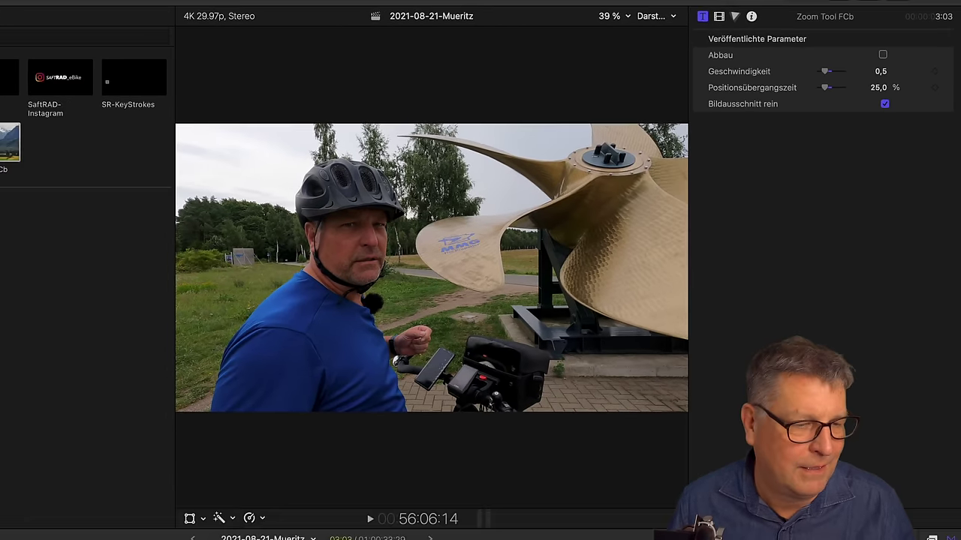
{"action": "key", "text": "space"}
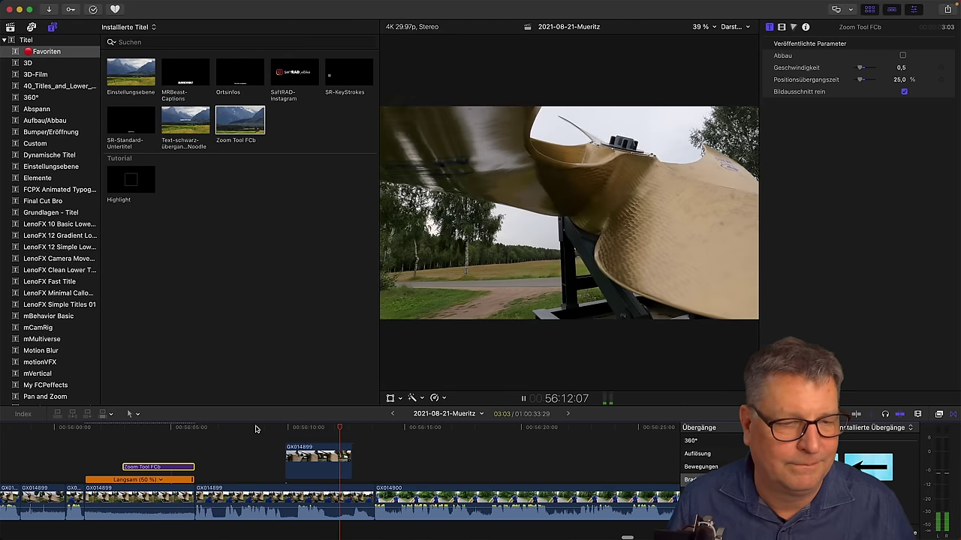
{"action": "key", "text": "space"}
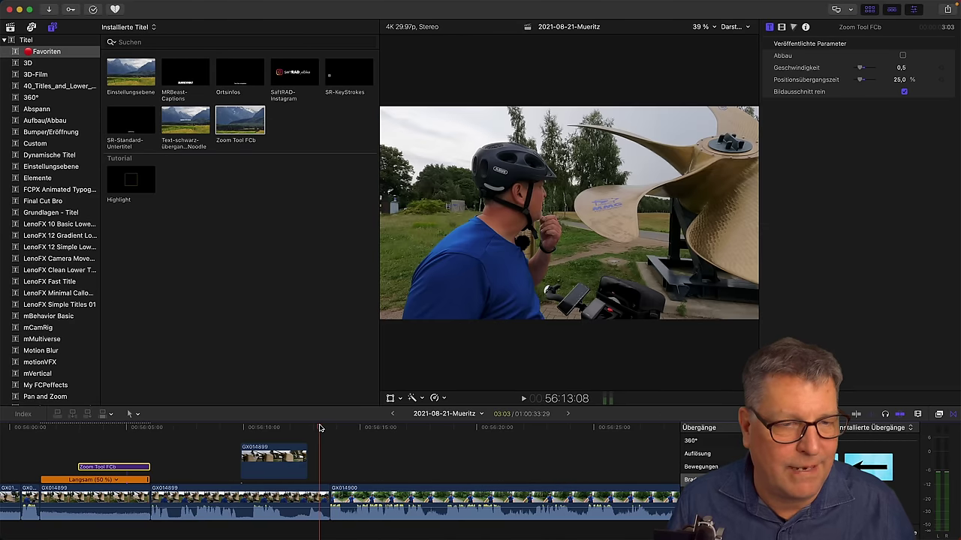
{"action": "key", "text": "space"}
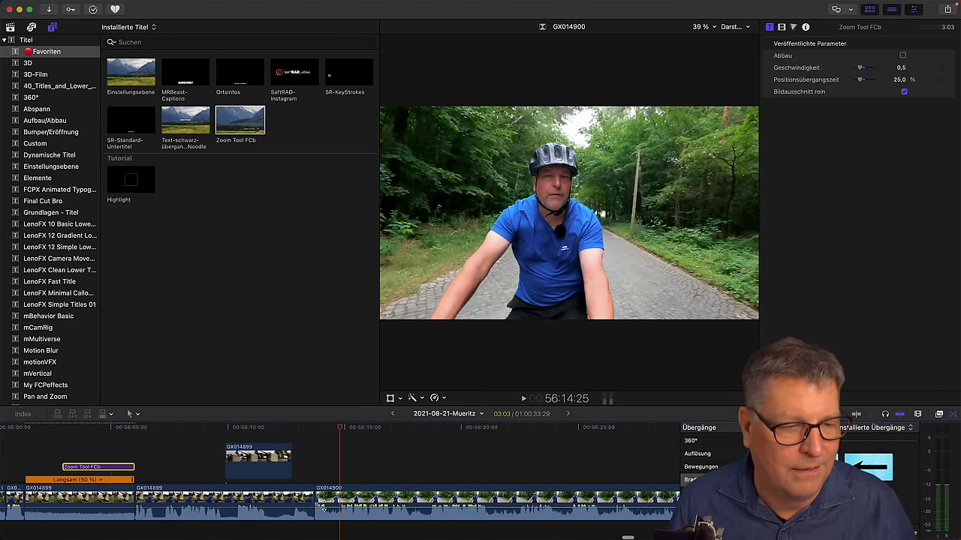
Try extending the start of the forest ride clip GX014900 by 15 frames, play the cut and take the extension back.
{"action": "left_click_drag", "start_coordinate": [319, 495], "coordinate": [304, 497]}
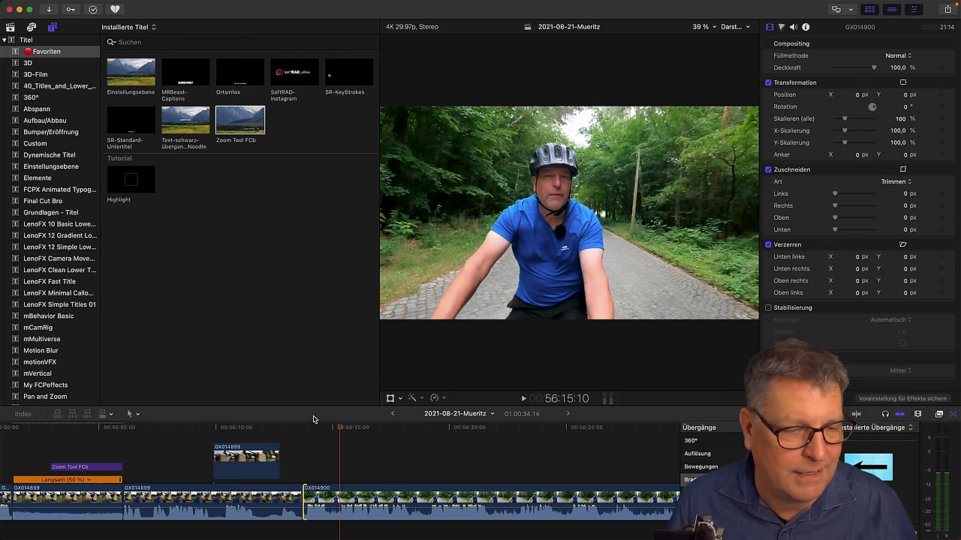
{"action": "left_click", "coordinate": [308, 427]}
{"action": "key", "text": "space"}
{"action": "left_click", "coordinate": [307, 428]}
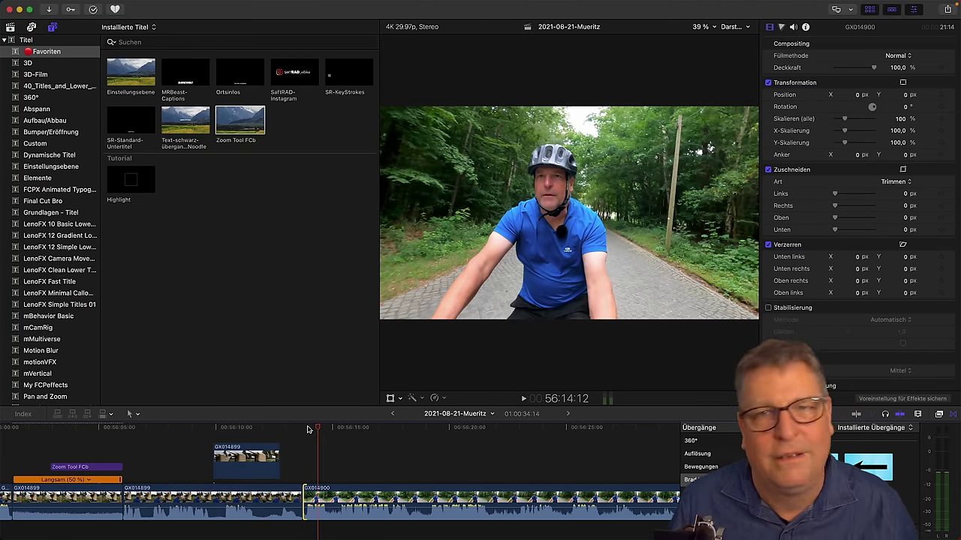
{"action": "key", "text": "alt+bracketleft"}
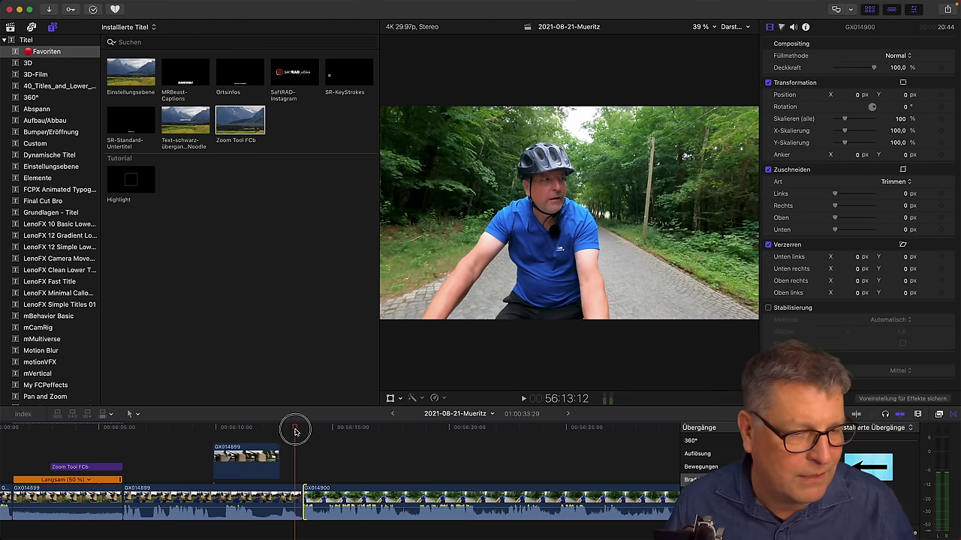
Play the talking clip after the slowed information column clip, including the propeller cutaway above it, to check the scene.
{"action": "scroll", "coordinate": [295, 432], "scroll_direction": "left", "scroll_amount": 5}
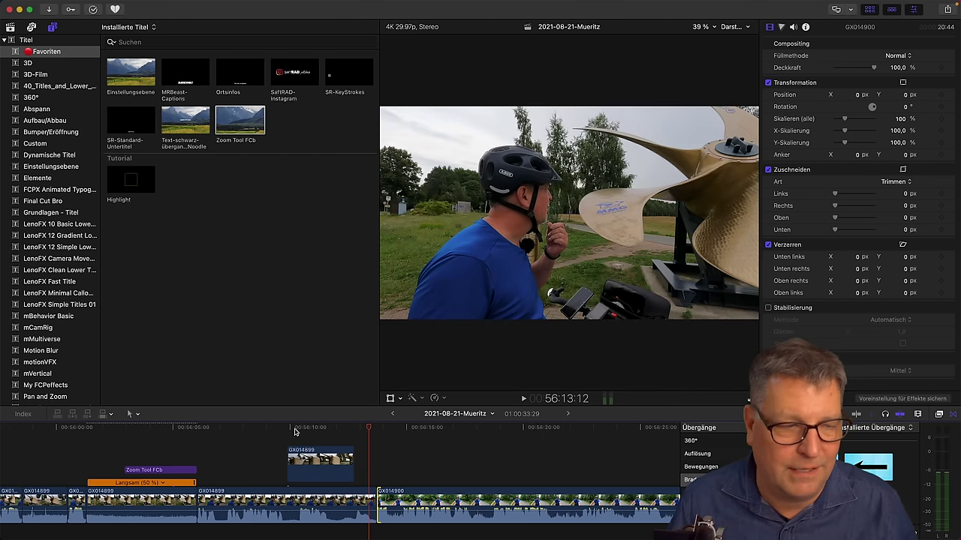
{"action": "left_click", "coordinate": [199, 429]}
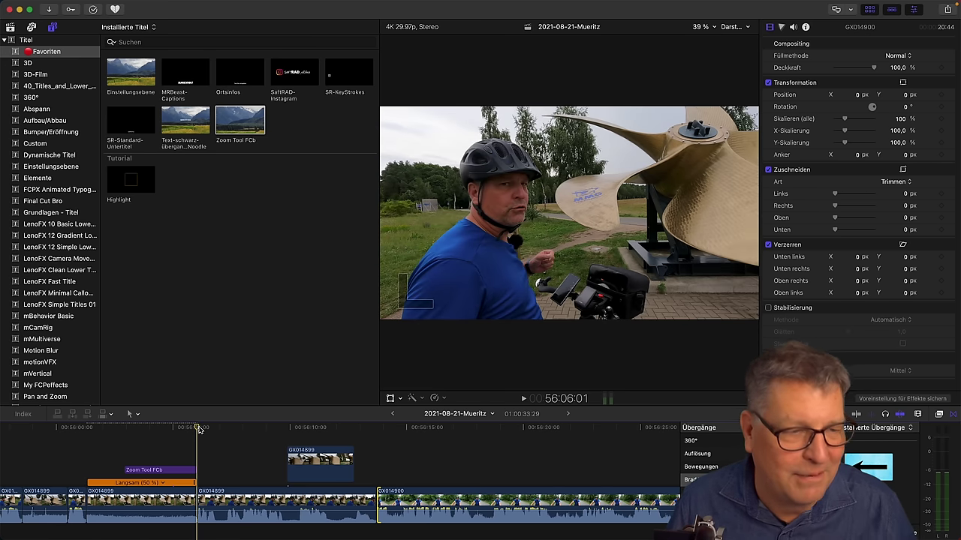
{"action": "key", "text": "space"}
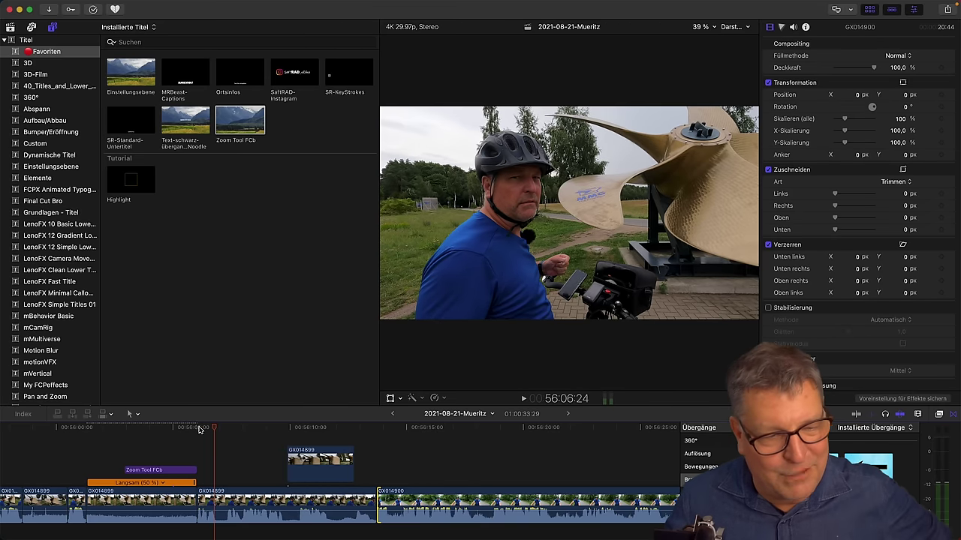
{"action": "left_click", "coordinate": [228, 429]}
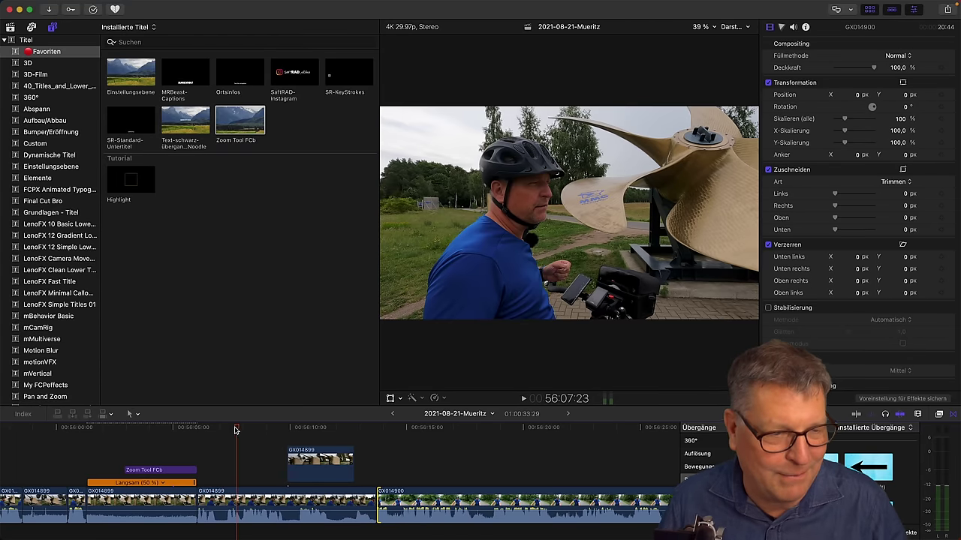
{"action": "left_click_drag", "start_coordinate": [237, 430], "coordinate": [247, 430]}
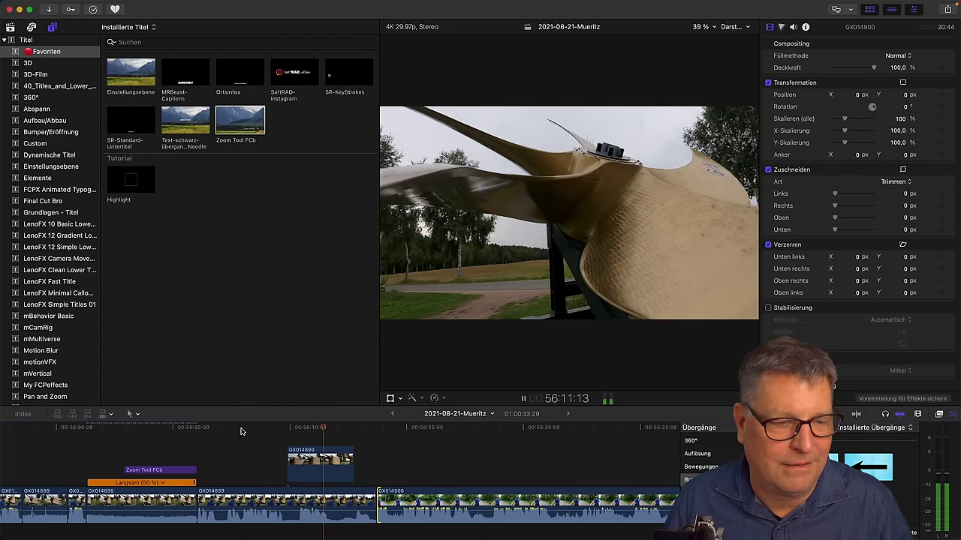
{"action": "key", "text": "space"}
{"action": "scroll", "coordinate": [229, 444], "scroll_direction": "left", "scroll_amount": 4}
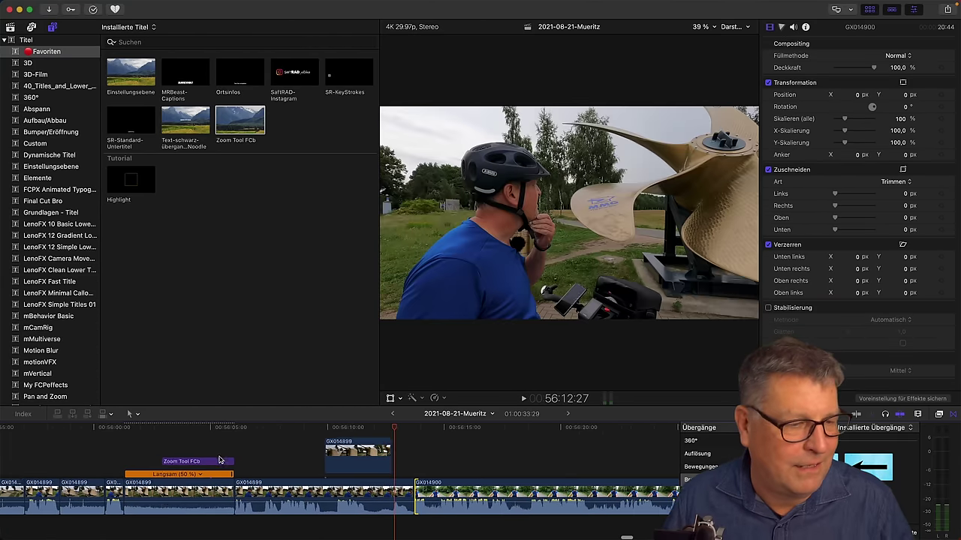
Expand the audio of the talking clip after the slowed clip and extend its start back under the slowed clip to about 56:03.
{"action": "left_click", "coordinate": [220, 497]}
{"action": "left_click", "coordinate": [197, 429]}
{"action": "key", "text": "space"}
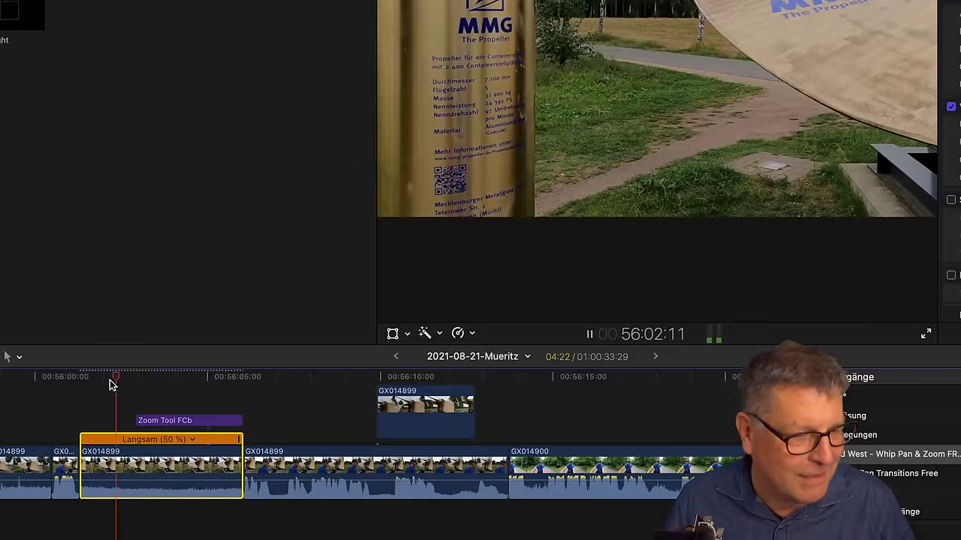
{"action": "key", "text": "space"}
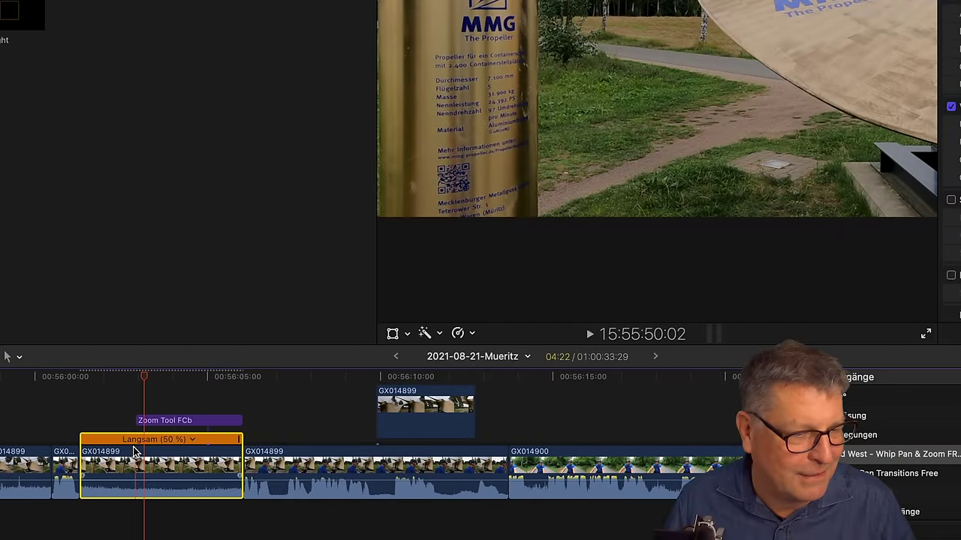
{"action": "double_click", "coordinate": [253, 502]}
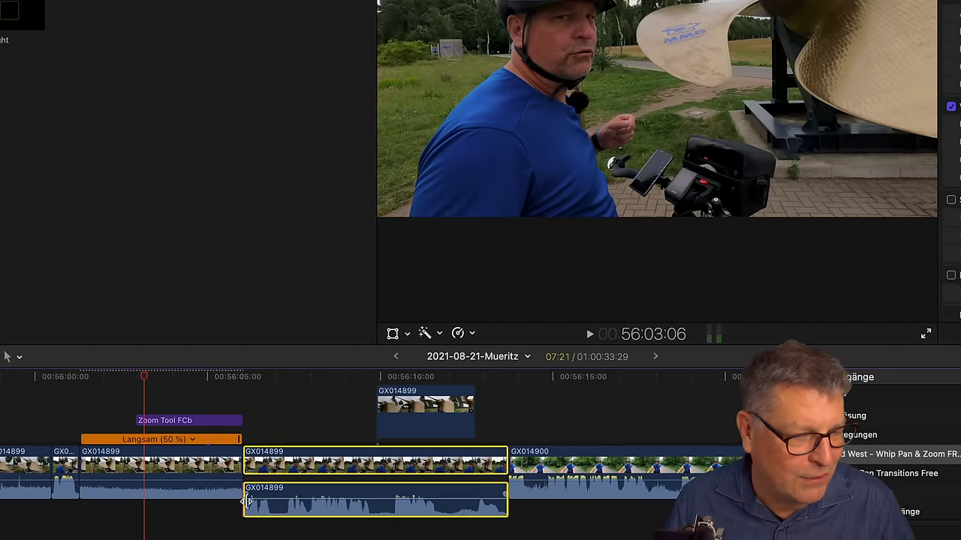
{"action": "left_click_drag", "start_coordinate": [247, 511], "coordinate": [134, 510]}
{"action": "scroll", "coordinate": [133, 510], "scroll_direction": "down", "scroll_amount": 3}
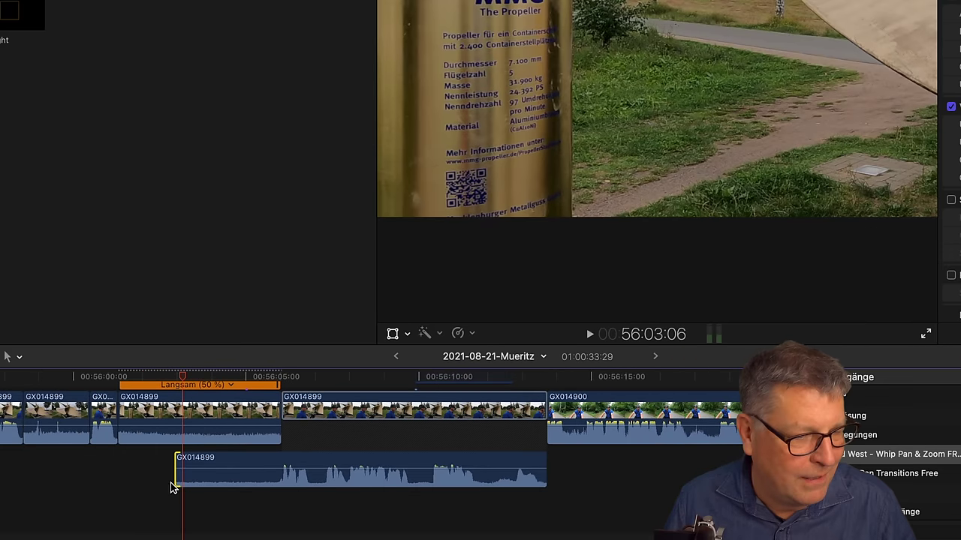
Extend the talking clip's audio start further back under the slowed clip and the preceding short clip's expanded audio forward to meet it.
{"action": "left_click_drag", "start_coordinate": [176, 476], "coordinate": [151, 475]}
{"action": "left_click", "coordinate": [111, 439]}
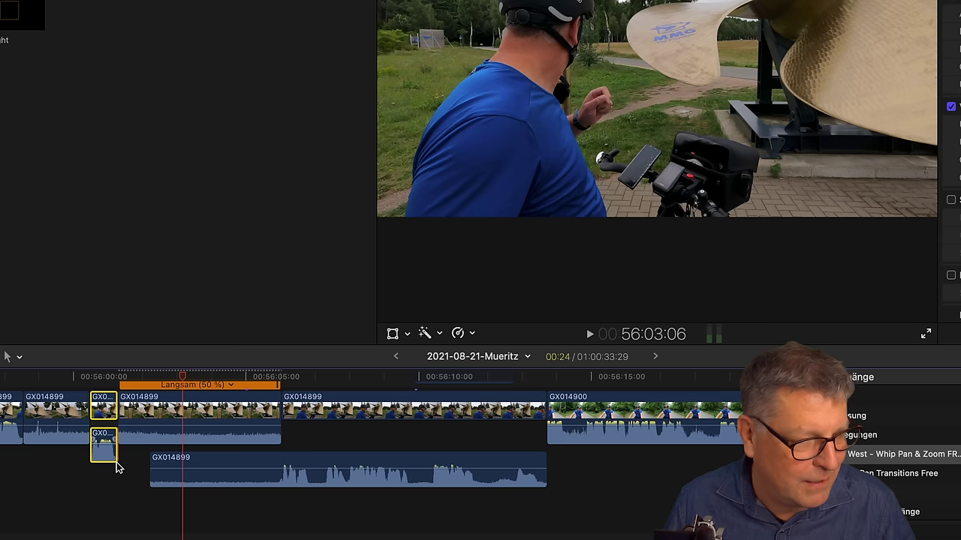
{"action": "left_click_drag", "start_coordinate": [115, 462], "coordinate": [151, 462]}
{"action": "left_click", "coordinate": [168, 514]}
Select the short clip and the talking clip and apply an audio crossfade where their audio meets under the slowed clip.
{"action": "left_click", "coordinate": [139, 479]}
{"action": "key", "text": "y"}
{"action": "key", "text": "alt+t"}
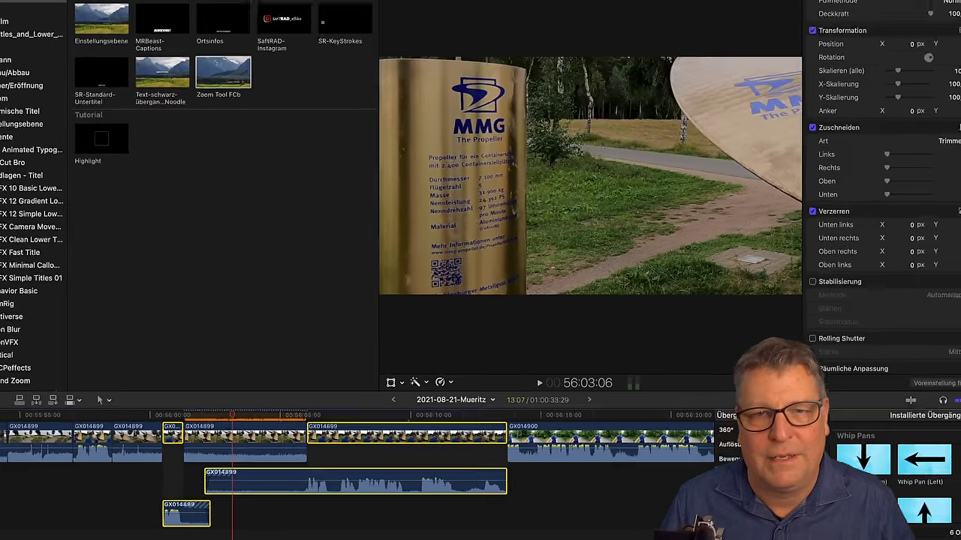
Disable the Dialog audio of the slowed clip and play the scene from just before the short clip.
{"action": "left_click", "coordinate": [793, 26]}
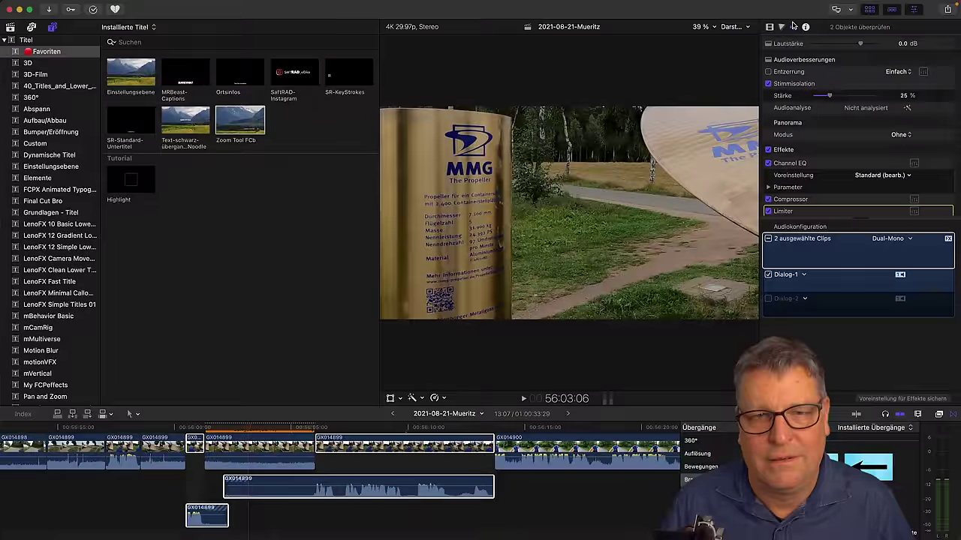
{"action": "left_click", "coordinate": [770, 242]}
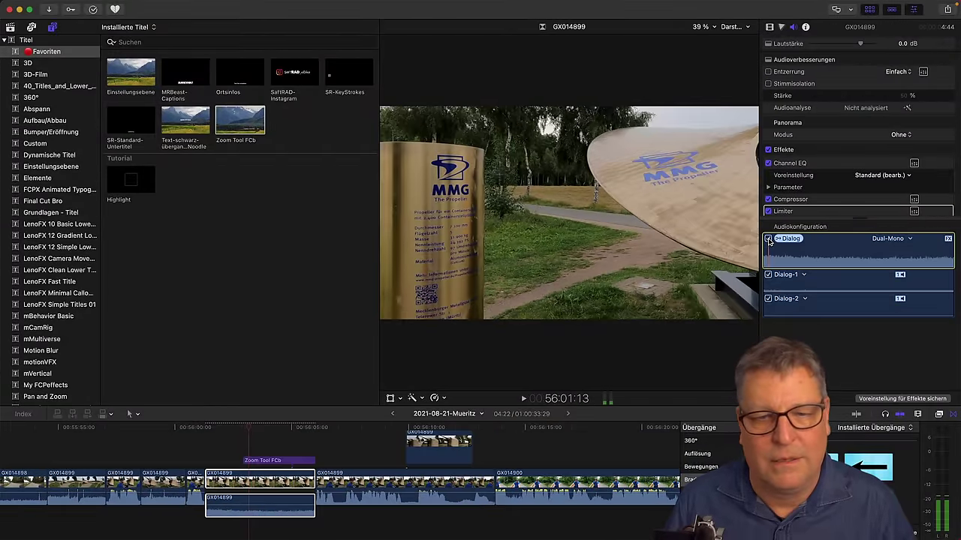
{"action": "left_click", "coordinate": [178, 427]}
{"action": "key", "text": "space"}
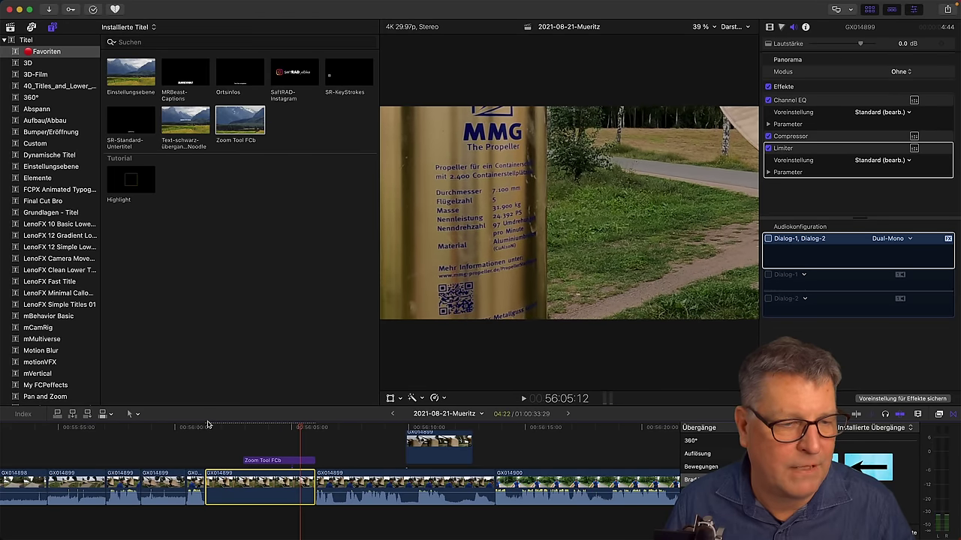
Trim the end of the slowed clip to the playhead and shorten the Zoom Tool FCb title to the same cut.
{"action": "key", "text": "alt+]"}
{"action": "left_click", "coordinate": [293, 462]}
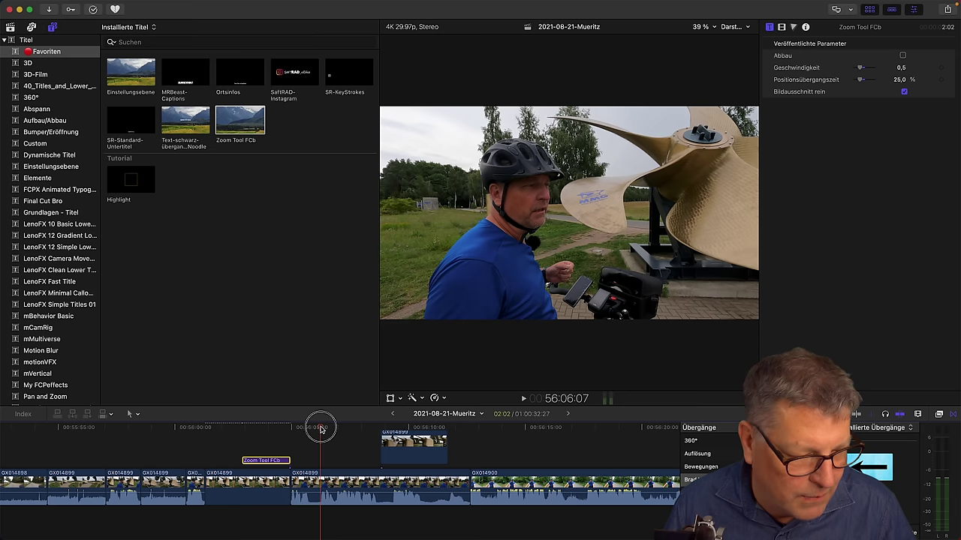
Expand the talking clip's audio, trim its picture start to the playhead at 56:06:07 and shorten the audio lead-in under the slowed clip.
{"action": "double_click", "coordinate": [310, 499]}
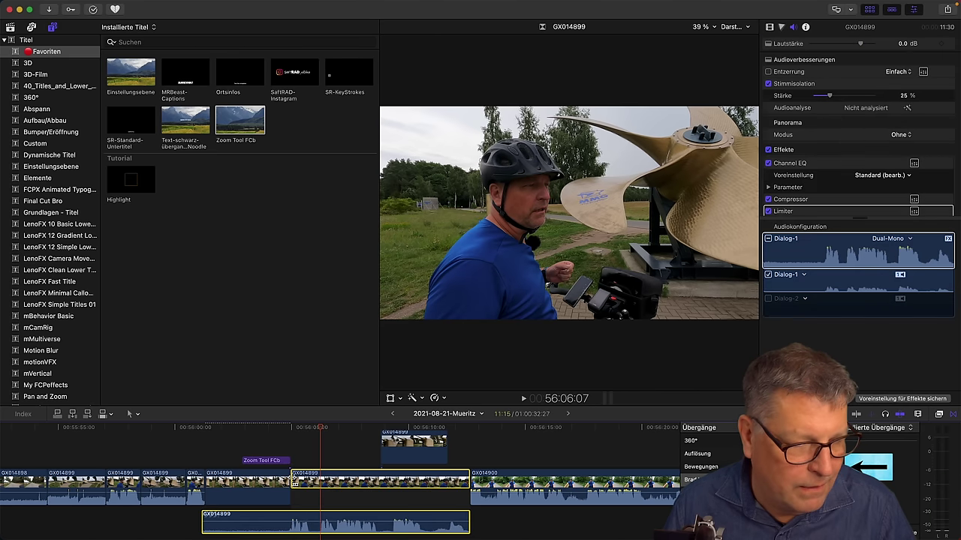
{"action": "left_click_drag", "start_coordinate": [310, 496], "coordinate": [319, 480]}
{"action": "left_click_drag", "start_coordinate": [201, 515], "coordinate": [244, 505]}
Expand the short clip's audio and extend its end under the slowed clip until it slightly overlaps the talking clip's audio.
{"action": "left_click", "coordinate": [222, 503]}
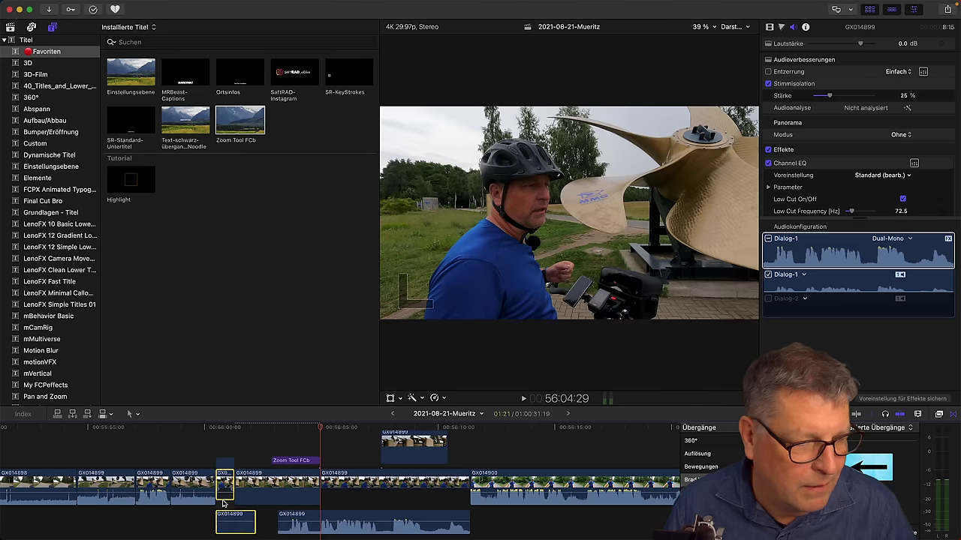
{"action": "left_click_drag", "start_coordinate": [255, 513], "coordinate": [267, 513]}
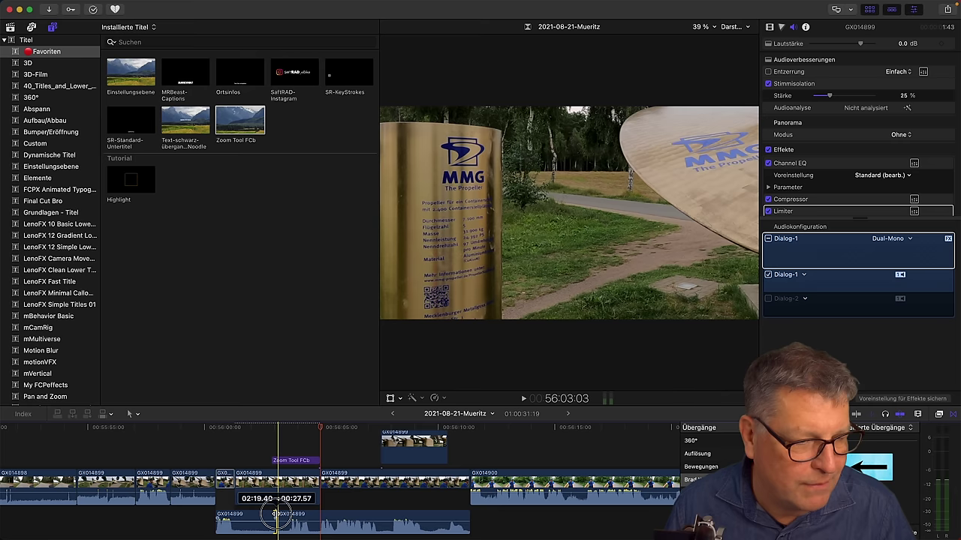
{"action": "scroll", "coordinate": [275, 516], "scroll_direction": "down", "scroll_amount": 3}
{"action": "left_click_drag", "start_coordinate": [294, 506], "coordinate": [282, 492]}
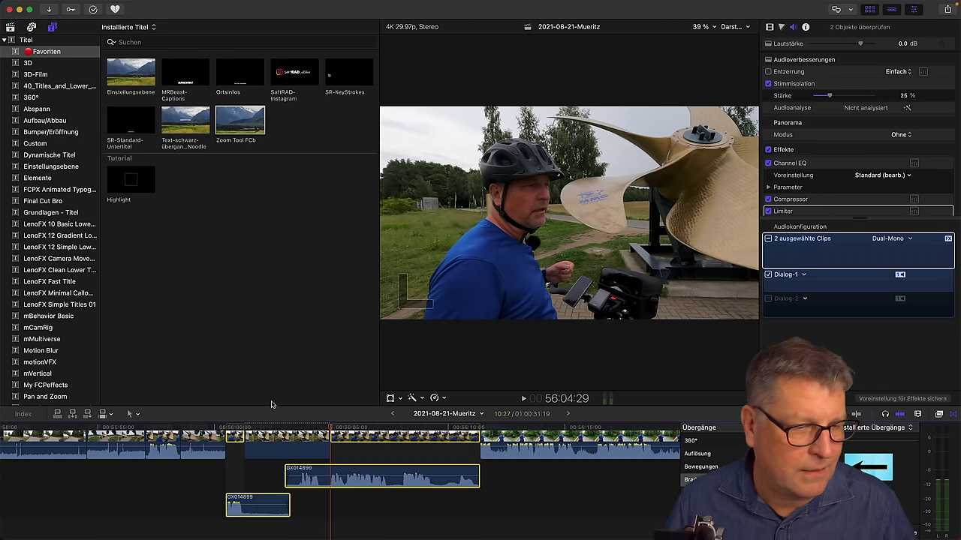
Play the propeller scene with the overlapping audio through to the forest ride clip GX014900 and check the end of the talking clip's audio.
{"action": "left_click", "coordinate": [281, 427]}
{"action": "key", "text": "space"}
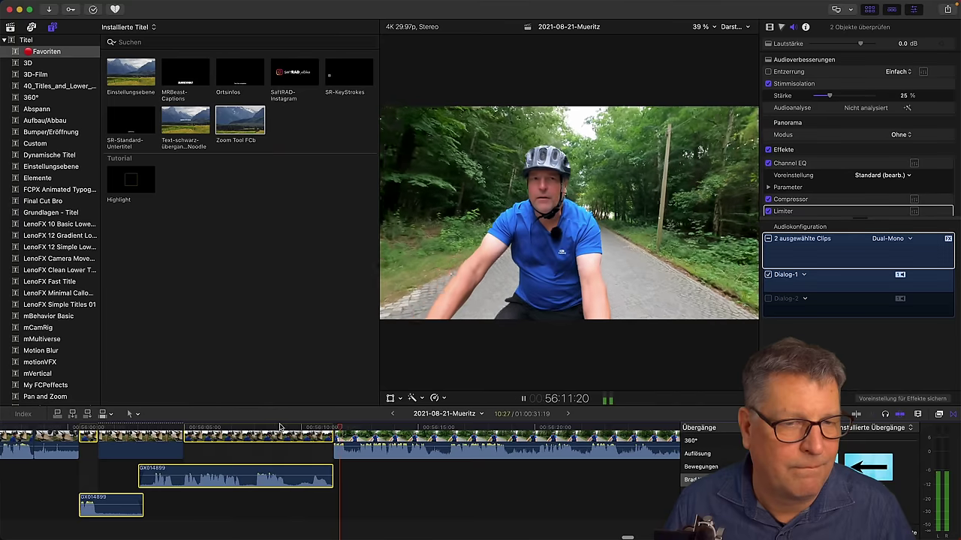
{"action": "key", "text": "space"}
{"action": "scroll", "coordinate": [280, 427], "scroll_direction": "left", "scroll_amount": 6}
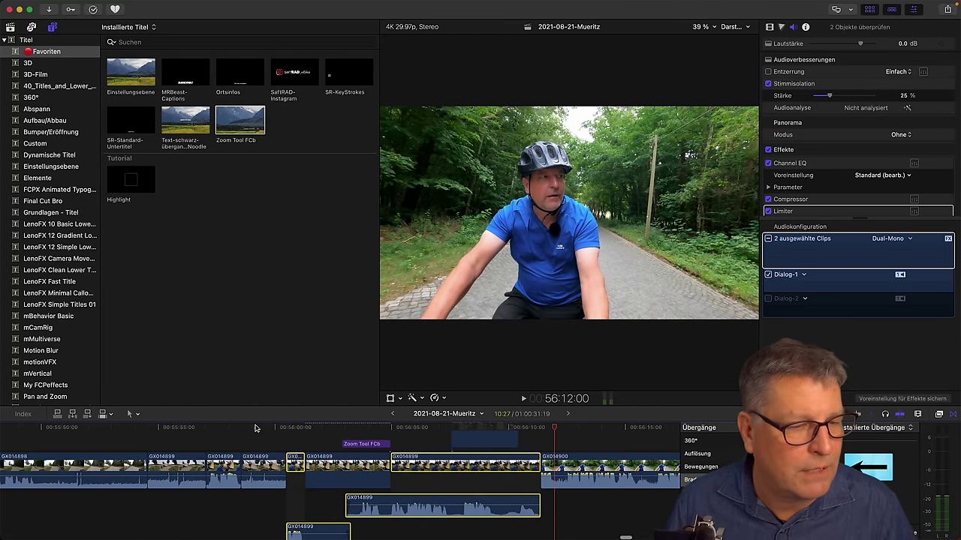
{"action": "left_click", "coordinate": [285, 428]}
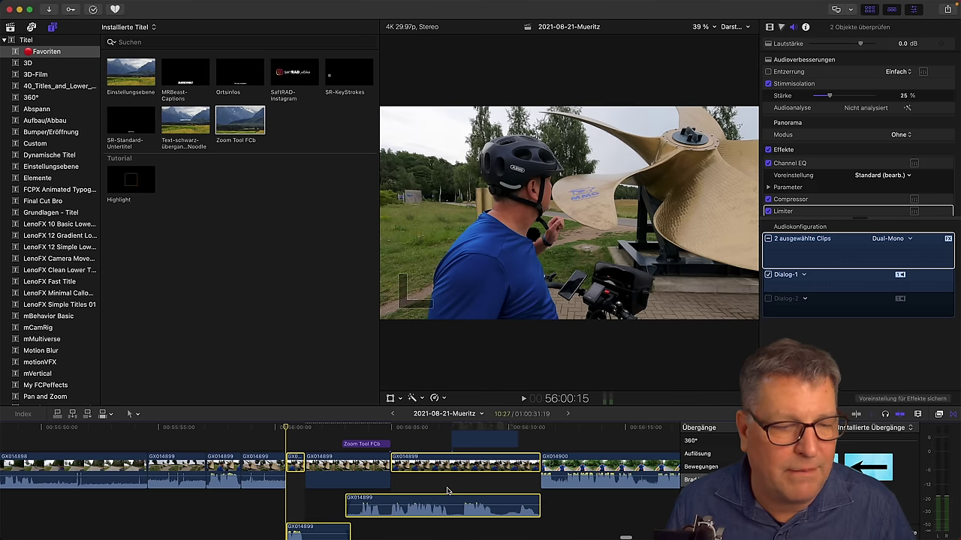
{"action": "left_click", "coordinate": [347, 472]}
{"action": "left_click", "coordinate": [295, 464], "text": "super"}
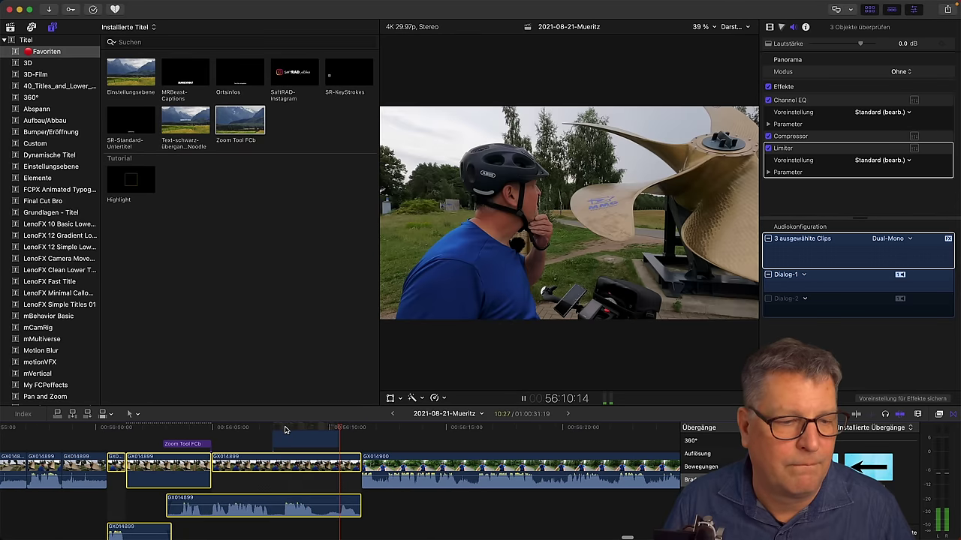
{"action": "key", "text": "space"}
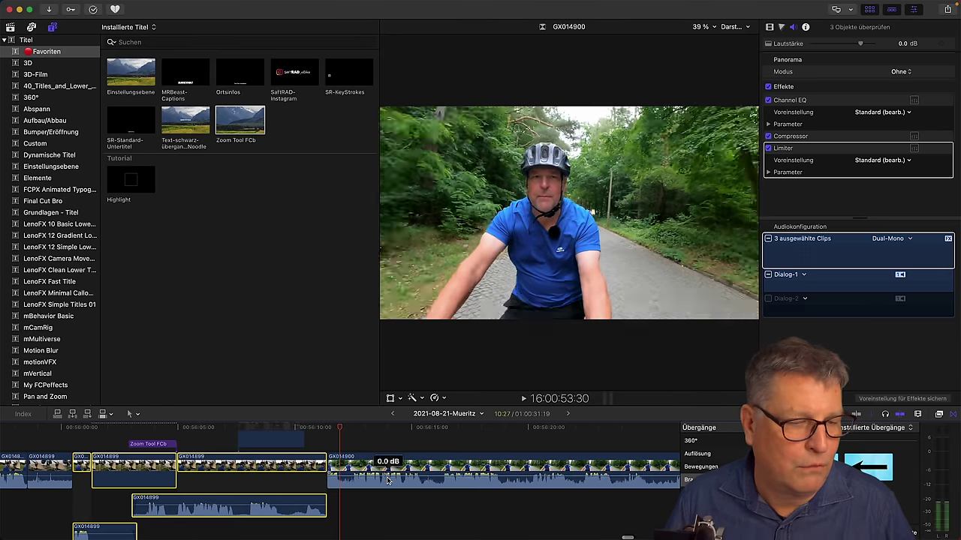
{"action": "left_click", "coordinate": [336, 511]}
{"action": "left_click", "coordinate": [328, 500]}
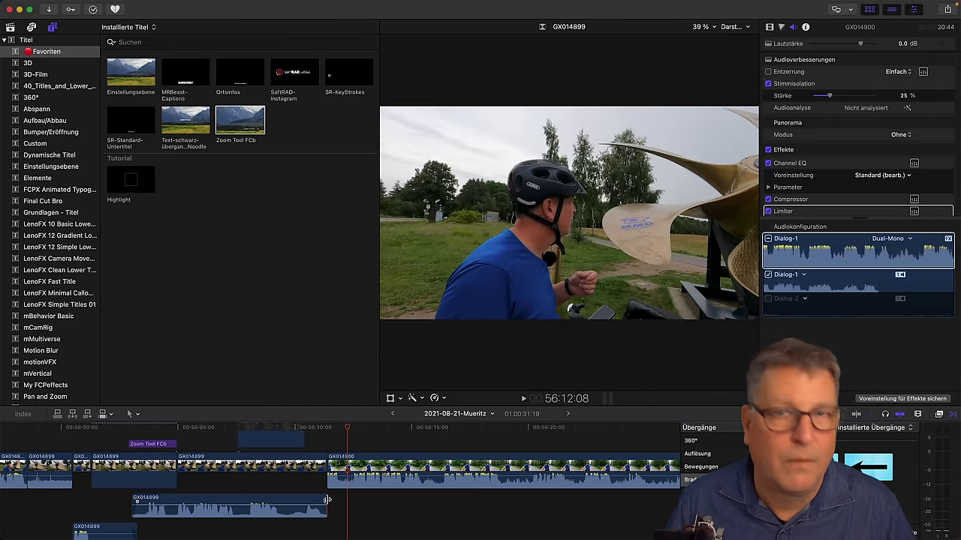
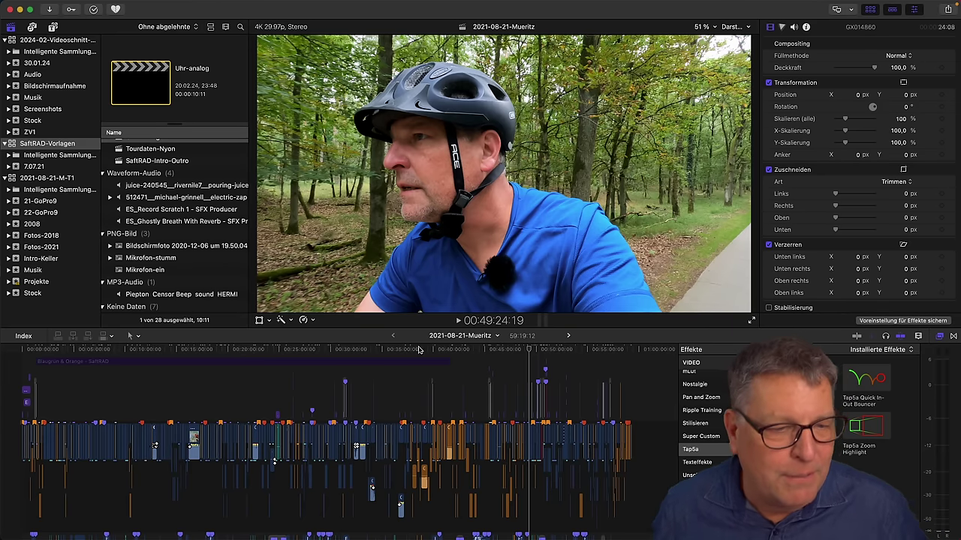
Search the timeline index attributes for "uhr" and go to the Uhr entry at 00:02:11:12.
{"action": "left_click", "coordinate": [459, 351]}
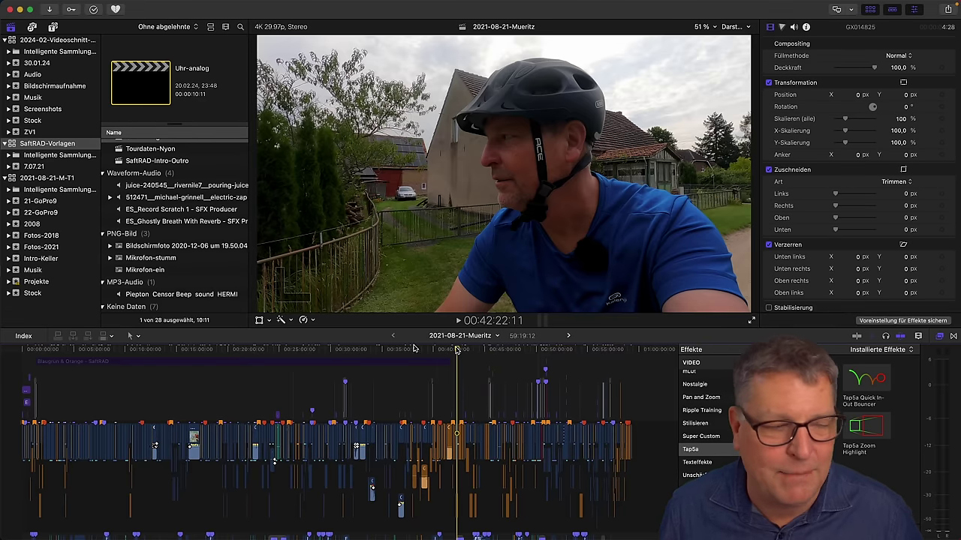
{"action": "left_click", "coordinate": [24, 336]}
{"action": "left_click", "coordinate": [39, 353]}
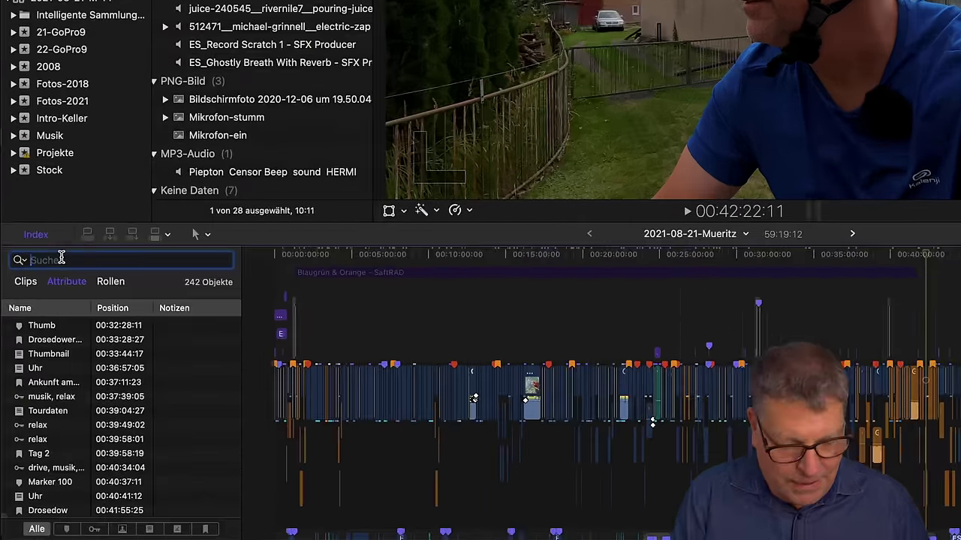
{"action": "type", "text": "uhr"}
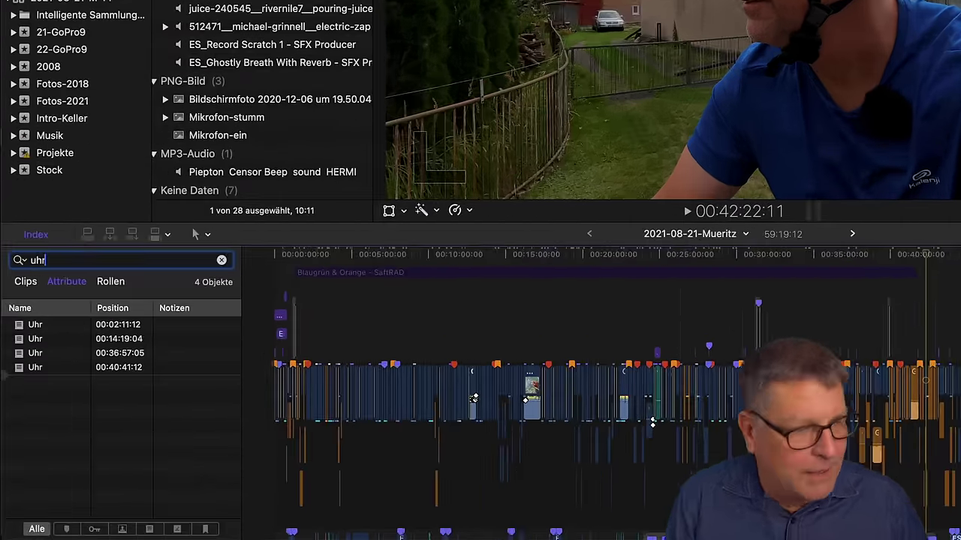
{"action": "left_click", "coordinate": [47, 327]}
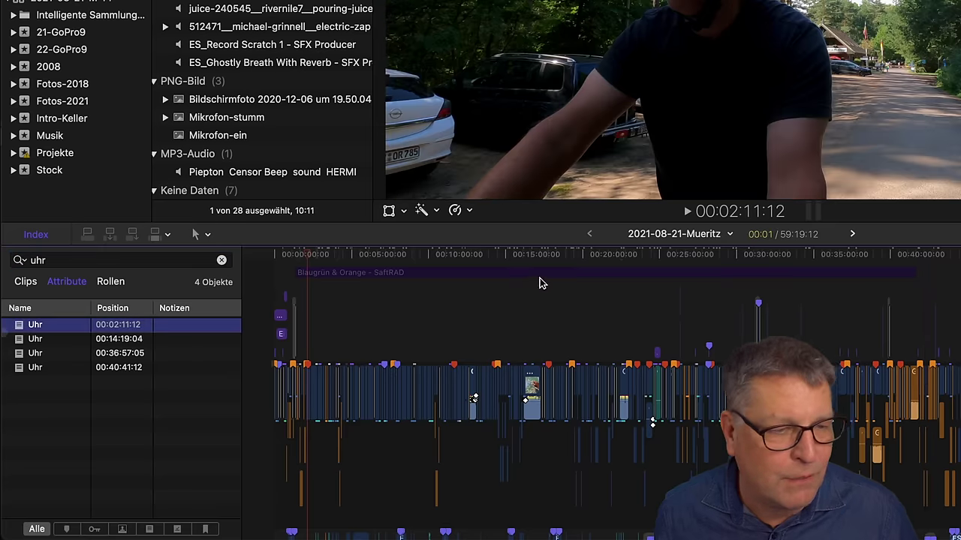
Play clip GX014669 around the Uhr entry and return the playhead to 00:02:11:12.
{"action": "key", "text": "super+equal"}
{"action": "key", "text": "super+equal"}
{"action": "key", "text": "super+equal"}
{"action": "key", "text": "super+equal"}
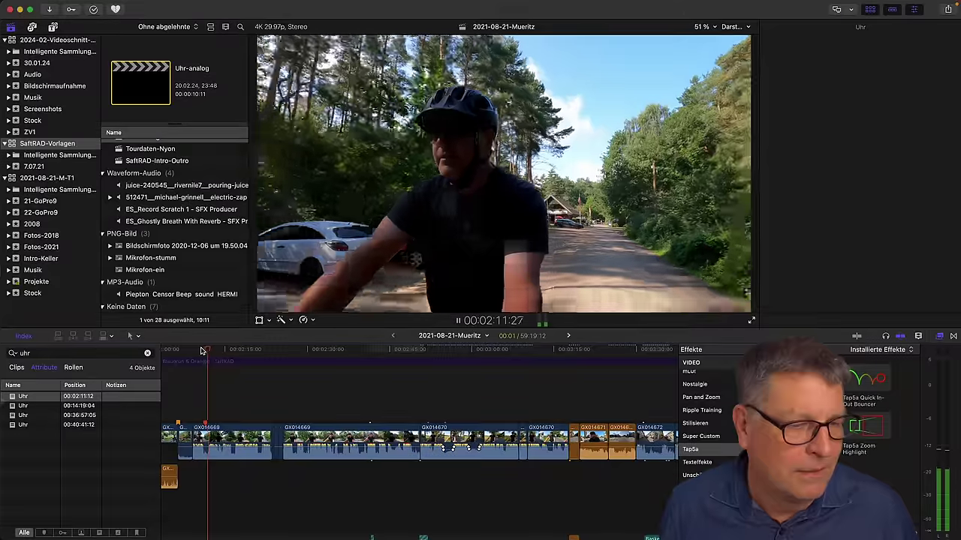
{"action": "left_click", "coordinate": [203, 349]}
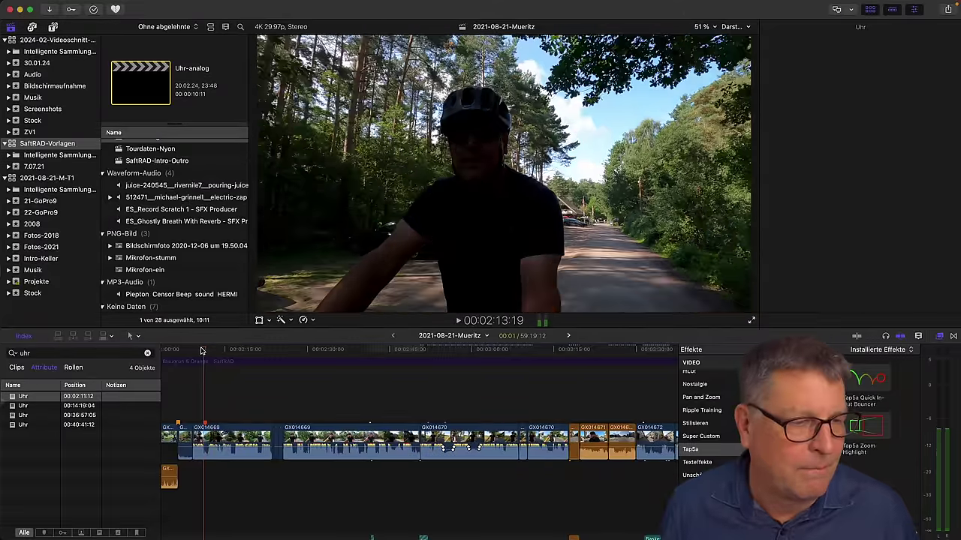
{"action": "key", "text": "space"}
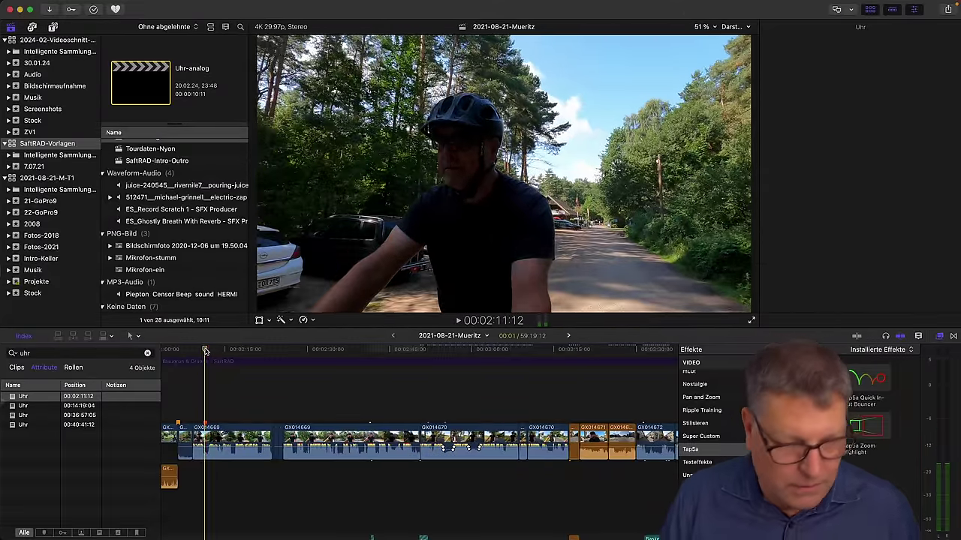
Connect the Clock Face title at 00:02:11:12 and move it directly above clip GX014669, below the Blaugrün & Orange layer.
{"action": "key", "text": "super+equal"}
{"action": "key", "text": "super+equal"}
{"action": "key", "text": "super+equal"}
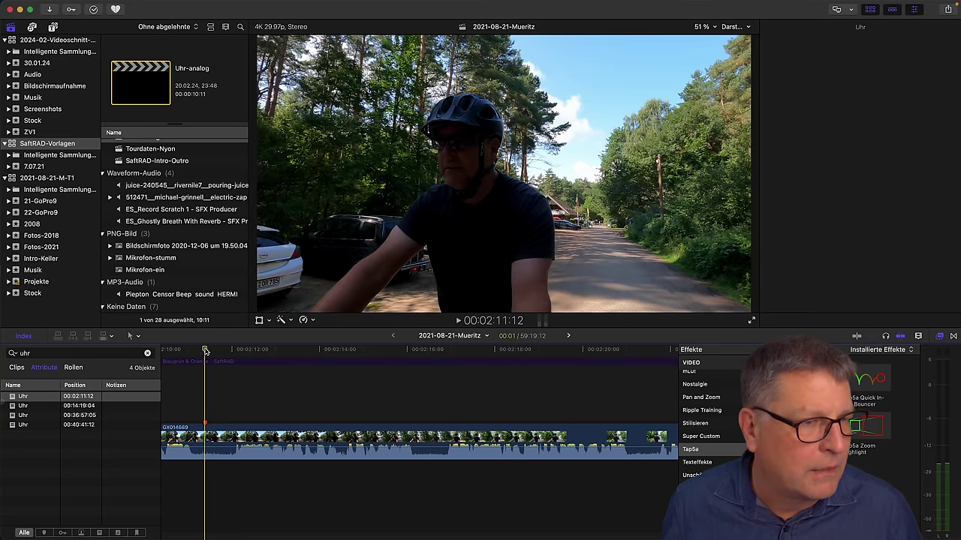
{"action": "left_click", "coordinate": [52, 27]}
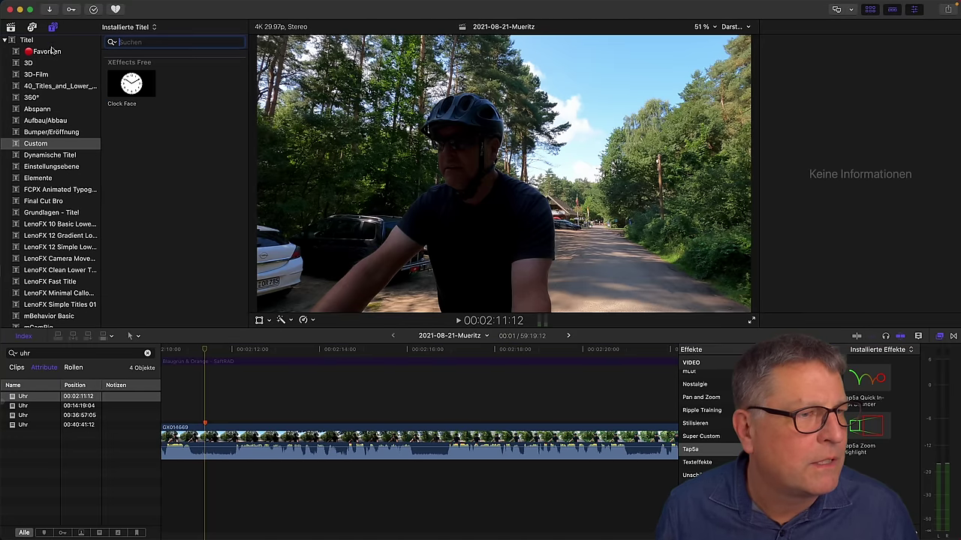
{"action": "left_click", "coordinate": [120, 92]}
{"action": "key", "text": "q"}
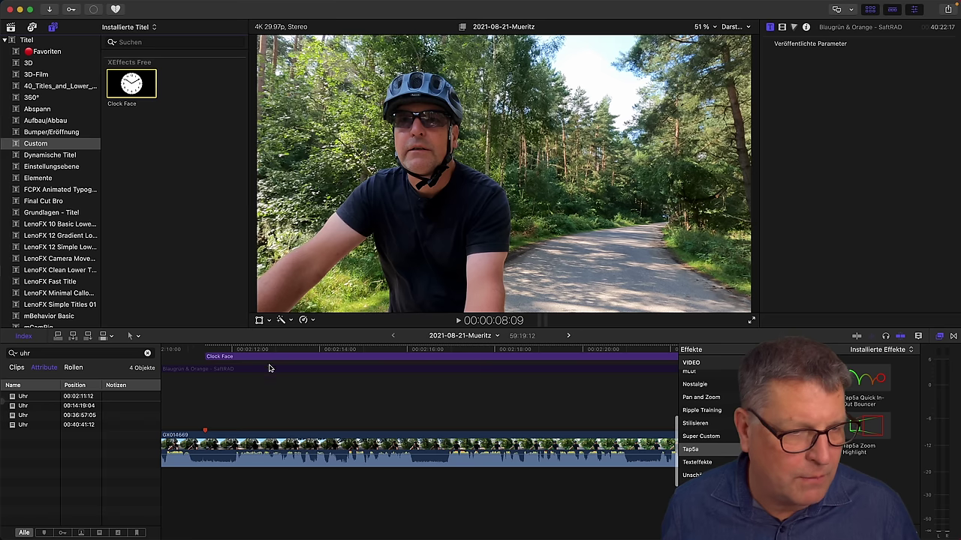
{"action": "left_click_drag", "start_coordinate": [270, 358], "coordinate": [282, 422]}
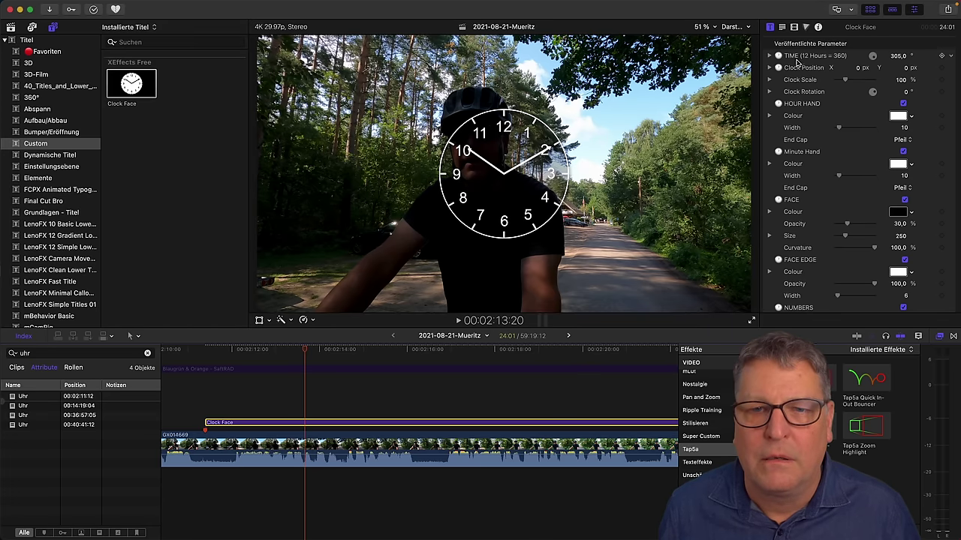
Try a TIME value of 240° for the Clock Face title and settle on 190°.
{"action": "left_click", "coordinate": [897, 57]}
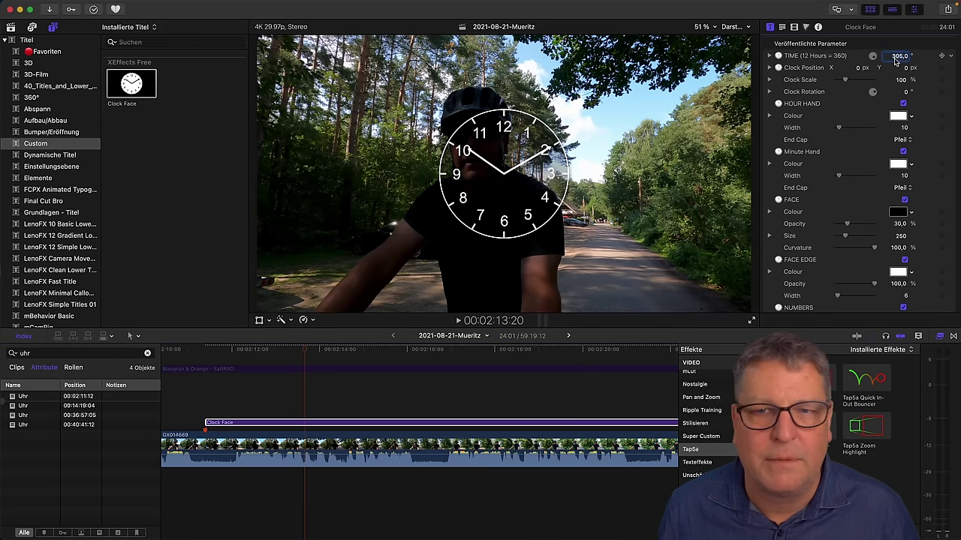
{"action": "type", "text": "205"}
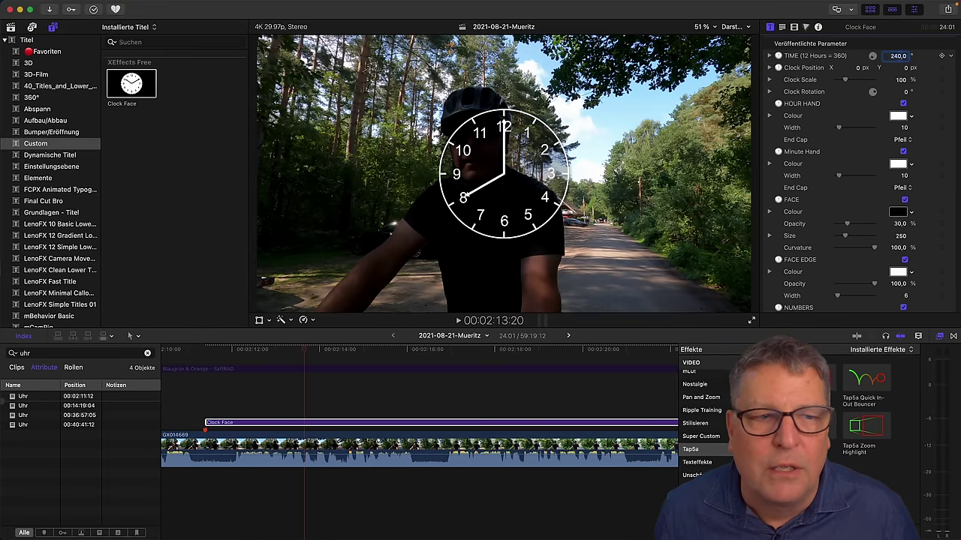
{"action": "key", "text": "Return"}
{"action": "type", "text": "180"}
{"action": "key", "text": "Return"}
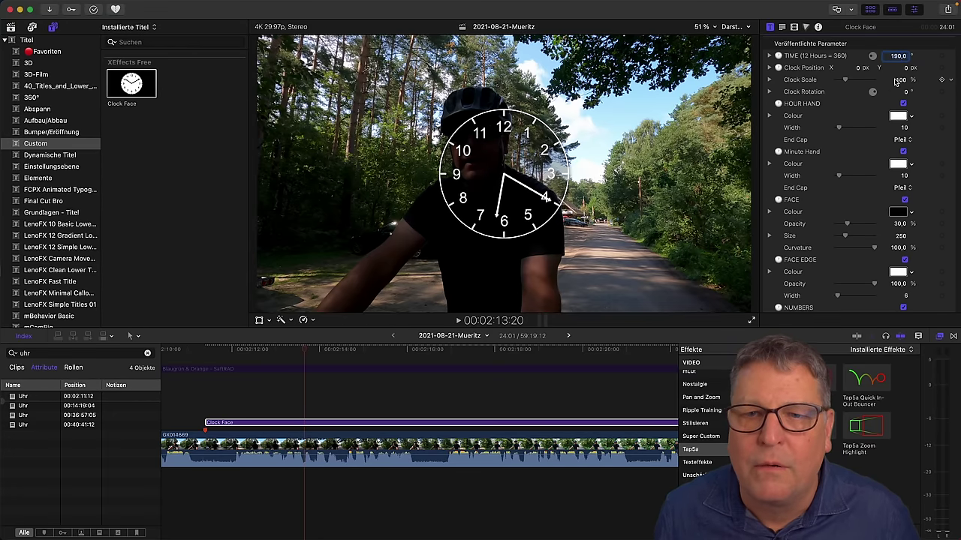
Scale the clock to 94 % and turn off its FACE, trying it without the hour and minute hands before turning both back on.
{"action": "left_click_drag", "start_coordinate": [900, 83], "coordinate": [886, 115]}
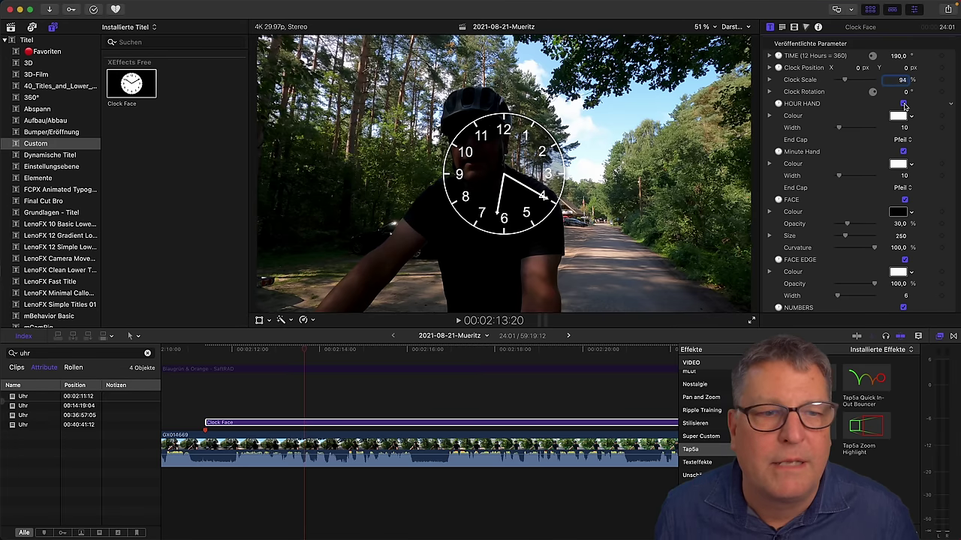
{"action": "left_click", "coordinate": [903, 104]}
{"action": "left_click", "coordinate": [904, 152]}
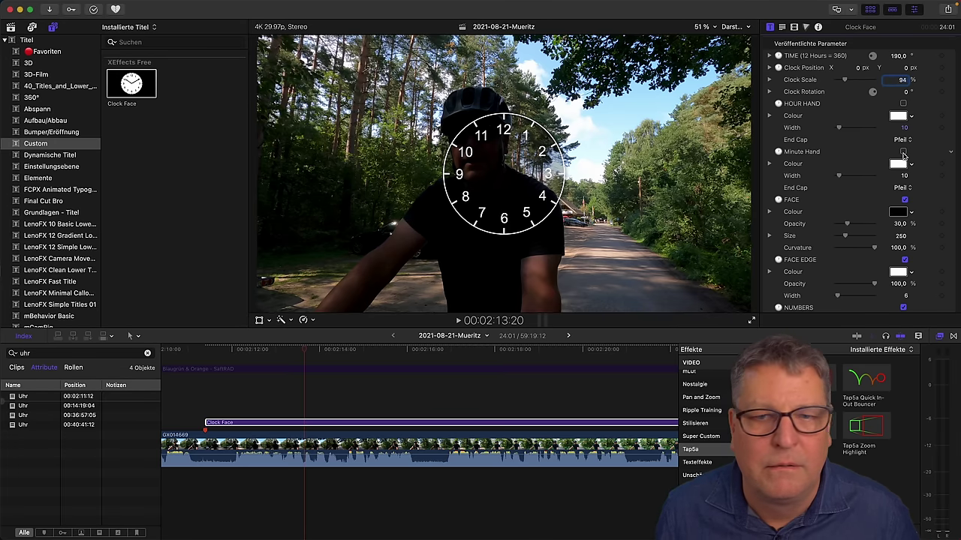
{"action": "left_click", "coordinate": [904, 200]}
{"action": "left_click", "coordinate": [903, 153]}
{"action": "left_click", "coordinate": [903, 104]}
Set the hour hand's width to 17 and move the playhead to 00:02:13:23.
{"action": "left_click_drag", "start_coordinate": [904, 129], "coordinate": [915, 127]}
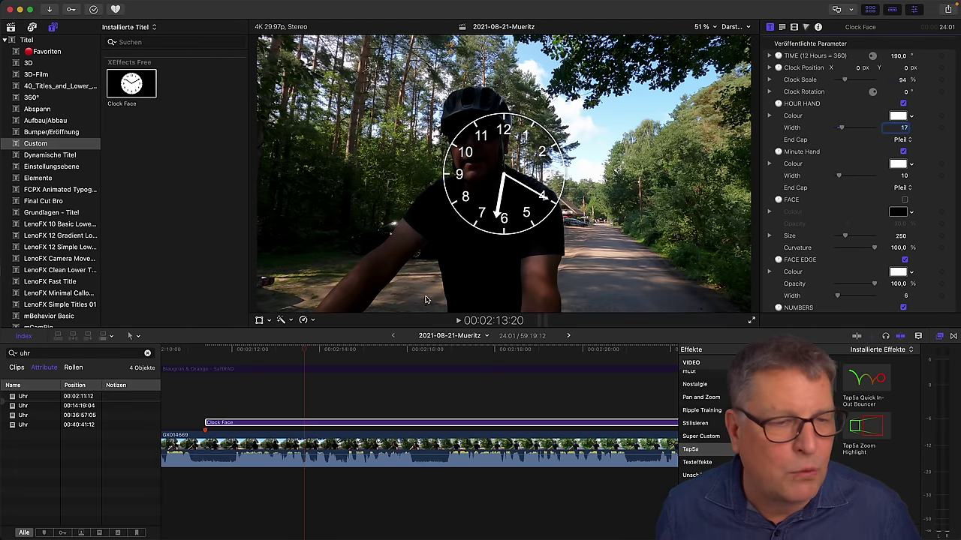
{"action": "left_click", "coordinate": [305, 350]}
{"action": "left_click_drag", "start_coordinate": [305, 351], "coordinate": [311, 351]}
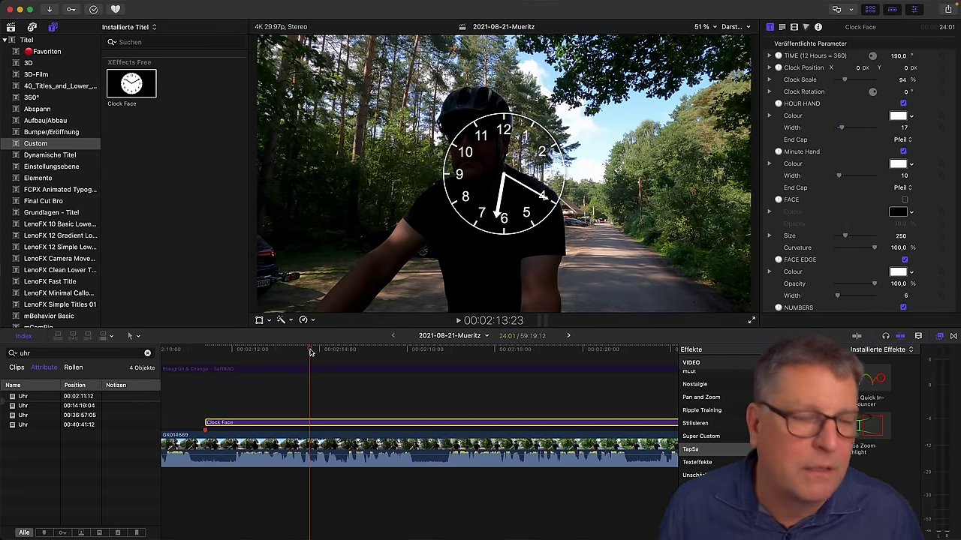
Move the playhead to 00:02:13:27 and open the Clock Face title template in Motion.
{"action": "left_click", "coordinate": [314, 350]}
{"action": "left_click_drag", "start_coordinate": [314, 351], "coordinate": [317, 352]}
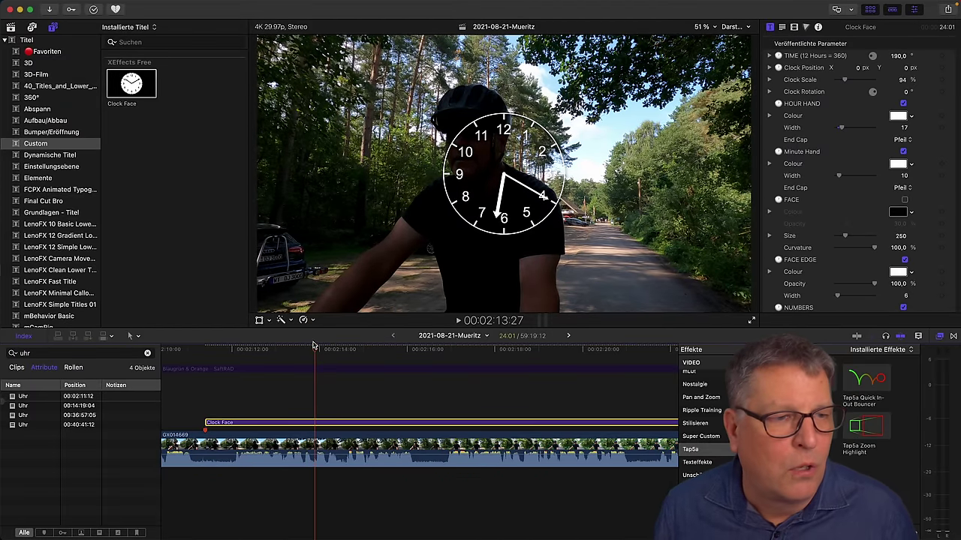
{"action": "left_click", "coordinate": [154, 99]}
{"action": "right_click", "coordinate": [145, 89]}
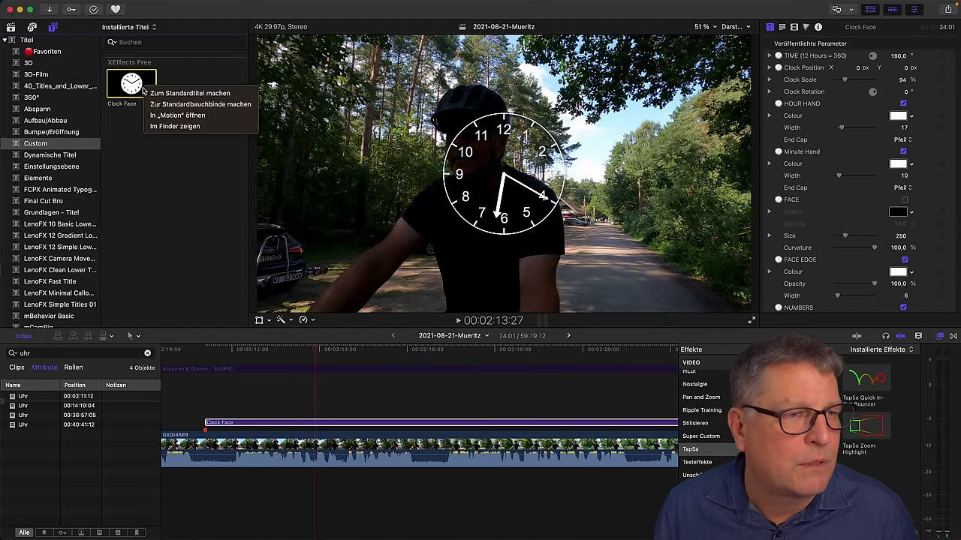
{"action": "left_click", "coordinate": [178, 115]}
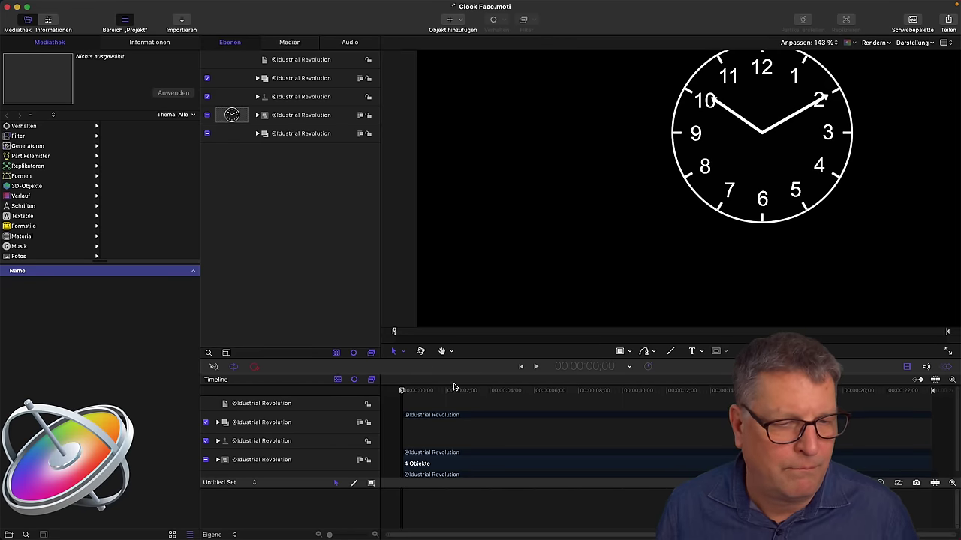
Examine how the Clock Face template is built by expanding its upper layer groups and selecting their contents.
{"action": "left_click_drag", "start_coordinate": [459, 391], "coordinate": [614, 391]}
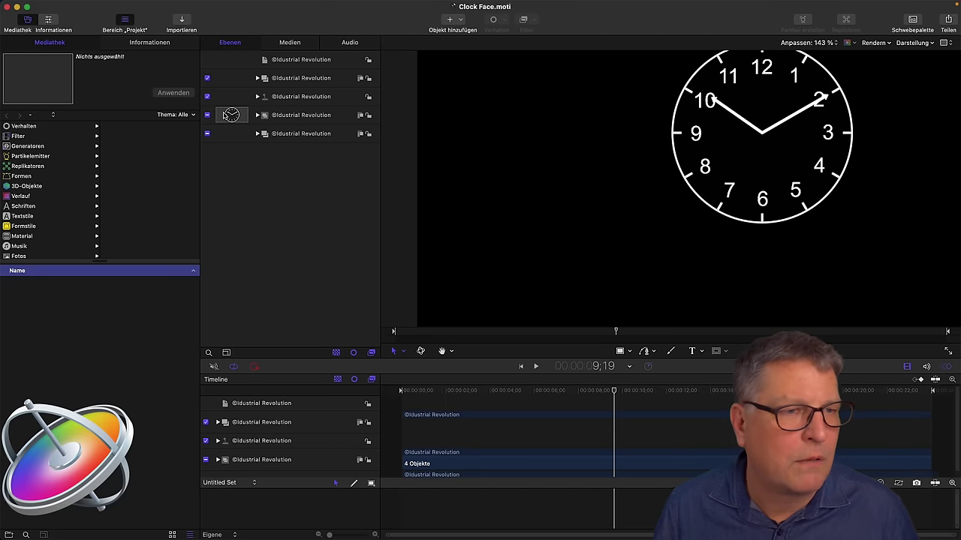
{"action": "left_click", "coordinate": [258, 79]}
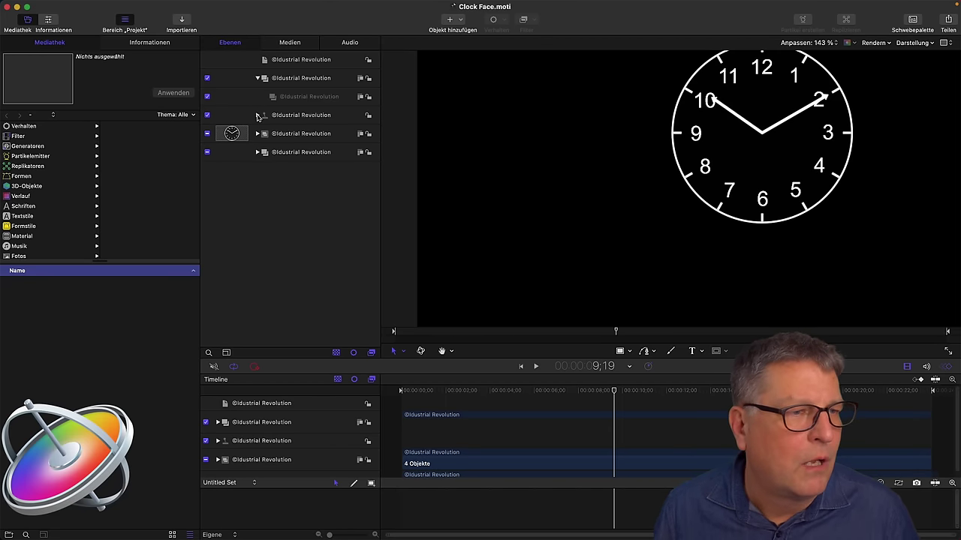
{"action": "left_click", "coordinate": [257, 117]}
{"action": "left_click", "coordinate": [286, 97]}
{"action": "left_click", "coordinate": [296, 133]}
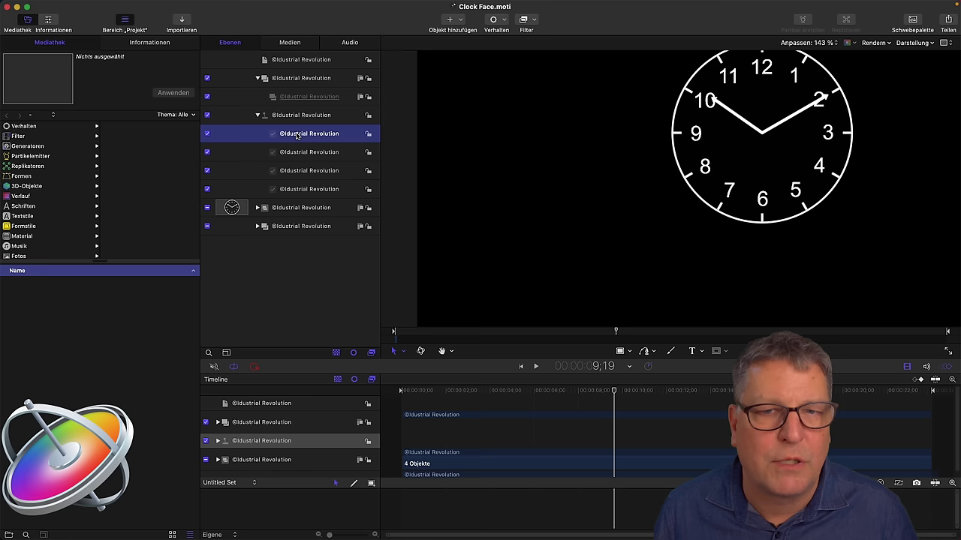
{"action": "left_click", "coordinate": [302, 154]}
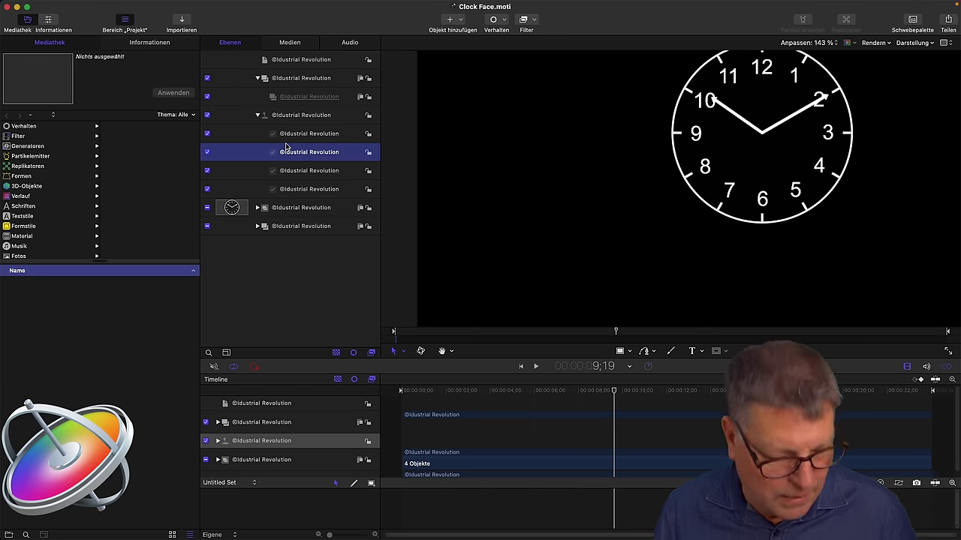
Switch back to Final Cut Pro and delete the Clock Face title from the timeline.
{"action": "key", "text": "super+Tab"}
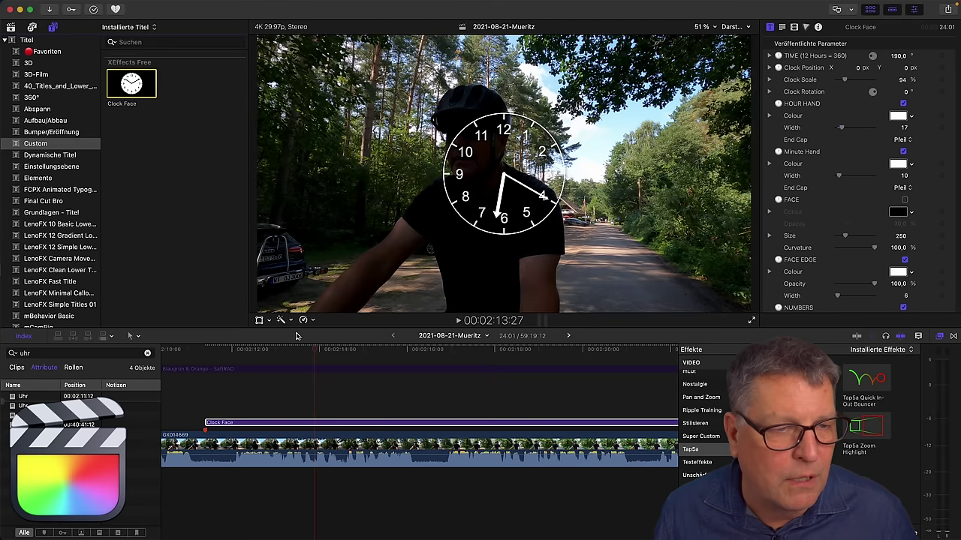
{"action": "left_click", "coordinate": [319, 423]}
{"action": "key", "text": "Delete"}
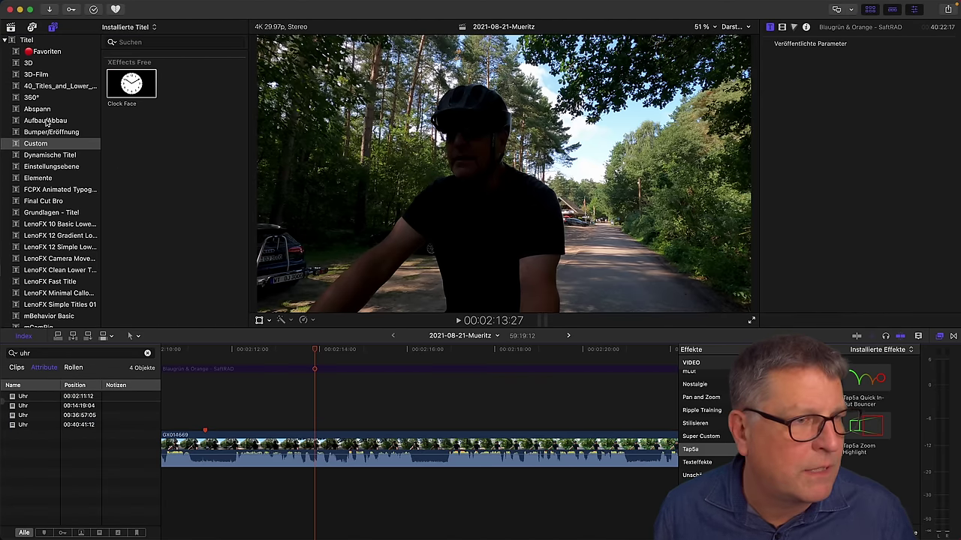
Open the Uhr-analog project from the SaftRAD-Vorlagen library and copy its clock title with both transitions.
{"action": "left_click", "coordinate": [14, 29]}
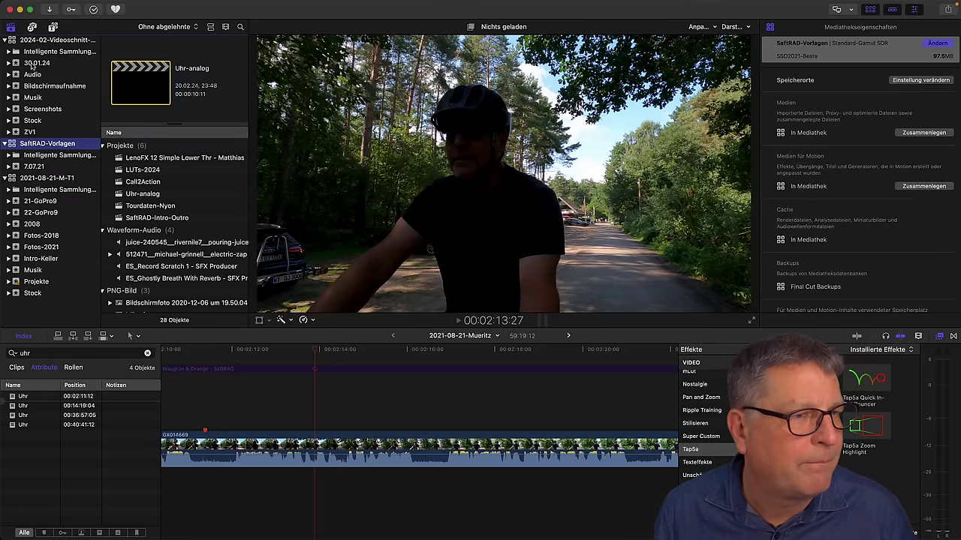
{"action": "double_click", "coordinate": [145, 195]}
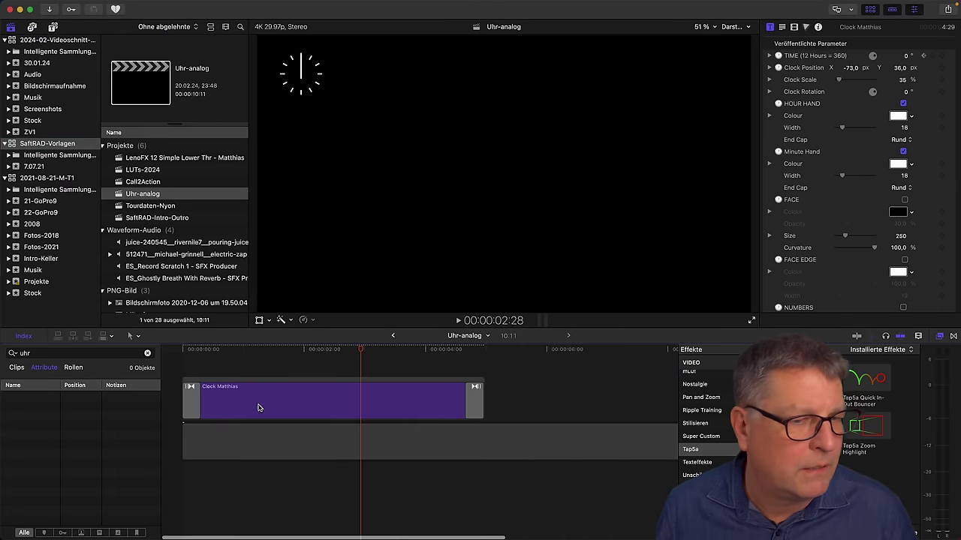
{"action": "left_click_drag", "start_coordinate": [397, 376], "coordinate": [193, 404]}
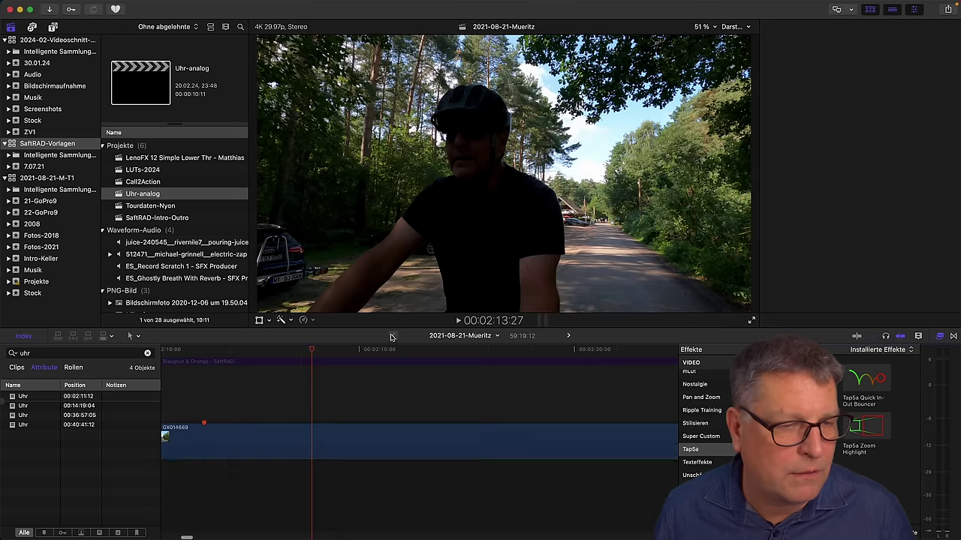
Return to the 2021-08-21-Mueritz project and paste the clock title as a connected clip at the Uhr marker, 00:02:11:12.
{"action": "left_click", "coordinate": [392, 336]}
{"action": "left_click", "coordinate": [192, 350]}
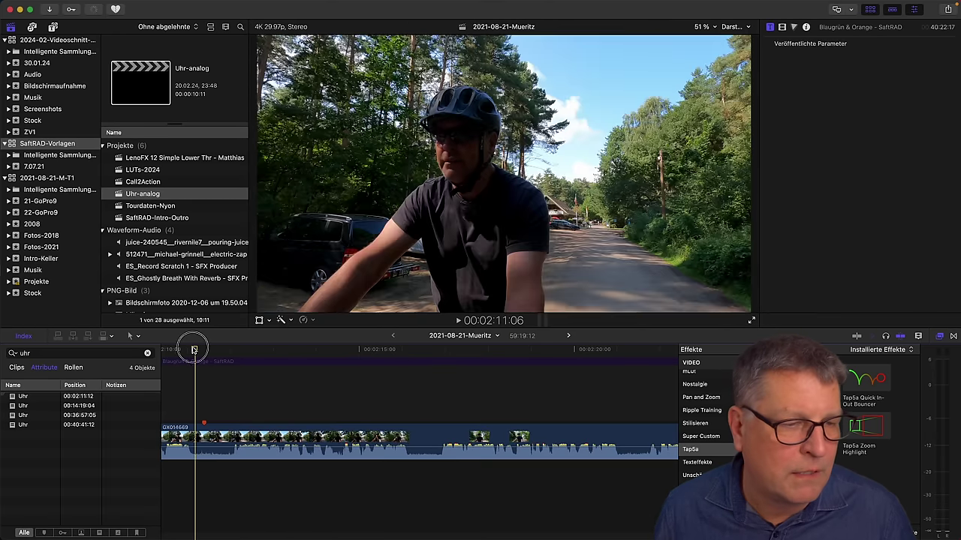
{"action": "left_click_drag", "start_coordinate": [195, 351], "coordinate": [202, 350]}
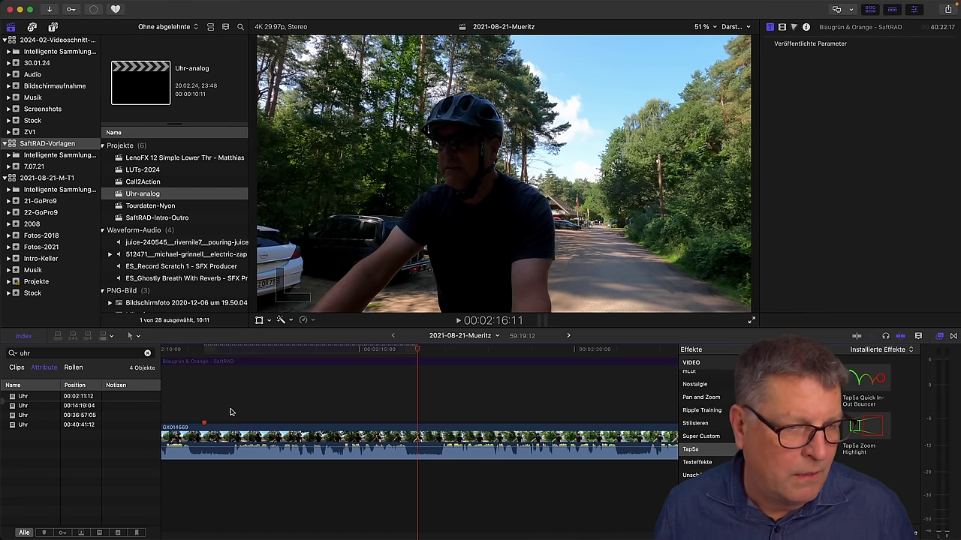
{"action": "key", "text": "alt+v"}
{"action": "left_click", "coordinate": [256, 391]}
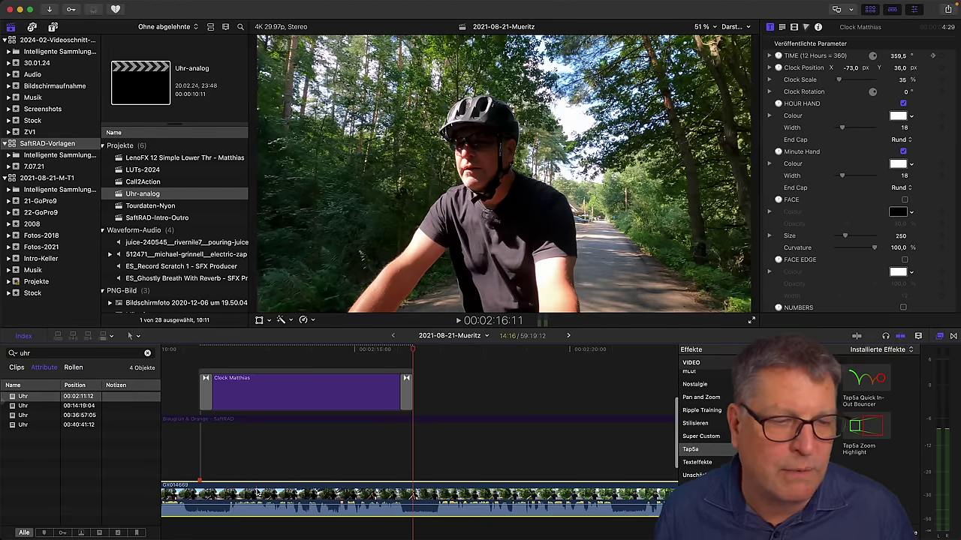
Show the clip information of GX014669 to read its recording time.
{"action": "left_click", "coordinate": [258, 491]}
{"action": "left_click", "coordinate": [280, 349]}
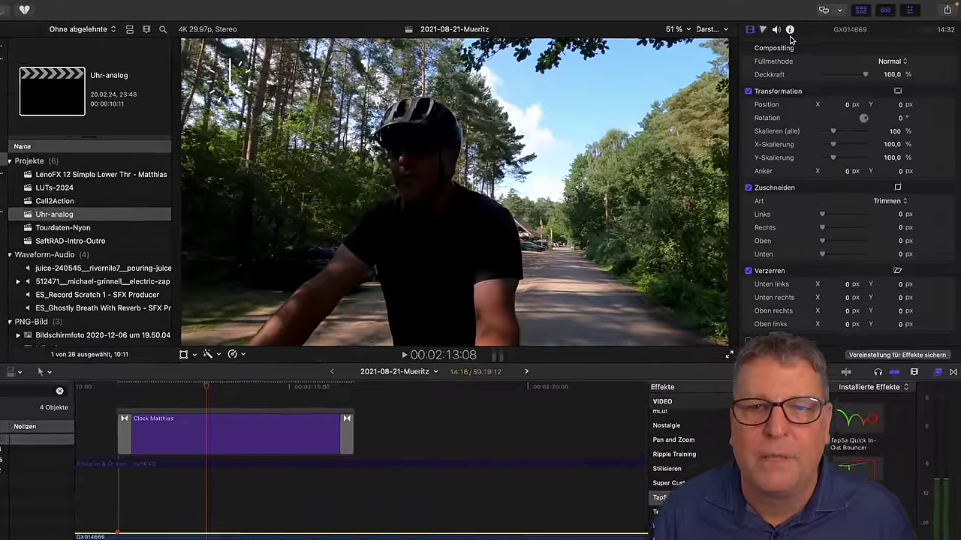
{"action": "left_click", "coordinate": [806, 27]}
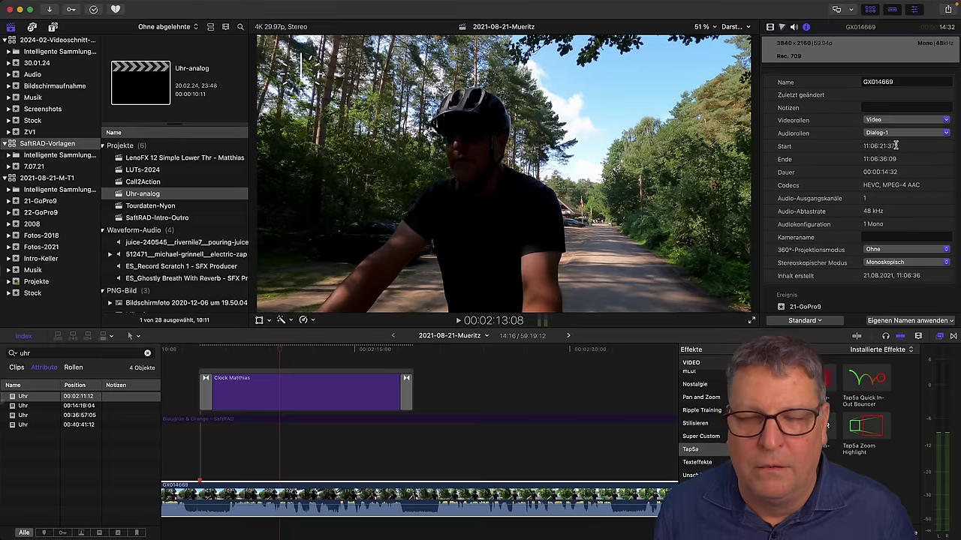
Move the pasted clock title 28 frames earlier and place the playhead at 00:02:11:12.
{"action": "left_click", "coordinate": [271, 386]}
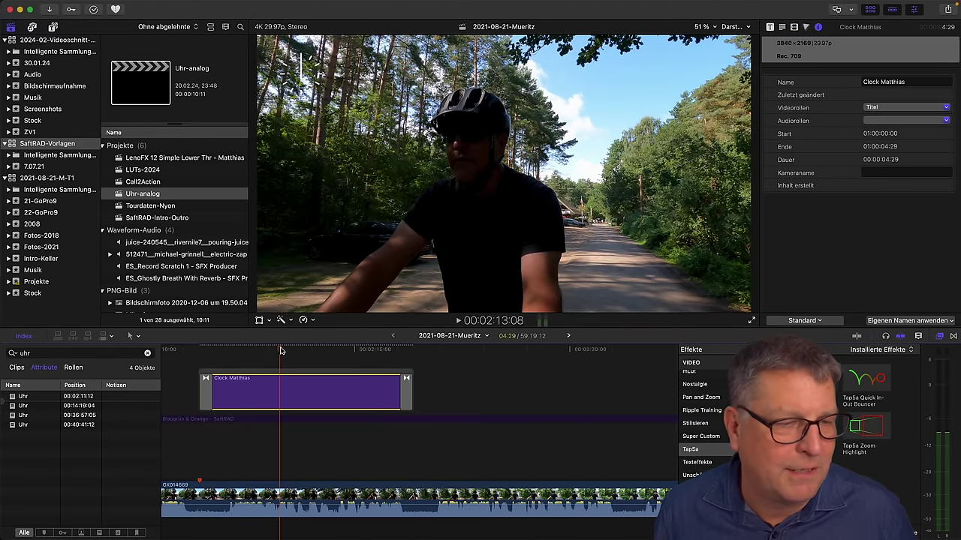
{"action": "left_click_drag", "start_coordinate": [302, 374], "coordinate": [264, 374]}
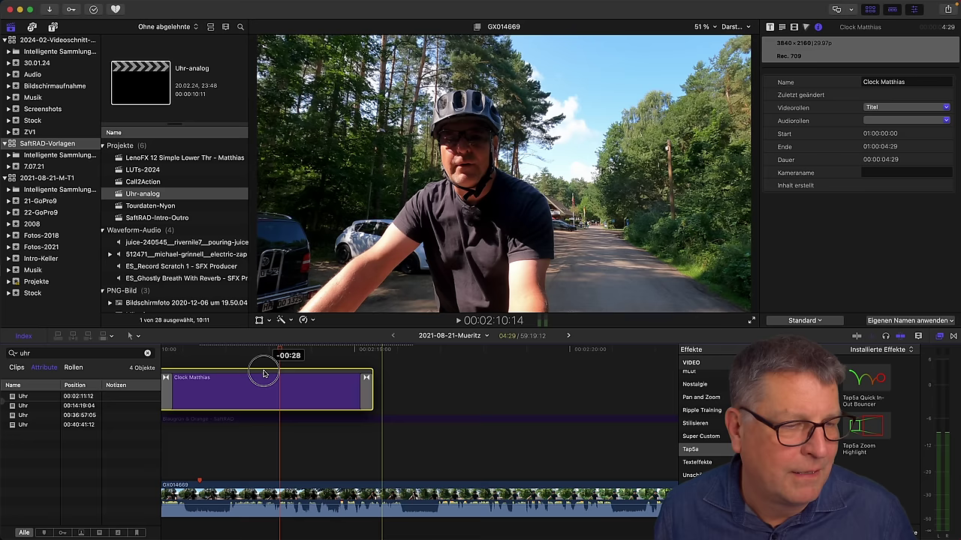
{"action": "left_click", "coordinate": [198, 350]}
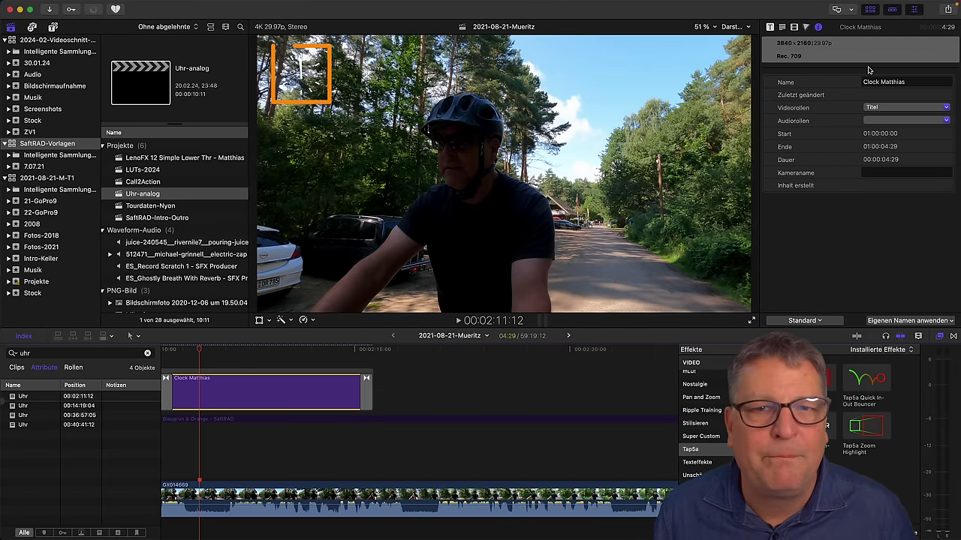
Set the clock title's Clock Position to X 73 px and Y -36 px.
{"action": "left_click", "coordinate": [795, 27]}
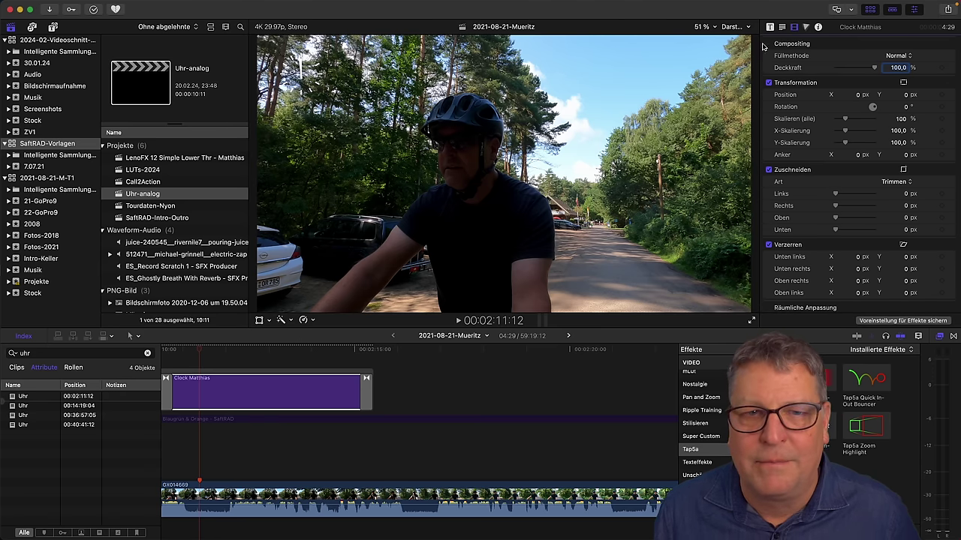
{"action": "left_click", "coordinate": [770, 27]}
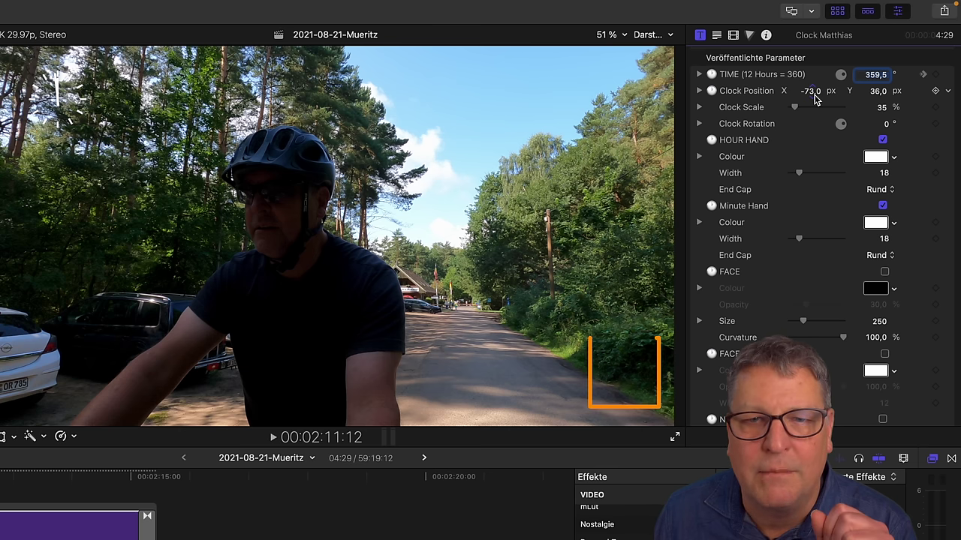
{"action": "left_click", "coordinate": [814, 93]}
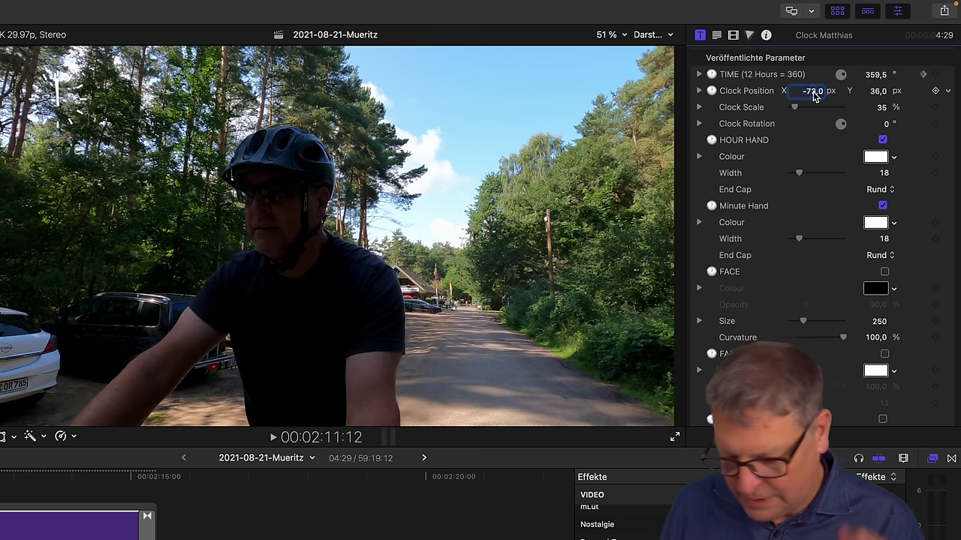
{"action": "type", "text": "73"}
{"action": "key", "text": "Return"}
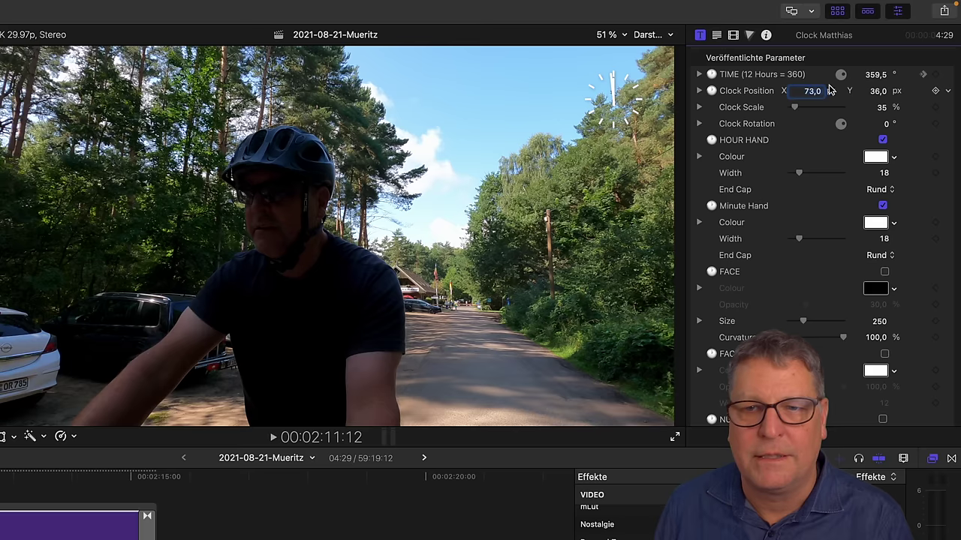
{"action": "left_click", "coordinate": [872, 94]}
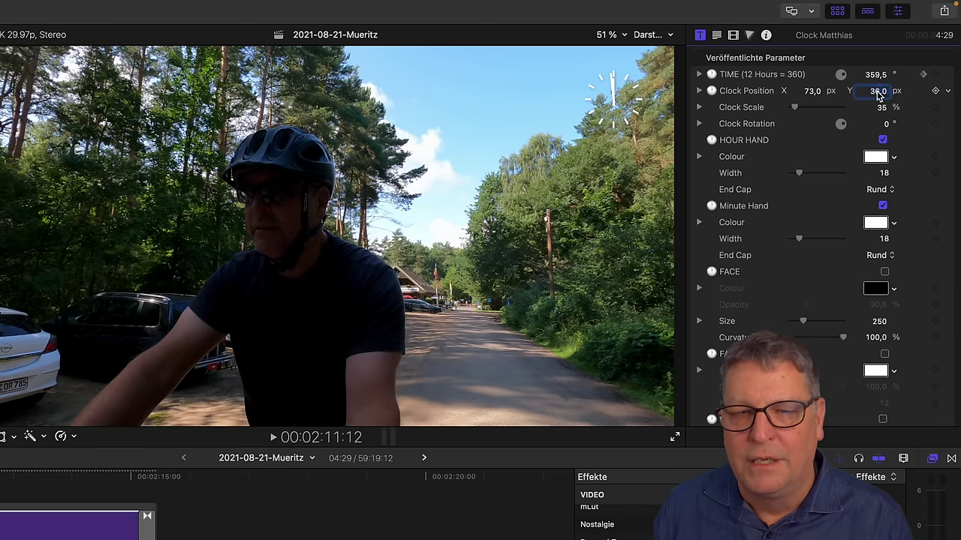
{"action": "type", "text": "-36"}
{"action": "key", "text": "Return"}
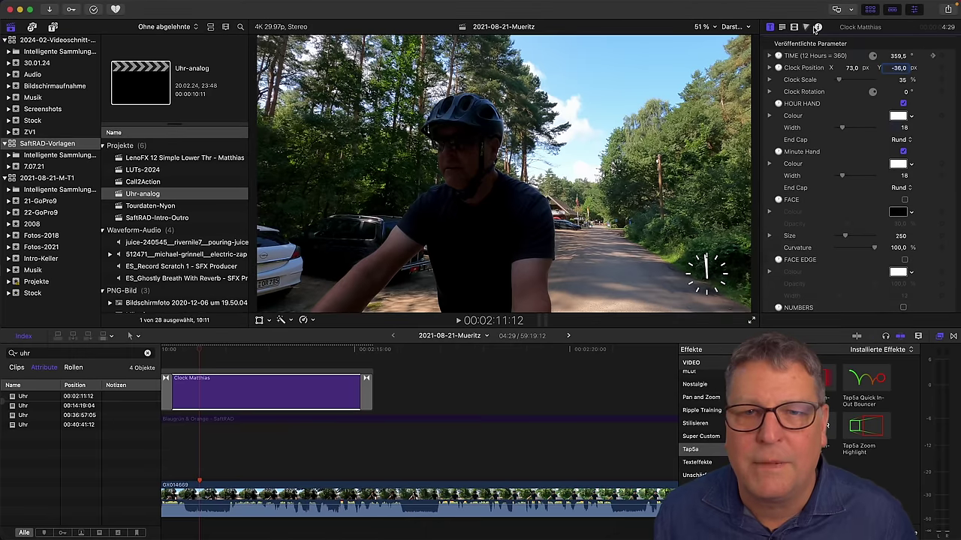
Set the clock title's TIME keyframe at 00:02:11:12 to 333°.
{"action": "left_click", "coordinate": [819, 27]}
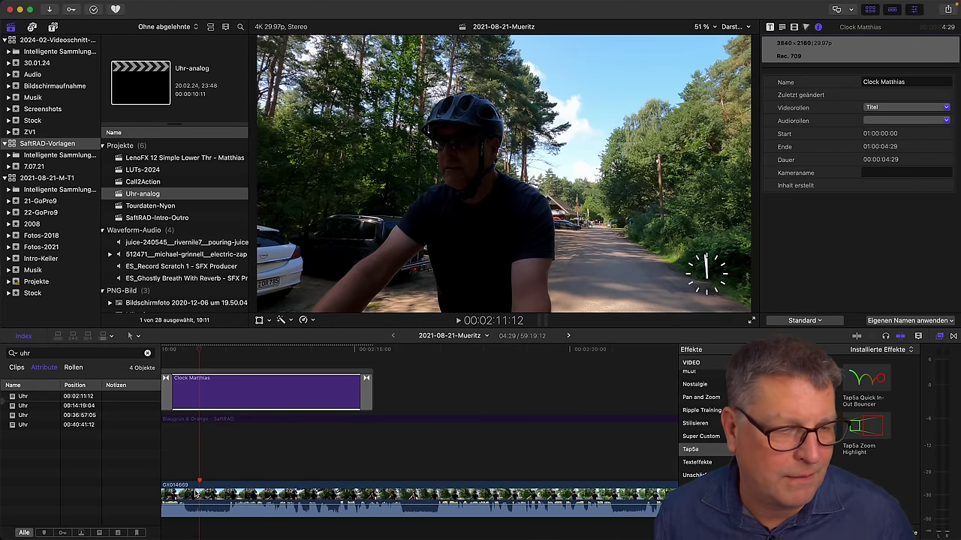
{"action": "left_click", "coordinate": [193, 386]}
{"action": "left_click", "coordinate": [200, 350]}
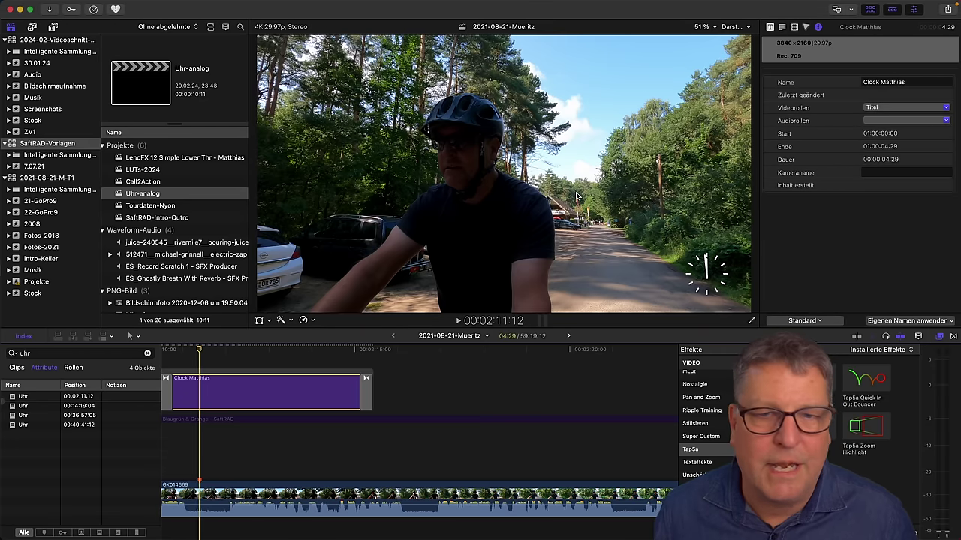
{"action": "left_click", "coordinate": [781, 27]}
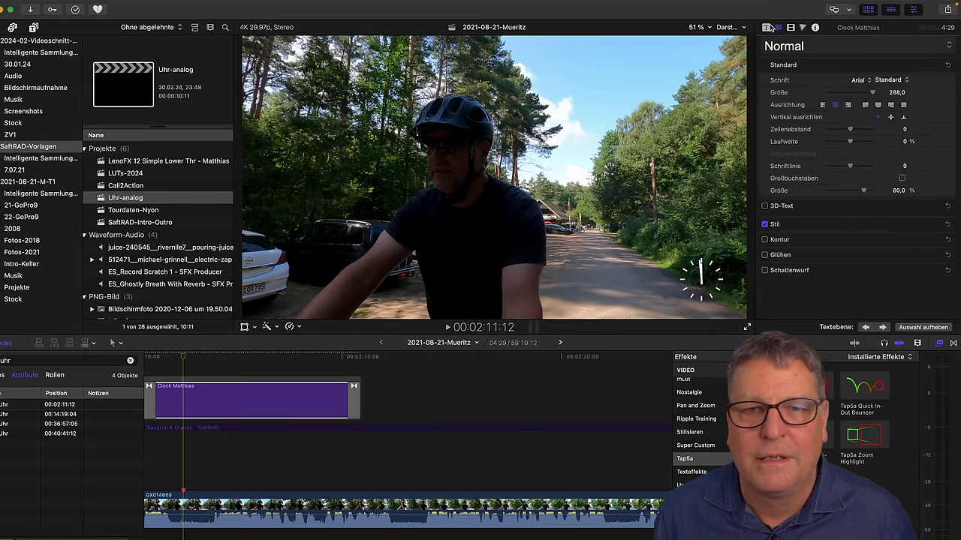
{"action": "left_click", "coordinate": [769, 28]}
{"action": "mouse_move", "coordinate": [886, 69]}
{"action": "left_mouse_down"}
{"action": "mouse_move", "coordinate": [894, 69]}
{"action": "mouse_move", "coordinate": [867, 69]}
{"action": "left_mouse_up"}
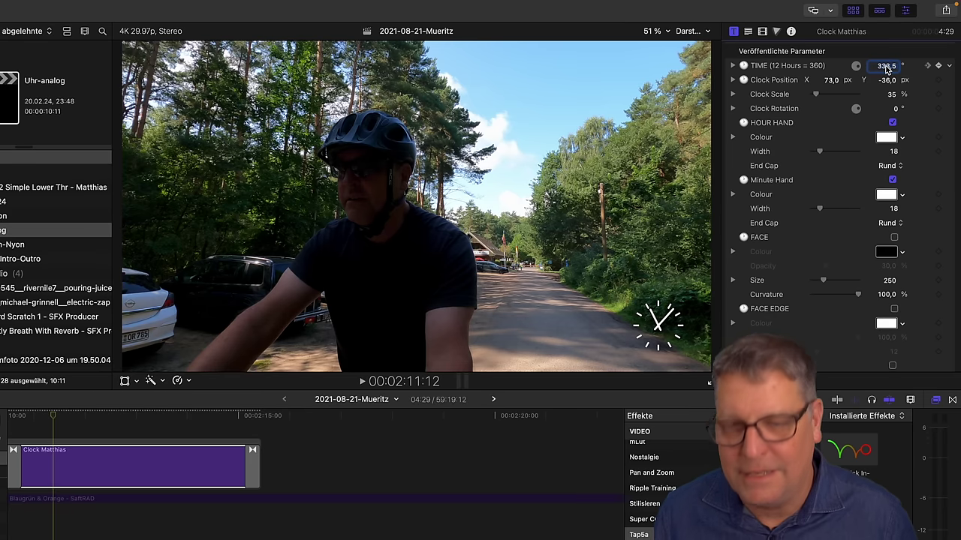
{"action": "key", "text": "Return"}
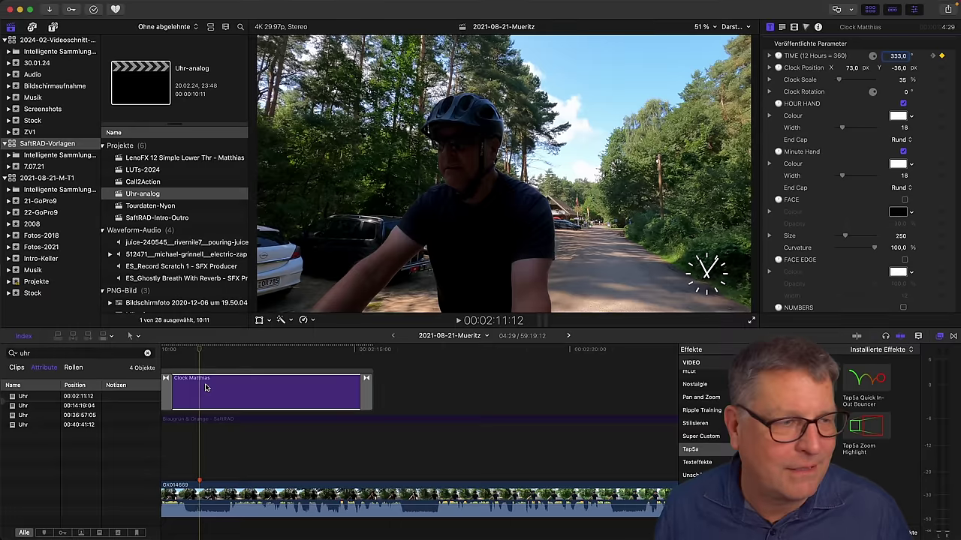
Hide the timeline index, show the clock title's video animation and zoom in on its keyframes.
{"action": "left_click", "coordinate": [24, 336]}
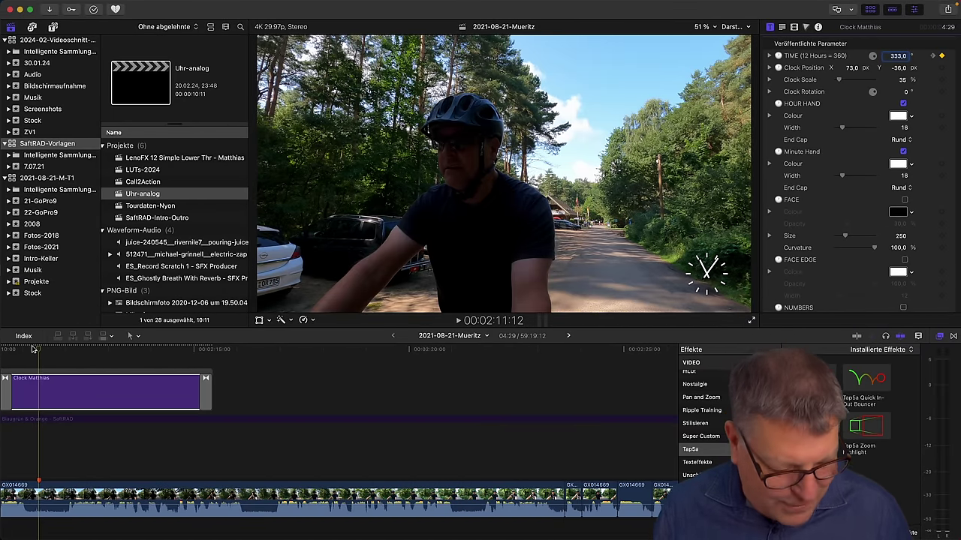
{"action": "left_click", "coordinate": [43, 404]}
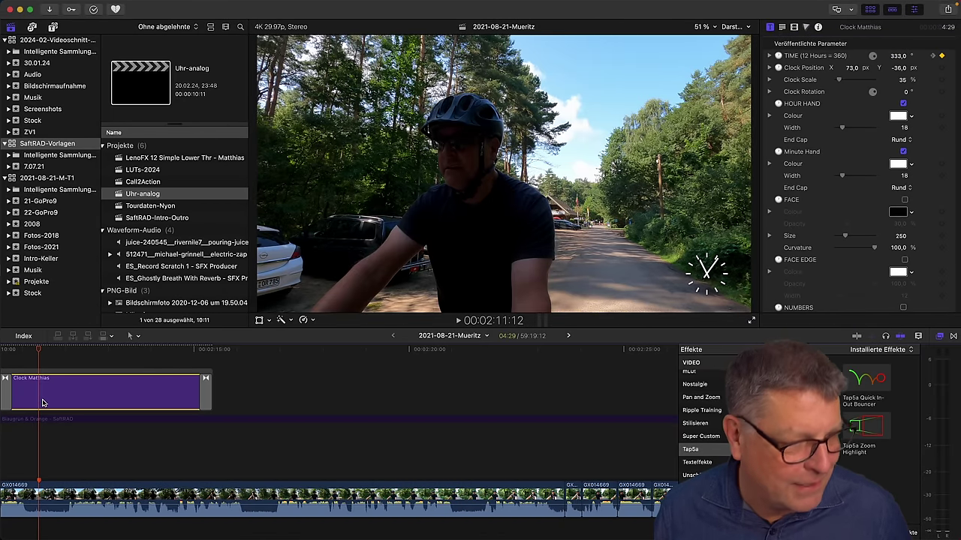
{"action": "key", "text": "ctrl+v"}
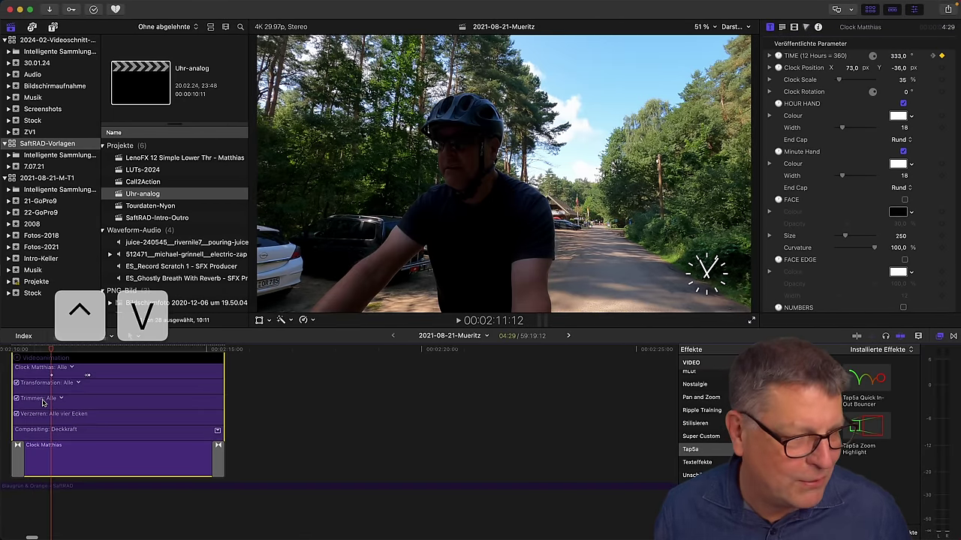
{"action": "key", "text": "shift+z"}
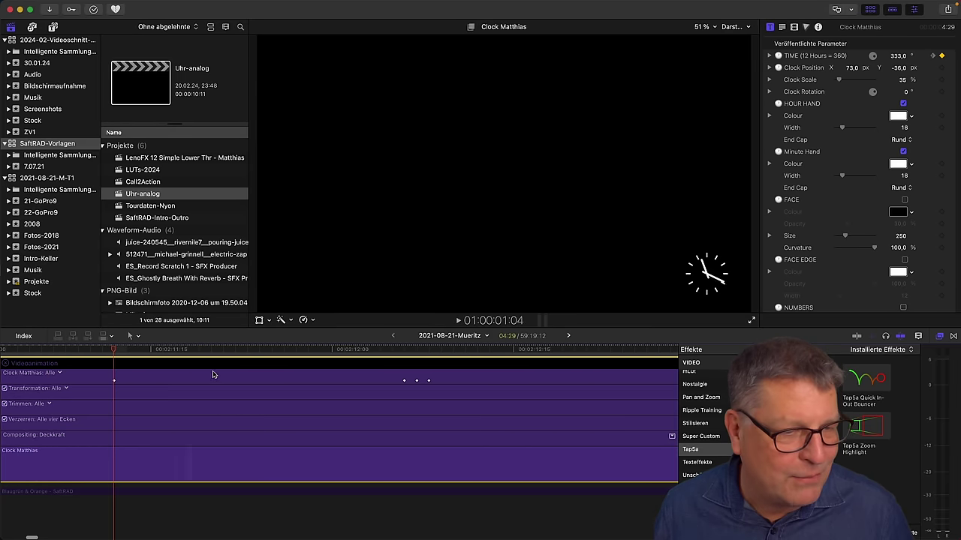
Delete the clock title's TIME keyframe at 00:02:11:12.
{"action": "left_click", "coordinate": [114, 384]}
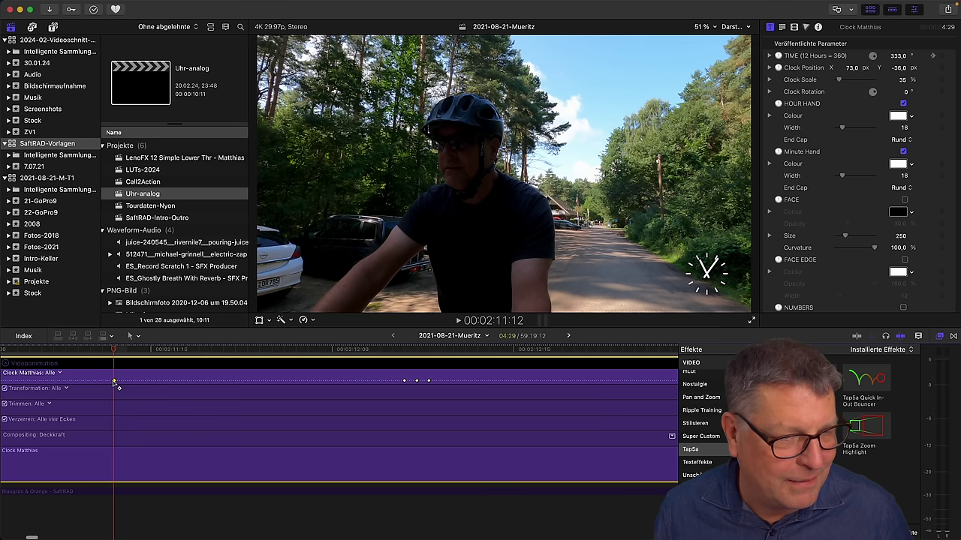
{"action": "right_click", "coordinate": [115, 384]}
{"action": "left_click", "coordinate": [143, 388]}
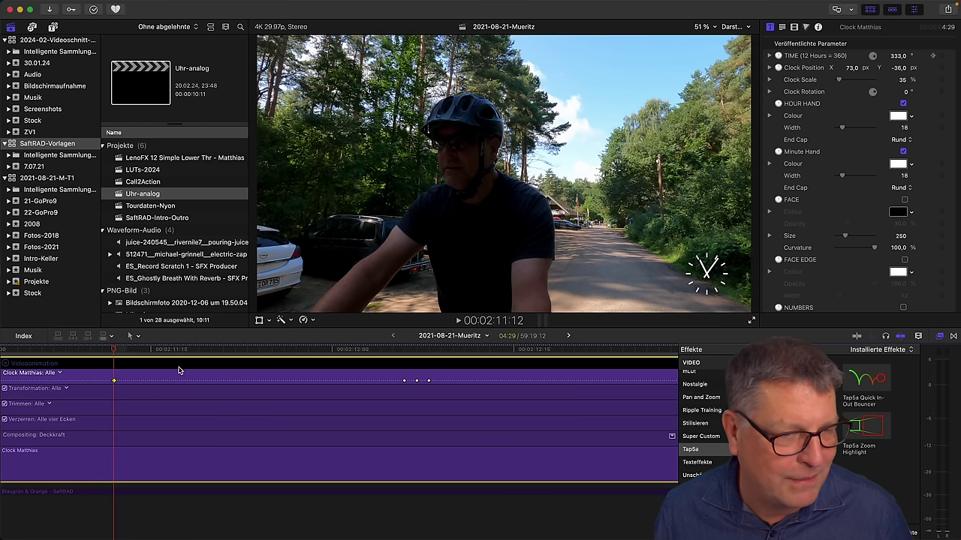
Place the playhead on the clock keyframe at 00:02:12:06 and enlarge the viewer to 400 %, centred on the clock.
{"action": "left_click", "coordinate": [404, 352]}
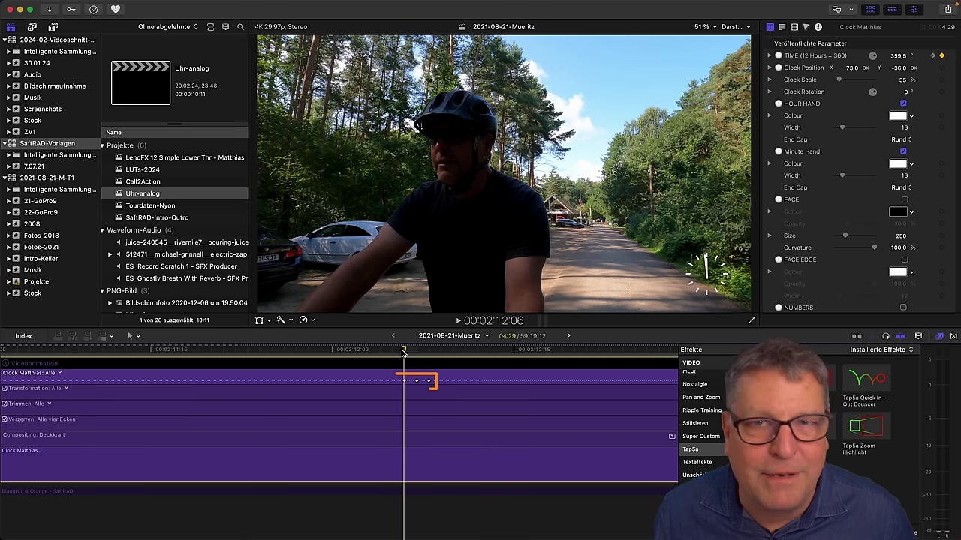
{"action": "left_click", "coordinate": [404, 351]}
{"action": "left_click", "coordinate": [404, 351]}
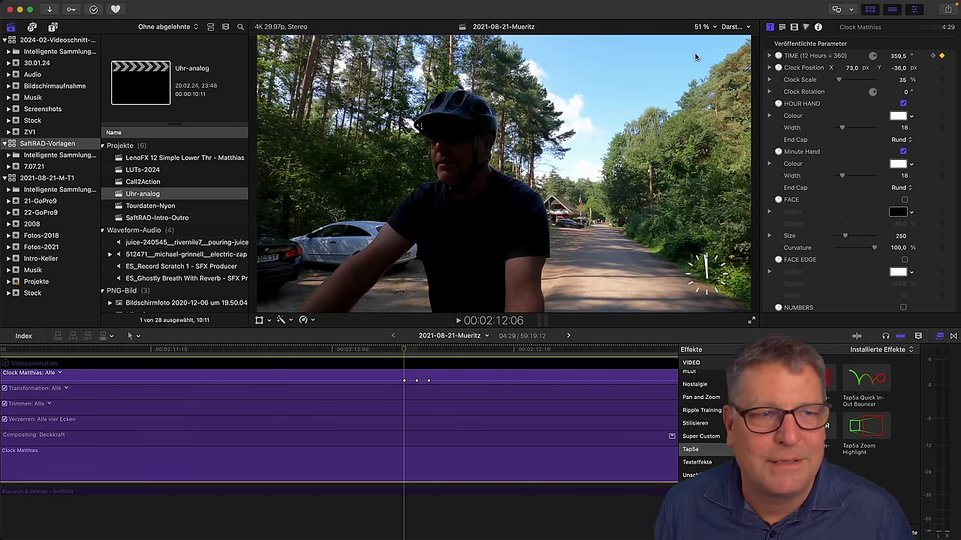
{"action": "left_click", "coordinate": [702, 29]}
{"action": "left_click", "coordinate": [719, 122]}
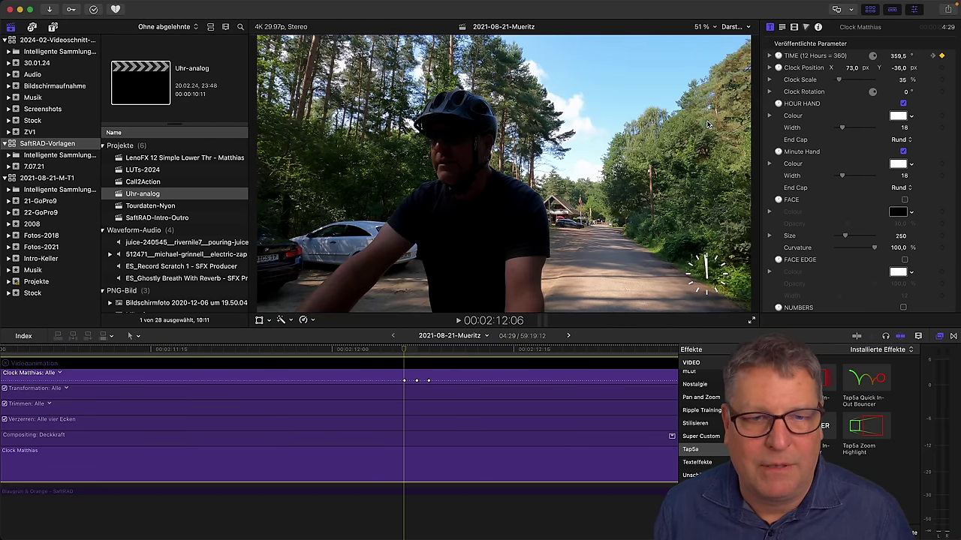
{"action": "scroll", "coordinate": [751, 180], "scroll_direction": "down", "scroll_amount": 10}
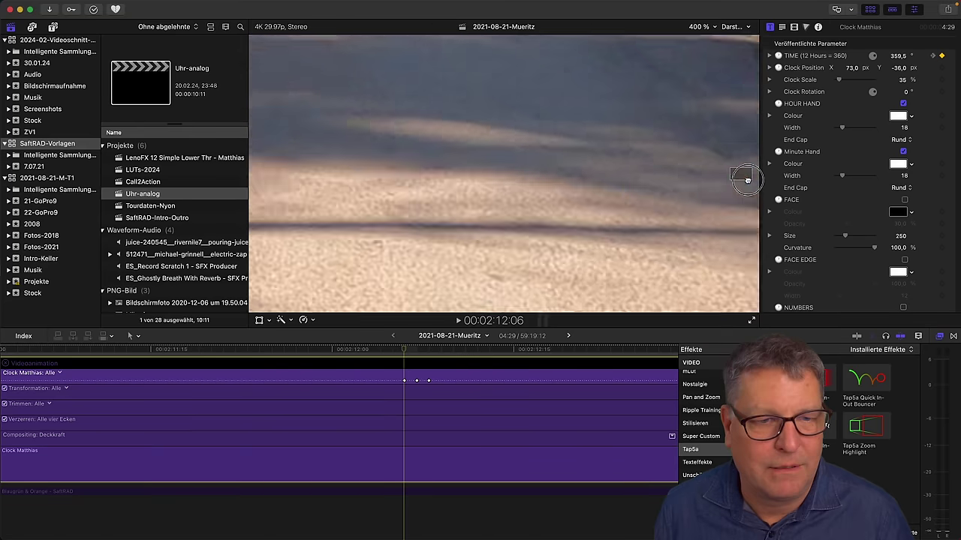
{"action": "scroll", "coordinate": [749, 180], "scroll_direction": "right", "scroll_amount": 5}
{"action": "scroll", "coordinate": [749, 180], "scroll_direction": "up", "scroll_amount": 5}
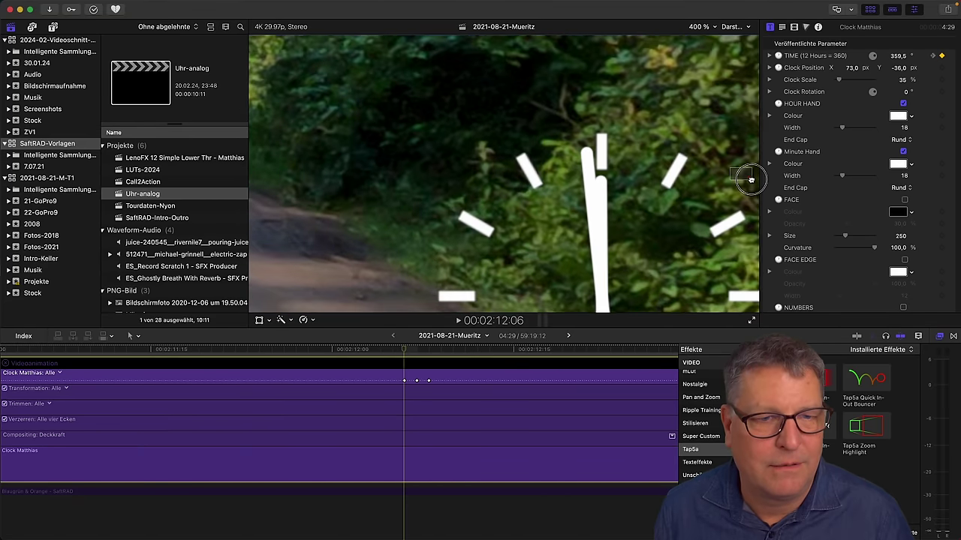
{"action": "scroll", "coordinate": [751, 181], "scroll_direction": "right", "scroll_amount": 2}
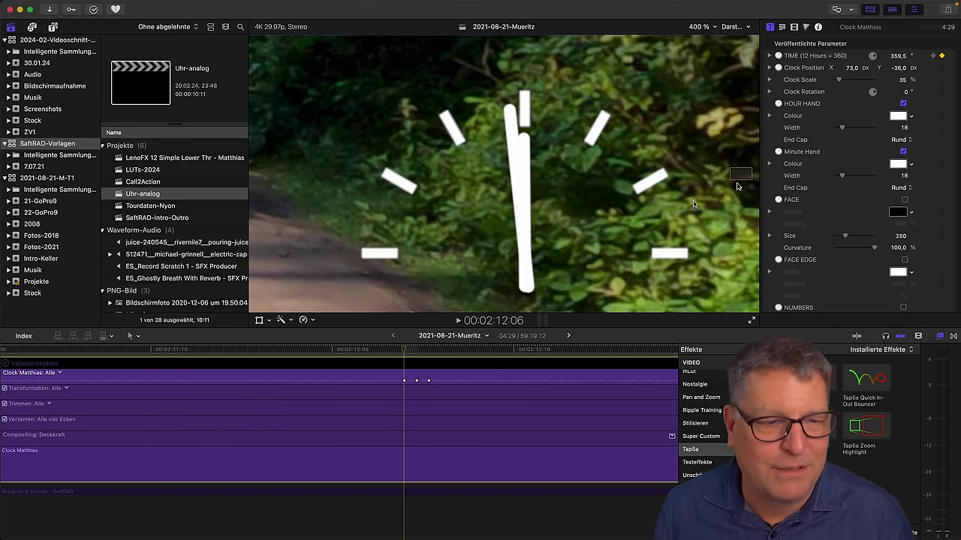
Set the clock title's TIME keyframe at 00:02:12:06 to 333°.
{"action": "left_click", "coordinate": [416, 350]}
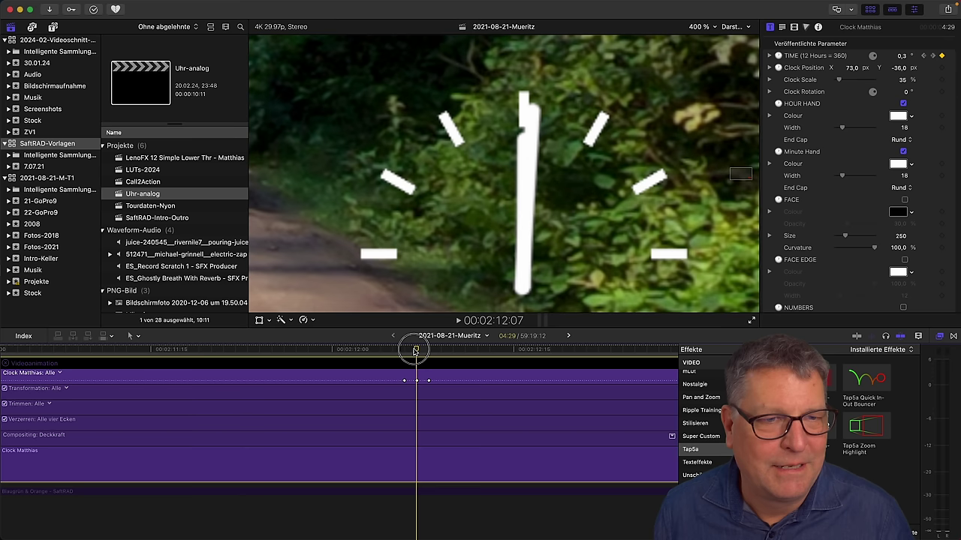
{"action": "left_click", "coordinate": [404, 349]}
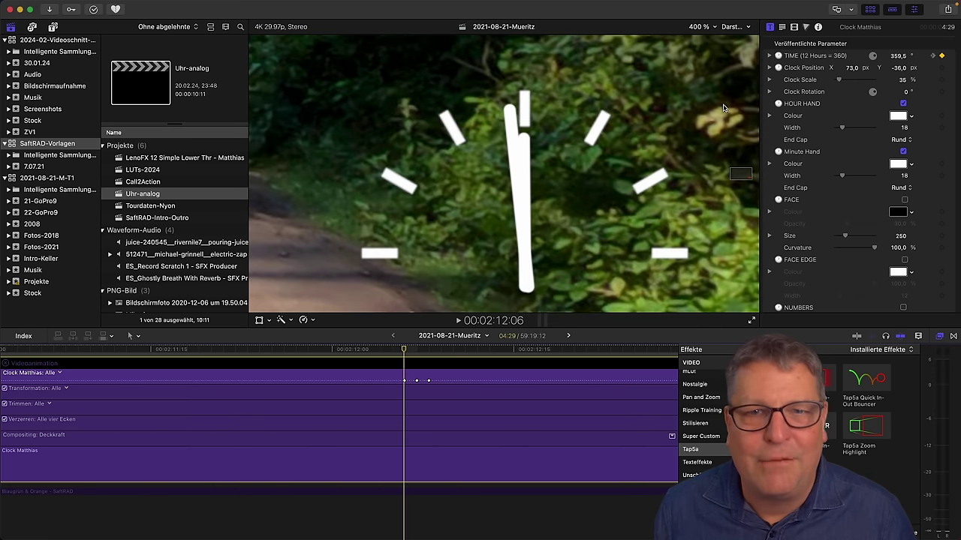
{"action": "left_click", "coordinate": [783, 27]}
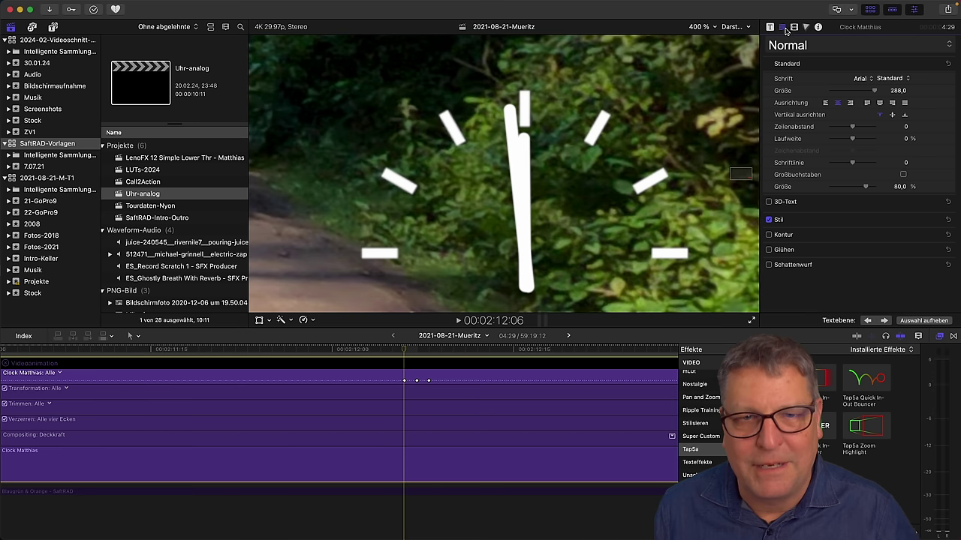
{"action": "left_click", "coordinate": [770, 27]}
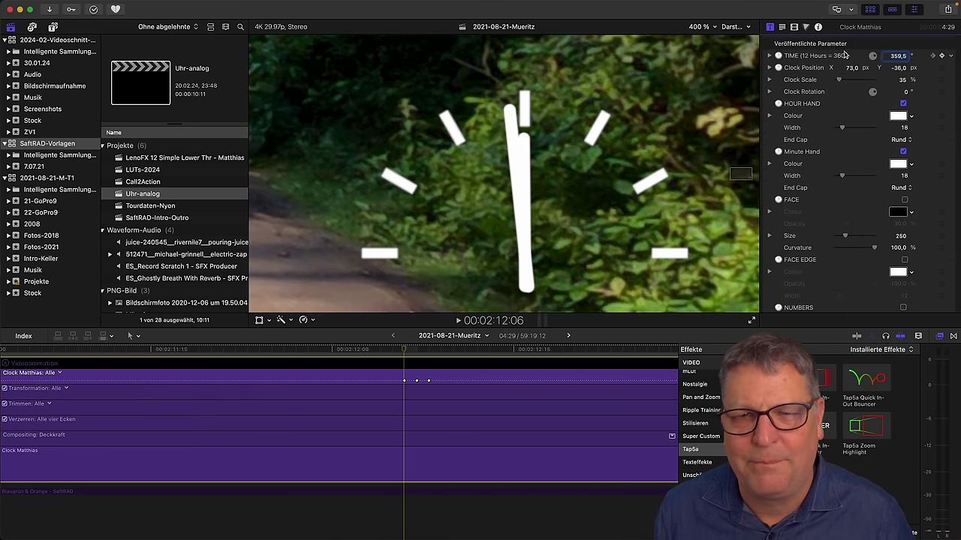
{"action": "type", "text": "333"}
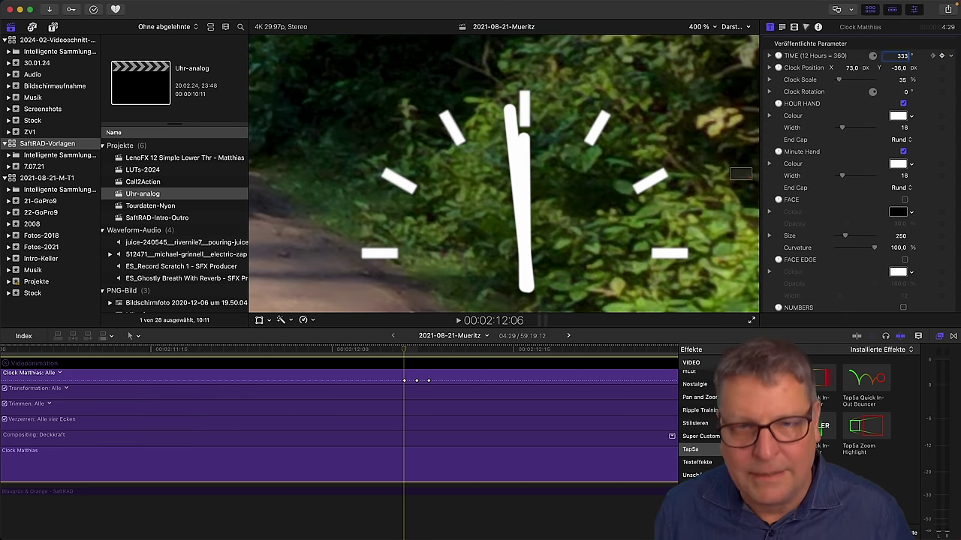
{"action": "key", "text": "Return"}
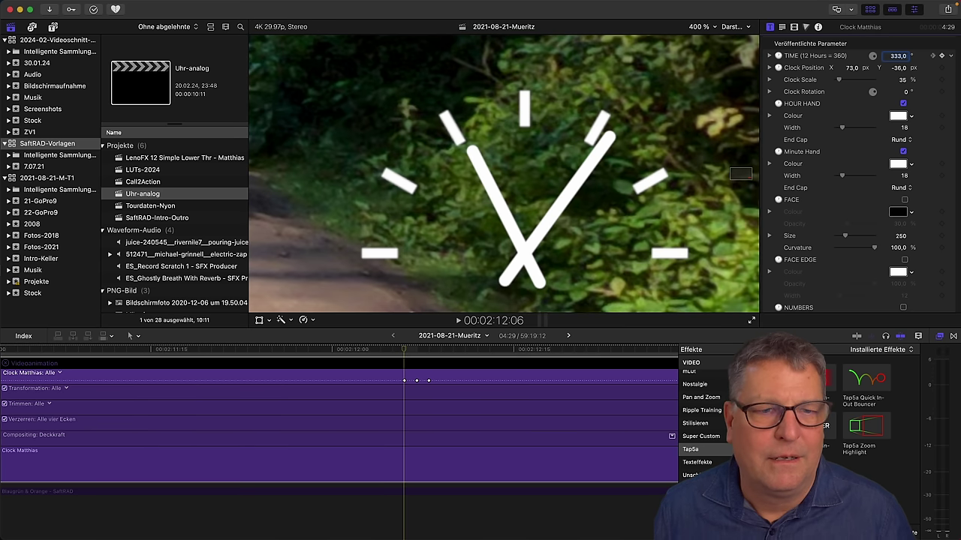
Try a value of 341° for the clock title's TIME keyframe at 00:02:12:07.
{"action": "left_click", "coordinate": [415, 351]}
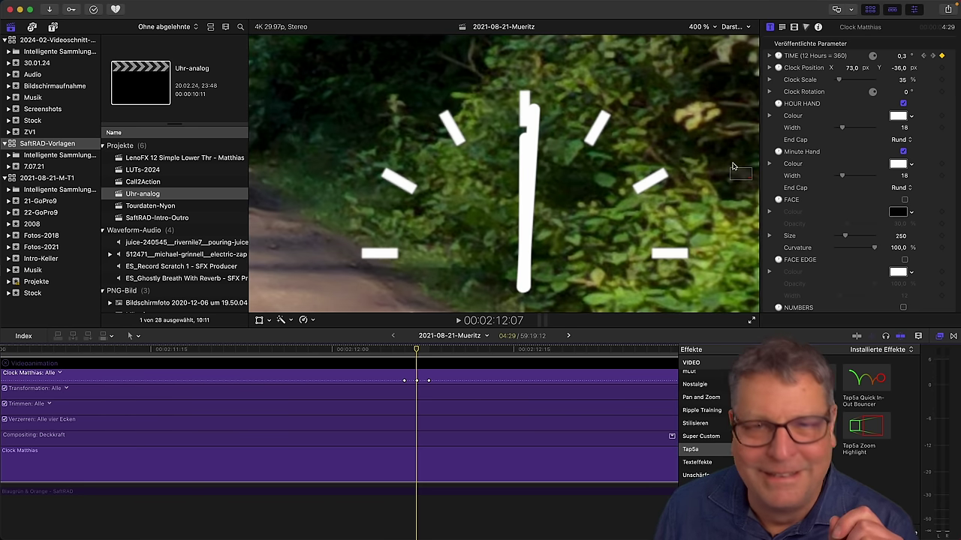
{"action": "left_click", "coordinate": [901, 57]}
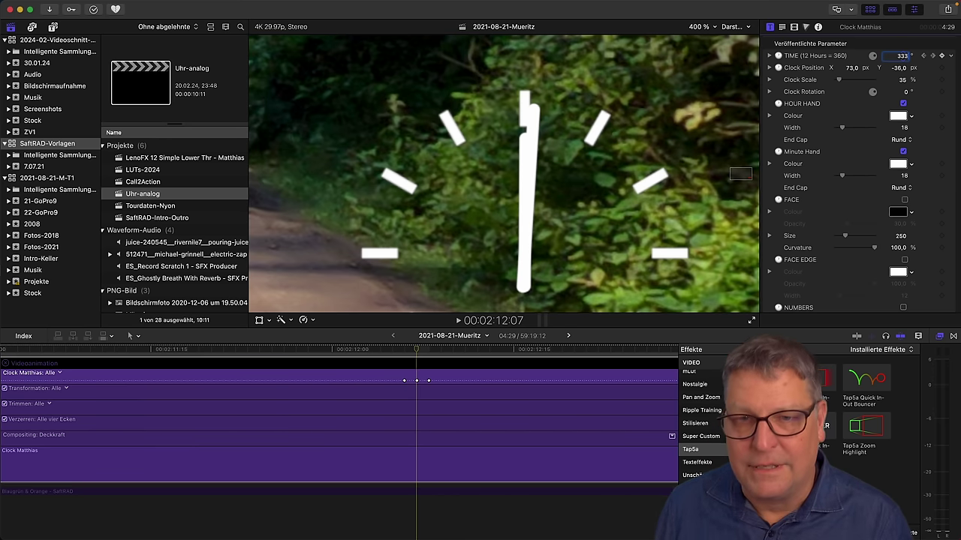
{"action": "type", "text": "34"}
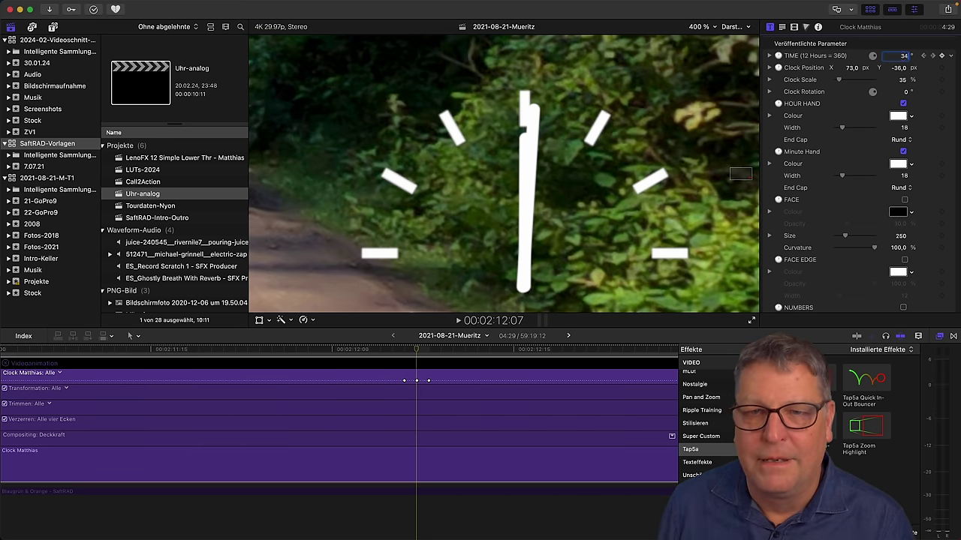
{"action": "type", "text": "1"}
{"action": "key", "text": "Return"}
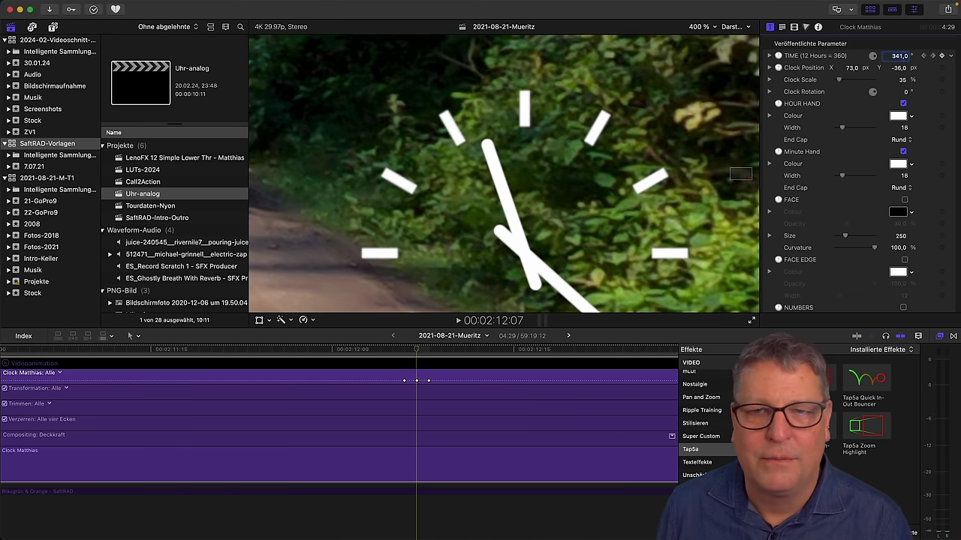
Set the clock title's TIME keyframe at 00:02:12:07 to 333.8°.
{"action": "left_click", "coordinate": [899, 55]}
{"action": "type", "text": "333"}
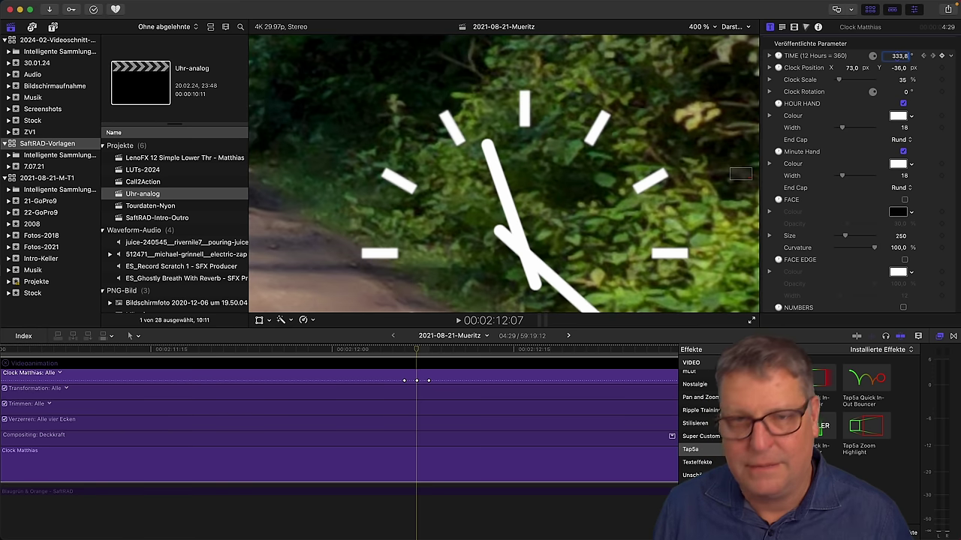
{"action": "type", "text": ",8"}
{"action": "key", "text": "Return"}
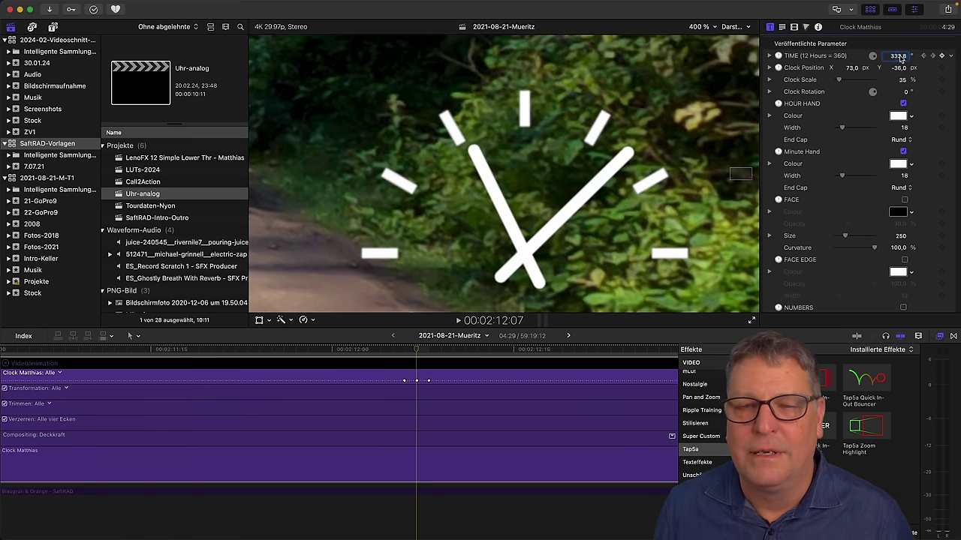
Set the clock title's TIME keyframe at 00:02:12:08 to 333.5°.
{"action": "left_click", "coordinate": [428, 351]}
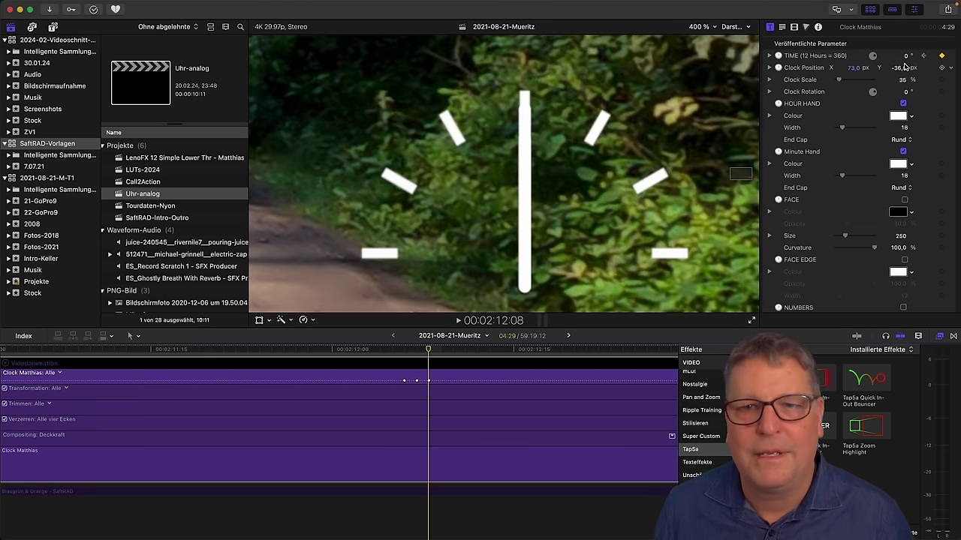
{"action": "left_click", "coordinate": [906, 57]}
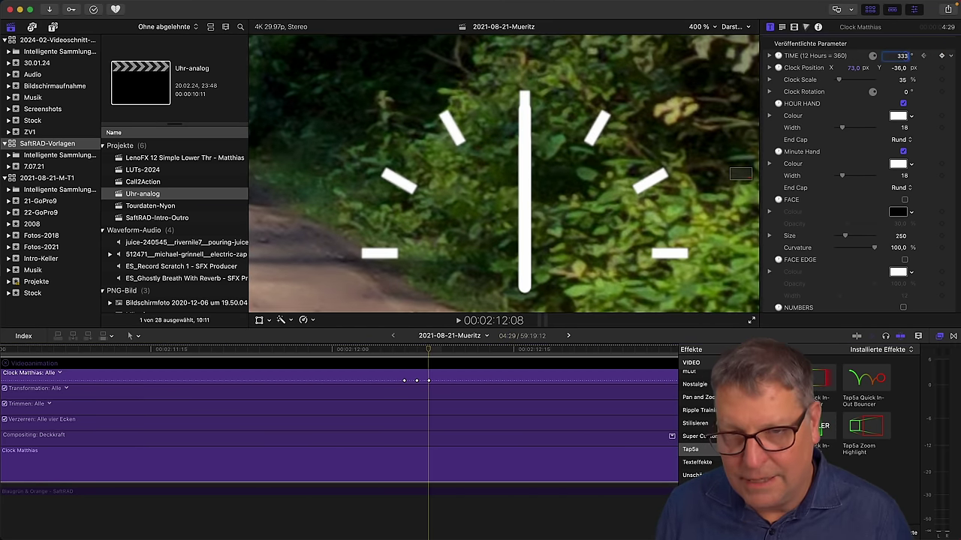
{"action": "type", "text": "333,5"}
{"action": "key", "text": "Return"}
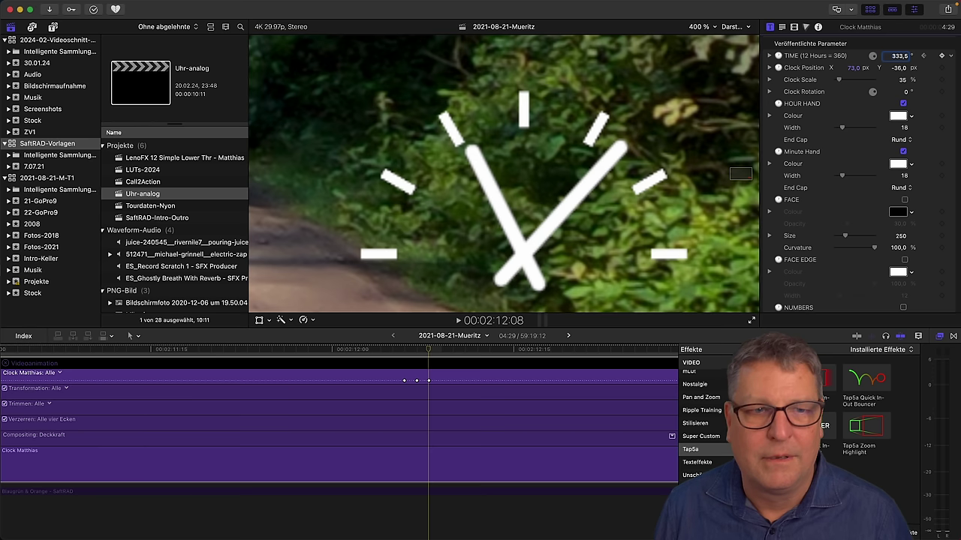
Play back the clock animation from 00:02:12:04 and scrub across its three keyframes to check the minute hand's jump.
{"action": "left_click", "coordinate": [387, 350]}
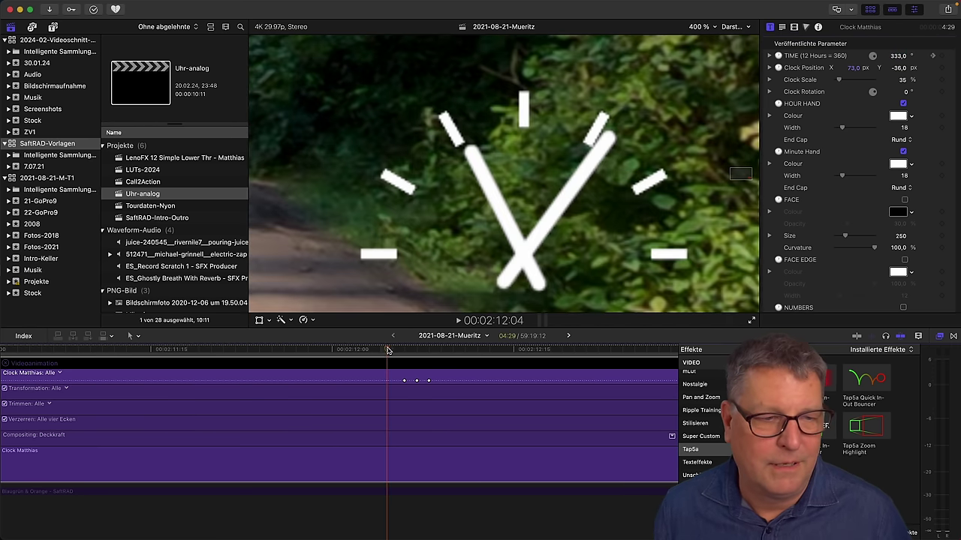
{"action": "key", "text": "space"}
{"action": "key", "text": "space"}
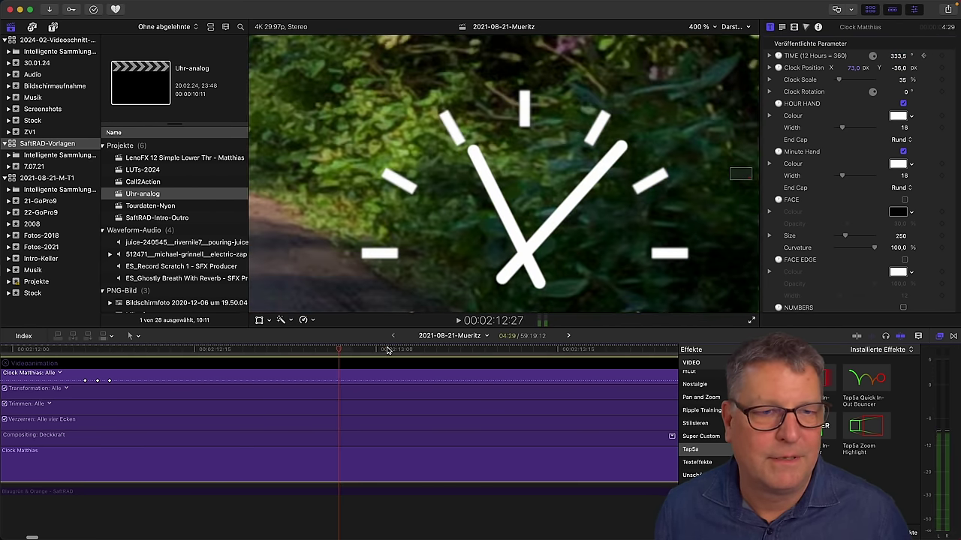
{"action": "scroll", "coordinate": [240, 399], "scroll_direction": "right", "scroll_amount": 5}
{"action": "scroll", "coordinate": [233, 383], "scroll_direction": "left", "scroll_amount": 2}
{"action": "left_click", "coordinate": [214, 351]}
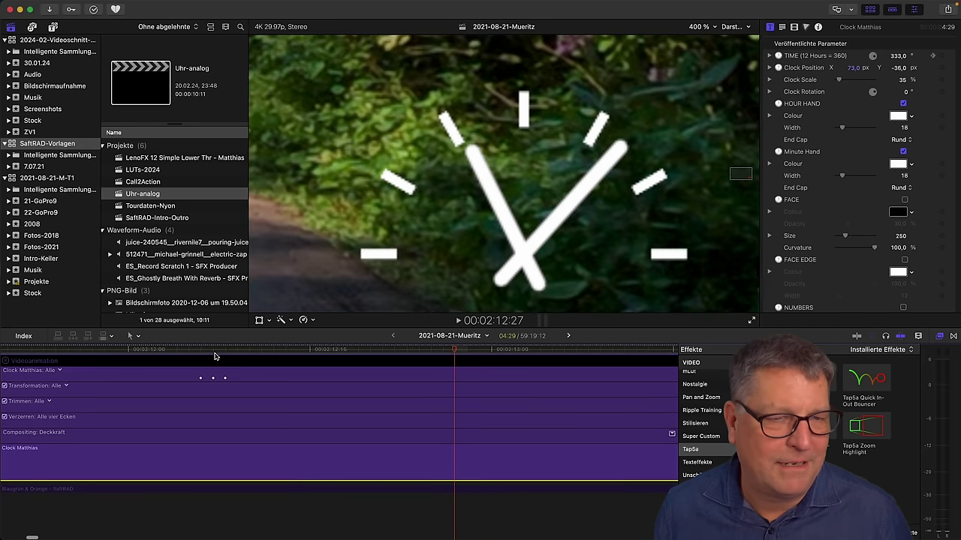
{"action": "mouse_move", "coordinate": [214, 351]}
{"action": "left_mouse_down"}
{"action": "mouse_move", "coordinate": [222, 349]}
{"action": "mouse_move", "coordinate": [199, 351]}
{"action": "mouse_move", "coordinate": [224, 351]}
{"action": "left_mouse_up"}
Render the selected clock title and play back its hand movement.
{"action": "left_click", "coordinate": [229, 438]}
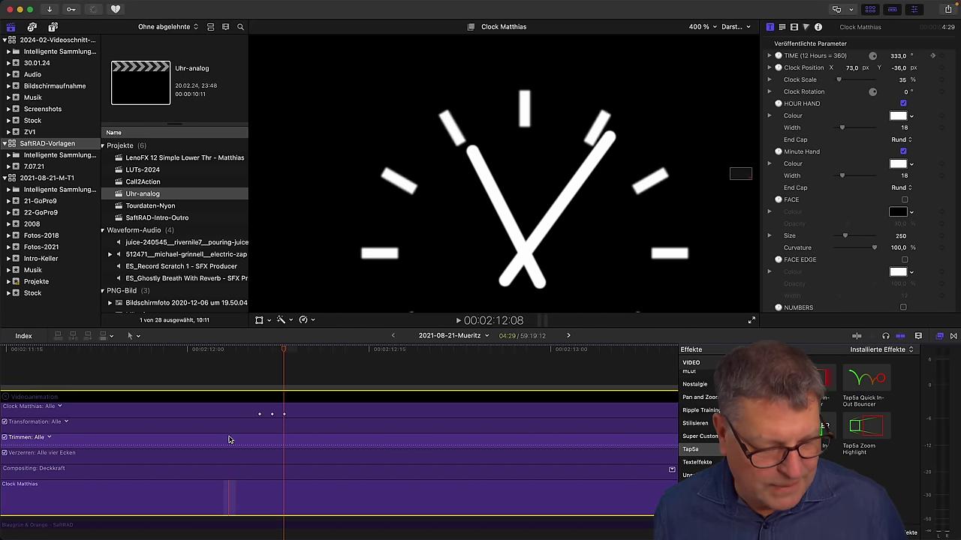
{"action": "key", "text": "ctrl+r"}
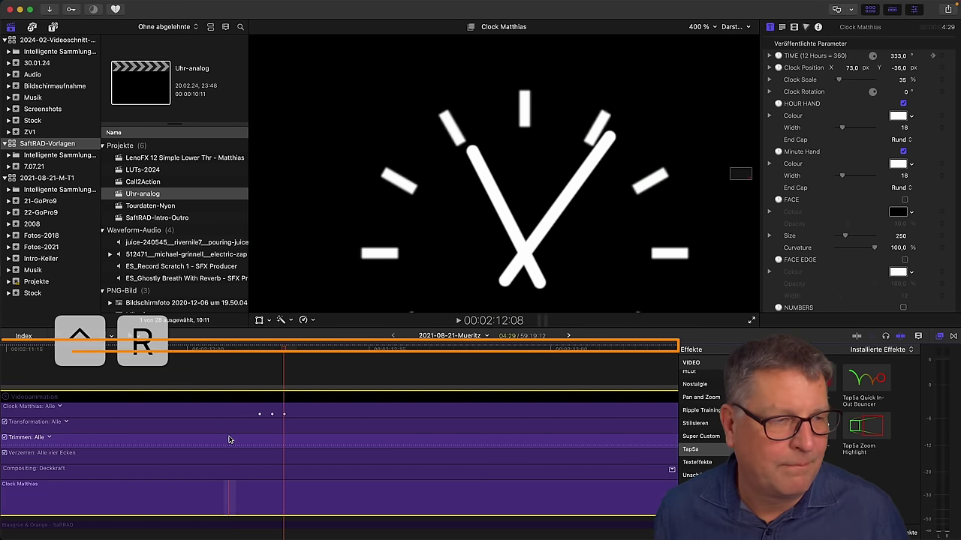
{"action": "left_click", "coordinate": [211, 351]}
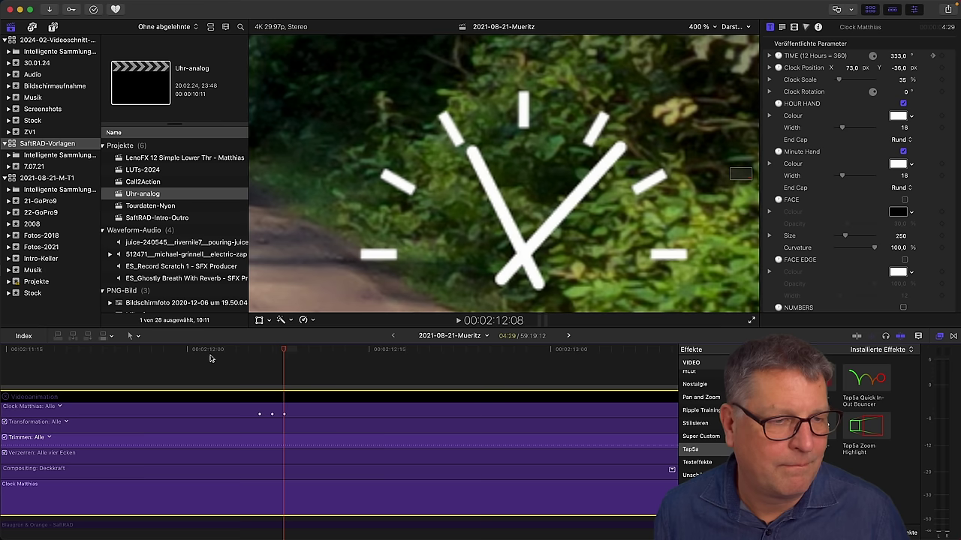
{"action": "key", "text": "space"}
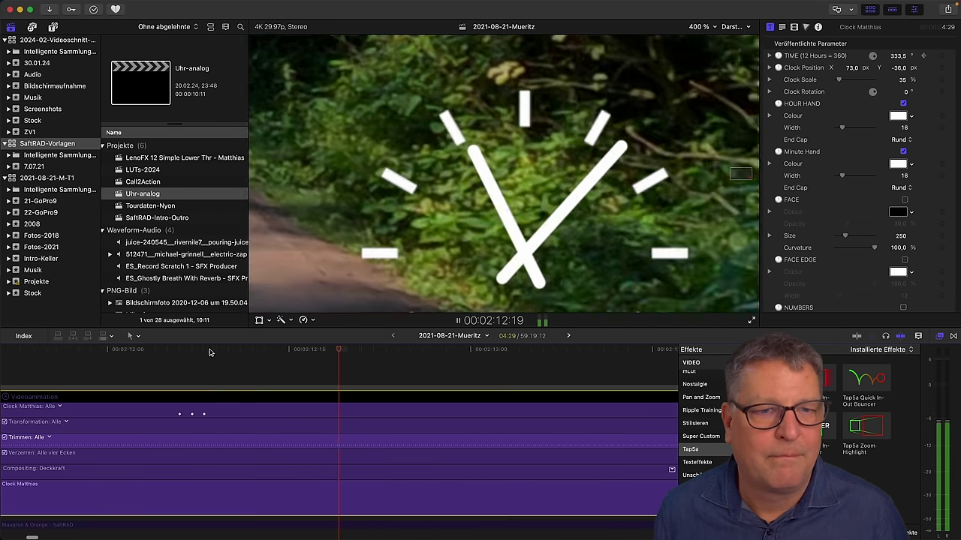
{"action": "key", "text": "space"}
Move the second and third TIME keyframes so all three sit two frames apart, and play the animation from 00:02:12:06.
{"action": "mouse_move", "coordinate": [121, 415]}
{"action": "left_mouse_down"}
{"action": "mouse_move", "coordinate": [145, 415]}
{"action": "mouse_move", "coordinate": [109, 414]}
{"action": "mouse_move", "coordinate": [123, 416]}
{"action": "left_mouse_up"}
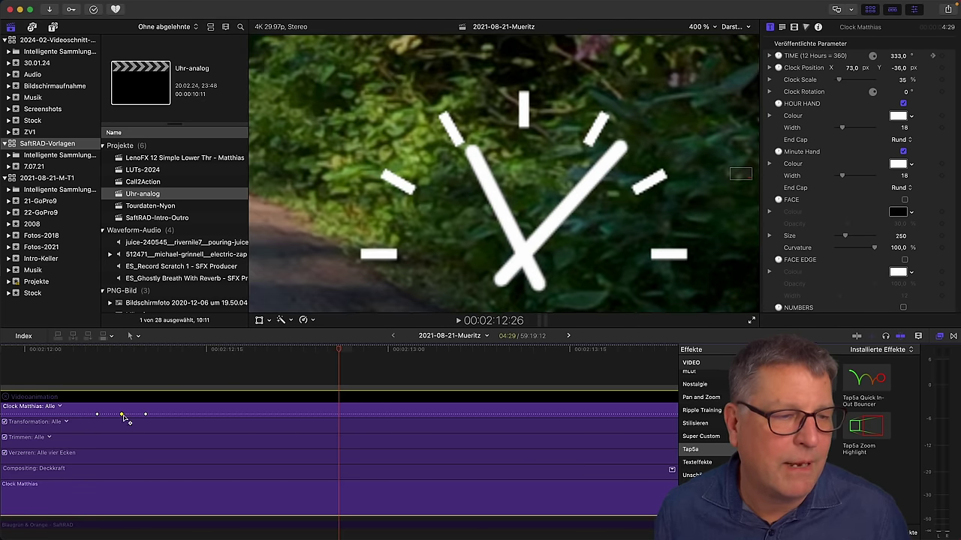
{"action": "left_click", "coordinate": [95, 354]}
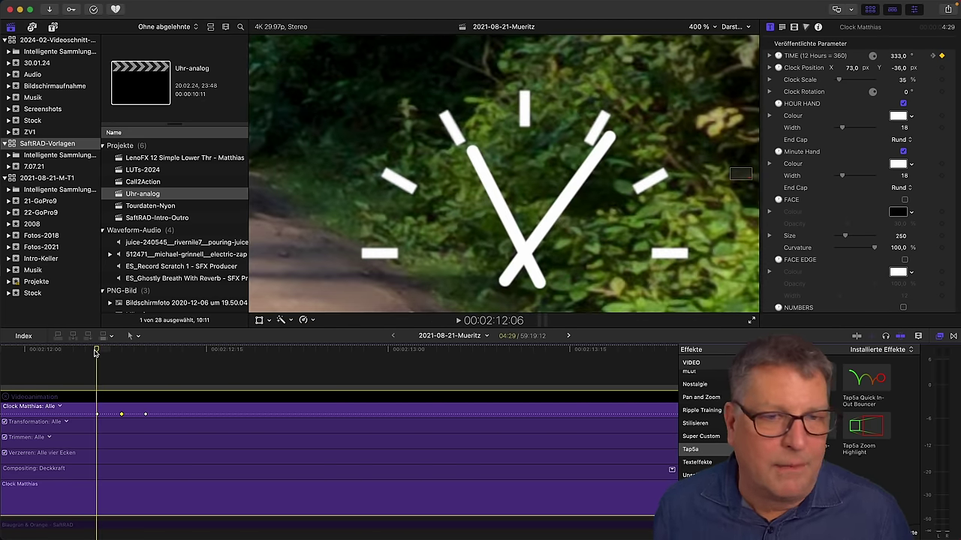
{"action": "key", "text": "space"}
{"action": "left_click", "coordinate": [95, 353]}
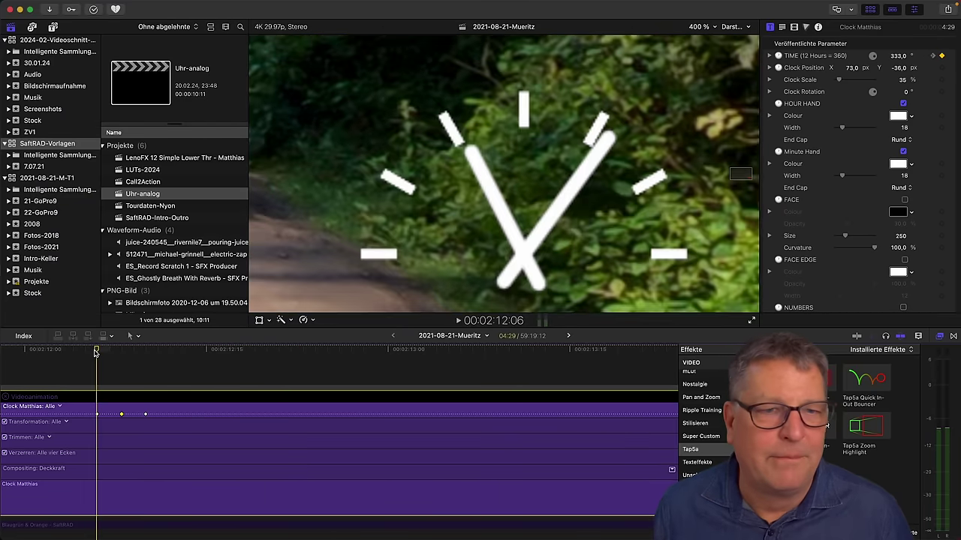
{"action": "key", "text": "space"}
Hide the clock title's video animation and select the storyline holding the title with its two transitions.
{"action": "key", "text": "c"}
{"action": "key", "text": "super+minus"}
{"action": "key", "text": "super+minus"}
{"action": "left_click", "coordinate": [133, 396]}
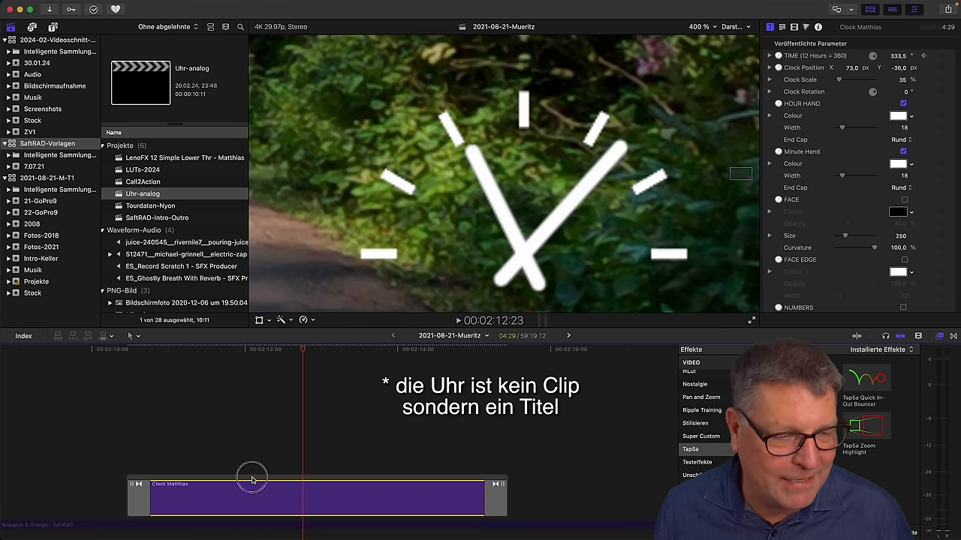
{"action": "left_click", "coordinate": [253, 481]}
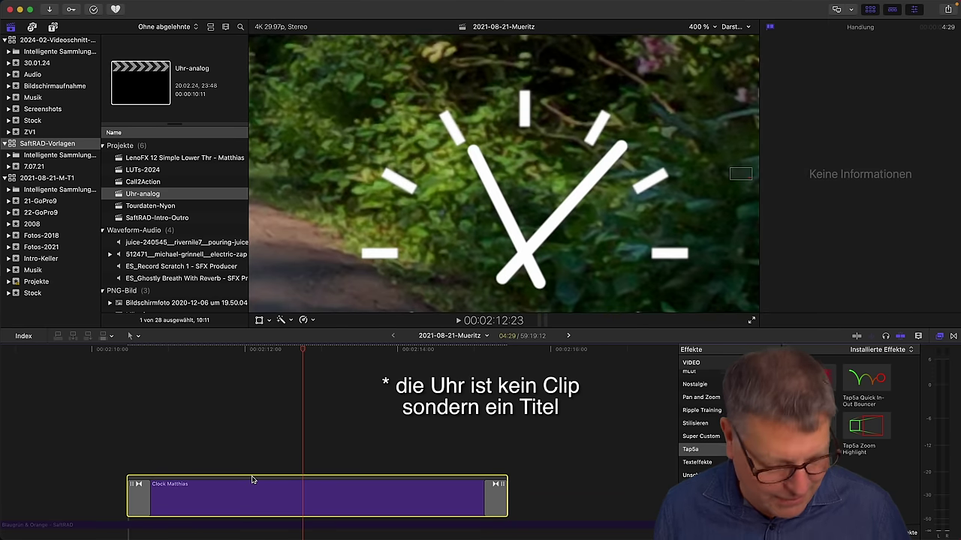
Find the "Uhr" marker at 00:14:19:04 by searching for "uhr", place the copied clock title there, and move the playhead to its start.
{"action": "left_click", "coordinate": [23, 337]}
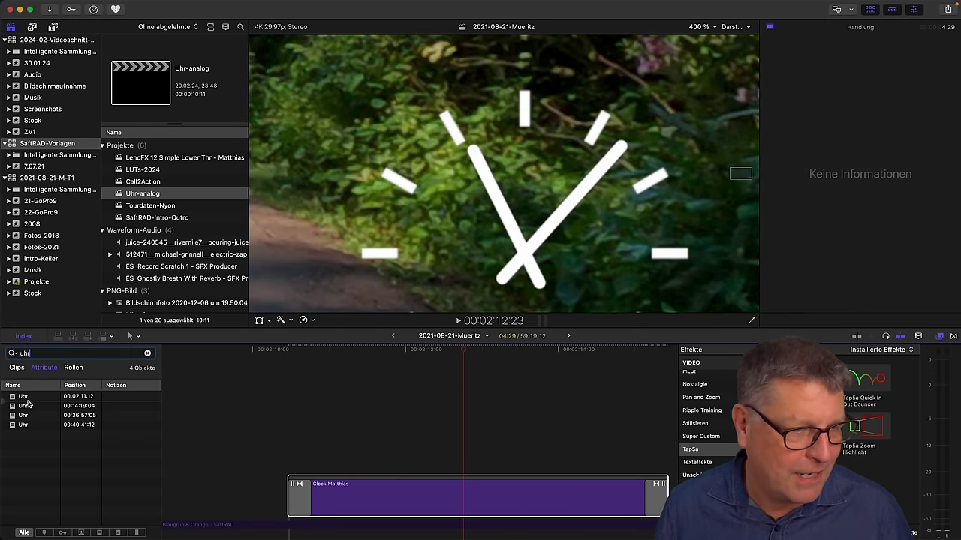
{"action": "left_click", "coordinate": [30, 405]}
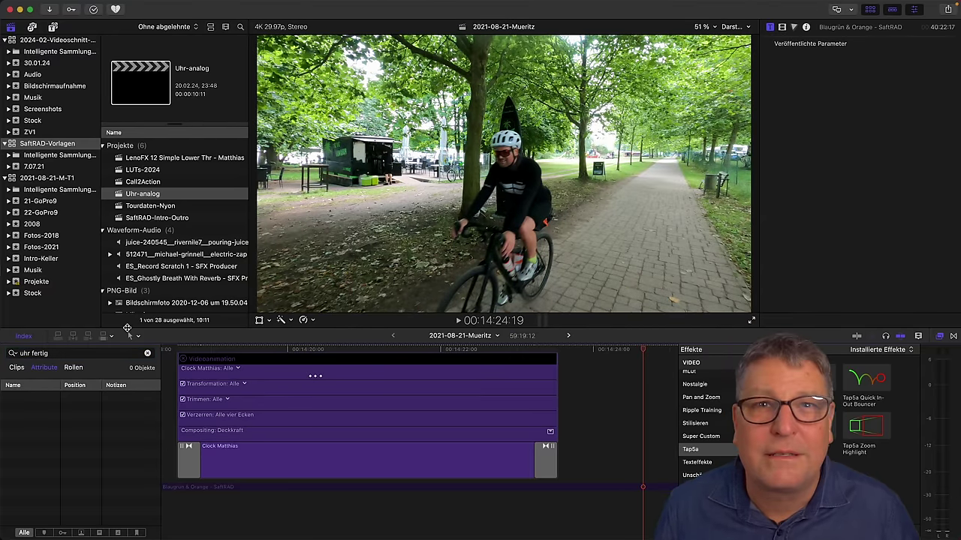
{"action": "left_click", "coordinate": [147, 353]}
{"action": "left_click", "coordinate": [178, 350]}
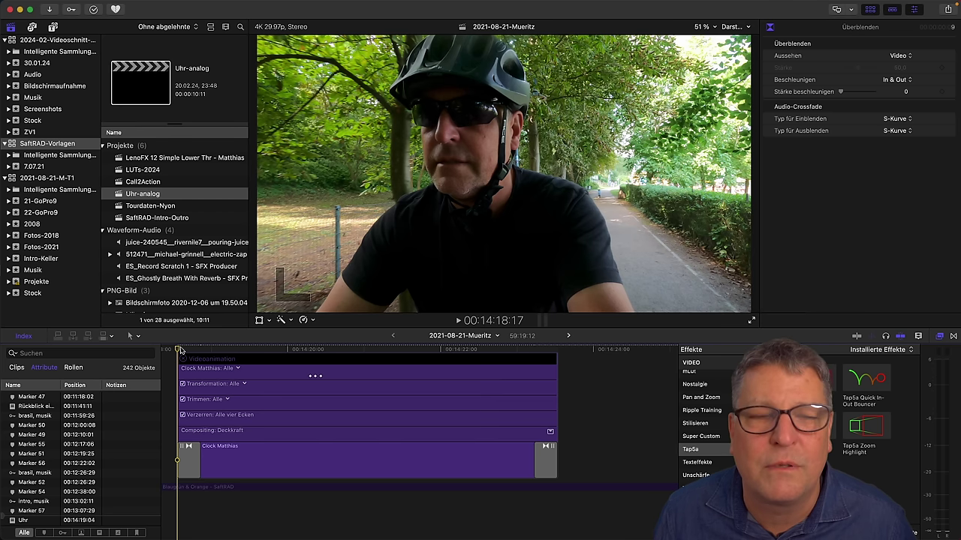
{"action": "left_click", "coordinate": [191, 349]}
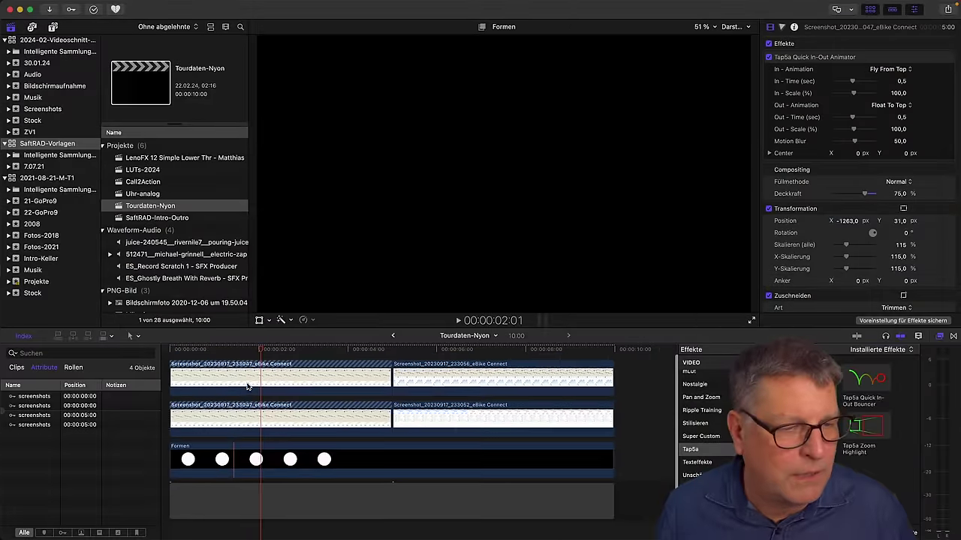
Inspect the map and tour-statistics screenshot clips in the Tourdaten-Nyon project and compare the effects on the two map clips.
{"action": "left_click", "coordinate": [268, 379]}
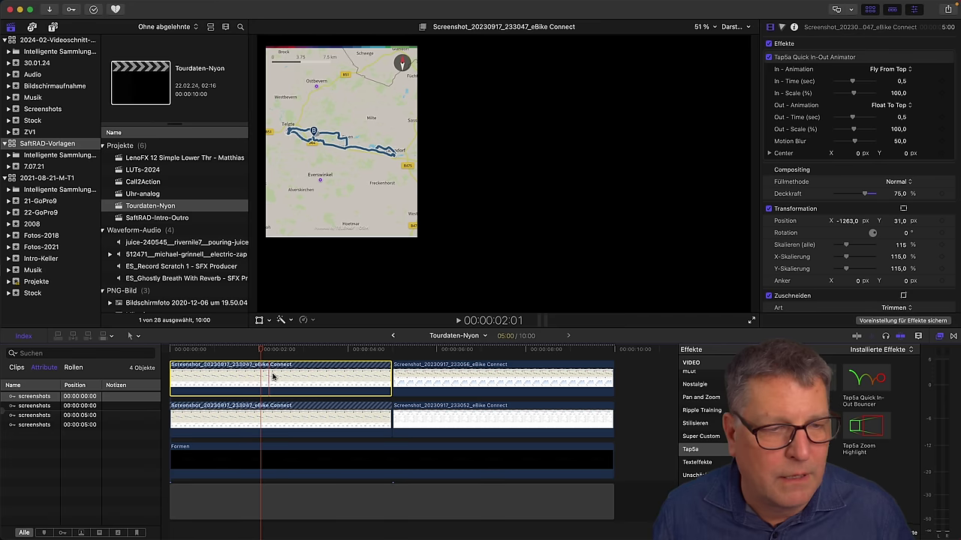
{"action": "left_click", "coordinate": [443, 351]}
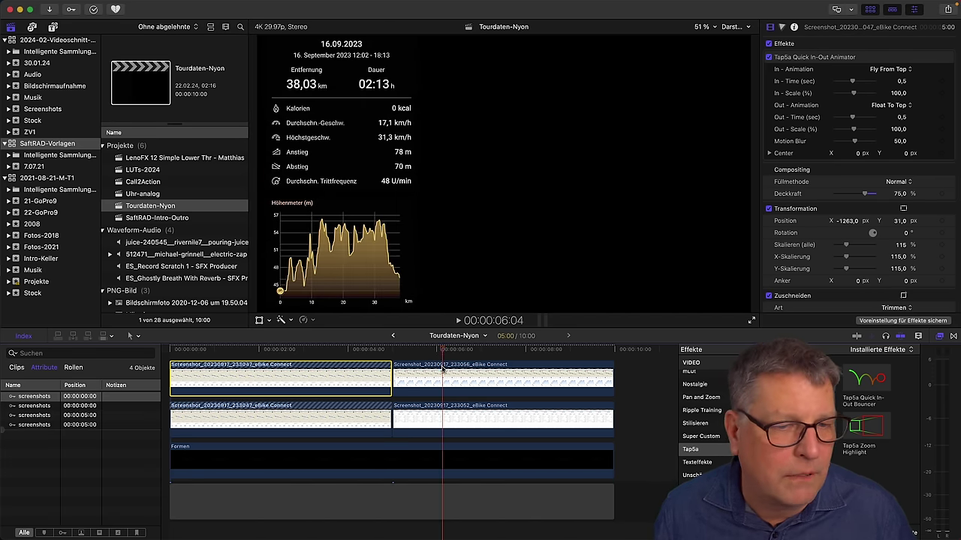
{"action": "left_click", "coordinate": [443, 373]}
{"action": "left_click", "coordinate": [443, 416]}
{"action": "left_click", "coordinate": [328, 418]}
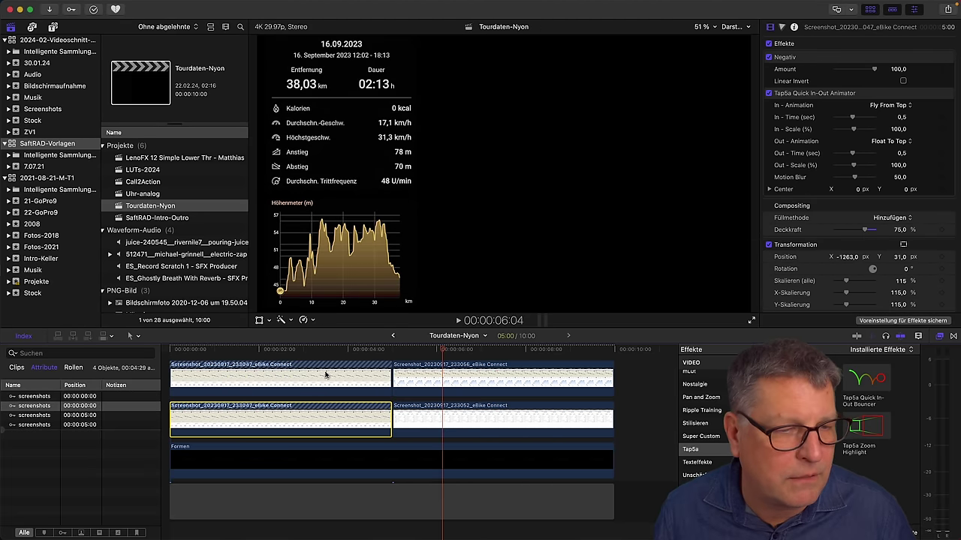
{"action": "left_click", "coordinate": [326, 374]}
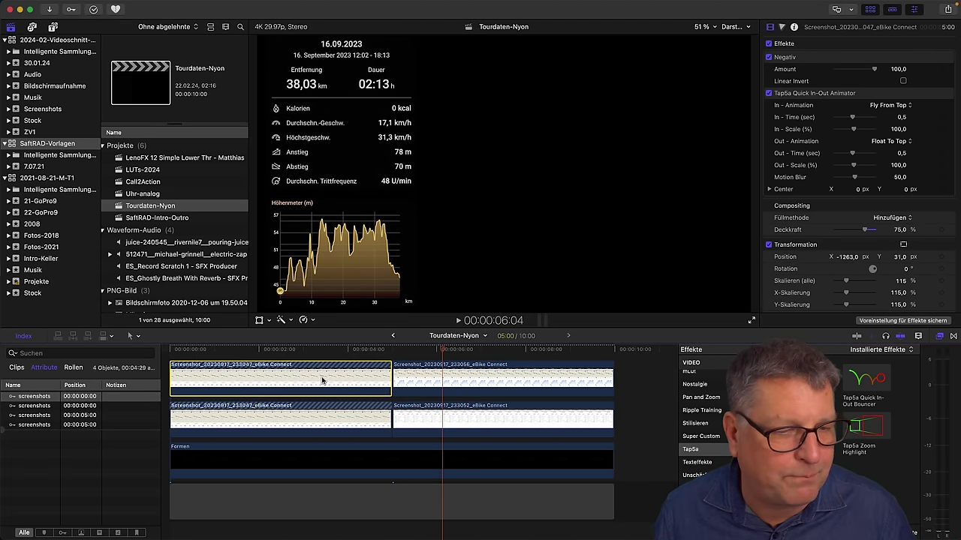
Play the Tourdaten-Nyon animation from the beginning and review its layers from the screenshots down to the sound clips.
{"action": "left_click", "coordinate": [173, 350]}
{"action": "key", "text": "space"}
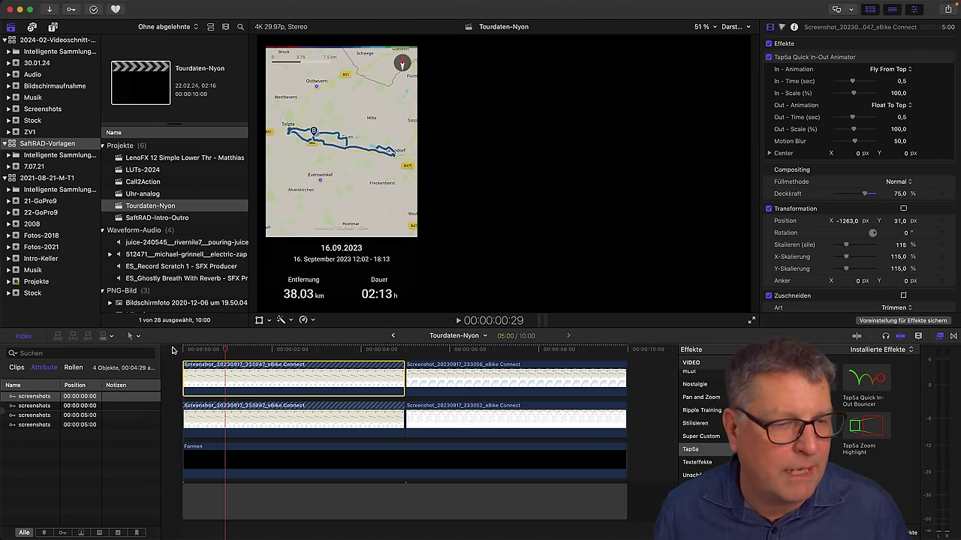
{"action": "scroll", "coordinate": [300, 428], "scroll_direction": "down", "scroll_amount": 3}
{"action": "scroll", "coordinate": [332, 477], "scroll_direction": "up", "scroll_amount": 1}
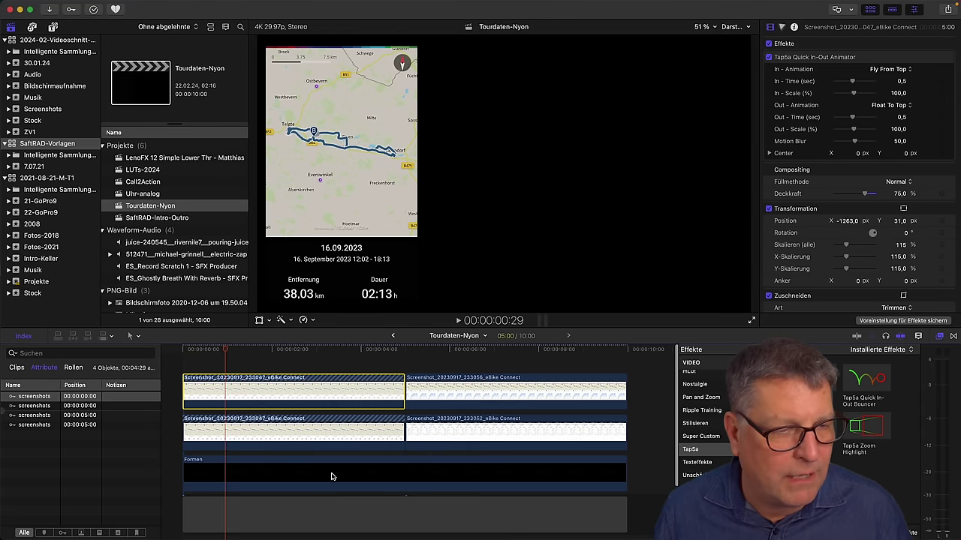
{"action": "scroll", "coordinate": [333, 476], "scroll_direction": "down", "scroll_amount": 5}
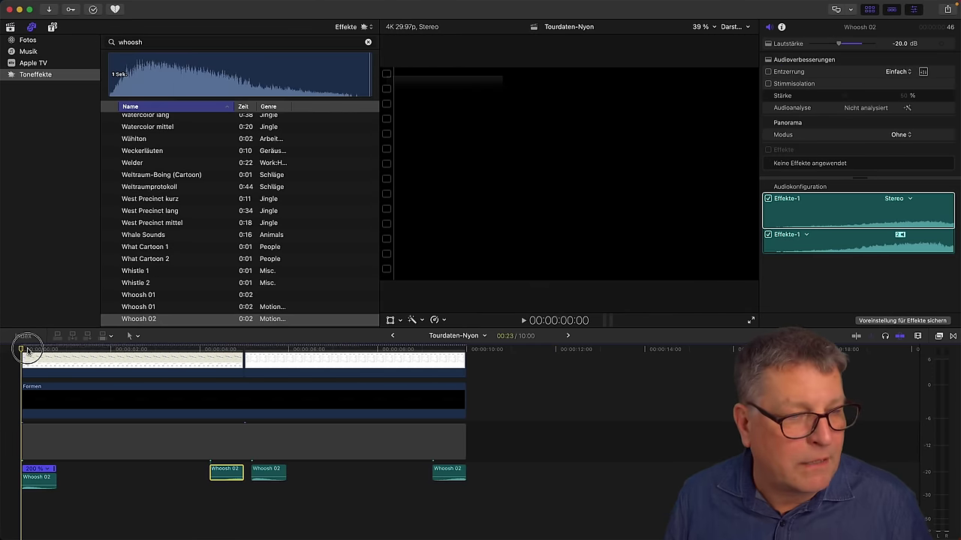
Play back the Whoosh 02 sounds at the start and around the change between the two screenshots in Tourdaten-Nyon.
{"action": "key", "text": "space"}
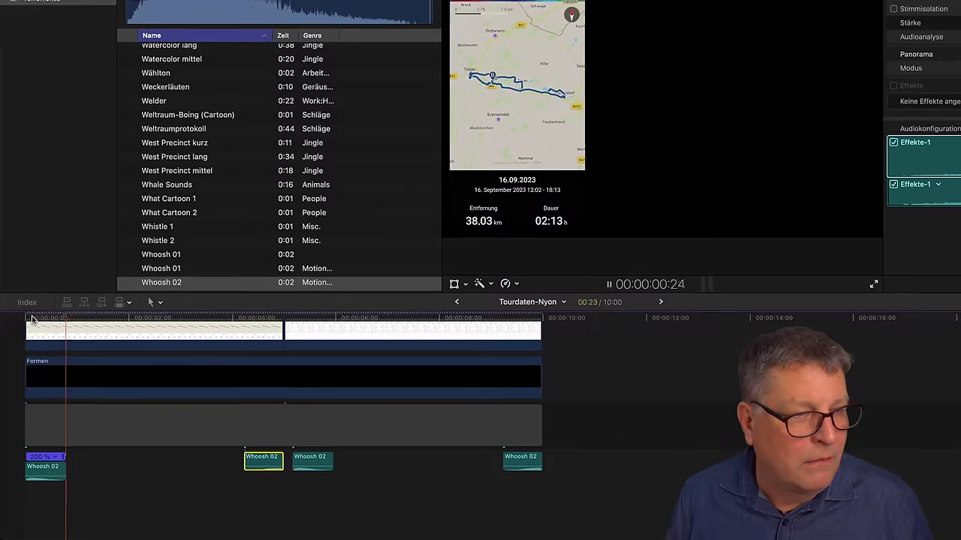
{"action": "left_click", "coordinate": [32, 319]}
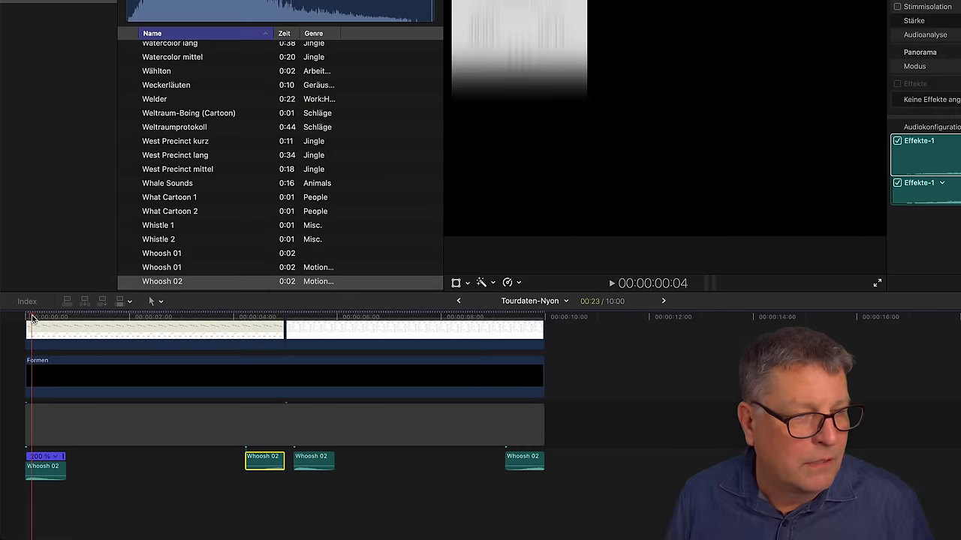
{"action": "left_click", "coordinate": [27, 317]}
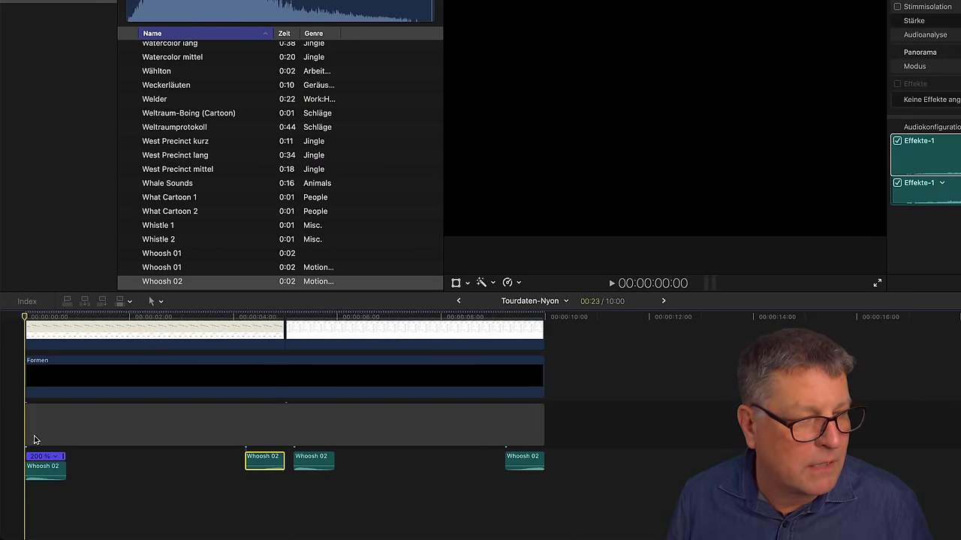
{"action": "left_click", "coordinate": [34, 455]}
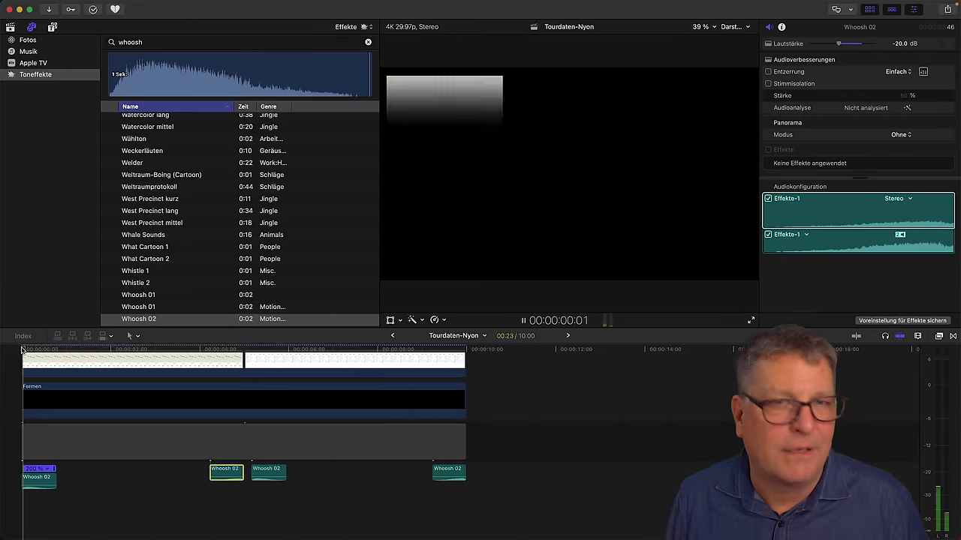
{"action": "key", "text": "space"}
{"action": "left_click", "coordinate": [210, 350]}
{"action": "key", "text": "space"}
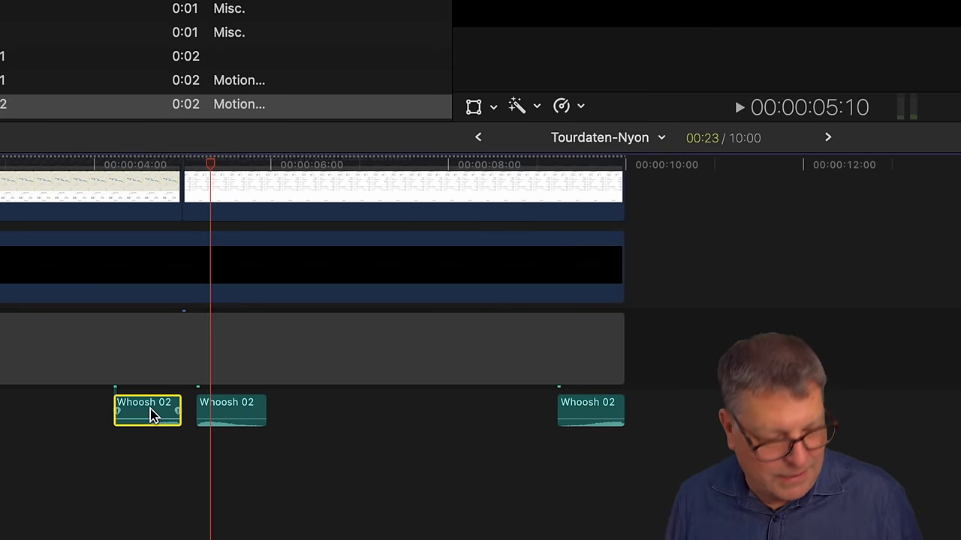
Show the retiming display of the second Whoosh 02 clip and check its reverse speed options.
{"action": "key", "text": "super+r"}
{"action": "left_click", "coordinate": [166, 406]}
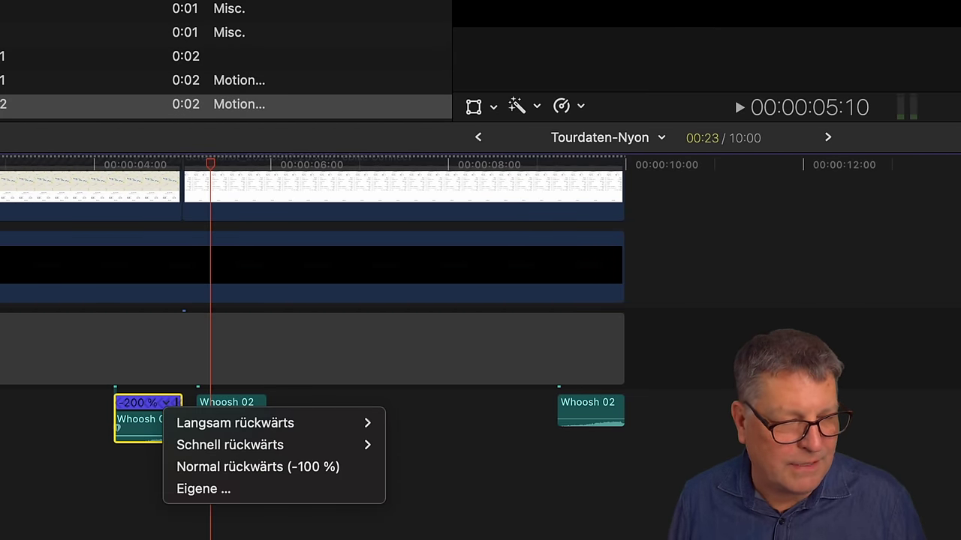
{"action": "key", "text": "Escape"}
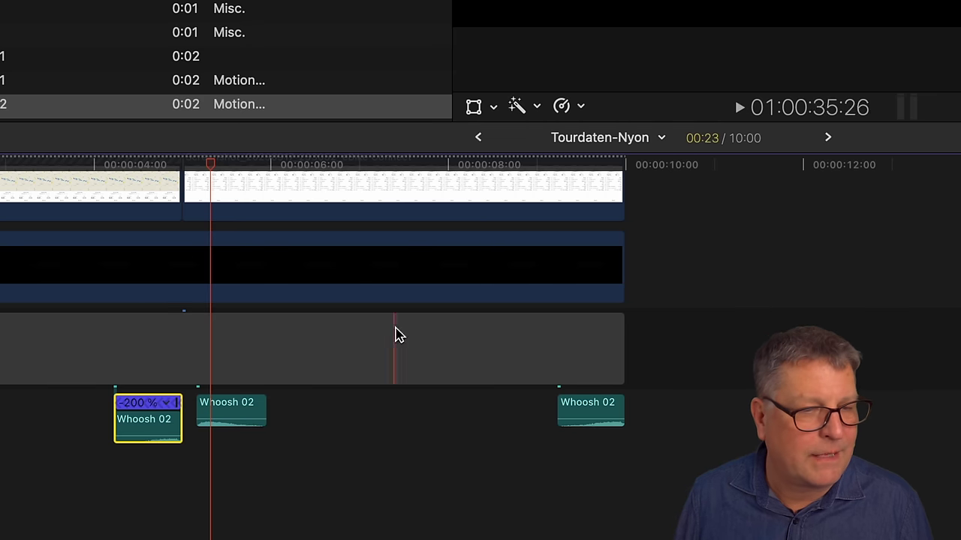
Select all screenshot clips, the Formen clip and the four Whoosh 02 sounds in Tourdaten-Nyon and copy them.
{"action": "scroll", "coordinate": [673, 332], "scroll_direction": "up", "scroll_amount": 5}
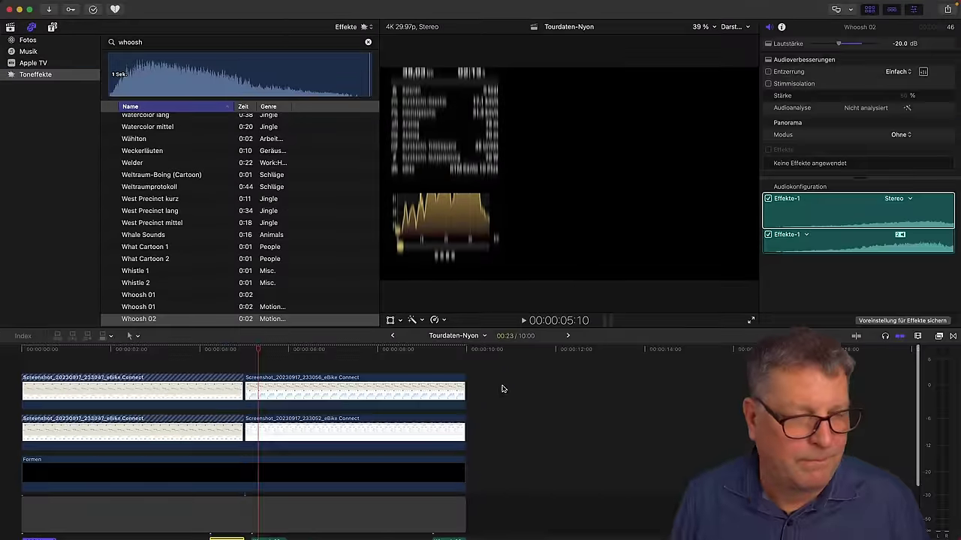
{"action": "left_click_drag", "start_coordinate": [503, 388], "coordinate": [53, 483]}
{"action": "scroll", "coordinate": [453, 530], "scroll_direction": "down", "scroll_amount": 3}
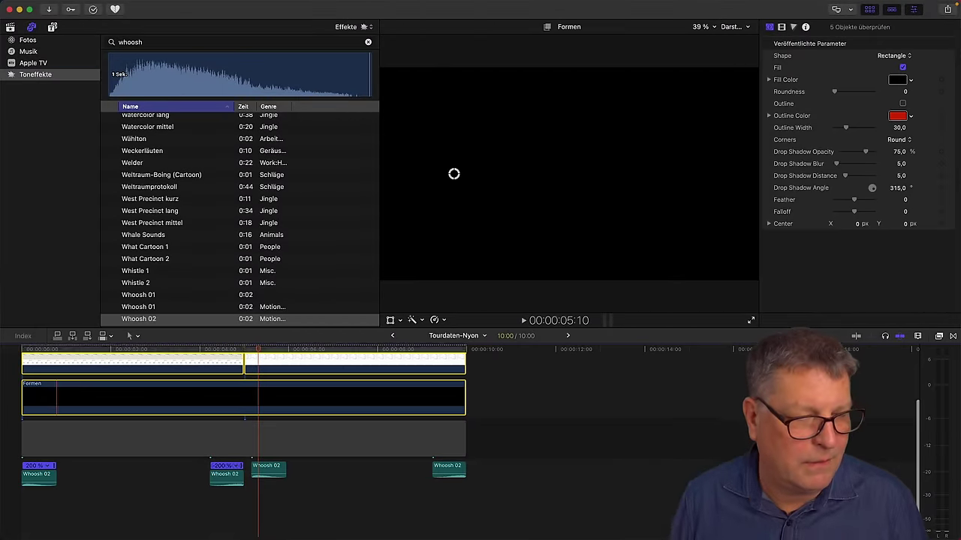
{"action": "left_click_drag", "start_coordinate": [483, 476], "coordinate": [44, 512]}
{"action": "key", "text": "super+c"}
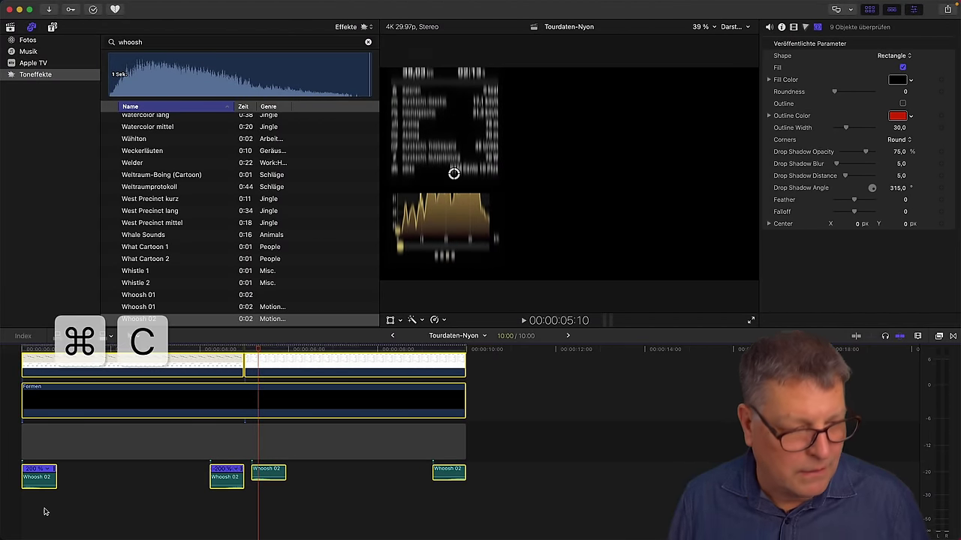
Return to the 2021-08-21-Mueritz project, fit its whole timeline in view and move the playhead to the project's start.
{"action": "left_click", "coordinate": [392, 335]}
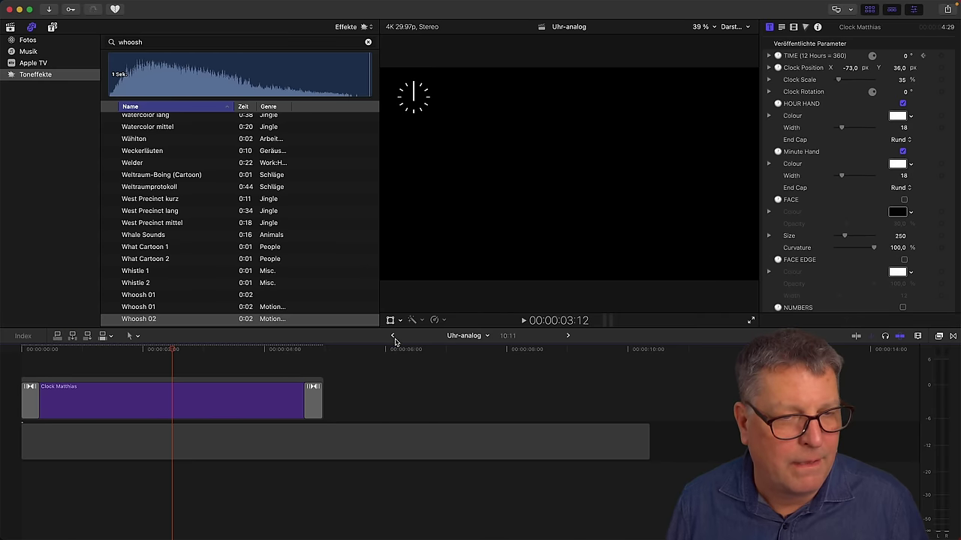
{"action": "left_click", "coordinate": [392, 336]}
{"action": "left_click", "coordinate": [382, 350]}
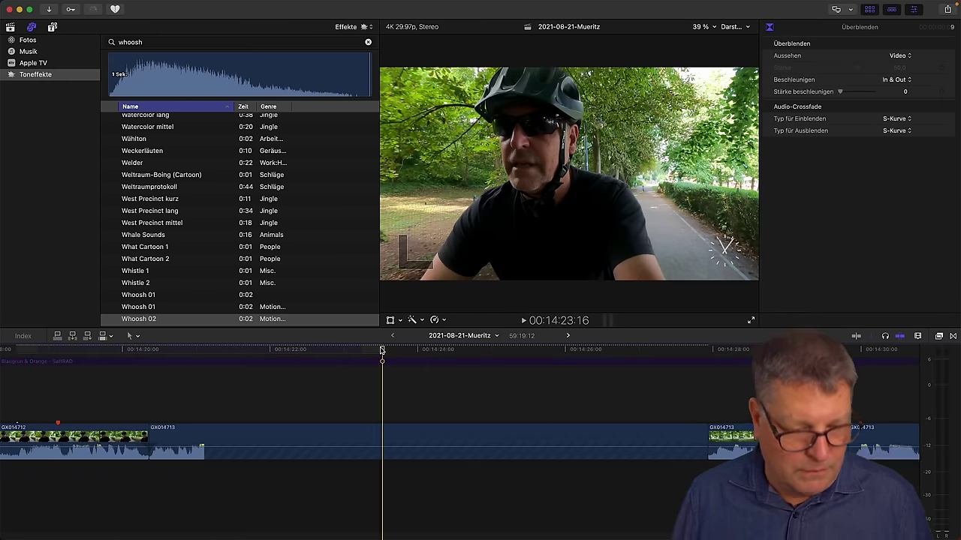
{"action": "key", "text": "shift+z"}
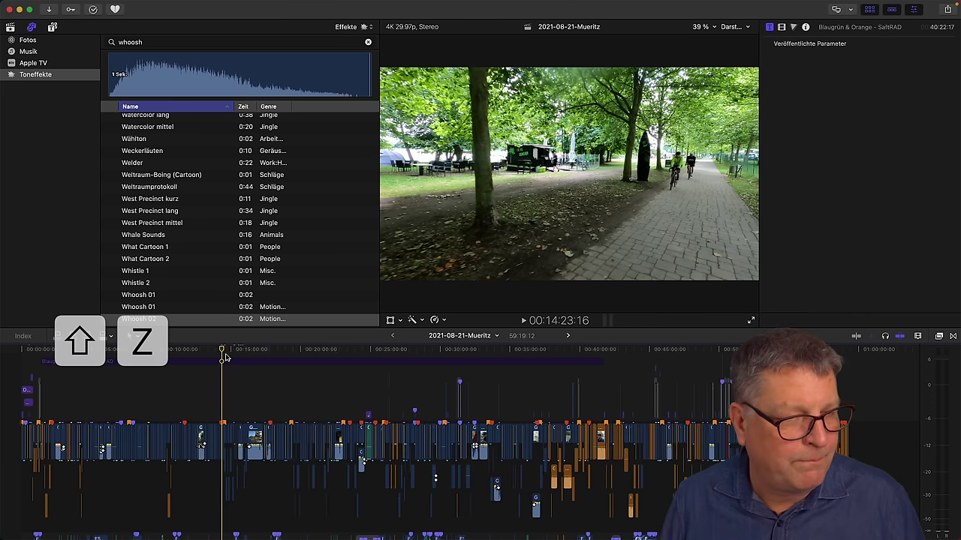
{"action": "key", "text": "Home"}
Search the timeline index for "tourdaten" among the project's attributes.
{"action": "left_click", "coordinate": [23, 335]}
{"action": "left_click", "coordinate": [47, 353]}
{"action": "type", "text": "tou"}
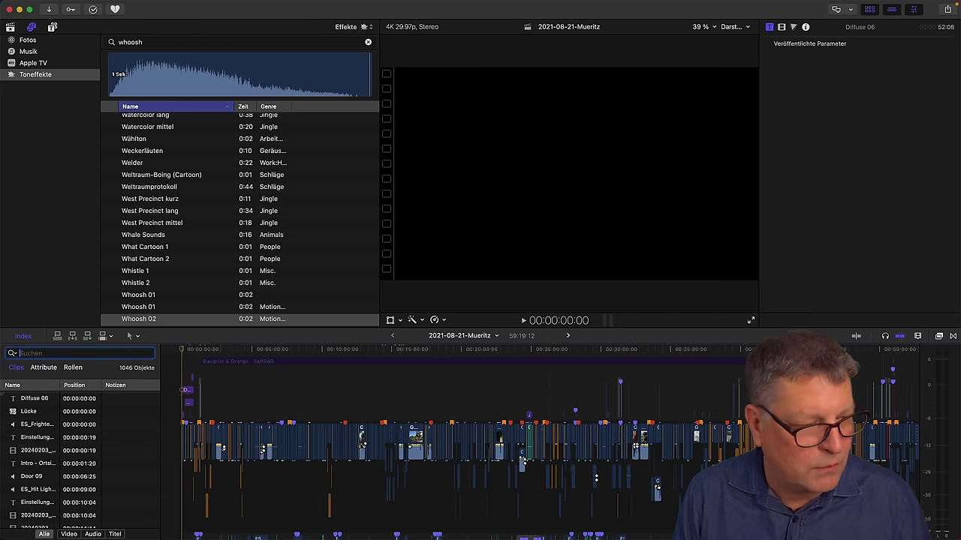
{"action": "type", "text": "rendaten"}
{"action": "left_click", "coordinate": [73, 367]}
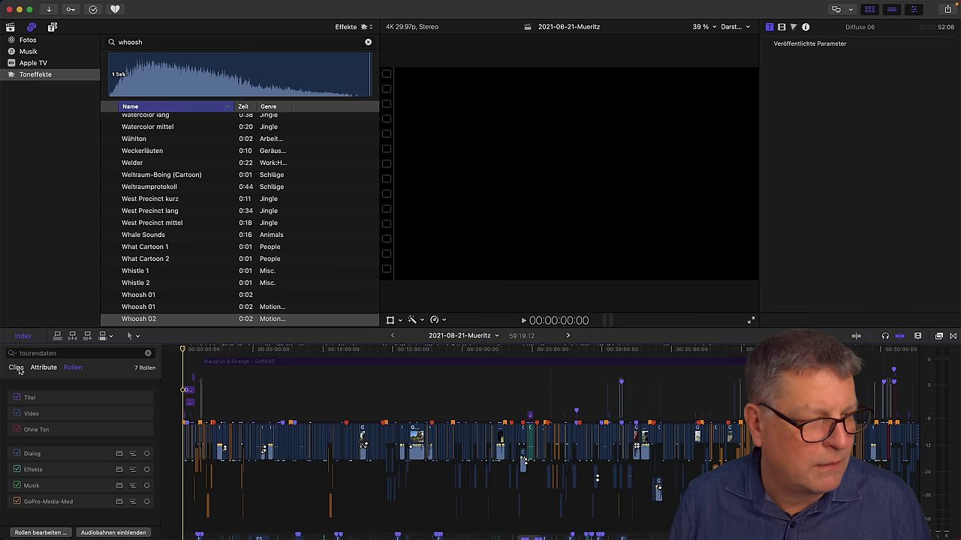
{"action": "left_click", "coordinate": [16, 368]}
{"action": "left_click", "coordinate": [33, 354]}
{"action": "key", "text": "Delete"}
{"action": "key", "text": "Delete"}
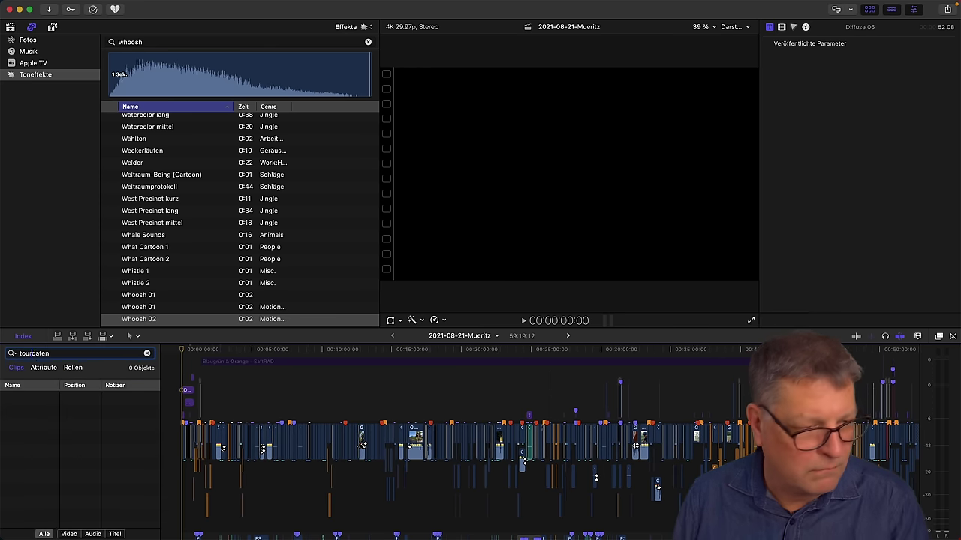
{"action": "left_click", "coordinate": [56, 367]}
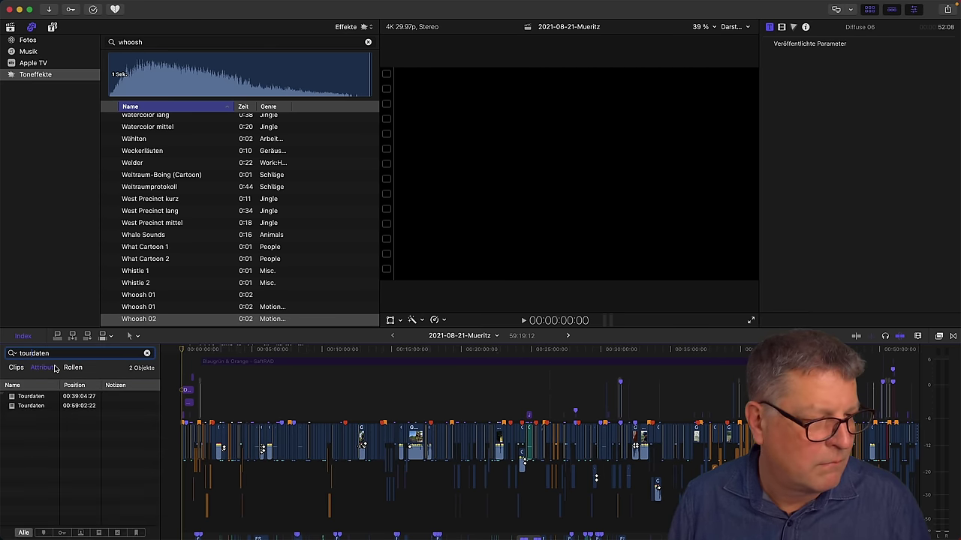
Jump to the first Tourdaten marker at 00:39:04:27.
{"action": "left_click", "coordinate": [30, 396]}
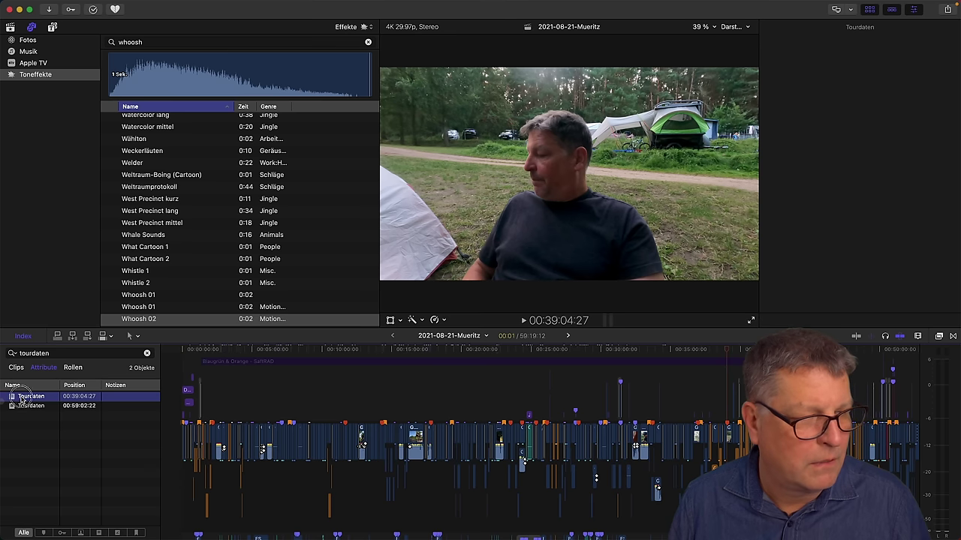
{"action": "double_click", "coordinate": [22, 398]}
{"action": "key", "text": "Return"}
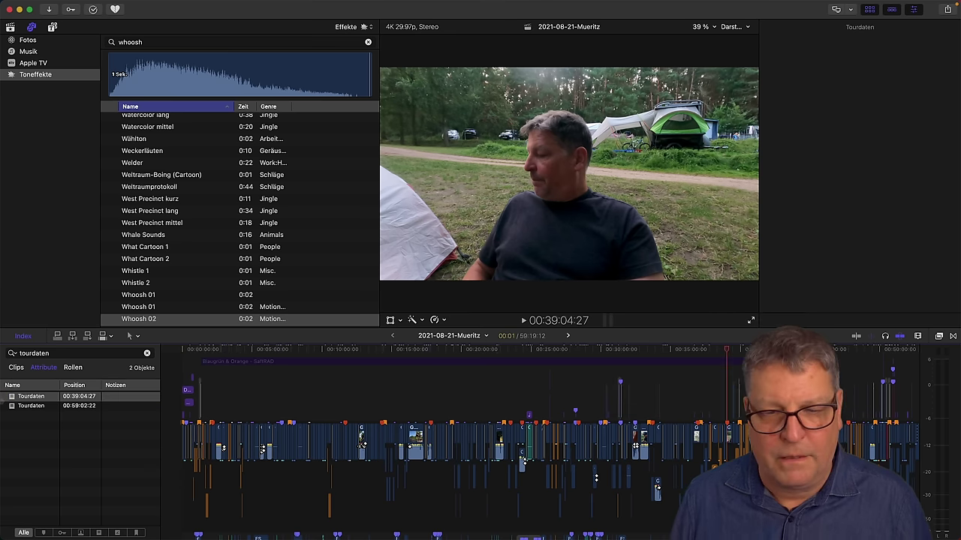
Paste the copied tour data clips at 00:39:01:11, accepting that clips and media are copied into the 2021-08-21-M-T1 library.
{"action": "key", "text": "super+equal"}
{"action": "key", "text": "super+equal"}
{"action": "key", "text": "super+equal"}
{"action": "key", "text": "super+equal"}
{"action": "key", "text": "super+equal"}
{"action": "key", "text": "super+equal"}
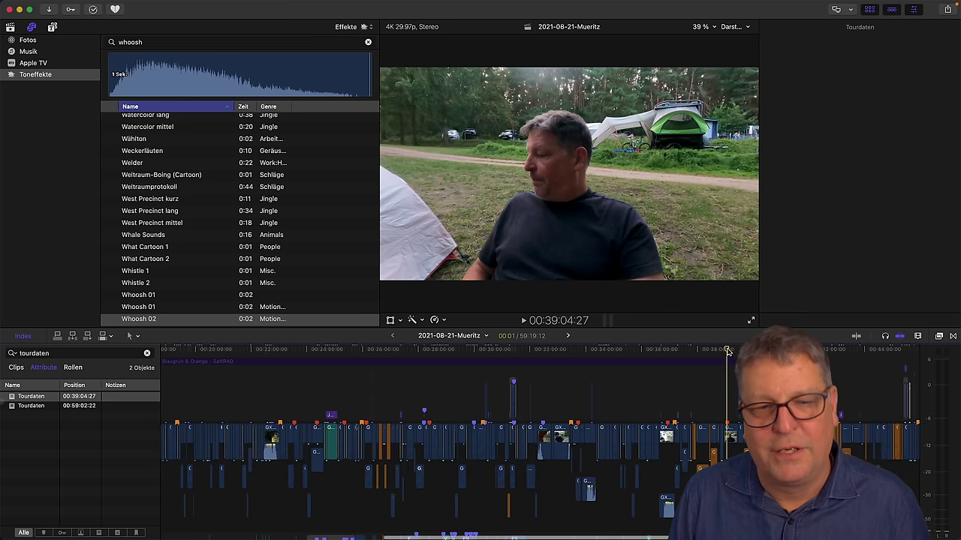
{"action": "key", "text": "super+equal"}
{"action": "key", "text": "super+equal"}
{"action": "key", "text": "super+equal"}
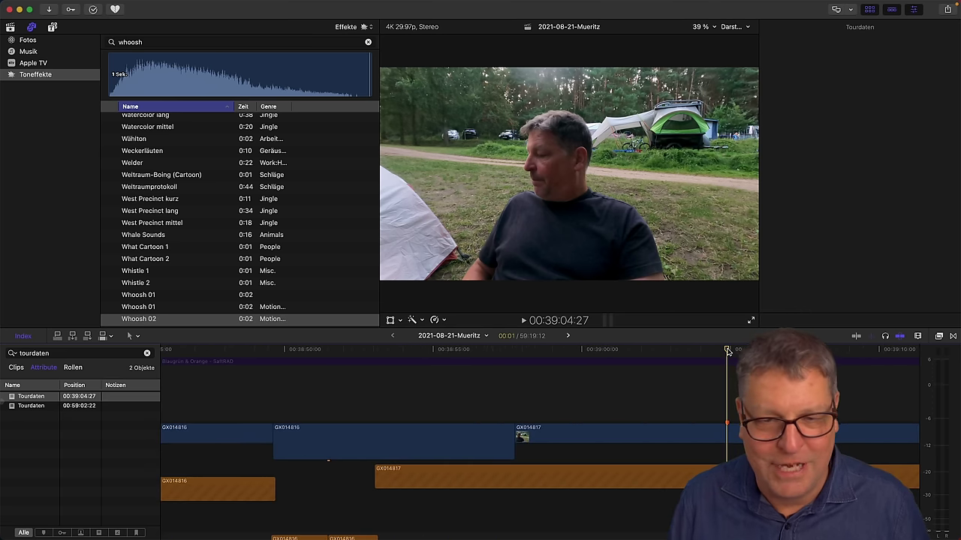
{"action": "left_click", "coordinate": [517, 353]}
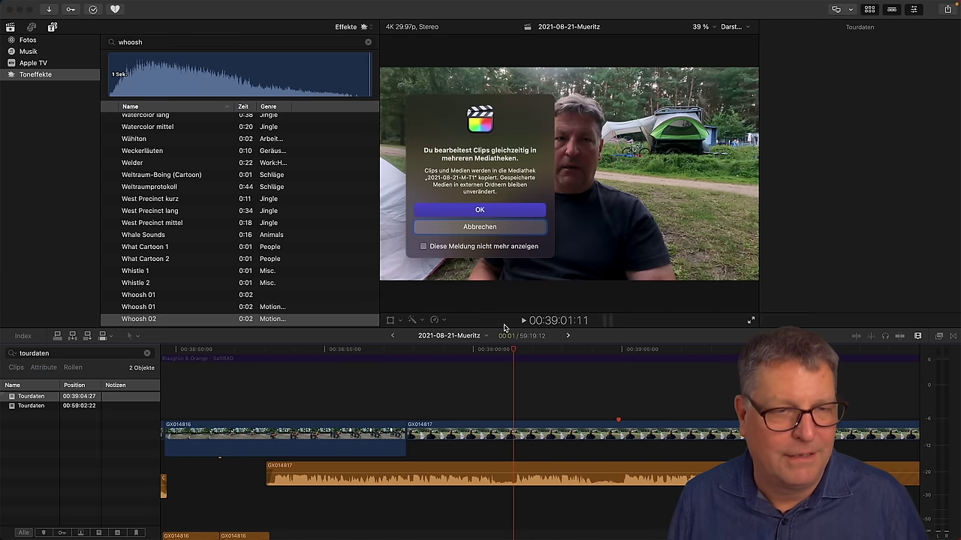
{"action": "left_click", "coordinate": [479, 210]}
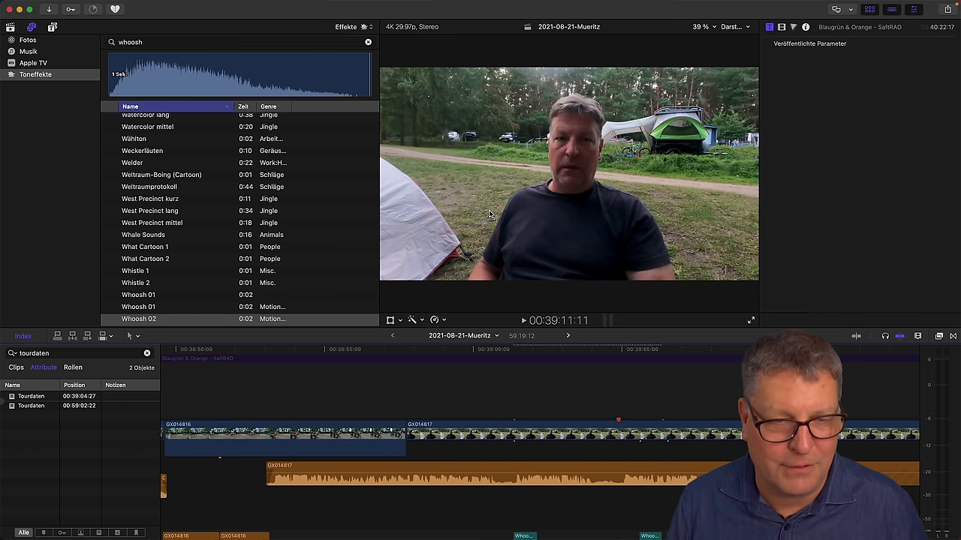
{"action": "scroll", "coordinate": [526, 420], "scroll_direction": "up", "scroll_amount": 2}
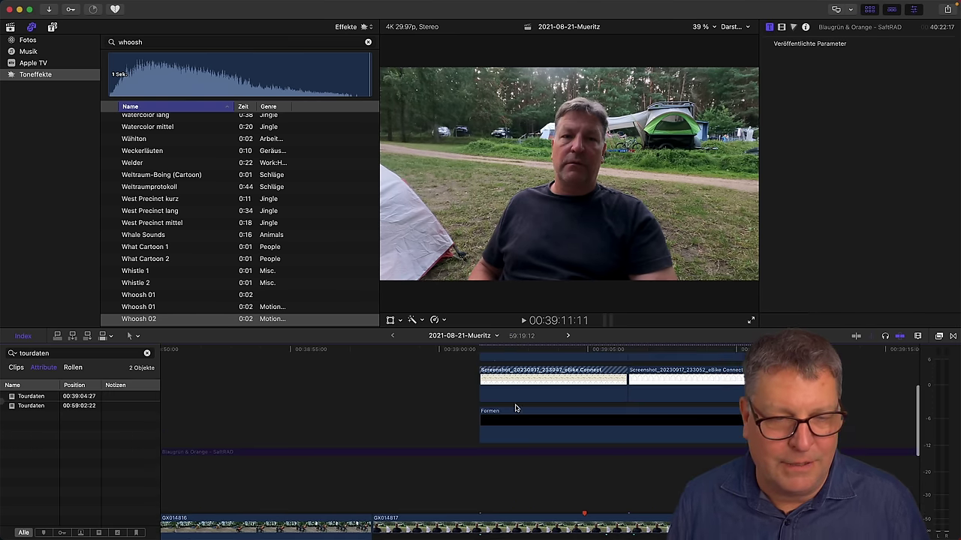
Preview the pasted tour data clips from 00:39:01:11, then duplicate the whole stack after them at about 00:39:13.
{"action": "left_click", "coordinate": [481, 350]}
{"action": "key", "text": "space"}
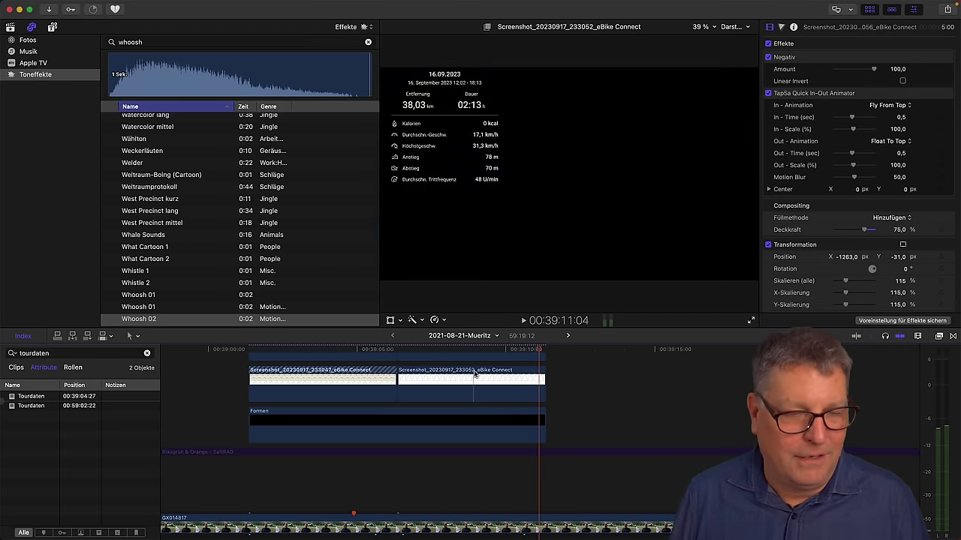
{"action": "left_click_drag", "start_coordinate": [473, 374], "coordinate": [694, 477]}
{"action": "left_click", "coordinate": [666, 387]}
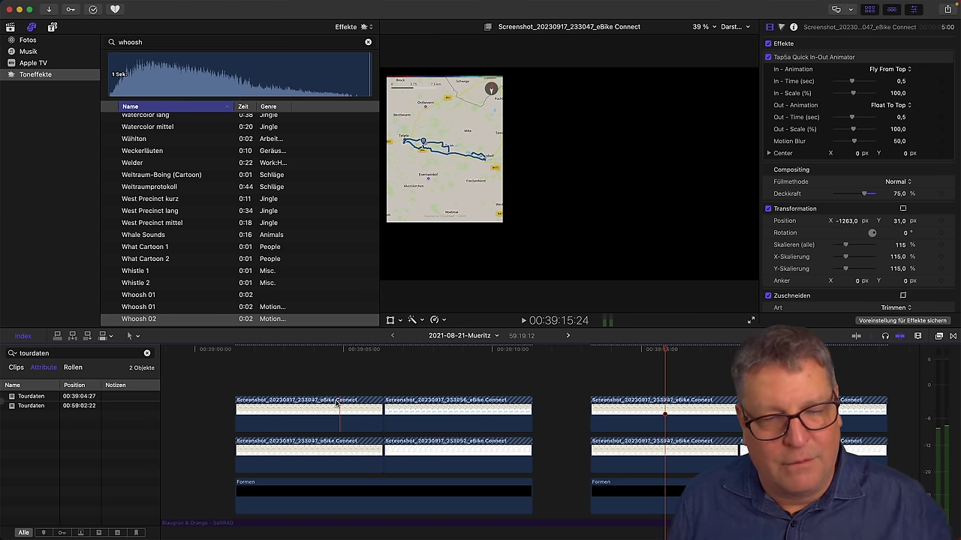
Show the Screenshots event of the 2021-08-21-M-T1 library in the media browser.
{"action": "left_click", "coordinate": [262, 409]}
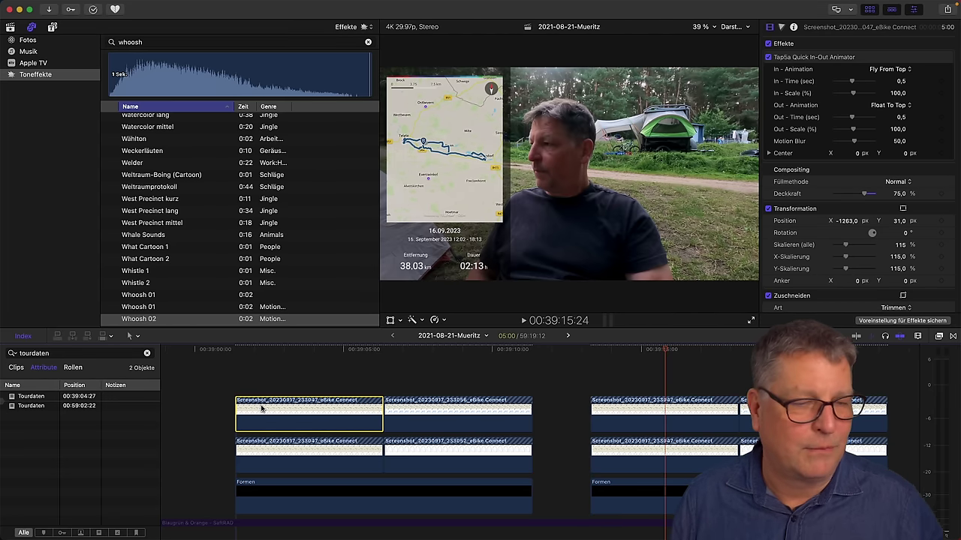
{"action": "left_click", "coordinate": [268, 350]}
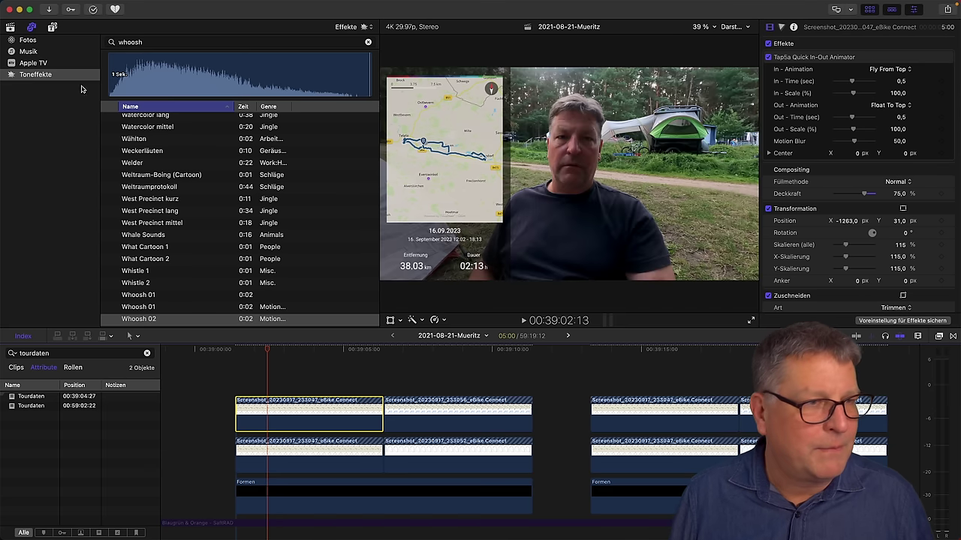
{"action": "left_click", "coordinate": [11, 27]}
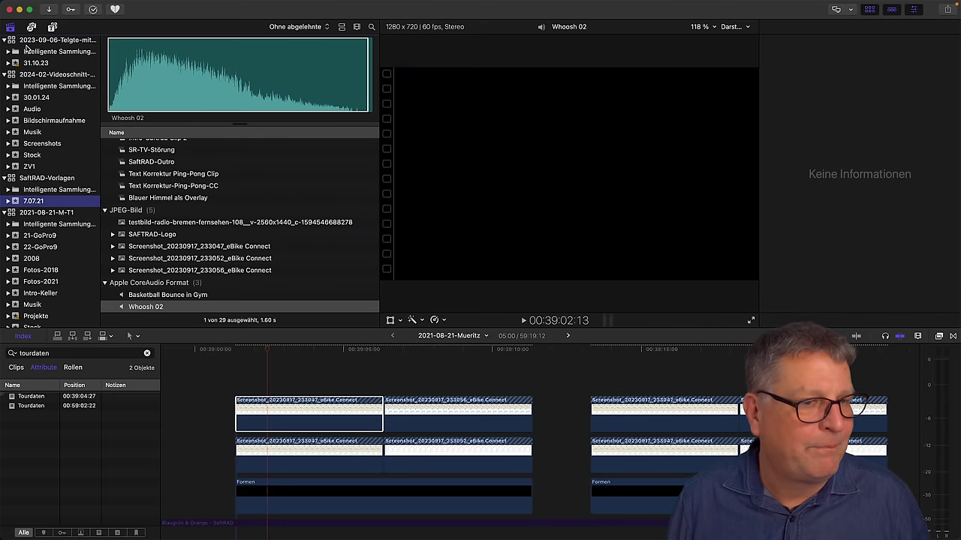
{"action": "scroll", "coordinate": [64, 219], "scroll_direction": "down", "scroll_amount": 1}
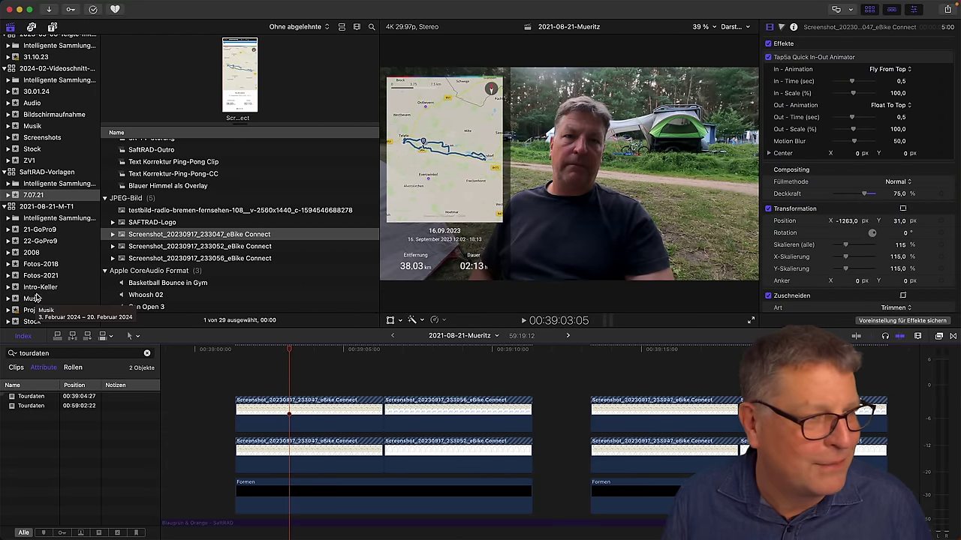
{"action": "left_click", "coordinate": [33, 321]}
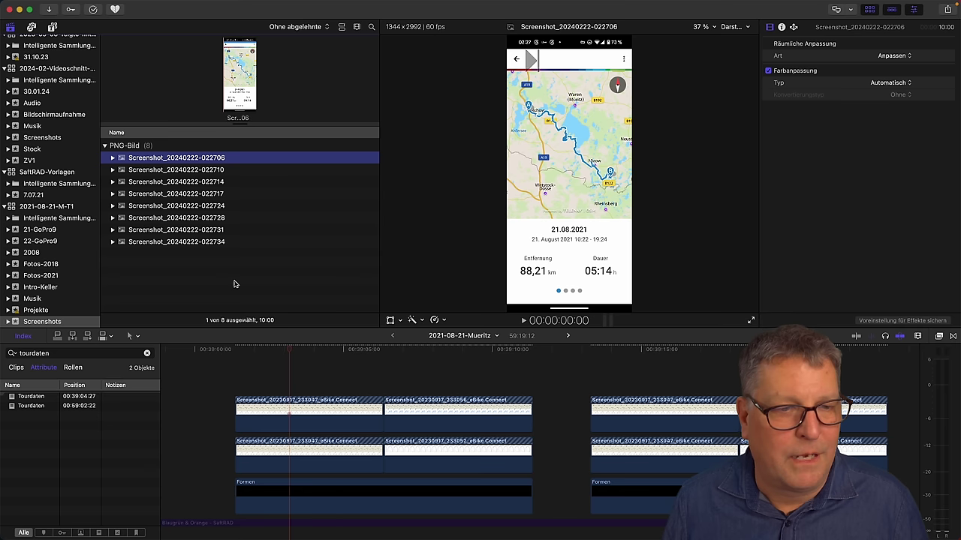
{"action": "left_click", "coordinate": [284, 409]}
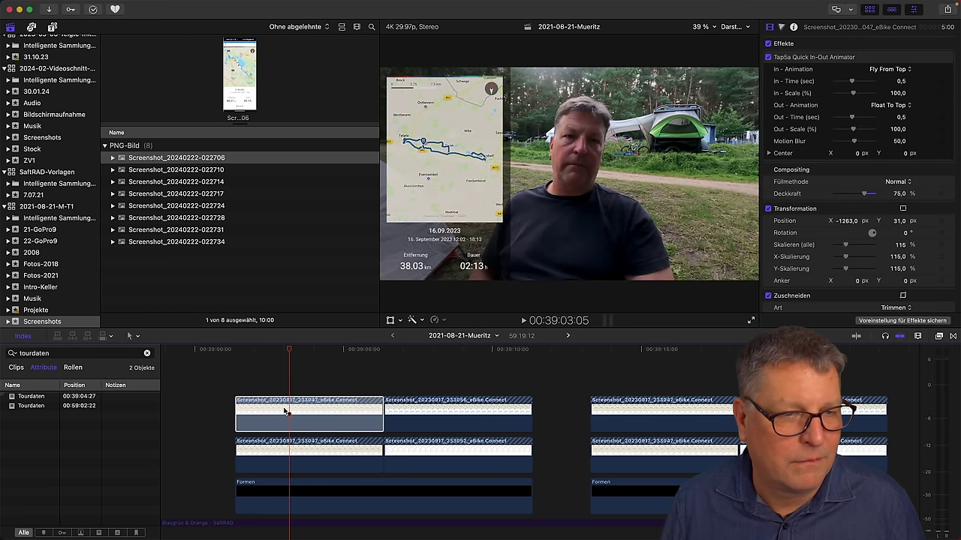
{"action": "left_click_drag", "start_coordinate": [284, 410], "coordinate": [285, 412]}
{"action": "left_click", "coordinate": [294, 425]}
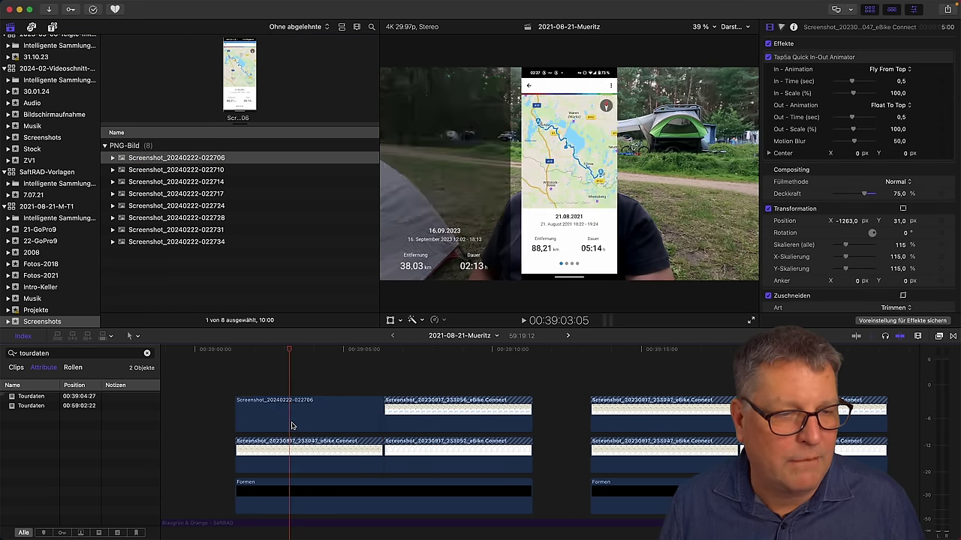
{"action": "left_click_drag", "start_coordinate": [175, 160], "coordinate": [271, 448]}
{"action": "left_click", "coordinate": [285, 462]}
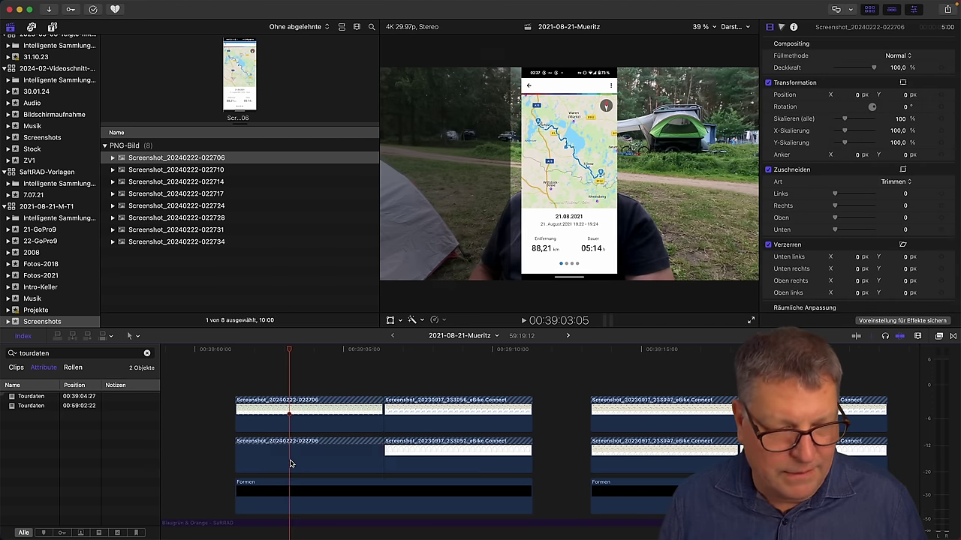
{"action": "left_click_drag", "start_coordinate": [193, 173], "coordinate": [410, 444]}
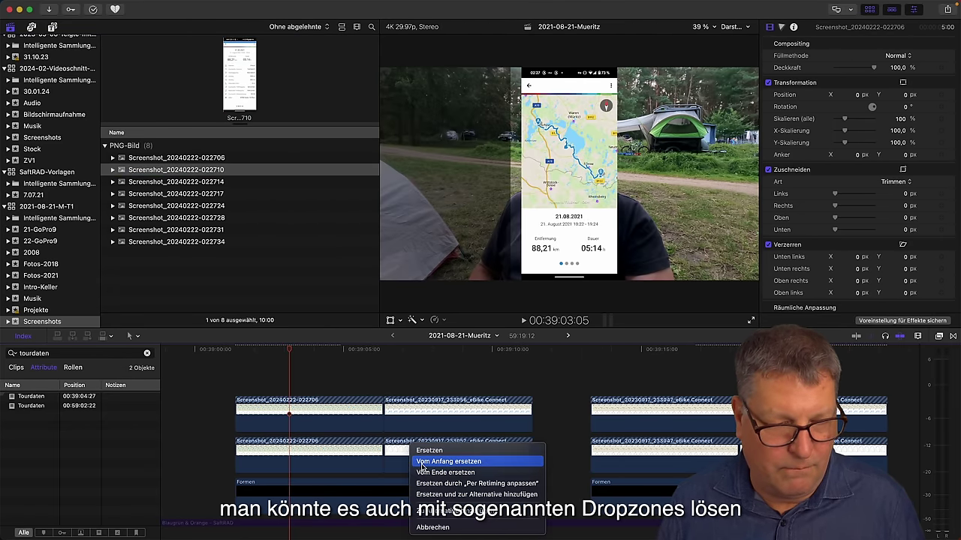
{"action": "left_click", "coordinate": [431, 460]}
{"action": "left_click_drag", "start_coordinate": [142, 187], "coordinate": [398, 421]}
{"action": "left_click", "coordinate": [406, 433]}
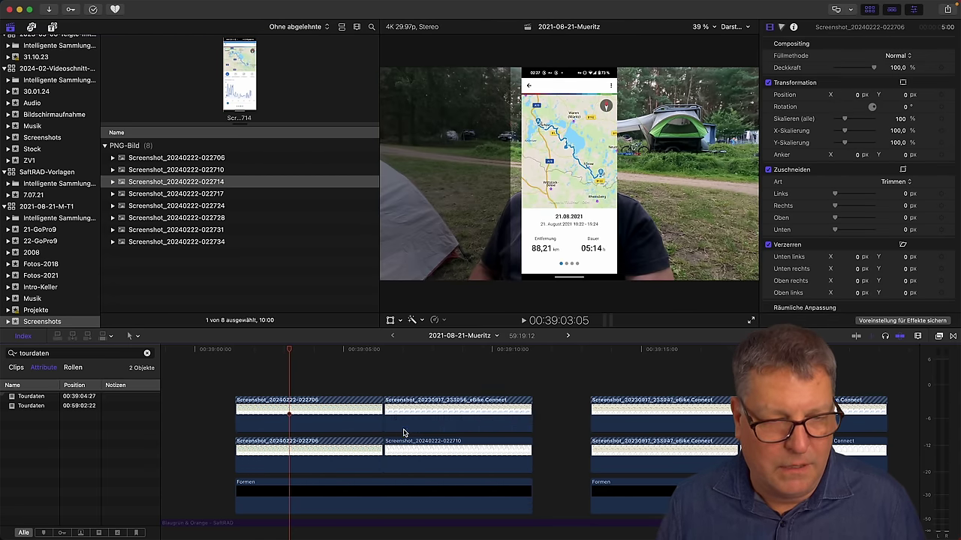
{"action": "mouse_move", "coordinate": [438, 350]}
{"action": "left_mouse_down"}
{"action": "mouse_move", "coordinate": [488, 349]}
{"action": "mouse_move", "coordinate": [398, 350]}
{"action": "mouse_move", "coordinate": [453, 348]}
{"action": "left_mouse_up"}
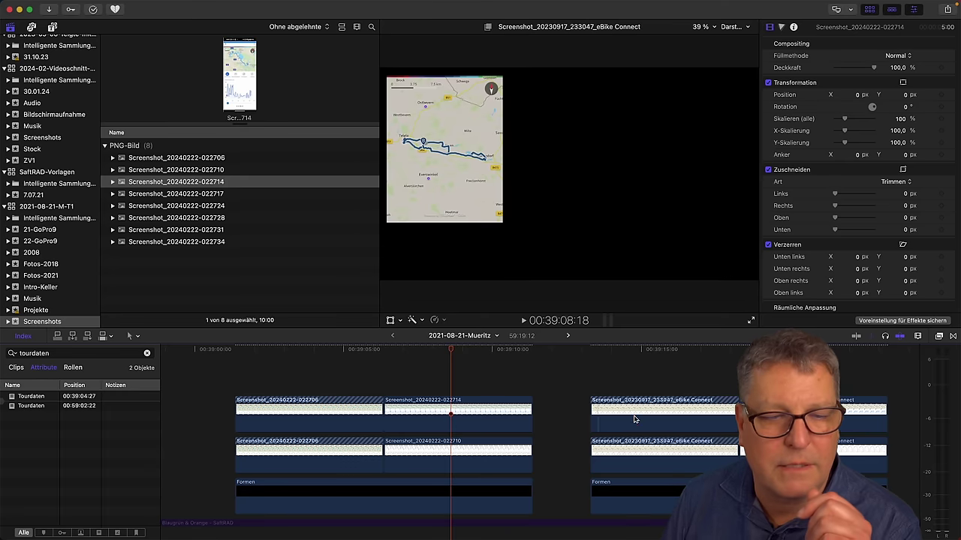
{"action": "left_click", "coordinate": [638, 417]}
{"action": "key", "text": "super+c"}
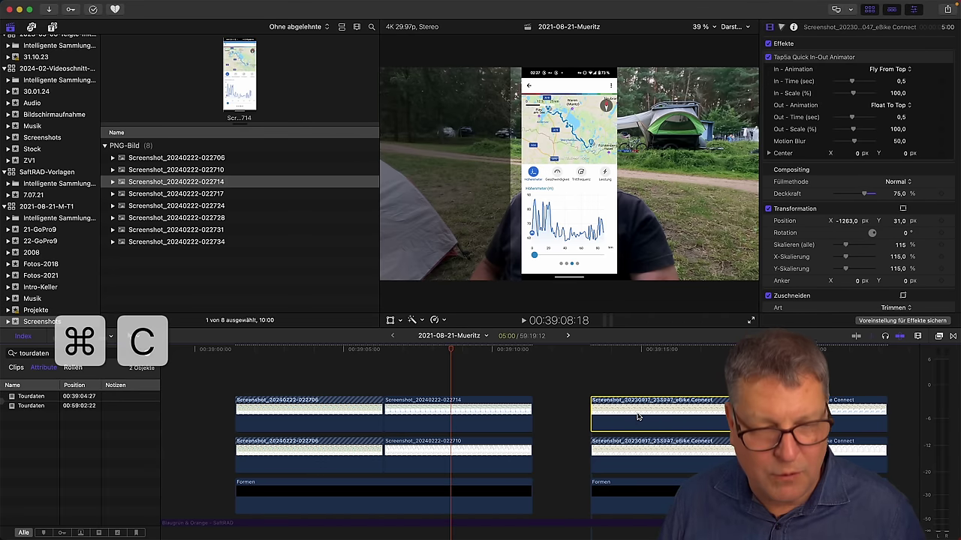
{"action": "left_click", "coordinate": [282, 418]}
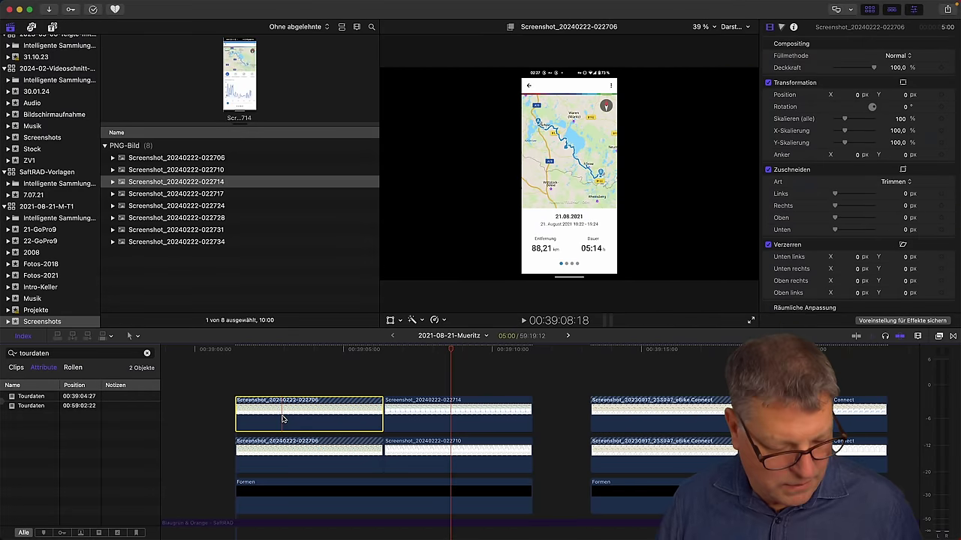
{"action": "key", "text": "super+shift+v"}
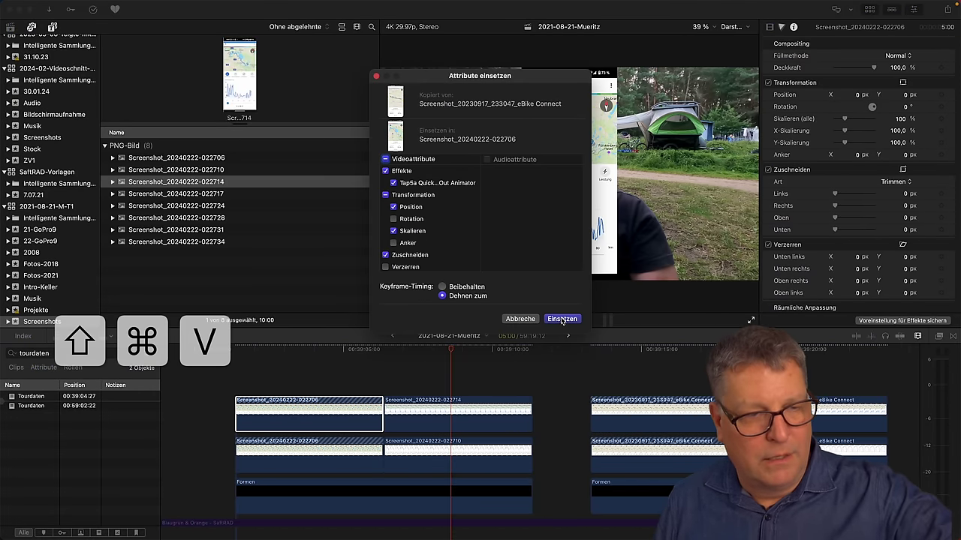
{"action": "left_click", "coordinate": [393, 183]}
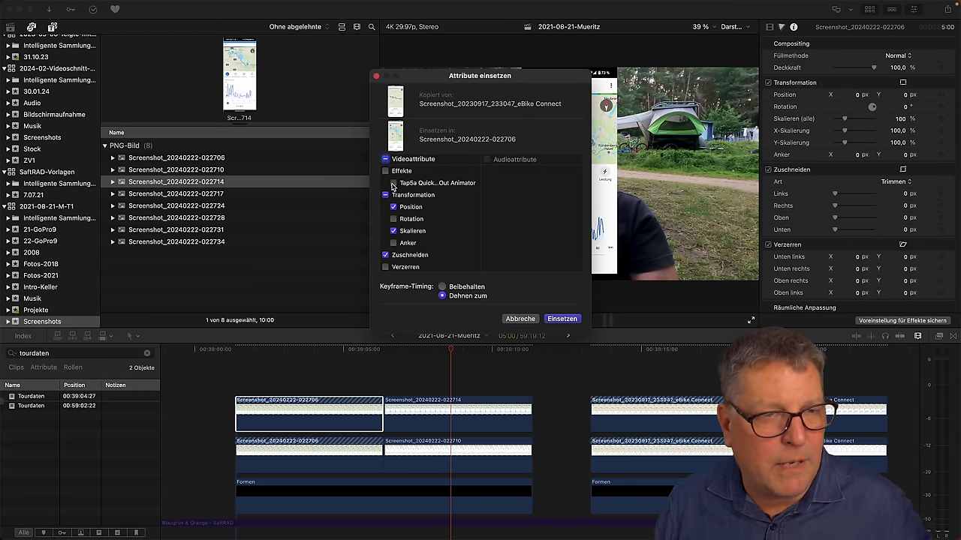
{"action": "left_click", "coordinate": [561, 319]}
{"action": "left_click", "coordinate": [279, 452]}
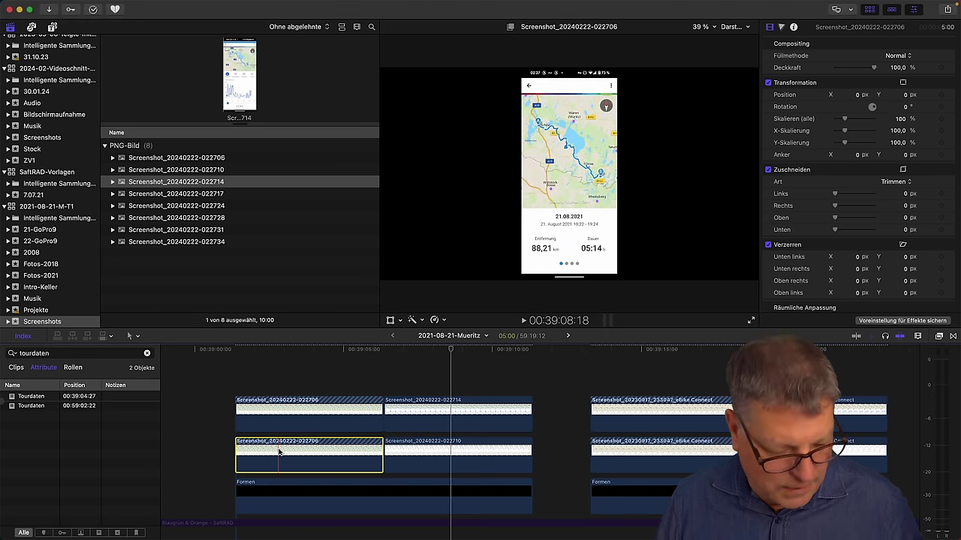
{"action": "scroll", "coordinate": [279, 452], "scroll_direction": "up", "scroll_amount": 2}
{"action": "left_click", "coordinate": [279, 453]}
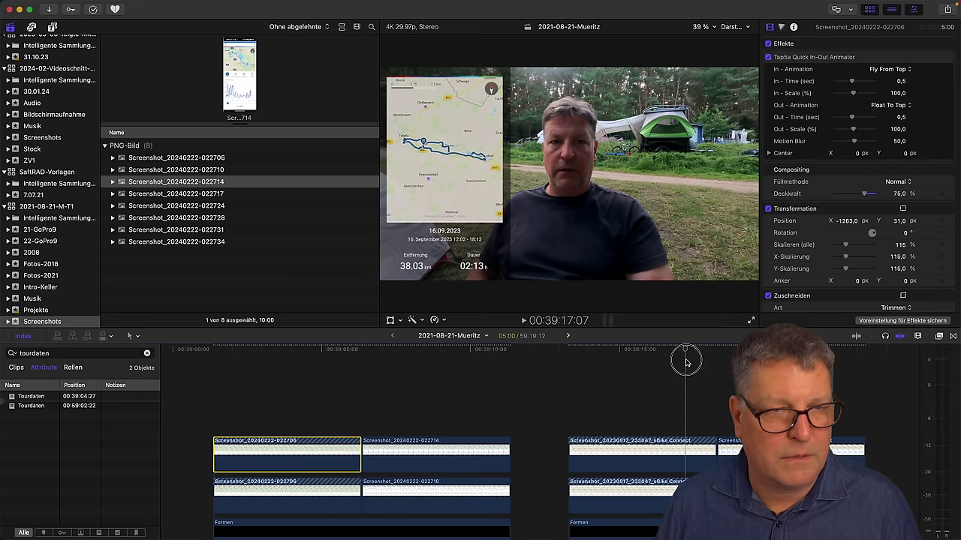
{"action": "left_click_drag", "start_coordinate": [679, 359], "coordinate": [274, 387]}
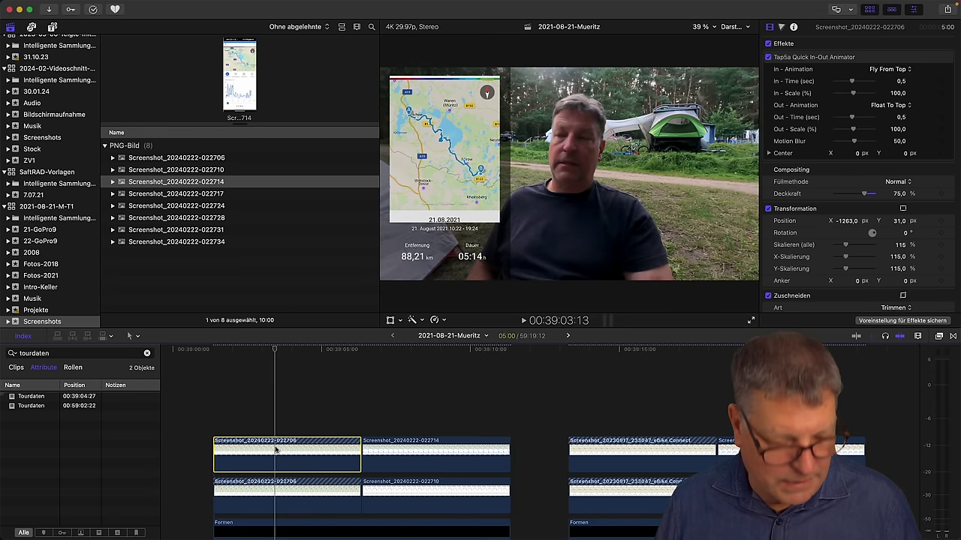
{"action": "left_click", "coordinate": [272, 488]}
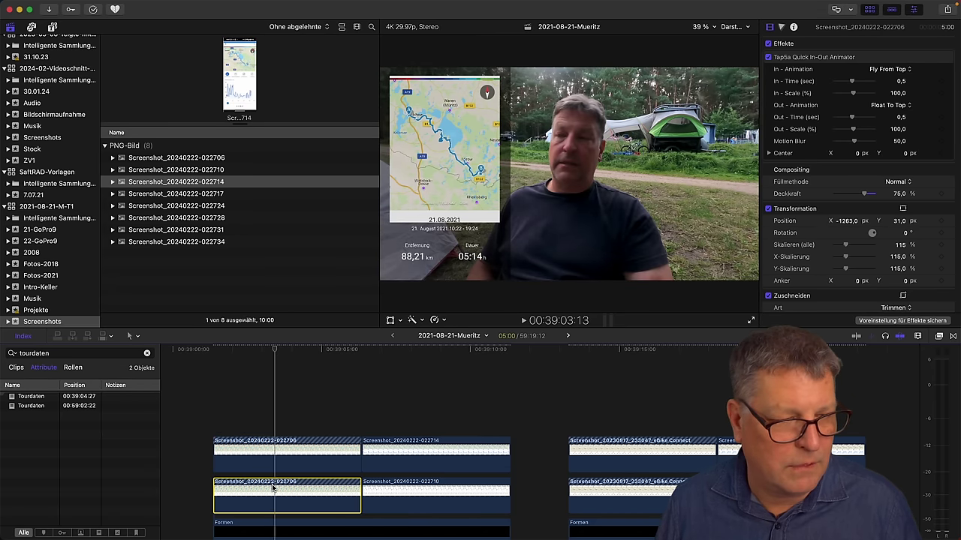
{"action": "key", "text": "alt+super+v"}
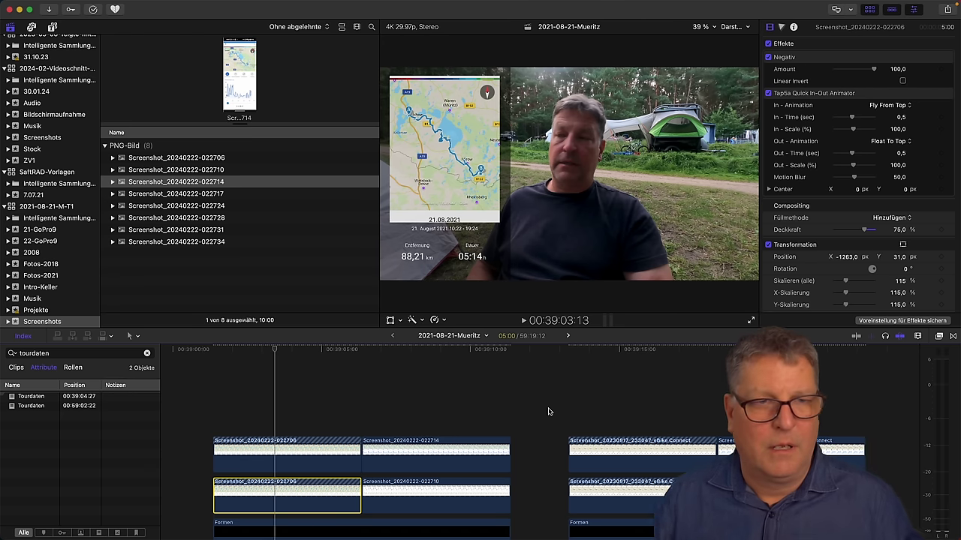
Delete the duplicate stack of old tour data clips behind the updated one.
{"action": "left_click", "coordinate": [611, 495]}
{"action": "key", "text": "Delete"}
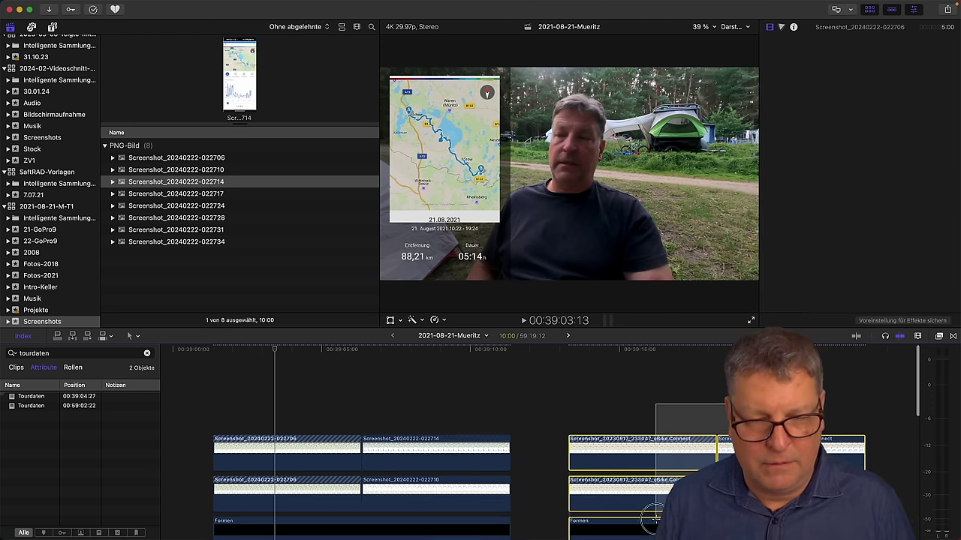
{"action": "left_click", "coordinate": [288, 350]}
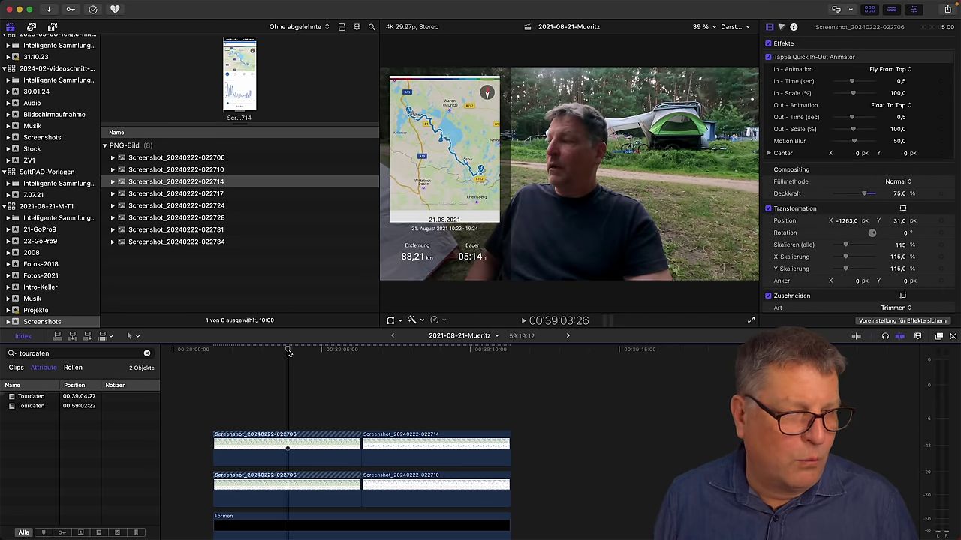
Play through the updated tour data overlay and check how its screenshots appear and leave over the camp footage.
{"action": "scroll", "coordinate": [300, 351], "scroll_direction": "left", "scroll_amount": 5}
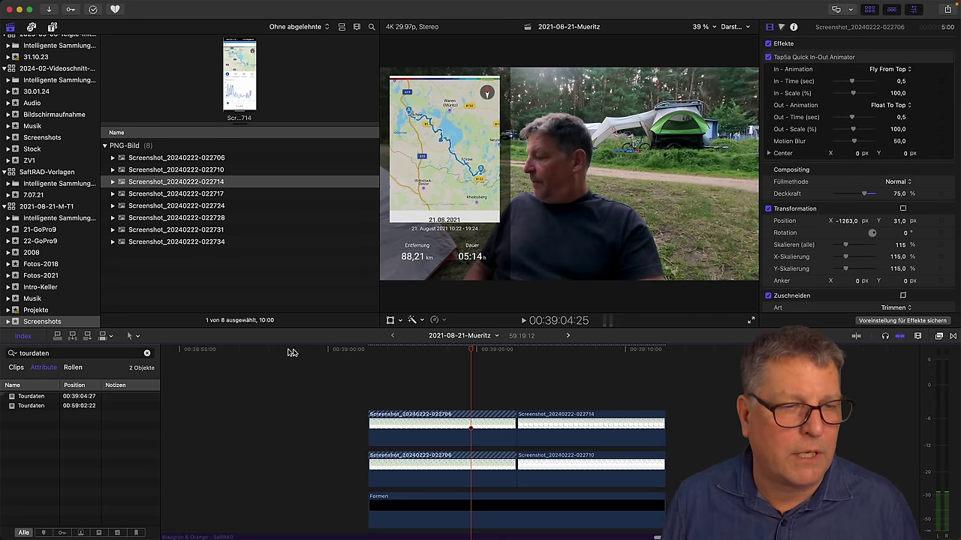
{"action": "left_click", "coordinate": [225, 537]}
{"action": "scroll", "coordinate": [301, 450], "scroll_direction": "down", "scroll_amount": 3}
{"action": "left_click", "coordinate": [282, 351]}
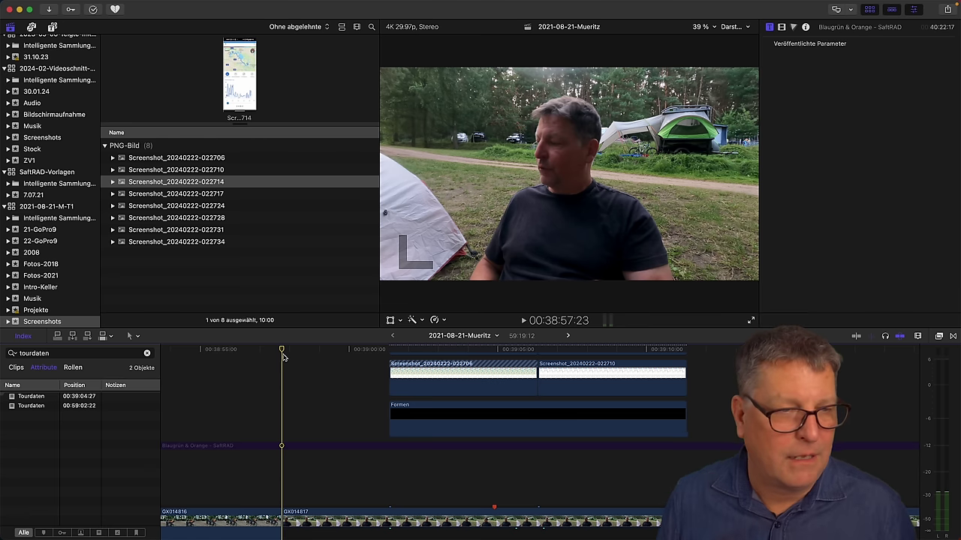
{"action": "left_click_drag", "start_coordinate": [283, 353], "coordinate": [426, 371]}
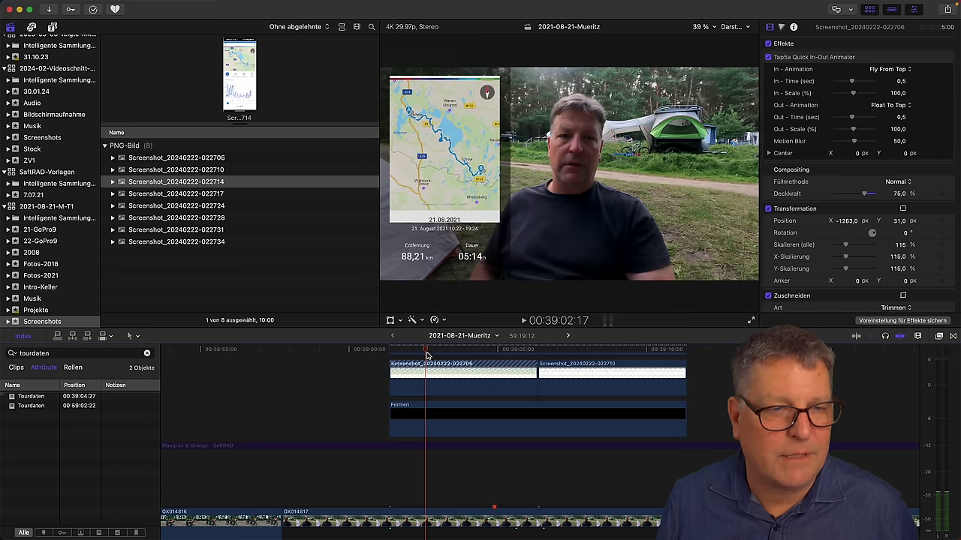
{"action": "key", "text": "space"}
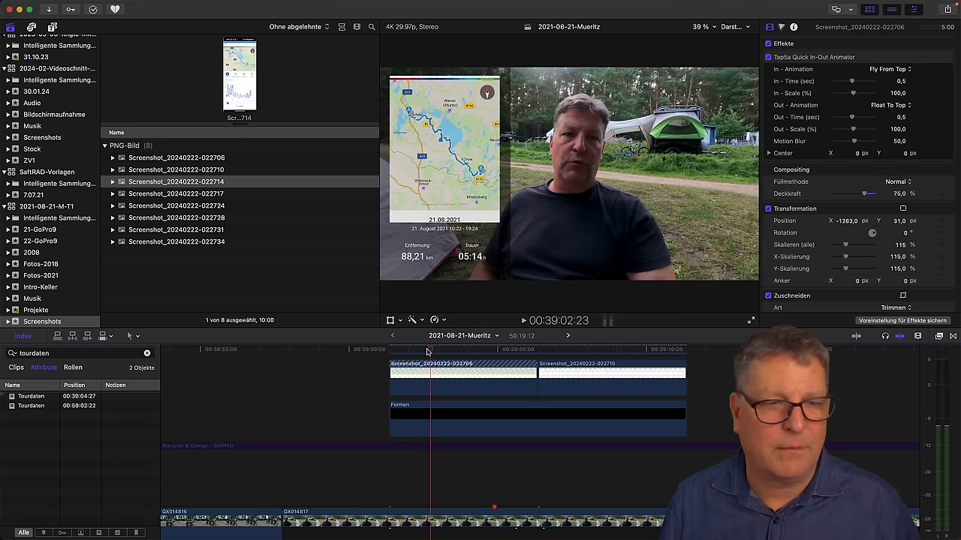
{"action": "key", "text": "space"}
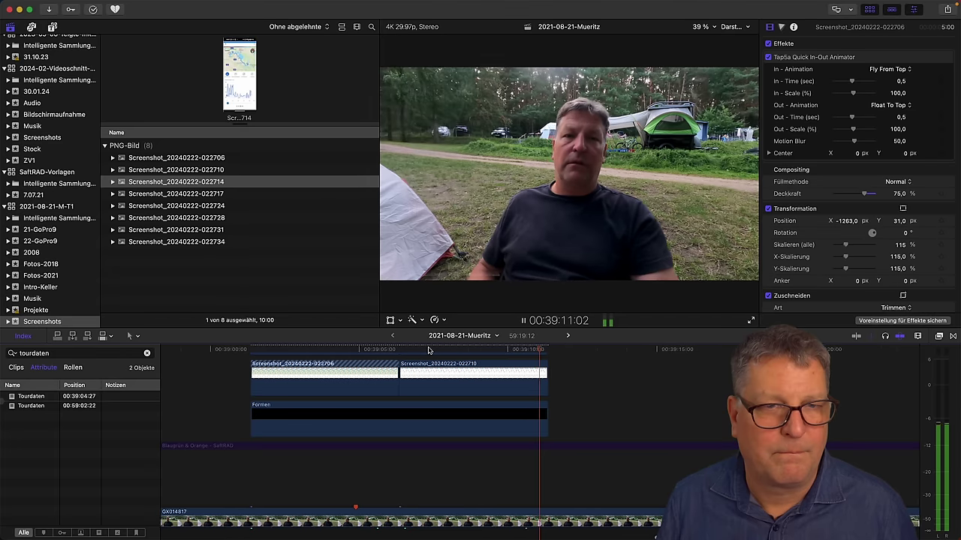
{"action": "key", "text": "space"}
Select all five tour data clips, the four screenshots and the Formen background, starting at 00:39:01:11.
{"action": "scroll", "coordinate": [358, 390], "scroll_direction": "left", "scroll_amount": 5}
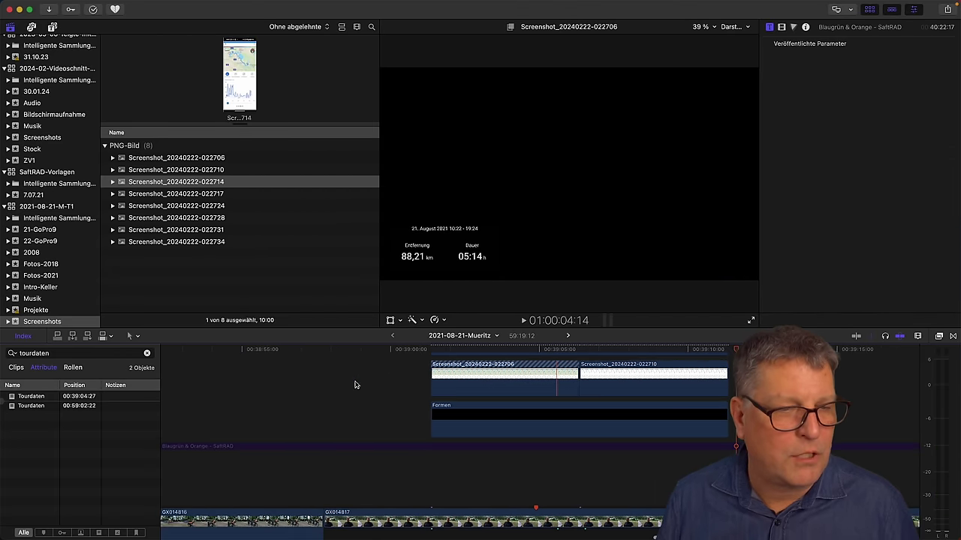
{"action": "left_click", "coordinate": [324, 350]}
{"action": "left_click", "coordinate": [437, 351]}
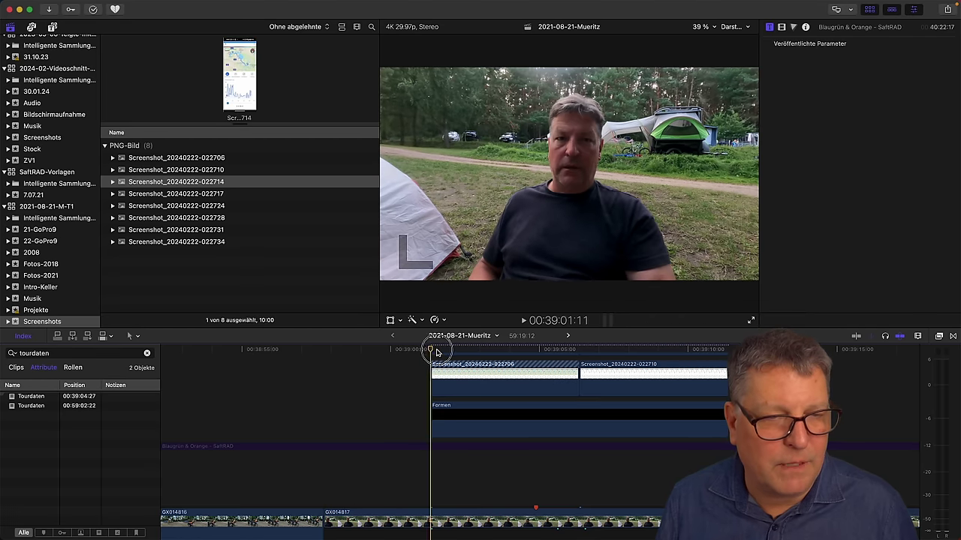
{"action": "left_click", "coordinate": [680, 386]}
{"action": "scroll", "coordinate": [685, 398], "scroll_direction": "up", "scroll_amount": 2}
{"action": "left_click_drag", "start_coordinate": [684, 397], "coordinate": [458, 468]}
{"action": "scroll", "coordinate": [460, 470], "scroll_direction": "right", "scroll_amount": 5}
{"action": "scroll", "coordinate": [460, 470], "scroll_direction": "down", "scroll_amount": 1}
{"action": "scroll", "coordinate": [460, 470], "scroll_direction": "right", "scroll_amount": 2}
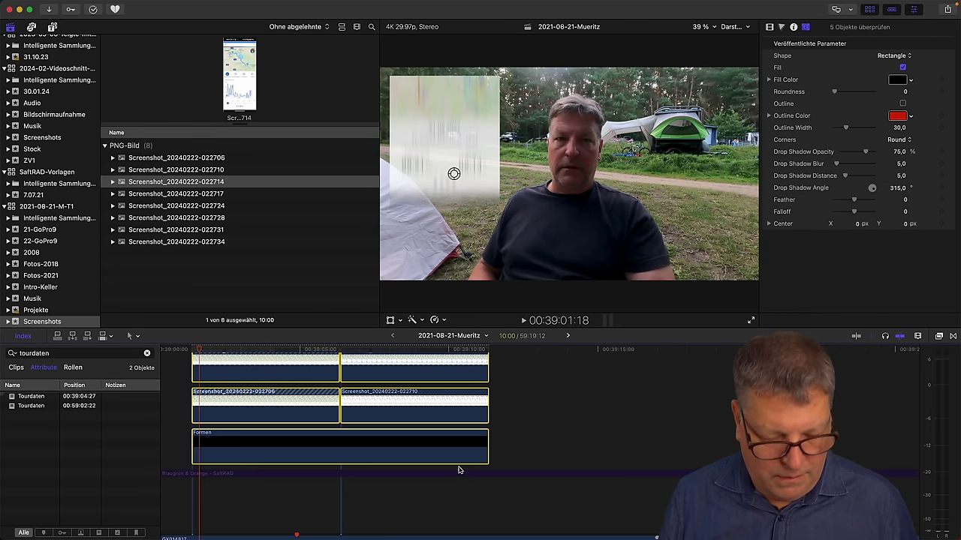
{"action": "key", "text": "super+minus"}
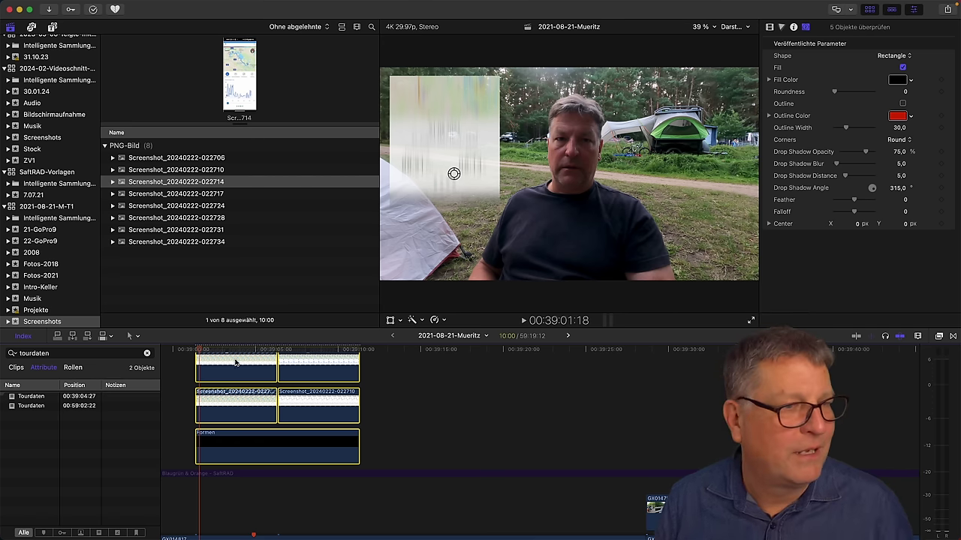
Check the overlay at 00:39:08:18 and return the playhead to the start of the project.
{"action": "left_click", "coordinate": [316, 351]}
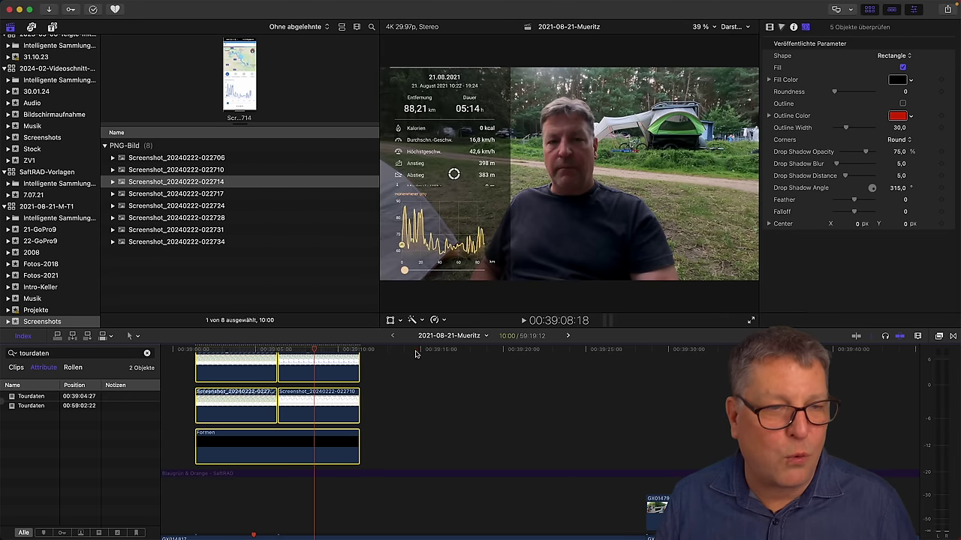
{"action": "left_click", "coordinate": [416, 351]}
{"action": "scroll", "coordinate": [417, 351], "scroll_direction": "left", "scroll_amount": 15}
{"action": "key", "text": "Home"}
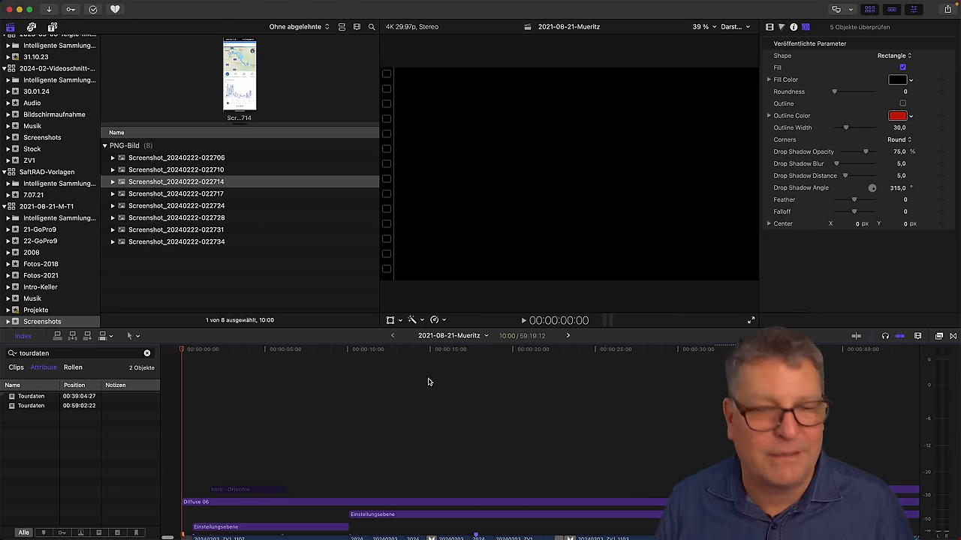
Zoom the timeline out to the project's first minutes and skim the route map, the Plauer See title and the opening adjustment layers.
{"action": "key", "text": "super+minus"}
{"action": "key", "text": "super+minus"}
{"action": "key", "text": "super+minus"}
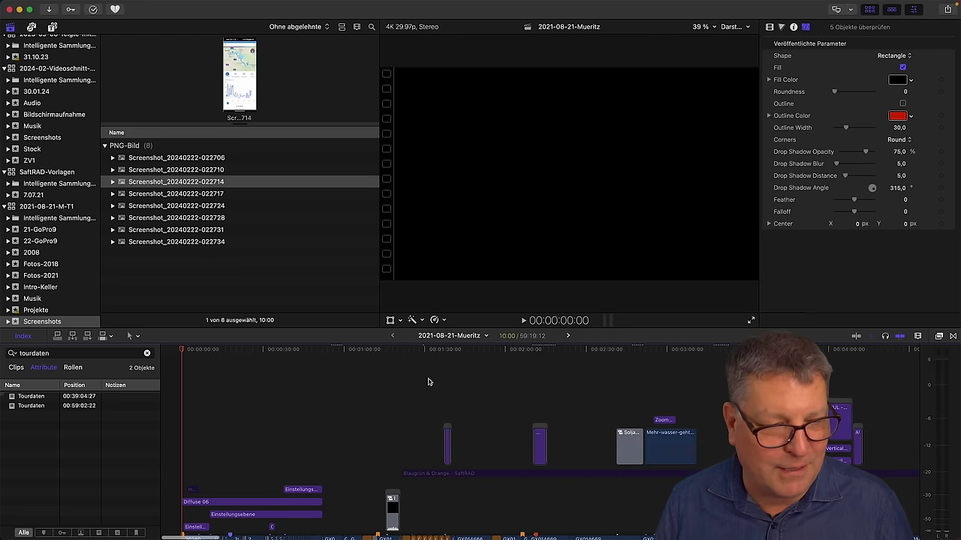
{"action": "key", "text": "super+minus"}
{"action": "left_click", "coordinate": [580, 351]}
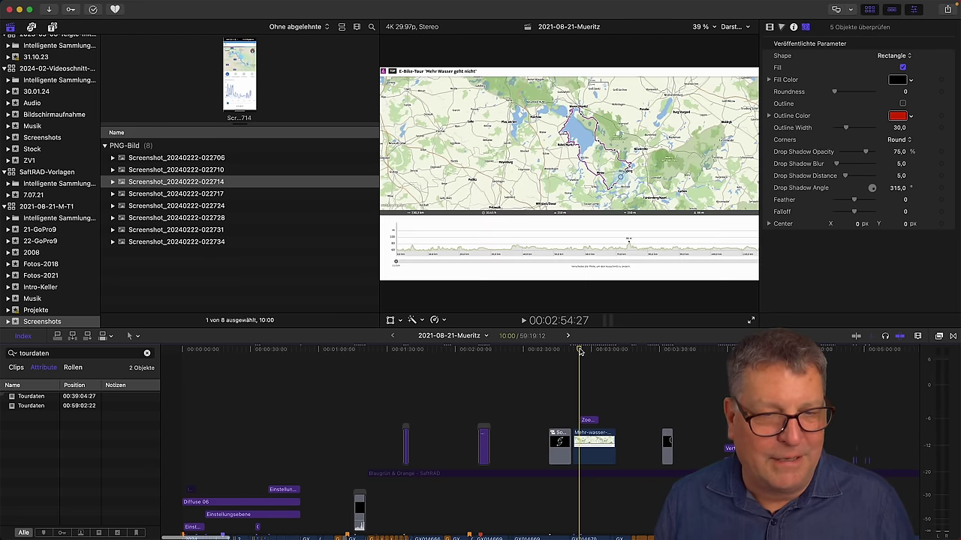
{"action": "left_click", "coordinate": [353, 351]}
{"action": "left_click_drag", "start_coordinate": [356, 351], "coordinate": [402, 350]}
{"action": "scroll", "coordinate": [402, 350], "scroll_direction": "down", "scroll_amount": 4}
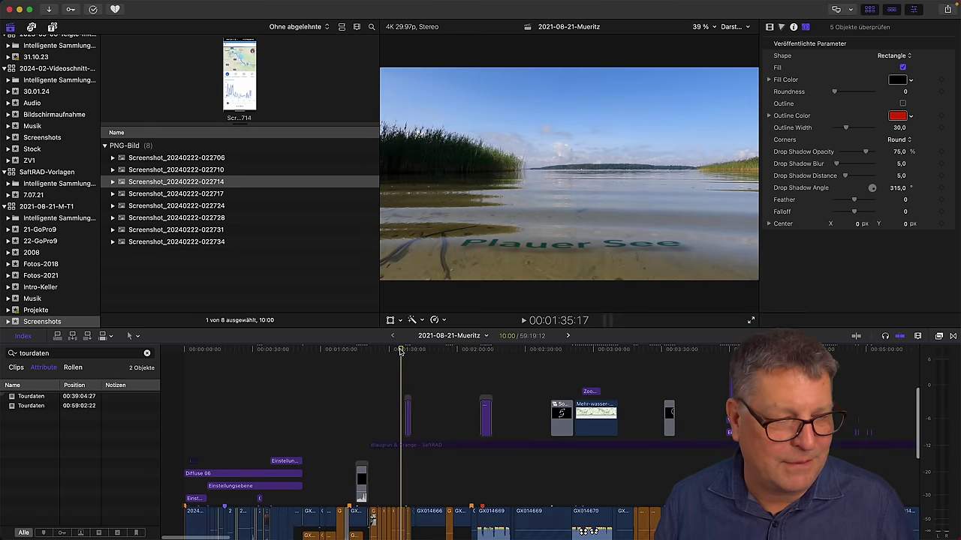
{"action": "left_click", "coordinate": [290, 350]}
{"action": "left_click_drag", "start_coordinate": [292, 358], "coordinate": [282, 358]}
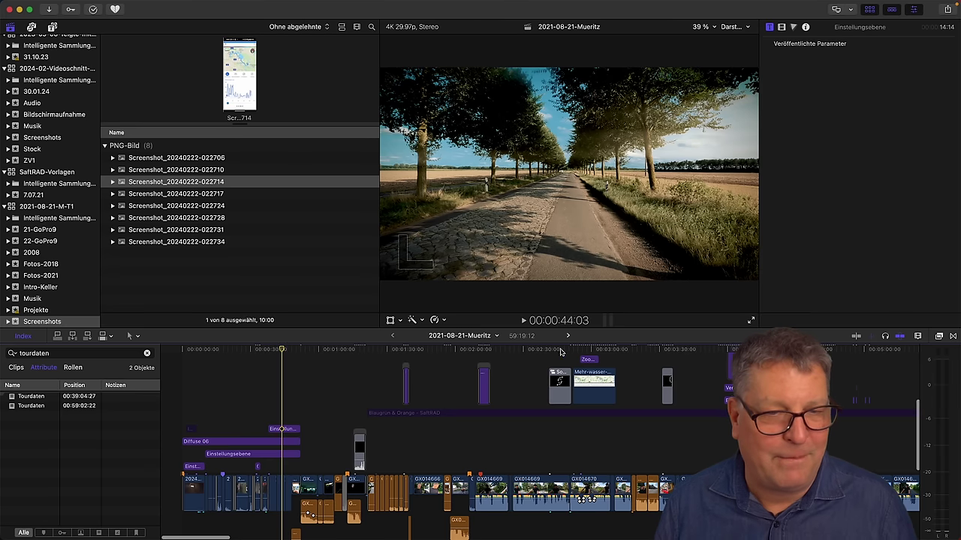
Check how the Intro-Saftrad clip plays over the footage and how the following lake title section looks.
{"action": "left_click_drag", "start_coordinate": [594, 350], "coordinate": [361, 349]}
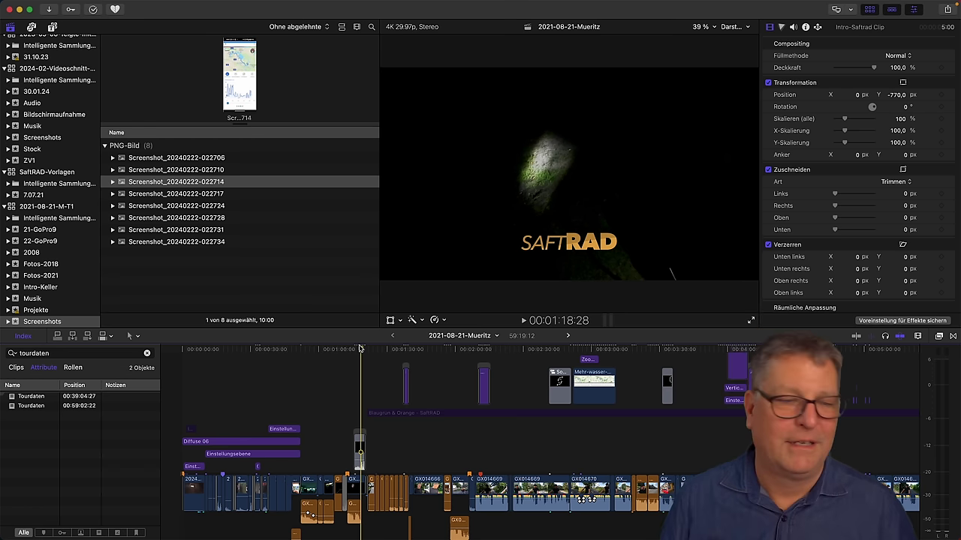
{"action": "left_click_drag", "start_coordinate": [360, 349], "coordinate": [356, 350]}
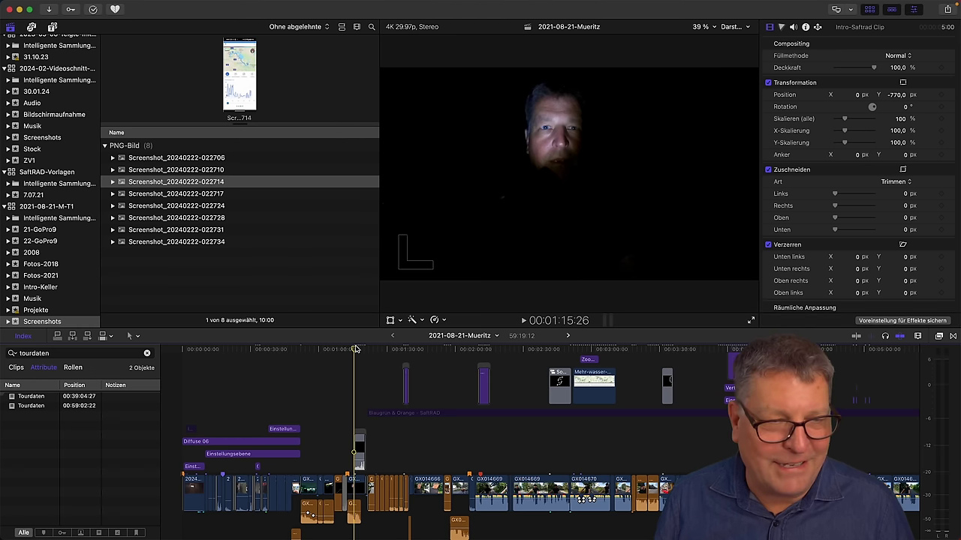
{"action": "left_click_drag", "start_coordinate": [356, 349], "coordinate": [407, 351]}
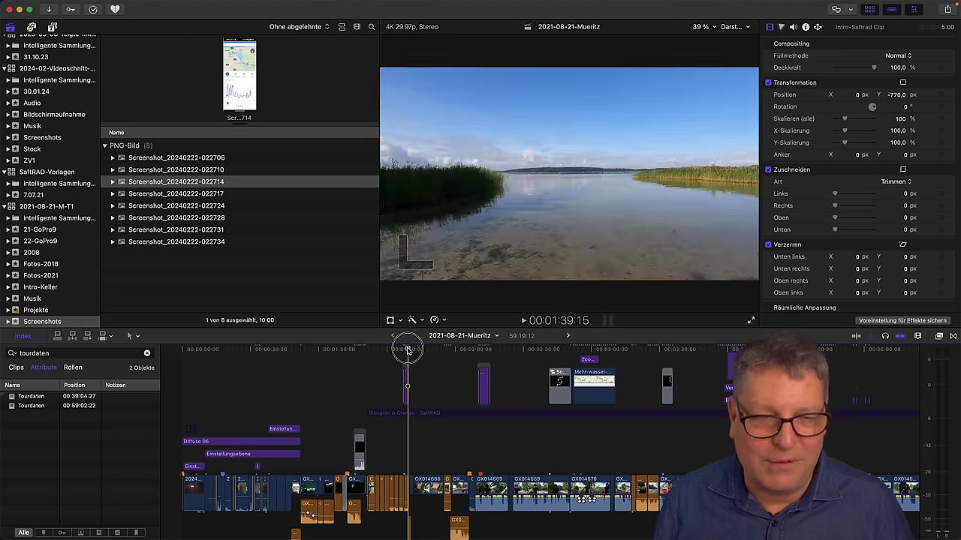
{"action": "left_click", "coordinate": [421, 350]}
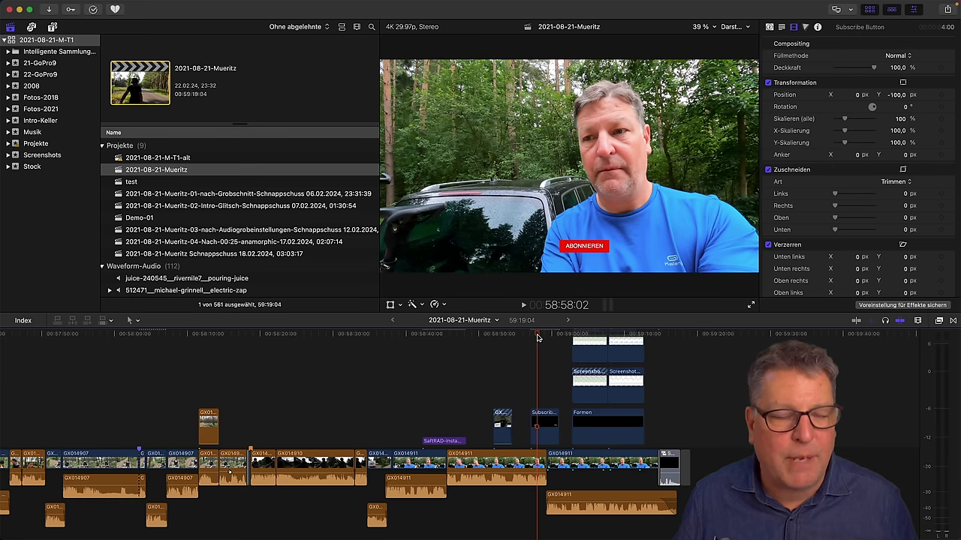
Review the SaftRAD-Instagram overlay near the end of the project, between 00:58:45:19 and 00:58:46:18.
{"action": "left_click", "coordinate": [439, 338]}
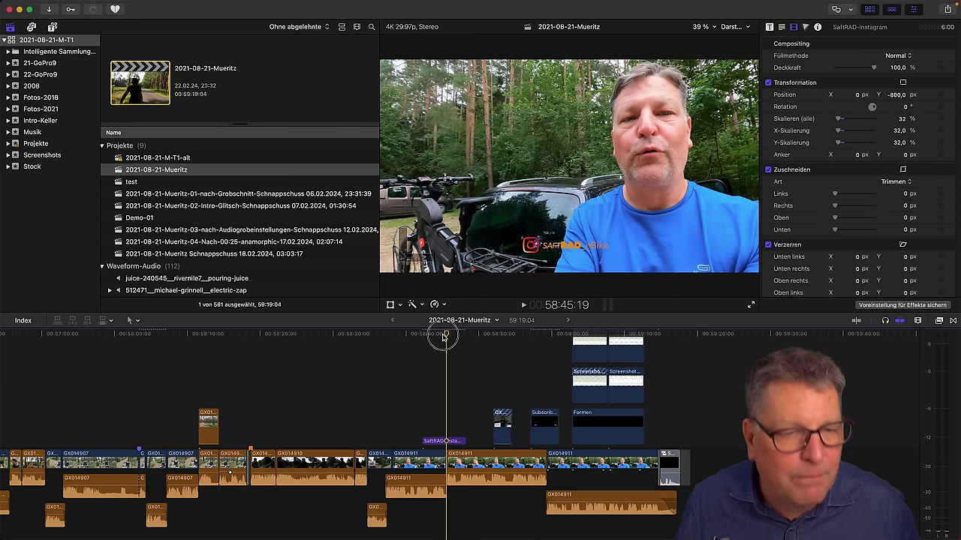
{"action": "left_click_drag", "start_coordinate": [439, 337], "coordinate": [447, 338]}
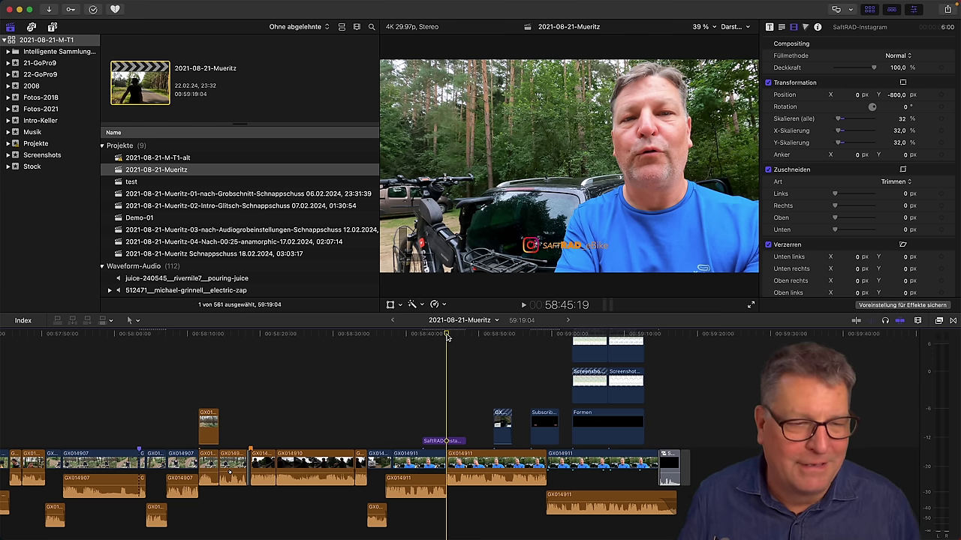
{"action": "left_click", "coordinate": [453, 338]}
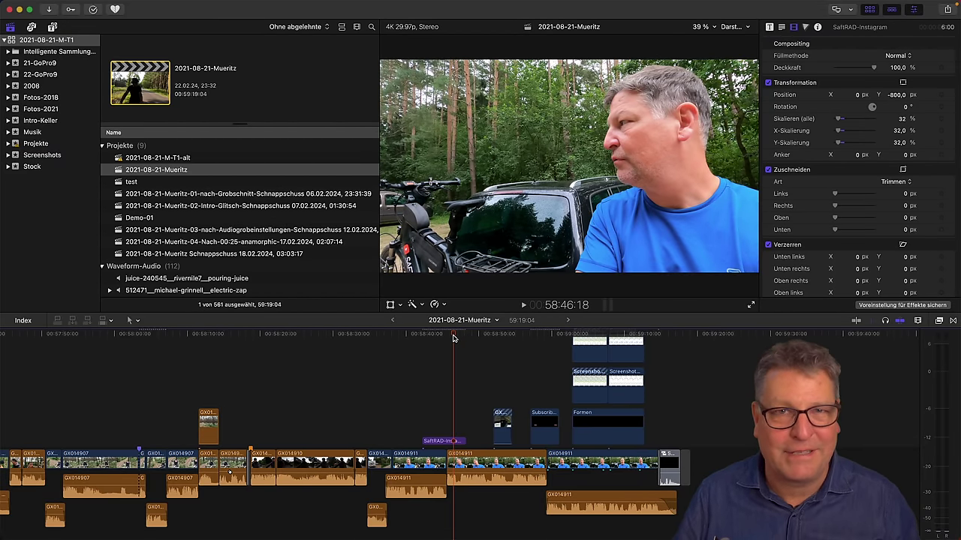
Switch to Safari and jump to the 11:06 chapter mark listed in the Lüneburger Heide video's description.
{"action": "mouse_move", "coordinate": [512, 4]}
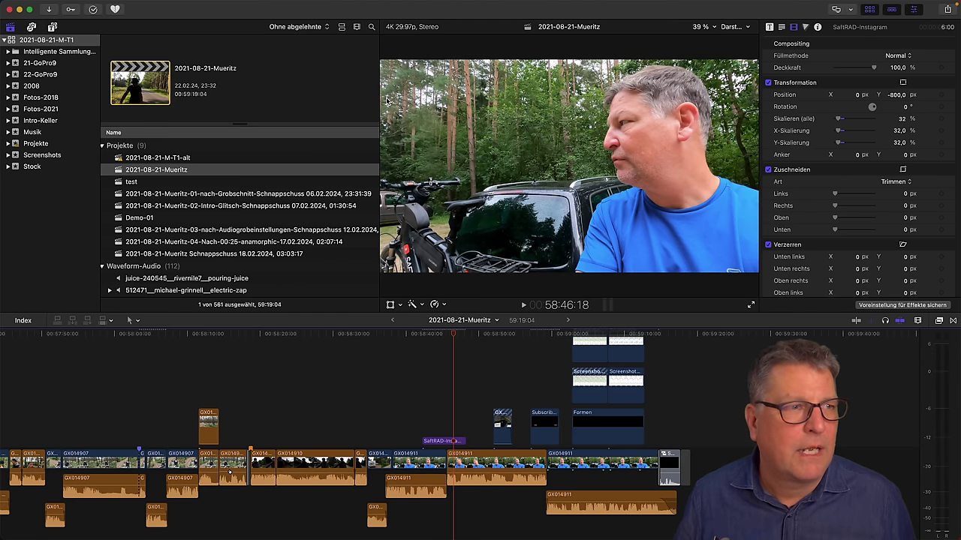
{"action": "key", "text": "super+Tab"}
{"action": "key", "text": "super+Tab"}
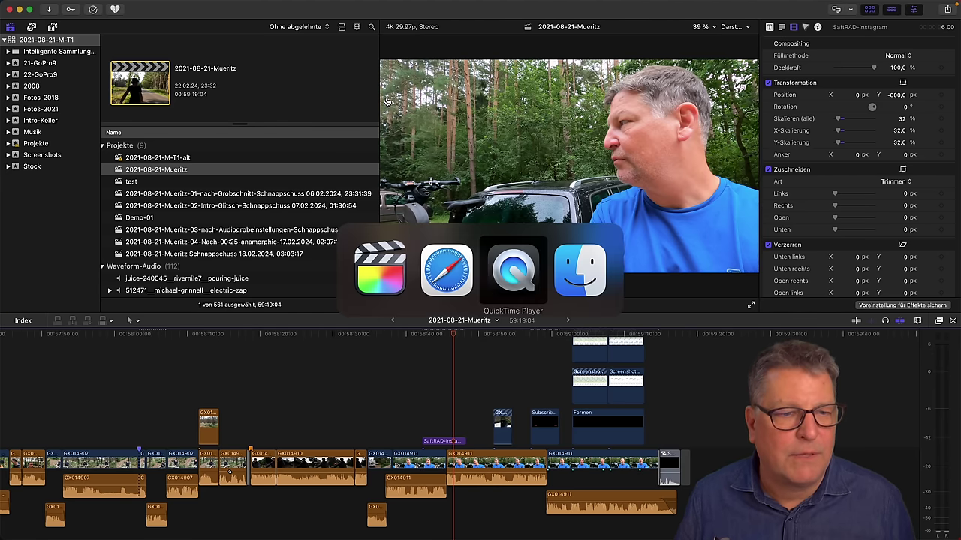
{"action": "key", "text": "super+Tab"}
{"action": "key", "text": "super+shift+Tab"}
{"action": "key", "text": "super+shift+Tab"}
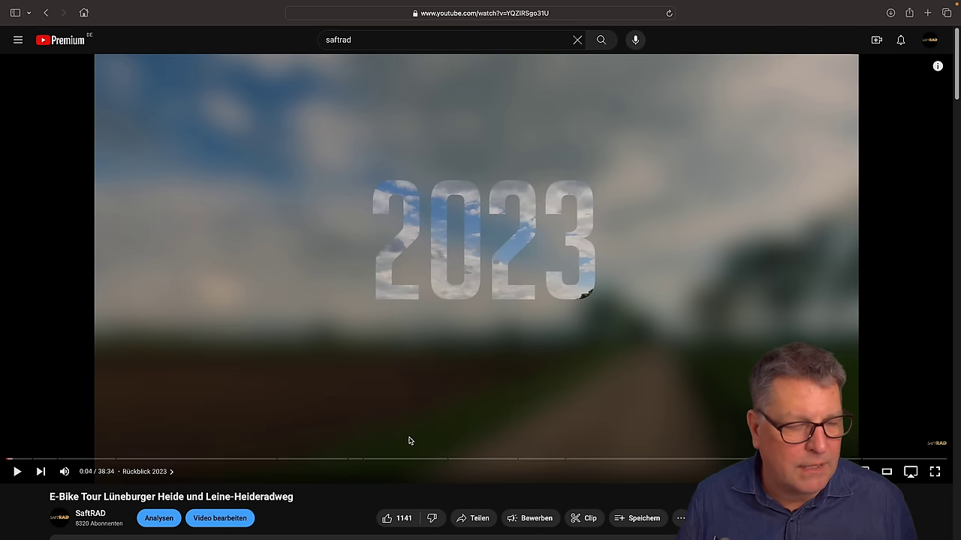
{"action": "scroll", "coordinate": [409, 441], "scroll_direction": "down", "scroll_amount": 15}
{"action": "scroll", "coordinate": [410, 441], "scroll_direction": "down", "scroll_amount": 5}
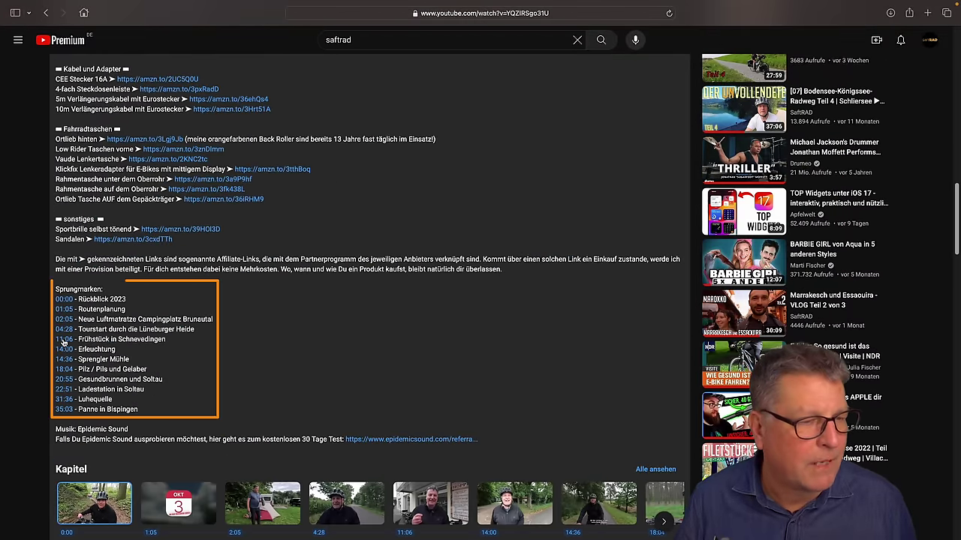
{"action": "left_click", "coordinate": [64, 340]}
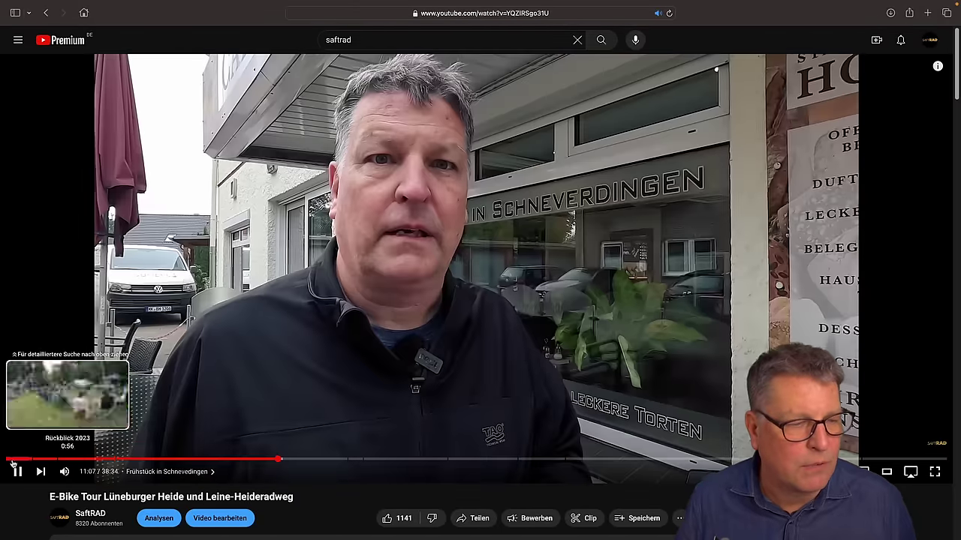
Pause the video, jump to the Sprengler Mühle chapter and look through the Sprungmarken and chapters in the description.
{"action": "left_click", "coordinate": [17, 471]}
{"action": "left_click", "coordinate": [373, 459]}
{"action": "scroll", "coordinate": [435, 462], "scroll_direction": "down", "scroll_amount": 5}
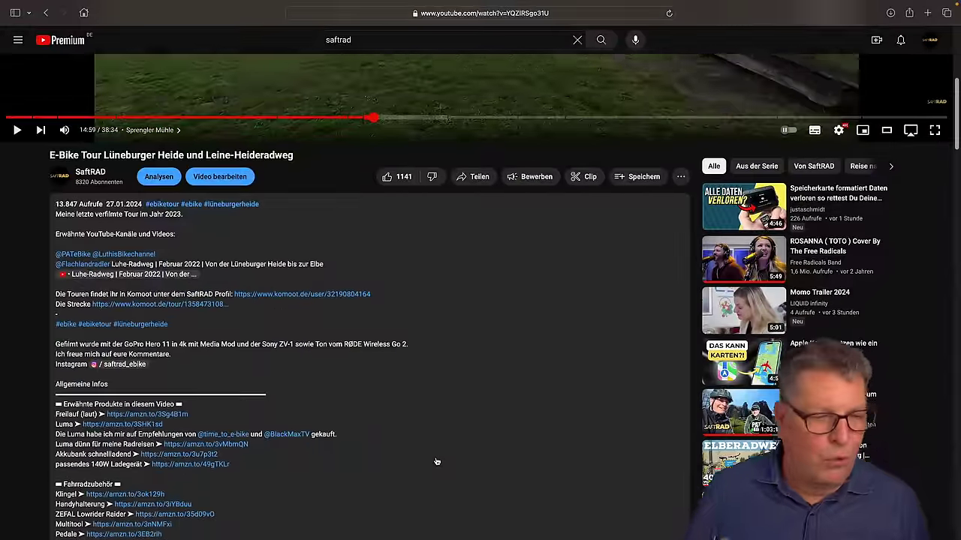
{"action": "scroll", "coordinate": [435, 462], "scroll_direction": "down", "scroll_amount": 15}
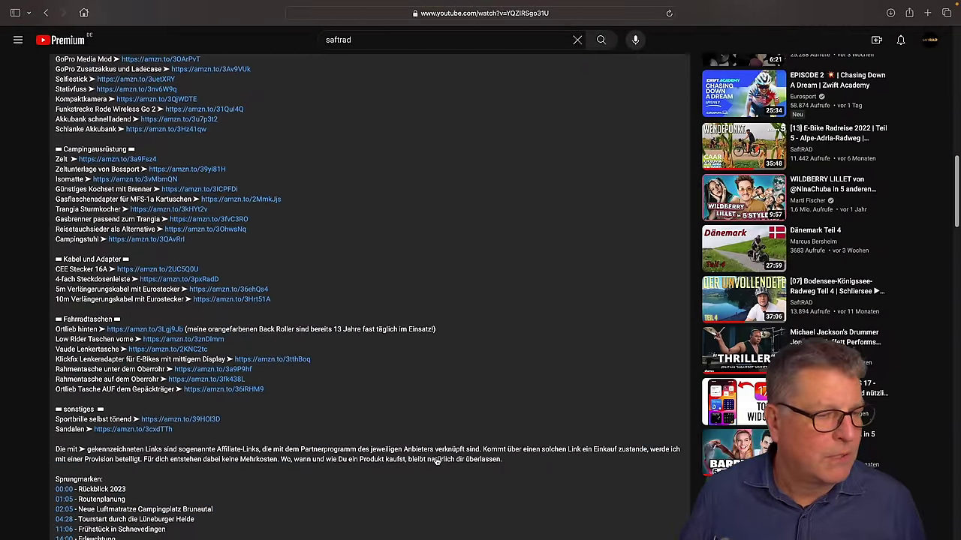
{"action": "scroll", "coordinate": [437, 462], "scroll_direction": "down", "scroll_amount": 5}
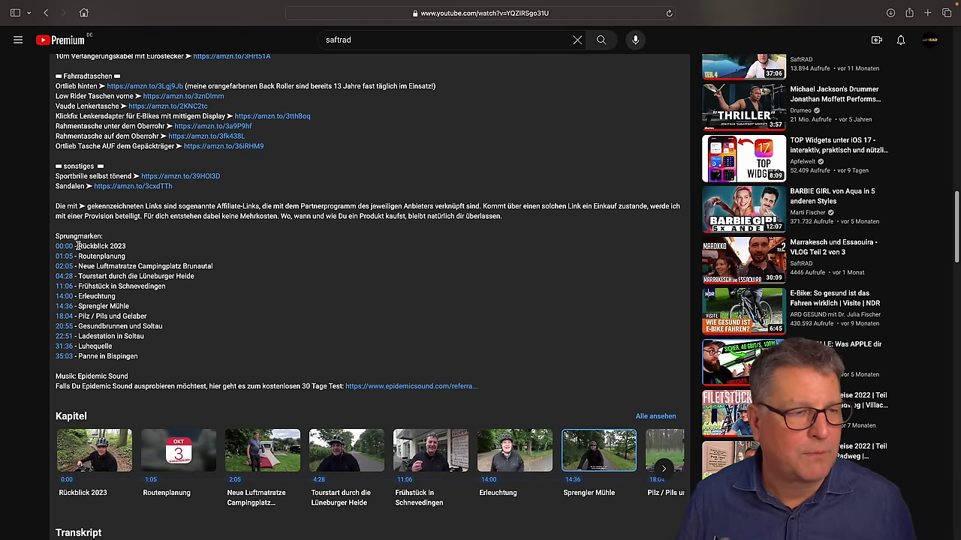
{"action": "scroll", "coordinate": [136, 259], "scroll_direction": "up", "scroll_amount": 15}
{"action": "scroll", "coordinate": [136, 259], "scroll_direction": "down", "scroll_amount": 8}
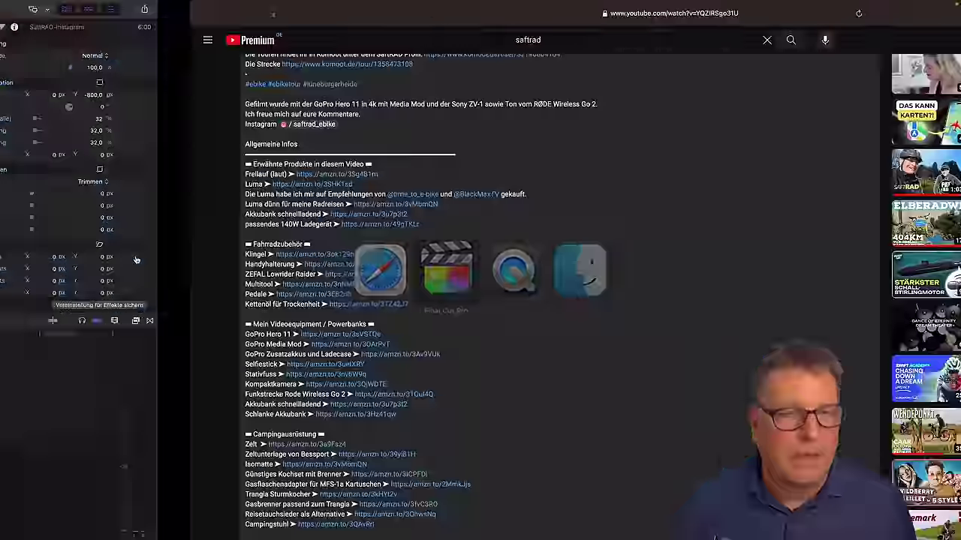
Return to Final Cut Pro and open the Creator's Best Friend extension for chapter markers.
{"action": "key", "text": "super+Tab"}
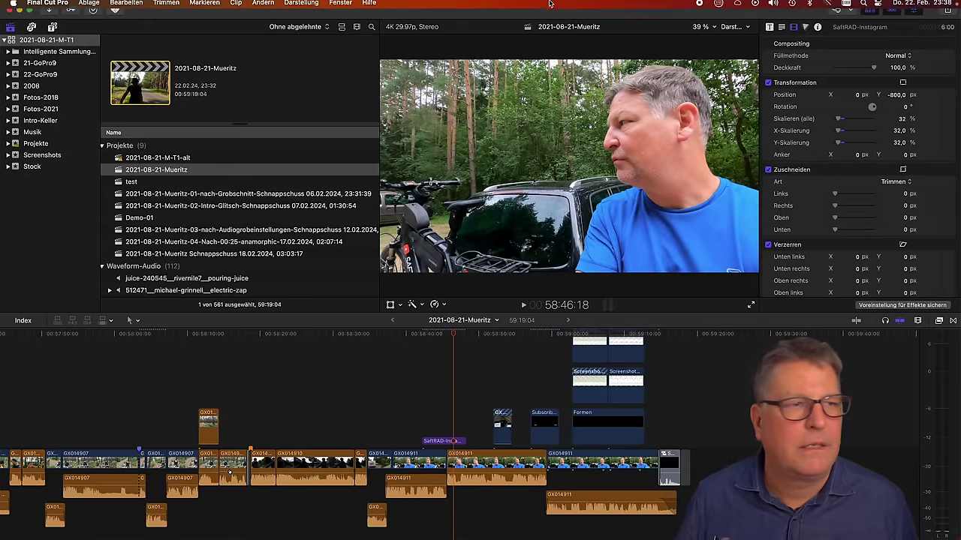
{"action": "left_click", "coordinate": [114, 10]}
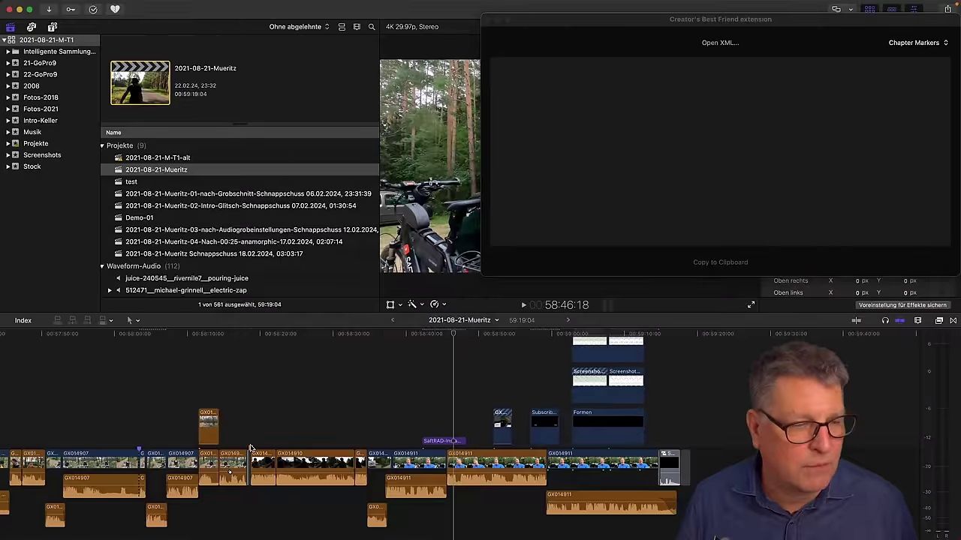
Inspect the marker type and name of the chapter marker at 00:58:18:21, then close its editor.
{"action": "left_click", "coordinate": [252, 450]}
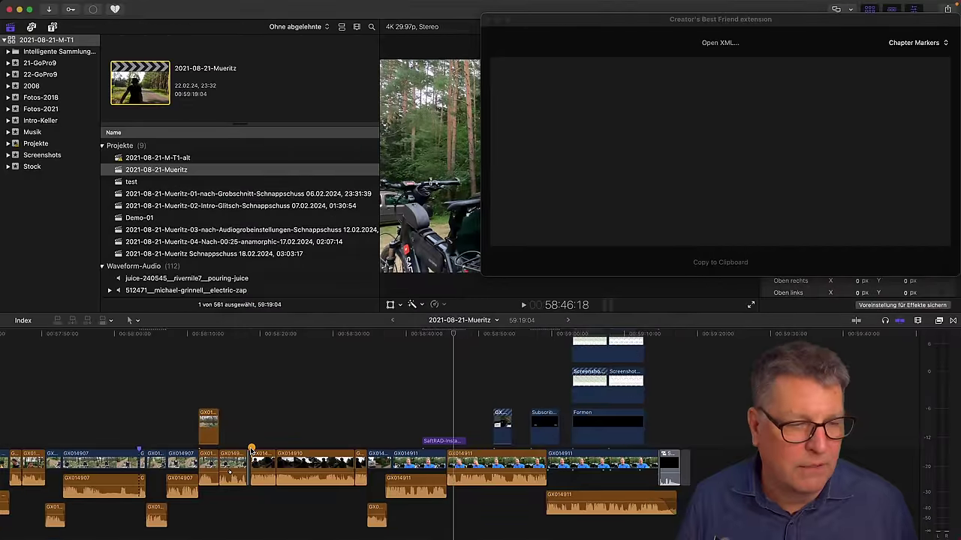
{"action": "double_click", "coordinate": [252, 449]}
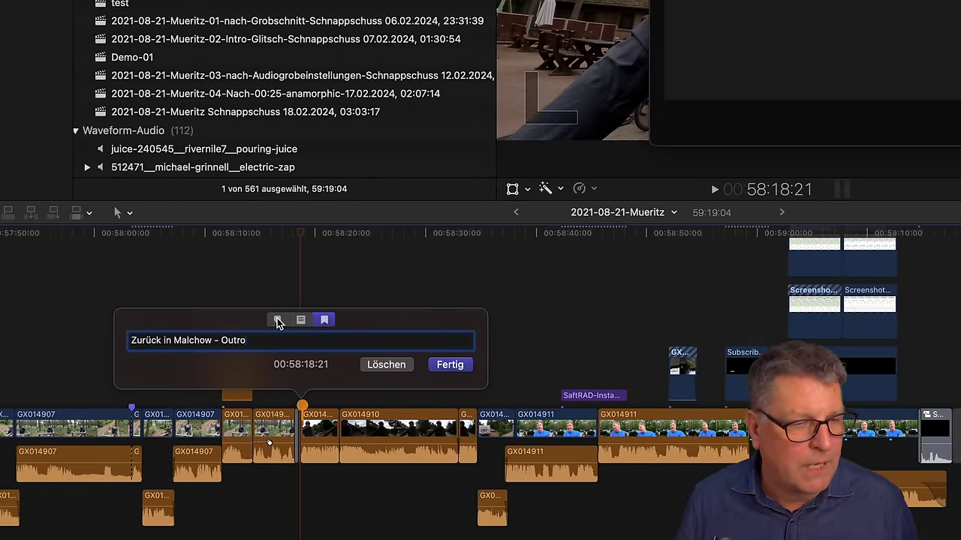
{"action": "left_click", "coordinate": [449, 364]}
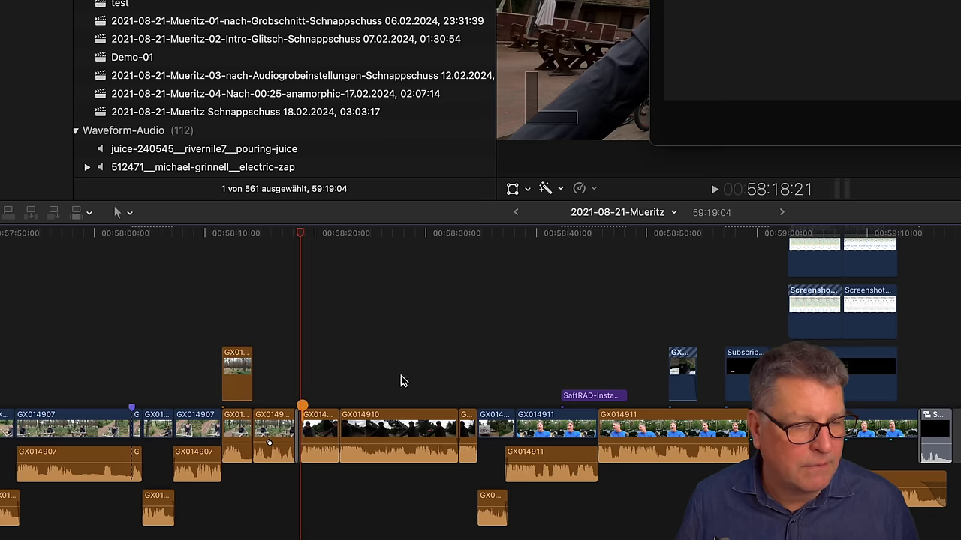
Add a marker on clip GX014910 at 00:58:26:14, make it a chapter marker and name it "sdfasf".
{"action": "left_click", "coordinate": [384, 434]}
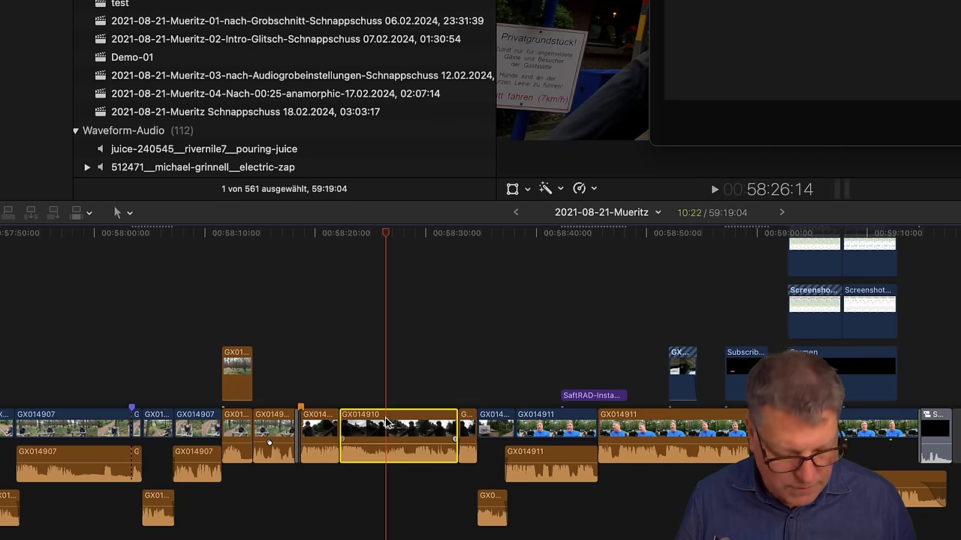
{"action": "key", "text": "m"}
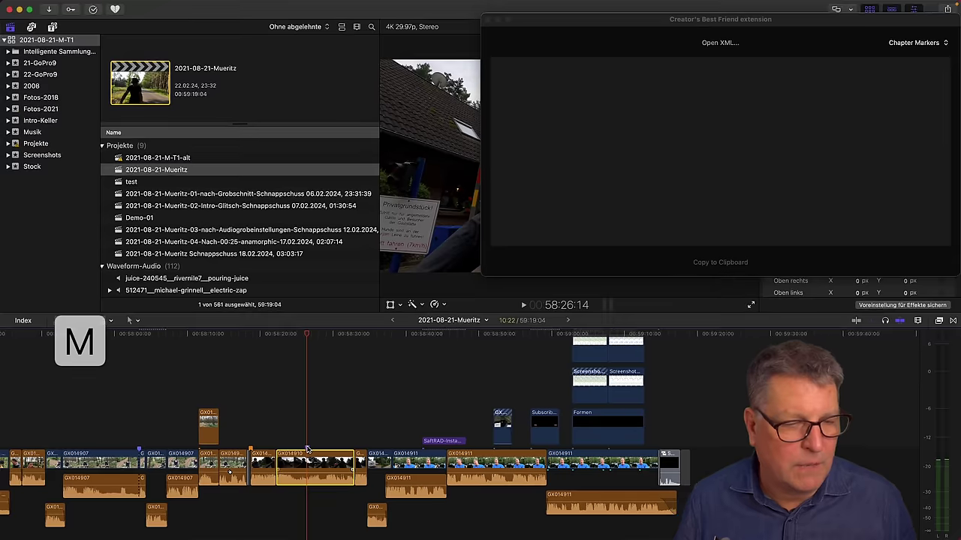
{"action": "double_click", "coordinate": [306, 449]}
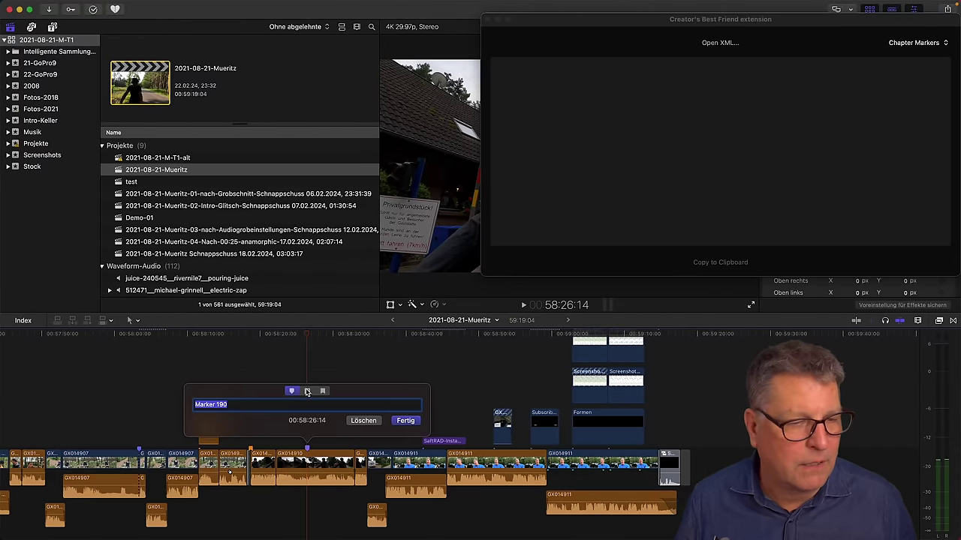
{"action": "left_click", "coordinate": [307, 391]}
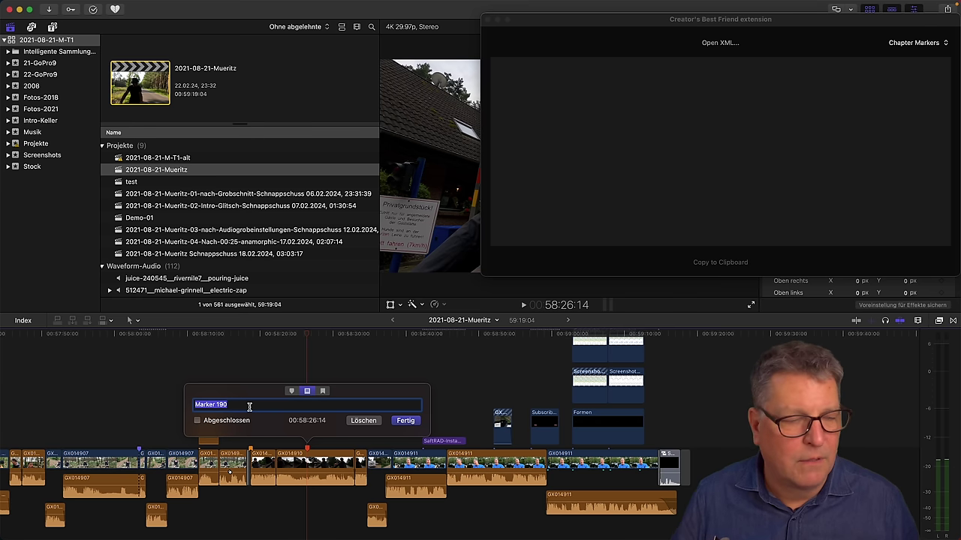
{"action": "left_click", "coordinate": [323, 391]}
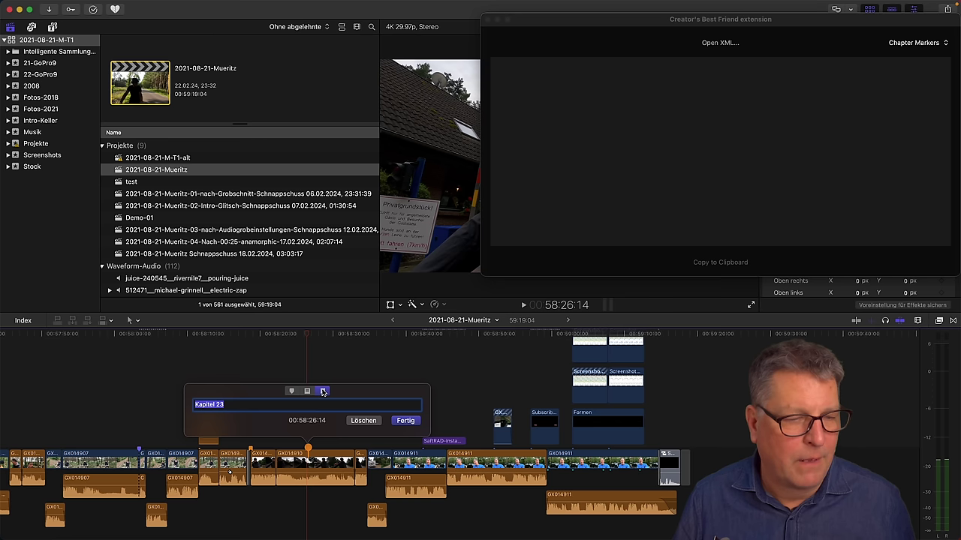
{"action": "left_click", "coordinate": [293, 404]}
{"action": "key", "text": "super+a"}
{"action": "type", "text": "sdfasf"}
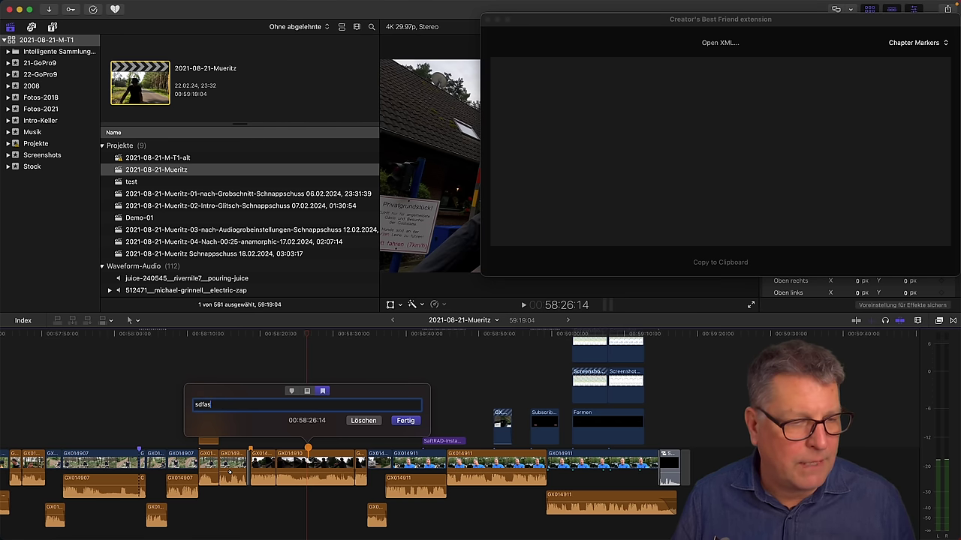
{"action": "left_click", "coordinate": [403, 422]}
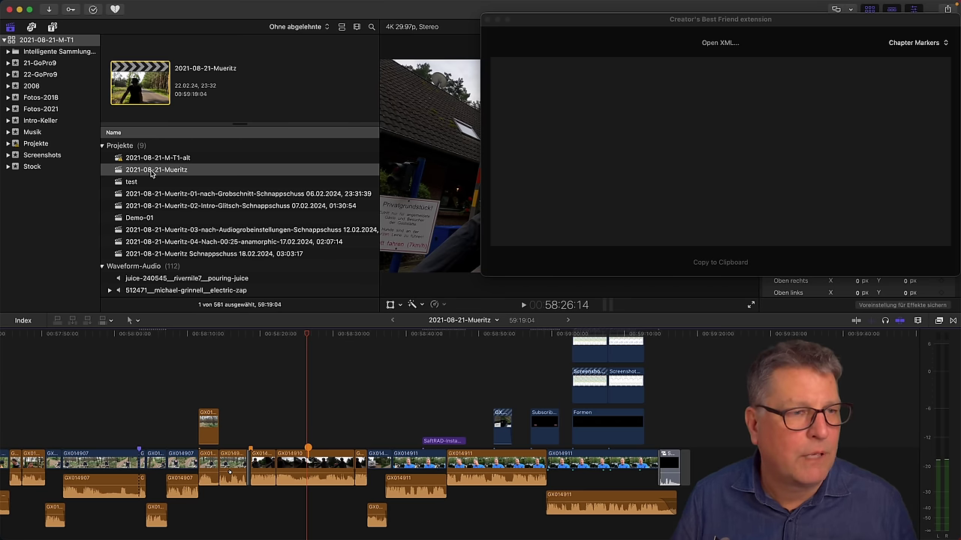
Load the 2021-08-21-Mueritz project into the Creator's Best Friend extension, dismiss the notice and select the complete chapter list.
{"action": "left_click_drag", "start_coordinate": [154, 174], "coordinate": [546, 164]}
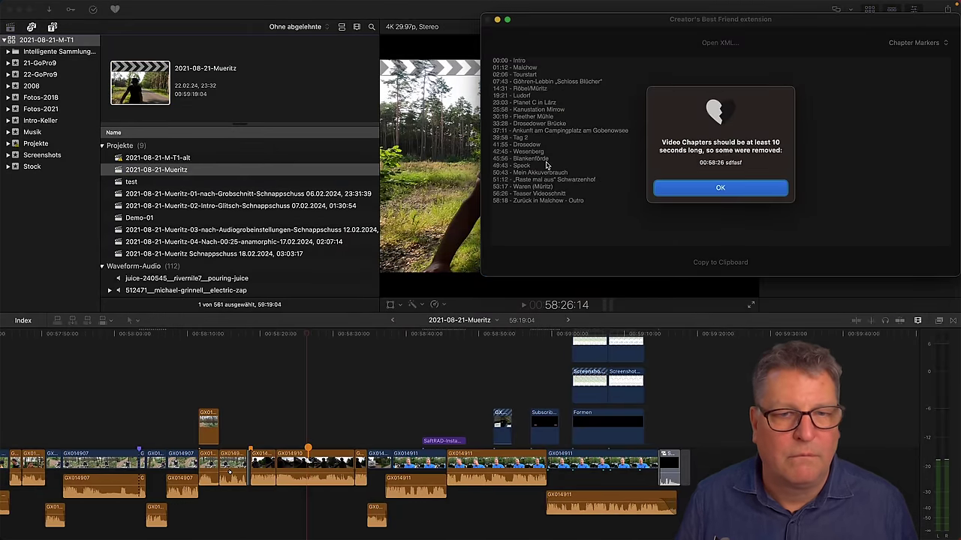
{"action": "left_click", "coordinate": [684, 187]}
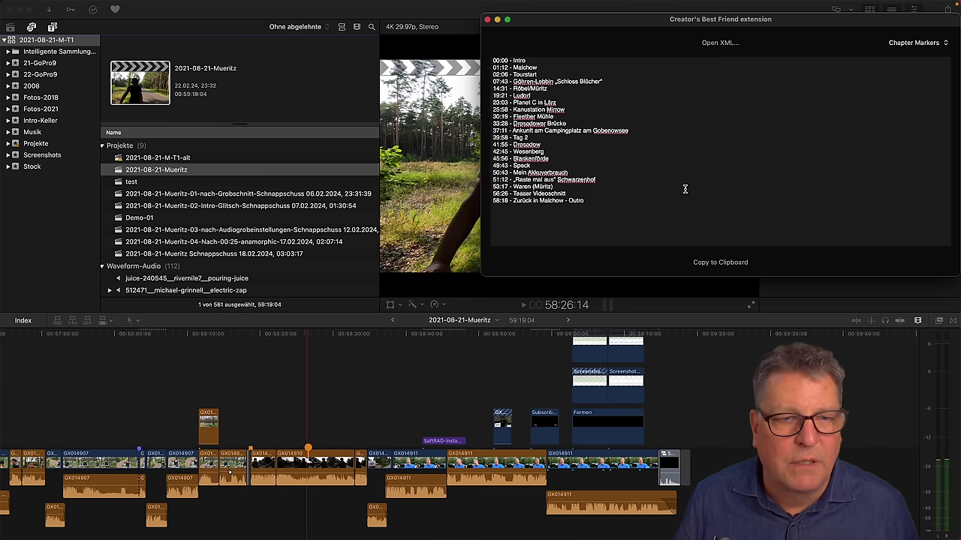
{"action": "left_click_drag", "start_coordinate": [590, 200], "coordinate": [496, 59]}
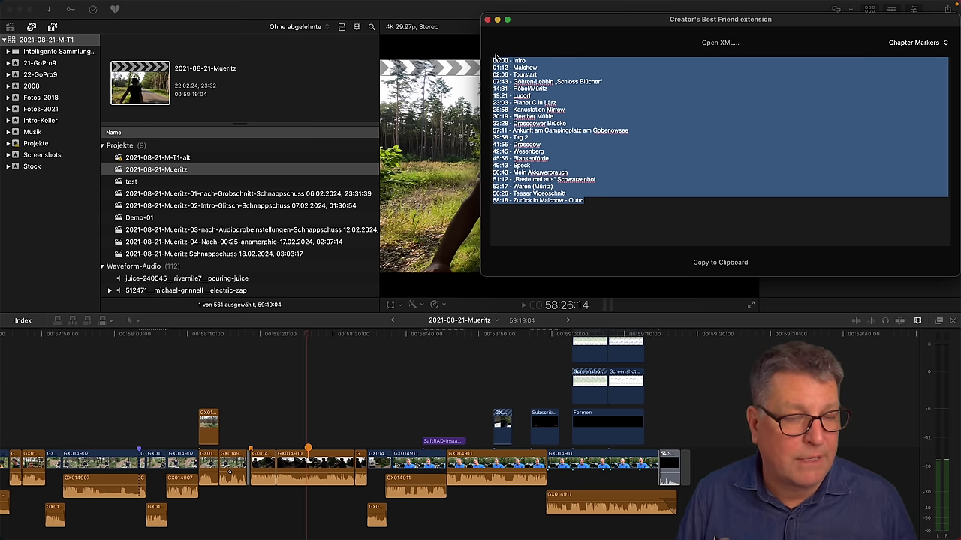
Delete the last entry, "58:18 - Zurück in Malchow - Outro", and its empty line from the chapter list.
{"action": "left_click", "coordinate": [565, 197]}
{"action": "left_click_drag", "start_coordinate": [598, 203], "coordinate": [467, 205]}
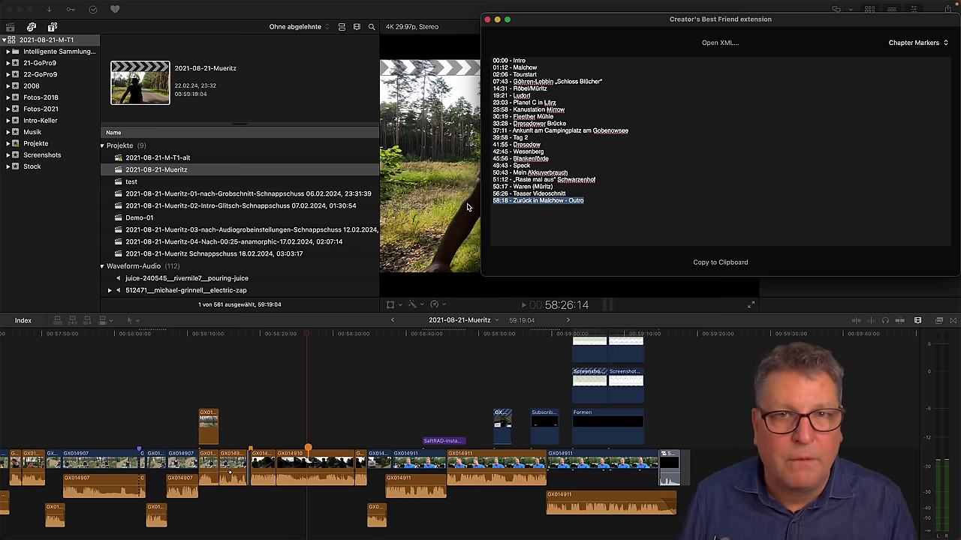
{"action": "key", "text": "BackSpace"}
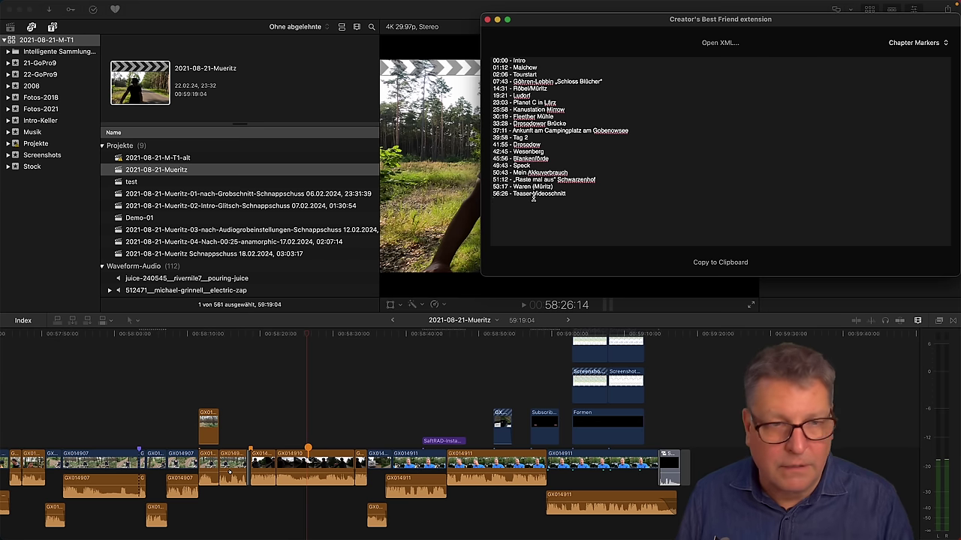
{"action": "key", "text": "BackSpace"}
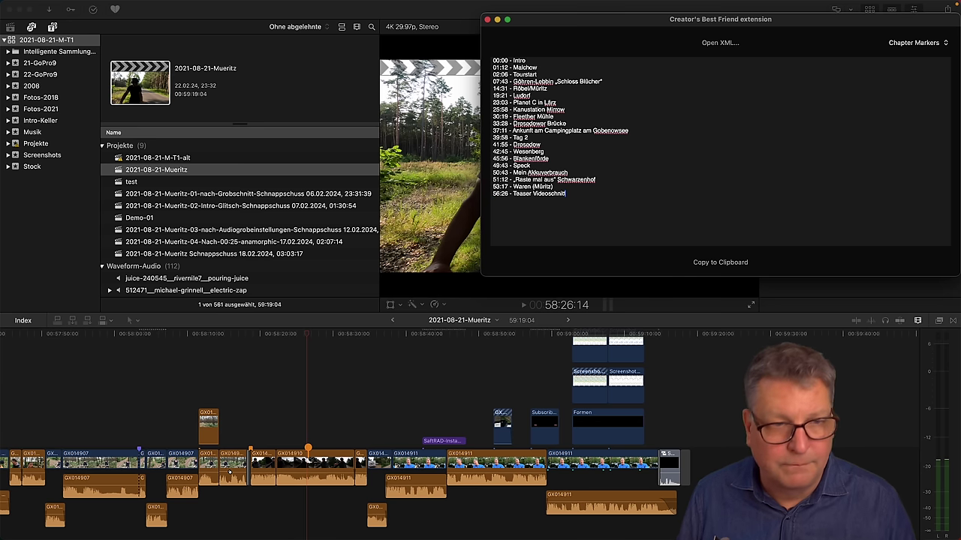
Close the Creator's Best Friend extension and delete the "sdfasf" chapter marker at 00:58:26:14.
{"action": "left_click", "coordinate": [487, 20]}
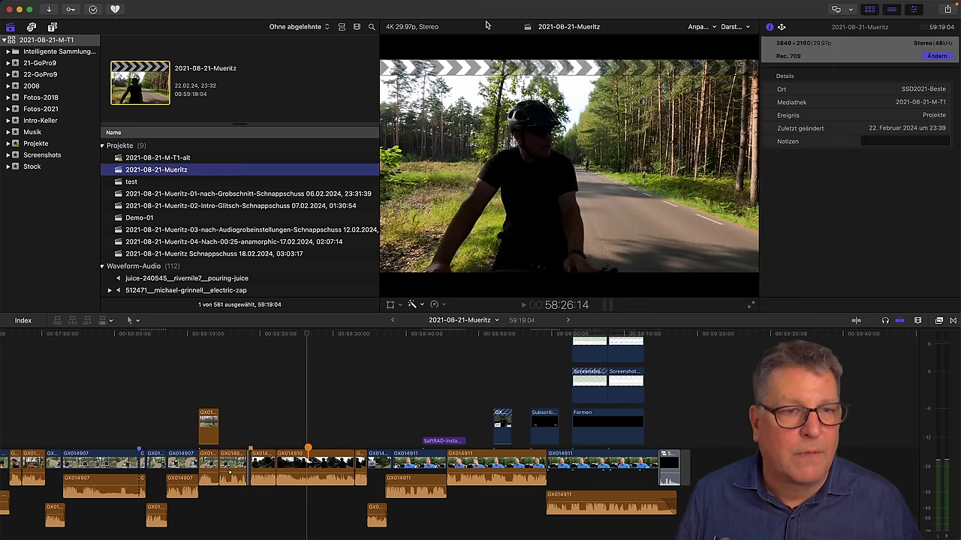
{"action": "left_click", "coordinate": [308, 449]}
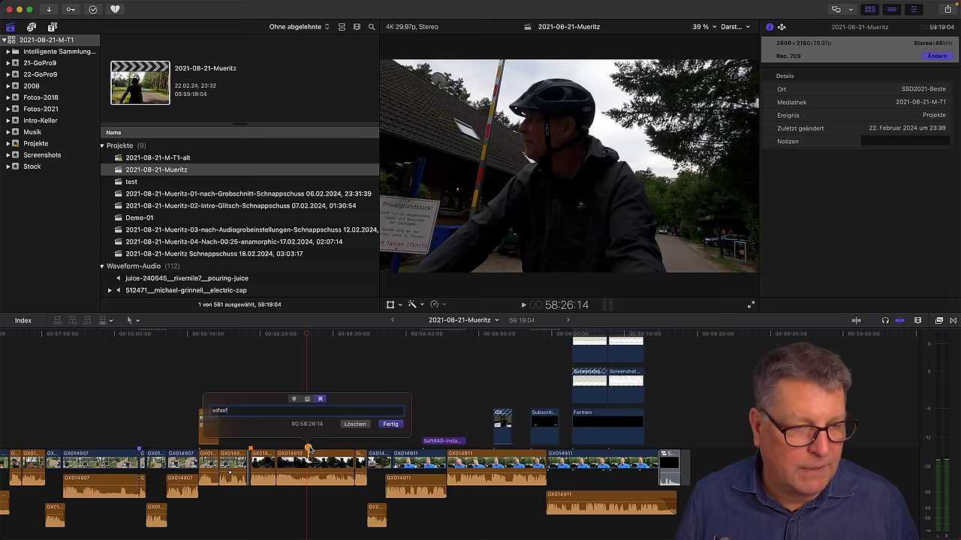
Open the export settings of the YouTube - Dylan John 2023 destination and view the video codec choices without changing the codec.
{"action": "left_click", "coordinate": [947, 14]}
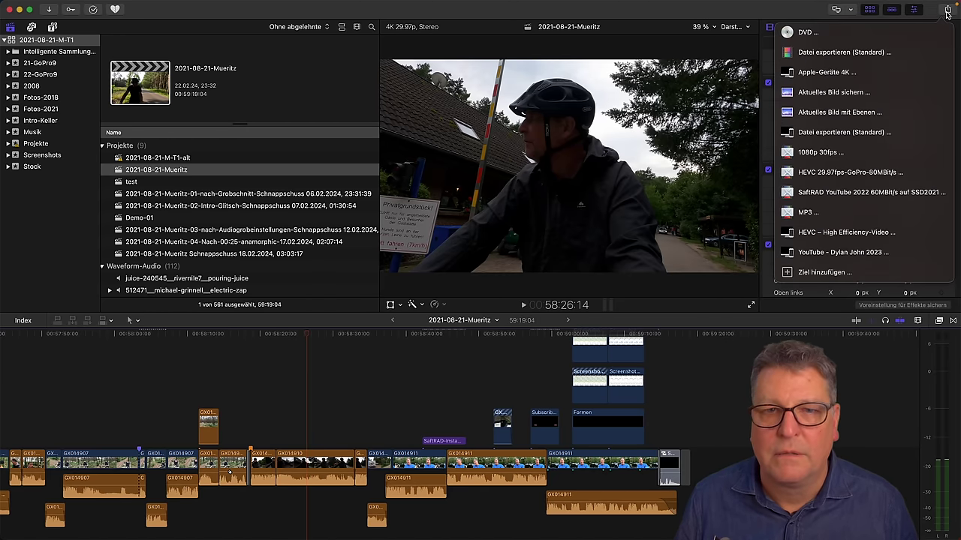
{"action": "left_click", "coordinate": [834, 234]}
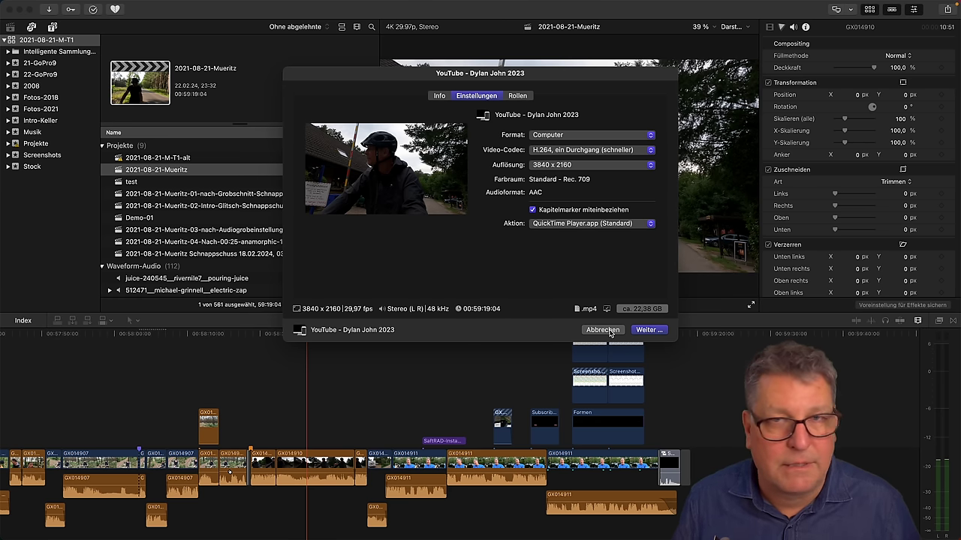
{"action": "left_click", "coordinate": [568, 150]}
{"action": "left_click", "coordinate": [493, 169]}
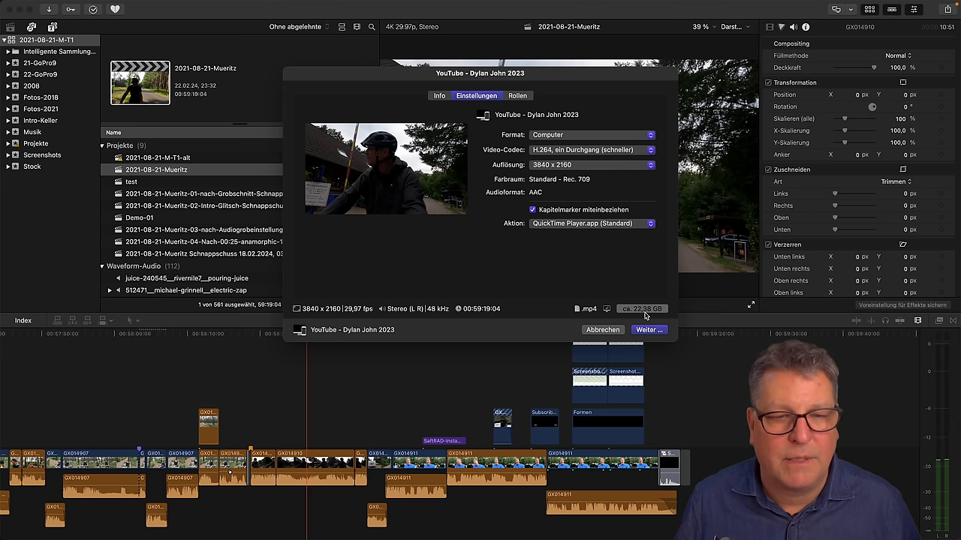
Export the project as 2021-08-21-Mueritz.mp4 to the SSD2021-Beste drive.
{"action": "left_click", "coordinate": [652, 331]}
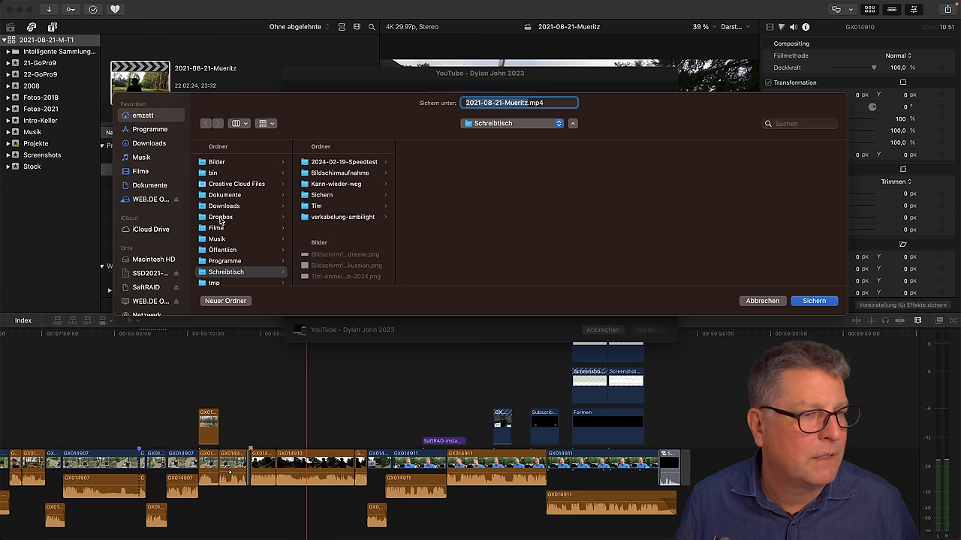
{"action": "left_click", "coordinate": [149, 273]}
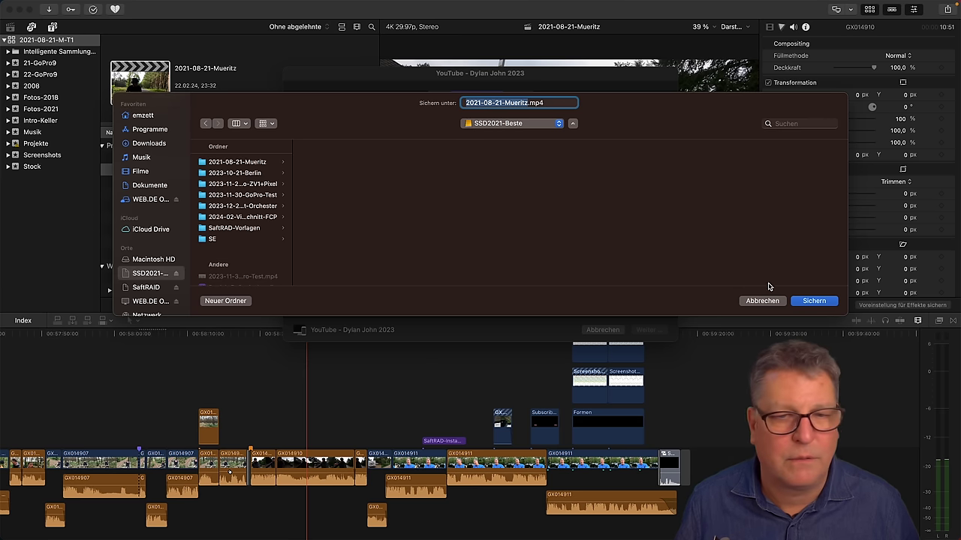
{"action": "left_click", "coordinate": [813, 301]}
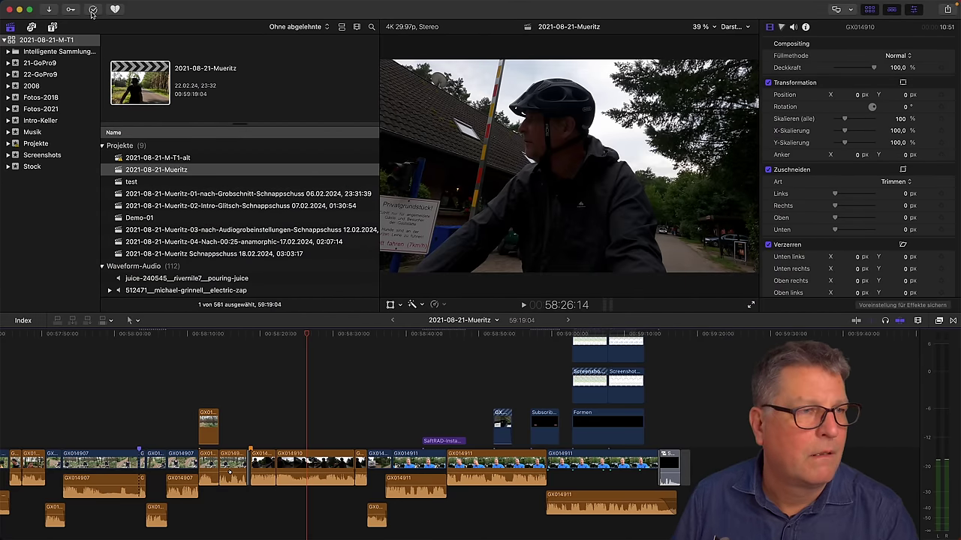
Open the background tasks window to check the export's progress and move it slightly higher.
{"action": "left_click", "coordinate": [93, 10]}
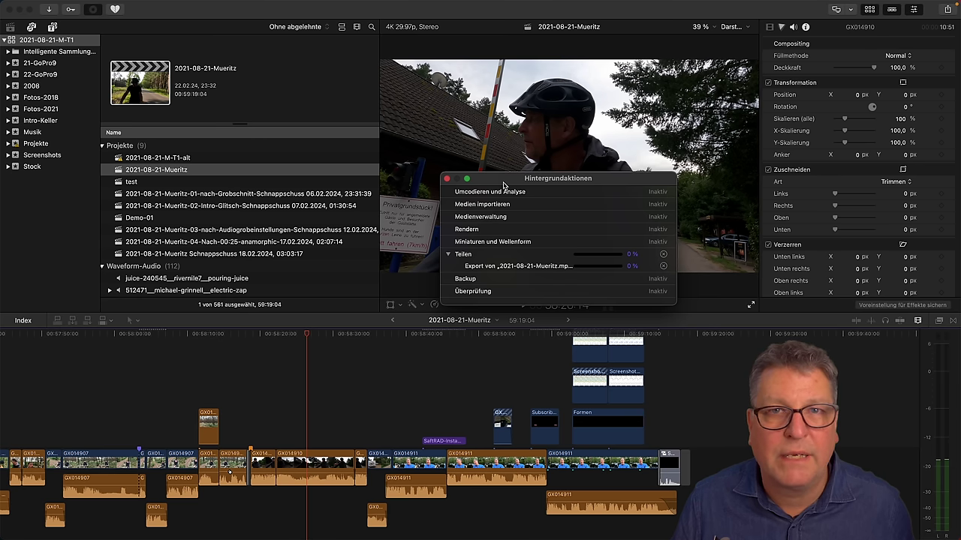
{"action": "left_click_drag", "start_coordinate": [503, 185], "coordinate": [499, 169]}
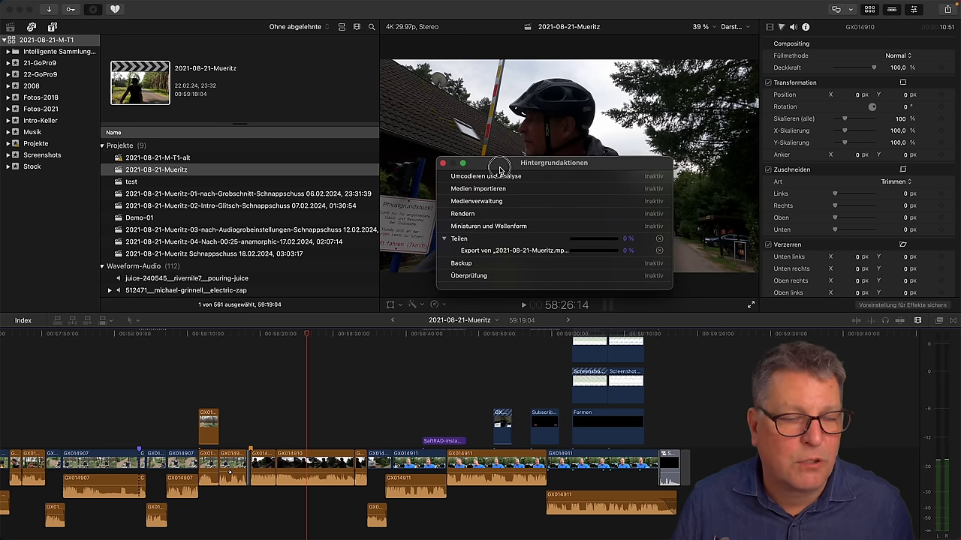